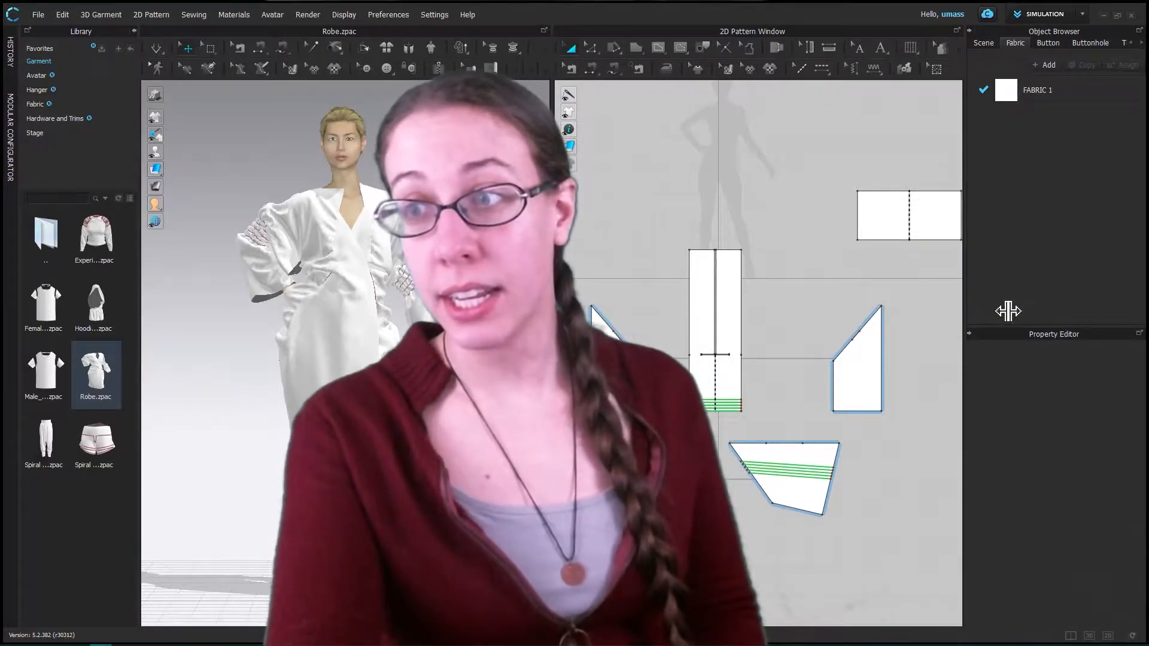
# - Expand and collapse the History window, and collapse and restore the Library window
pyautogui.moveTo(963, 307); pyautogui.dragTo(882, 321)
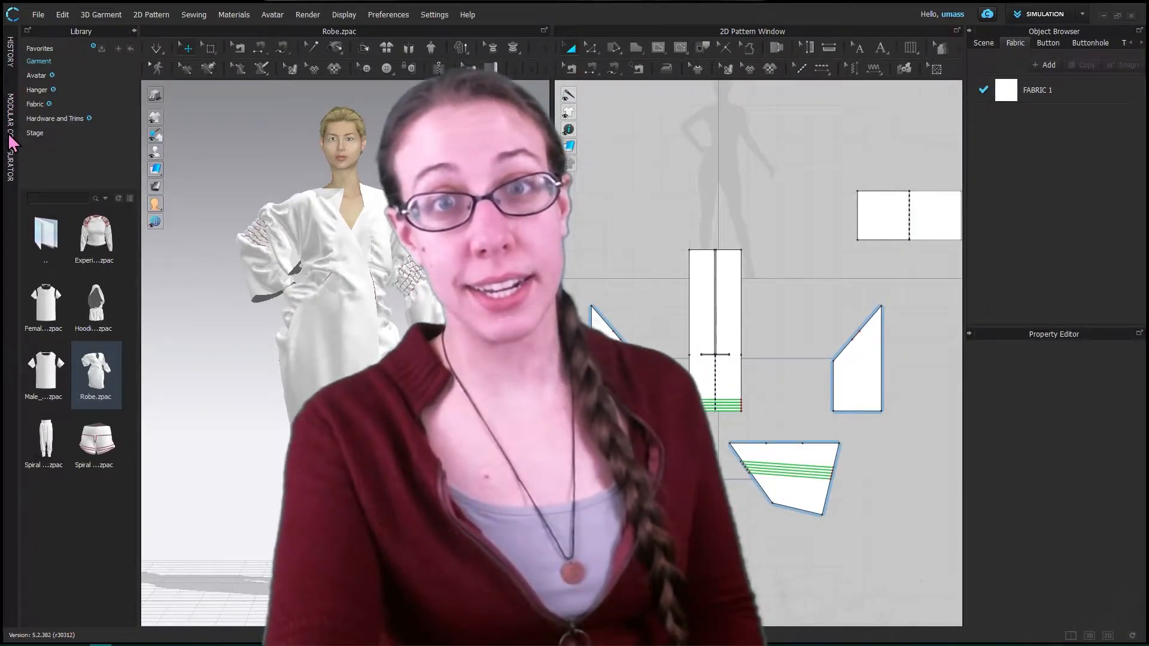
pyautogui.click(10, 58)
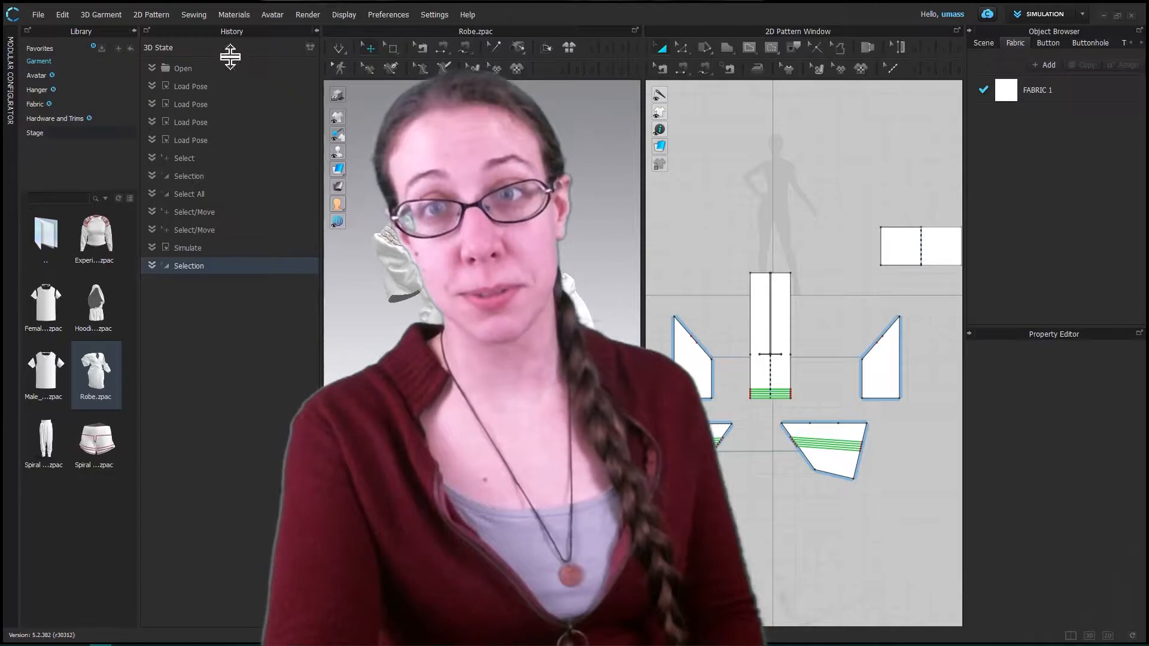
pyautogui.click(314, 30)
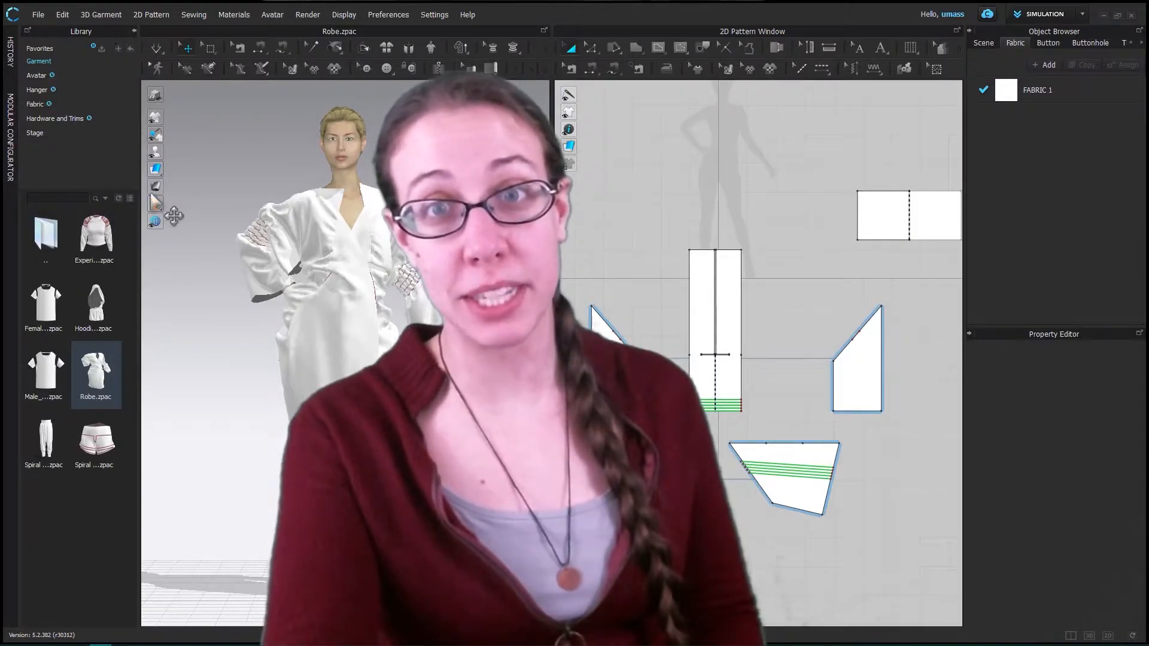
pyautogui.click(135, 32)
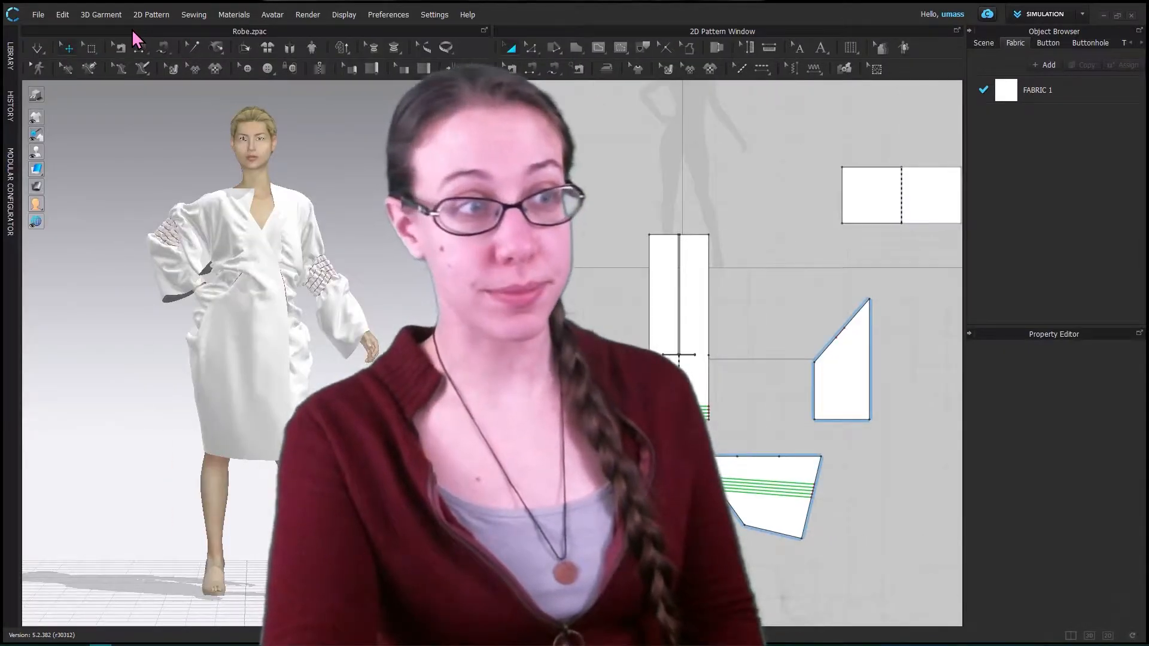
pyautogui.click(10, 60)
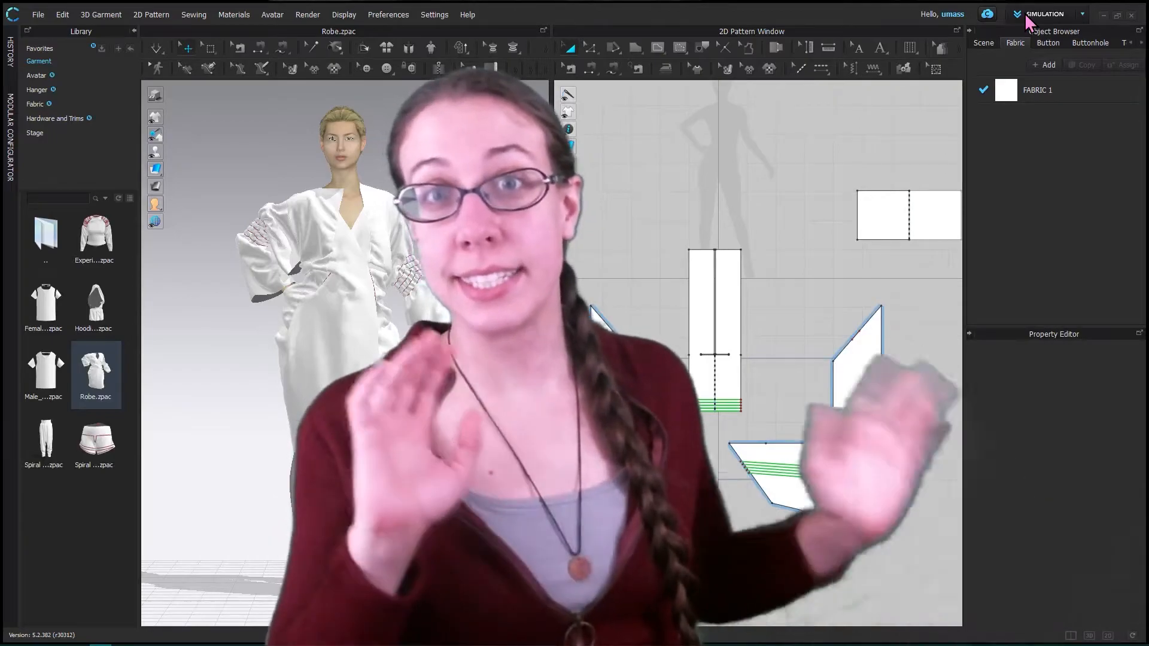
# - Switch the workspace to Animation mode, dismiss the notice, and return to Simulation mode
pyautogui.click(1047, 13)
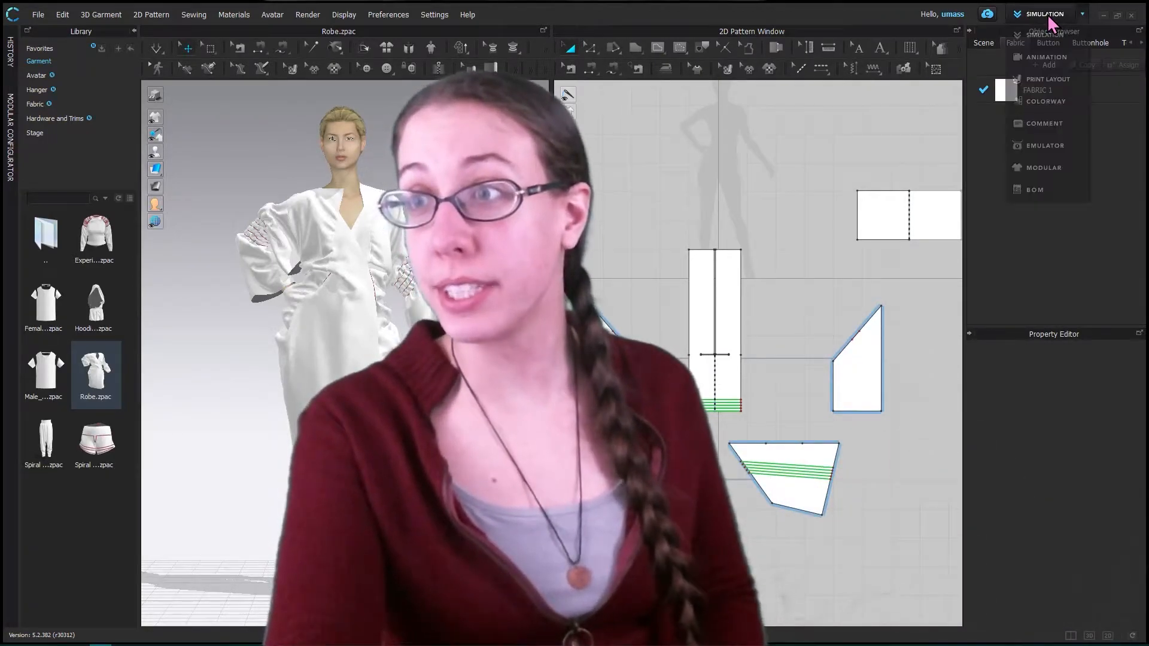
pyautogui.click(1048, 56)
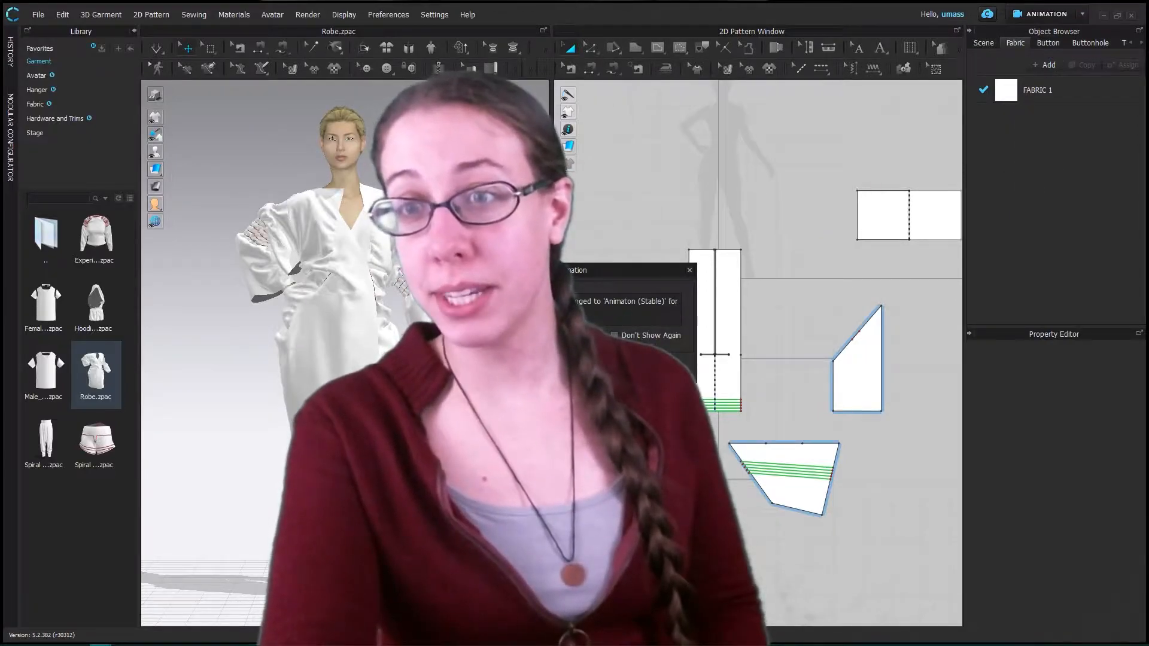
pyautogui.click(689, 270)
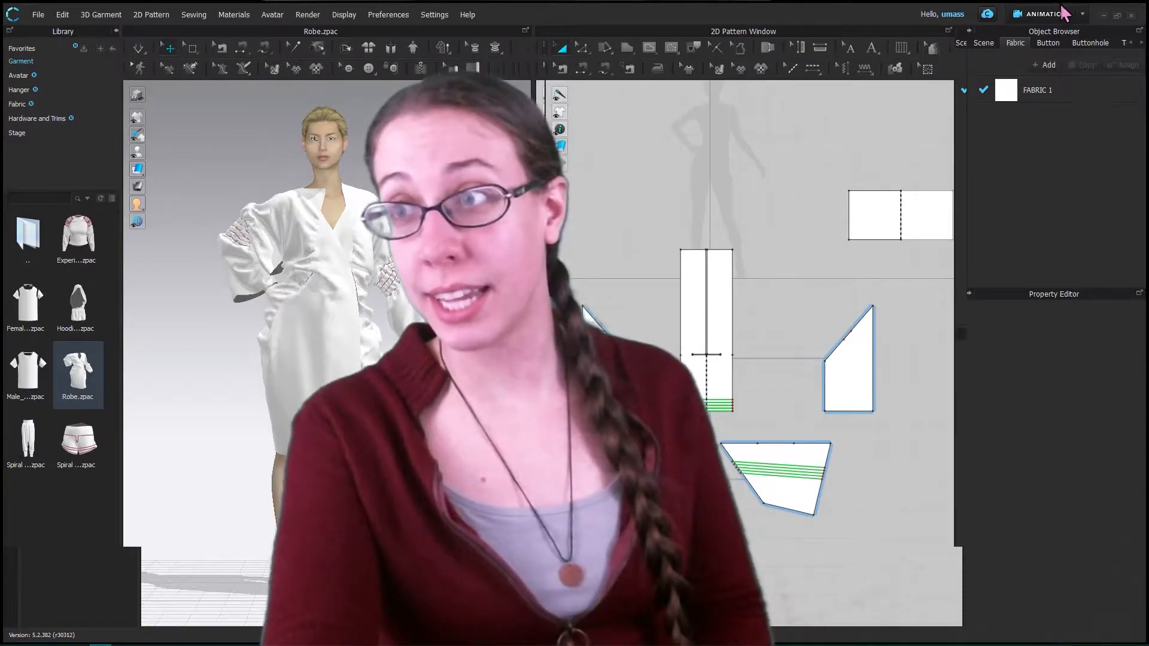
pyautogui.click(1062, 15)
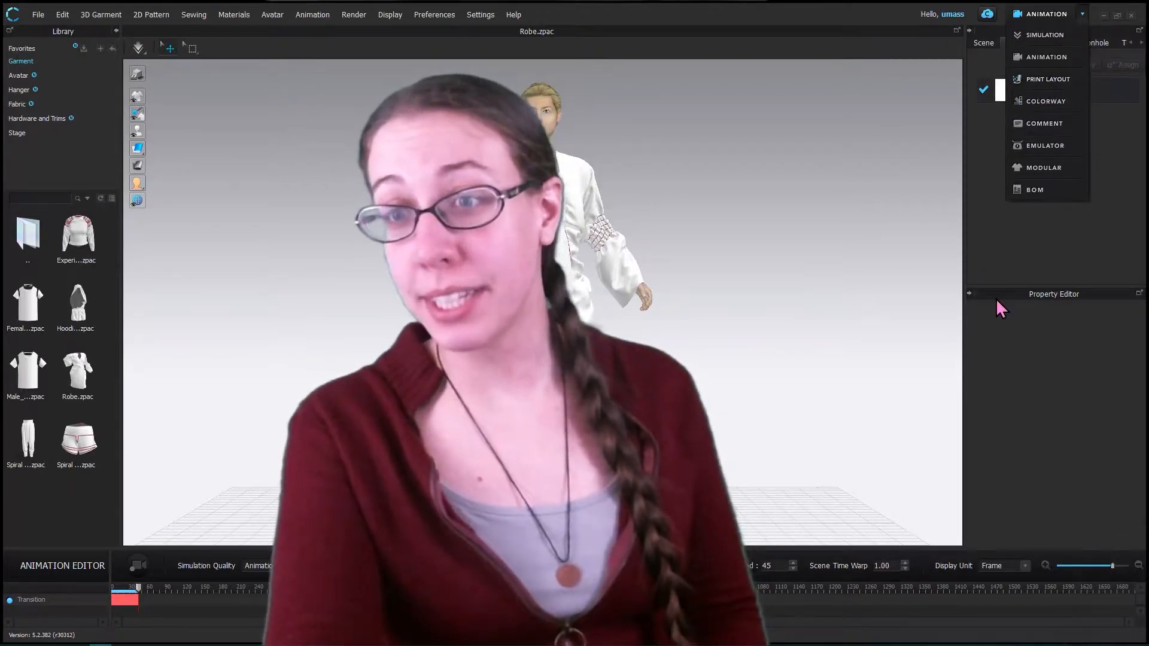
pyautogui.click(1046, 37)
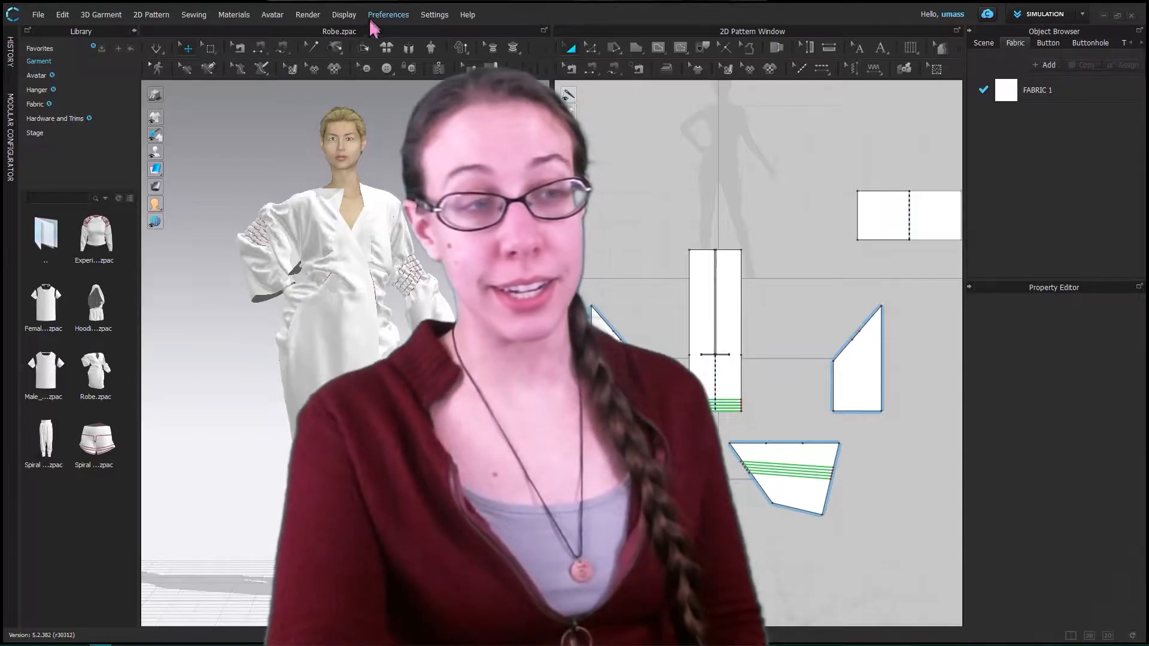
pyautogui.click(62, 14)
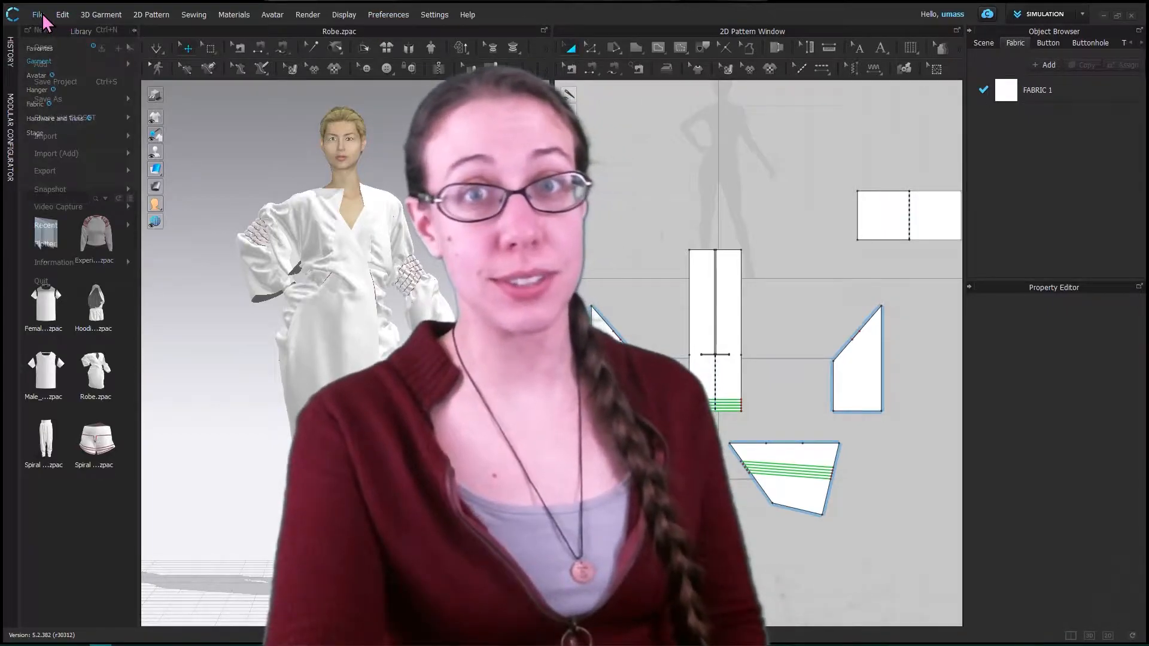
pyautogui.click(272, 15)
pyautogui.click(272, 17)
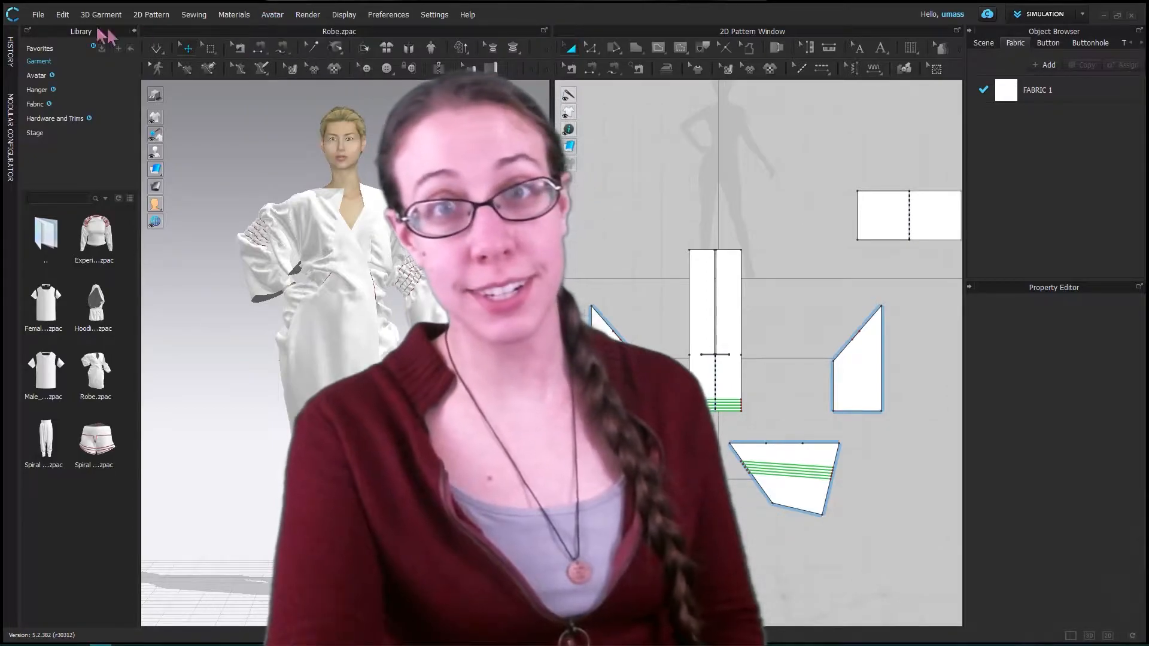
# - Start a new project and delete the female avatar from the 3D scene
pyautogui.click(40, 16)
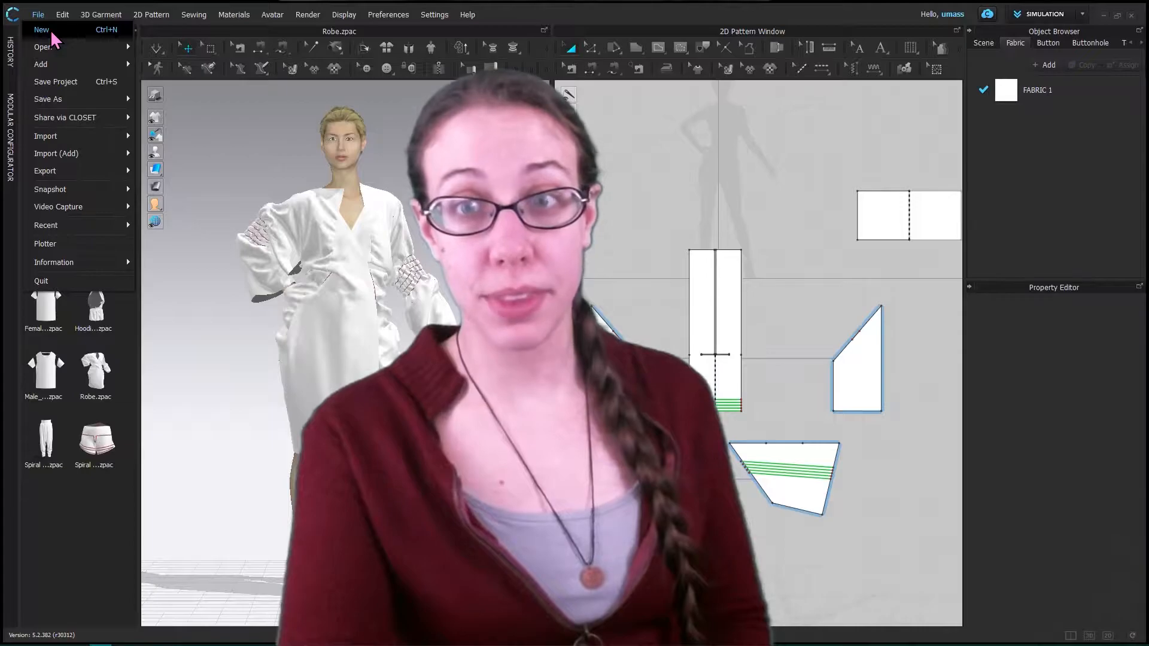
pyautogui.click(52, 31)
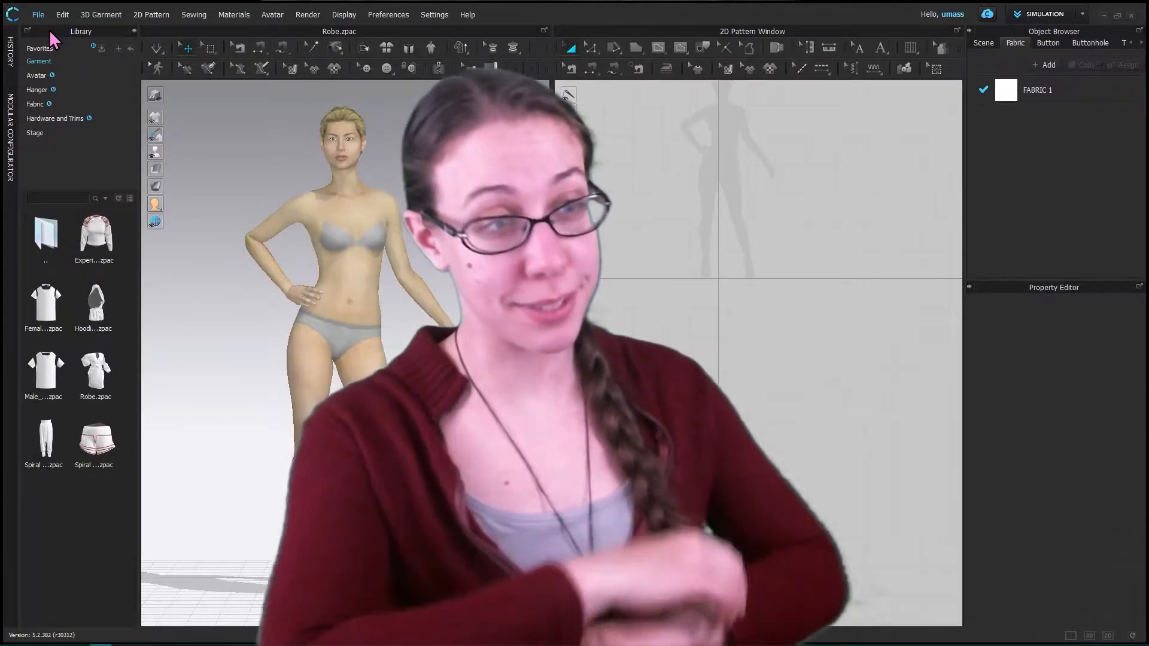
pyautogui.click(274, 16)
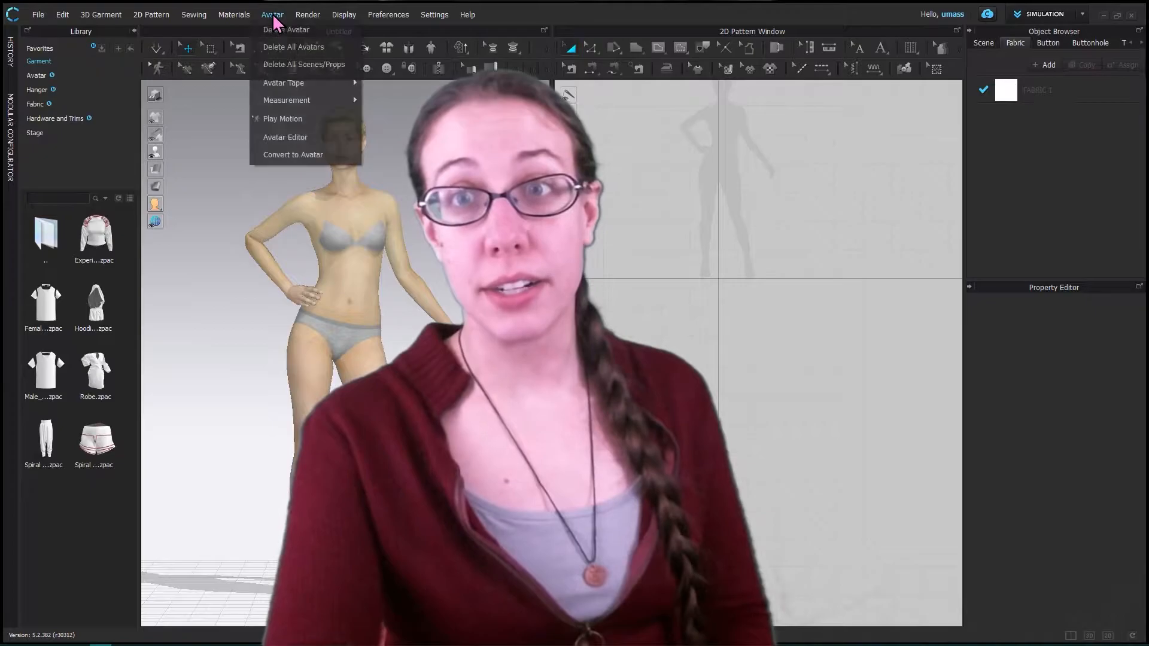
pyautogui.click(287, 40)
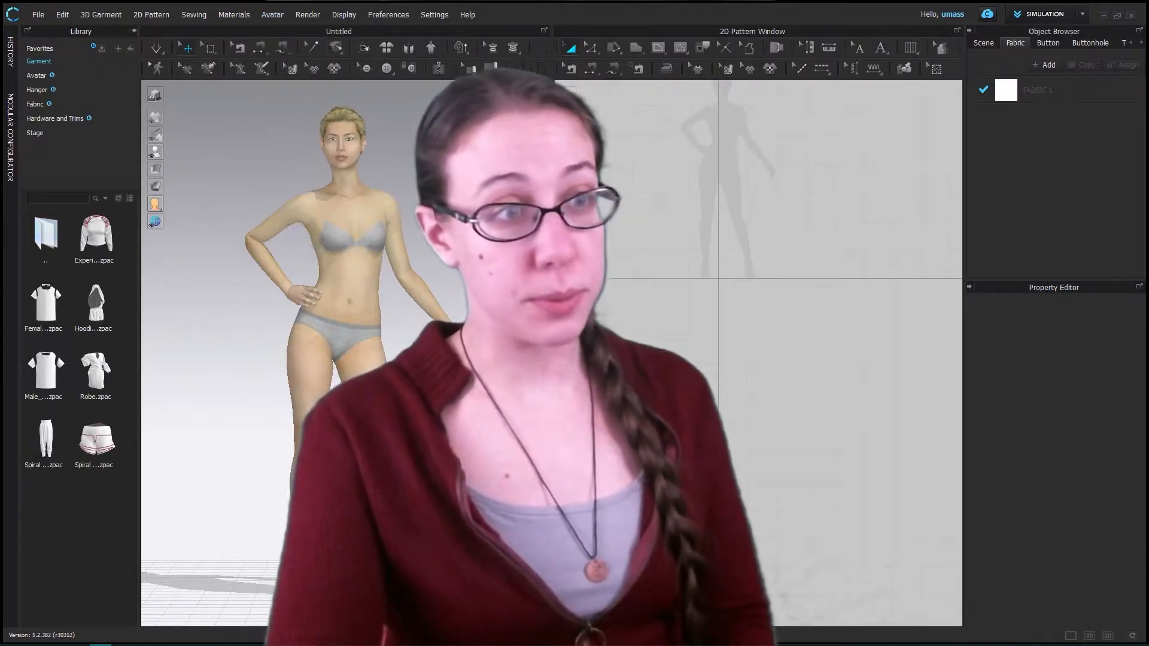
pyautogui.click(267, 16)
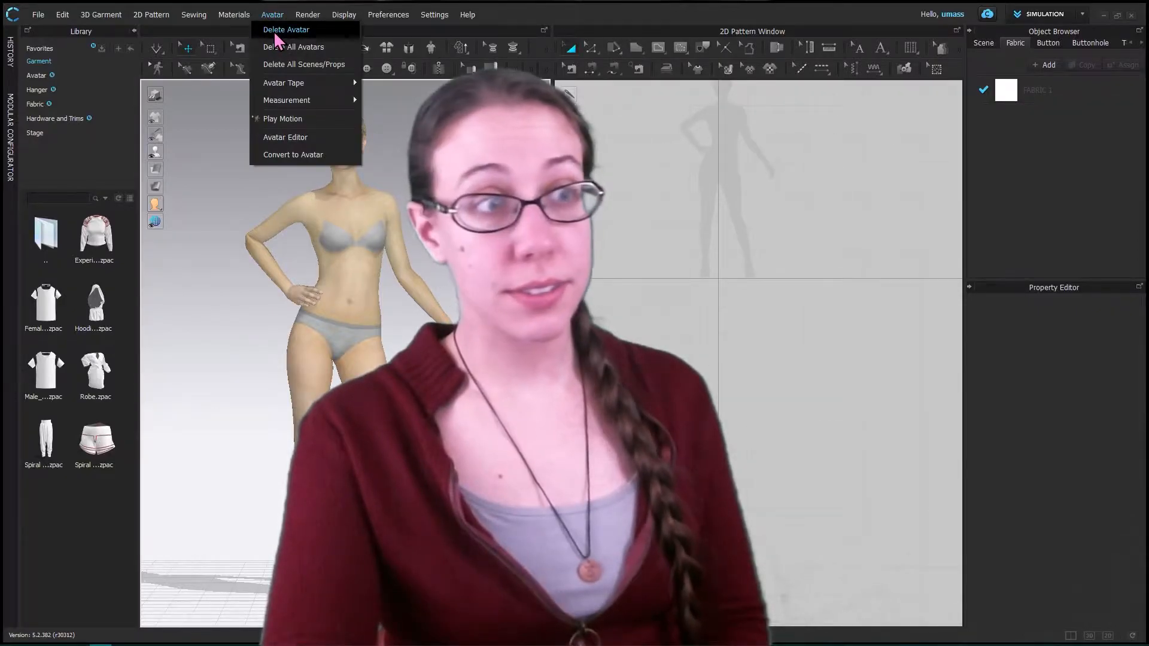
pyautogui.click(285, 31)
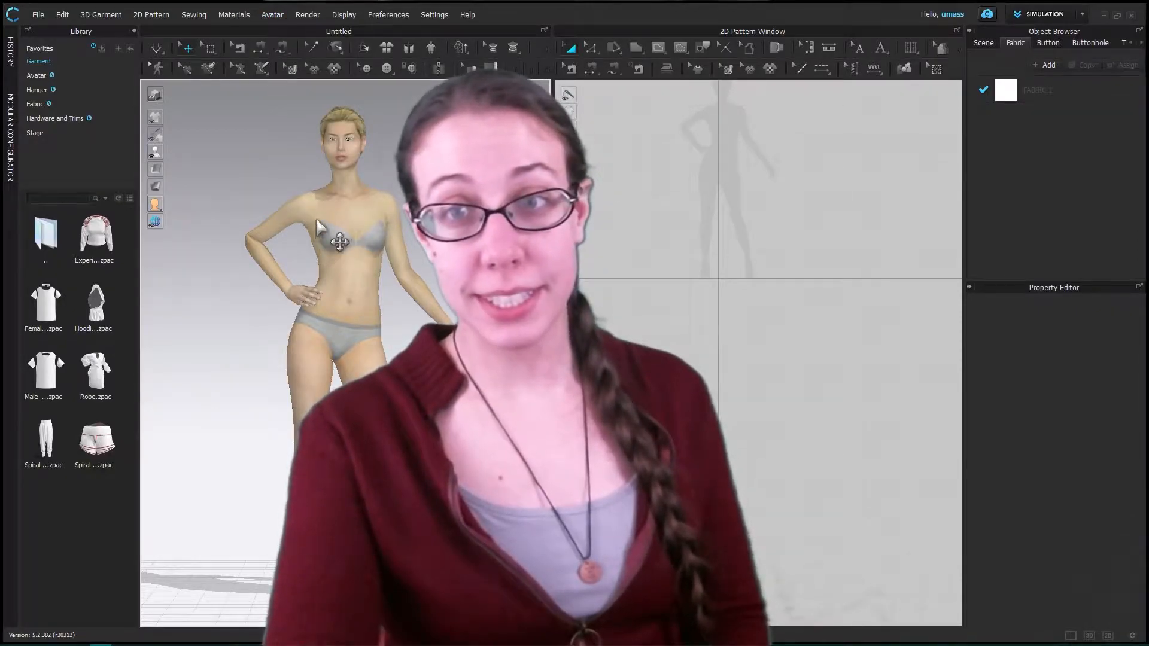
pyautogui.click(274, 16)
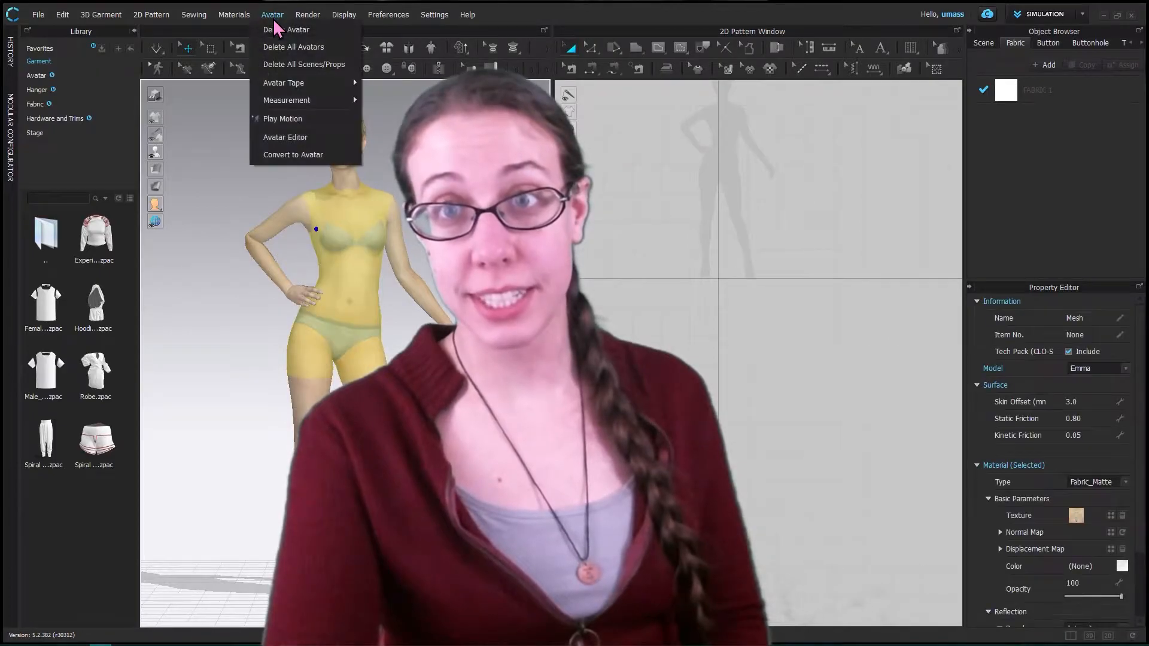
pyautogui.click(278, 30)
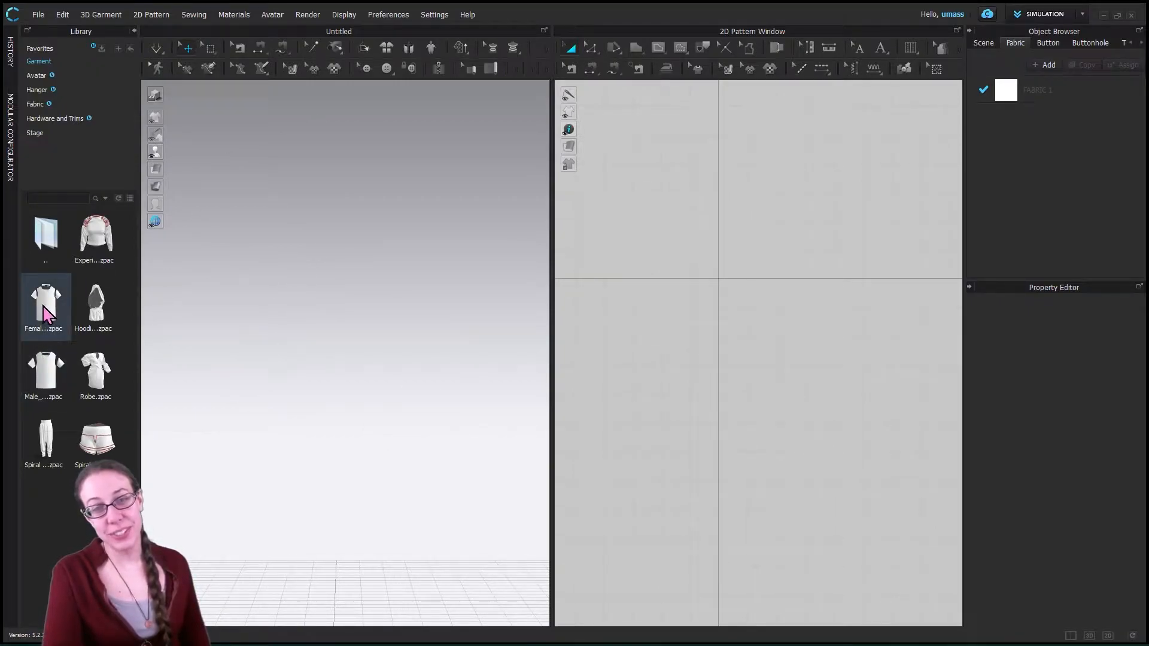
# - Load the Female_T-shirt.zpac garment from the Garment library into the empty project
pyautogui.doubleClick(53, 329)
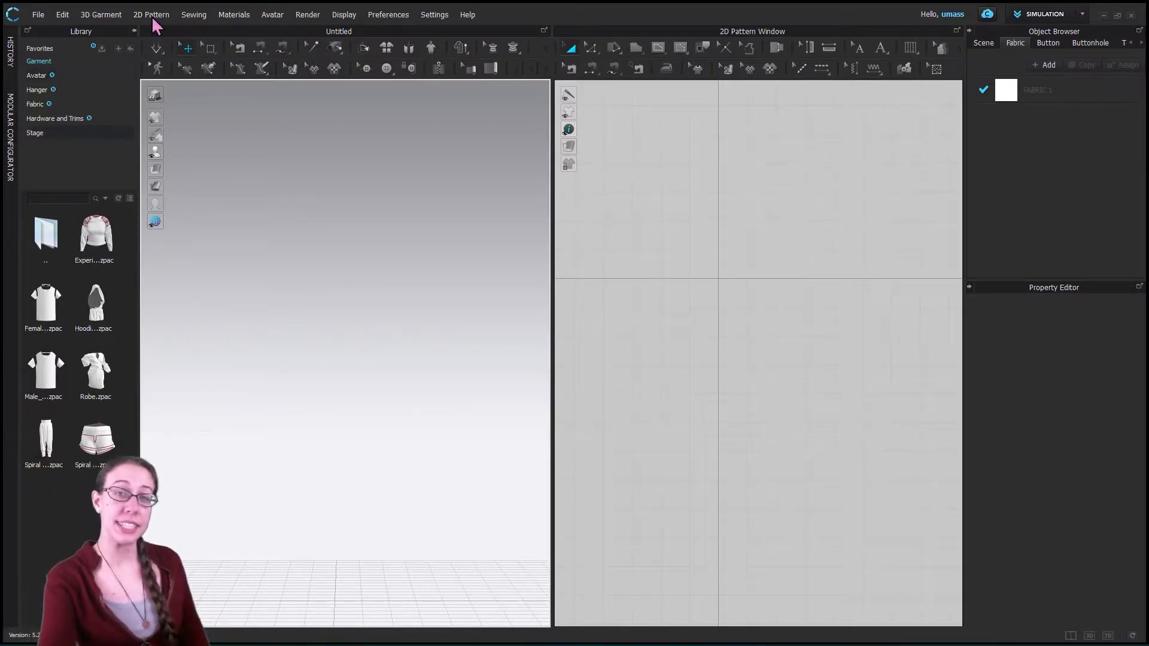
pyautogui.click(40, 60)
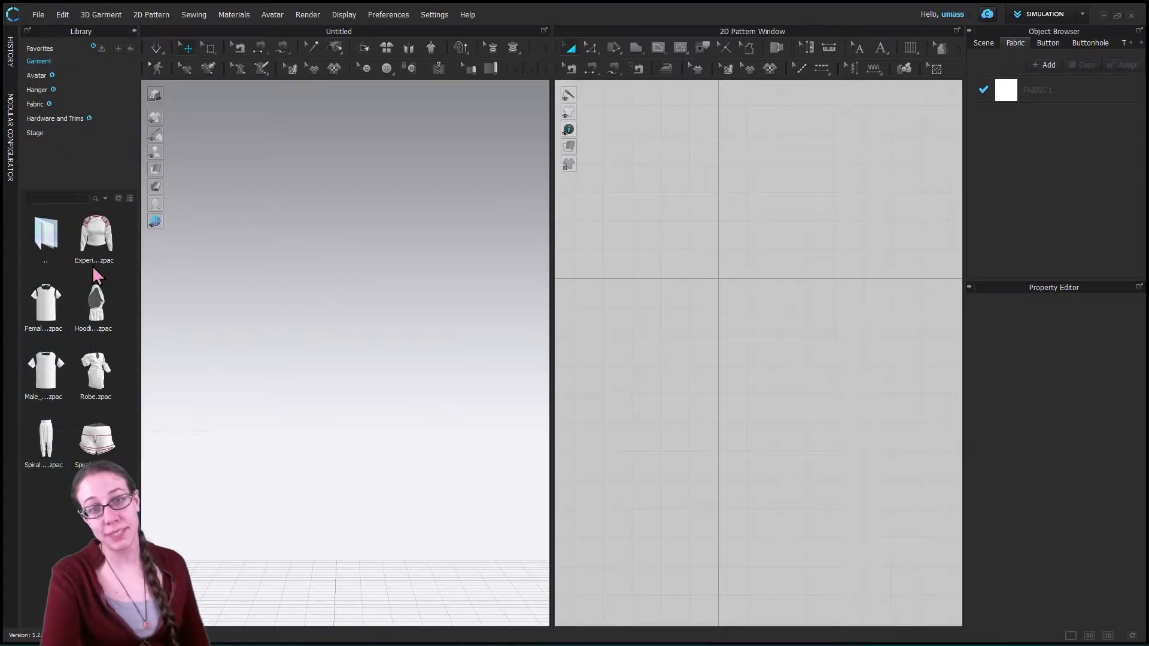
pyautogui.doubleClick(49, 311)
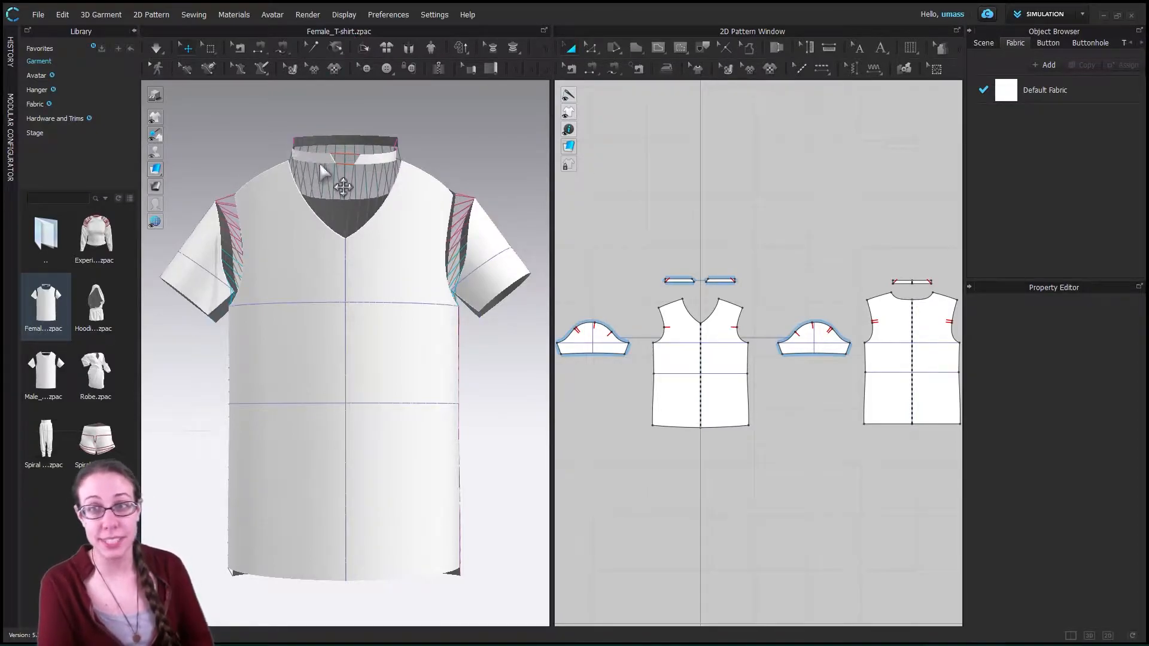
pyautogui.click(37, 14)
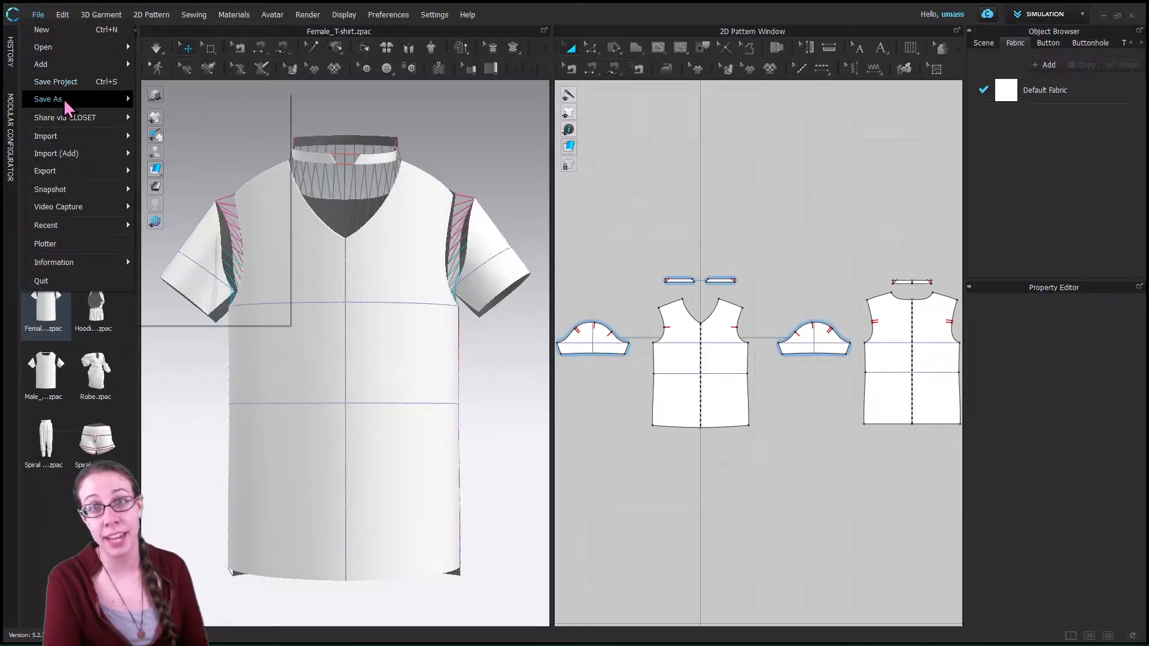
pyautogui.moveTo(66, 100)
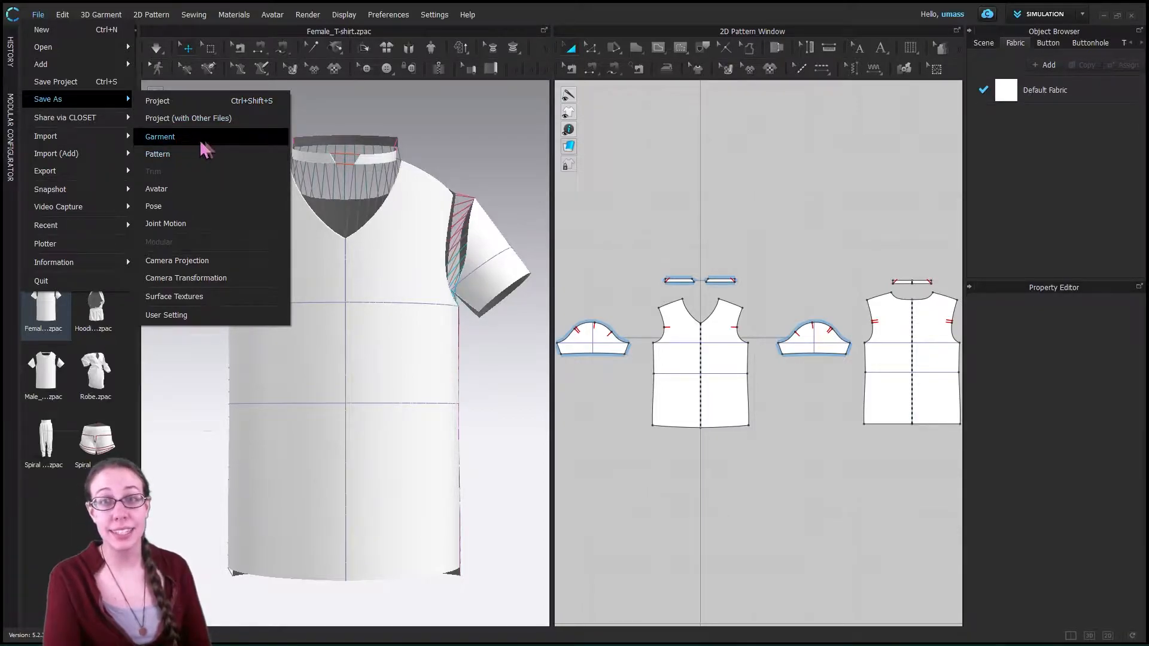
pyautogui.click(389, 15)
pyautogui.moveTo(377, 31)
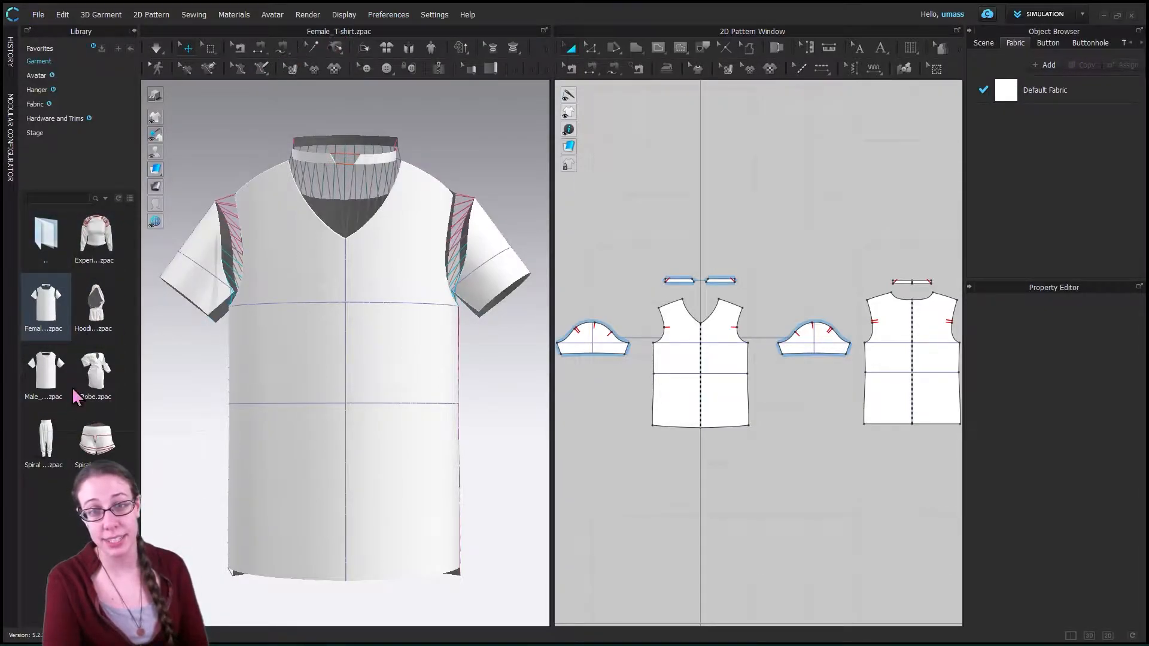
pyautogui.moveTo(101, 361)
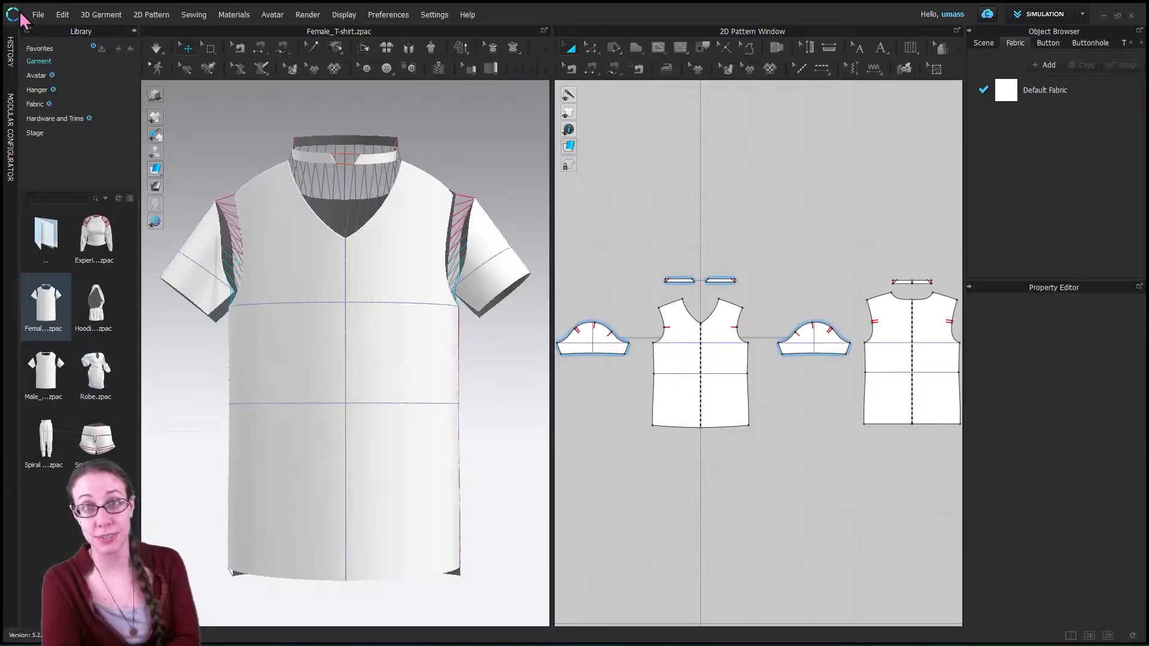
pyautogui.click(38, 14)
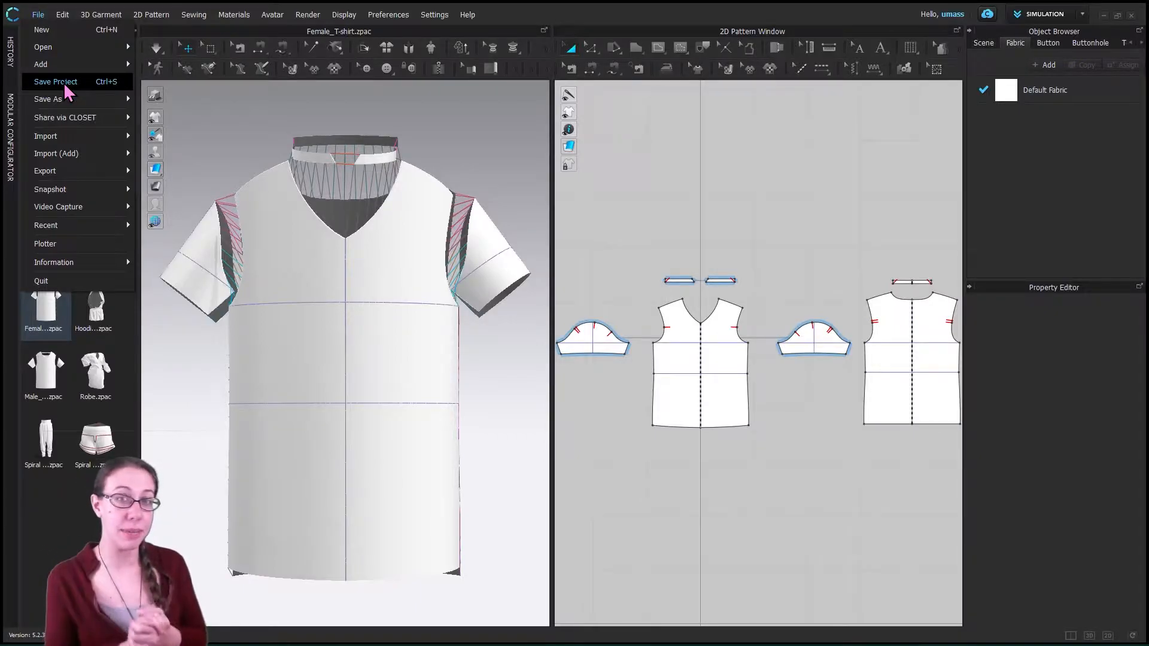
pyautogui.click(234, 121)
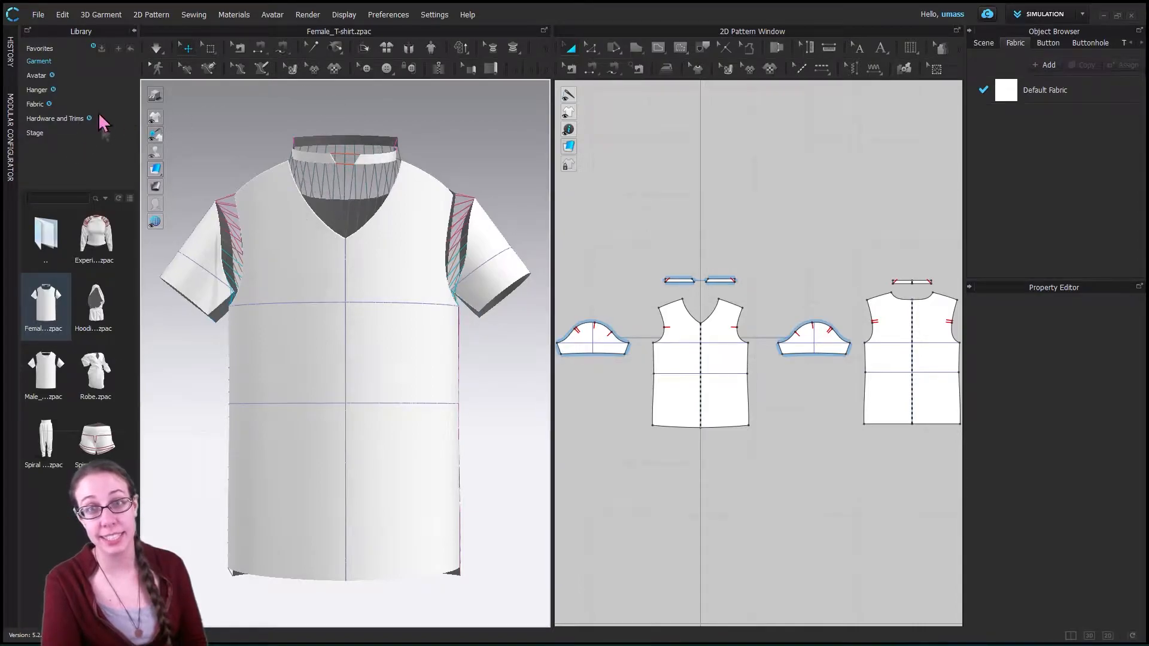
# - Load the first FV1 avatar from the Female_V1 folder of the Avatar library into the scene
pyautogui.click(38, 79)
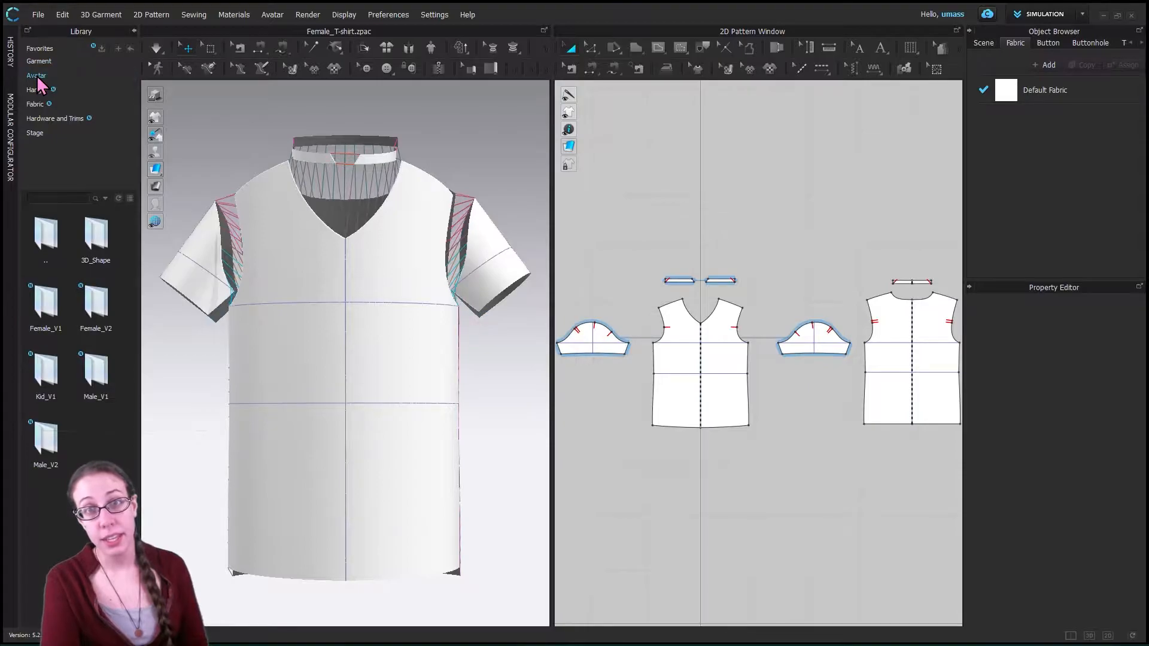
pyautogui.doubleClick(46, 302)
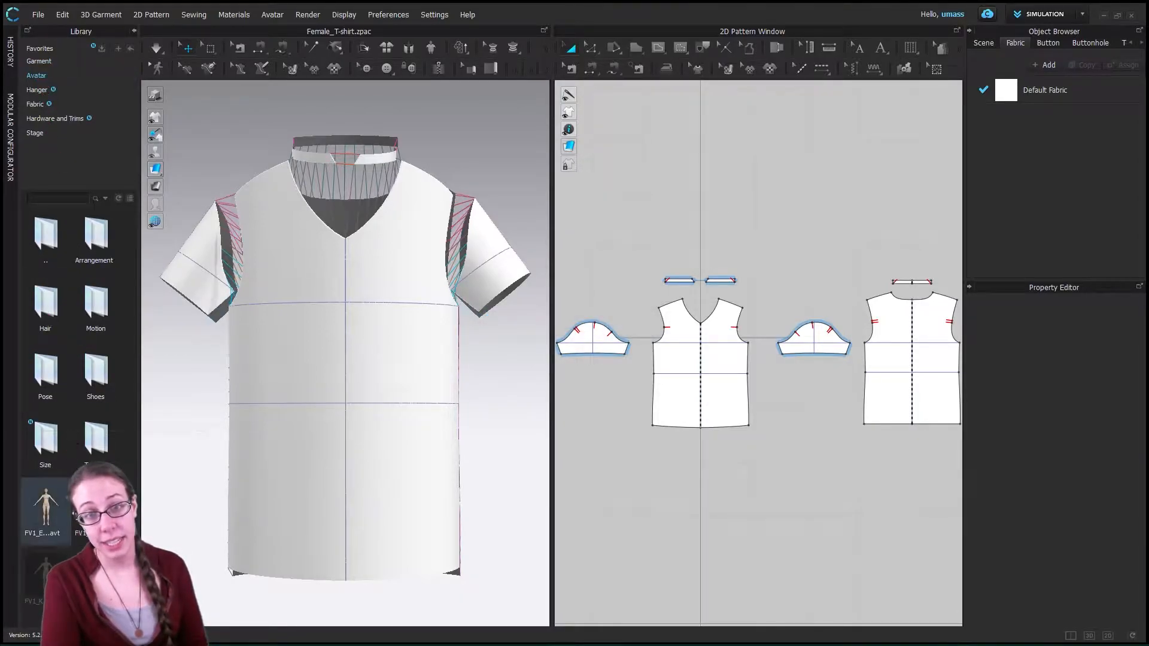
pyautogui.doubleClick(48, 519)
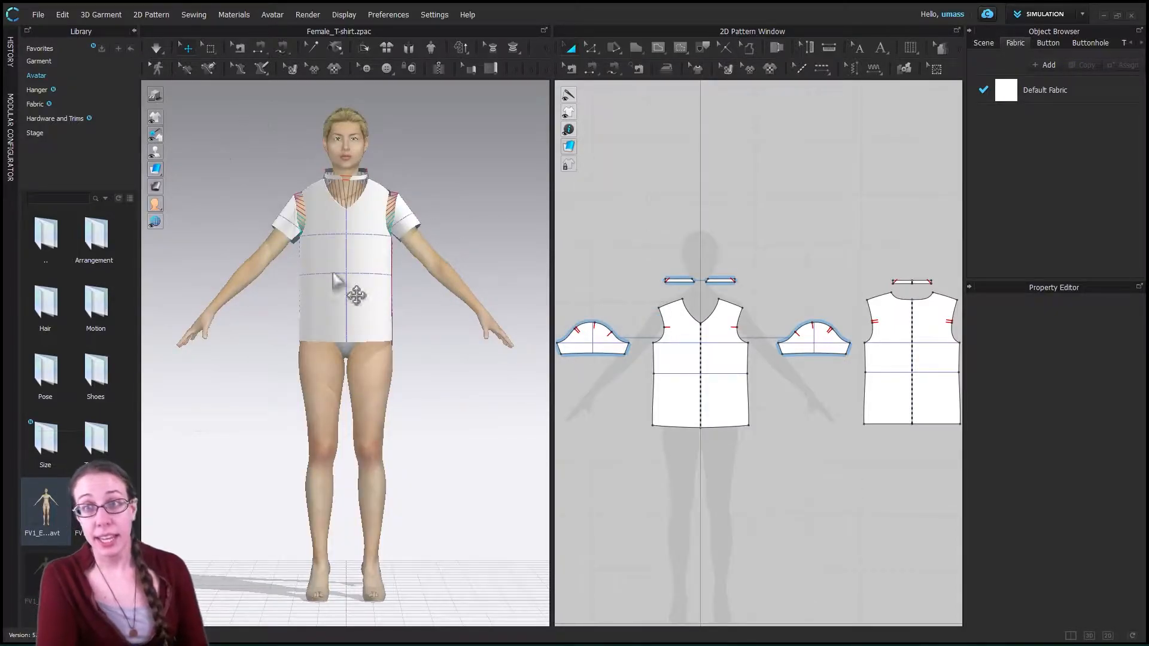
# - Run the simulation to sew the T-shirt together and drape it on the avatar
pyautogui.click(157, 48)
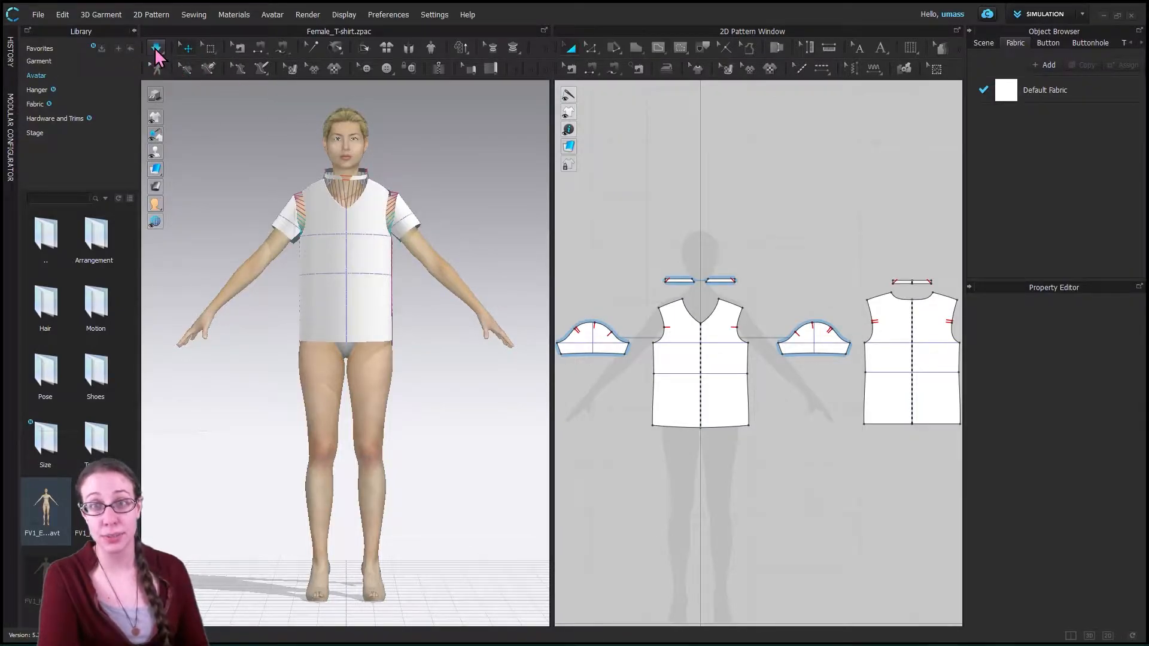
pyautogui.click(156, 49)
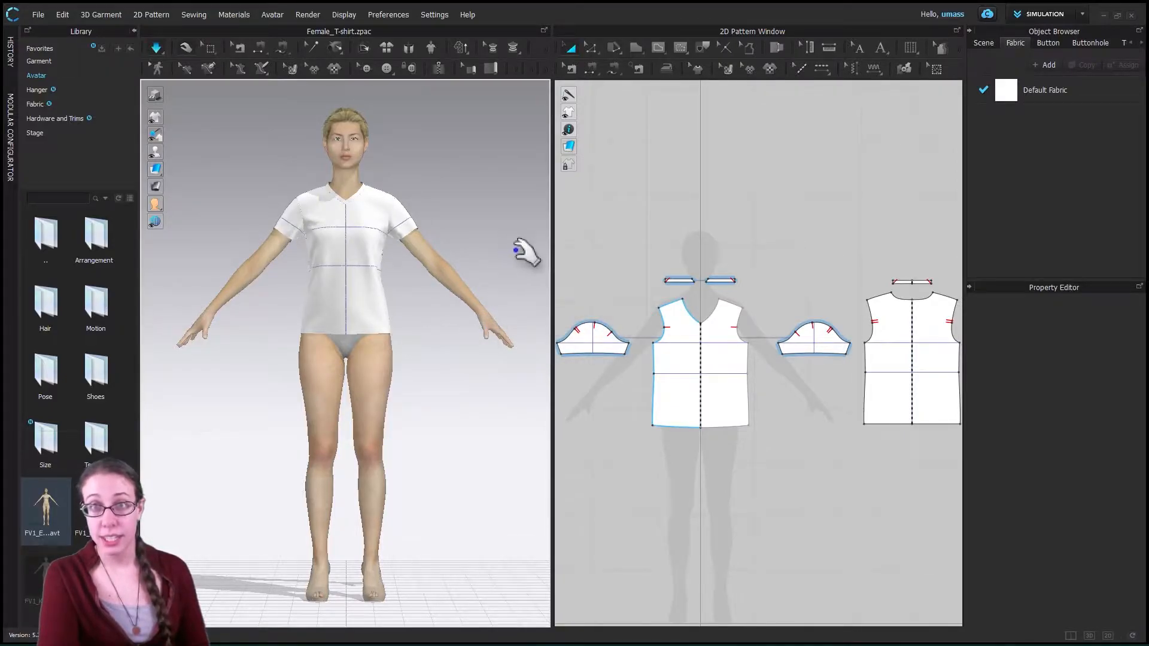
pyautogui.moveTo(503, 267); pyautogui.dragTo(489, 279, button='middle')
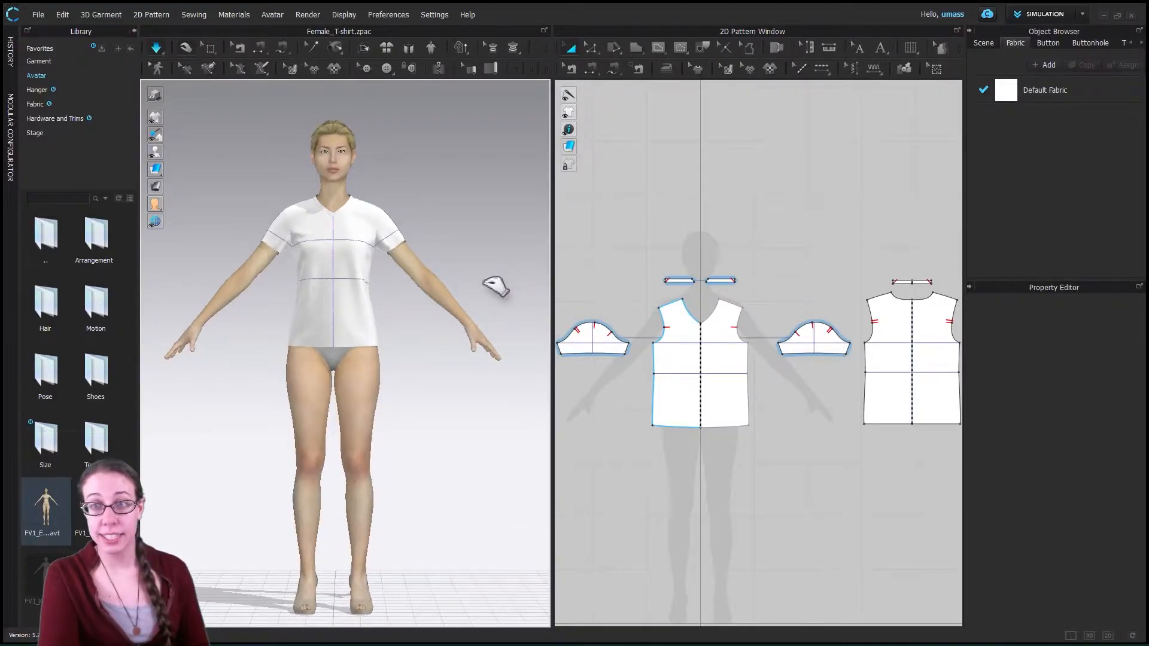
# - Tug on the T-shirt's front in the 3D scene while the simulation runs, and turn the simulation off
pyautogui.moveTo(510, 287)
pyautogui.mouseDown(button='right')
pyautogui.moveTo(454, 303)
pyautogui.moveTo(507, 293)
pyautogui.moveTo(538, 302)
pyautogui.moveTo(505, 308)
pyautogui.moveTo(501, 277)
pyautogui.mouseUp(button='right')
pyautogui.moveTo(516, 275)
pyautogui.mouseDown(button='middle')
pyautogui.moveTo(475, 303)
pyautogui.moveTo(561, 243)
pyautogui.moveTo(530, 261)
pyautogui.mouseUp(button='middle')
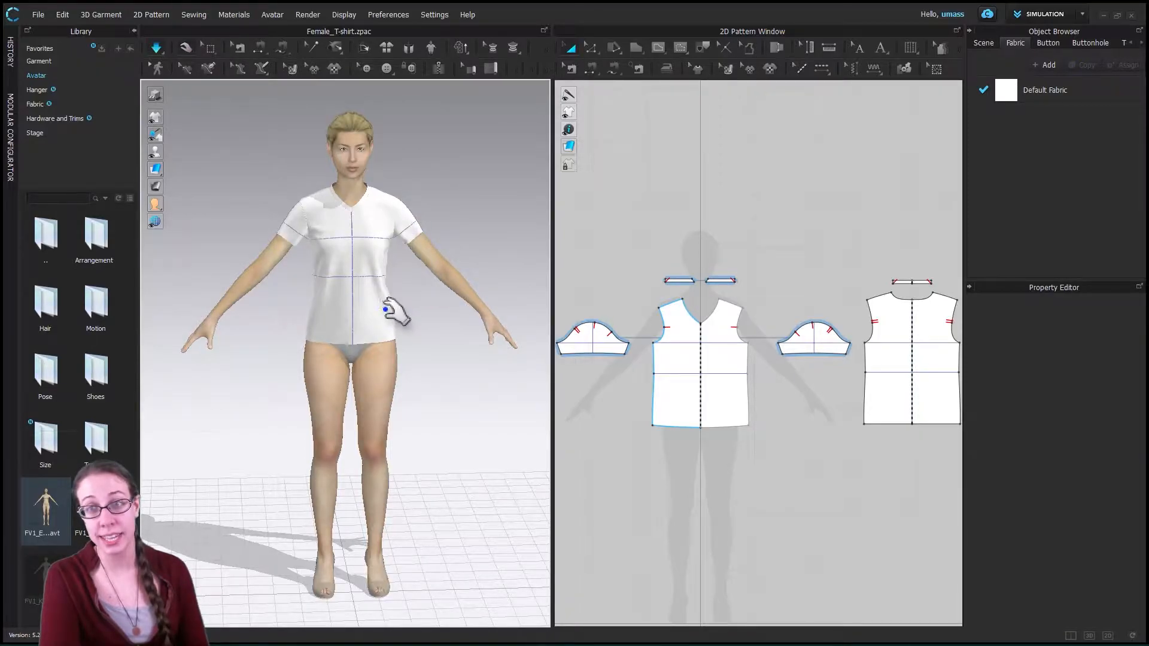
pyautogui.click(396, 323)
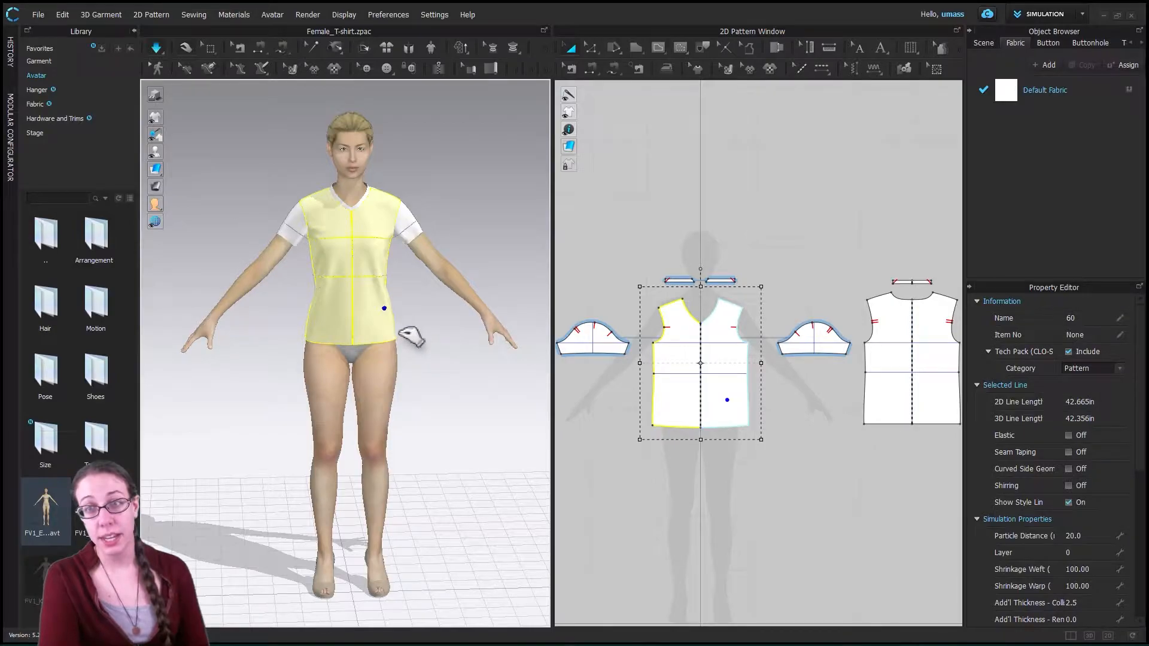
pyautogui.moveTo(426, 318); pyautogui.dragTo(415, 312)
pyautogui.press('w')
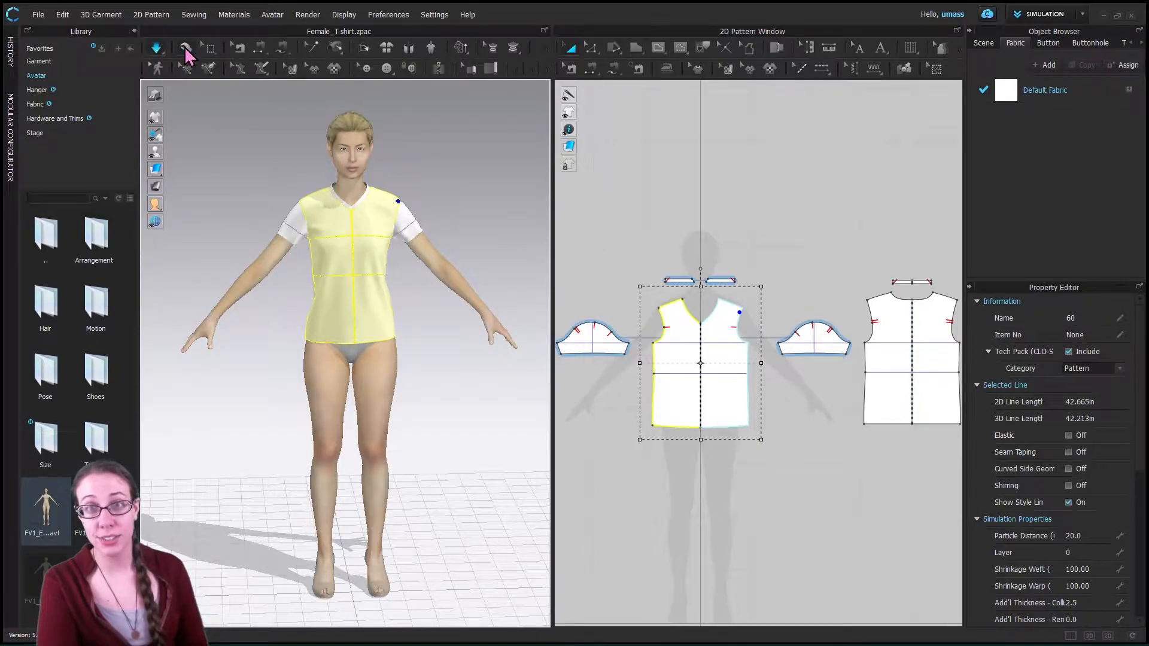
pyautogui.click(156, 49)
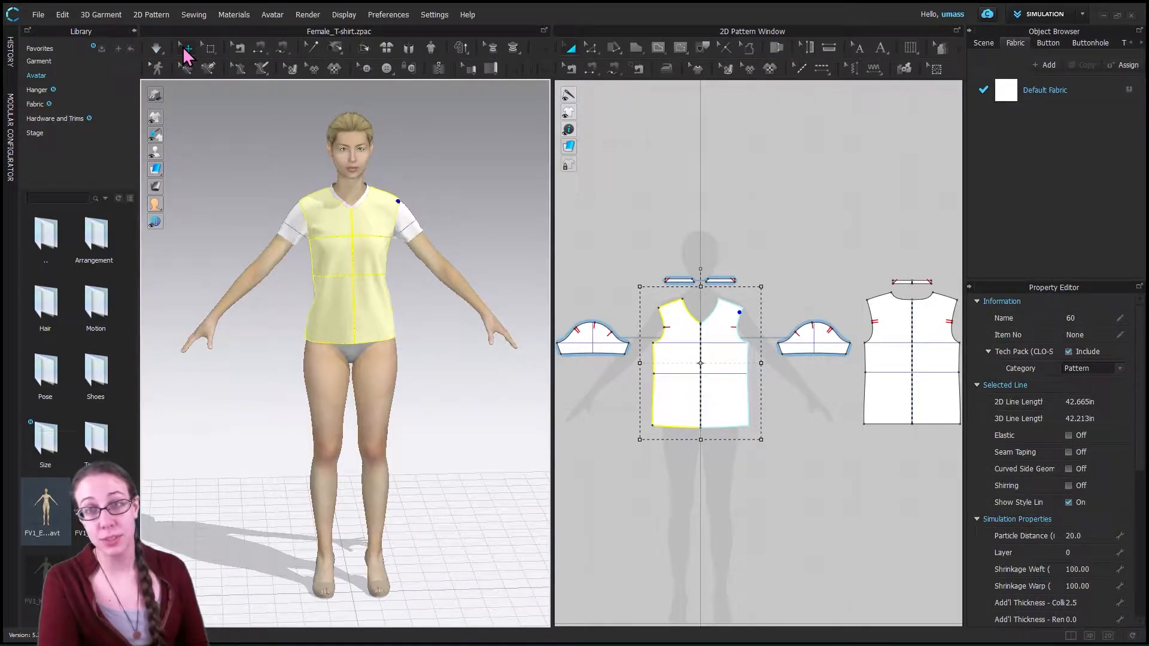
# - Select the sleeve on the avatar's left arm and move it outward along the horizontal axis, away from the body
pyautogui.click(441, 203)
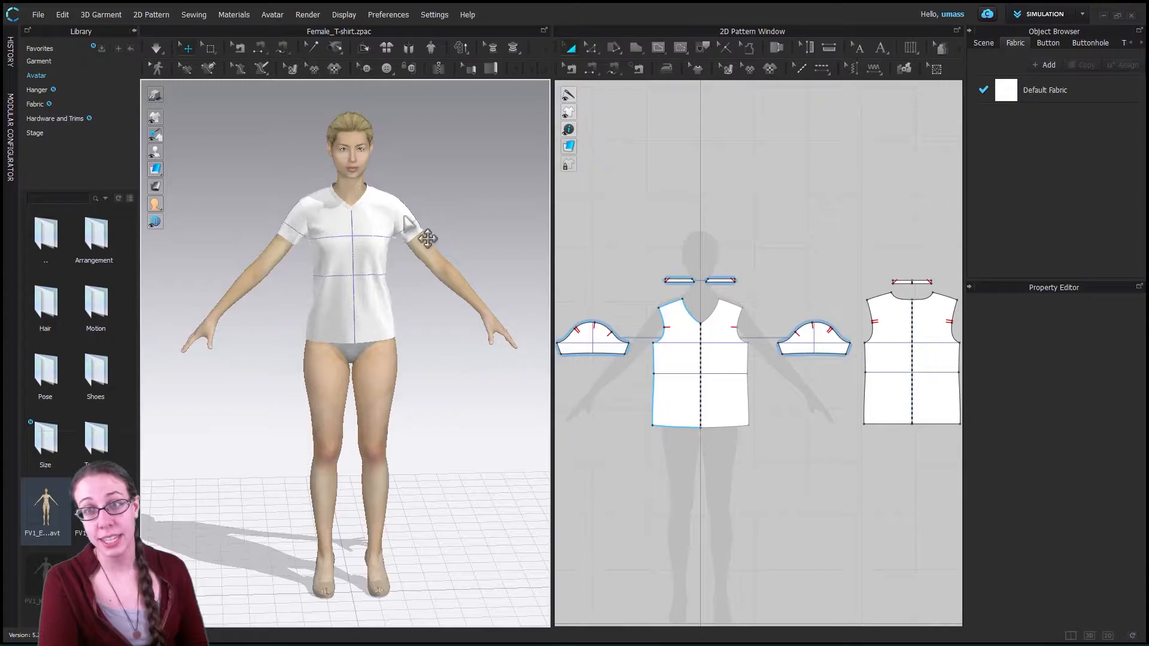
pyautogui.click(410, 218)
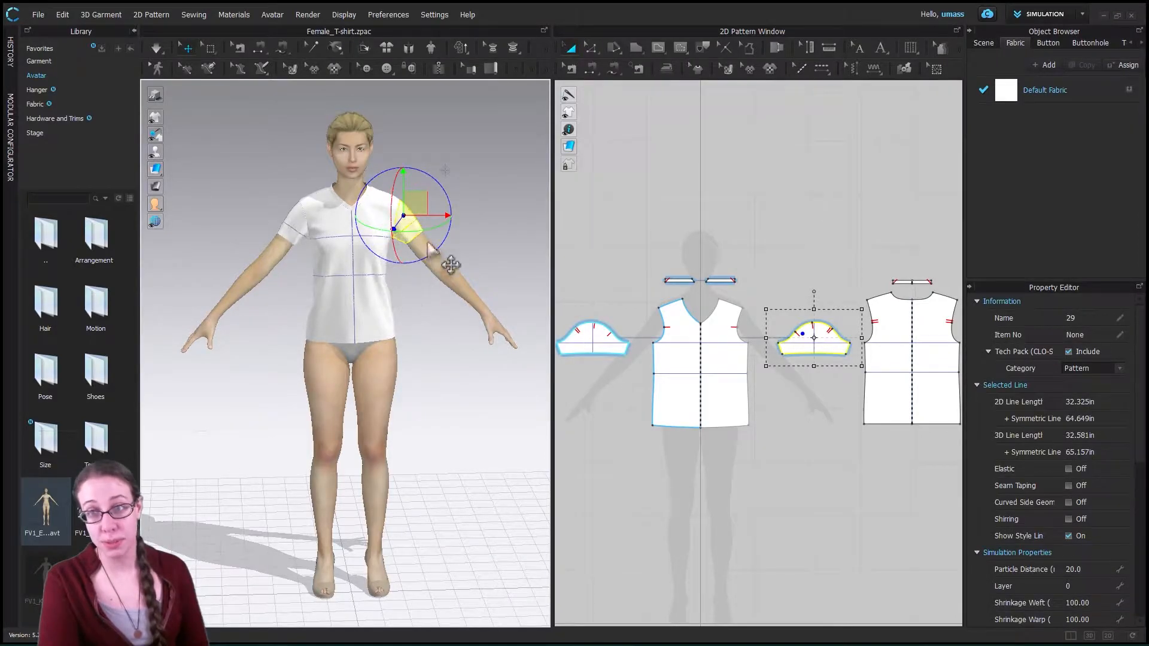
pyautogui.moveTo(468, 217); pyautogui.dragTo(491, 216)
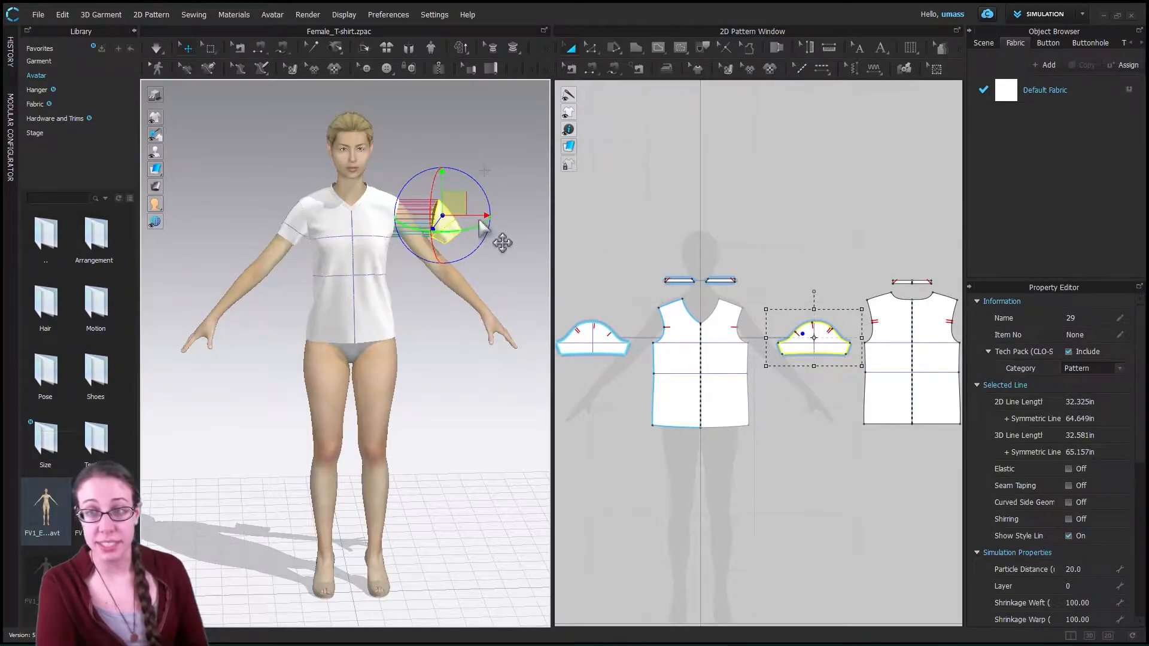
pyautogui.click(426, 317)
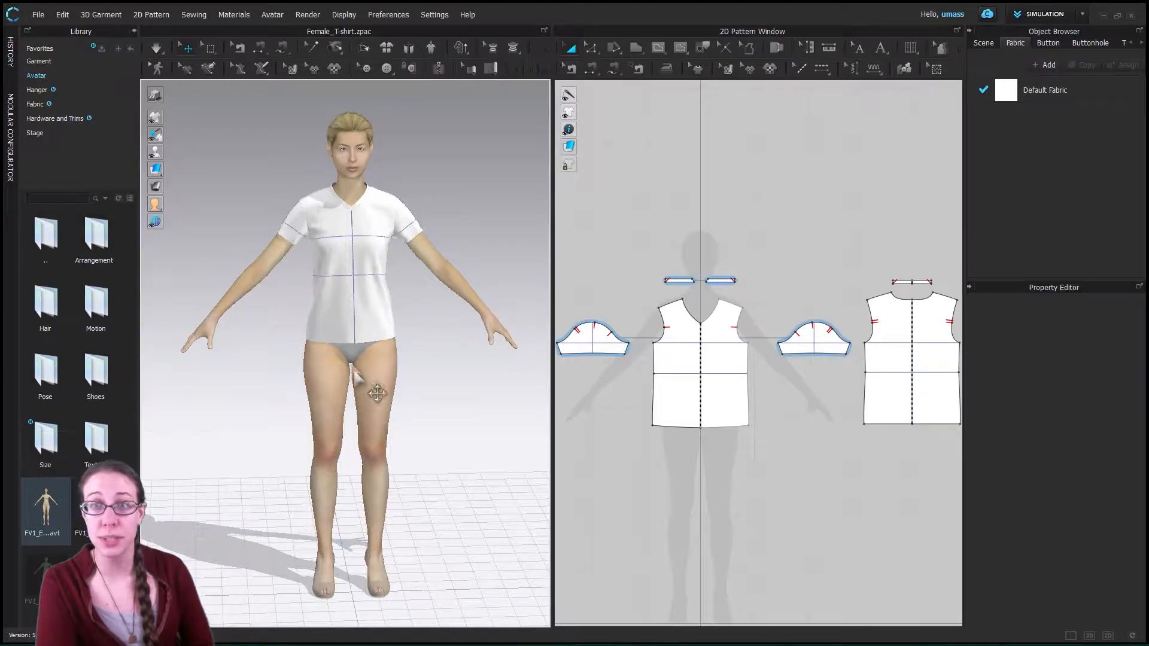
# - Reset the 3D arrangement of all pattern pieces around the avatar
pyautogui.click(430, 48)
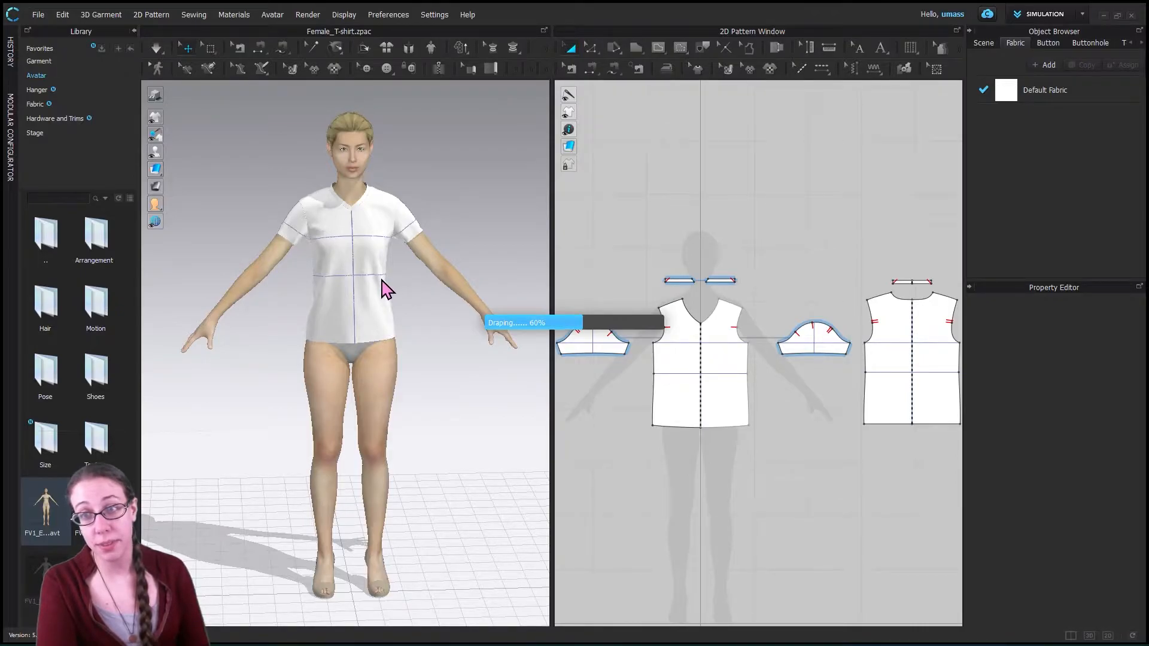
pyautogui.click(408, 47)
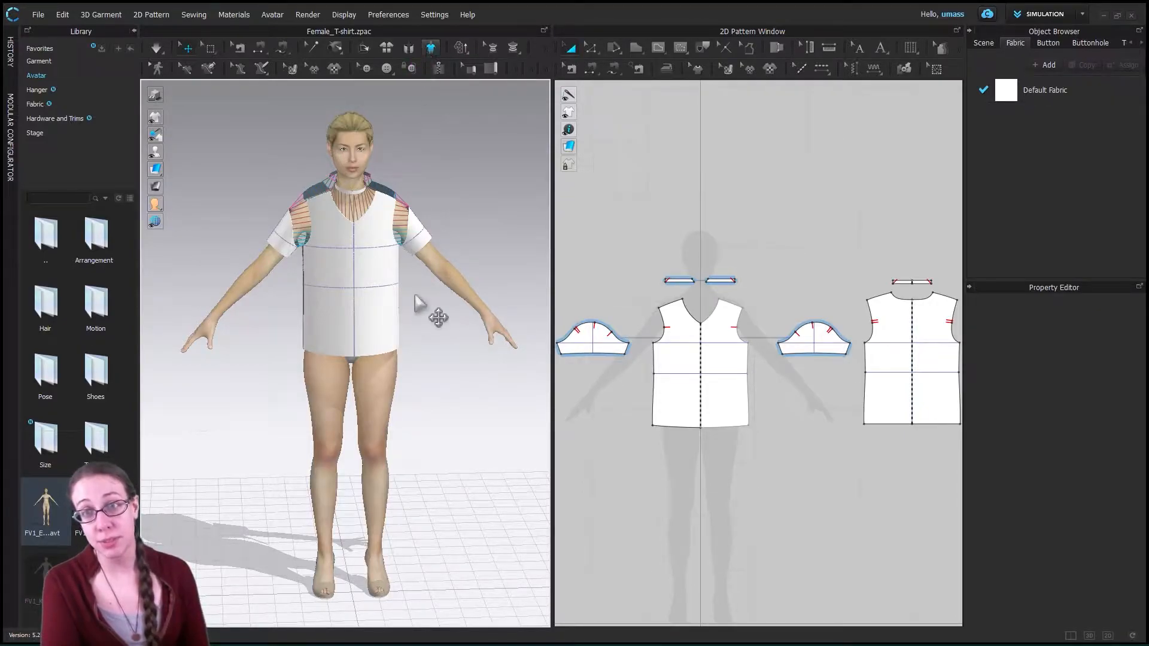
pyautogui.moveTo(241, 374); pyautogui.dragTo(282, 384, button='right')
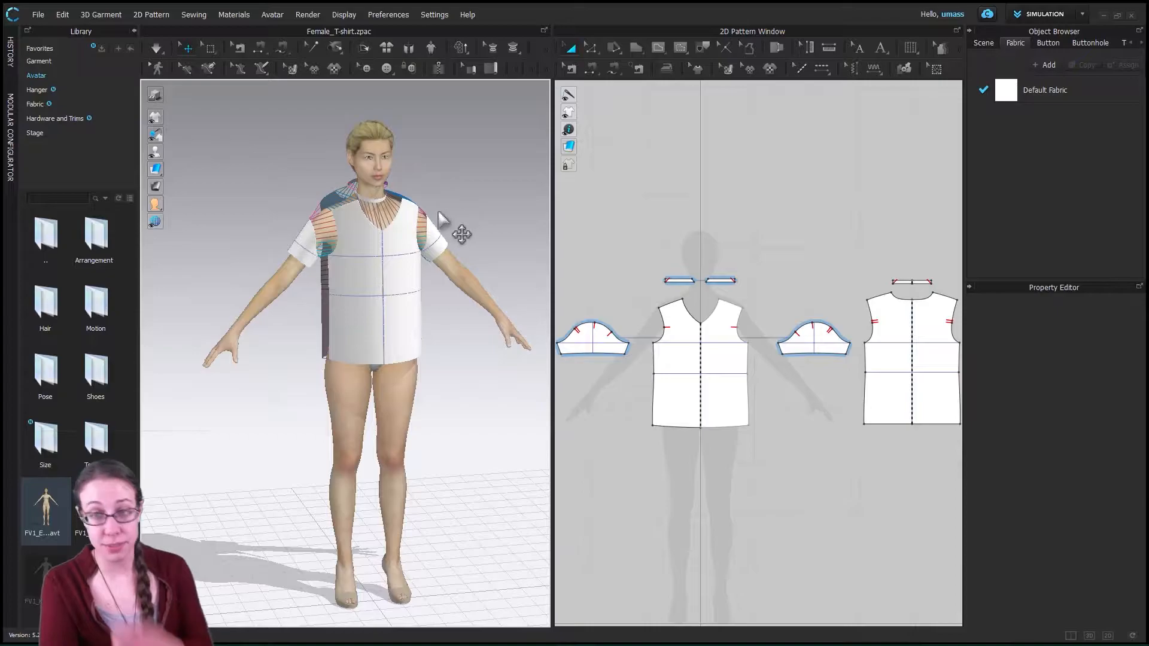
# - Reset all pattern pieces in the 3D scene to their 2D arrangement and view the flat layout beside the avatar
pyautogui.click(387, 48)
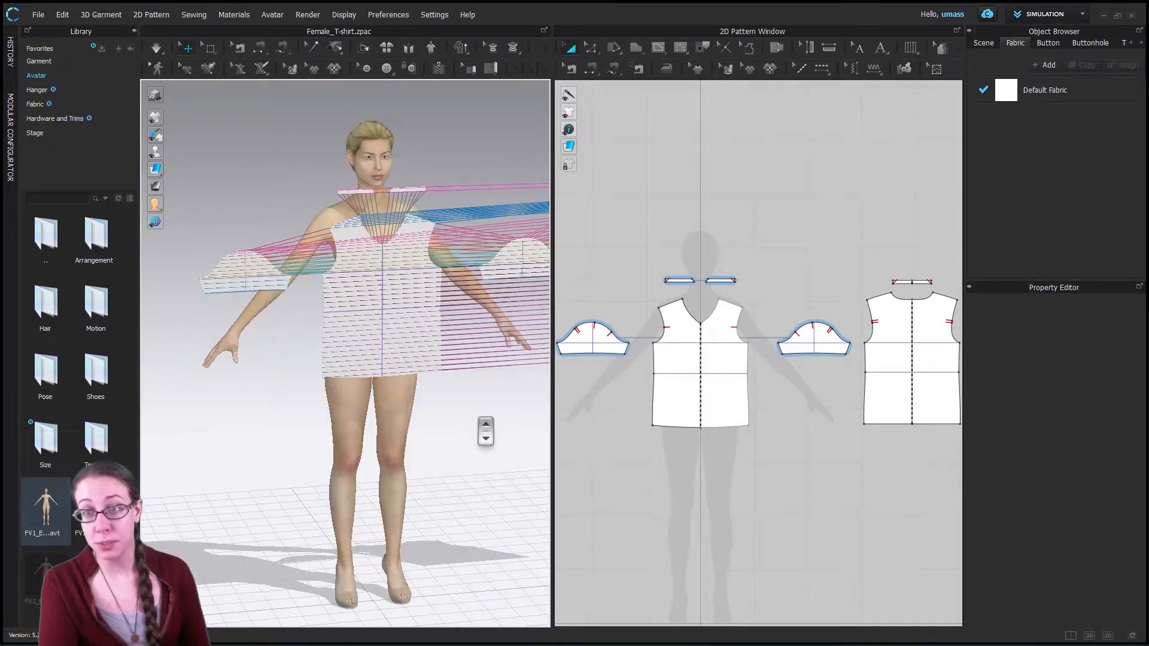
pyautogui.scroll(-5, 479, 427)
pyautogui.moveTo(462, 434); pyautogui.dragTo(402, 441, button='middle')
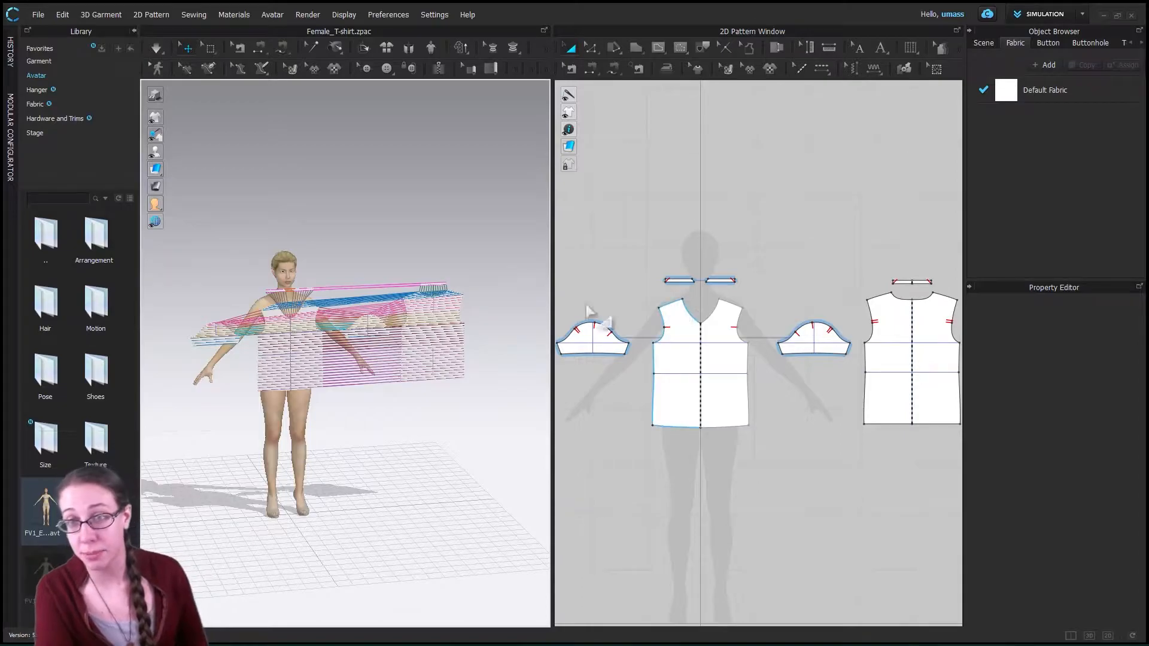
pyautogui.moveTo(308, 457); pyautogui.dragTo(383, 458, button='right')
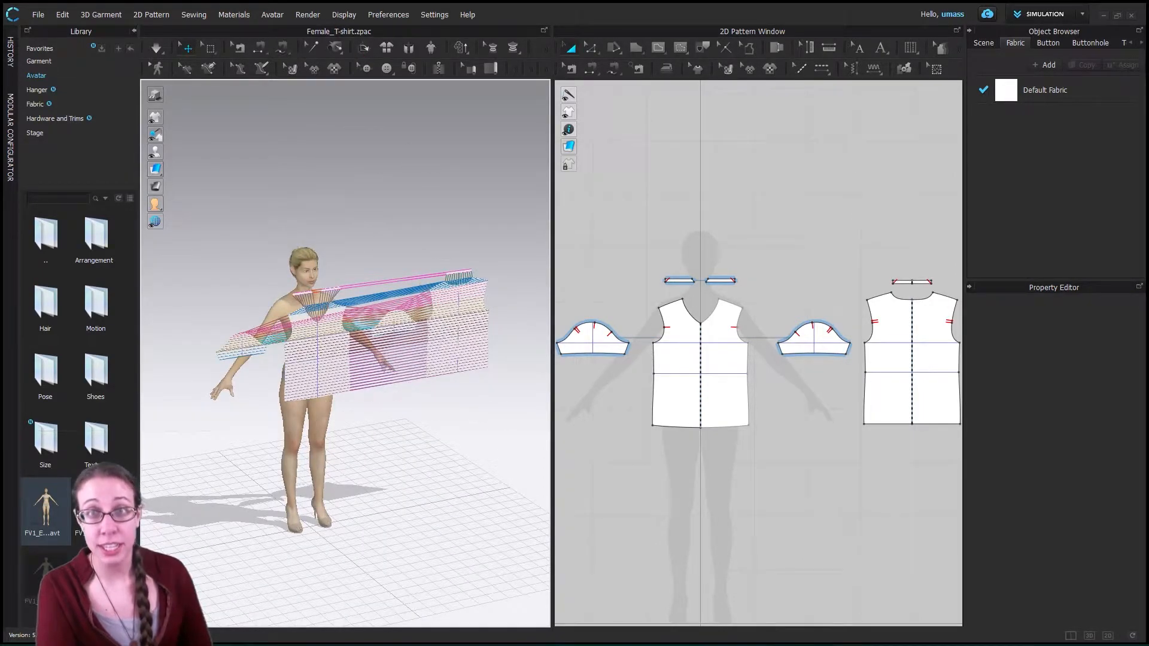
pyautogui.click(193, 15)
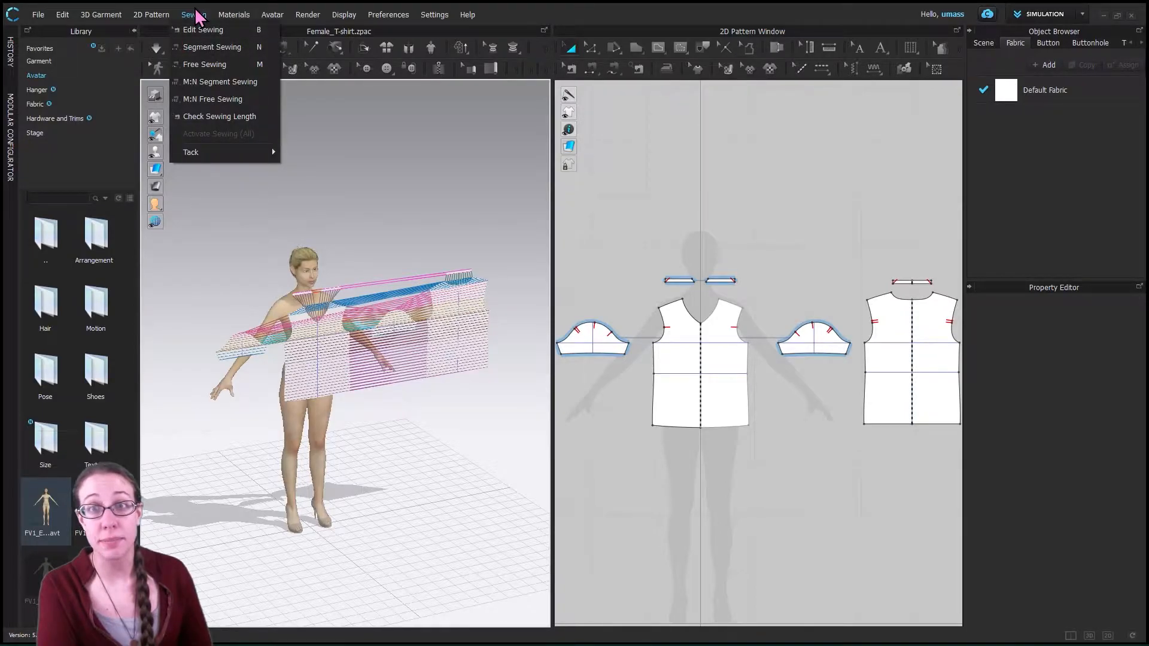
pyautogui.click(195, 15)
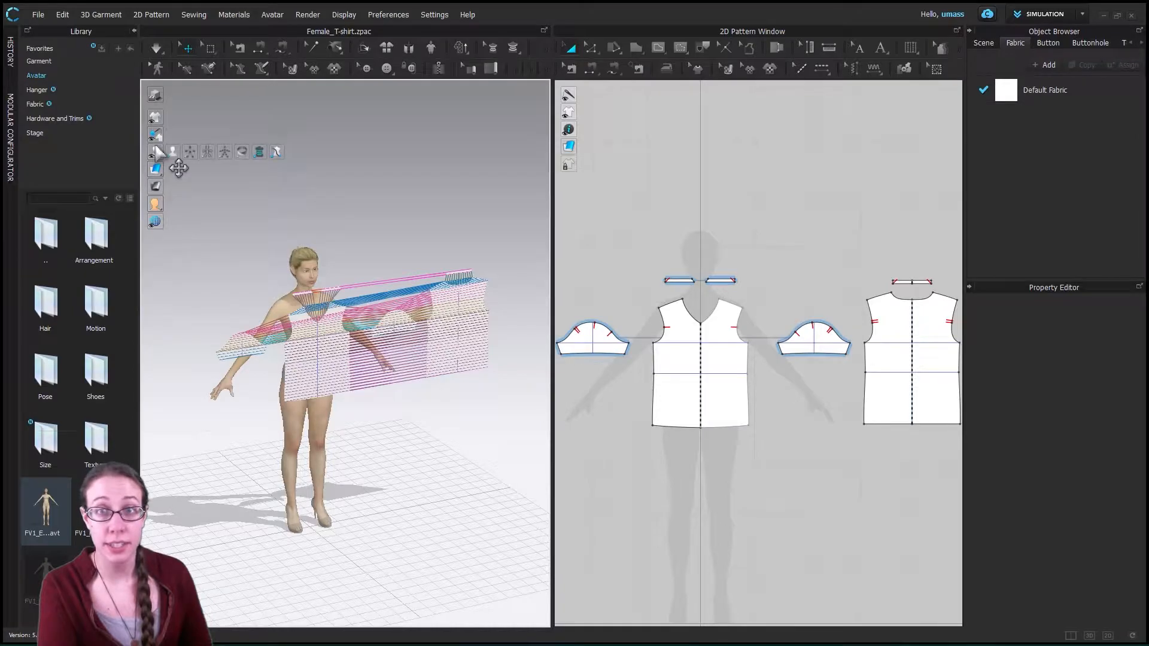
# - Hide the sewing threads between the pattern pieces and show the arrangement points around the avatar
pyautogui.moveTo(154, 118)
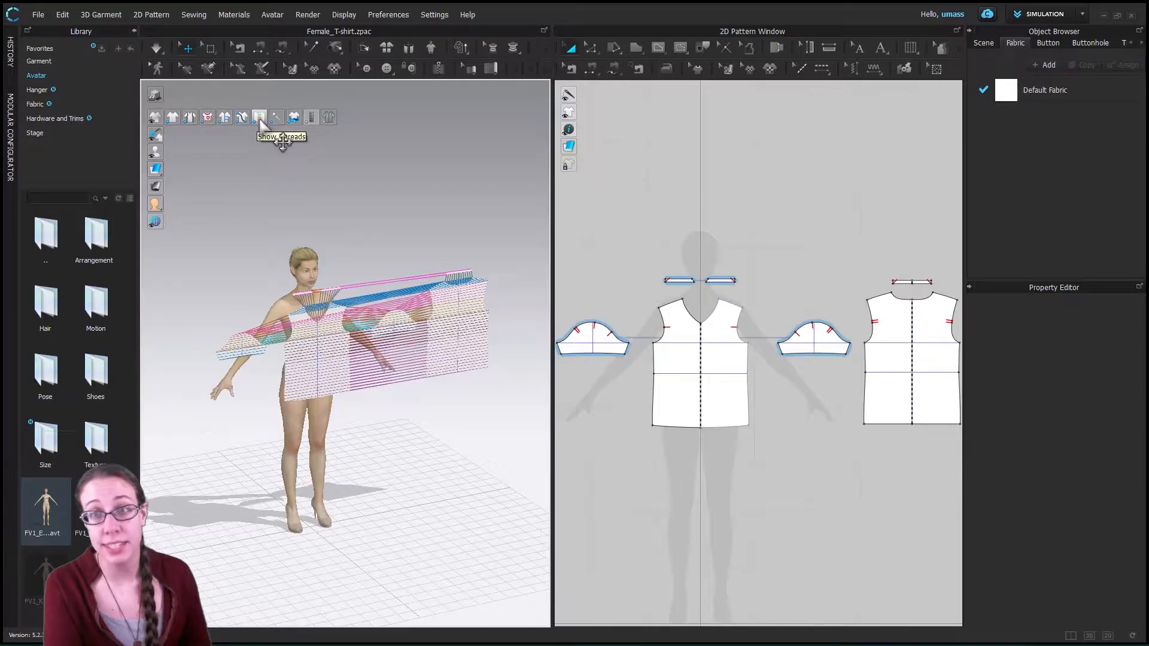
pyautogui.click(259, 117)
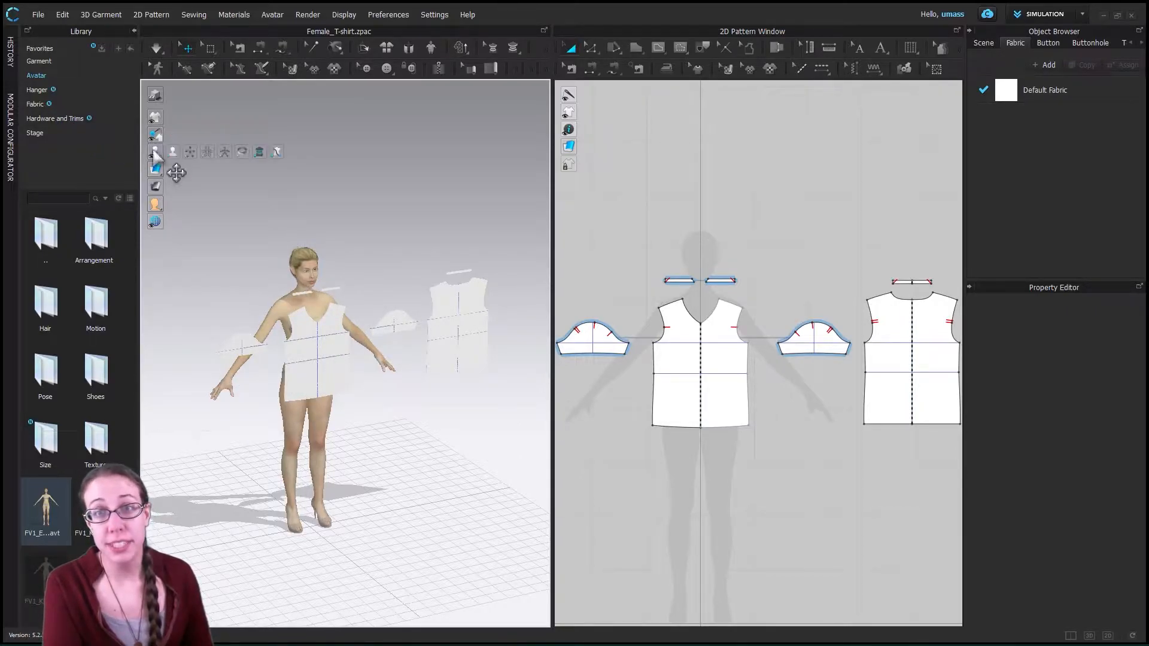
pyautogui.click(190, 152)
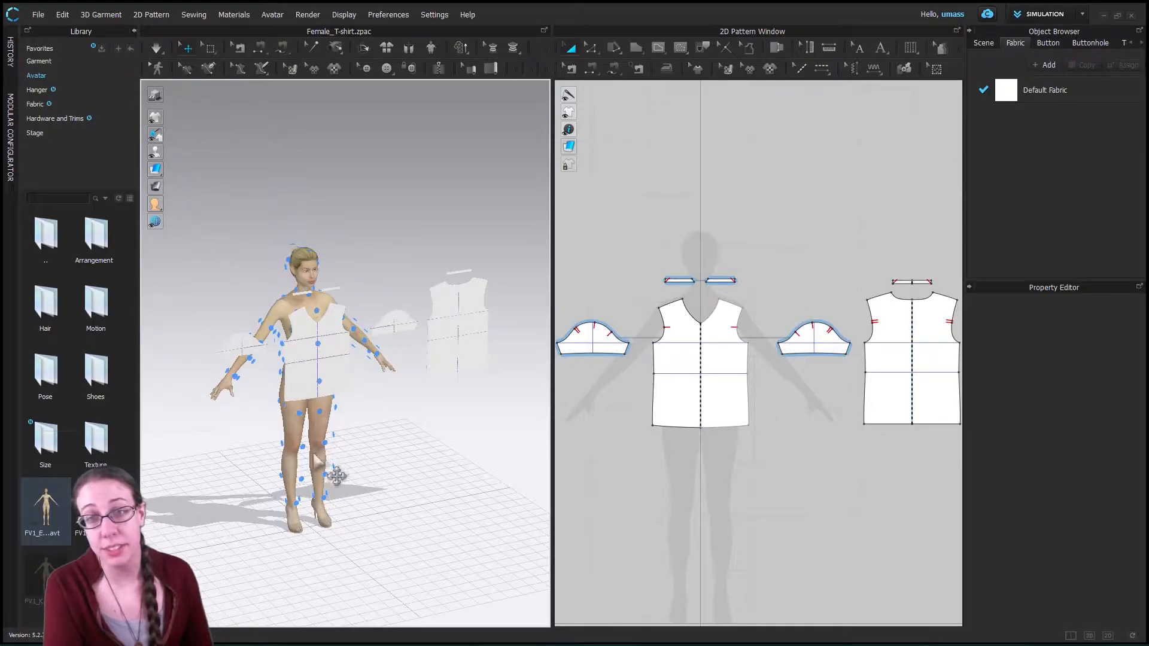
pyautogui.moveTo(227, 477); pyautogui.dragTo(393, 467, button='right')
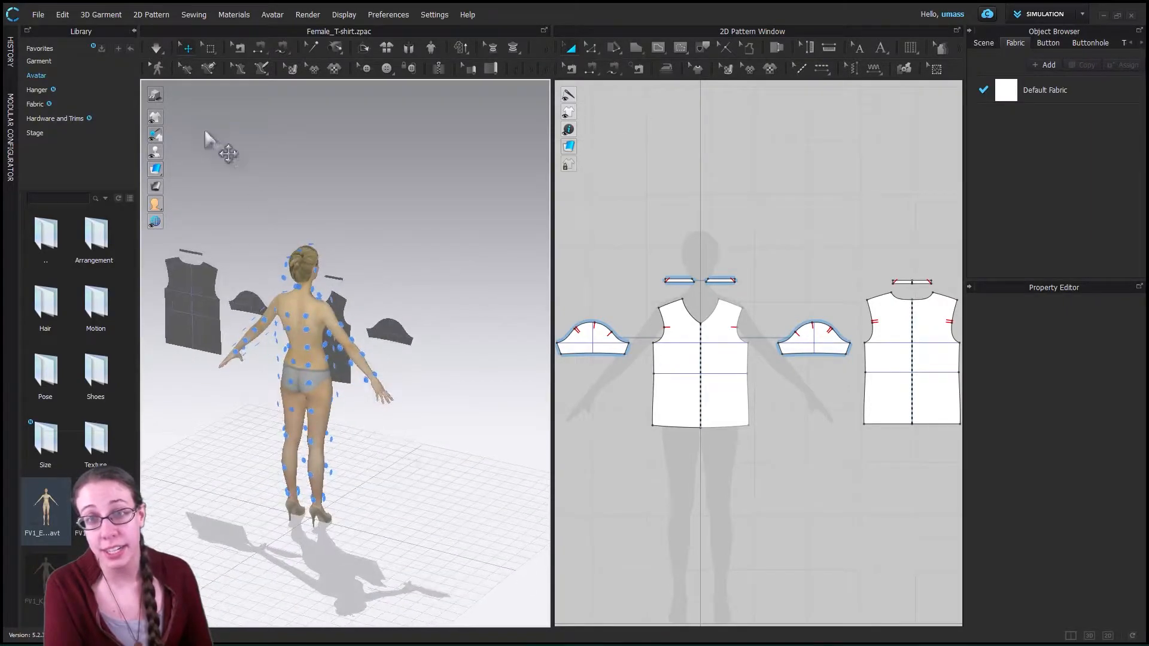
# - Show the bounding volumes around the avatar and hide them again
pyautogui.moveTo(155, 169)
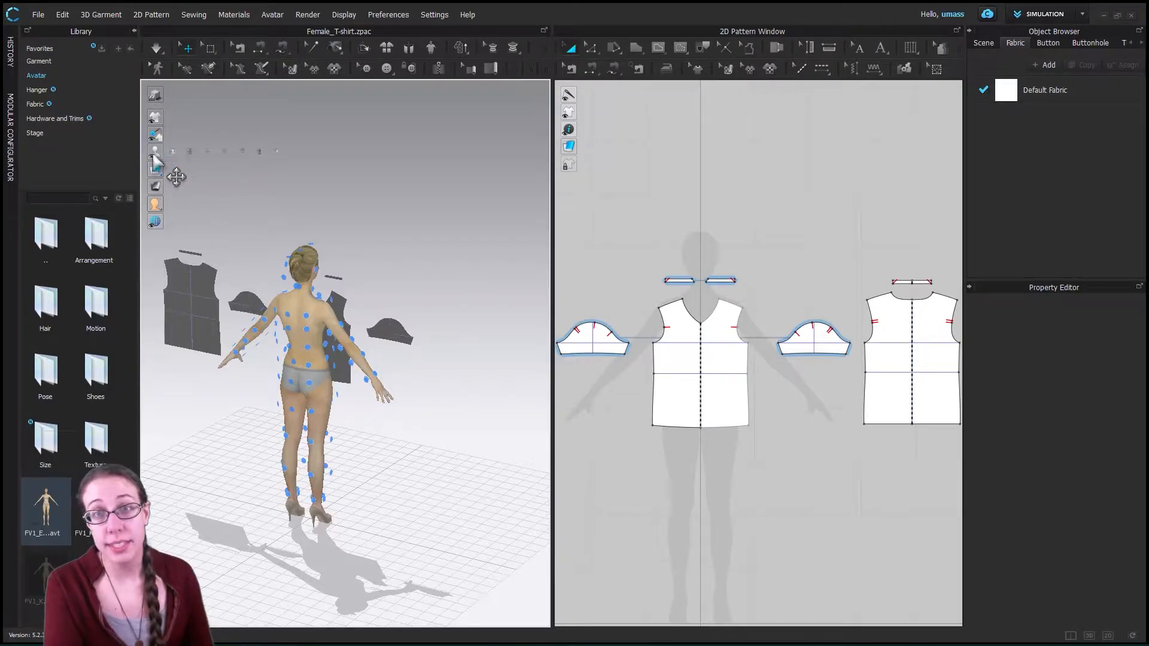
pyautogui.click(206, 153)
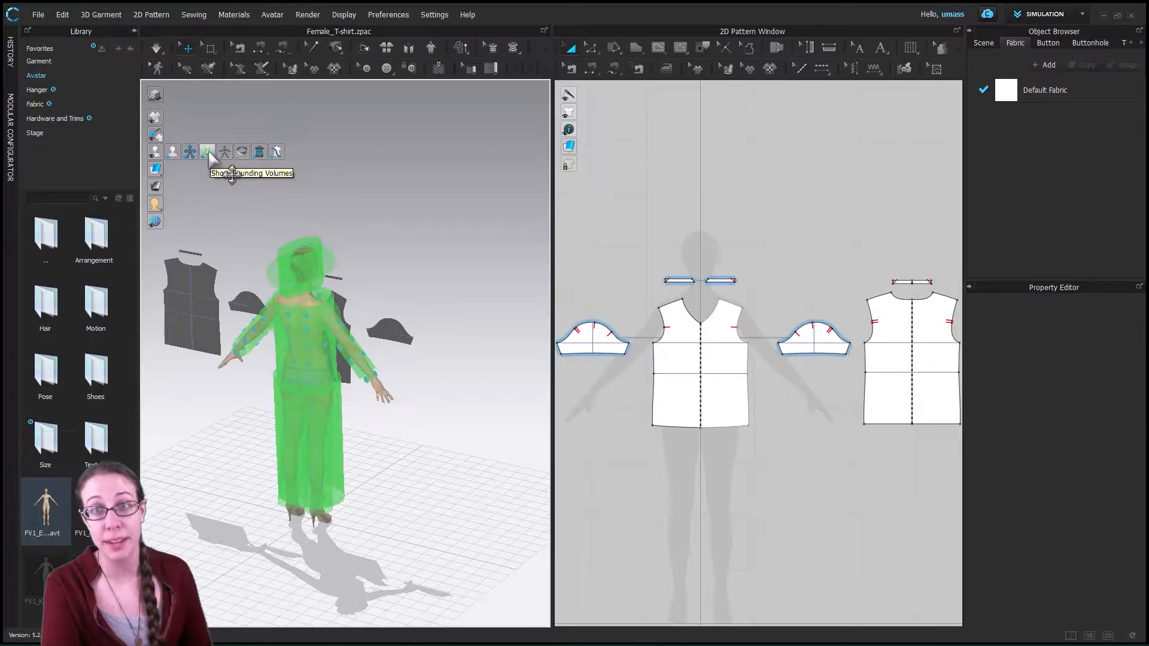
pyautogui.click(208, 152)
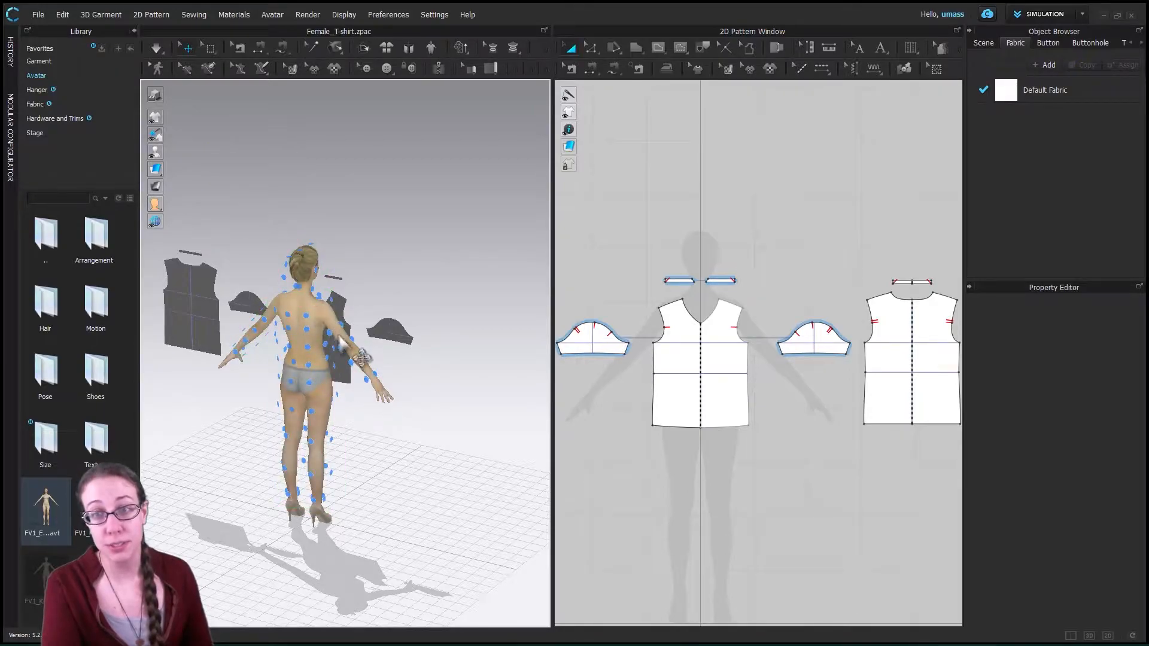
# - Place the T-shirt's front piece on the center arrangement point at the avatar's upper chest
pyautogui.scroll(3, 289, 360)
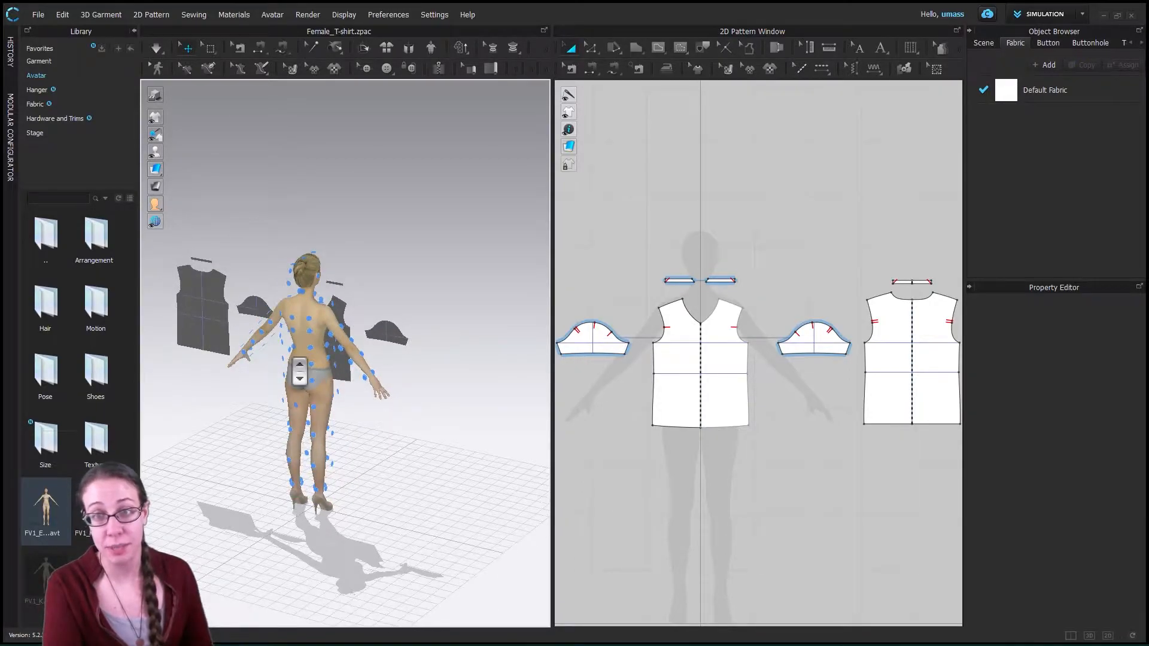
pyautogui.moveTo(487, 351); pyautogui.dragTo(364, 377, button='right')
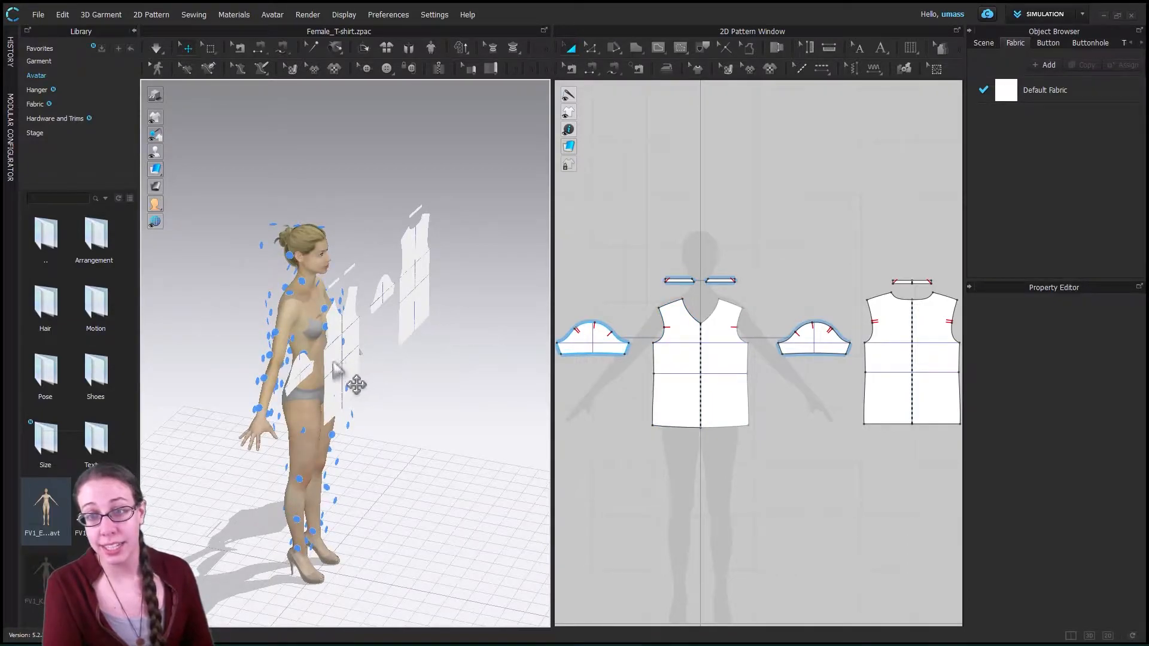
pyautogui.click(335, 366)
pyautogui.moveTo(375, 459); pyautogui.dragTo(295, 457, button='right')
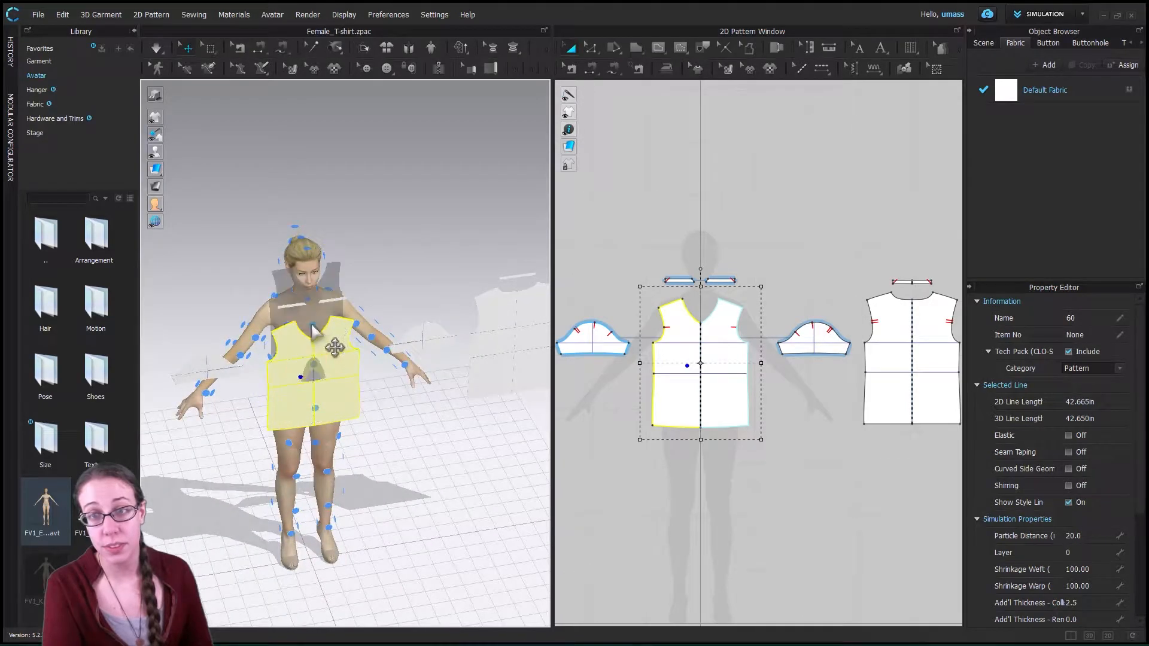
pyautogui.click(313, 327)
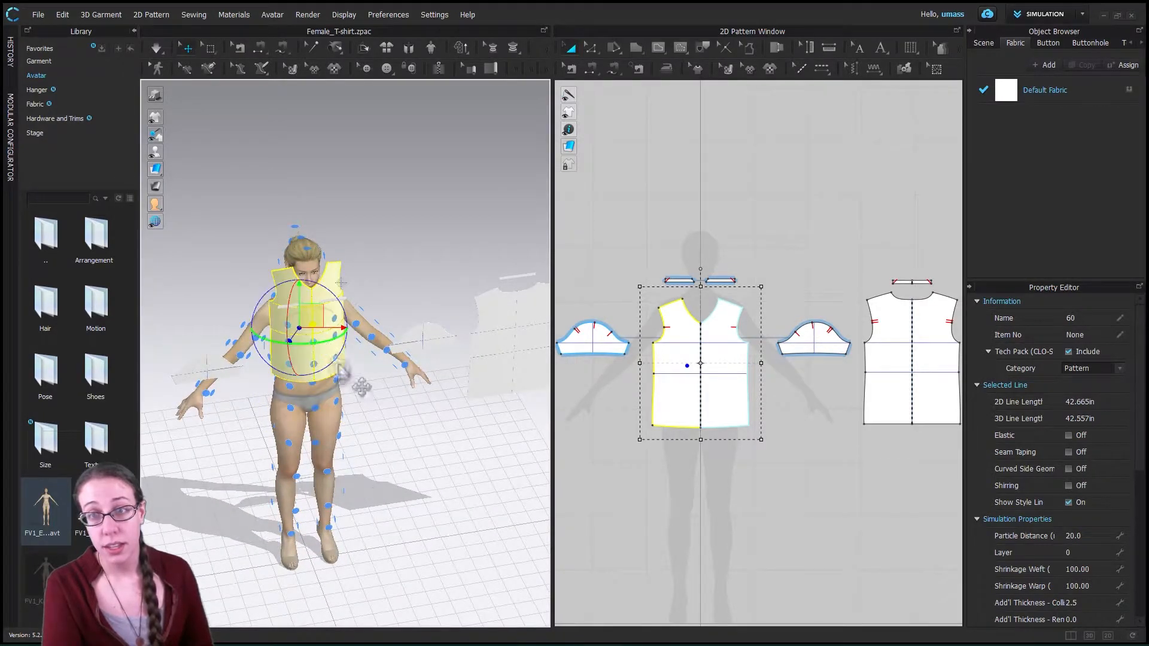
pyautogui.click(425, 334)
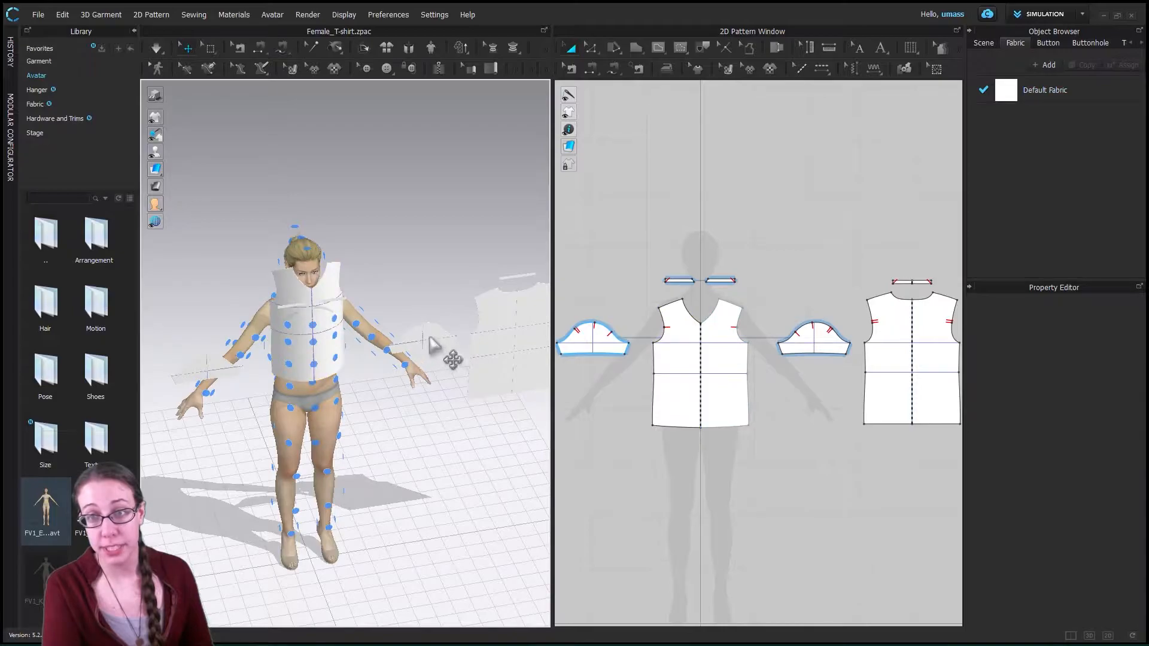
pyautogui.click(327, 330)
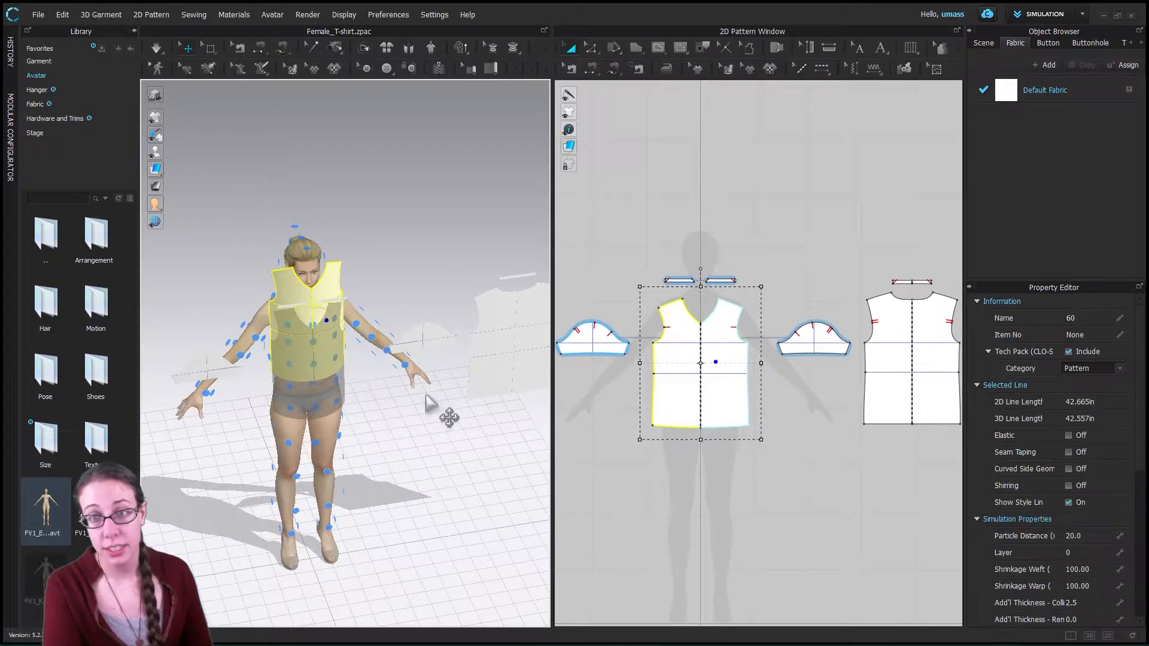
pyautogui.click(410, 436)
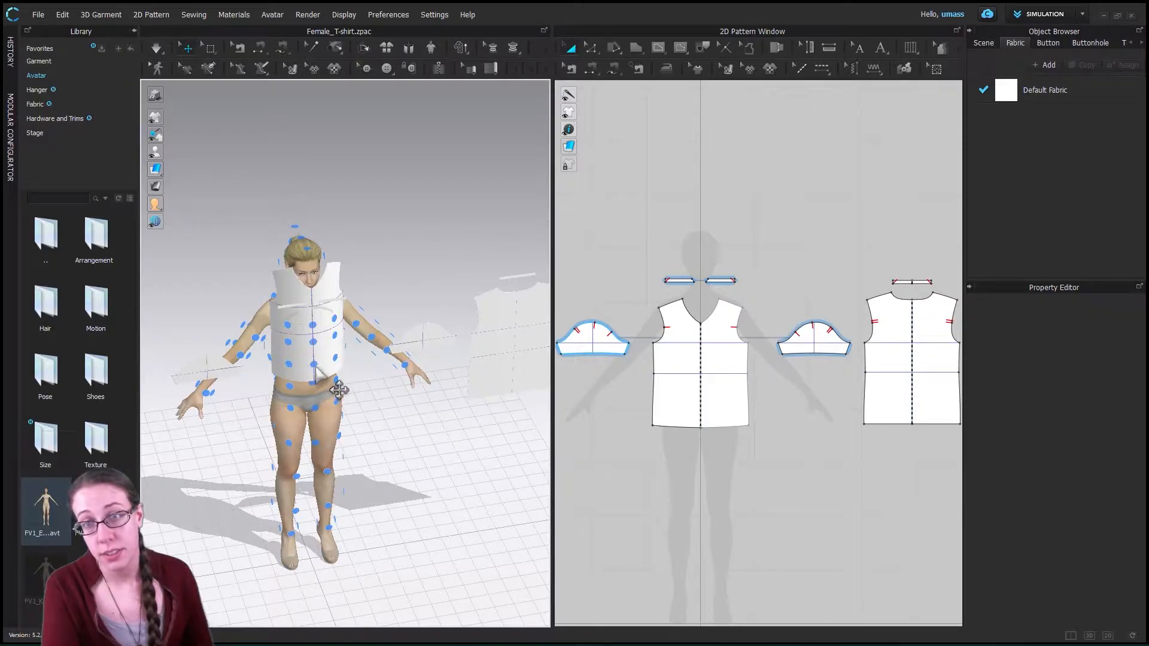
# - Place the T-shirt's back piece on the center arrangement point in the middle of the avatar's back
pyautogui.click(916, 362)
pyautogui.moveTo(222, 443); pyautogui.dragTo(469, 444, button='right')
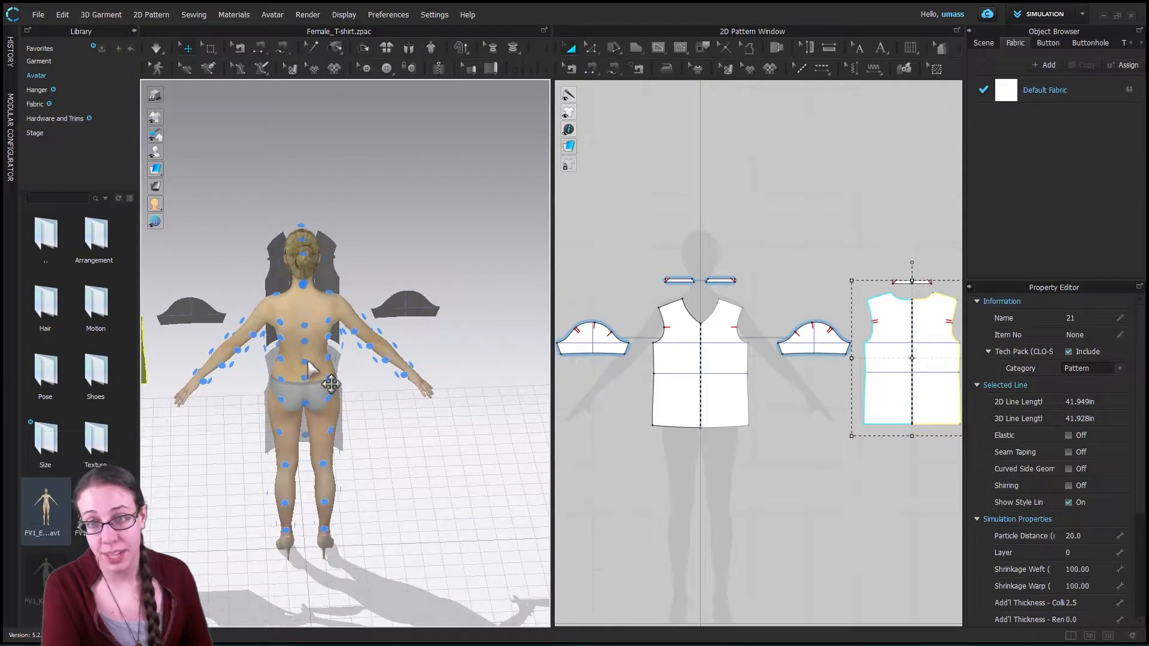
pyautogui.moveTo(308, 362); pyautogui.dragTo(331, 283)
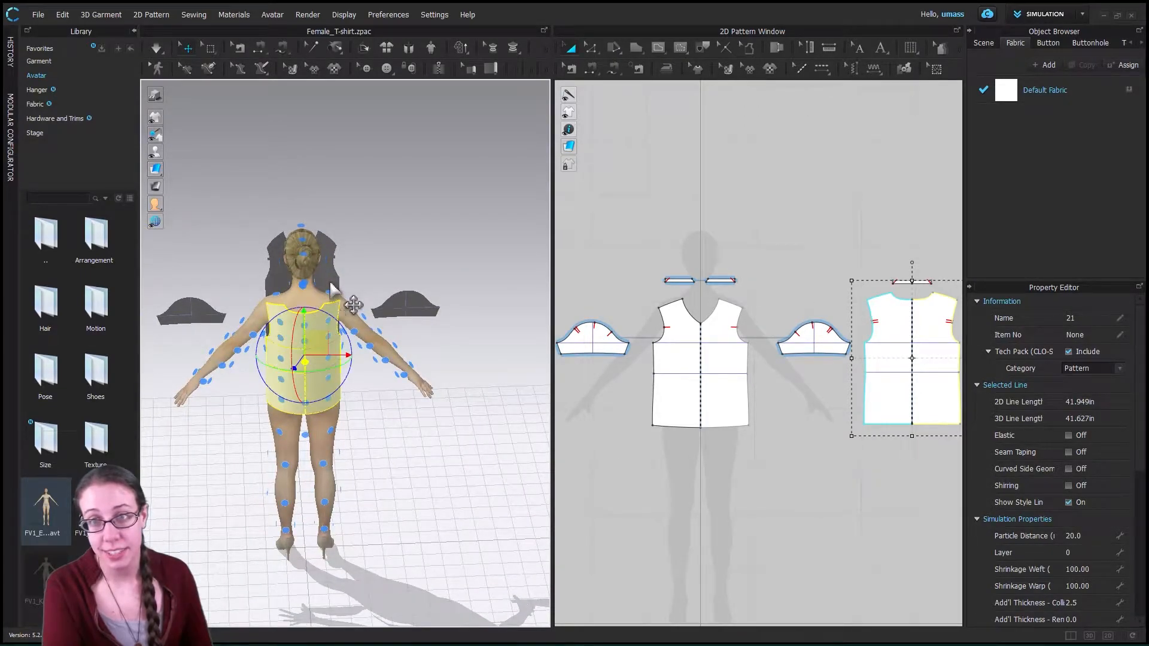
# - Move the T-shirt's front piece to a lower center arrangement point on the avatar's torso
pyautogui.click(331, 283)
pyautogui.moveTo(442, 226); pyautogui.dragTo(251, 229, button='right')
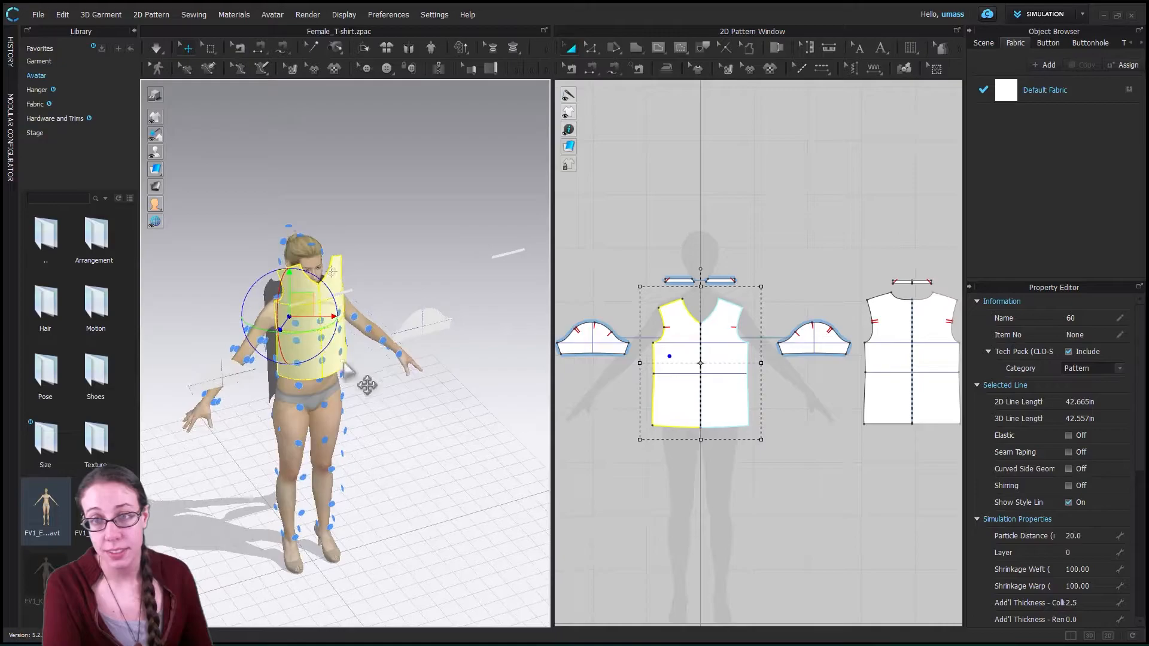
pyautogui.moveTo(293, 448); pyautogui.dragTo(296, 419, button='right')
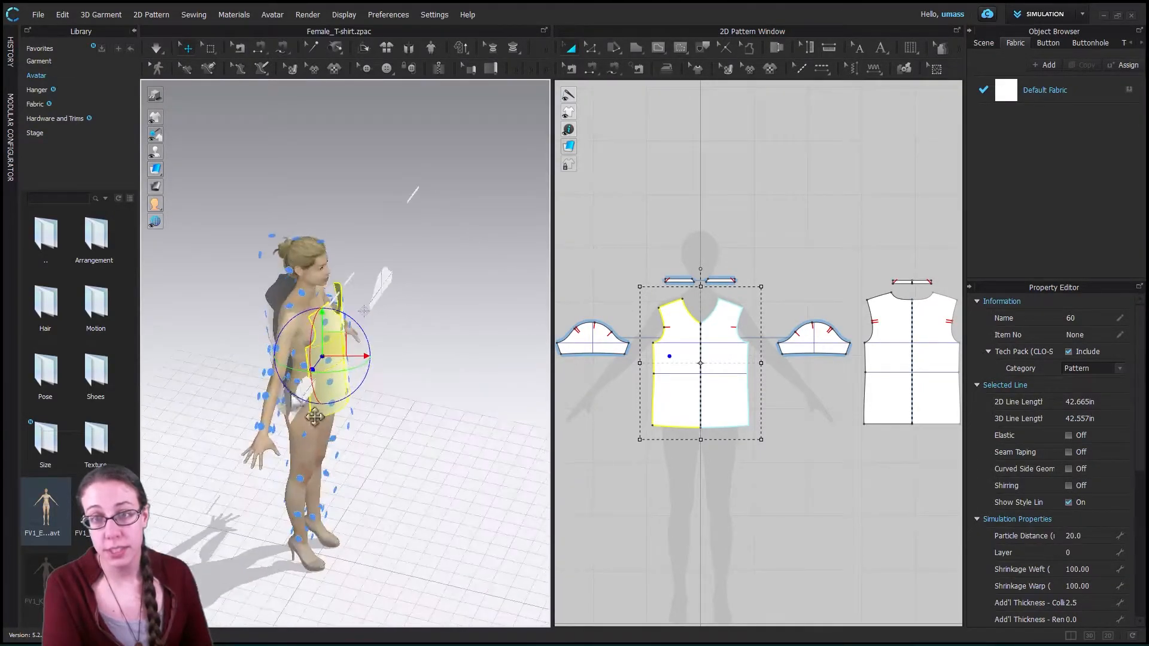
# - Place the T-shirt's sleeves on the arrangement points at the avatar's upper arms
pyautogui.click(293, 410)
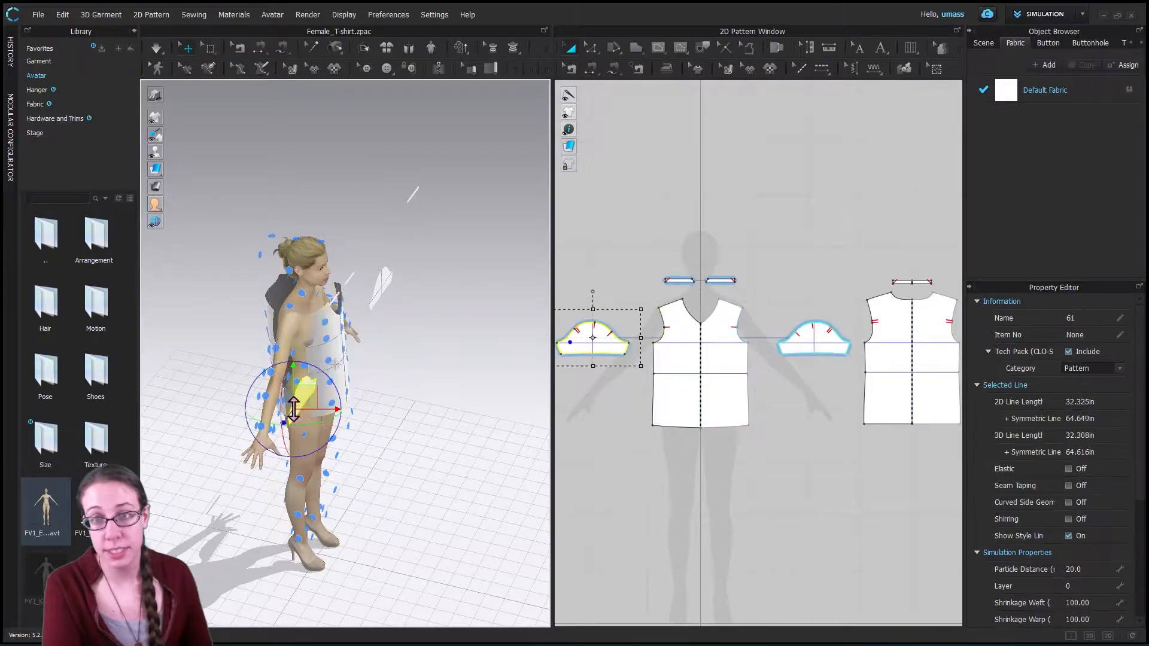
pyautogui.click(276, 350)
pyautogui.moveTo(432, 350); pyautogui.dragTo(373, 344, button='right')
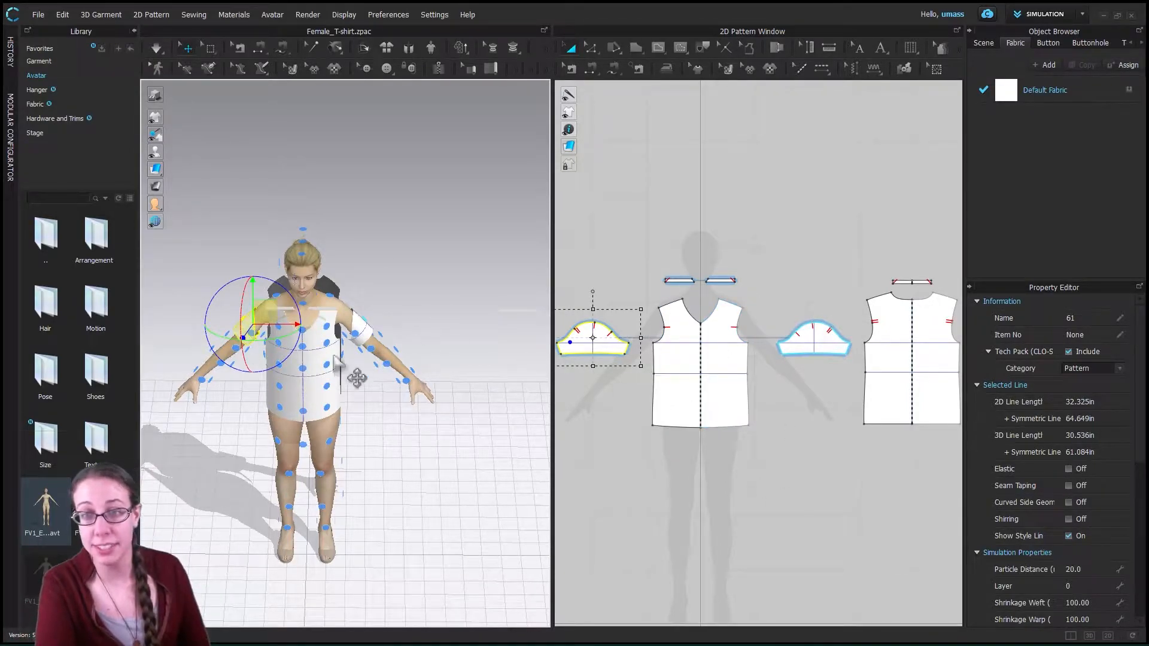
pyautogui.click(396, 393)
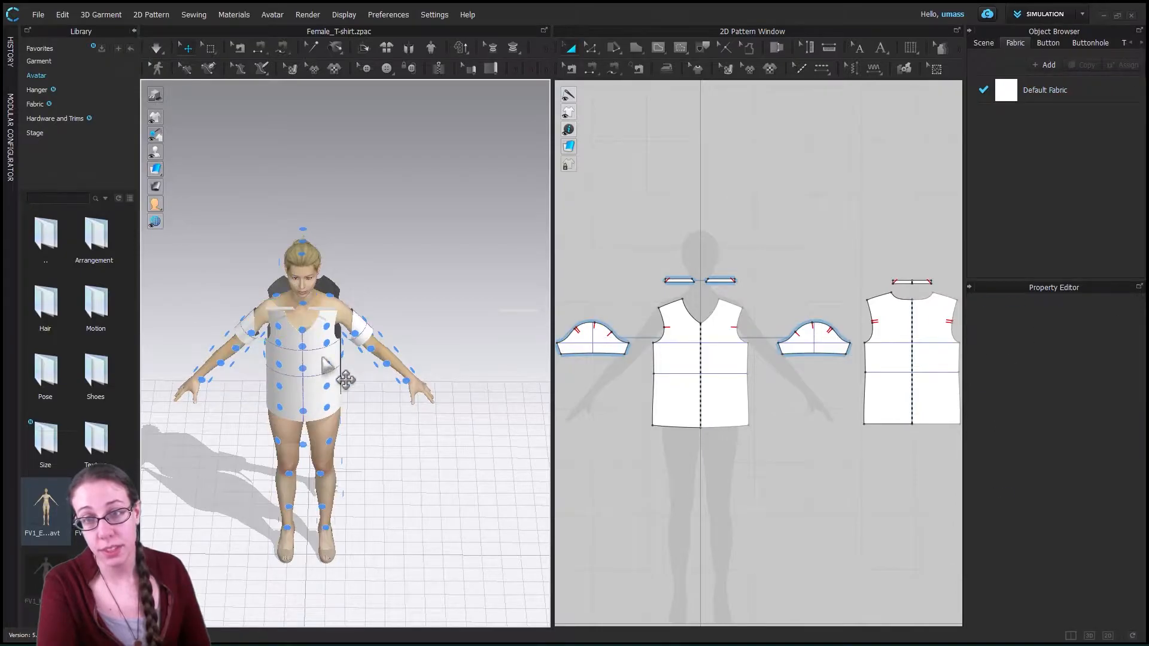
# - Place the T-shirt's front neckband pieces on an arrangement point at the avatar's neck
pyautogui.click(328, 365)
pyautogui.scroll(3, 395, 329)
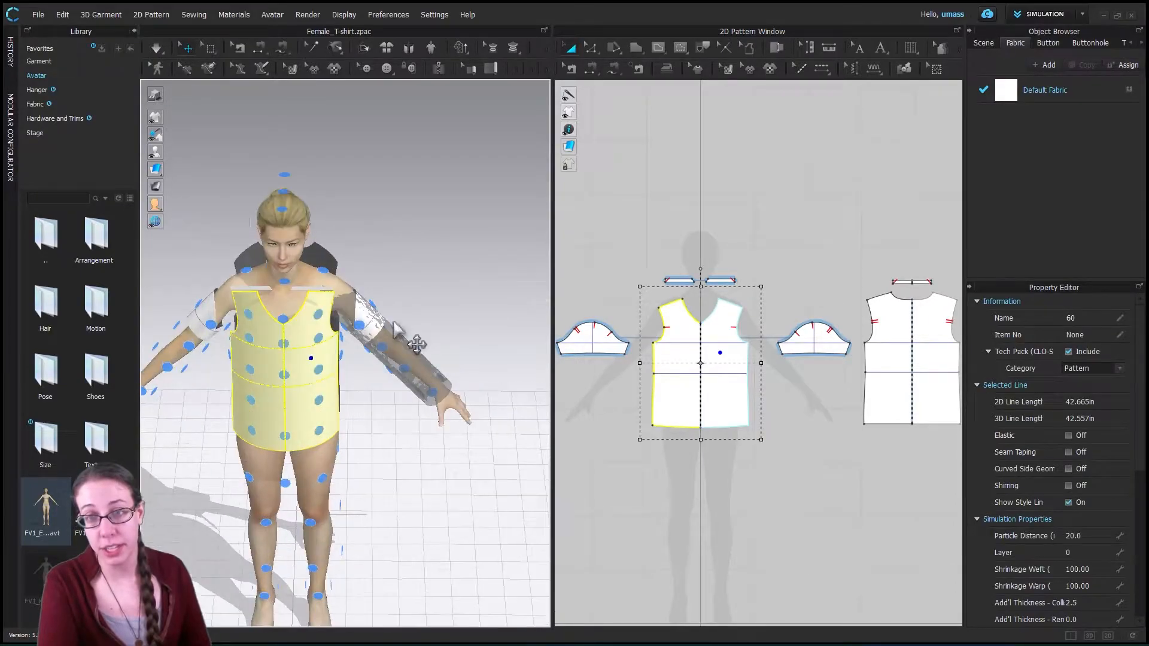
pyautogui.click(302, 292)
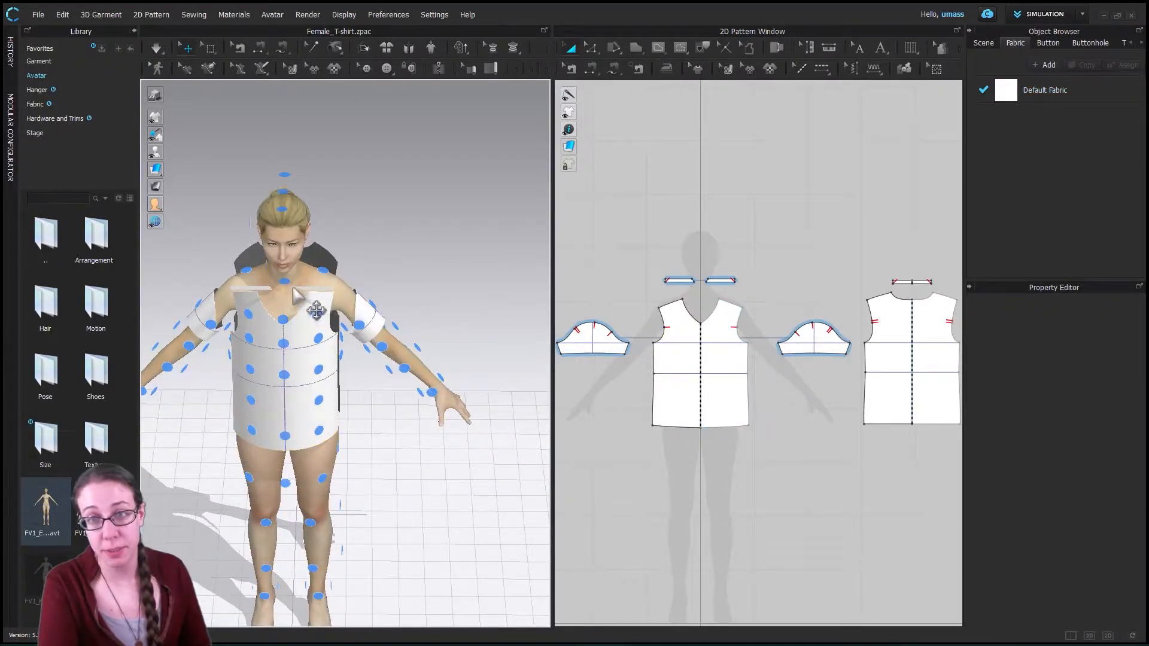
pyautogui.click(286, 285)
pyautogui.click(284, 283)
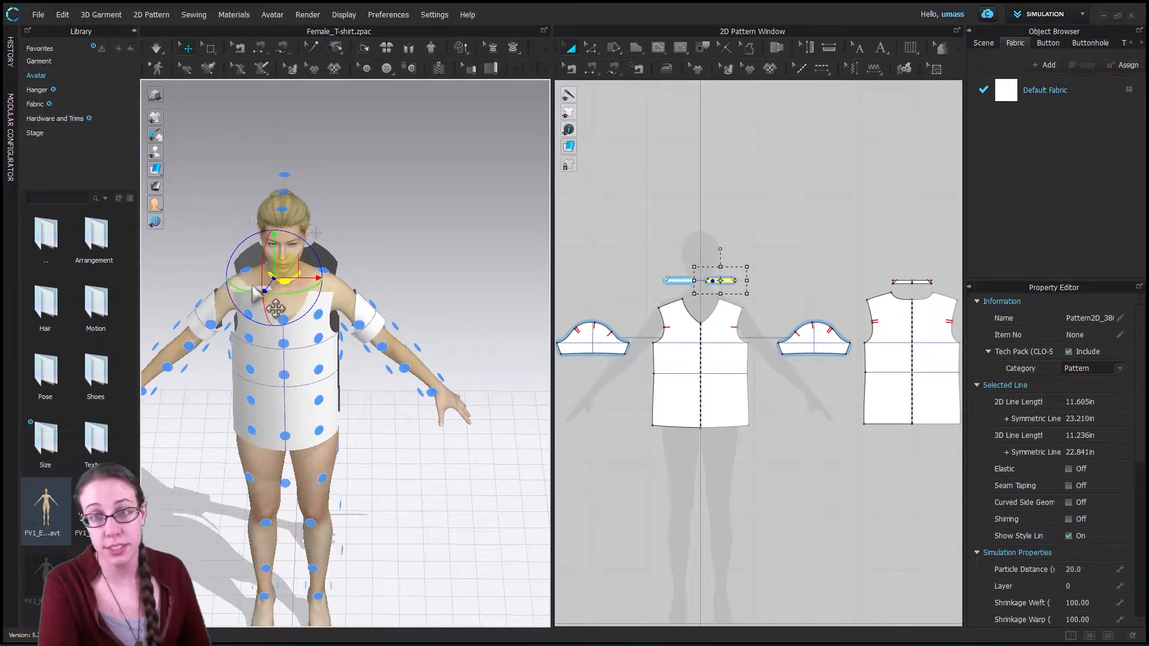
pyautogui.moveTo(461, 275); pyautogui.dragTo(133, 249, button='right')
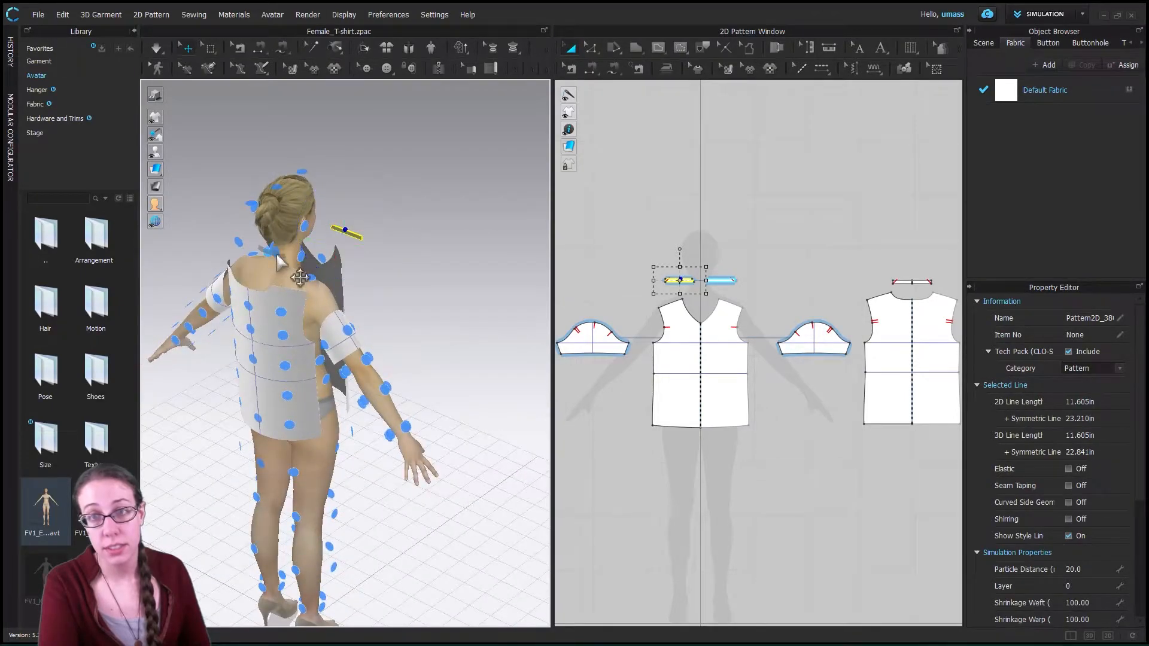
pyautogui.moveTo(446, 312); pyautogui.dragTo(465, 345, button='right')
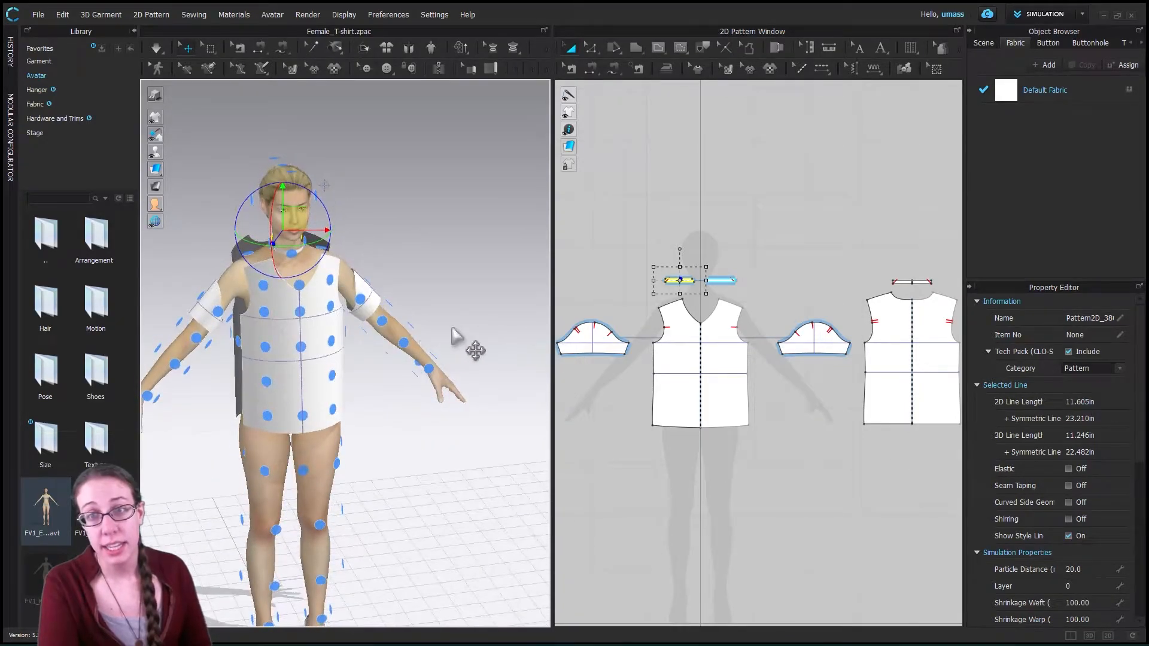
pyautogui.moveTo(402, 367); pyautogui.dragTo(323, 457, button='right')
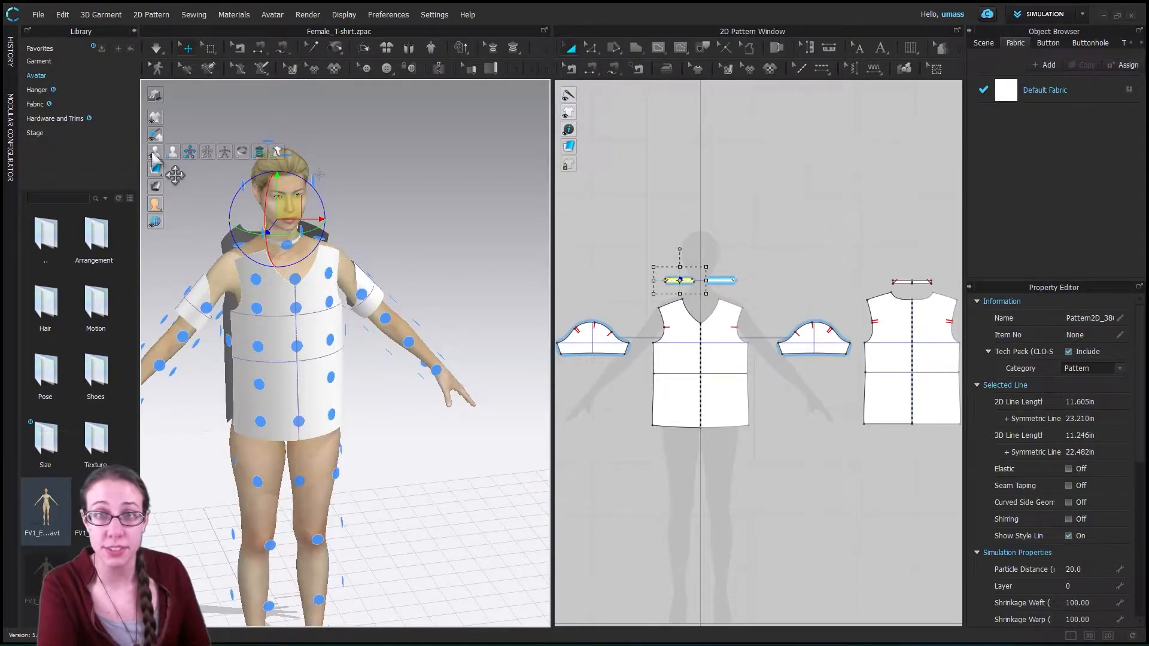
# - Hide the arrangement points and display the garment's sewing lines in the 3D view
pyautogui.click(189, 153)
pyautogui.moveTo(441, 457)
pyautogui.mouseDown(button='right')
pyautogui.moveTo(463, 440)
pyautogui.moveTo(624, 446)
pyautogui.moveTo(466, 411)
pyautogui.moveTo(379, 430)
pyautogui.moveTo(427, 444)
pyautogui.mouseUp(button='right')
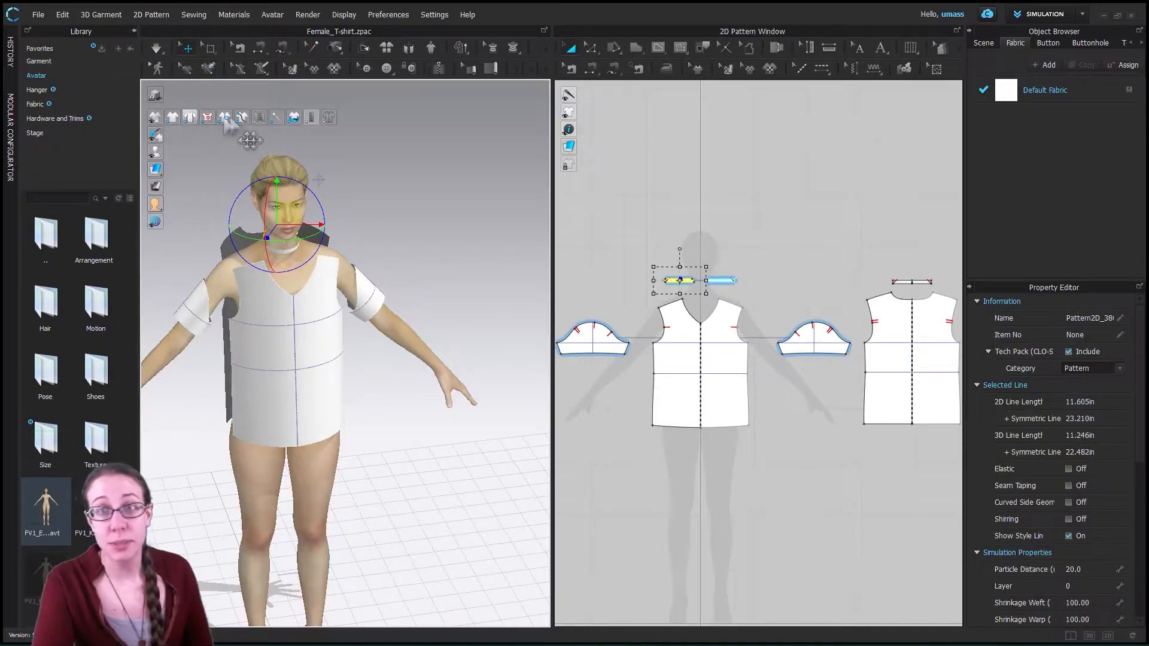
pyautogui.click(259, 118)
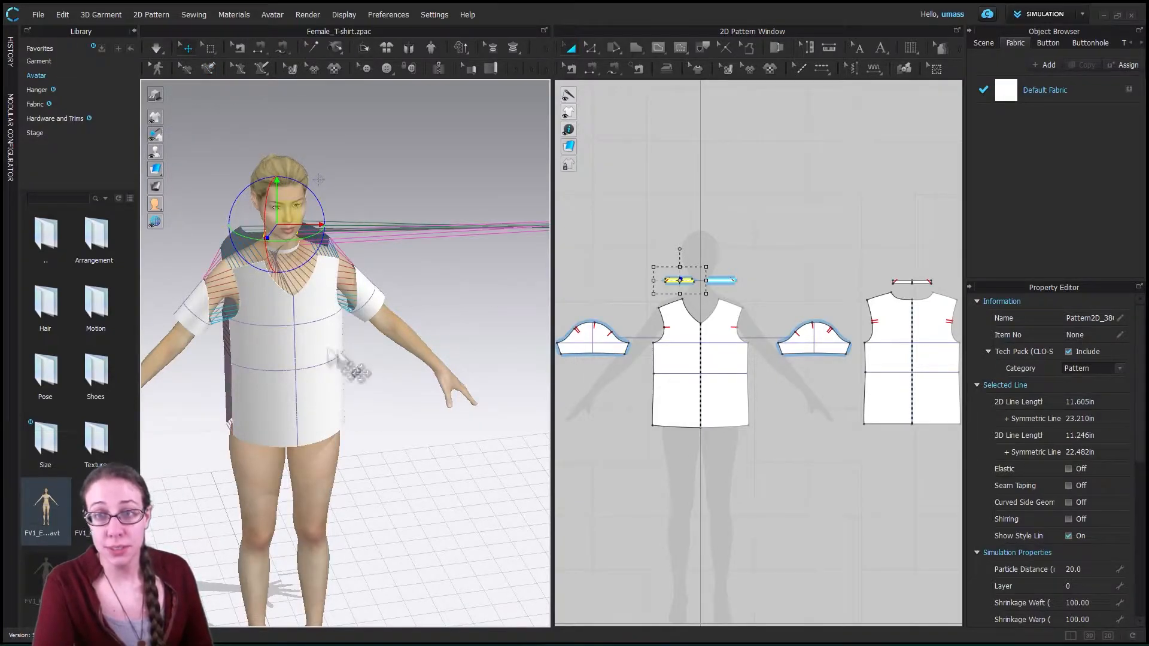
pyautogui.moveTo(448, 379); pyautogui.dragTo(505, 379, button='right')
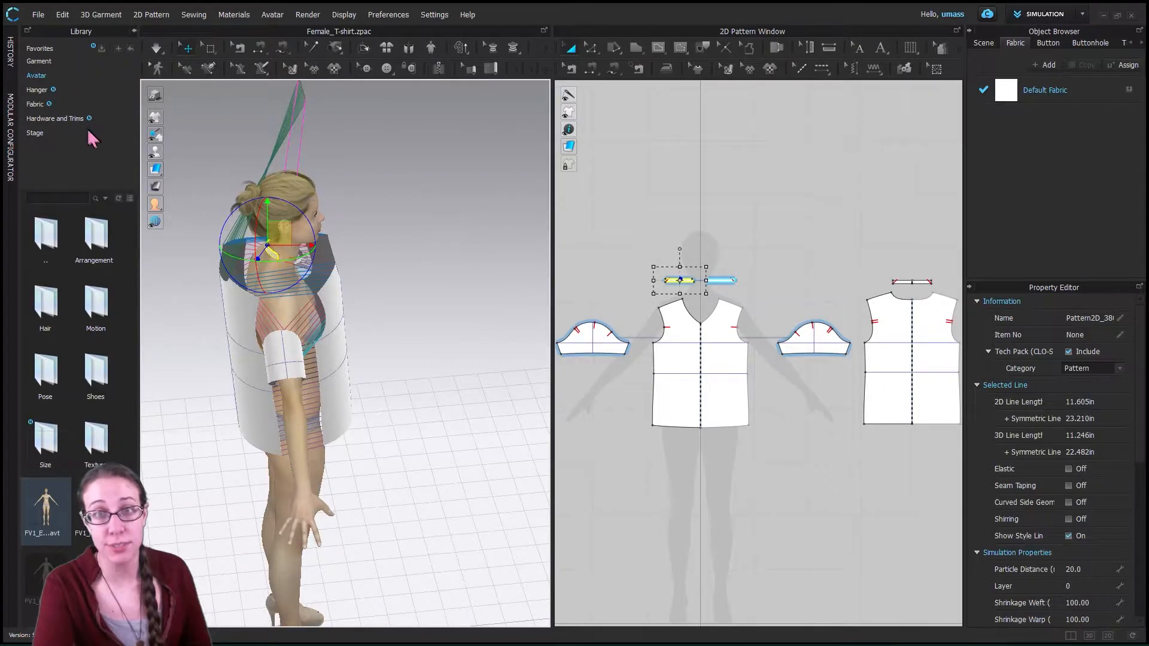
# - Show the arrangement points again and move the front neckband pieces to the point at the side of the avatar's neck
pyautogui.moveTo(155, 152)
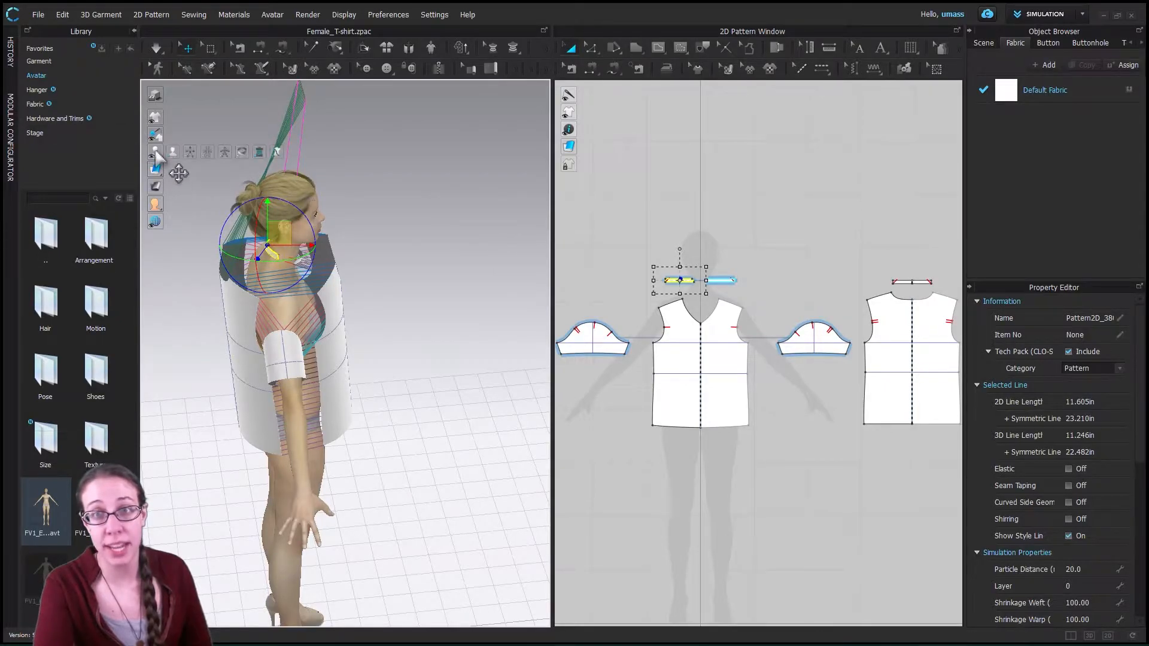
pyautogui.click(190, 152)
pyautogui.click(279, 260)
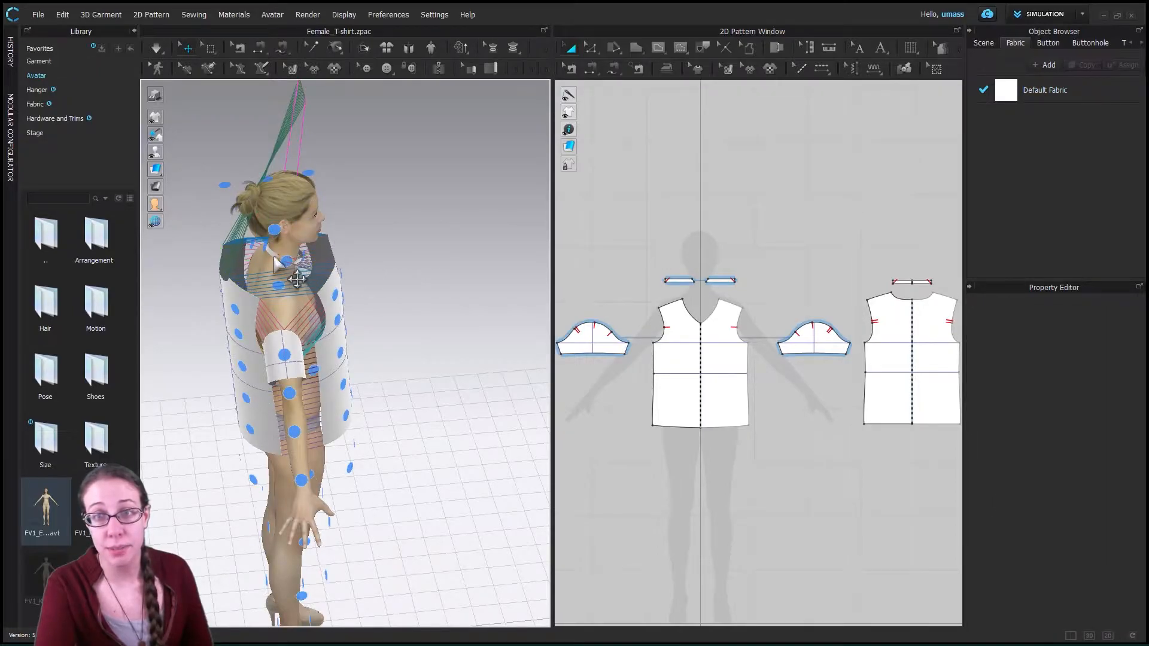
pyautogui.click(297, 279)
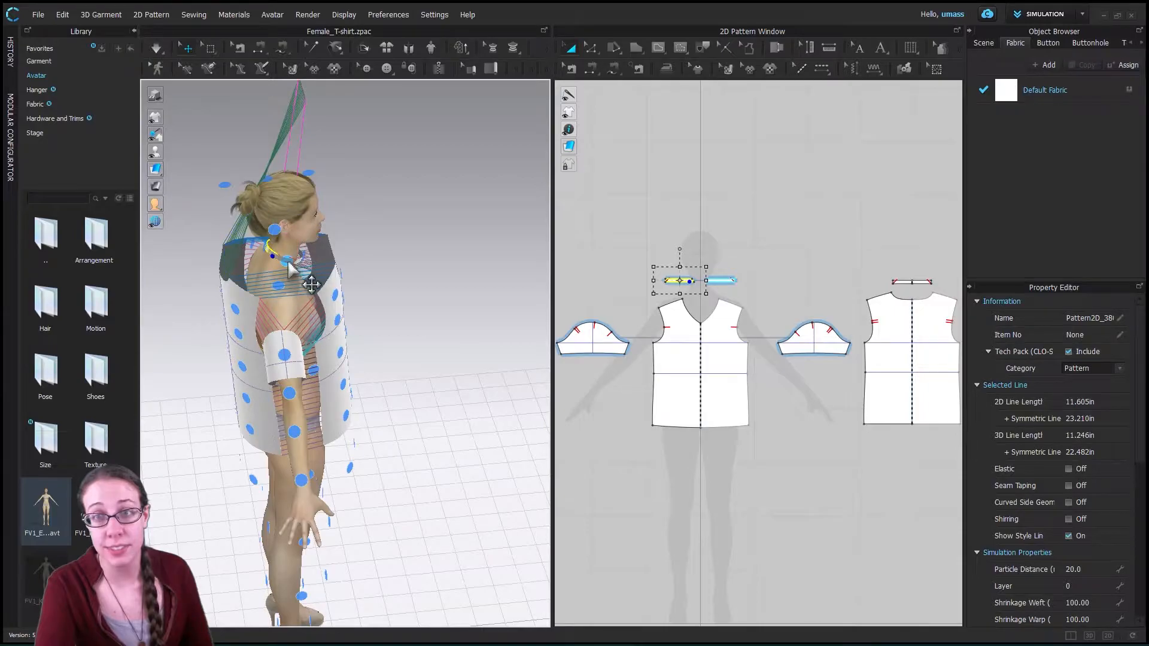
pyautogui.click(288, 263)
# - Place the back neckband piece on the arrangement point at the back of the avatar's neck
pyautogui.moveTo(367, 254); pyautogui.dragTo(233, 255, button='right')
pyautogui.moveTo(412, 290); pyautogui.dragTo(472, 245, button='right')
pyautogui.click(359, 353)
pyautogui.click(361, 358)
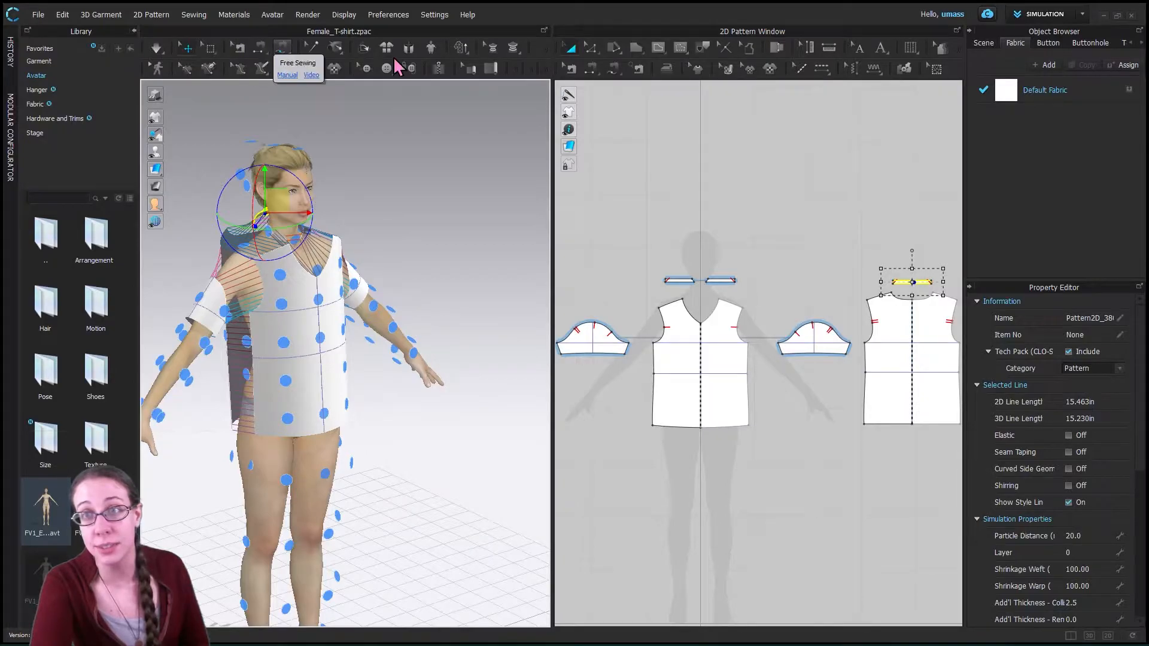
# - Delete all of the T-shirt's existing sewing lines with Edit Sewing and hide the arrangement points
pyautogui.click(570, 68)
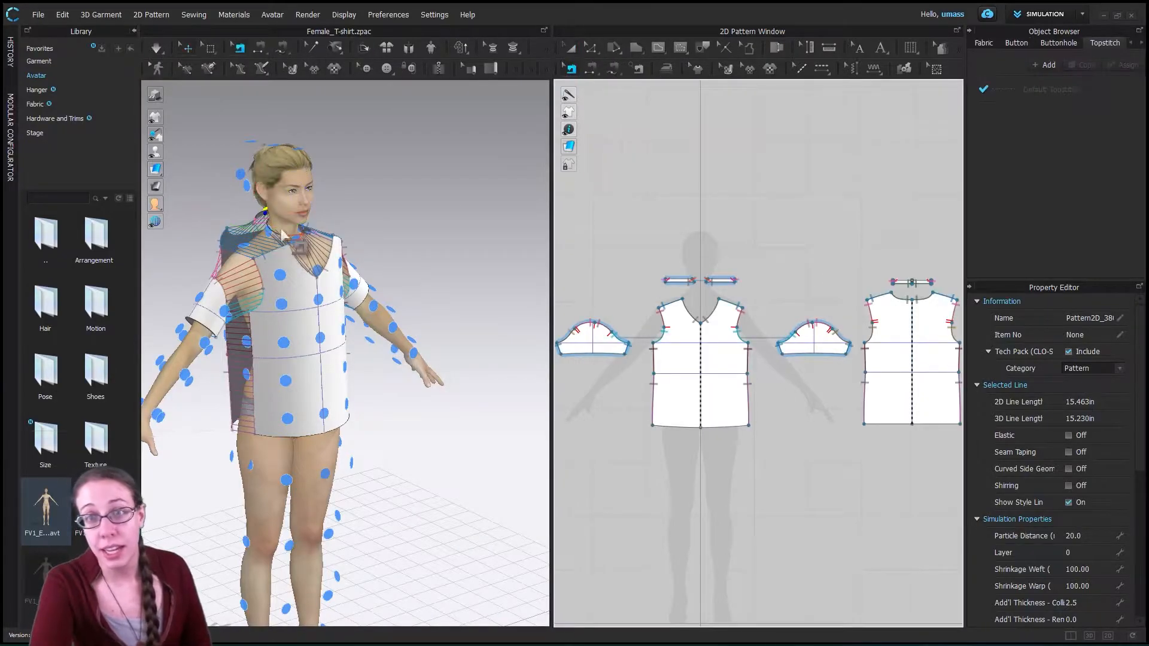
pyautogui.click(309, 278)
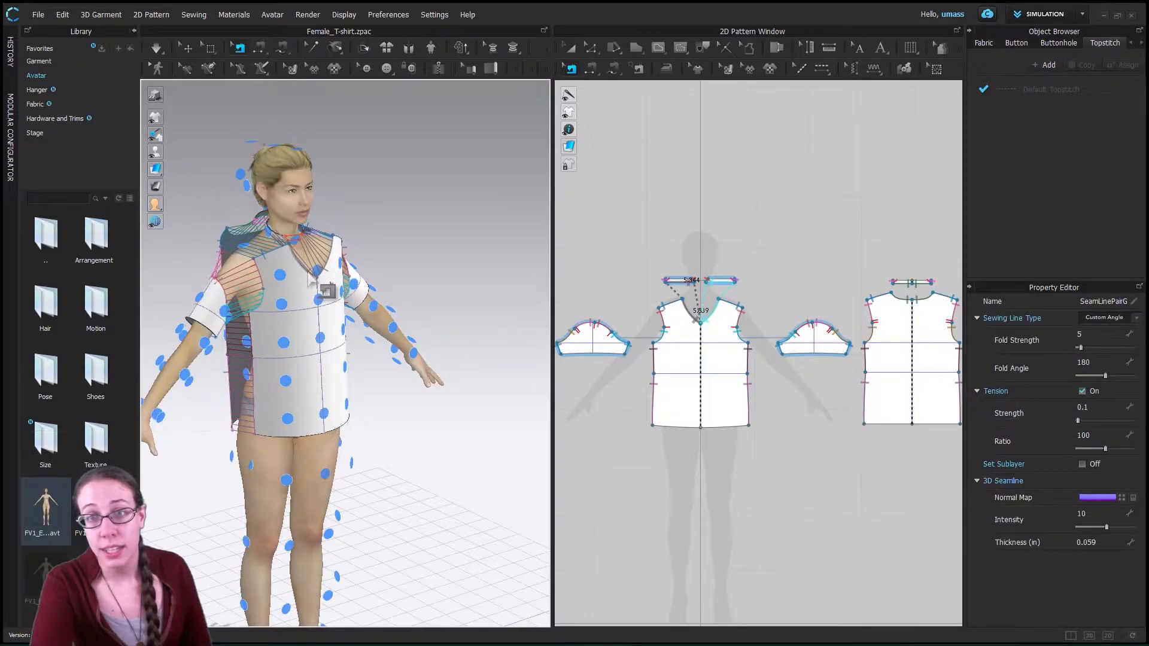
pyautogui.rightClick(309, 272)
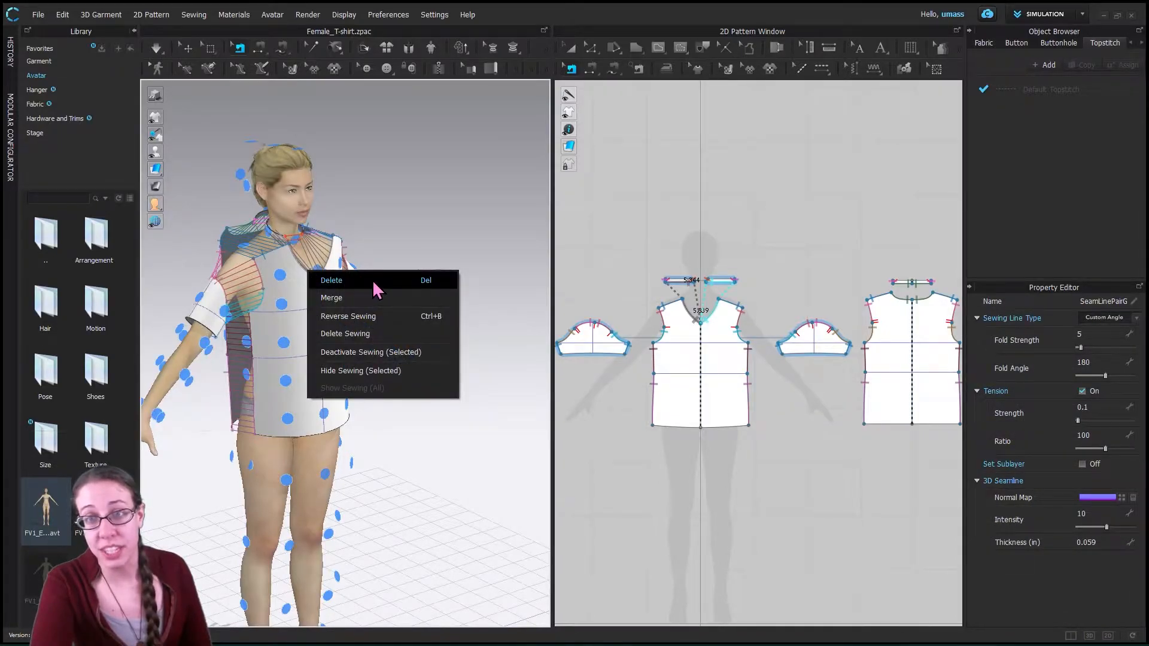
pyautogui.click(373, 282)
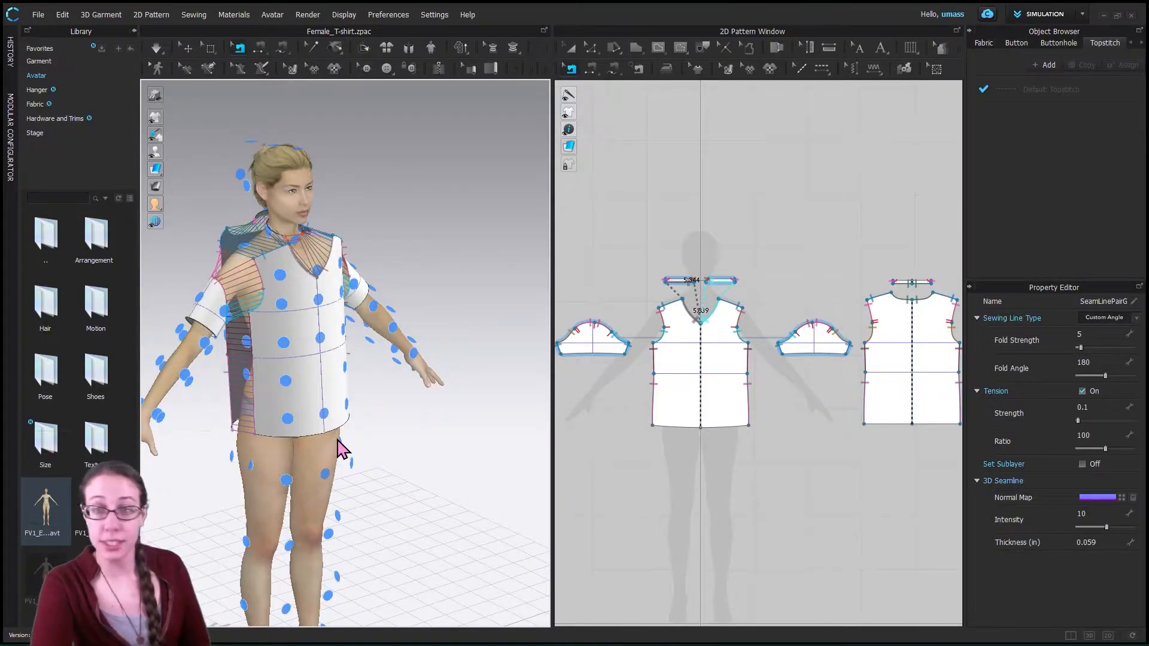
pyautogui.press('space')
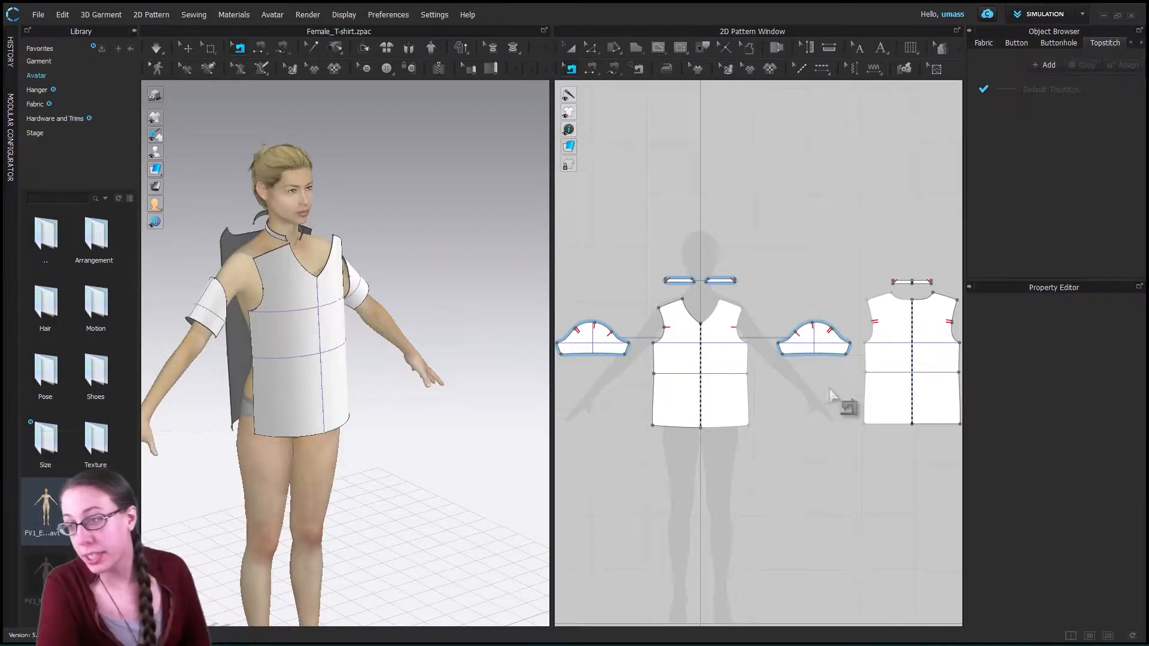
pyautogui.scroll(3, 825, 389)
pyautogui.scroll(-7, 826, 388)
pyautogui.scroll(3, 826, 388)
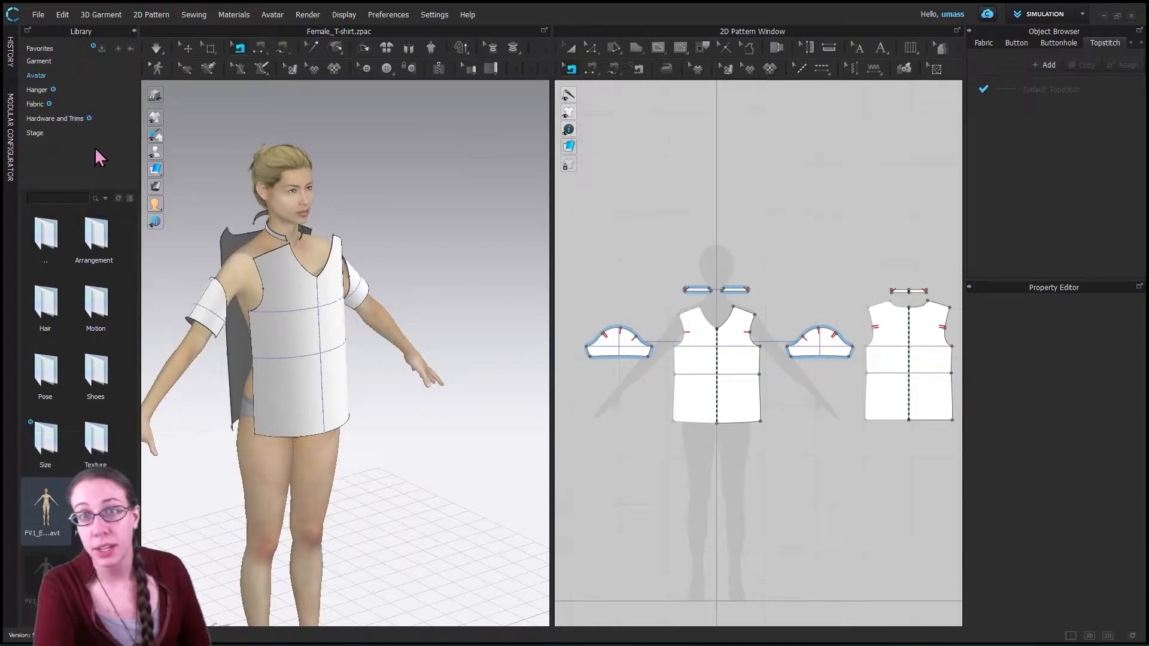
pyautogui.click(592, 69)
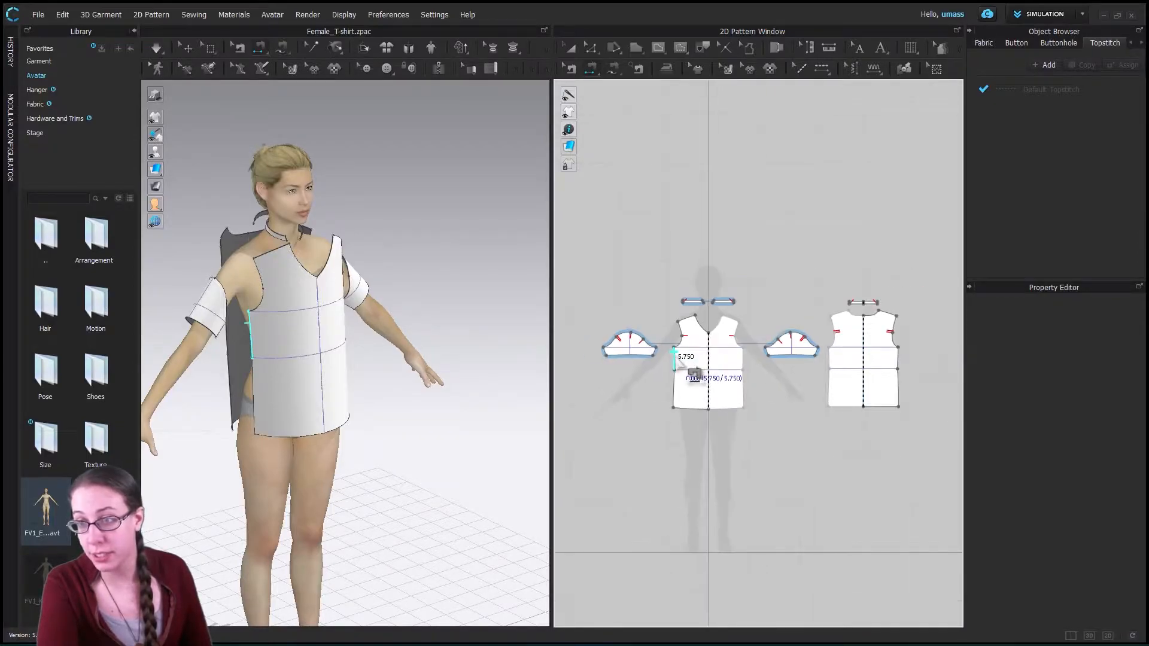
pyautogui.scroll(3, 689, 367)
pyautogui.scroll(-2, 688, 370)
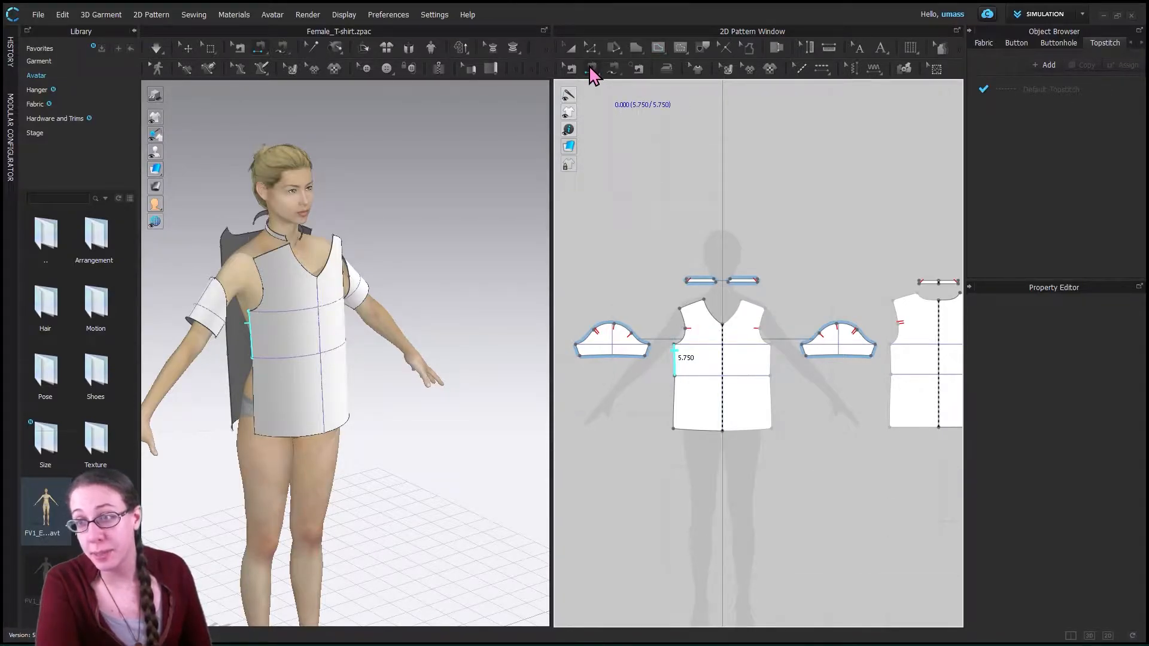
pyautogui.click(680, 355)
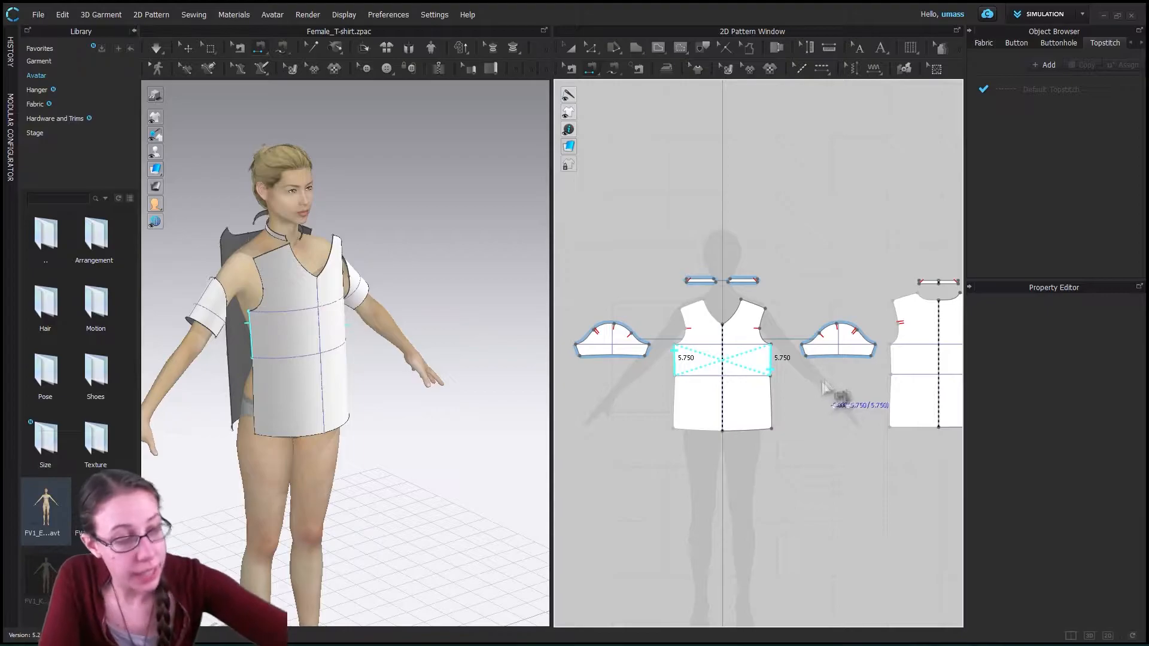
pyautogui.hotkey('ctrl', 'z')
pyautogui.scroll(-3, 814, 391)
pyautogui.scroll(5, 817, 391)
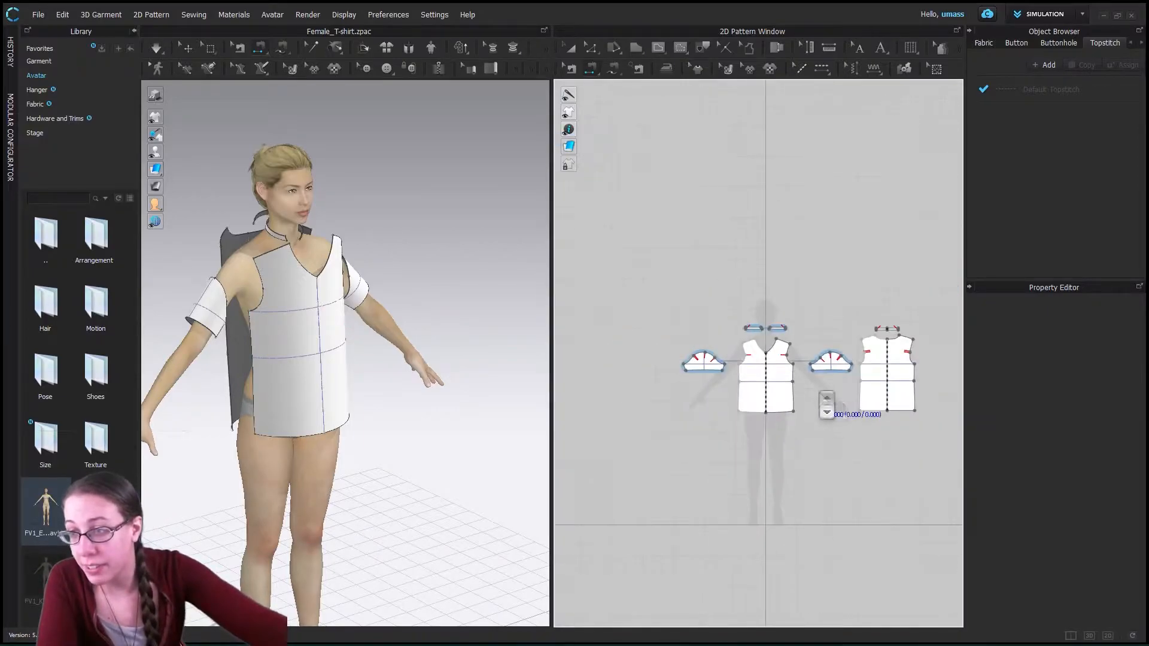
# - Rearrange the 2D patterns so the back piece sits beside the front piece and both sleeves are together on the opposite side
pyautogui.click(570, 48)
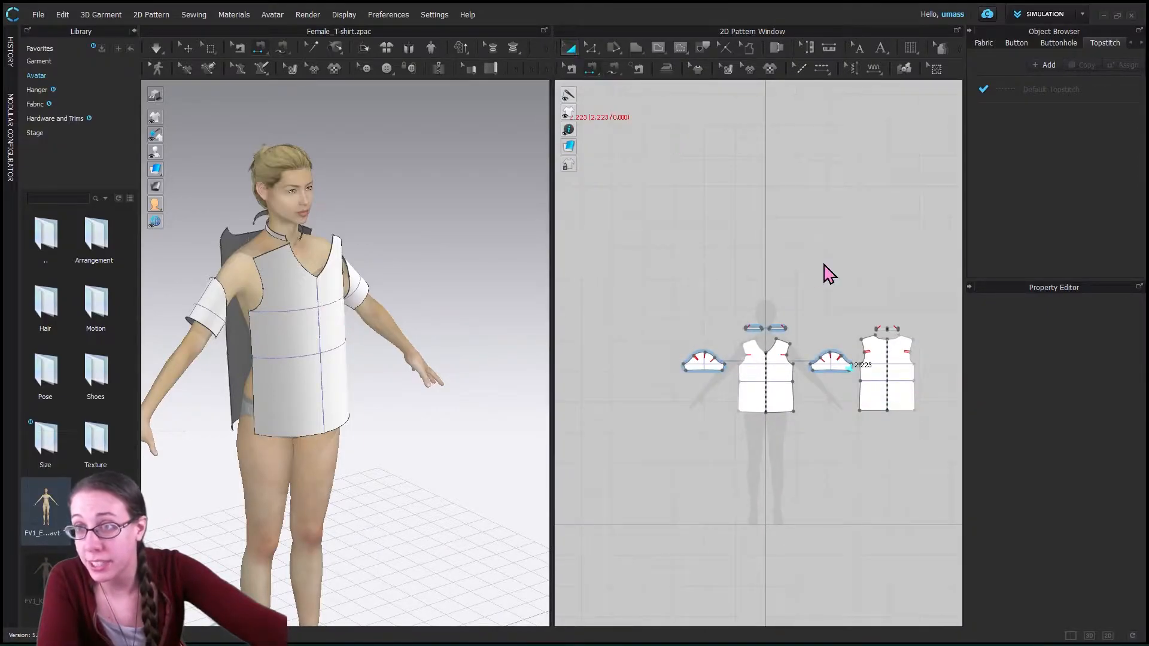
pyautogui.moveTo(897, 354); pyautogui.dragTo(713, 410)
pyautogui.moveTo(712, 364); pyautogui.dragTo(836, 392)
pyautogui.moveTo(711, 397); pyautogui.dragTo(728, 381)
pyautogui.scroll(-3, 742, 370)
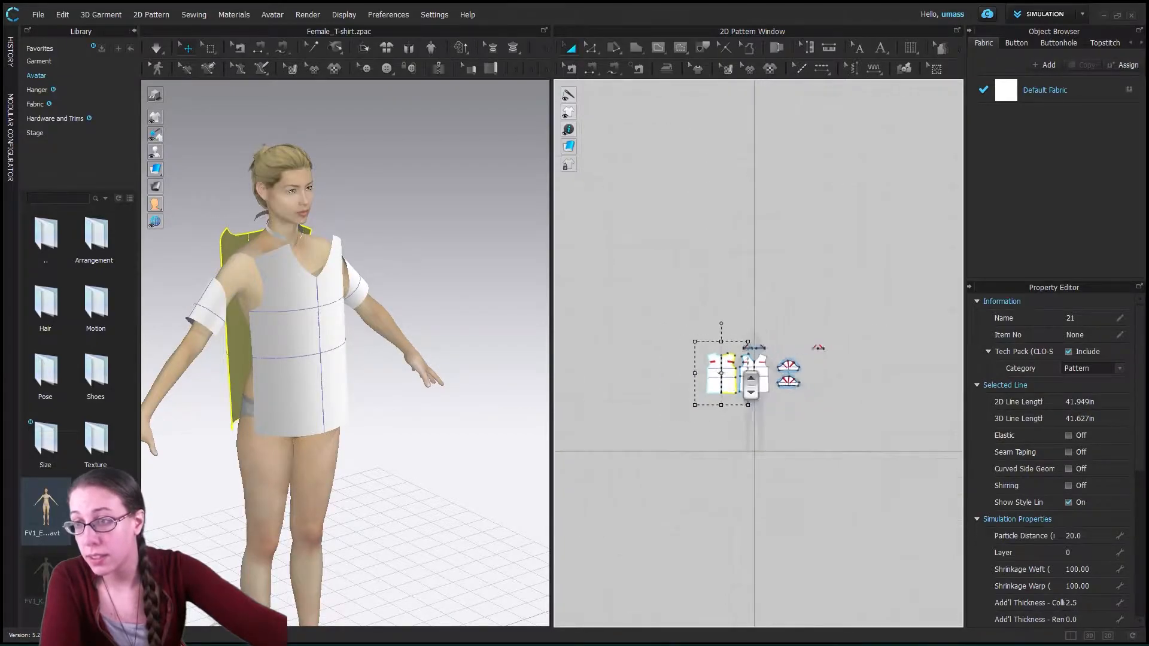
pyautogui.scroll(5, 750, 385)
pyautogui.moveTo(671, 436); pyautogui.dragTo(663, 422)
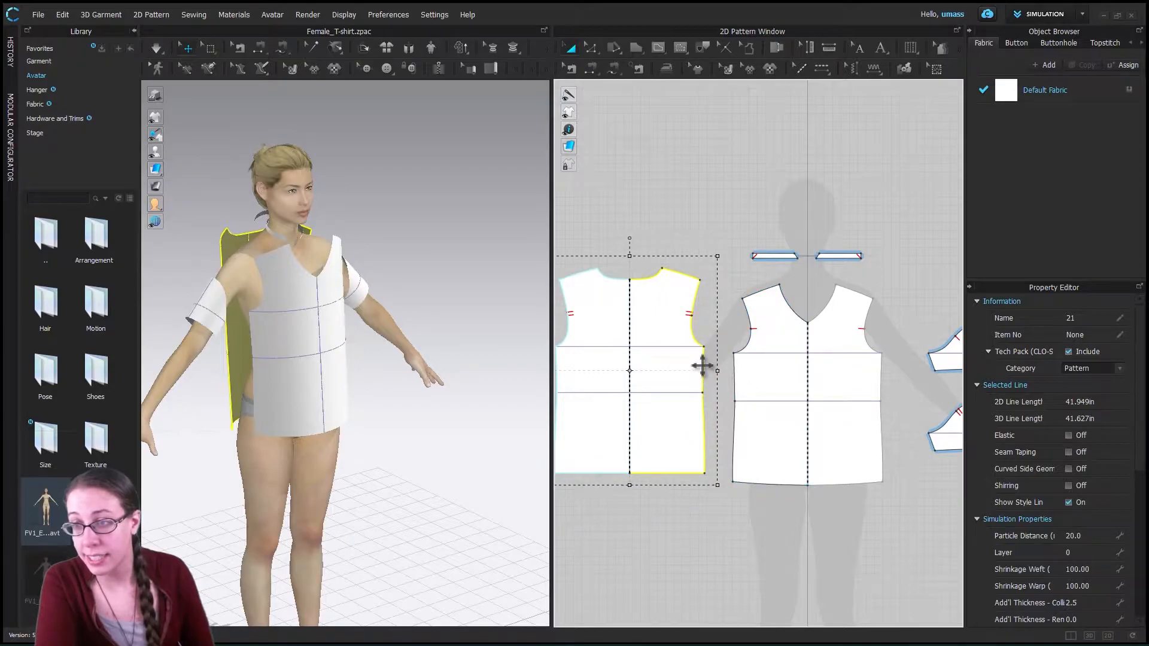
# - Sew the front and back together along the upper side segments with Segment Sewing, and along the lower side segments with reversed sewing direction
pyautogui.click(590, 67)
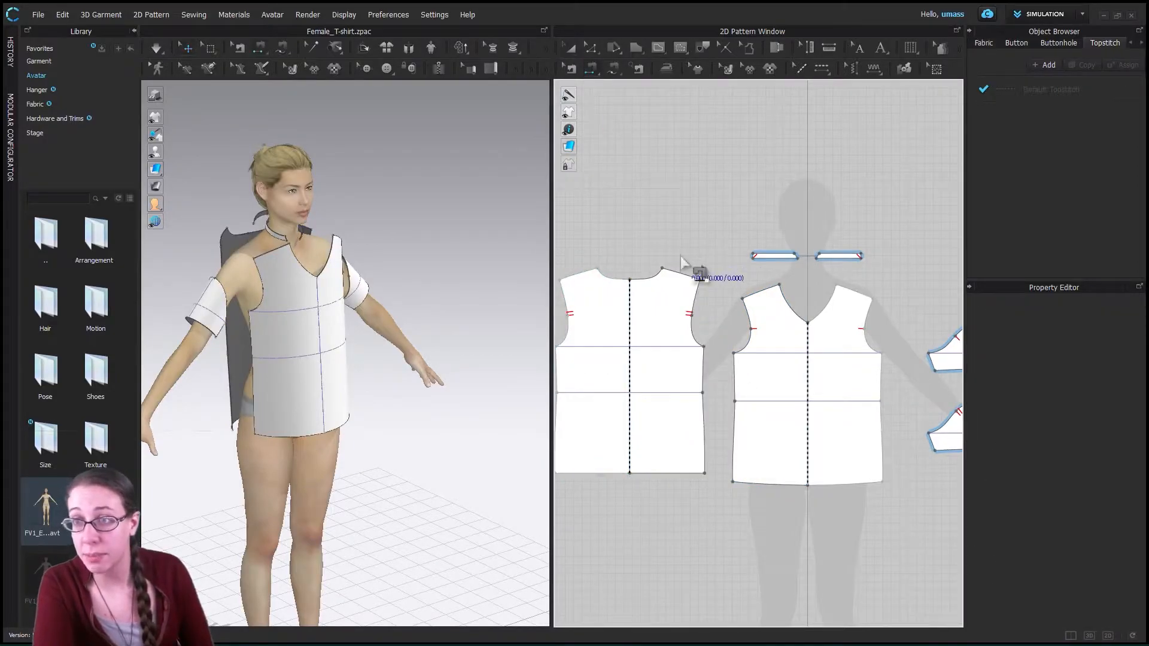
pyautogui.click(737, 372)
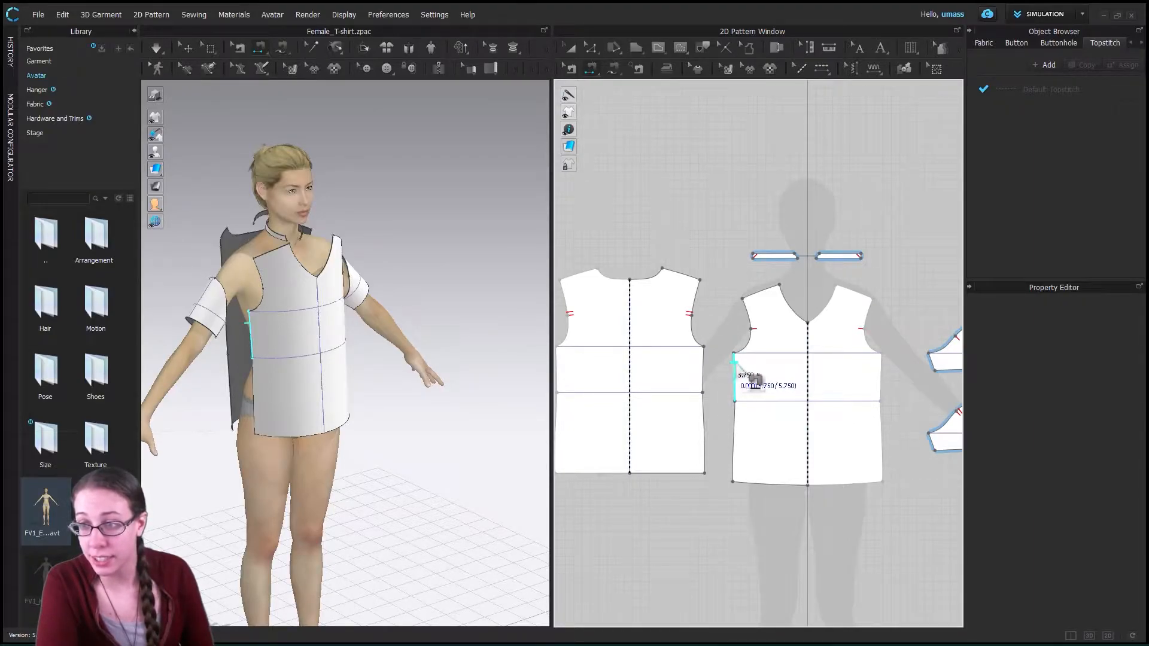
pyautogui.click(706, 366)
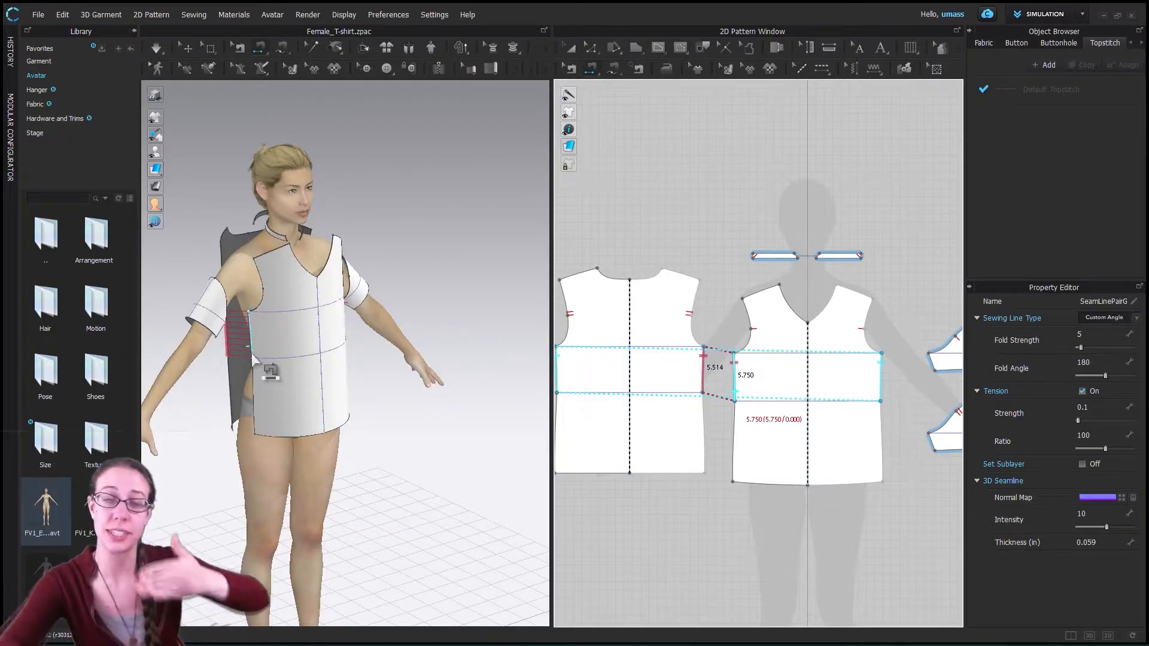
pyautogui.click(705, 419)
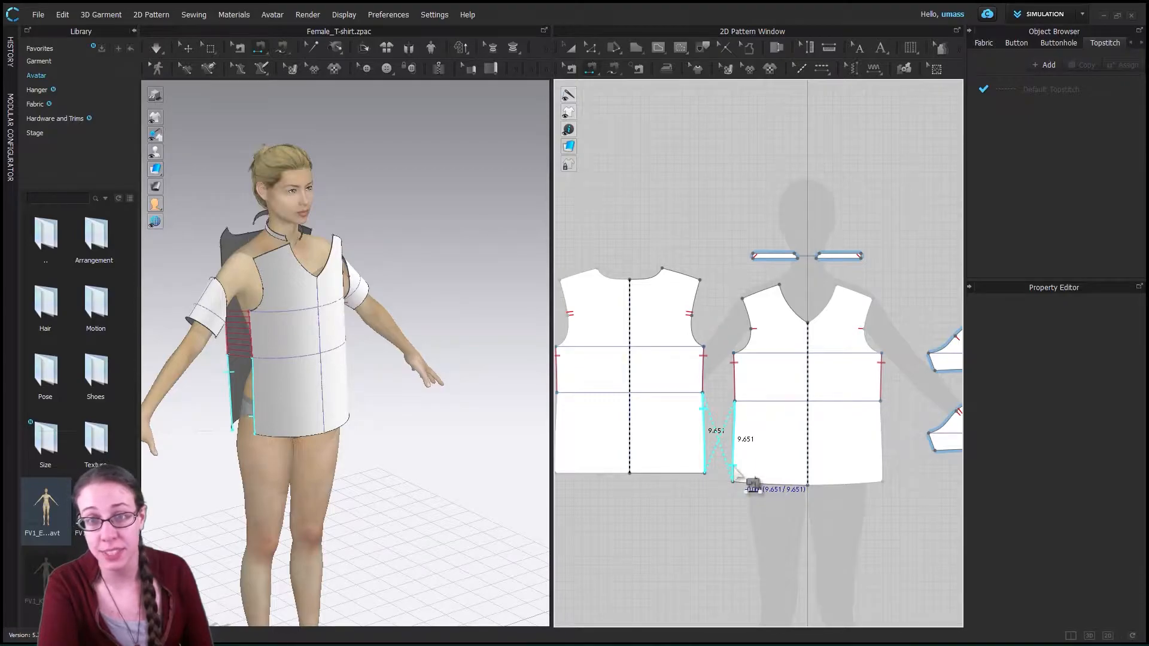
pyautogui.click(734, 472)
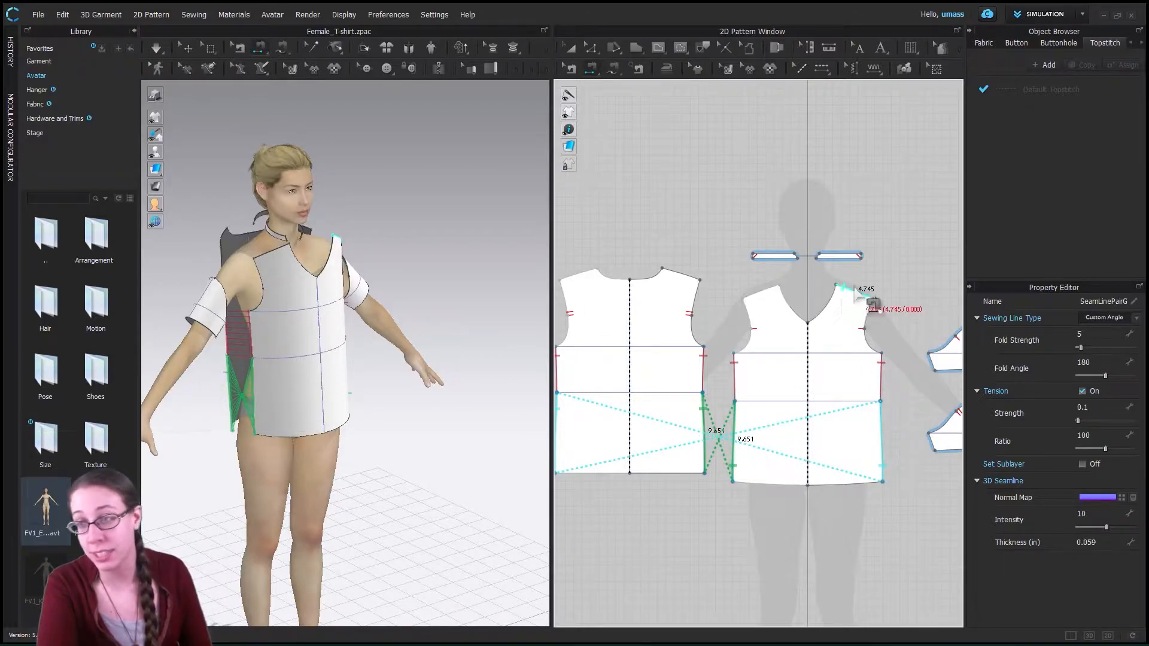
# - Sew the front piece's shoulder segment to the matching shoulder segment of the back piece with Segment Sewing
pyautogui.click(775, 293)
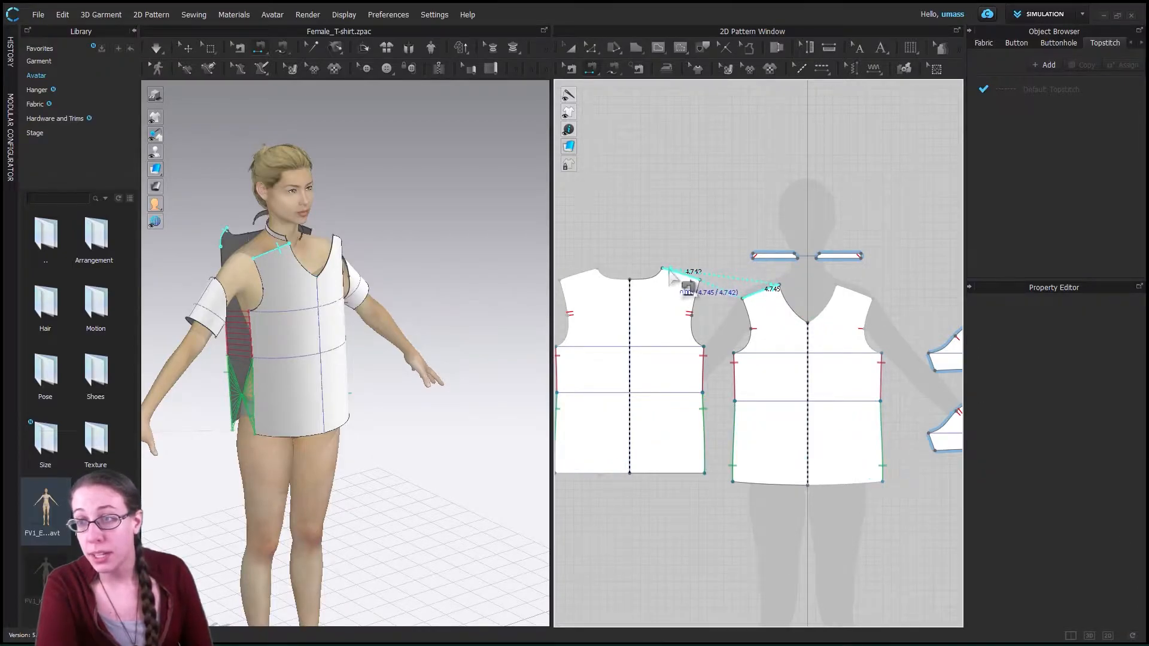
pyautogui.click(688, 286)
pyautogui.scroll(-2, 872, 436)
pyautogui.scroll(3, 868, 439)
pyautogui.scroll(-2, 868, 441)
pyautogui.scroll(2, 868, 441)
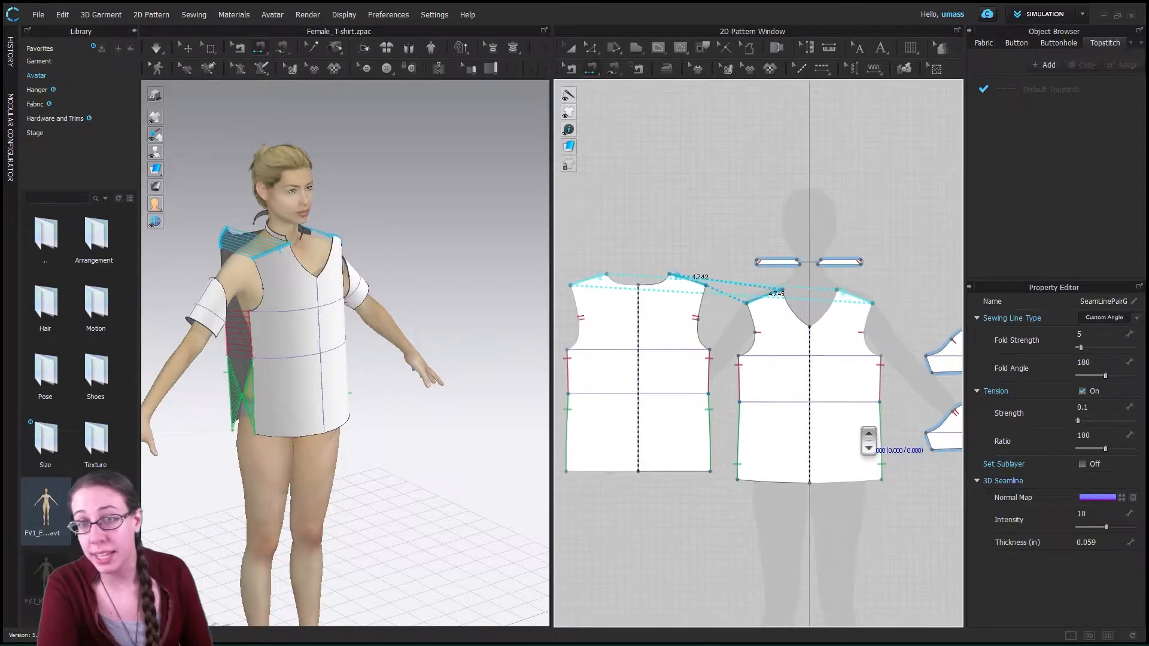
# - Sew the two short underarm edges of the lower sleeve pattern to each other with Segment Sewing
pyautogui.moveTo(911, 399); pyautogui.dragTo(672, 376, button='middle')
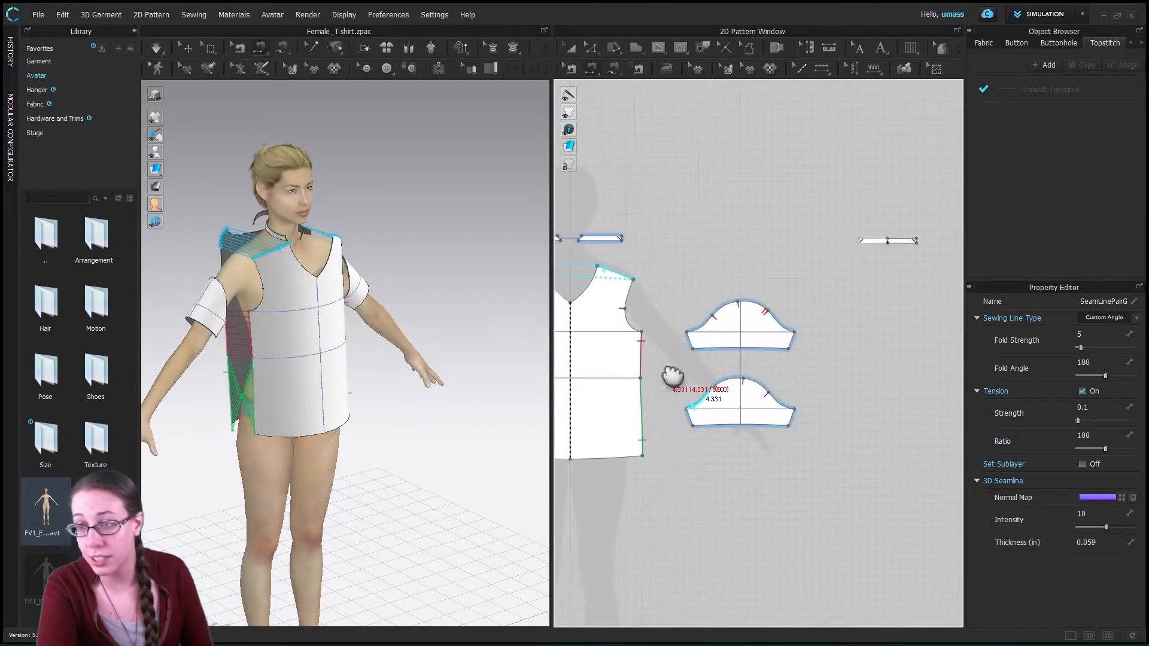
pyautogui.click(687, 414)
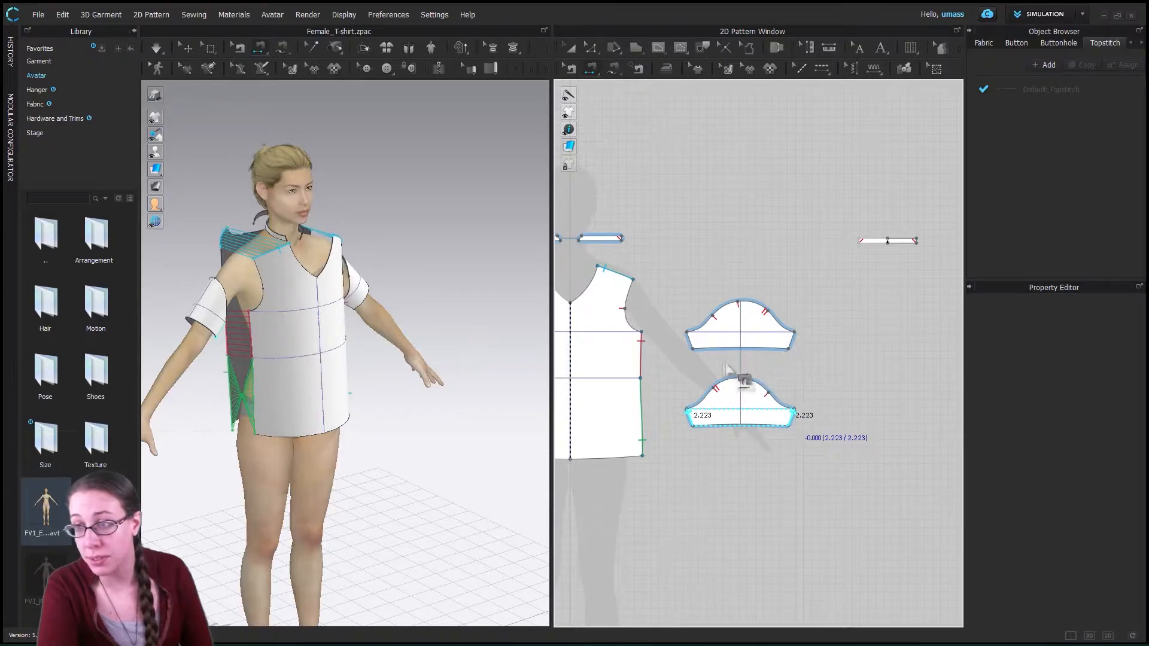
pyautogui.click(739, 352)
# - Sew the facing ends of the front neckband pieces together and their lower edges to the front V-neckline
pyautogui.moveTo(712, 384); pyautogui.dragTo(816, 387, button='middle')
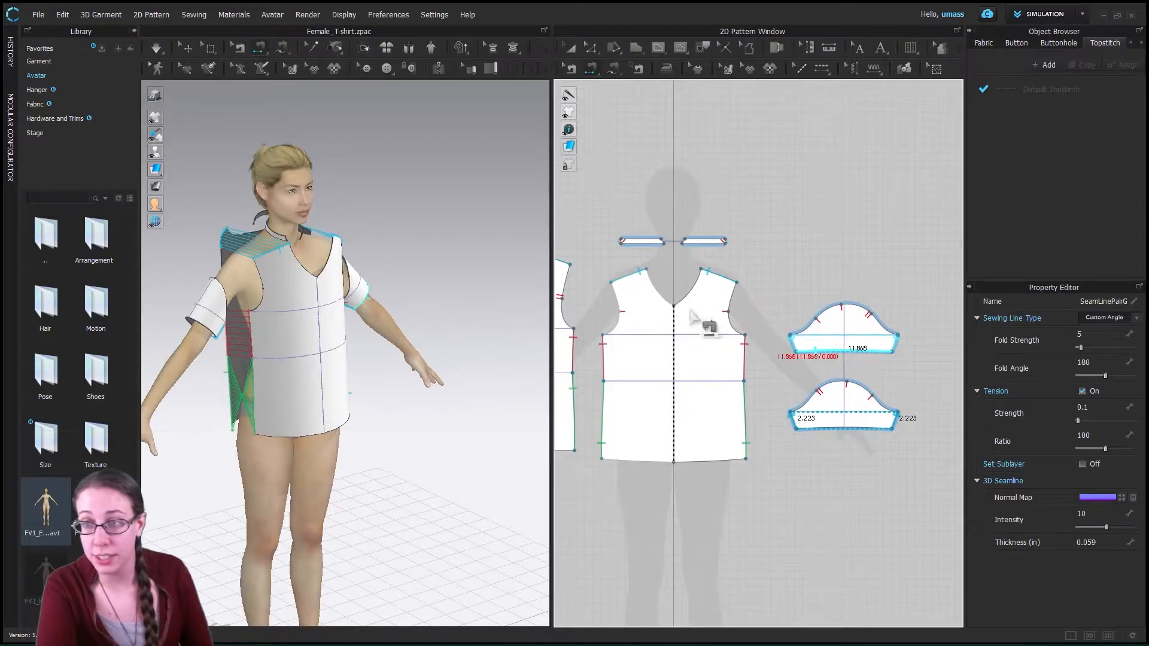
pyautogui.scroll(-3, 668, 242)
pyautogui.scroll(5, 663, 237)
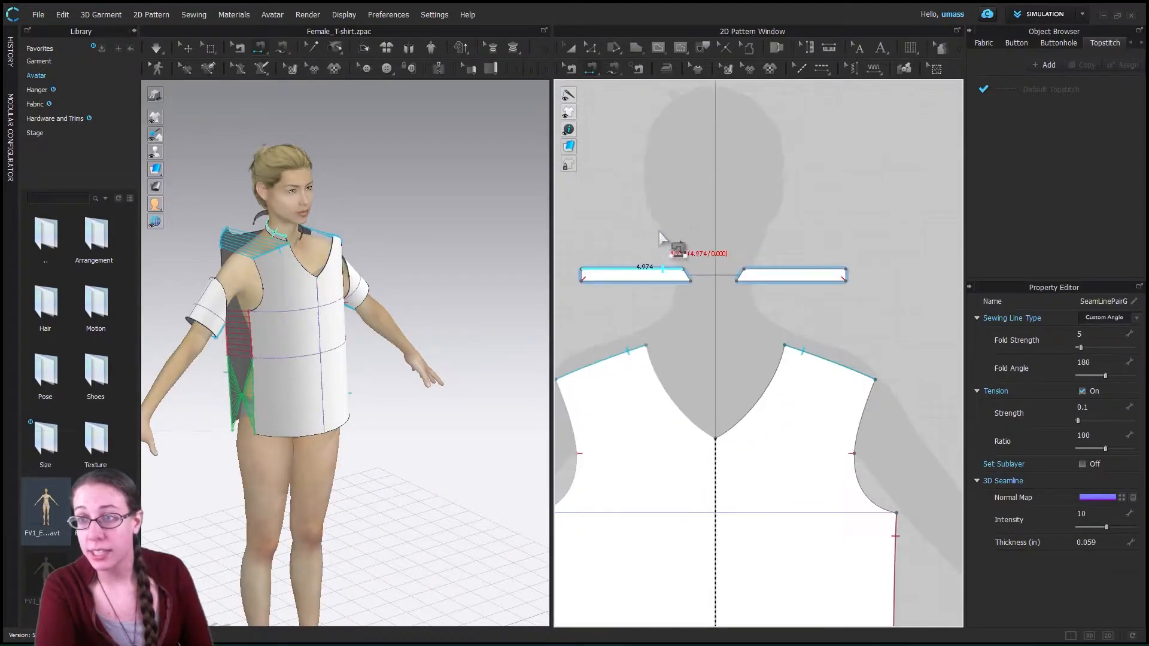
pyautogui.click(746, 275)
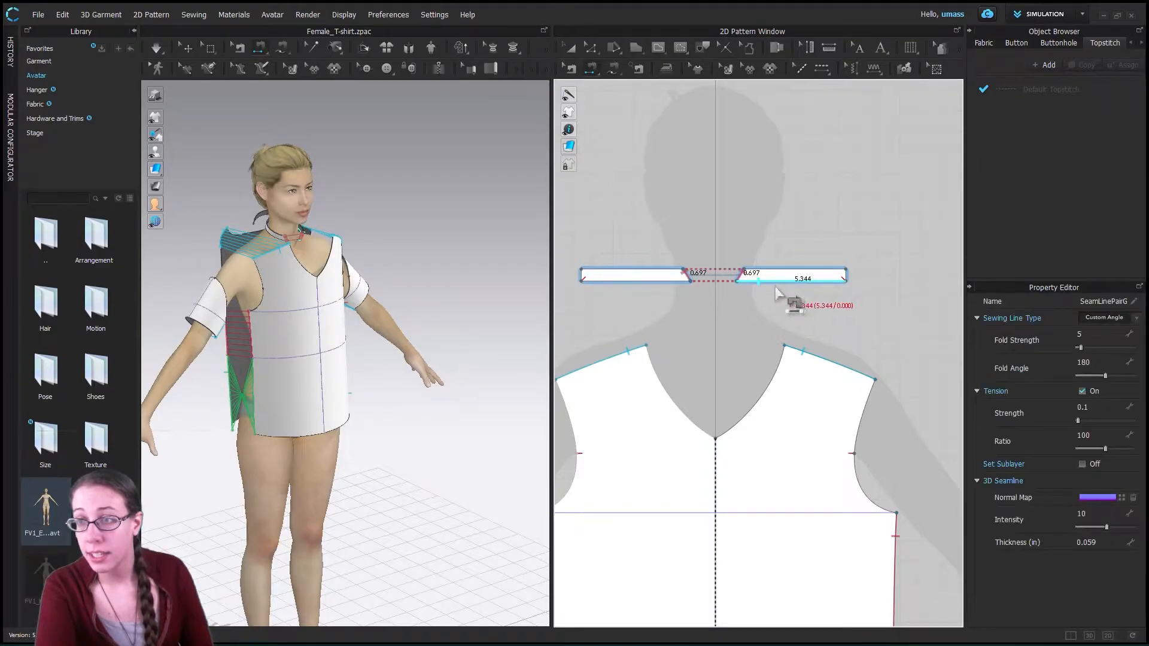
pyautogui.click(758, 281)
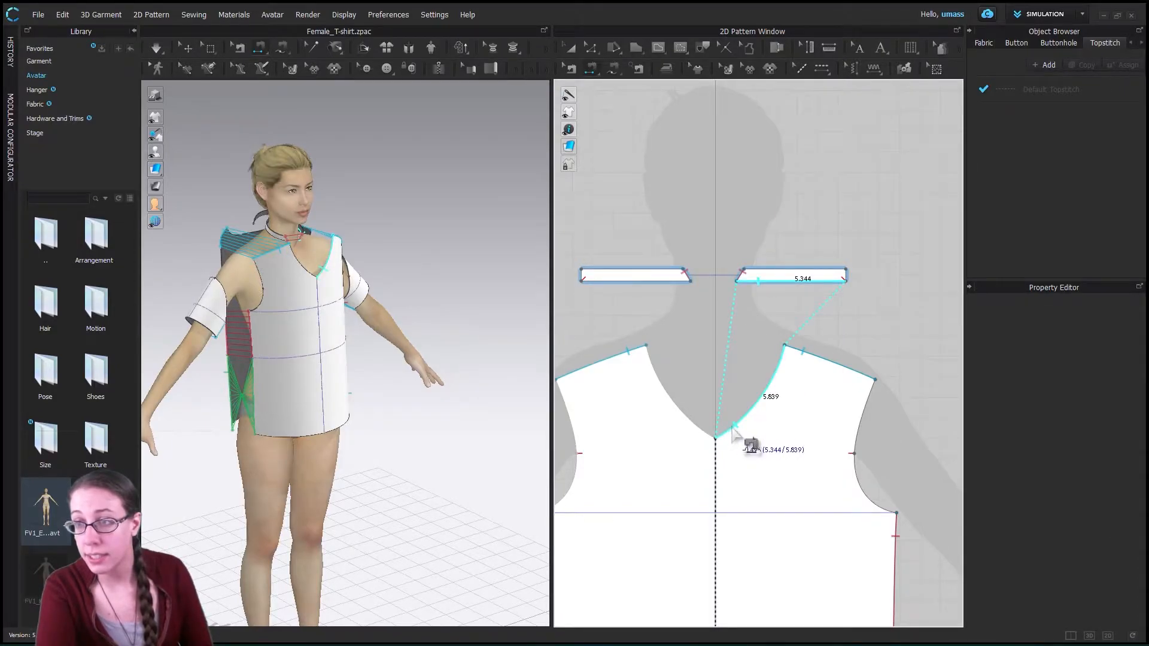
pyautogui.click(733, 429)
# - Move the back neckband pattern so it sits centred just above the back piece's neckline in the 2D layout
pyautogui.scroll(-5, 721, 332)
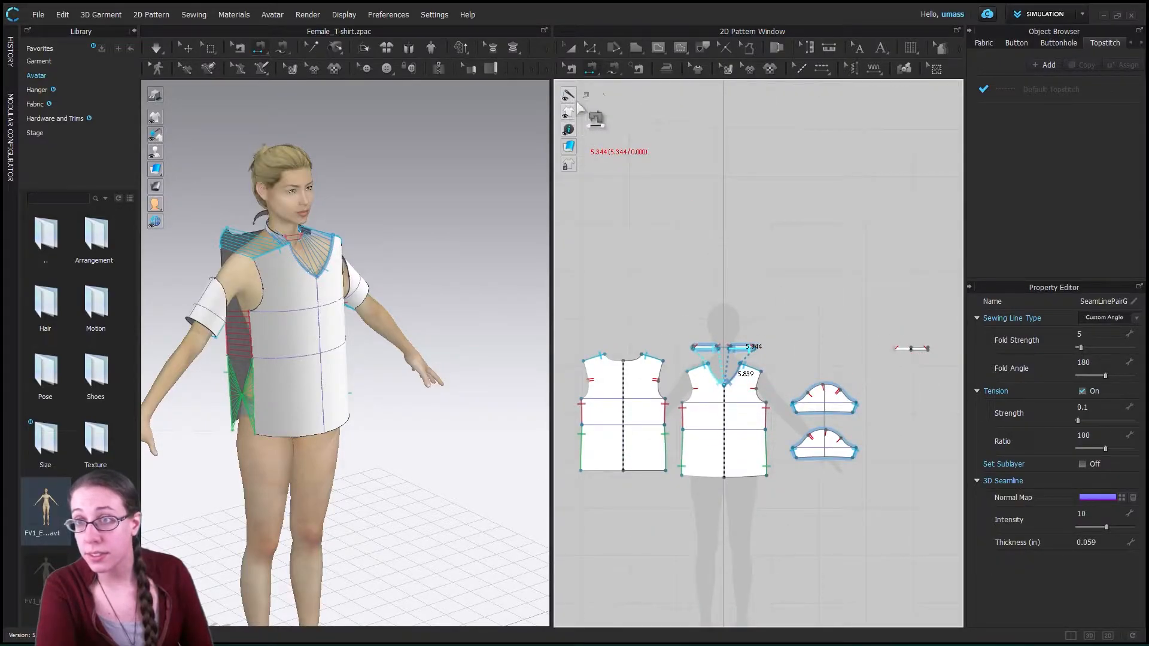
pyautogui.click(569, 47)
pyautogui.moveTo(910, 348); pyautogui.dragTo(732, 328)
pyautogui.scroll(-3, 732, 326)
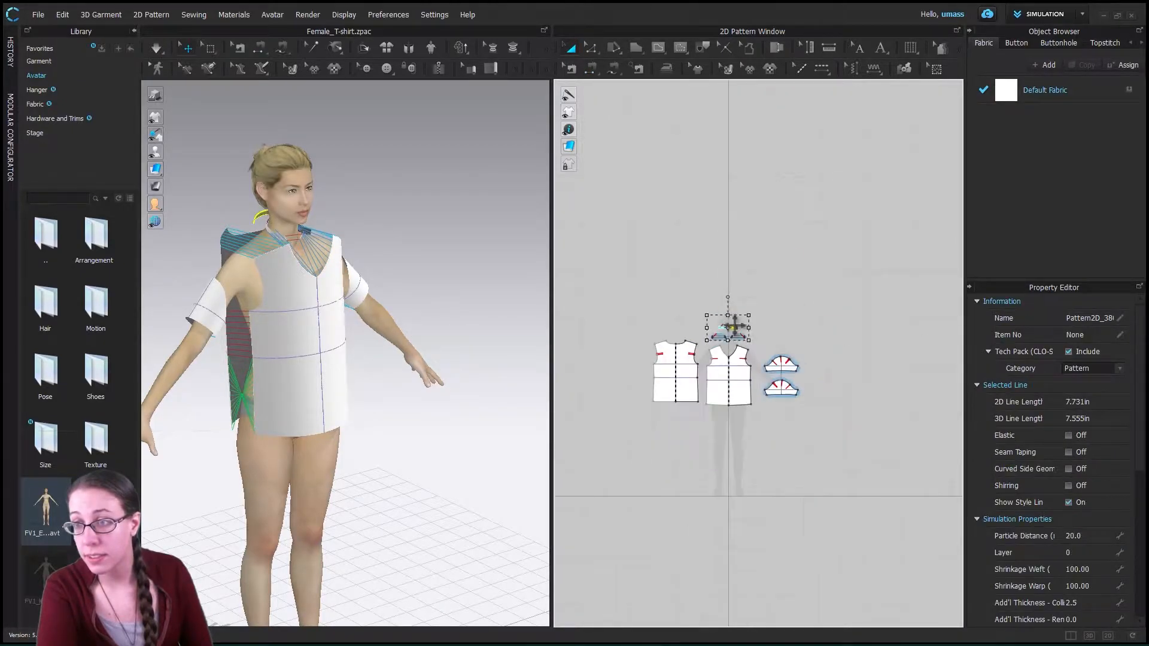
pyautogui.scroll(10, 731, 324)
pyautogui.scroll(-2, 740, 335)
pyautogui.scroll(3, 697, 431)
pyautogui.scroll(-6, 697, 430)
pyautogui.scroll(-1, 676, 413)
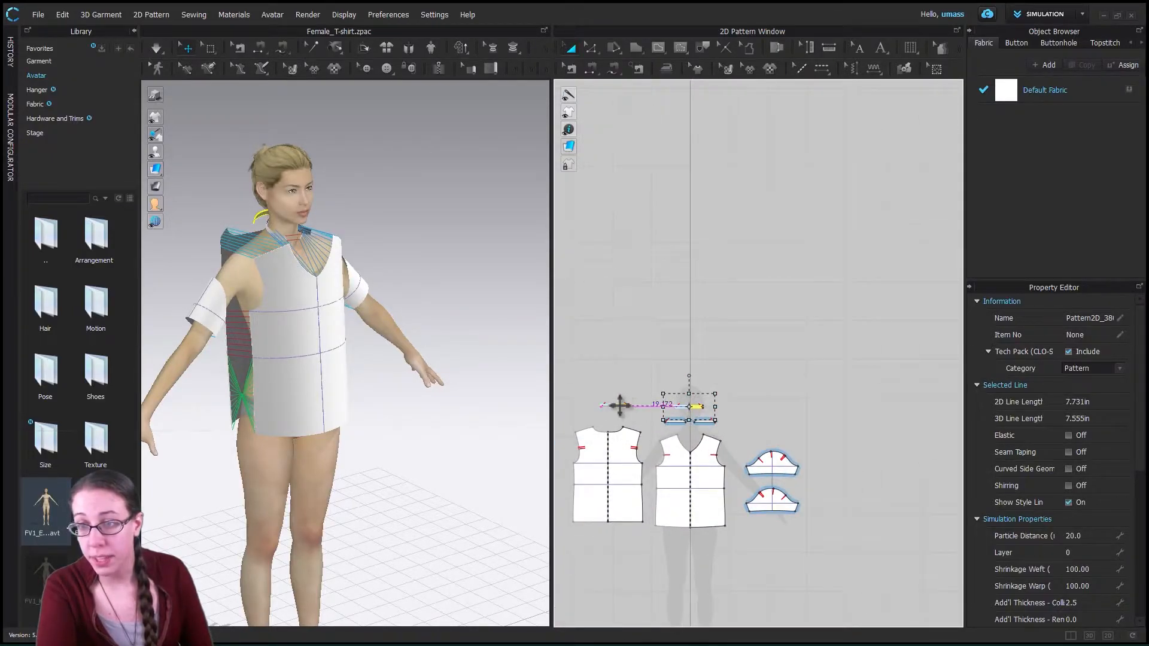
pyautogui.moveTo(619, 413); pyautogui.dragTo(609, 416)
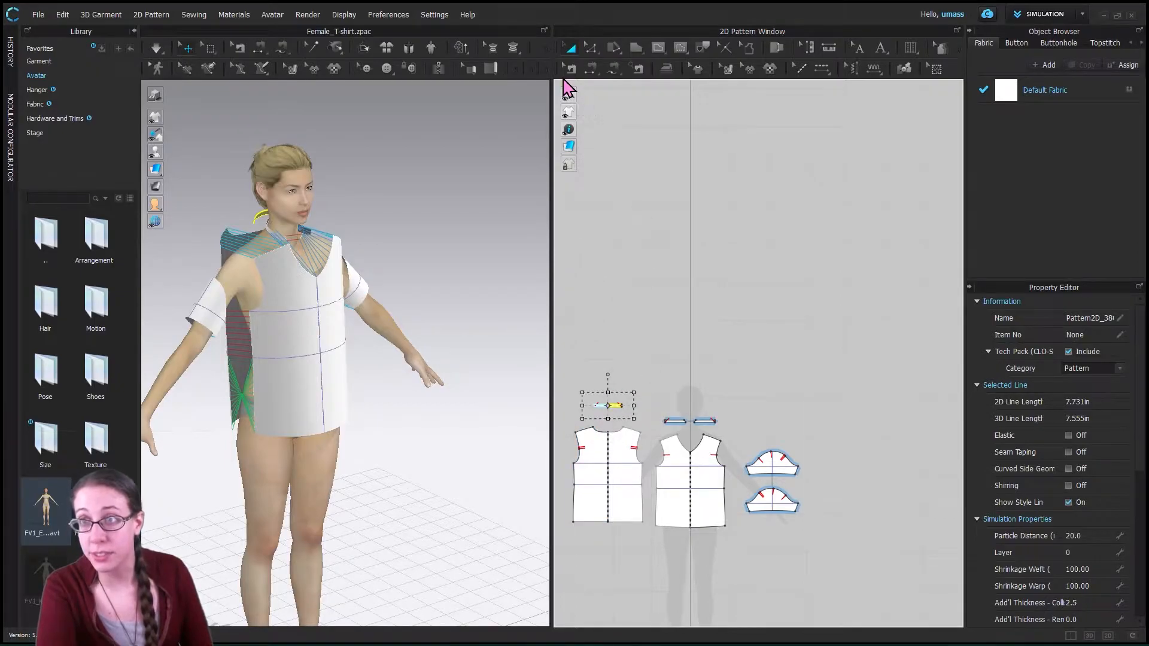
# - Sew the lower edge of the back neckband to the back piece's neckline with Segment Sewing
pyautogui.click(591, 68)
pyautogui.scroll(5, 607, 417)
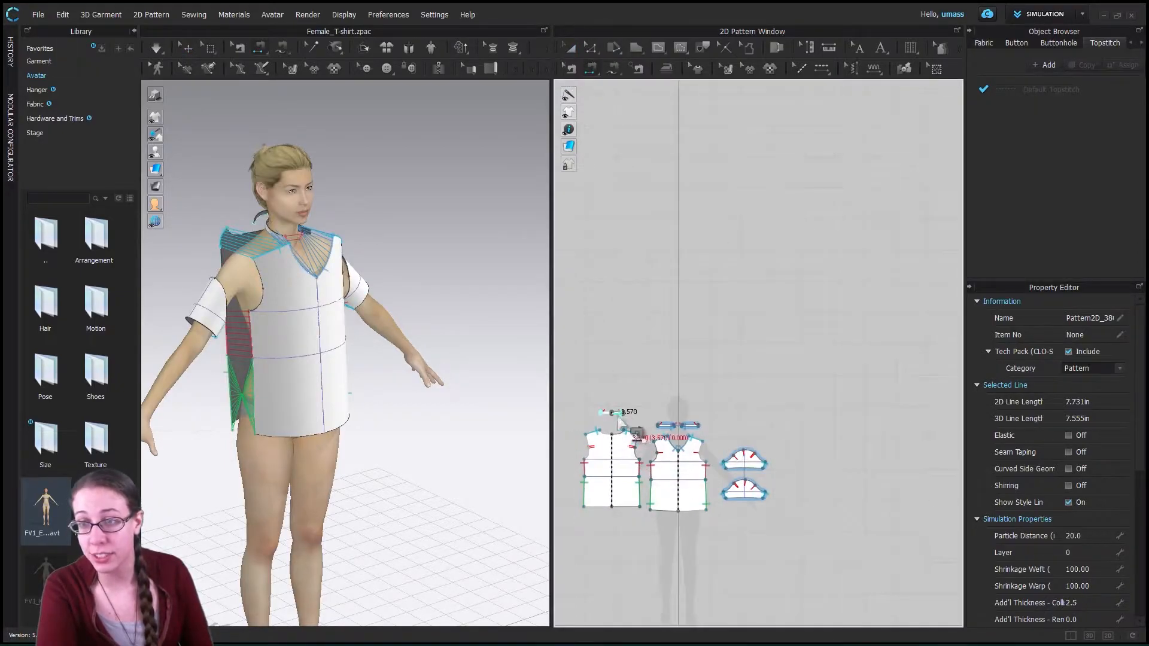
pyautogui.scroll(-5, 607, 413)
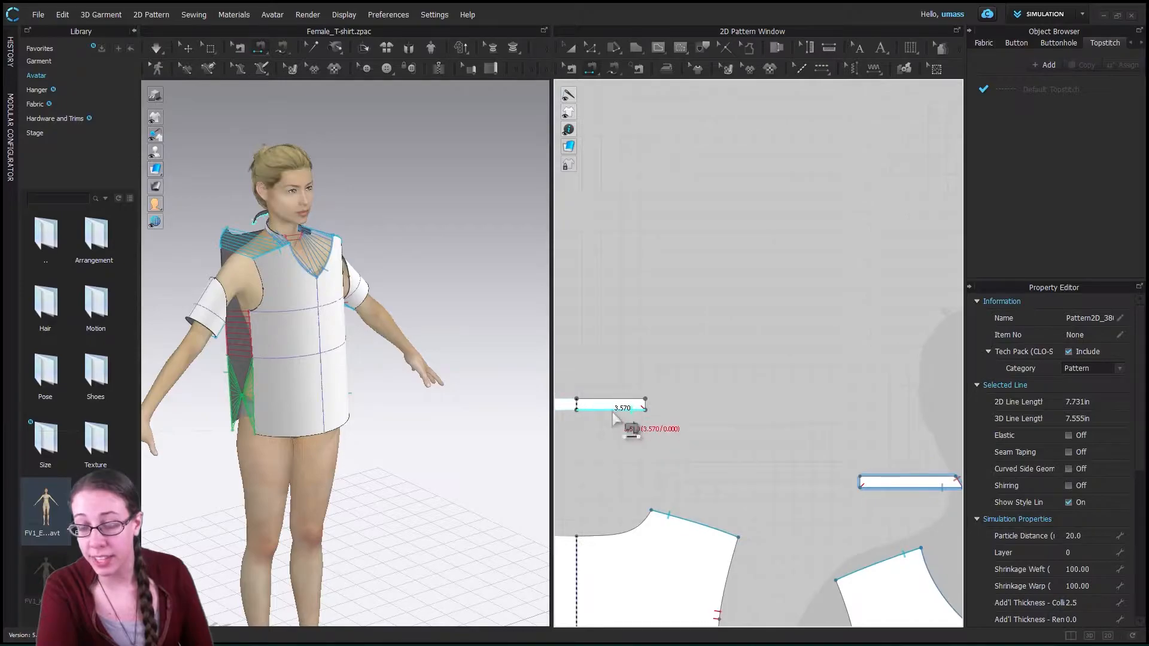
pyautogui.click(601, 419)
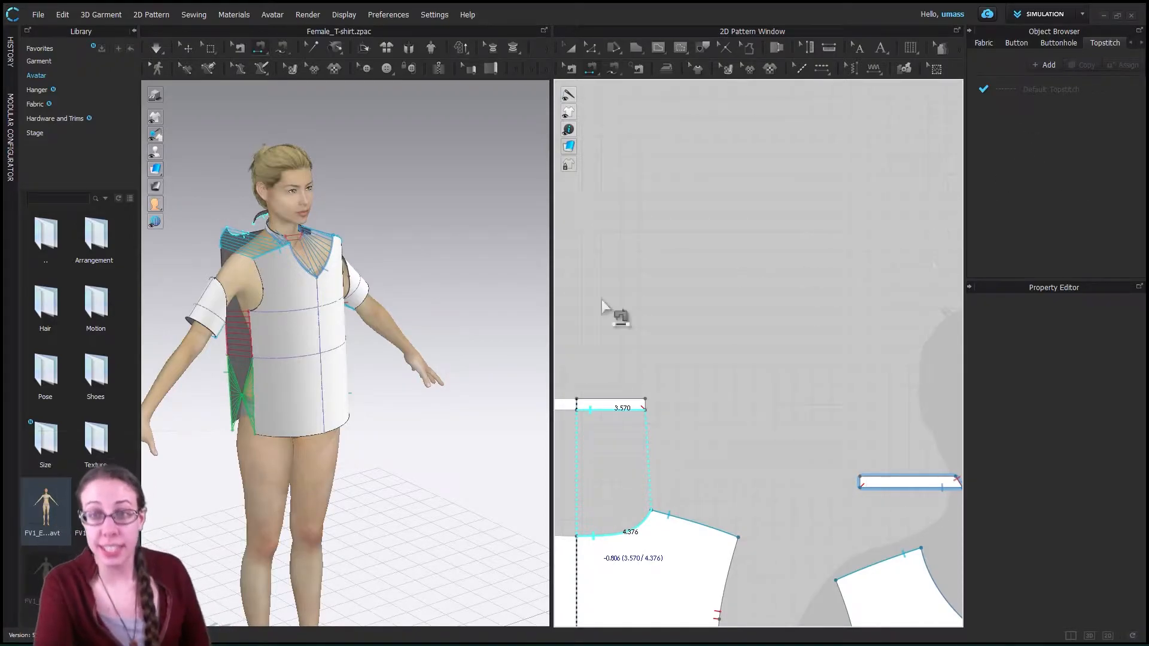
# - Simulate the sewn garment on the avatar and inspect how the reversed lower side seams drape
pyautogui.click(158, 49)
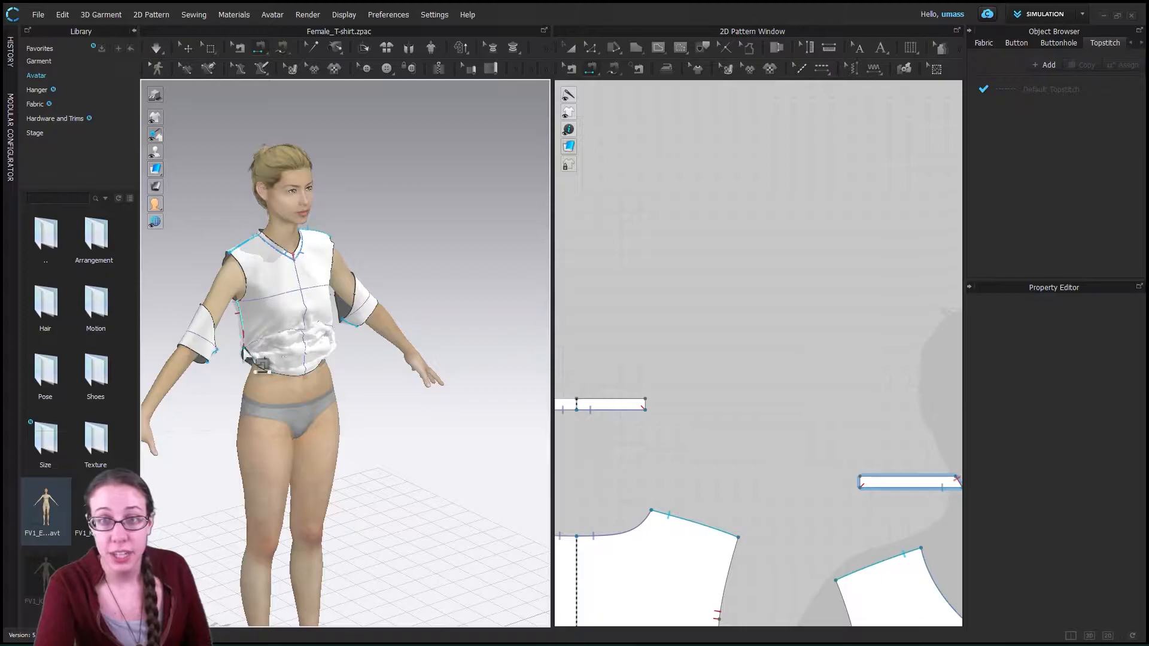
pyautogui.scroll(-3, 240, 343)
pyautogui.scroll(5, 266, 355)
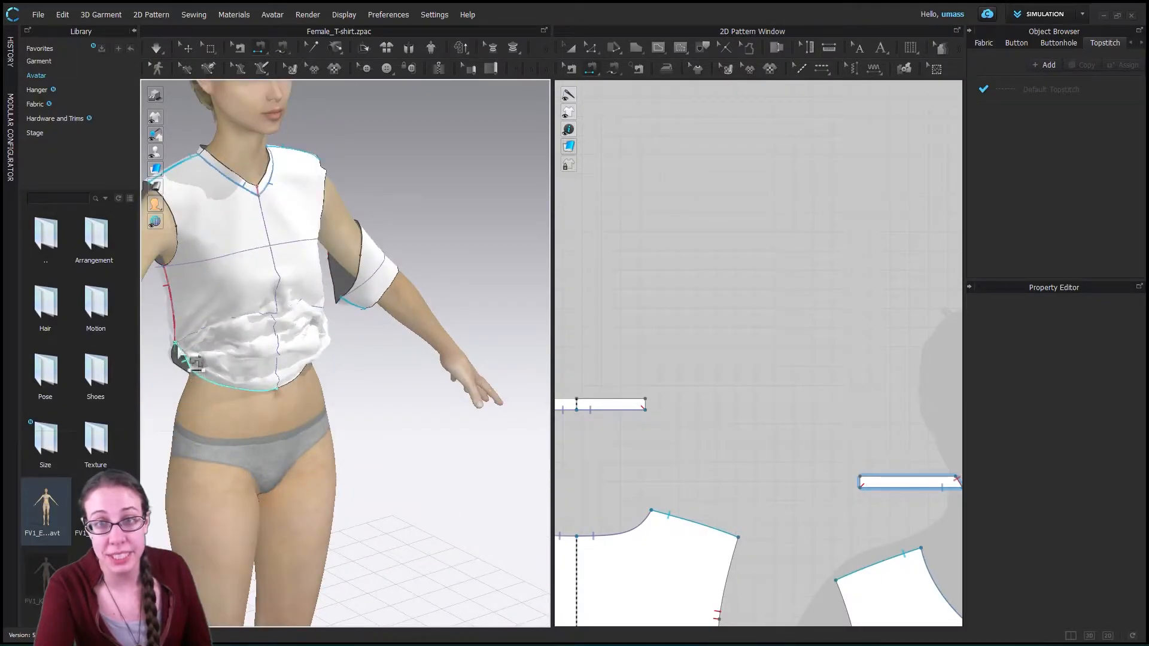
# - Delete the crossed sewing line joining the lower side segments of the front and back pieces with Edit Sewing
pyautogui.scroll(-3, 687, 410)
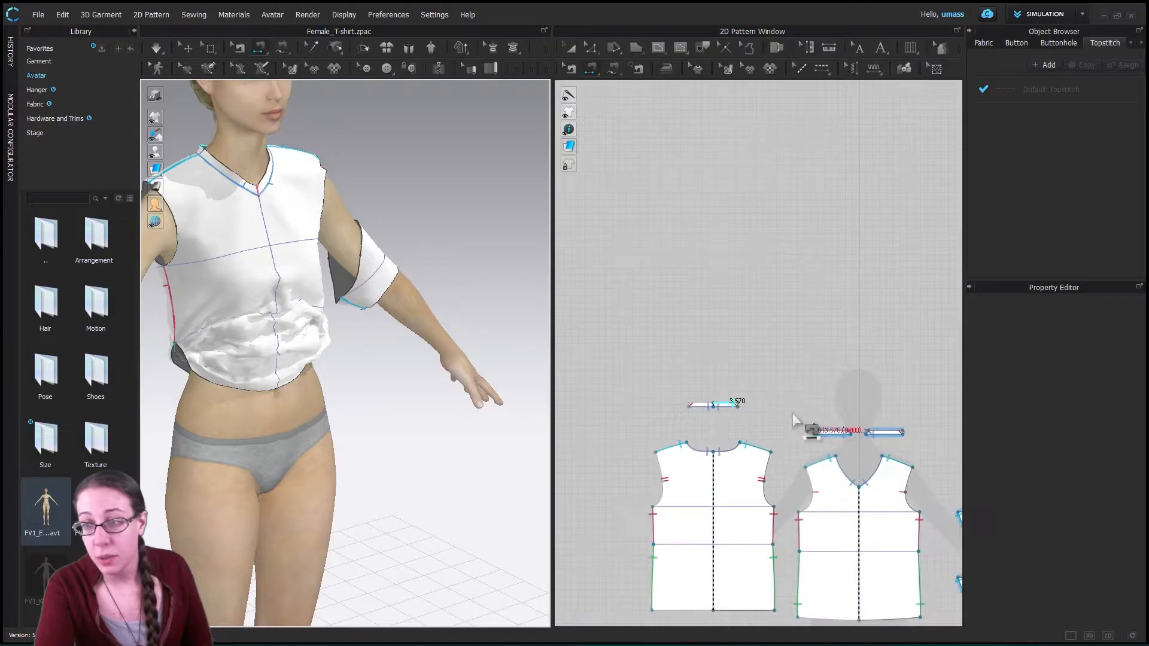
pyautogui.click(799, 608)
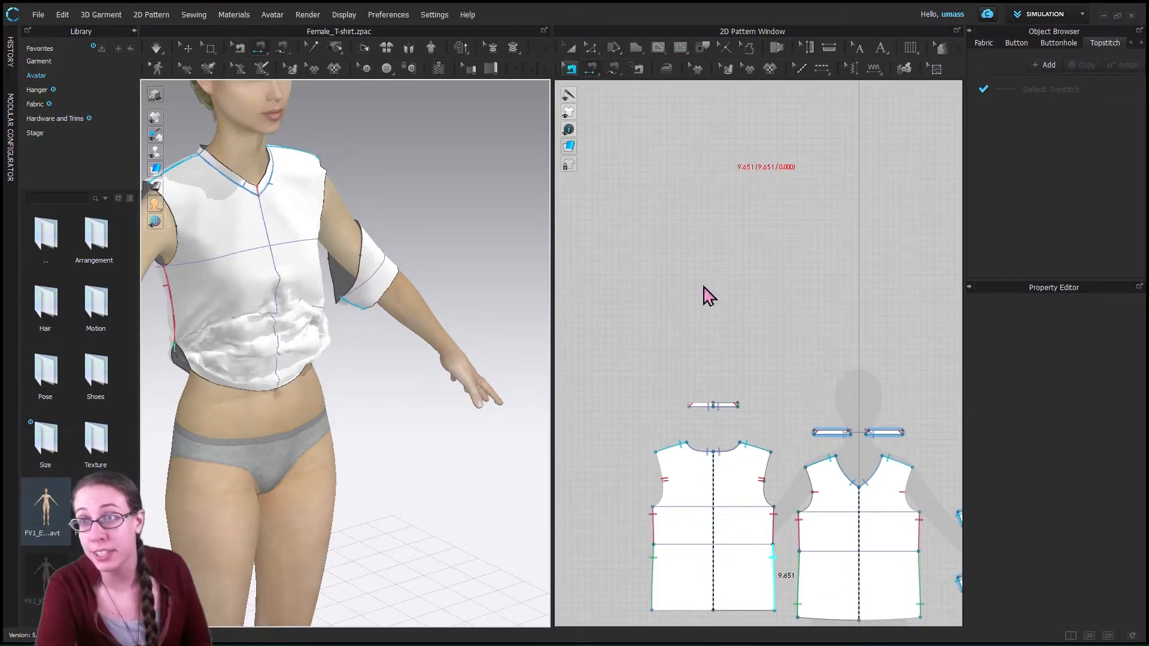
pyautogui.rightClick(773, 575)
pyautogui.click(811, 433)
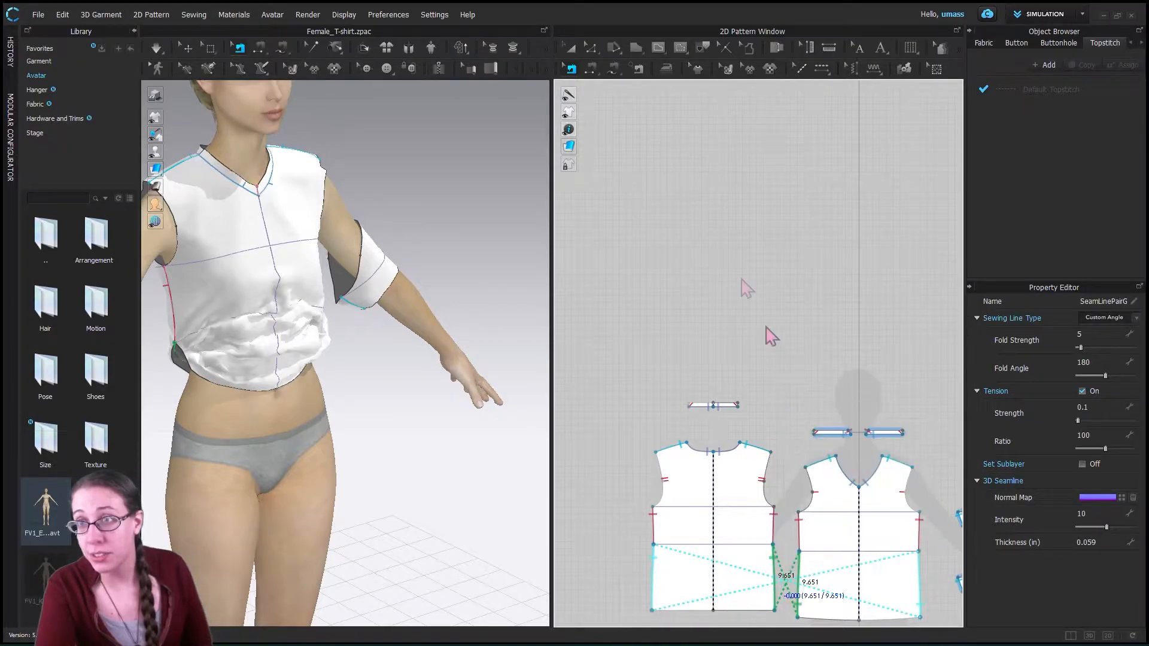
pyautogui.press('Escape')
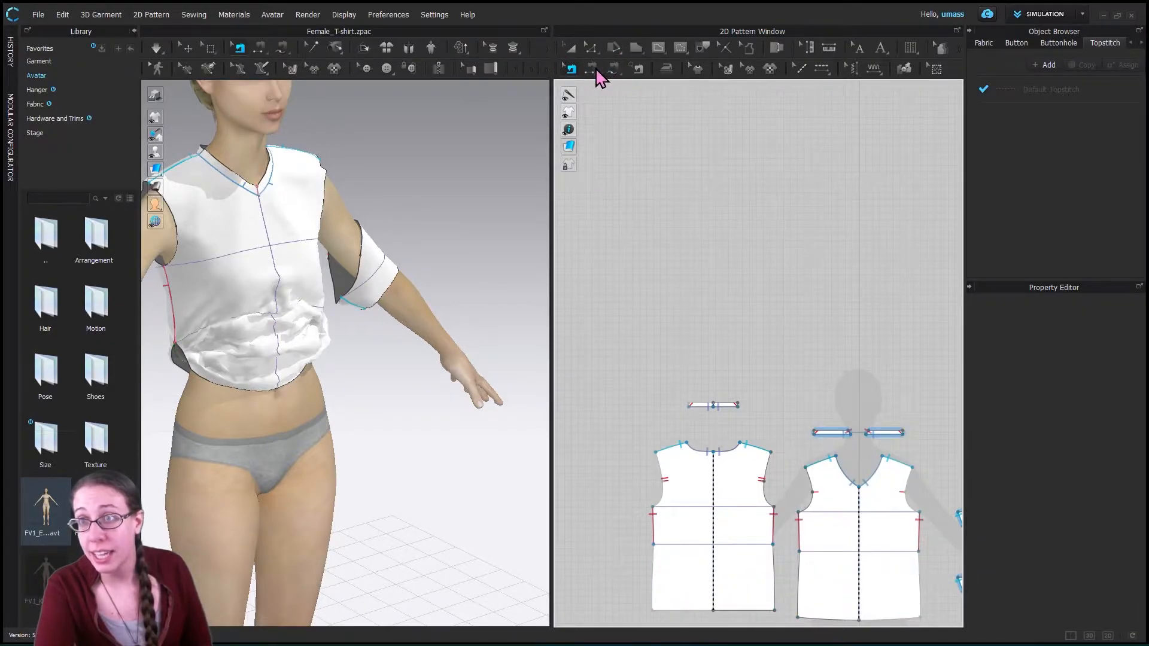
# - Re-sew the lower side segments of the front and back in matching direction with Segment Sewing, and simulate the garment
pyautogui.click(592, 69)
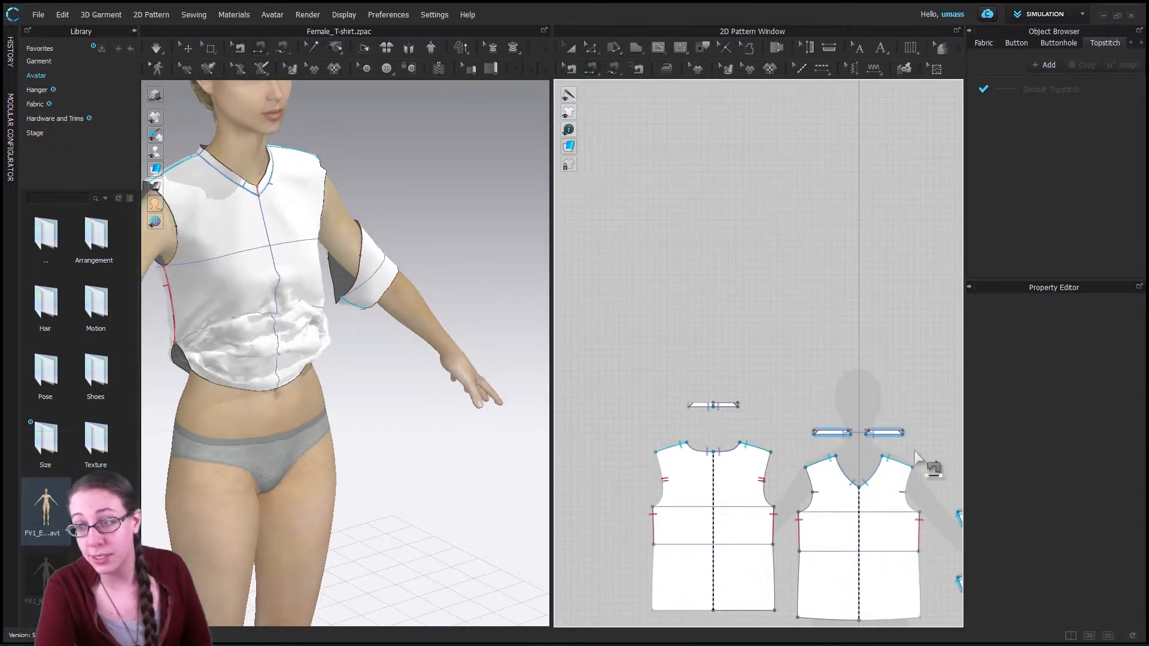
pyautogui.click(774, 563)
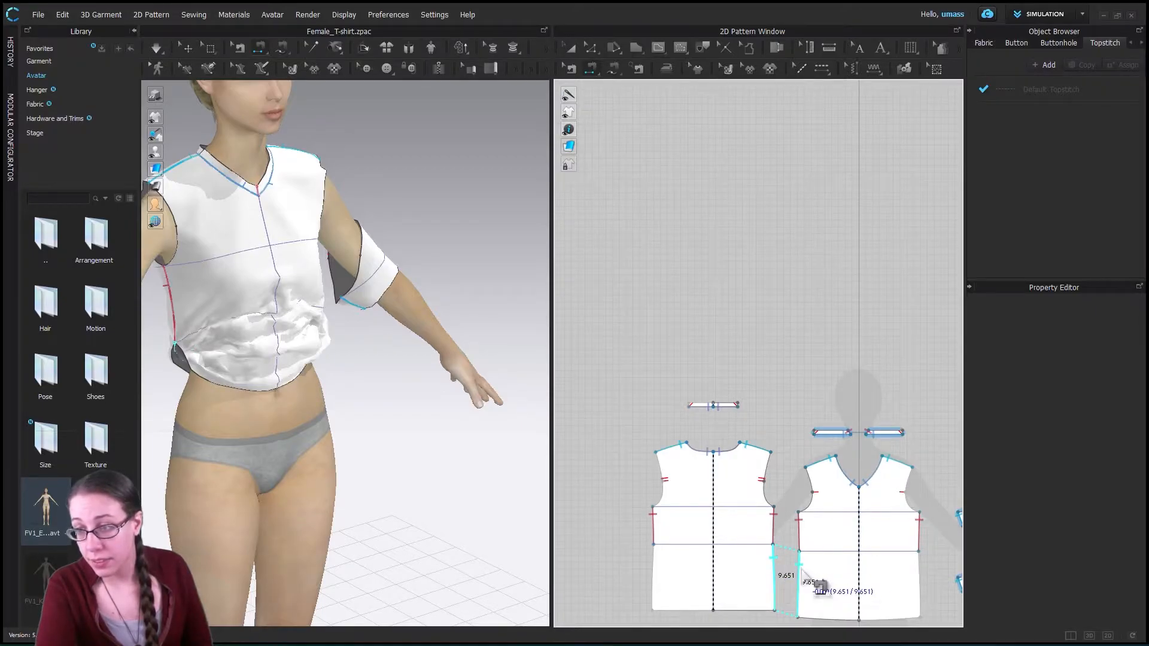
pyautogui.click(802, 573)
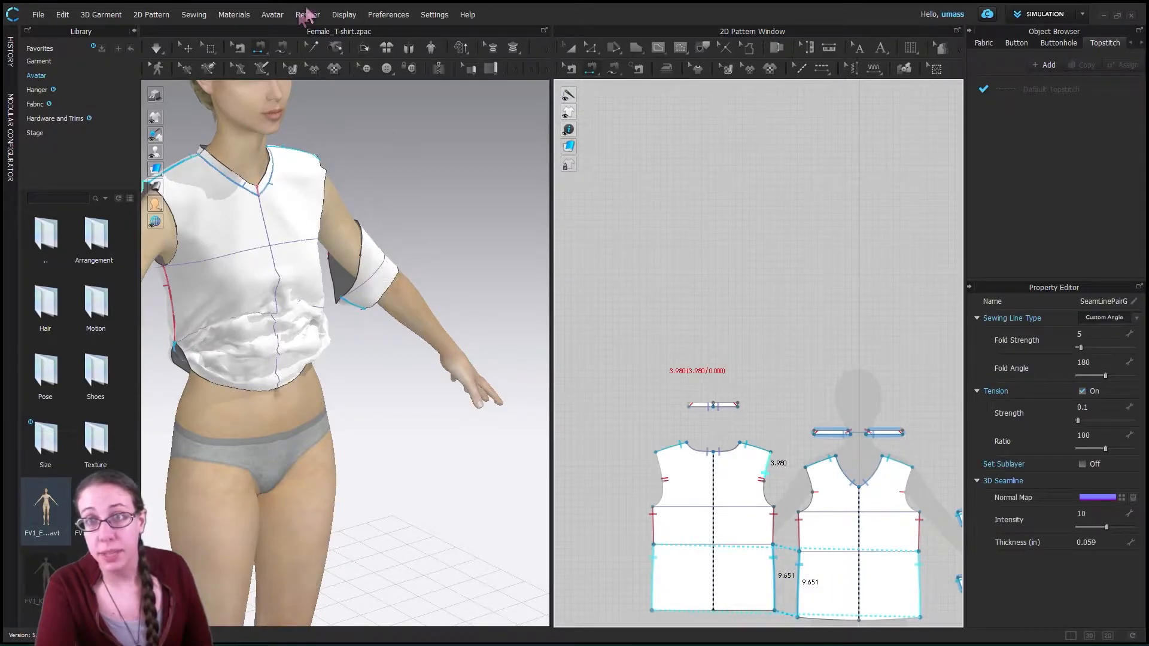
pyautogui.click(159, 50)
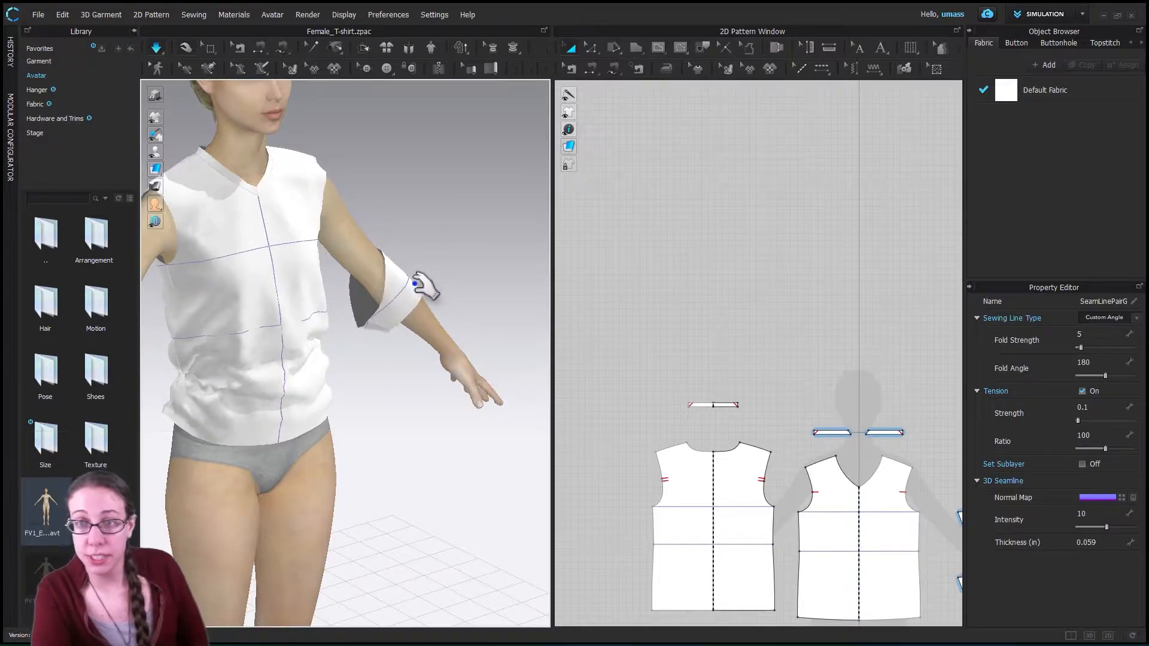
pyautogui.click(151, 51)
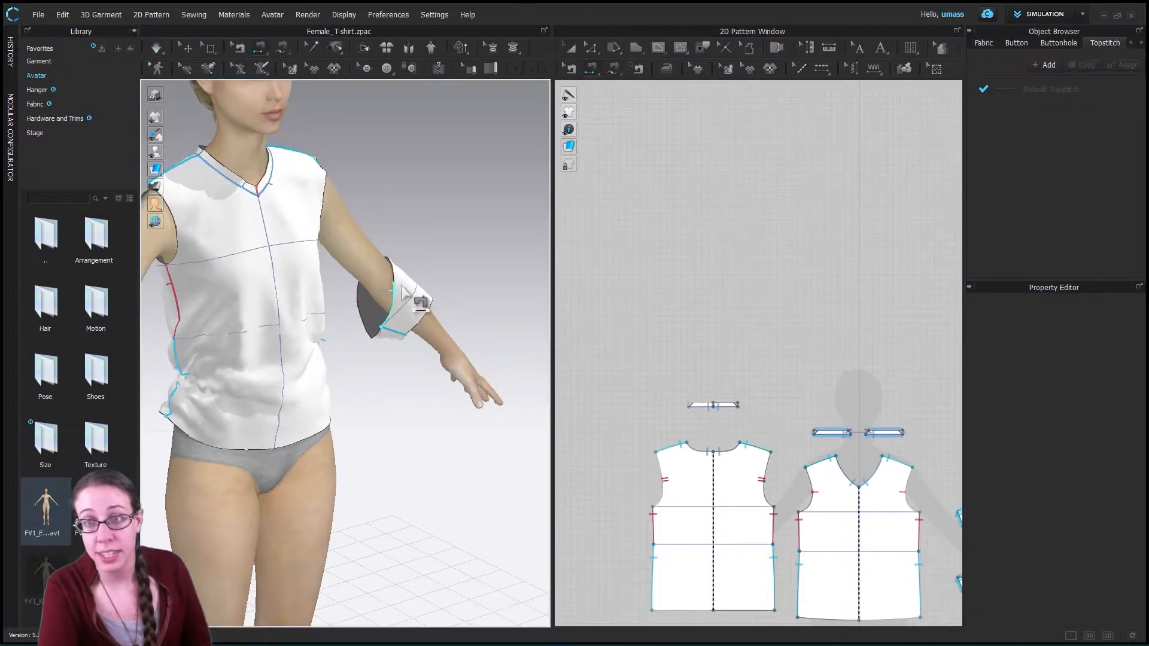
# - Reset the 3D arrangement of both slipped sleeves so they return to the avatar's upper arms
pyautogui.click(187, 50)
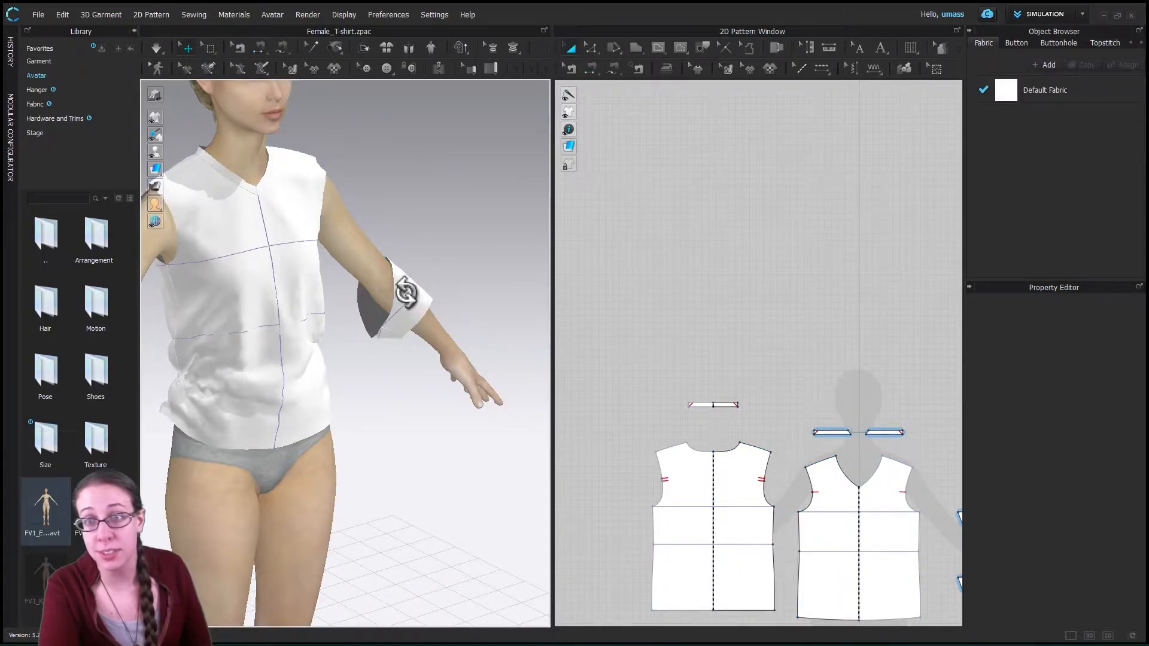
pyautogui.rightClick(406, 293)
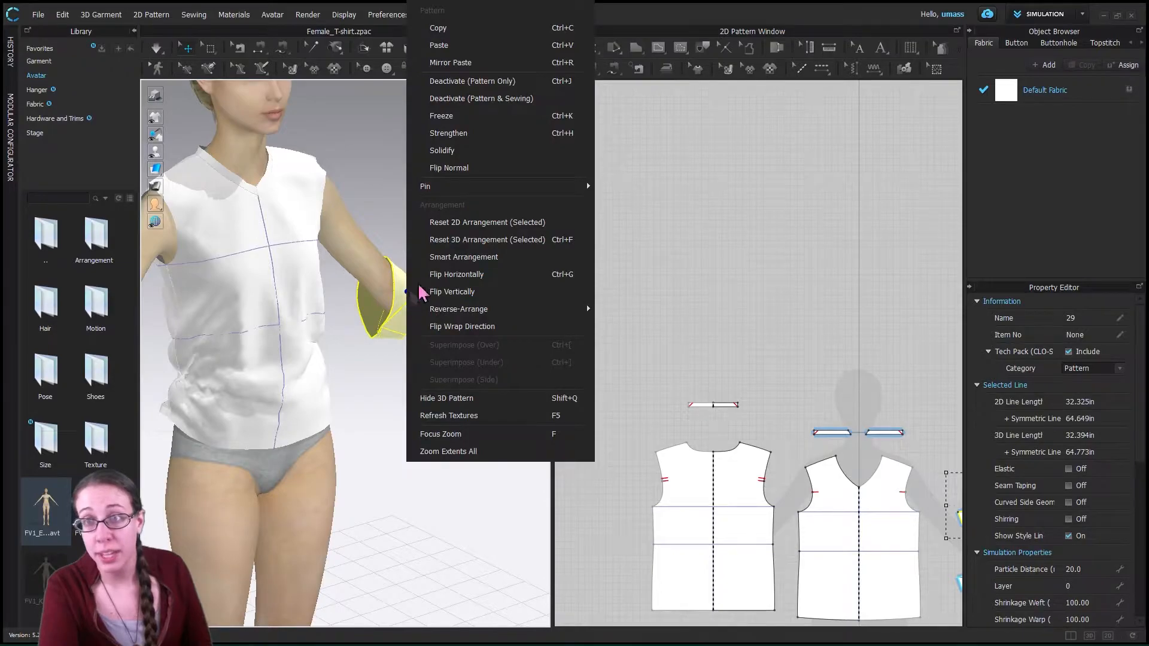
pyautogui.click(484, 240)
pyautogui.scroll(-8, 302, 329)
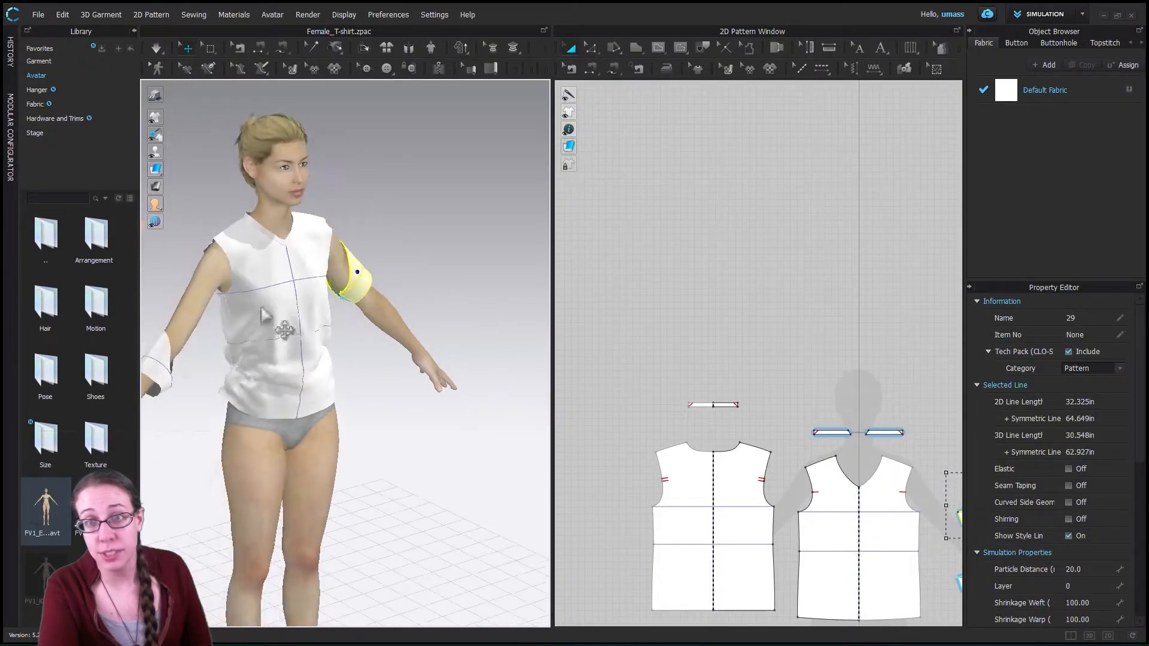
pyautogui.click(196, 354)
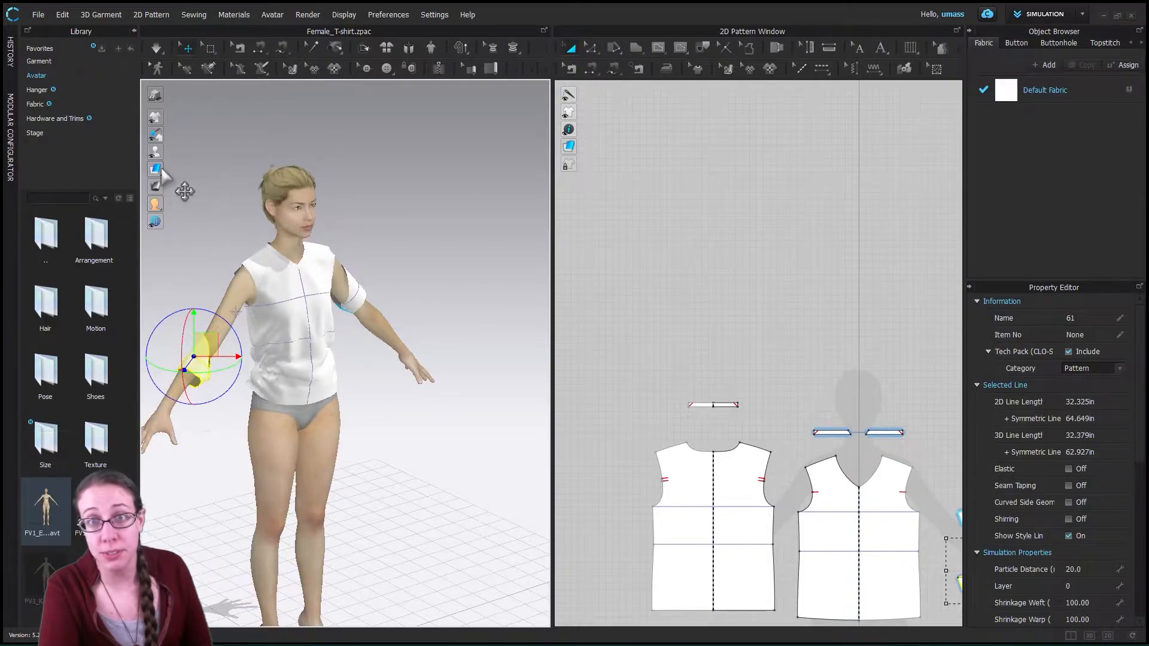
pyautogui.rightClick(200, 373)
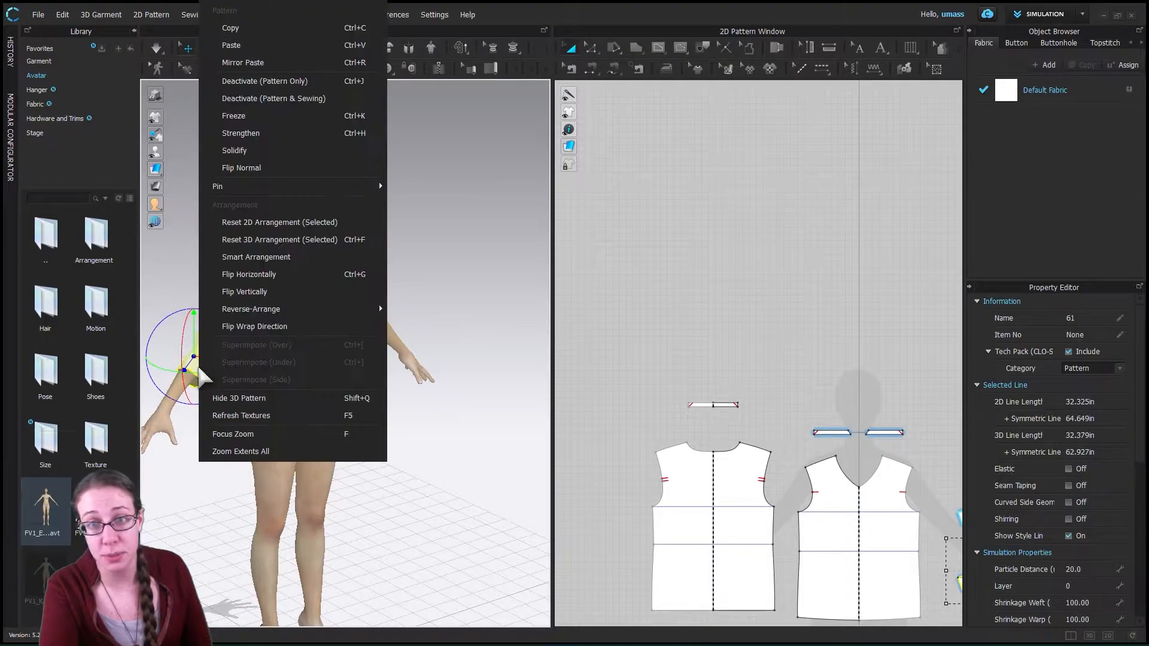
pyautogui.click(267, 241)
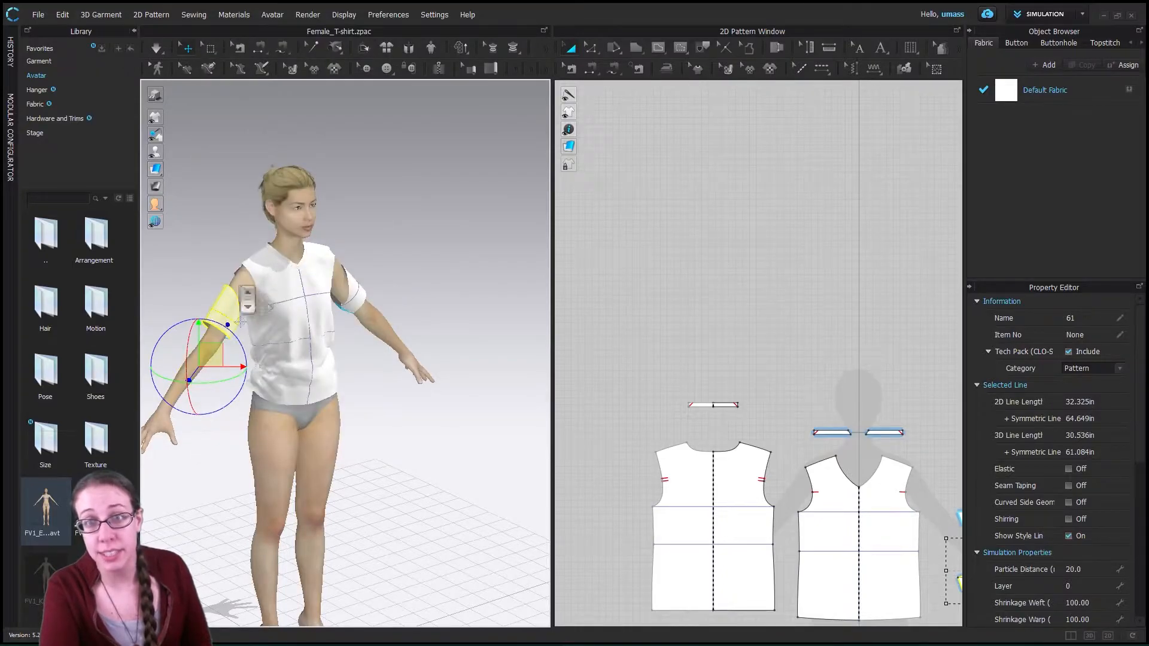
pyautogui.scroll(3, 190, 326)
pyautogui.scroll(3, 235, 298)
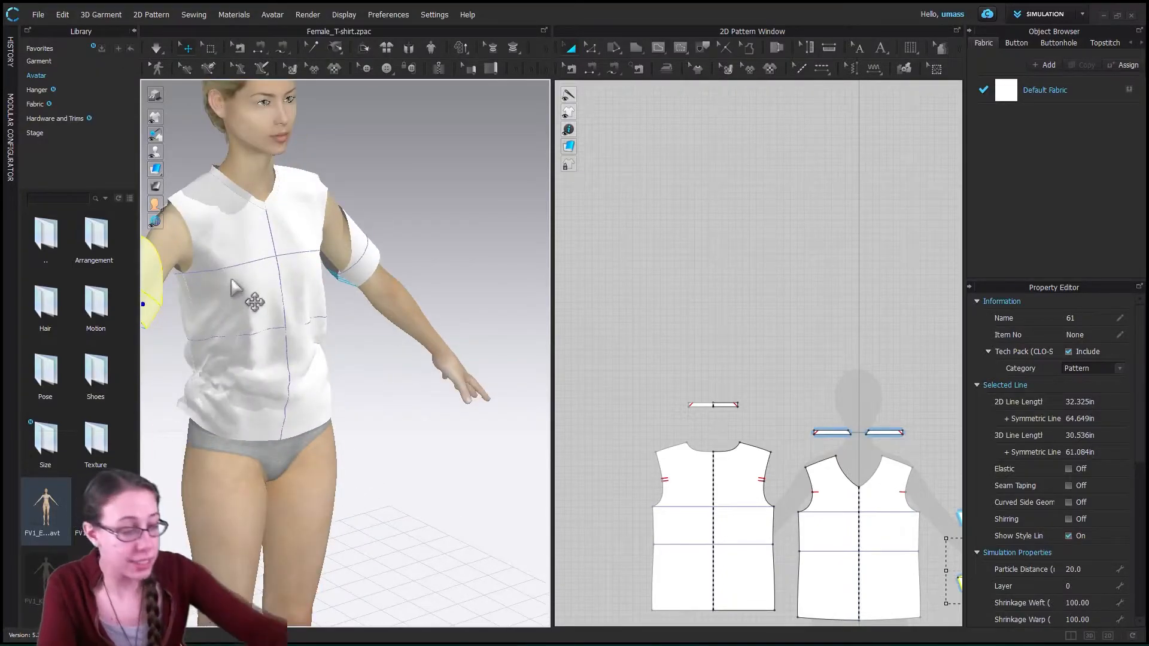
pyautogui.scroll(-2, 298, 333)
pyautogui.scroll(-2, 297, 333)
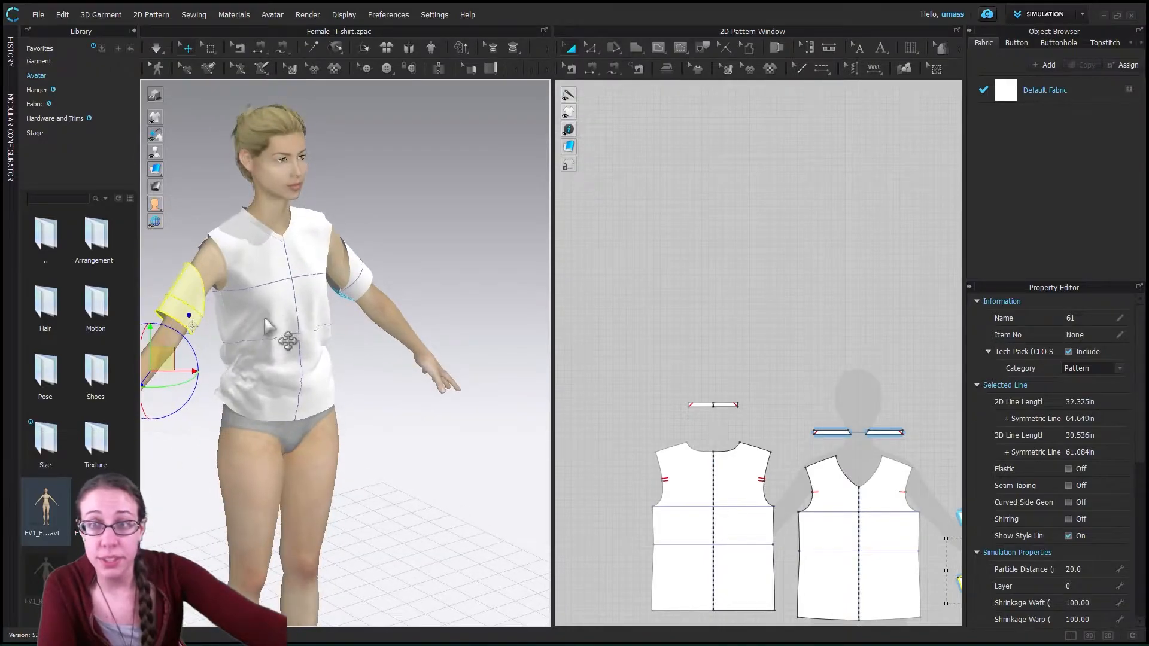
pyautogui.click(614, 68)
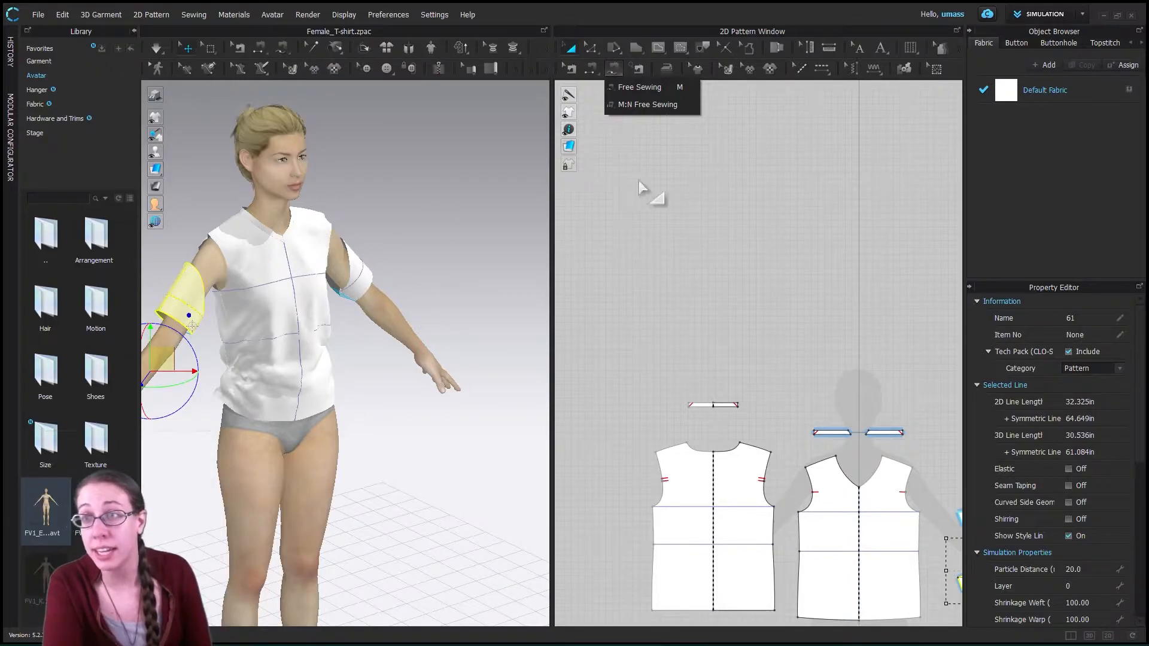
pyautogui.click(593, 69)
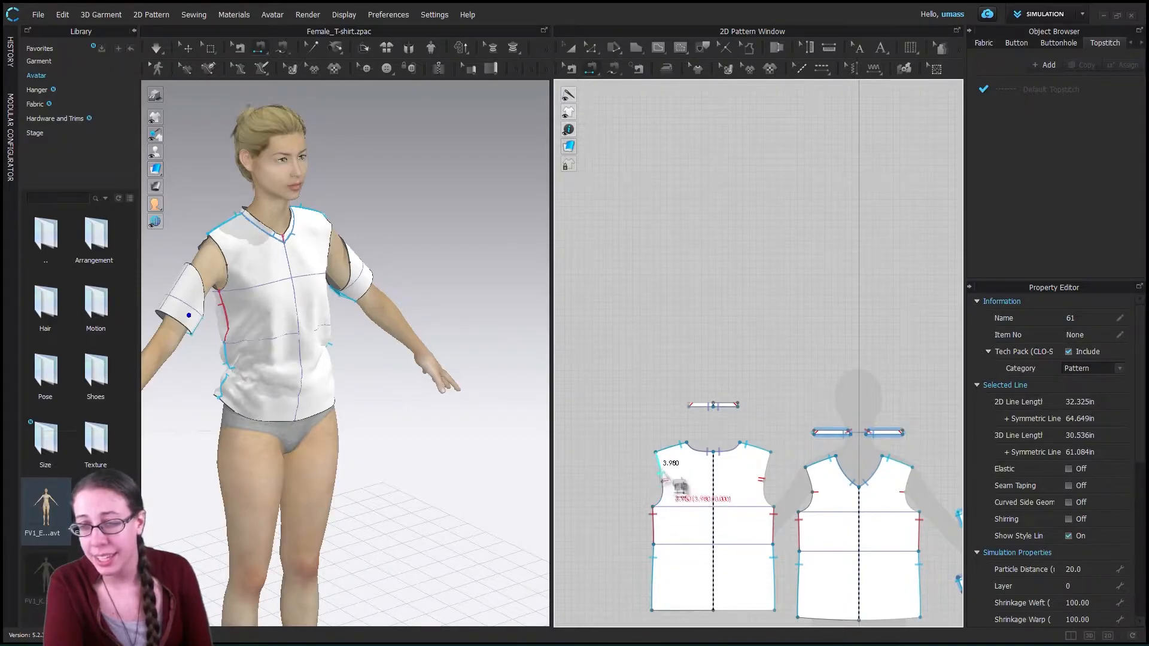
pyautogui.click(660, 498)
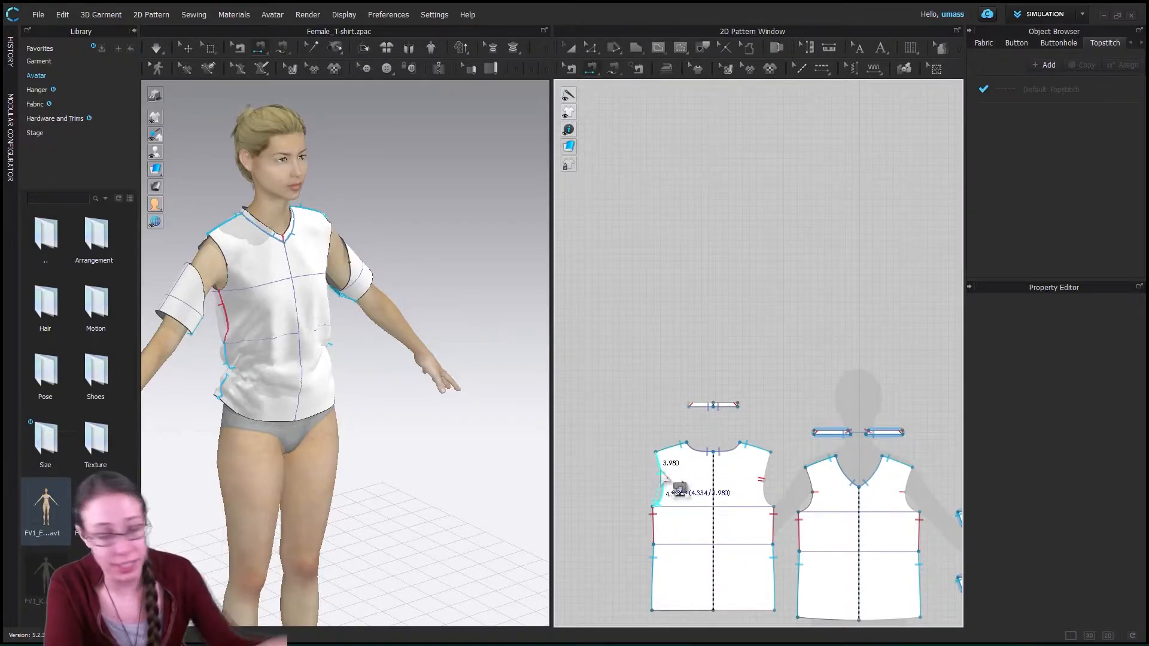
pyautogui.press('Escape')
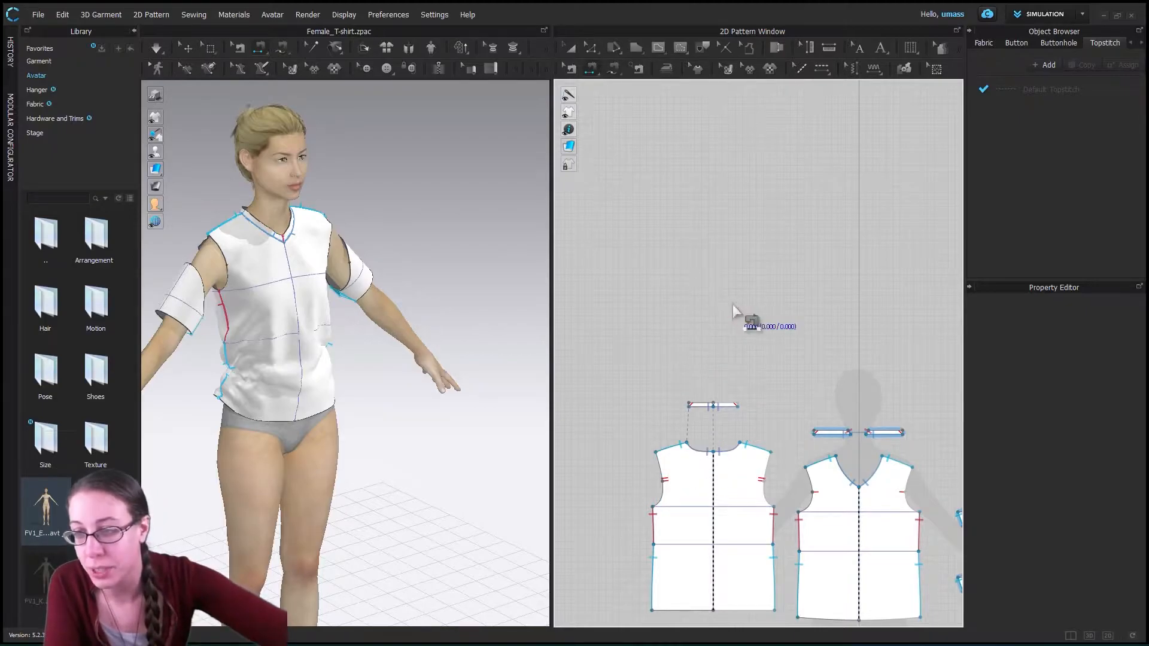
# - Trace the upper sleeve piece's cap curve from one underarm corner to the other with Free Sewing, about 16 in long
pyautogui.click(616, 70)
pyautogui.click(629, 90)
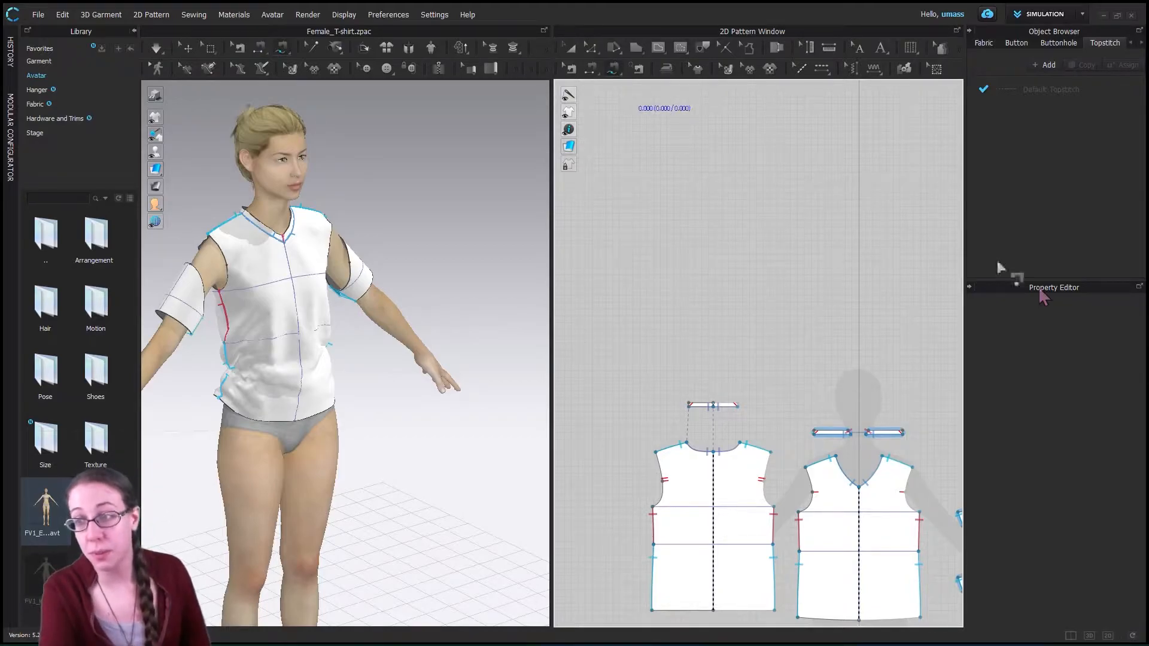
pyautogui.scroll(1, 877, 504)
pyautogui.scroll(-1, 922, 546)
pyautogui.moveTo(922, 546); pyautogui.dragTo(640, 407, button='middle')
pyautogui.scroll(2, 724, 368)
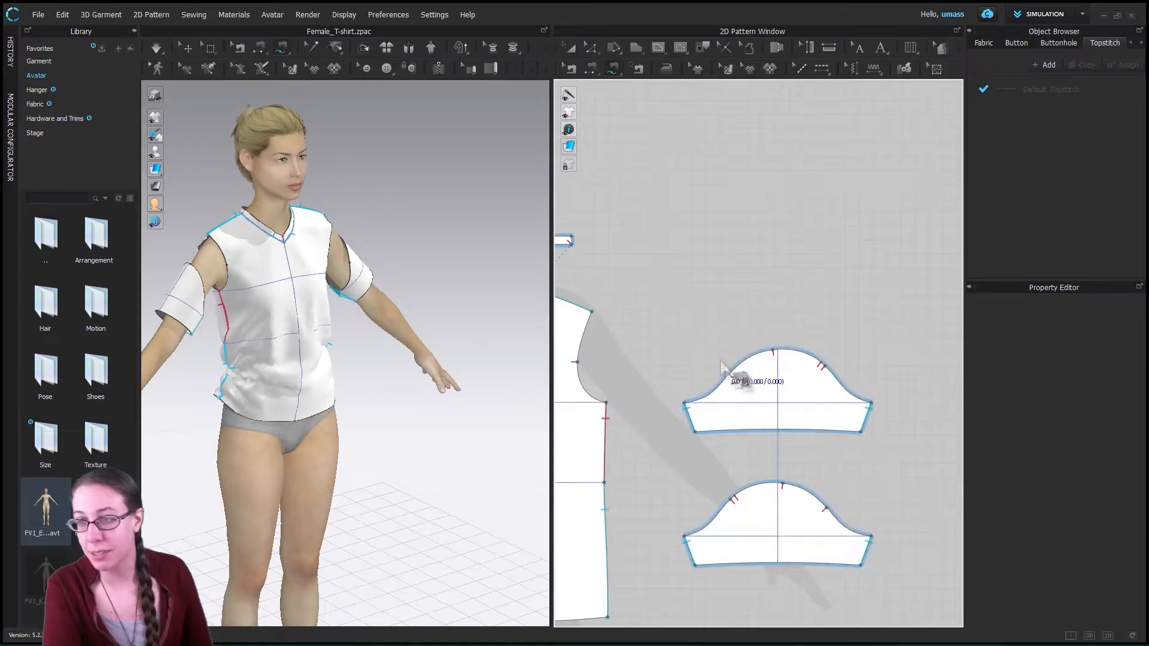
pyautogui.scroll(1, 772, 413)
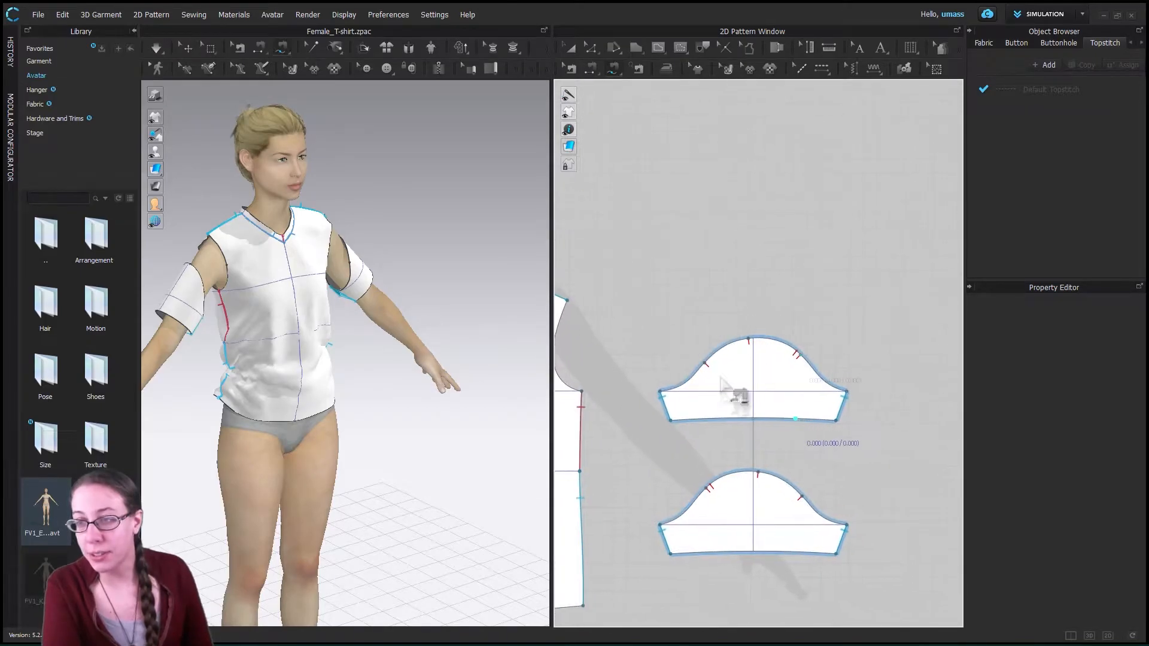
pyautogui.click(662, 394)
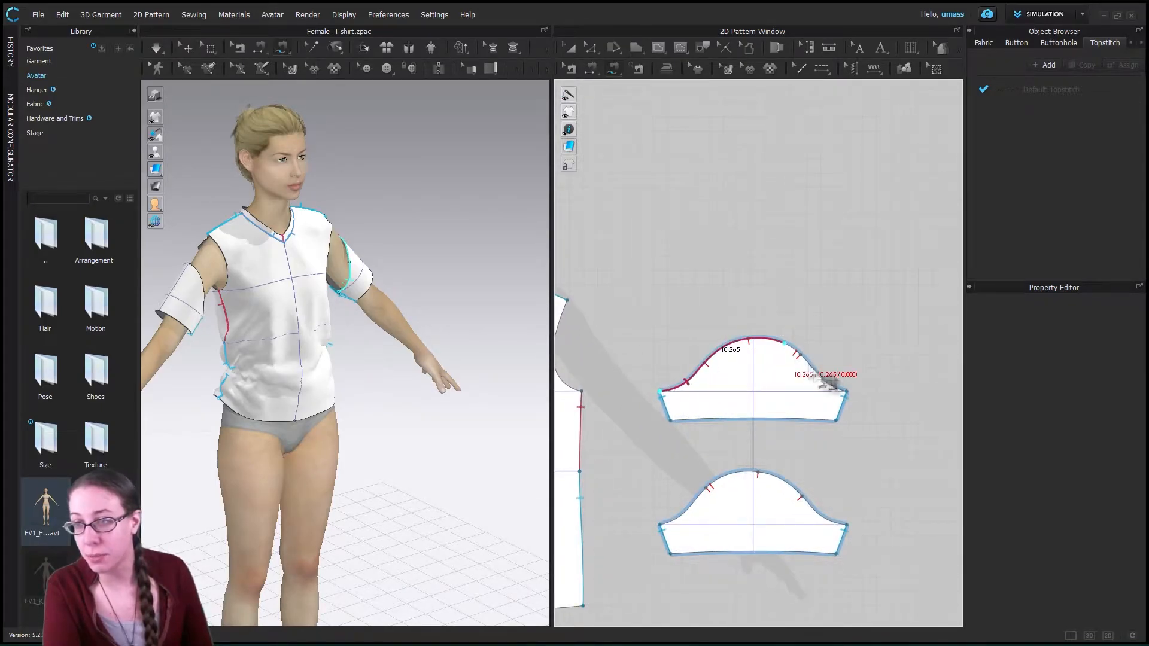
pyautogui.click(849, 389)
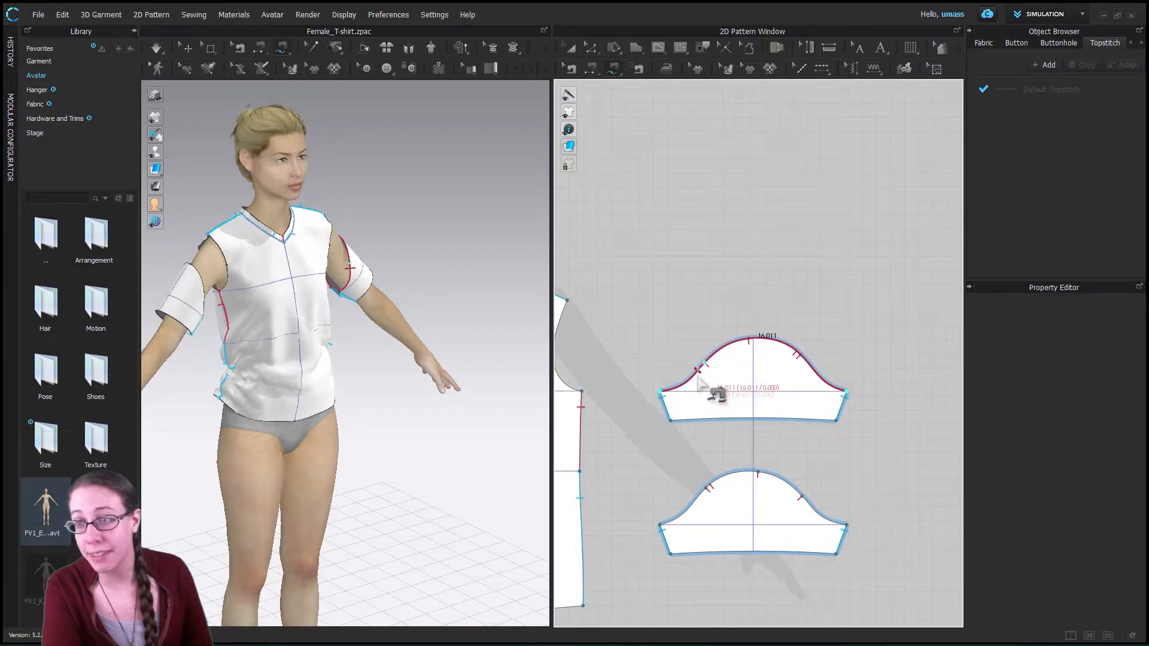
# - Examine the sleeves and open armholes on both sides of the avatar to identify which armhole the traced sleeve cap belongs to
pyautogui.scroll(2, 661, 484)
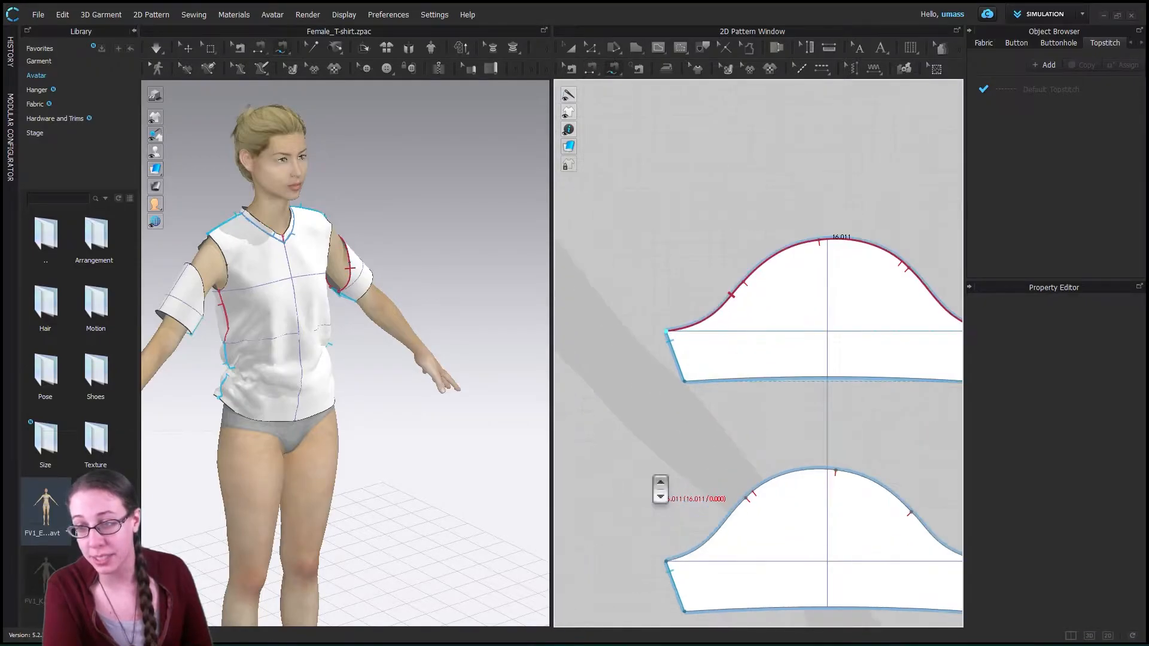
pyautogui.scroll(-4, 658, 478)
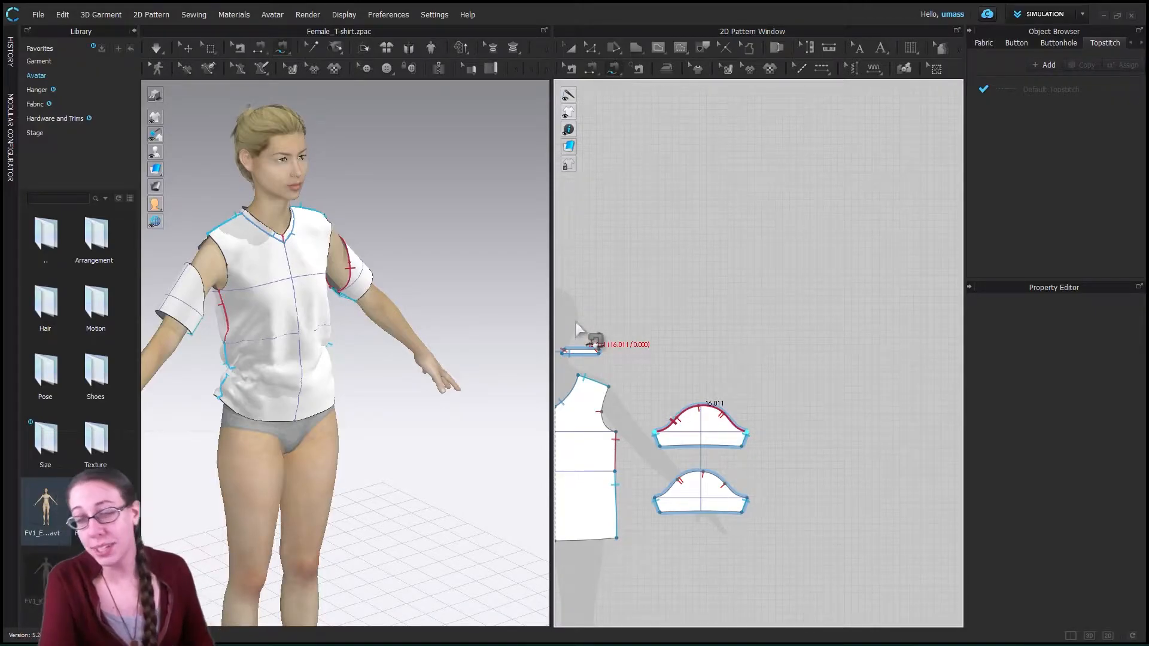
pyautogui.moveTo(662, 430); pyautogui.dragTo(822, 431, button='middle')
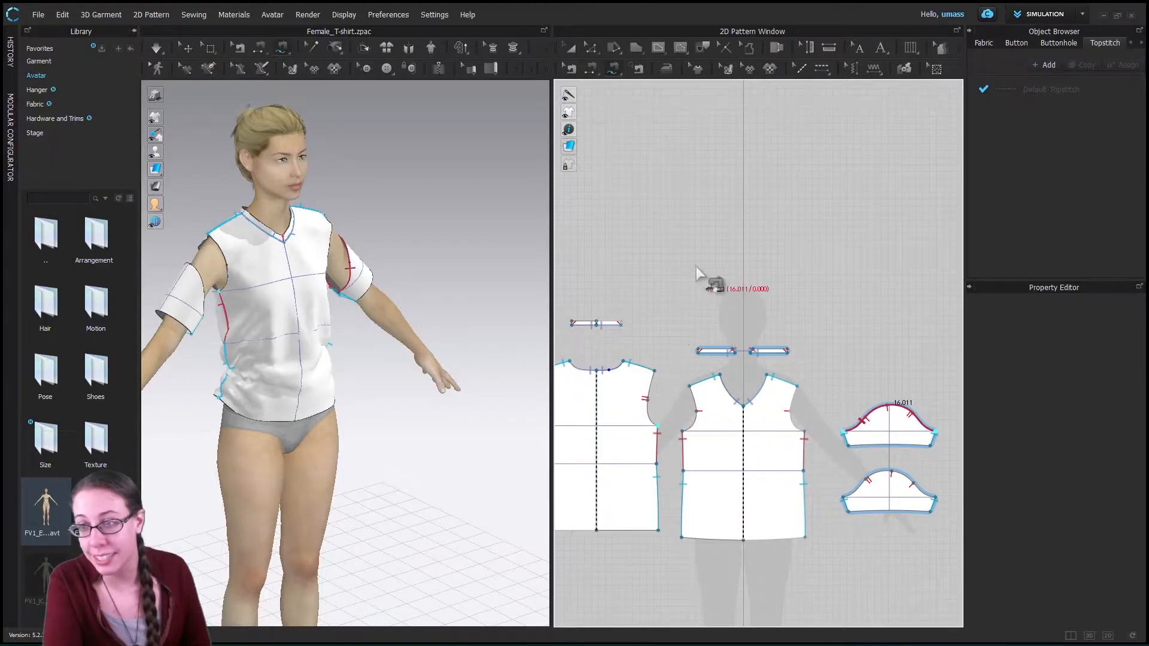
pyautogui.moveTo(194, 249); pyautogui.dragTo(266, 309, button='right')
pyautogui.click(210, 287)
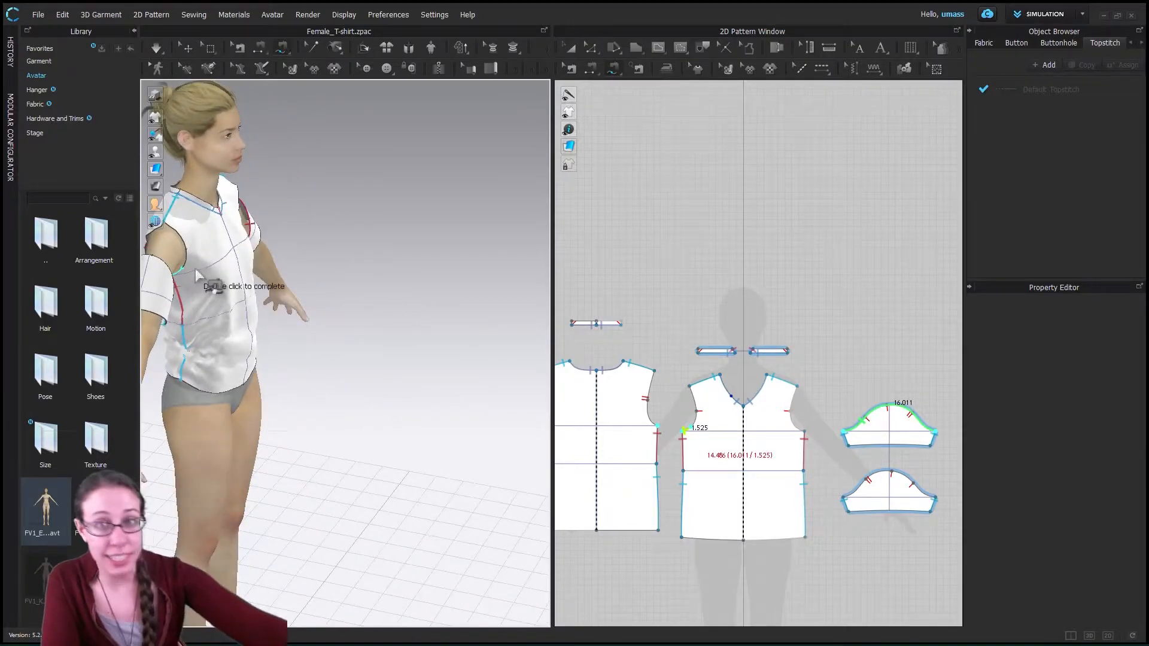
pyautogui.moveTo(275, 296); pyautogui.dragTo(461, 343, button='middle')
pyautogui.scroll(1, 424, 304)
pyautogui.scroll(-5, 427, 306)
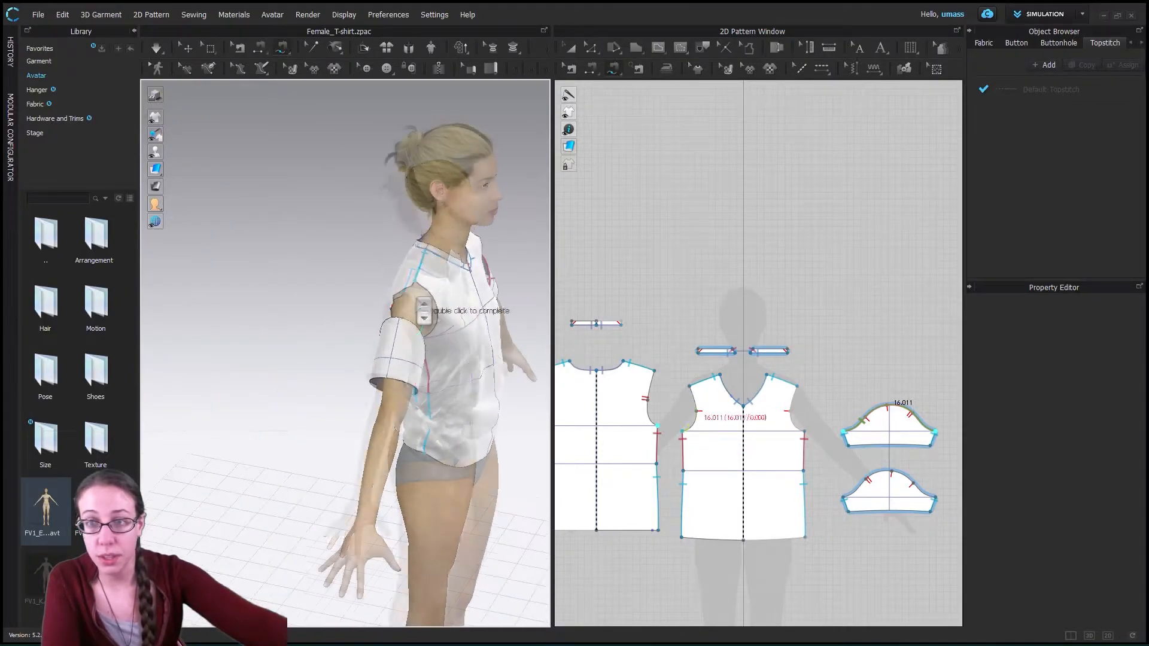
pyautogui.scroll(-1, 433, 304)
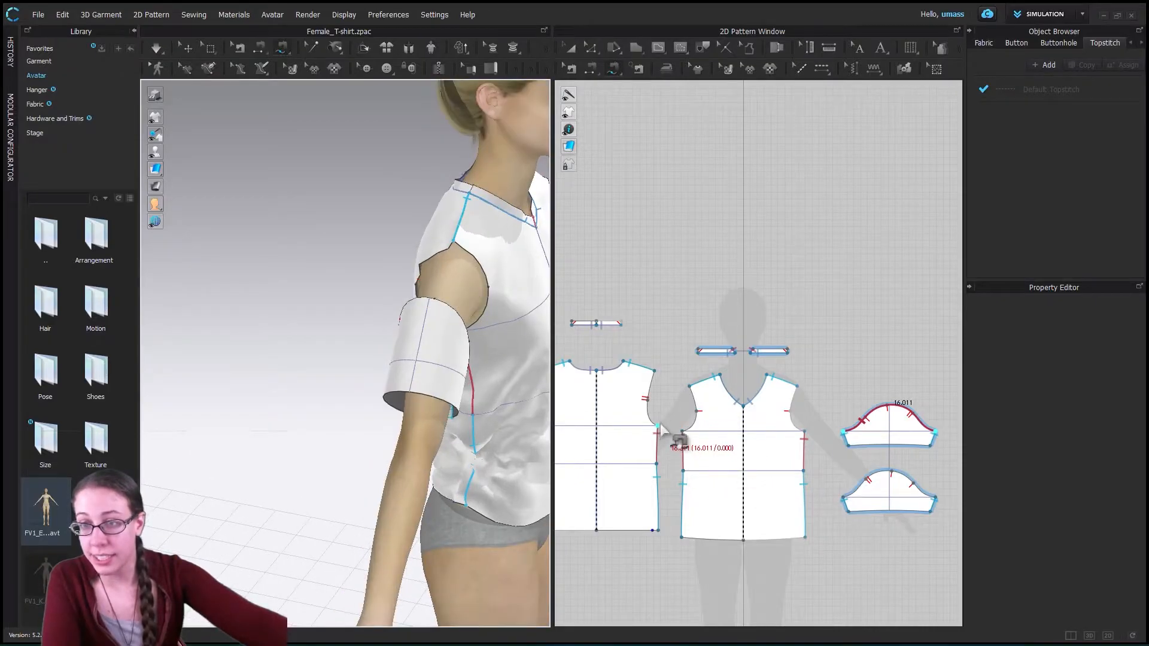
pyautogui.scroll(-3, 509, 404)
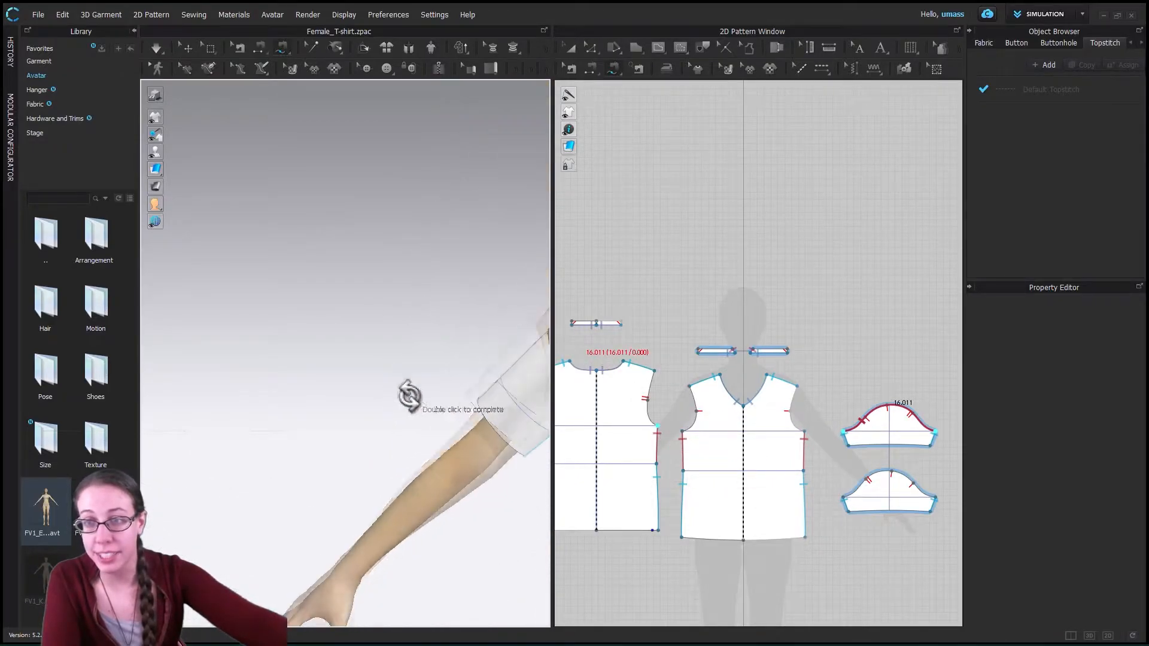
pyautogui.scroll(4, 500, 403)
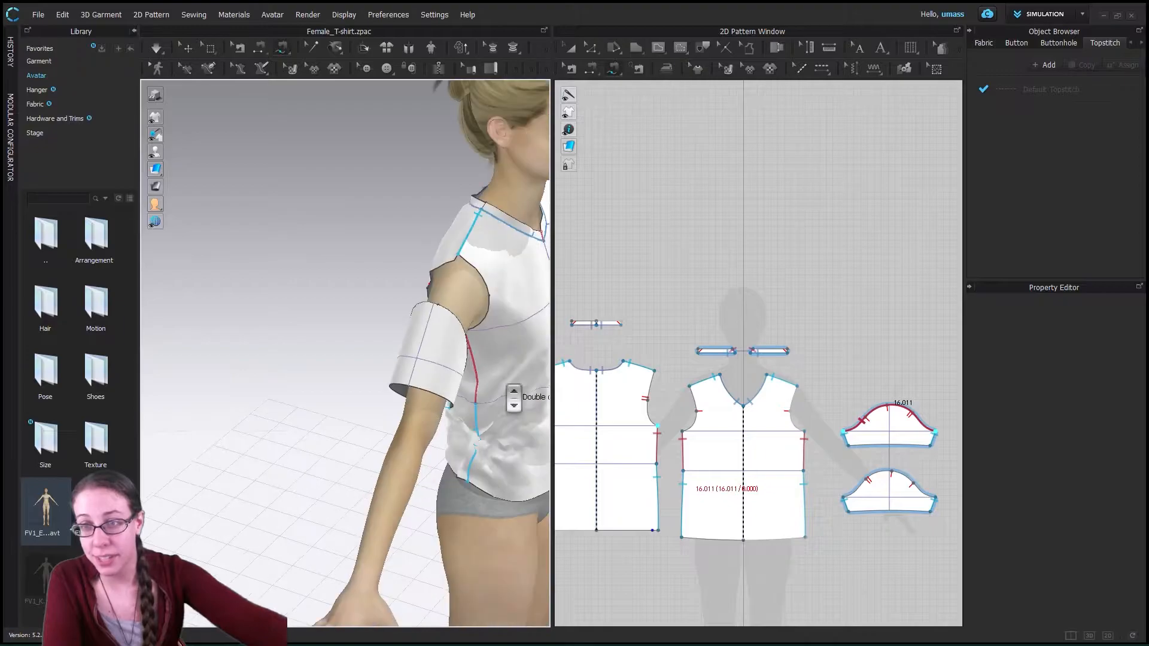
pyautogui.moveTo(500, 326); pyautogui.dragTo(428, 540, button='right')
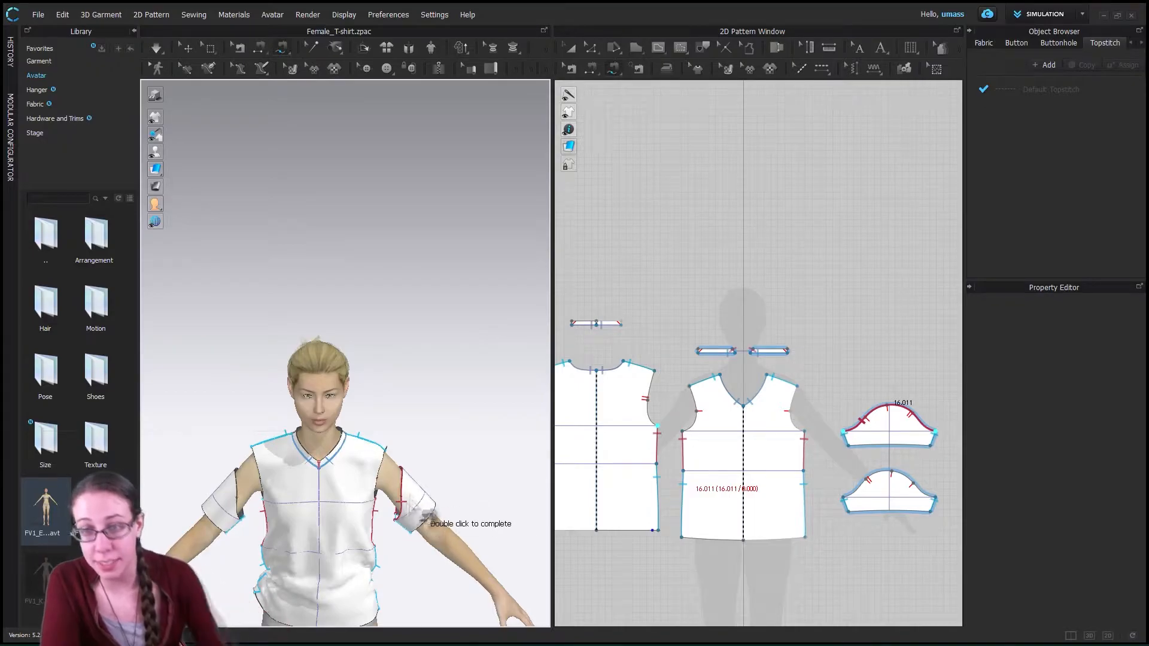
pyautogui.moveTo(418, 519); pyautogui.dragTo(321, 552, button='right')
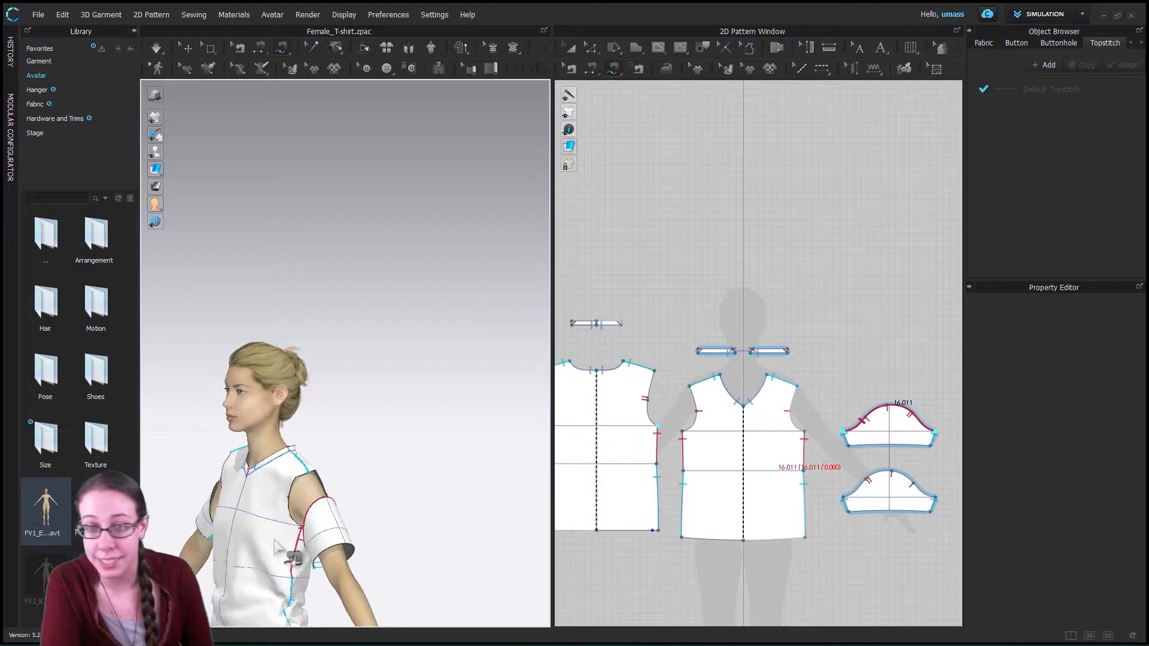
pyautogui.scroll(3, 304, 532)
pyautogui.scroll(-5, 277, 529)
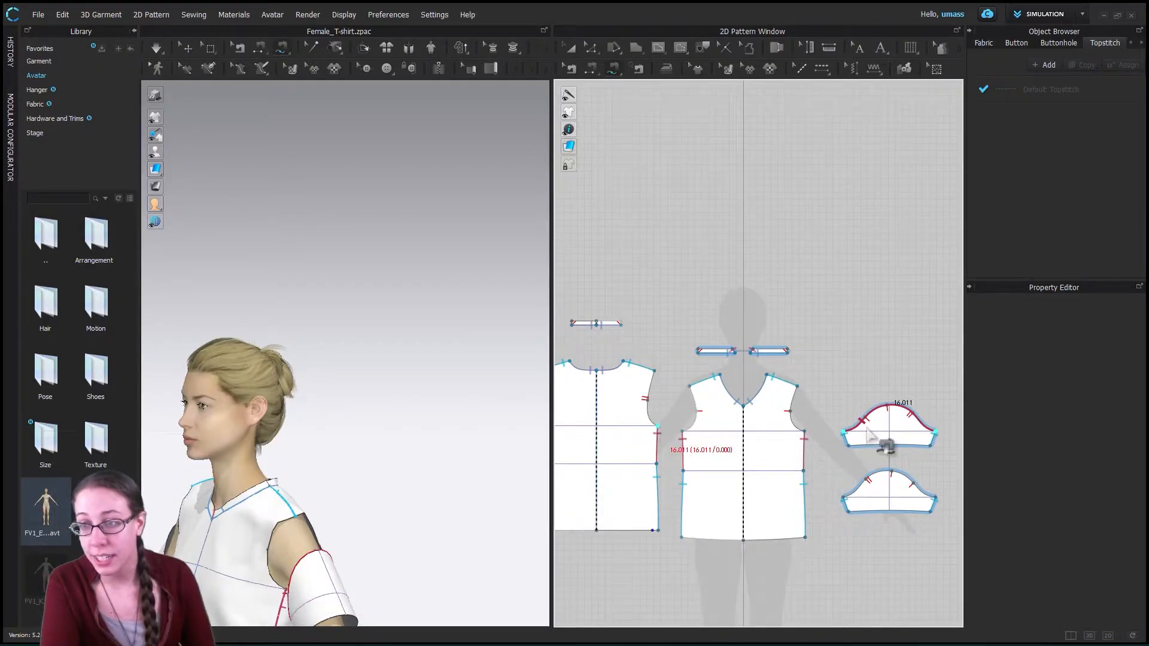
# - Cancel the pending sewing and retrace the upper sleeve's cap curve between its underarm corners with Free Sewing, about 16 in long
pyautogui.click(868, 429)
pyautogui.press('Return')
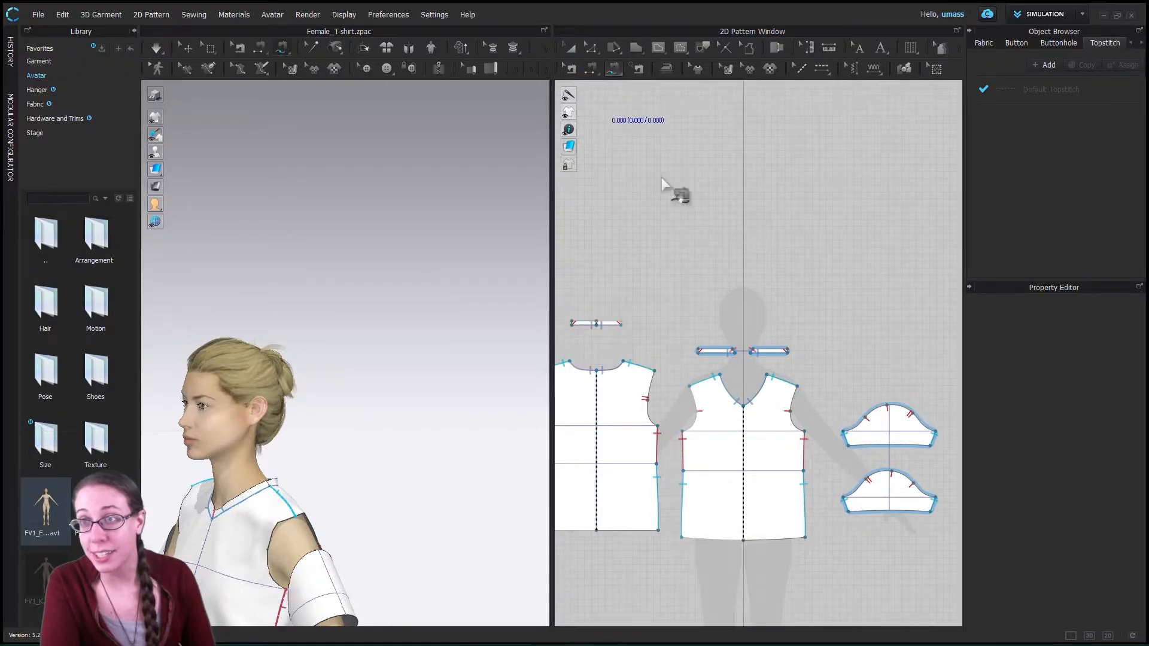
pyautogui.click(844, 432)
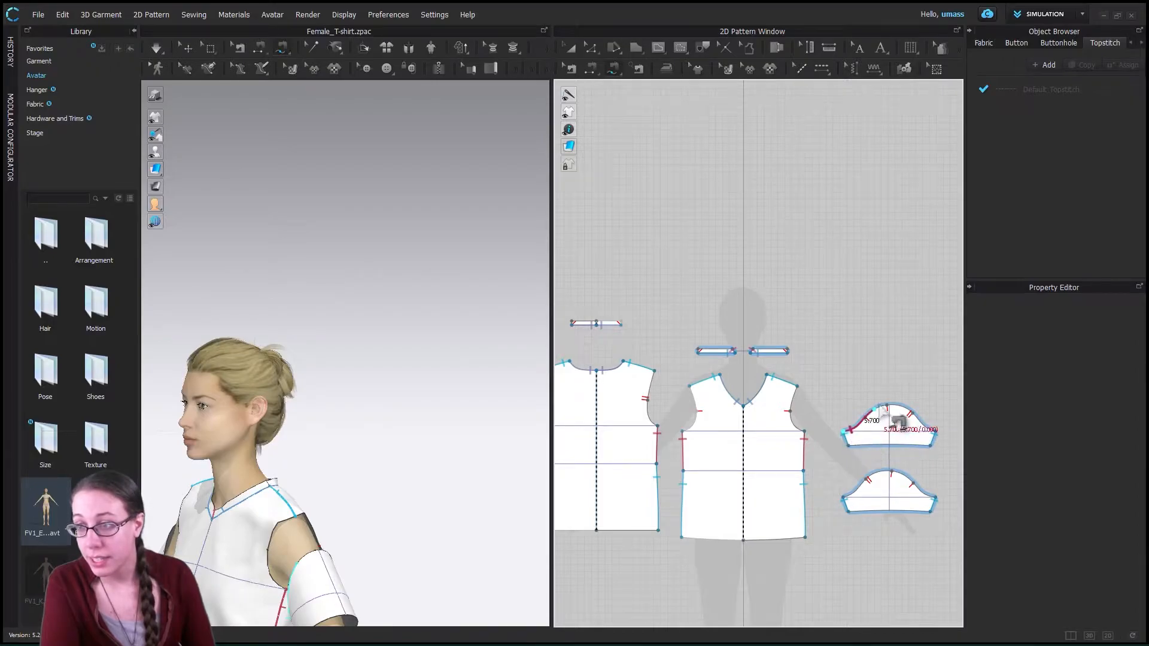
pyautogui.click(937, 439)
# - Try to trace the front piece's armhole from the underarm point to the shoulder point as the match for the sleeve cap
pyautogui.moveTo(320, 558); pyautogui.dragTo(373, 385, button='middle')
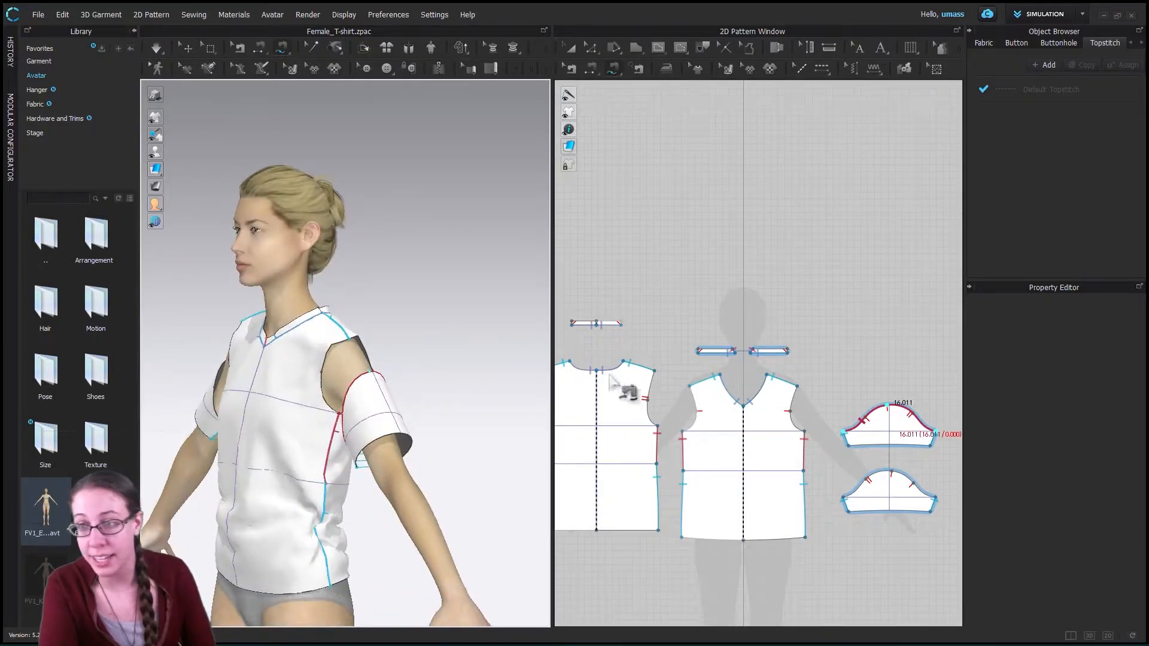
pyautogui.click(804, 432)
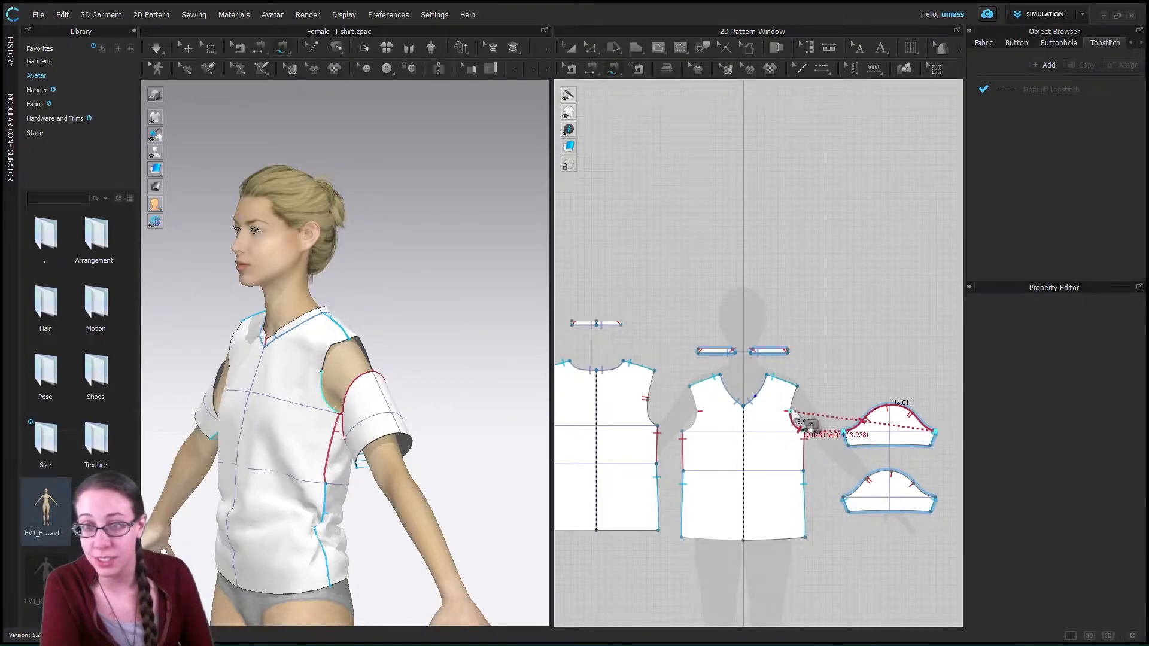
pyautogui.click(796, 387)
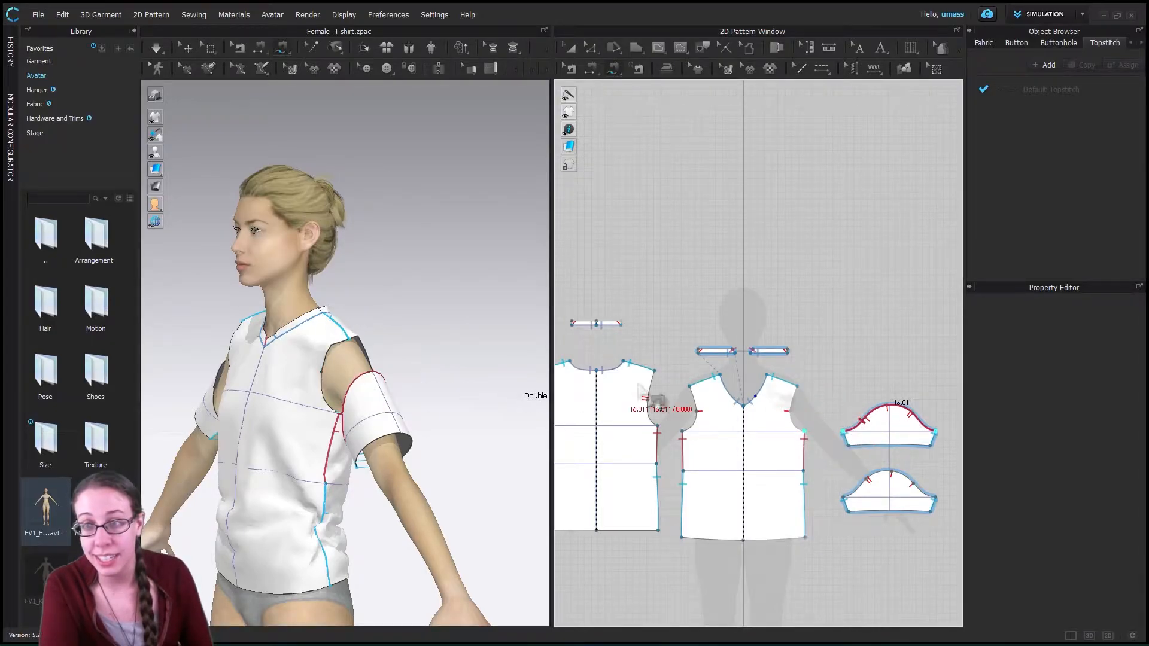
pyautogui.click(803, 432)
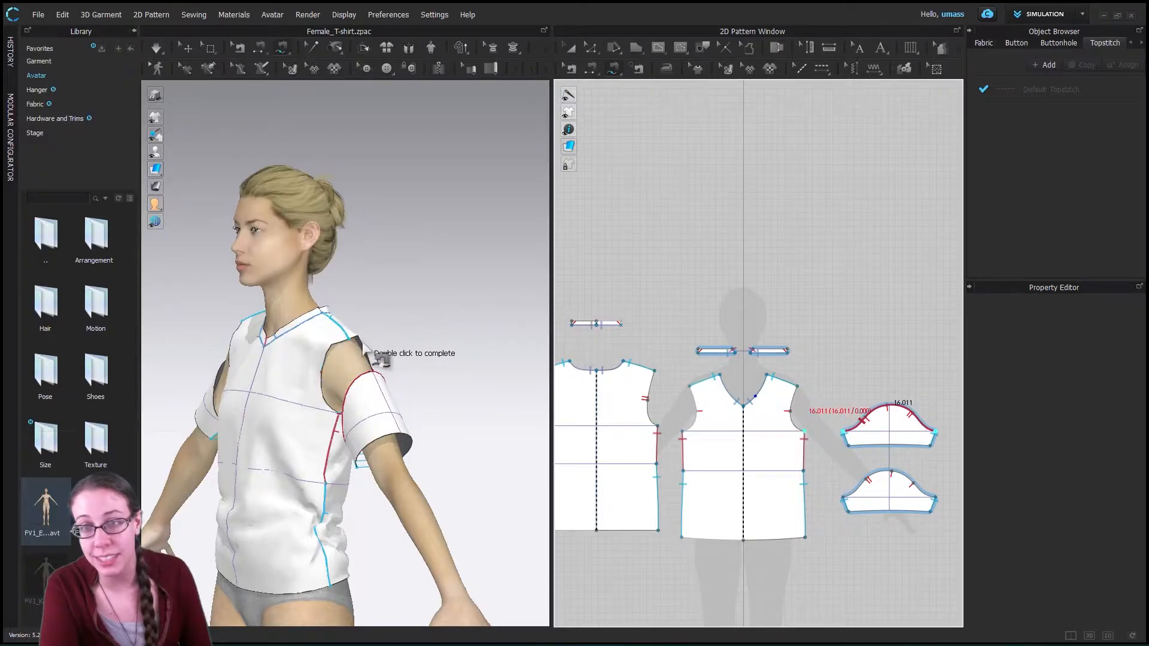
# - Examine the front and back armhole curves around the avatar's arm in relation to the sleeve cap
pyautogui.moveTo(383, 371); pyautogui.dragTo(257, 368, button='right')
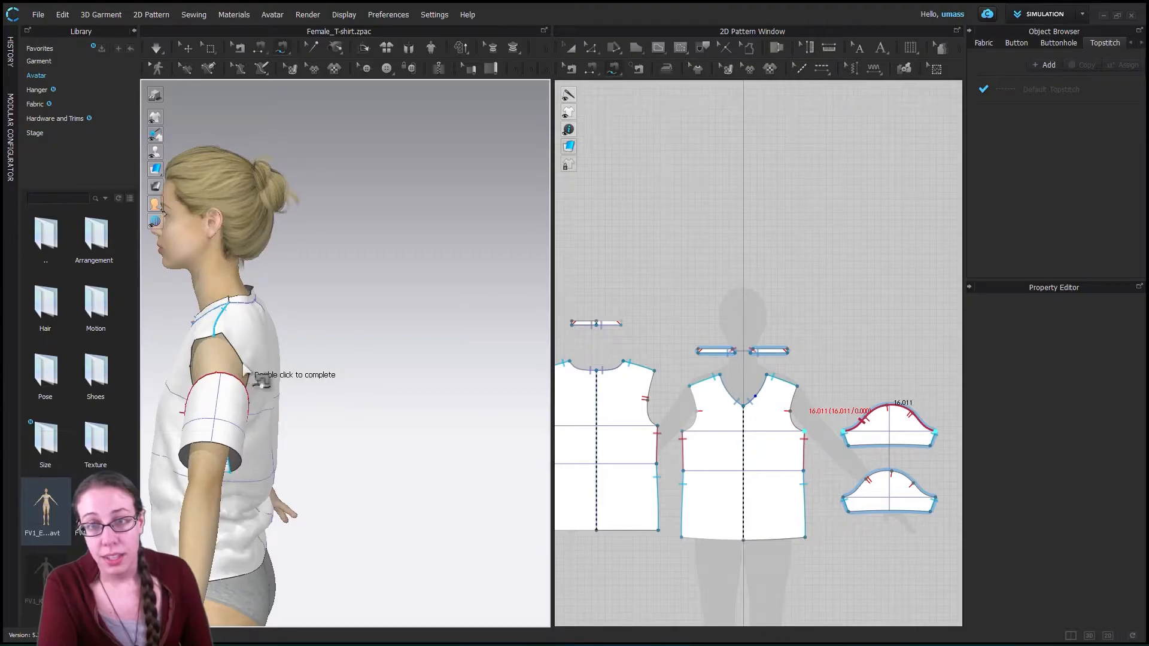
pyautogui.moveTo(366, 415); pyautogui.dragTo(356, 317, button='right')
pyautogui.click(355, 316)
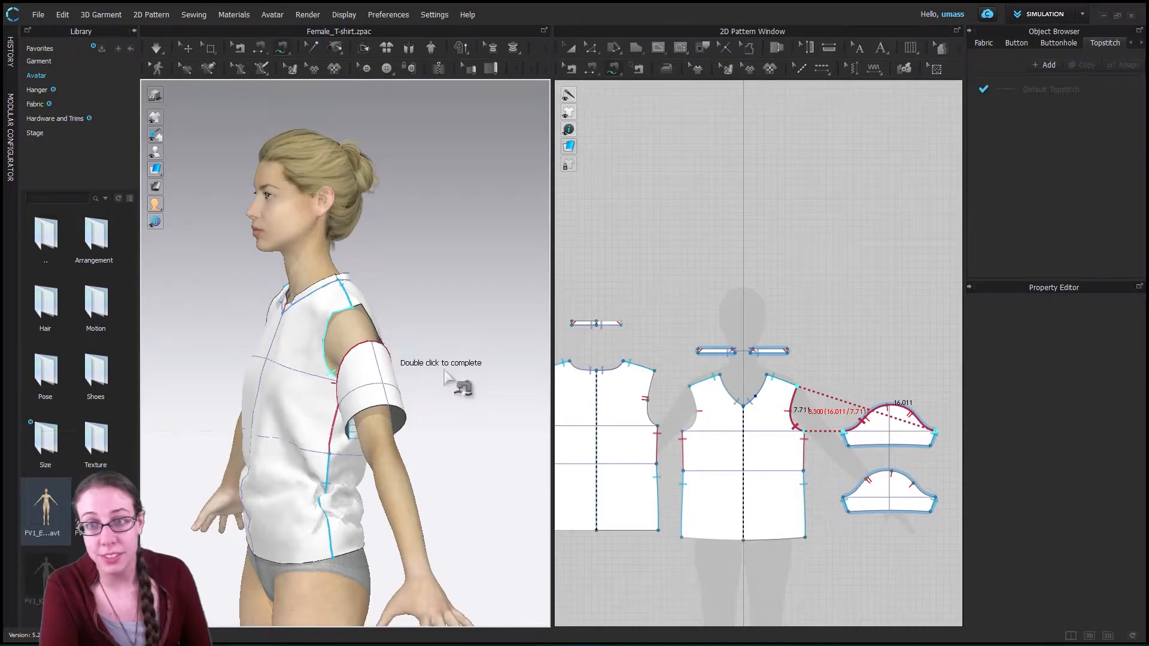
pyautogui.moveTo(428, 410)
pyautogui.mouseDown(button='right')
pyautogui.moveTo(379, 411)
pyautogui.moveTo(428, 428)
pyautogui.mouseUp(button='right')
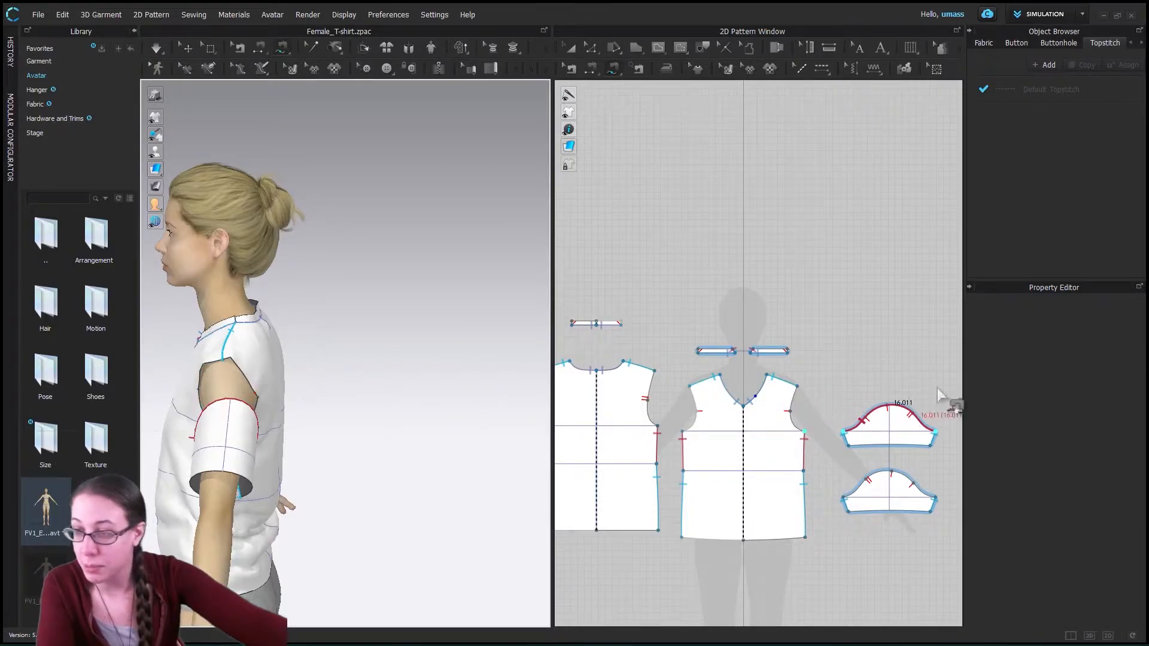
# - Undo the pending front piece sewing and retrace the upper sleeve's cap curve between its underarm corners, about 16 in long
pyautogui.click(801, 432)
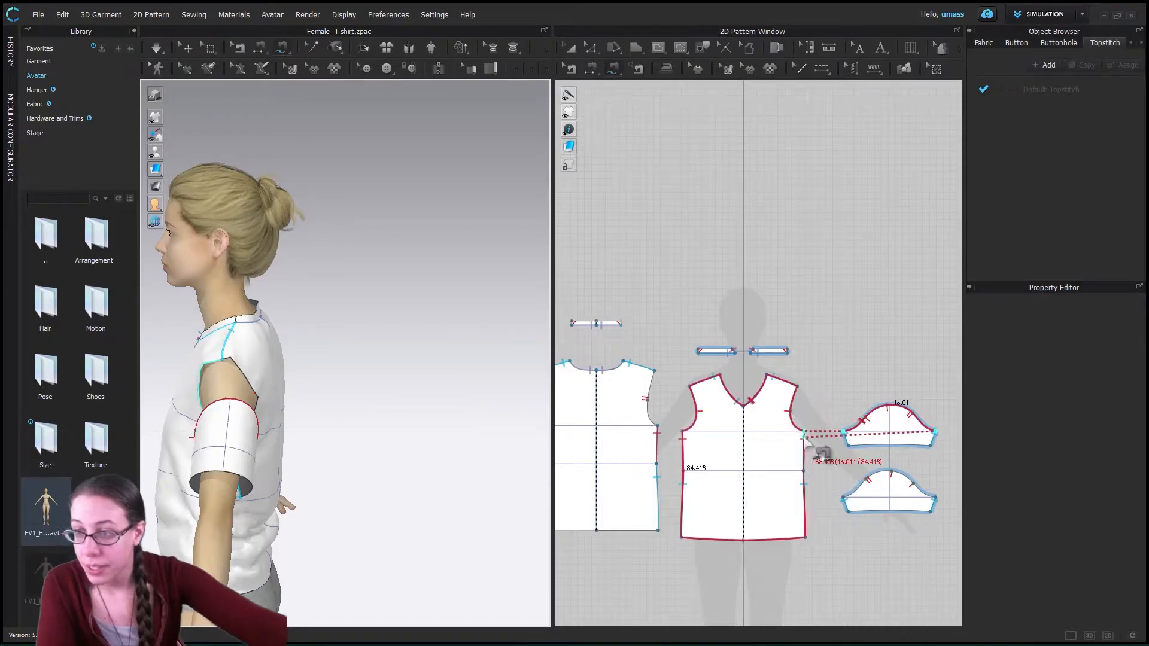
pyautogui.hotkey('ctrl', 'z')
pyautogui.hotkey('ctrl', 'z')
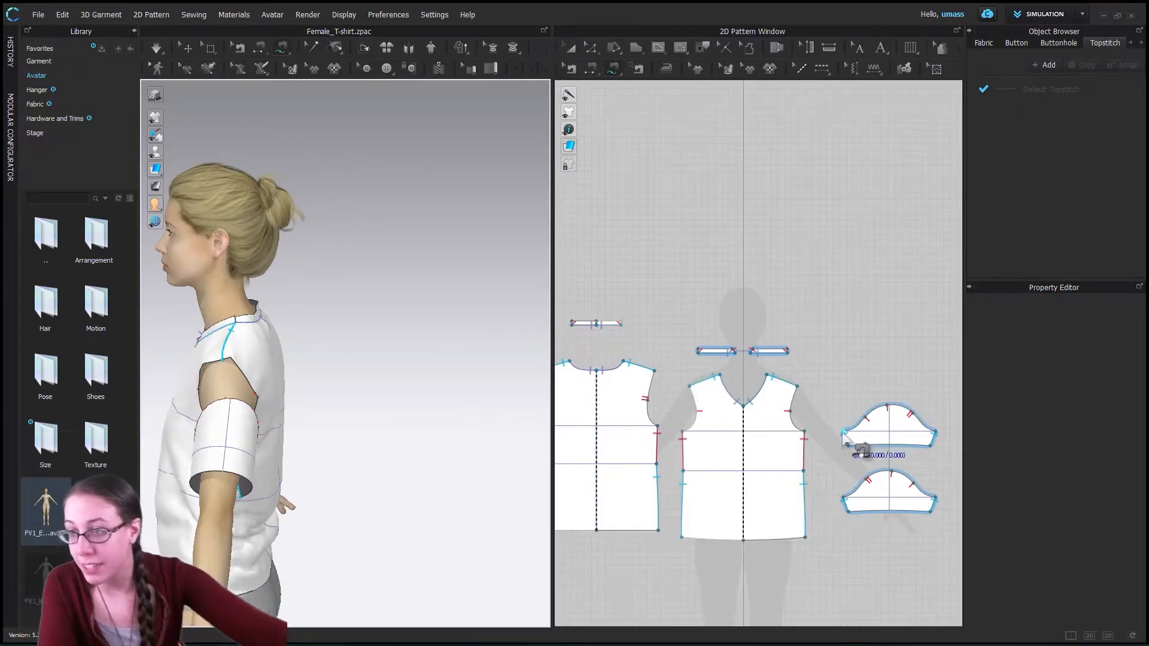
pyautogui.click(845, 433)
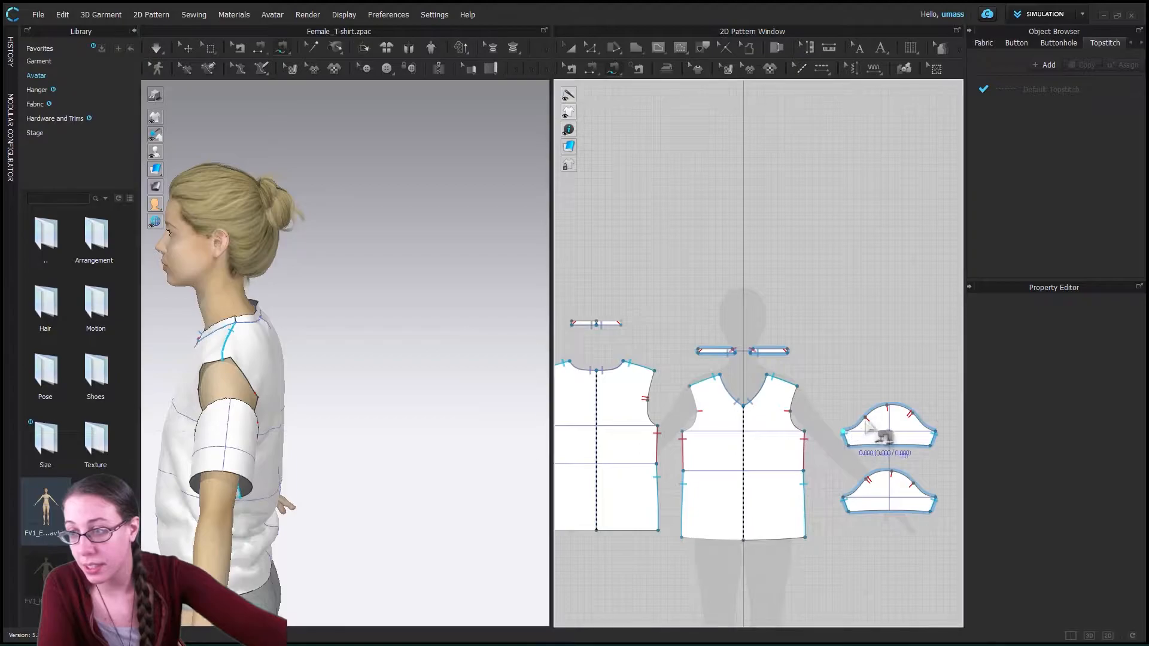
pyautogui.click(936, 433)
# - Trace the front armhole between its underarm and shoulder points, about 7.7 in long, as the first match for the sleeve cap
pyautogui.moveTo(328, 462); pyautogui.dragTo(426, 426, button='right')
pyautogui.click(445, 375)
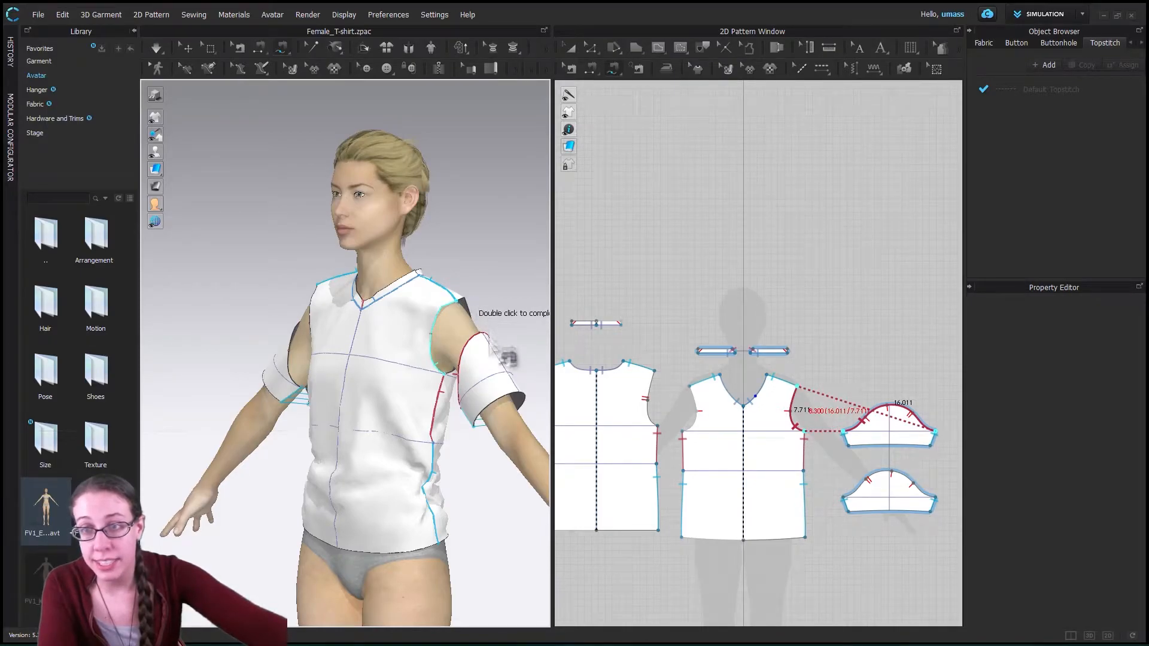
pyautogui.moveTo(489, 336); pyautogui.dragTo(412, 342, button='right')
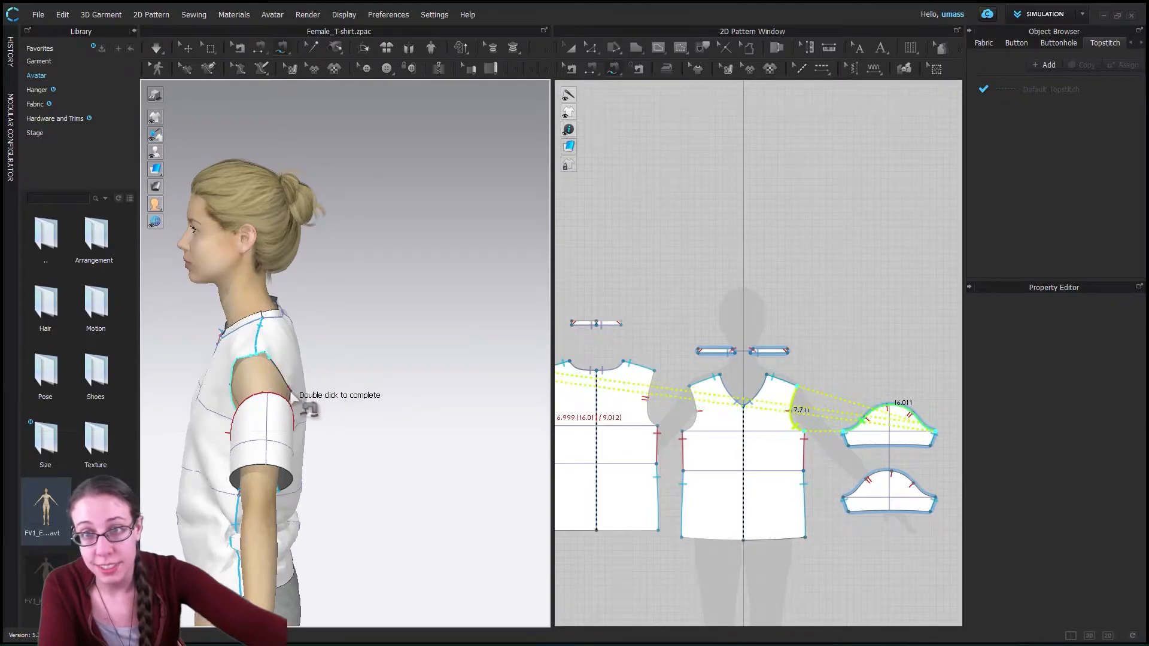
# - Trace the back armhole from the shoulder point to the underarm, about 8.7 in long, and complete the sleeve cap sewing
pyautogui.doubleClick(311, 416)
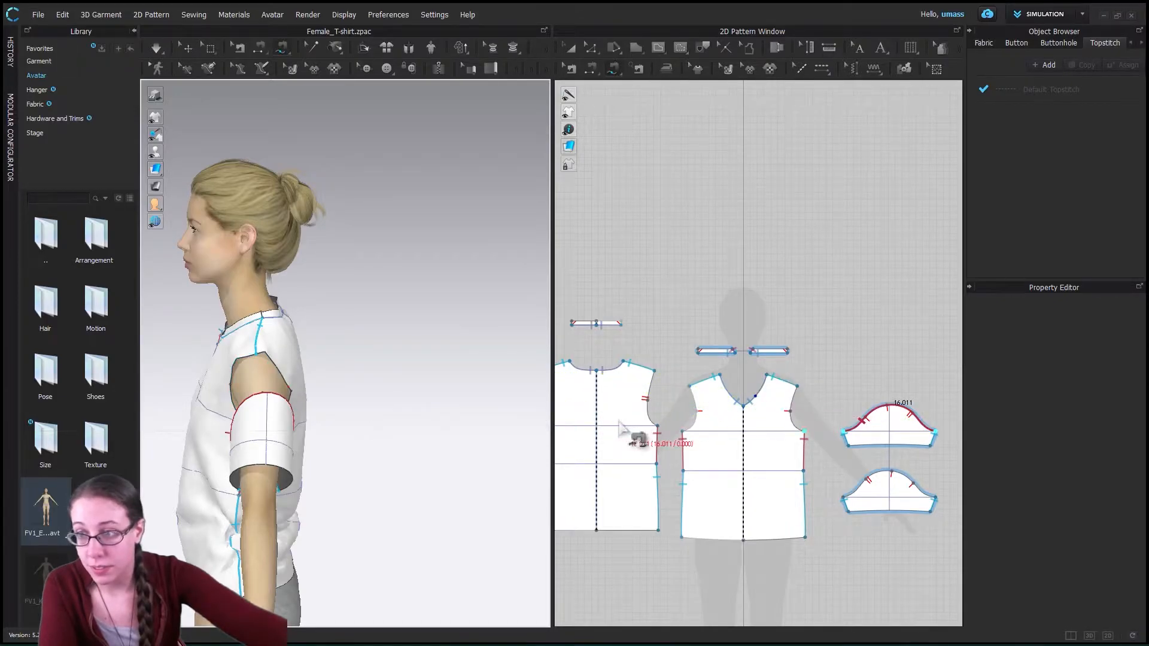
pyautogui.scroll(2, 633, 432)
pyautogui.scroll(-6, 634, 434)
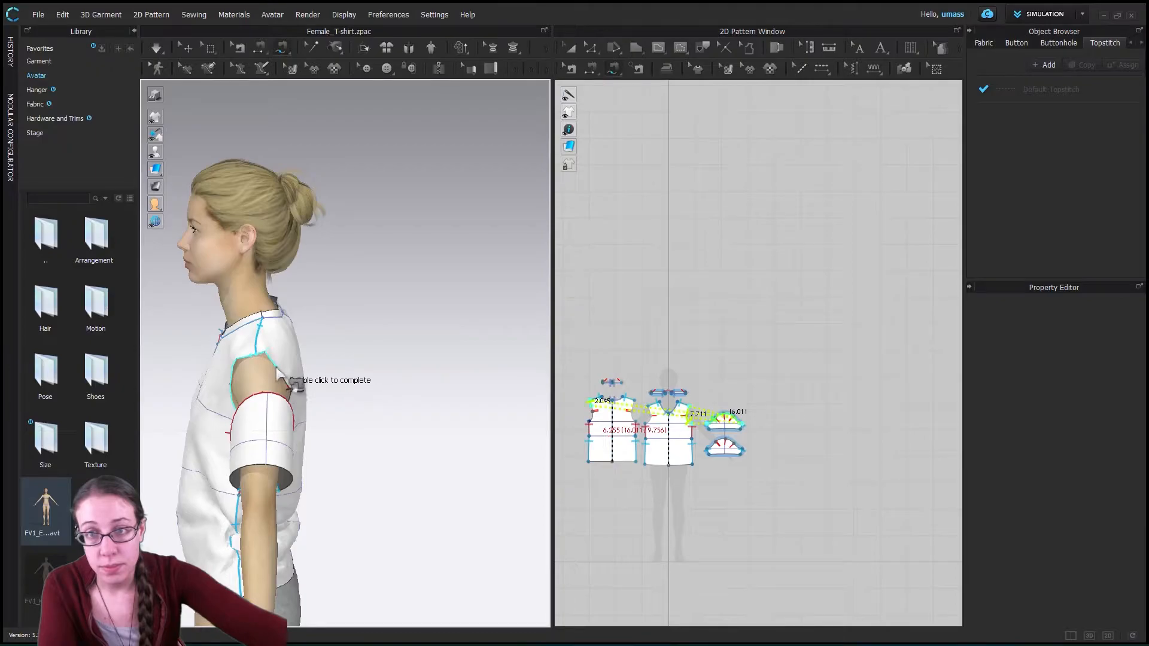
pyautogui.moveTo(410, 403); pyautogui.dragTo(312, 269, button='right')
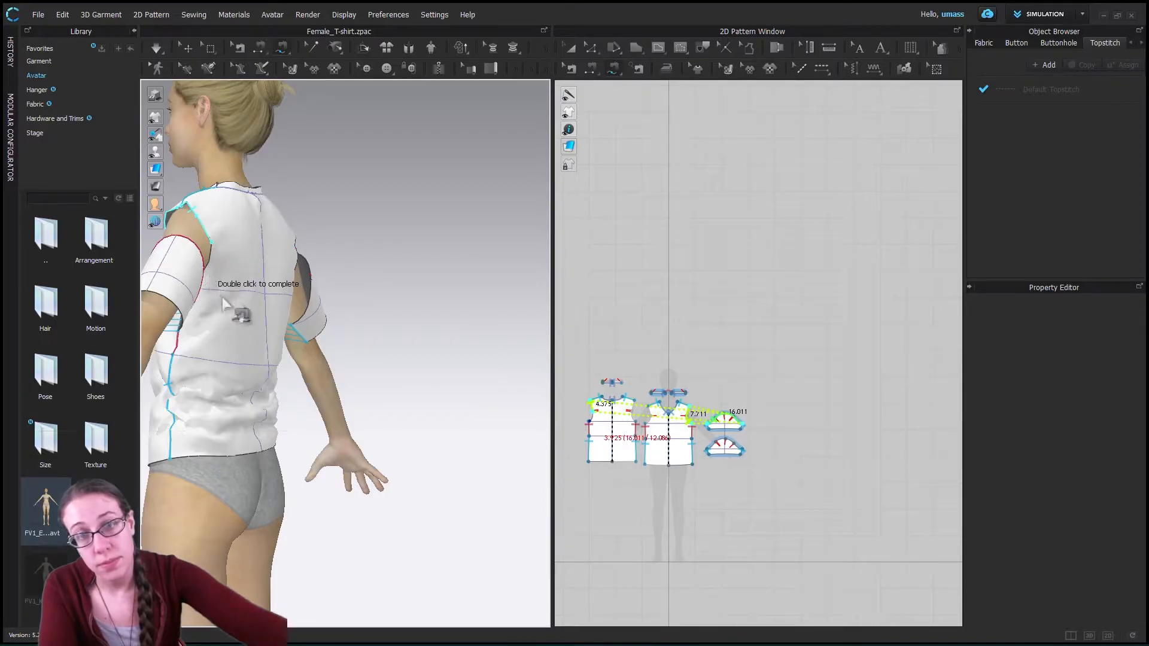
pyautogui.moveTo(236, 313); pyautogui.dragTo(252, 248, button='right')
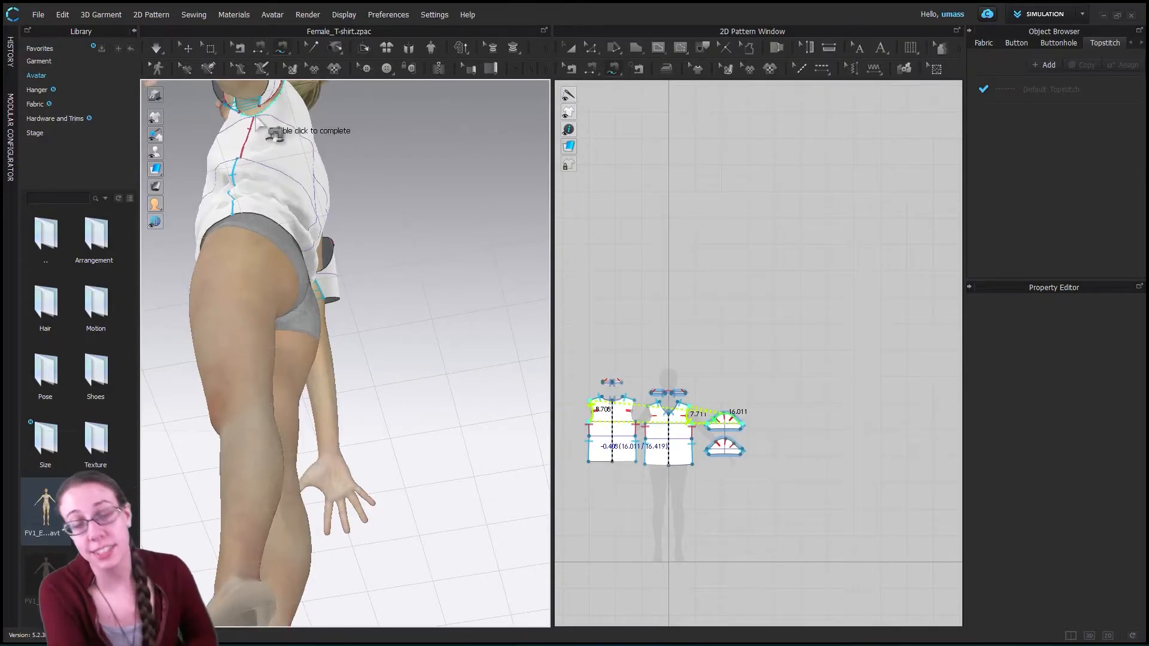
pyautogui.doubleClick(294, 165)
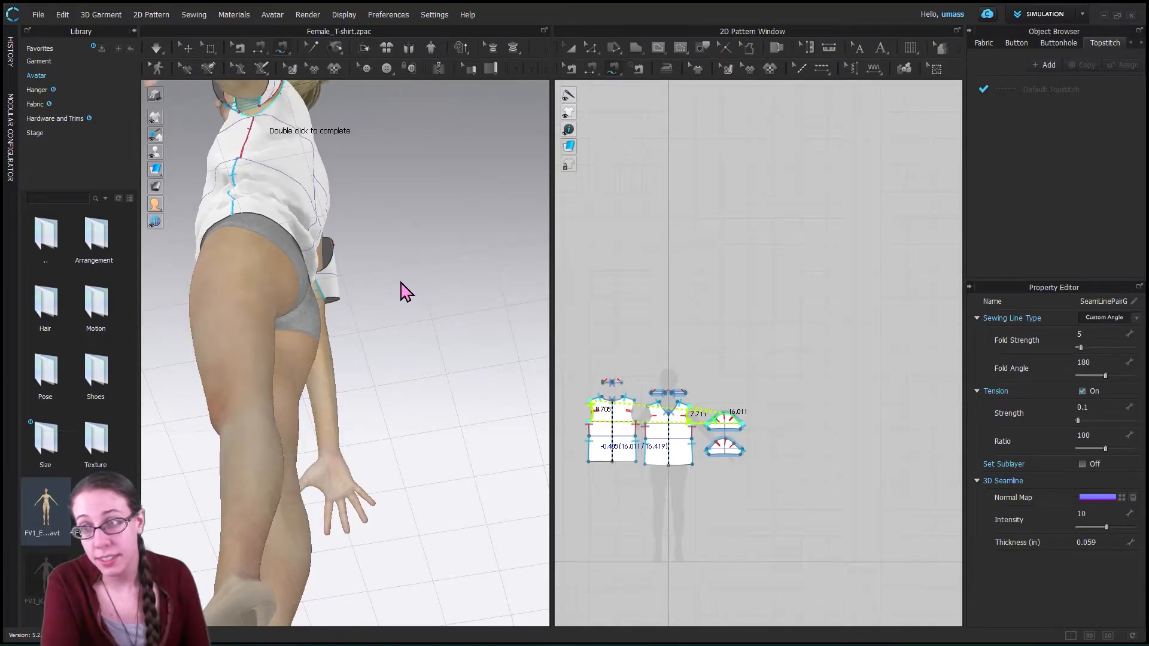
# - Examine the sewing lines joining the sleeve cap to the front and back armholes on the avatar
pyautogui.scroll(-2, 399, 283)
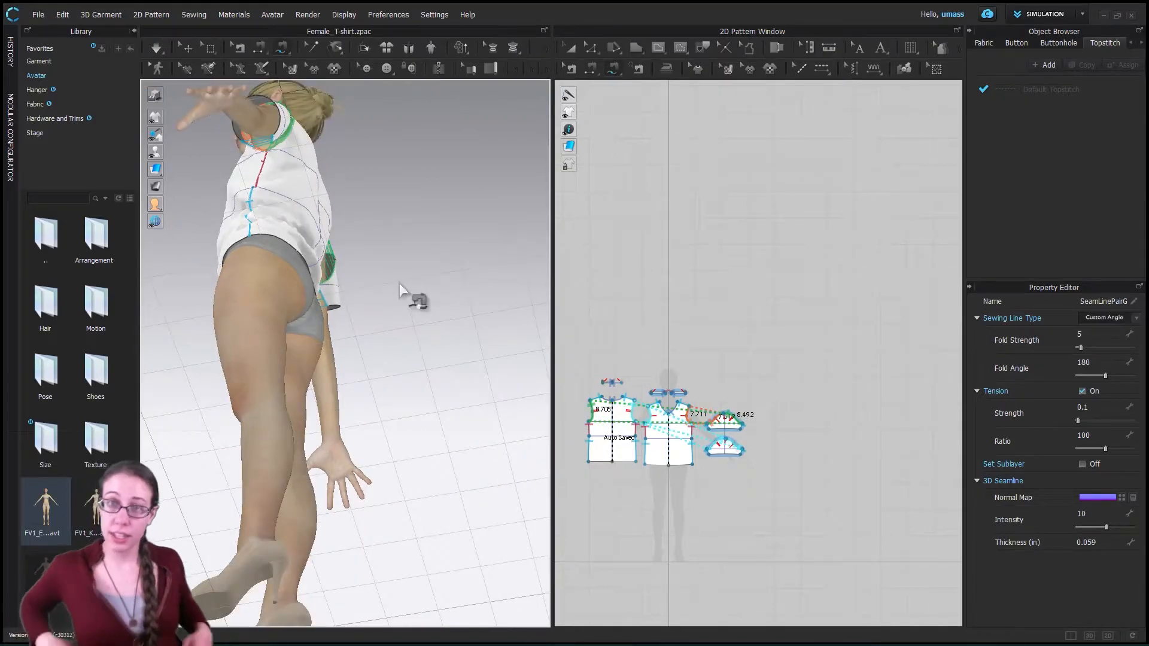
pyautogui.scroll(2, 372, 267)
pyautogui.scroll(-4, 379, 264)
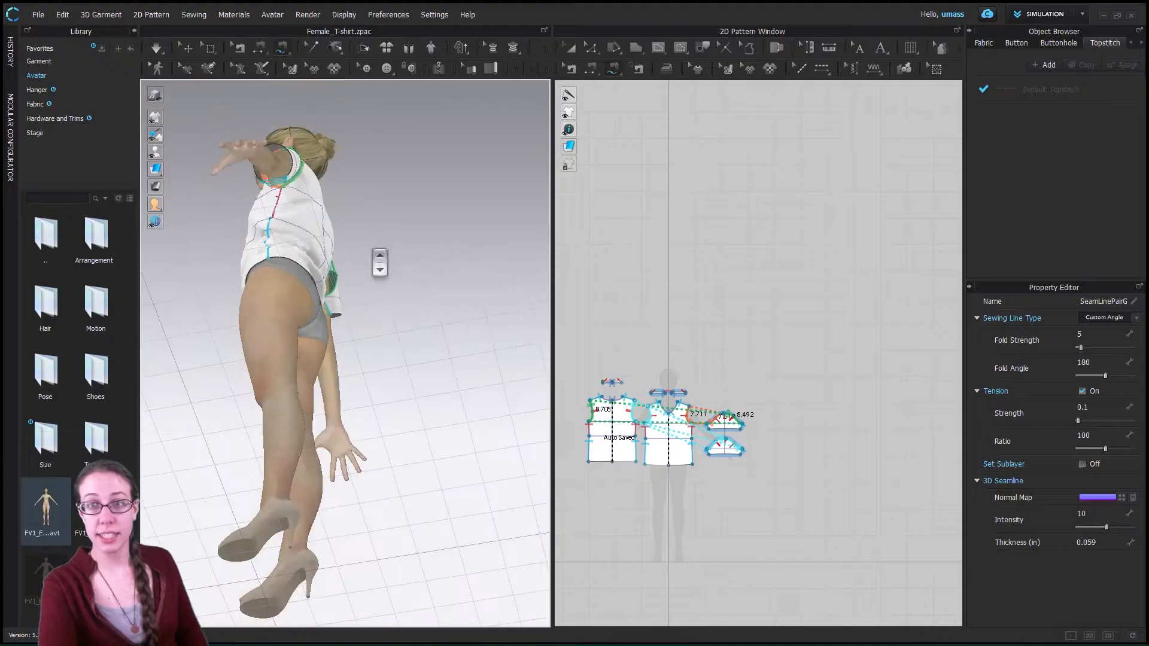
pyautogui.moveTo(419, 228); pyautogui.dragTo(413, 334, button='right')
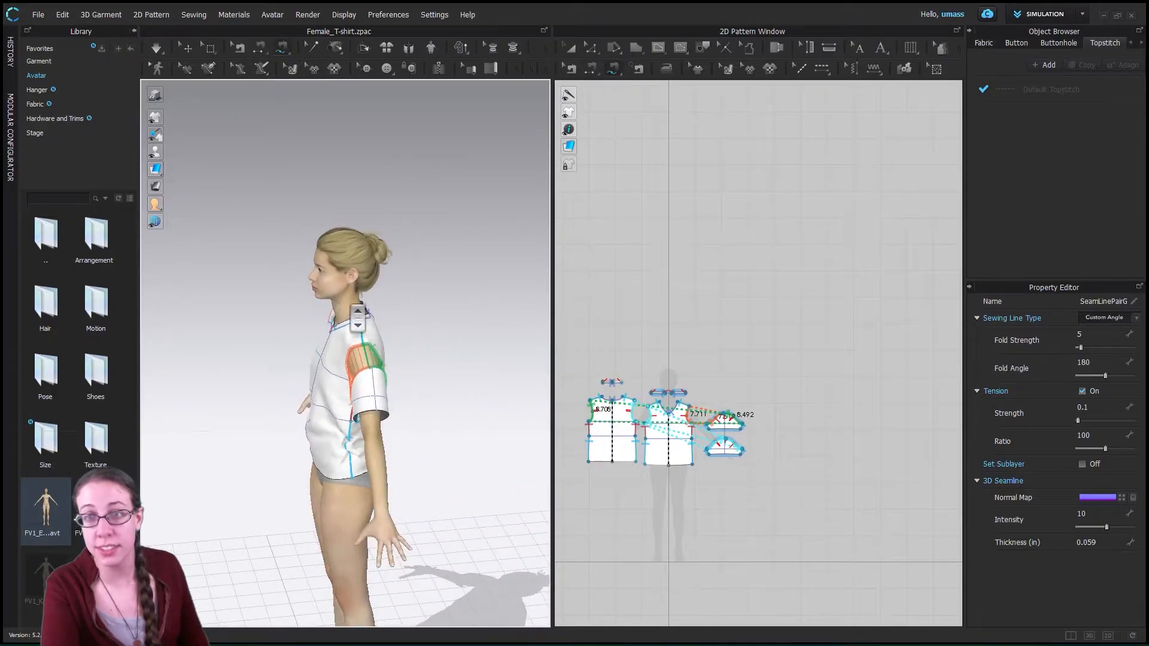
pyautogui.scroll(-3, 362, 318)
pyautogui.scroll(4, 362, 317)
pyautogui.scroll(3, 361, 318)
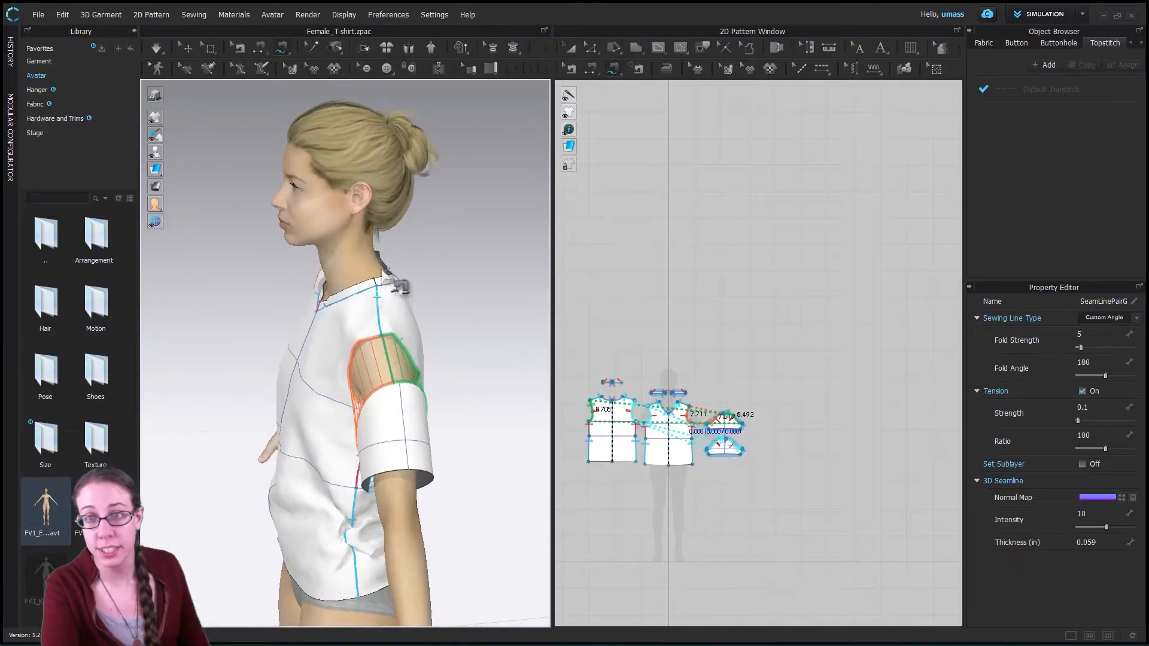
pyautogui.scroll(2, 398, 287)
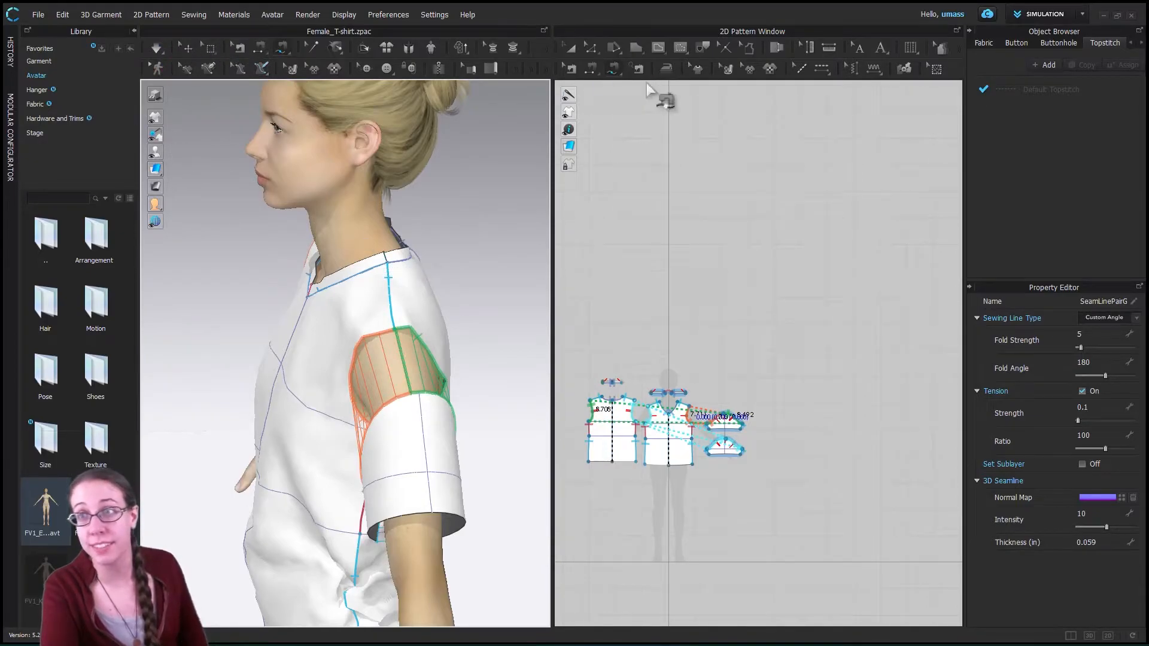
# - Try to sew the front neckband's short outer end with Segment Sewing by picking its match at the avatar's neck
pyautogui.click(596, 75)
pyautogui.scroll(6, 670, 381)
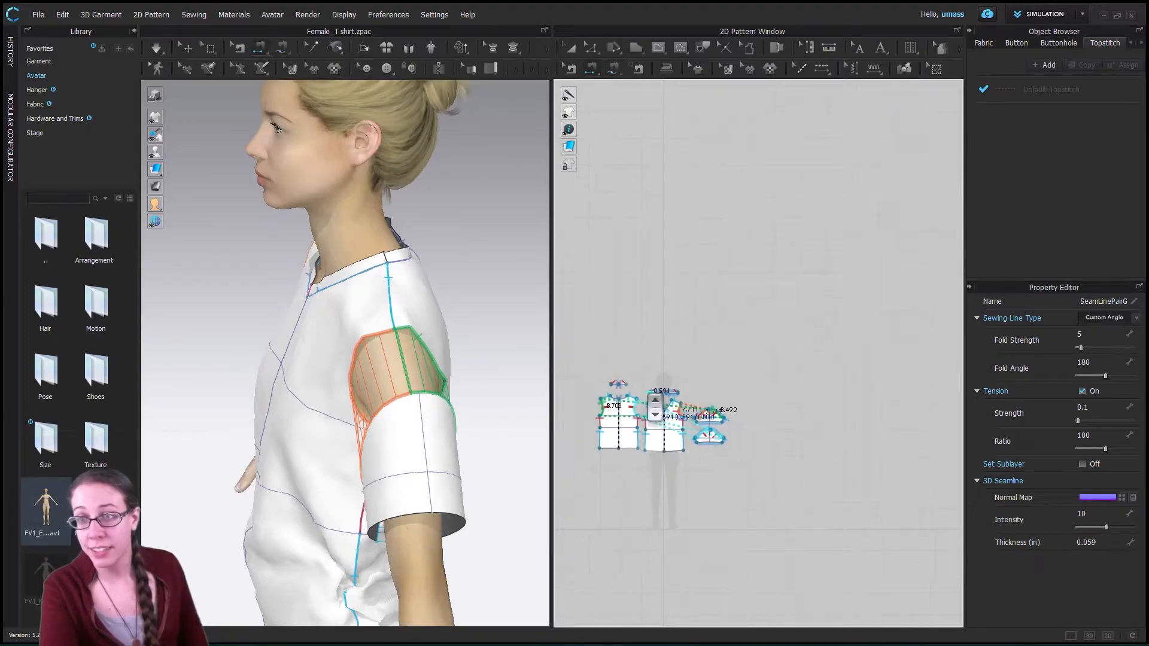
pyautogui.scroll(-6, 708, 411)
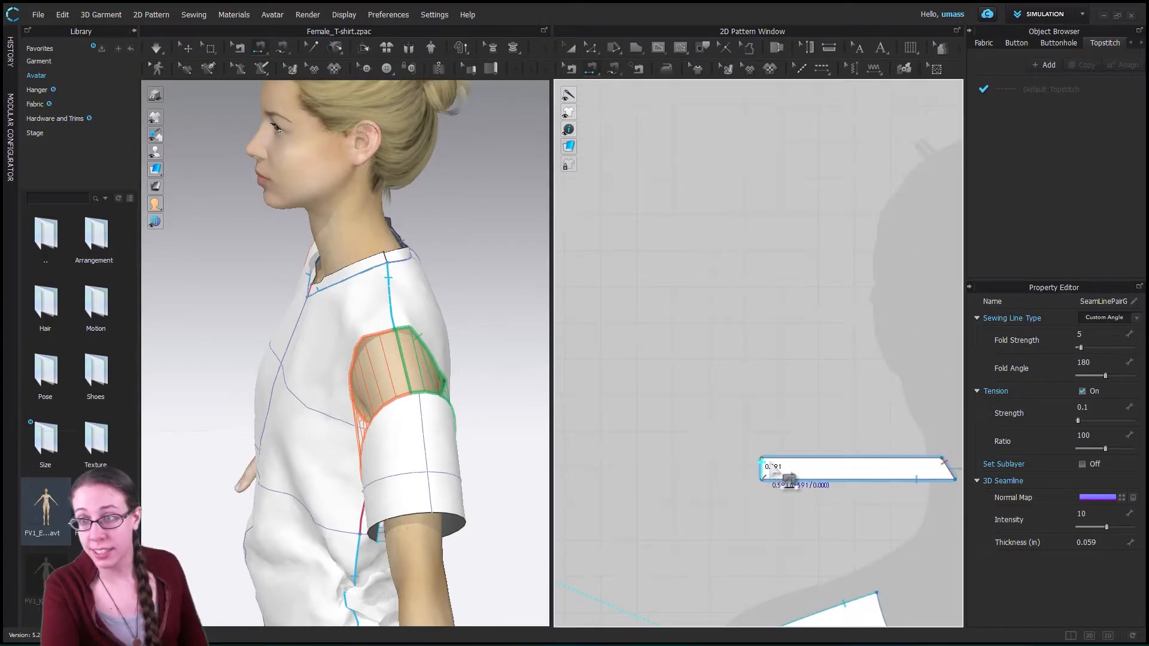
pyautogui.scroll(-3, 914, 488)
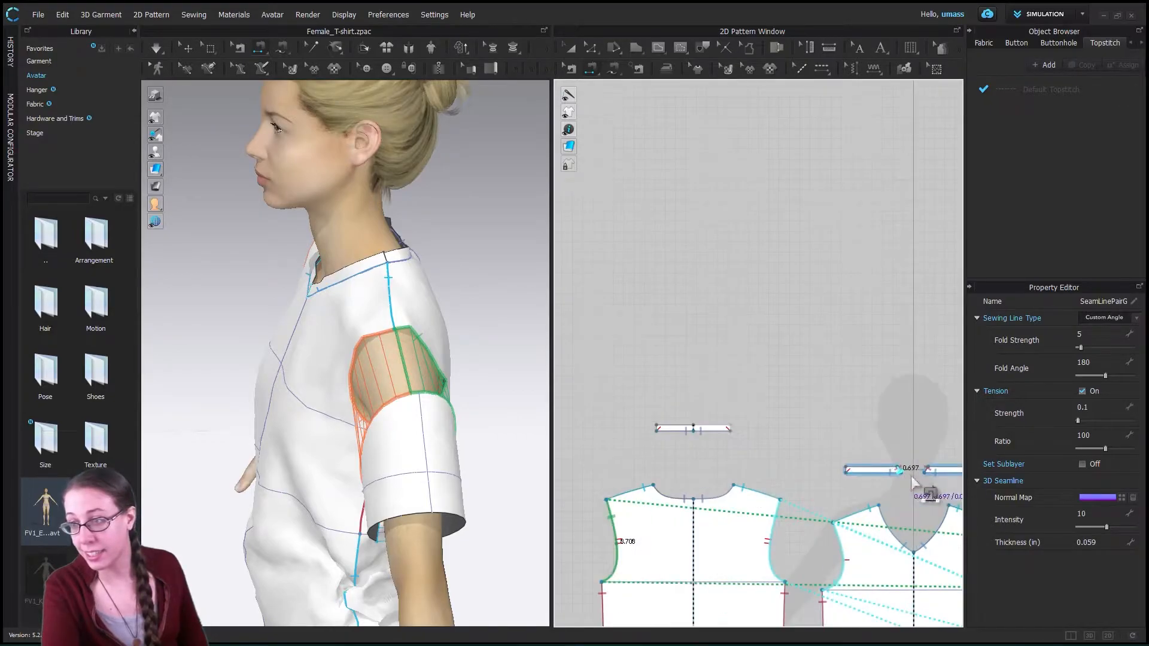
pyautogui.moveTo(950, 488); pyautogui.dragTo(846, 479, button='middle')
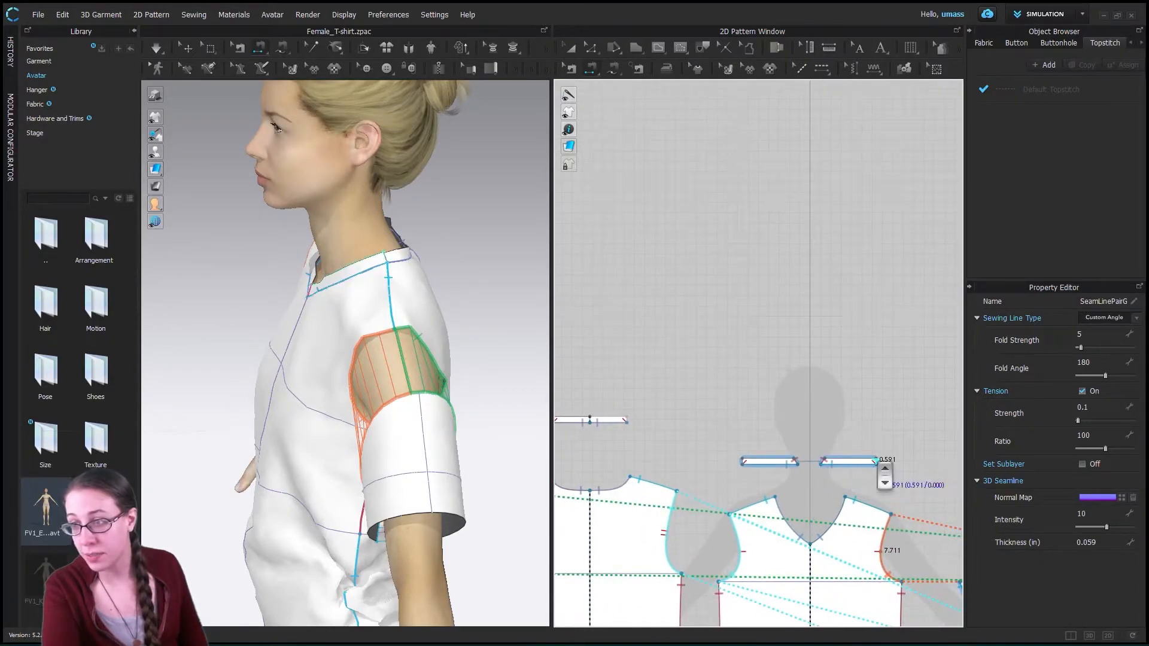
pyautogui.scroll(4, 880, 464)
pyautogui.click(875, 463)
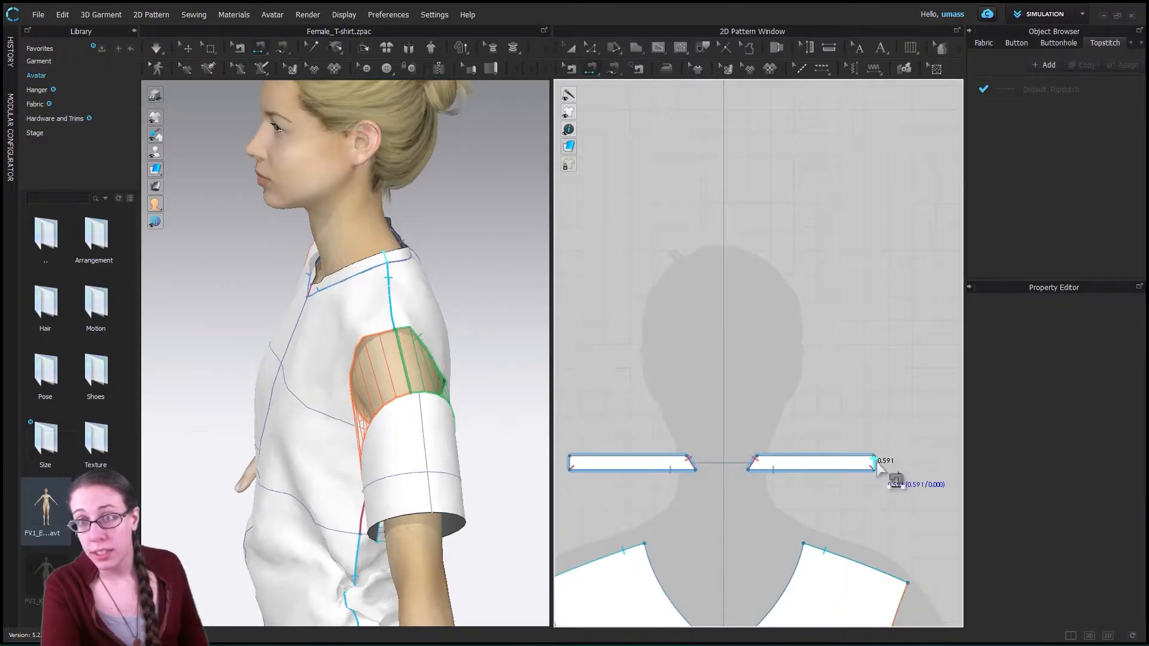
pyautogui.scroll(-2, 747, 434)
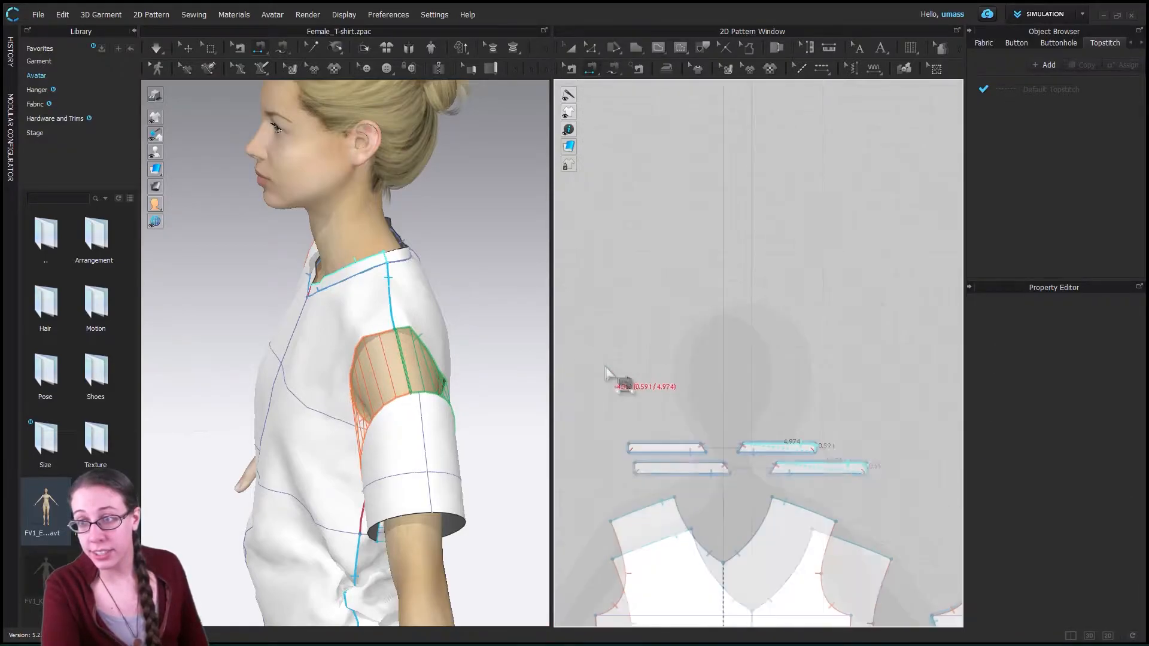
pyautogui.scroll(-5, 605, 366)
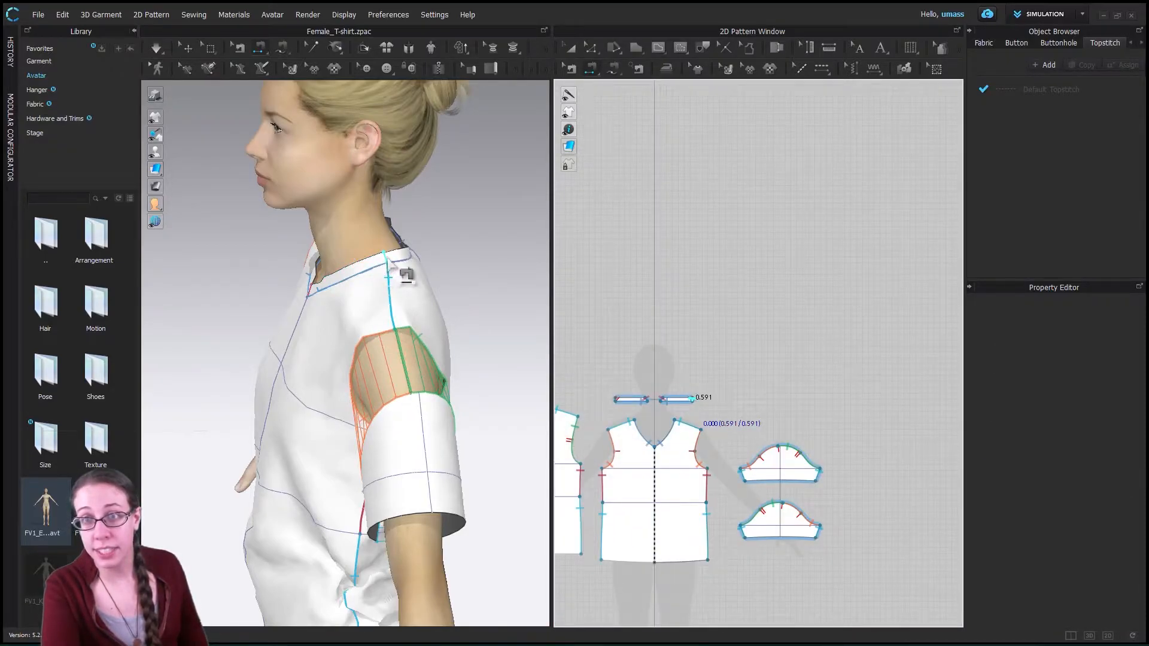
pyautogui.scroll(2, 400, 272)
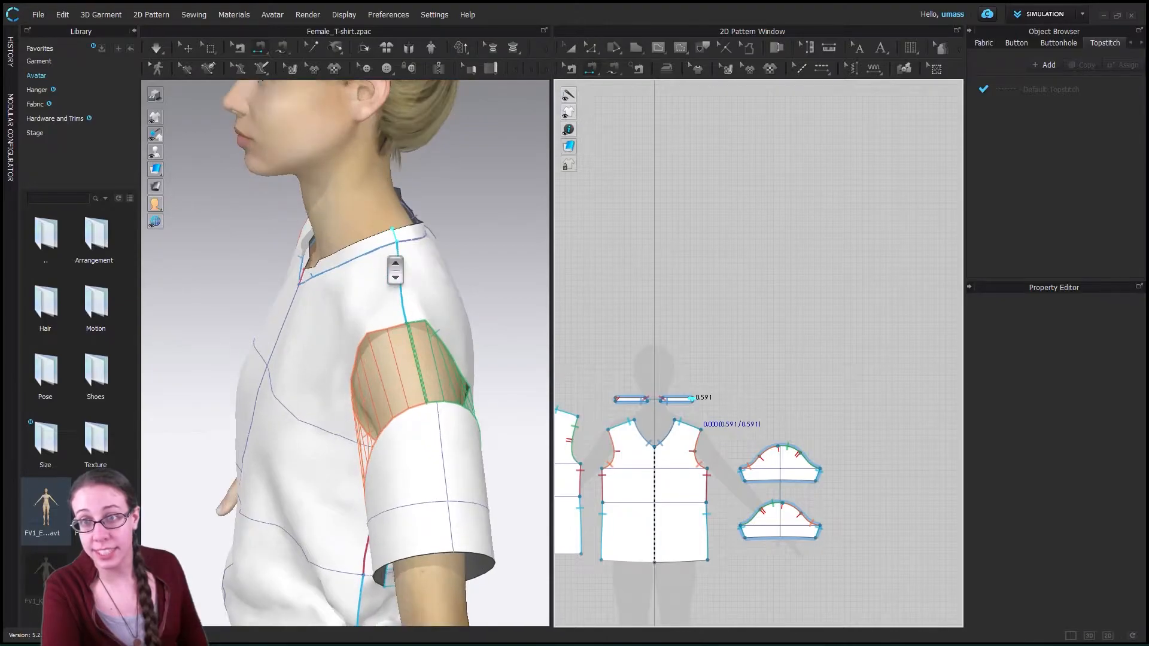
pyautogui.click(395, 237)
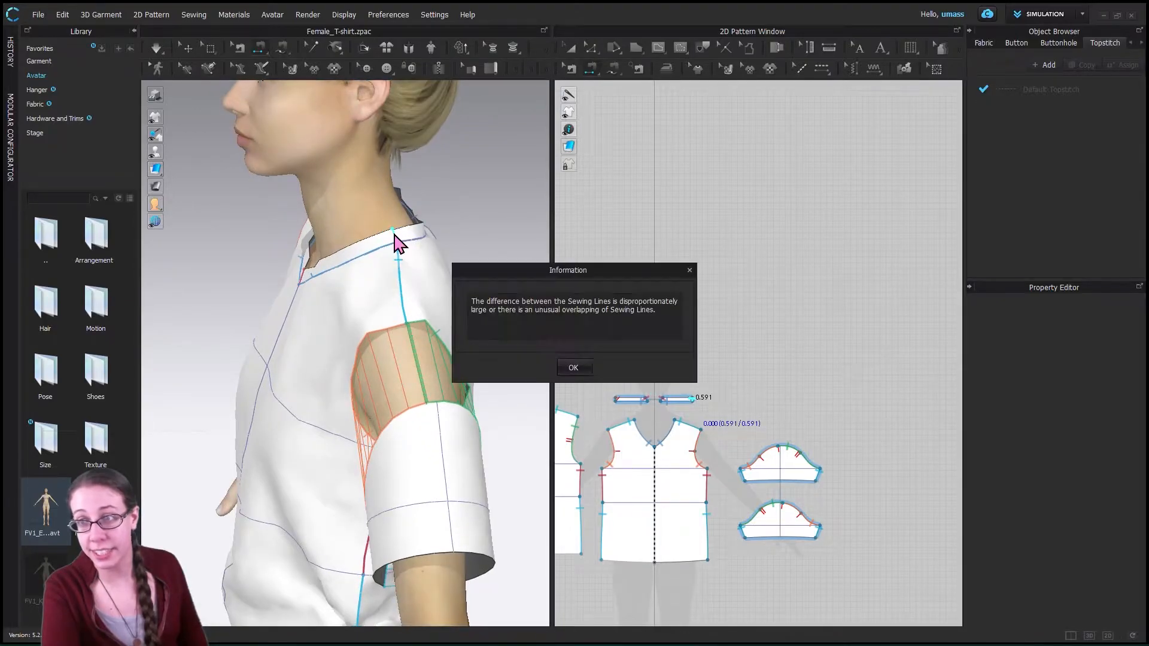
pyautogui.click(573, 368)
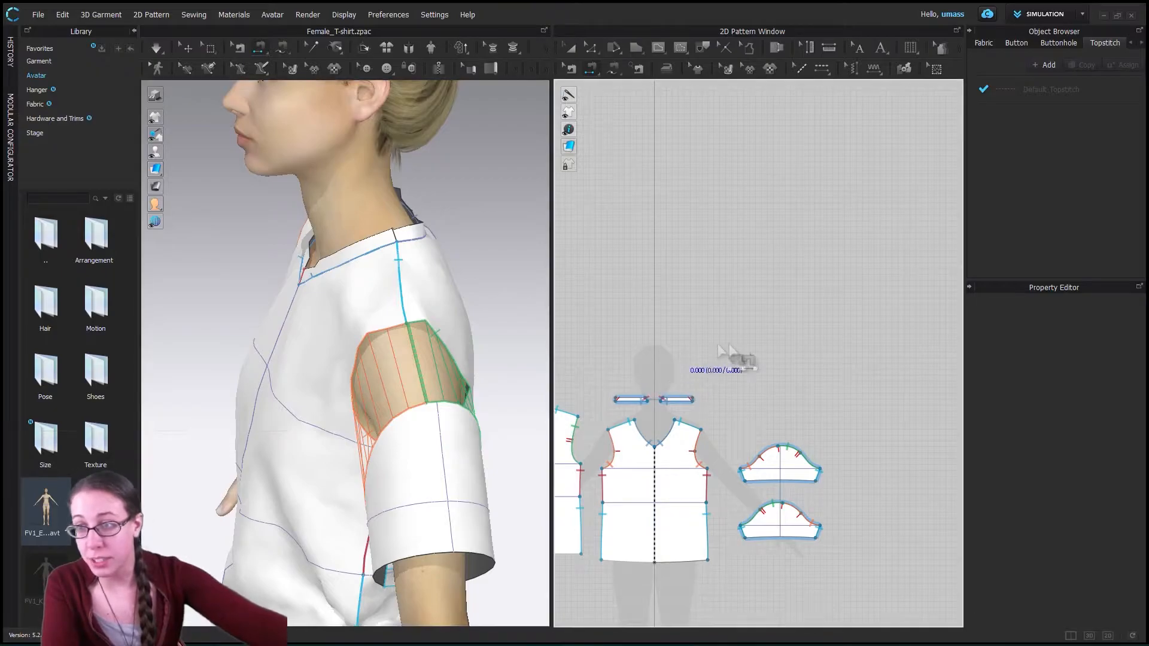
# - Sew the front neckband's short outer end to the matching short end of the back neckband with Segment Sewing
pyautogui.click(694, 401)
pyautogui.moveTo(671, 336); pyautogui.dragTo(820, 326, button='middle')
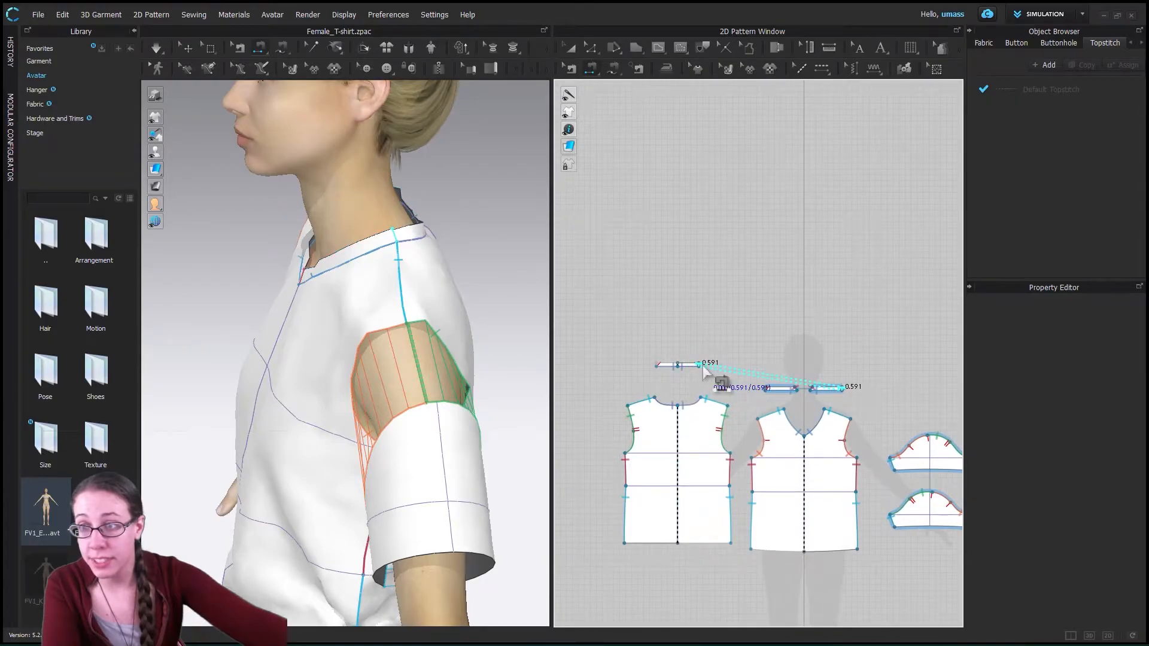
pyautogui.click(655, 370)
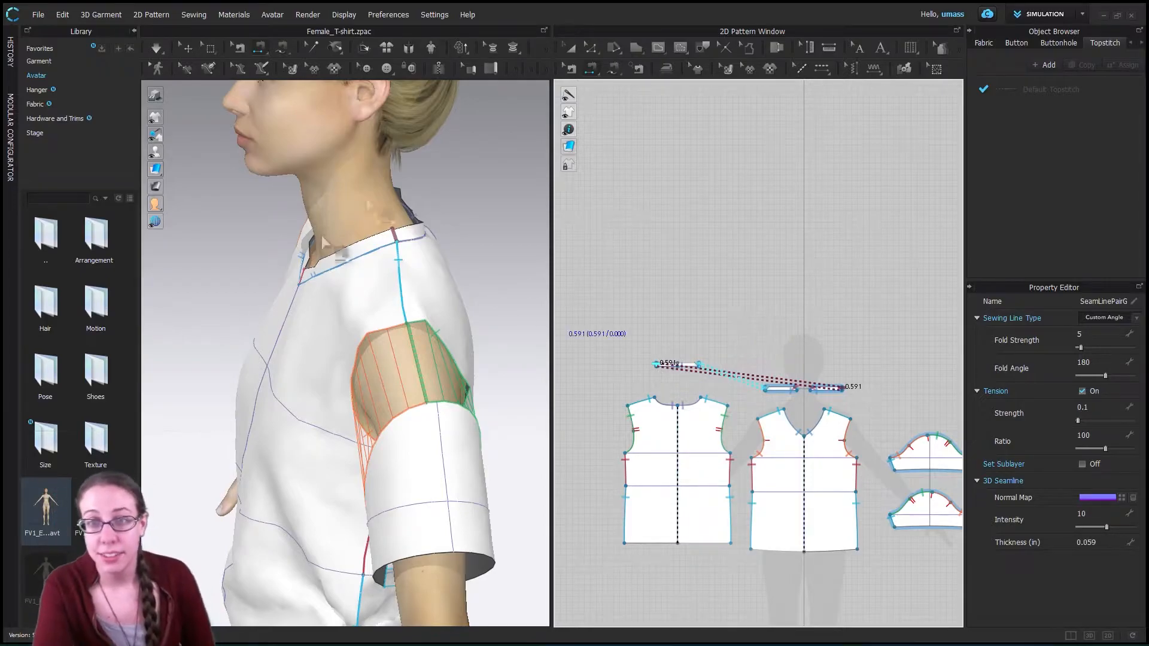
# - Start the simulation so the sewn T-shirt drapes on the avatar, seen from the front
pyautogui.scroll(1, 379, 374)
pyautogui.scroll(-5, 378, 374)
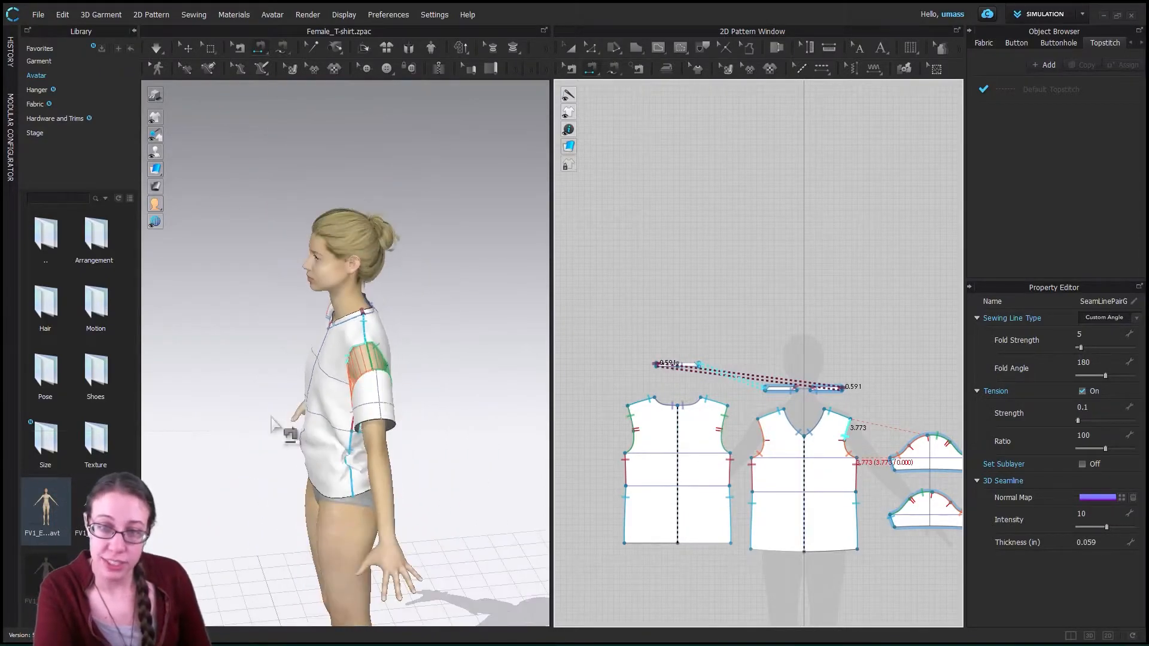
pyautogui.moveTo(276, 431); pyautogui.dragTo(332, 361, button='right')
pyautogui.click(162, 46)
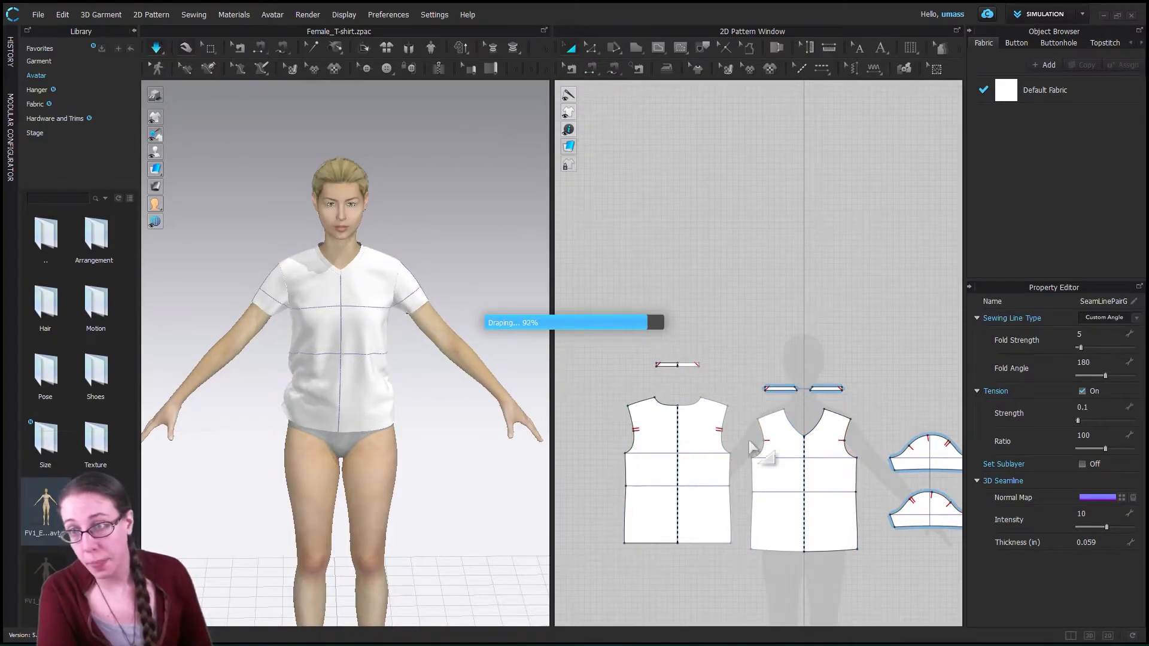
# - Widen the 2D pattern area and stop the simulation
pyautogui.scroll(3, 736, 461)
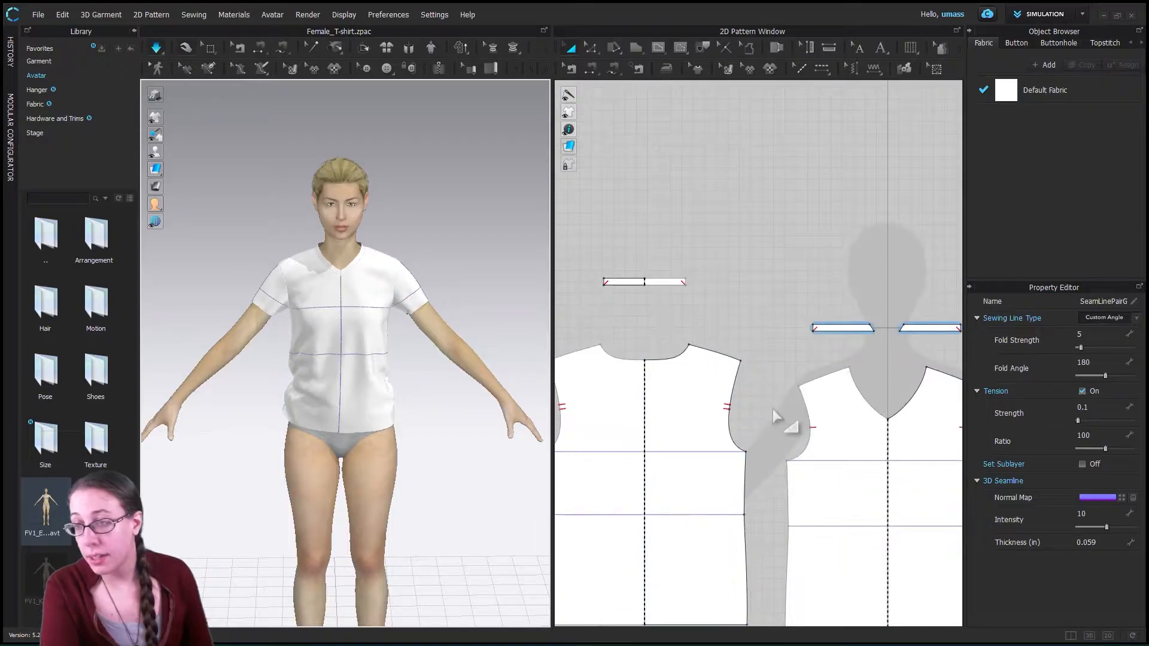
pyautogui.moveTo(811, 401); pyautogui.dragTo(863, 314, button='right')
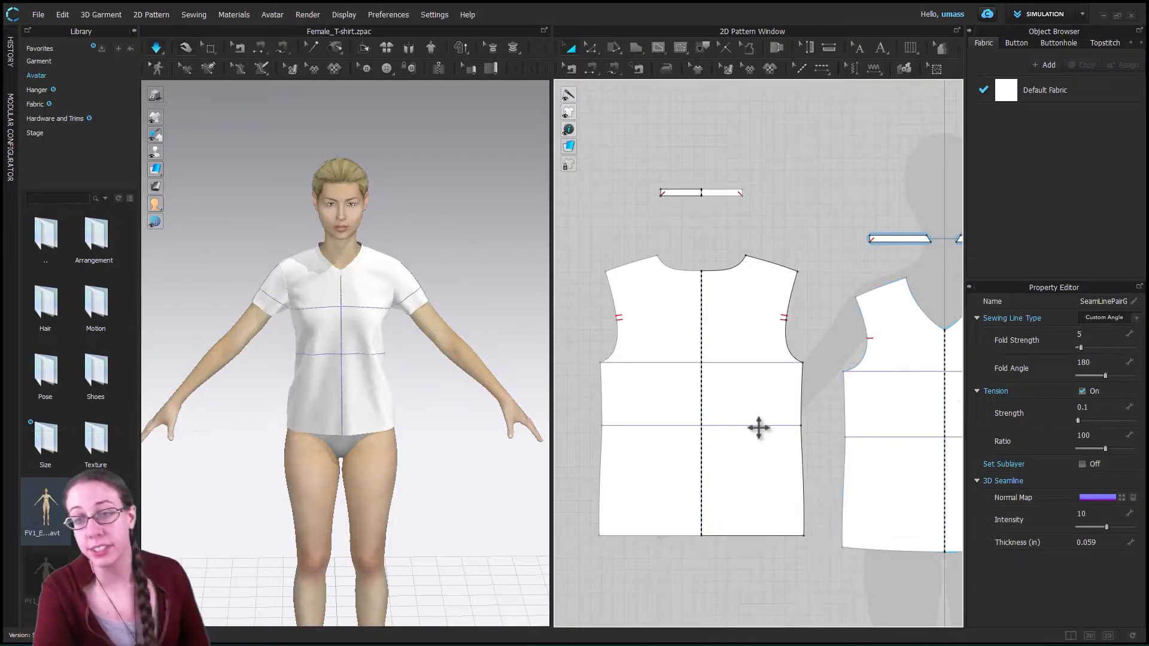
pyautogui.moveTo(553, 407); pyautogui.dragTo(443, 423)
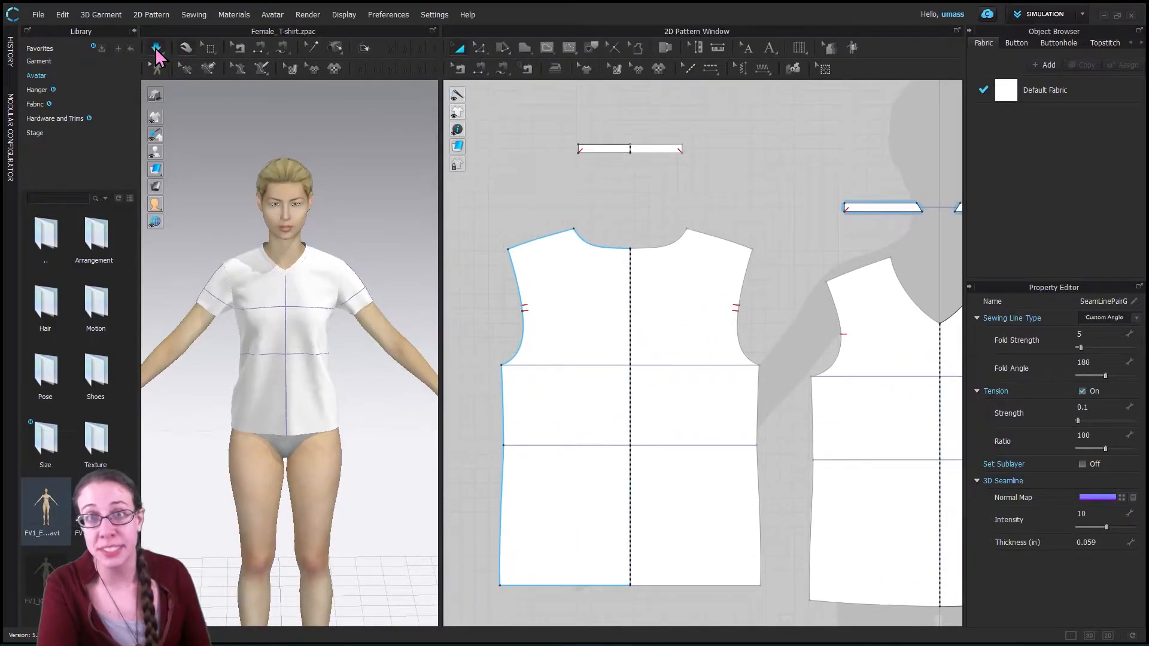
pyautogui.click(156, 49)
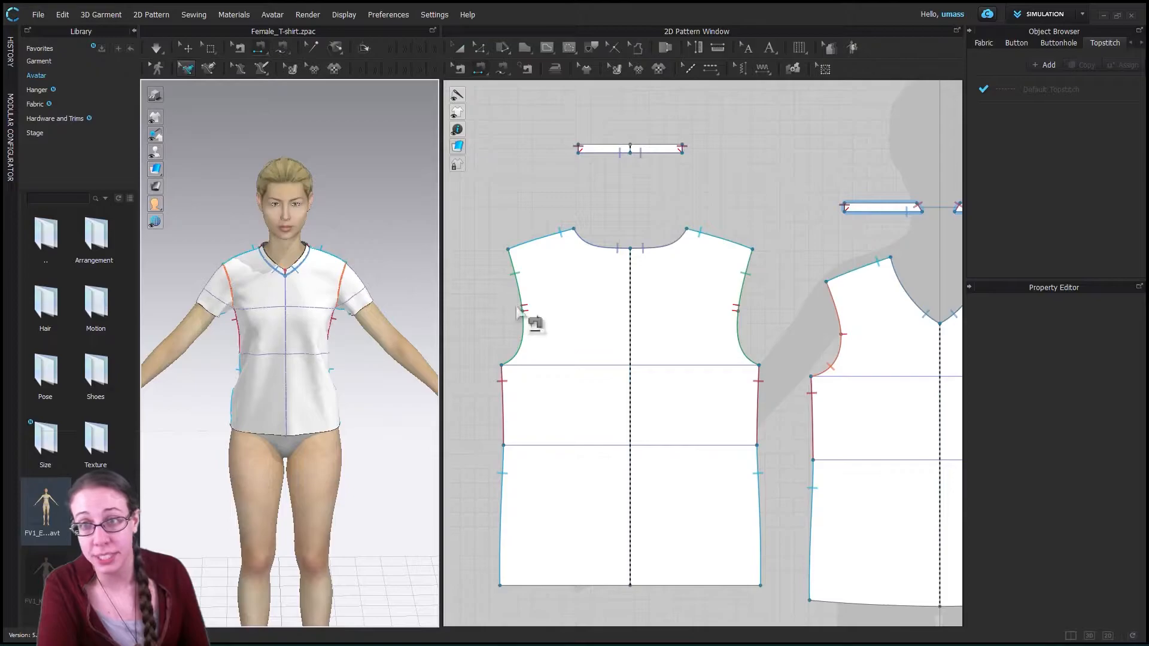
# - Switch to the Transform Pattern tool and select the back bodice piece
pyautogui.scroll(1, 698, 282)
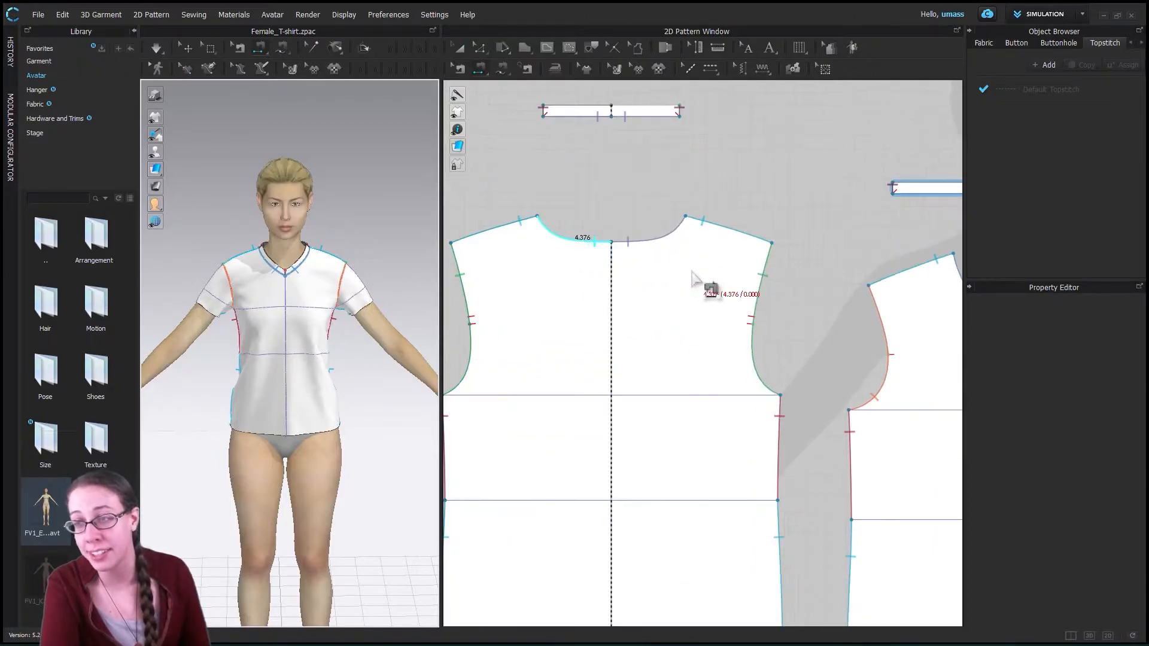
pyautogui.scroll(-3, 698, 283)
pyautogui.scroll(-1, 716, 352)
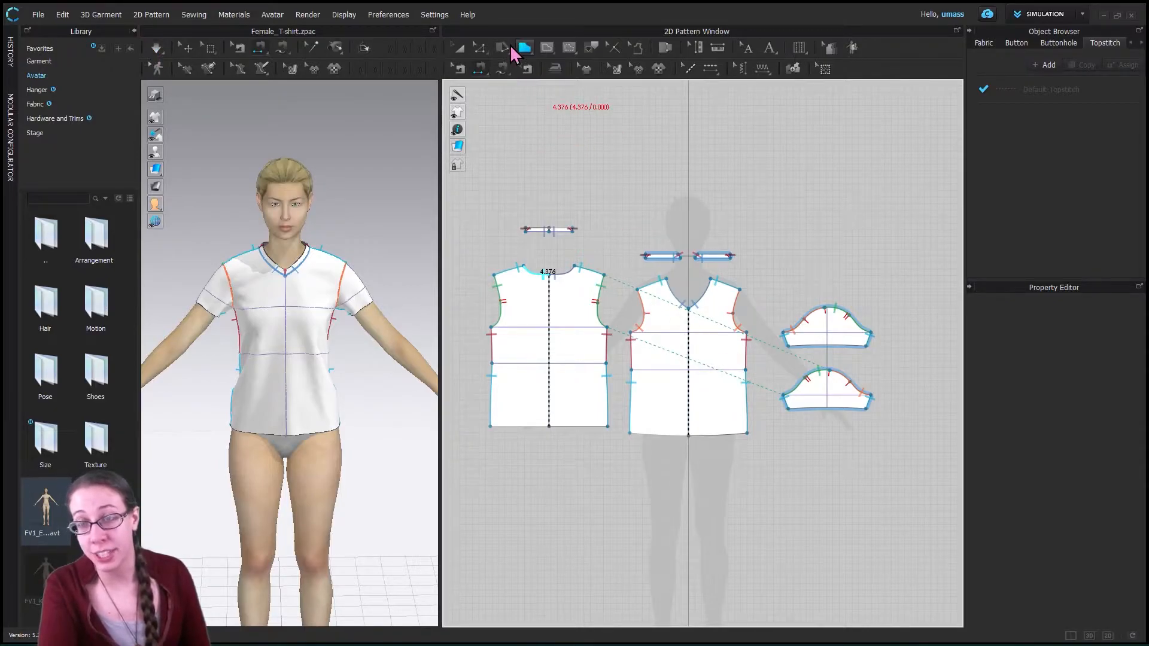
pyautogui.click(480, 58)
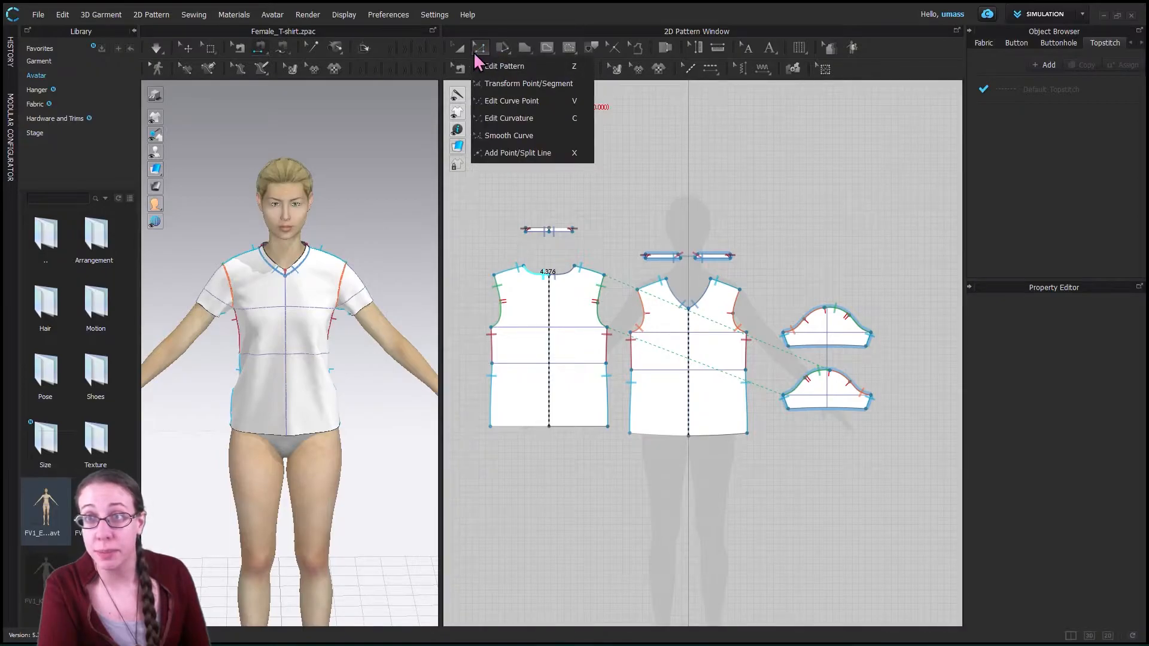
pyautogui.click(460, 48)
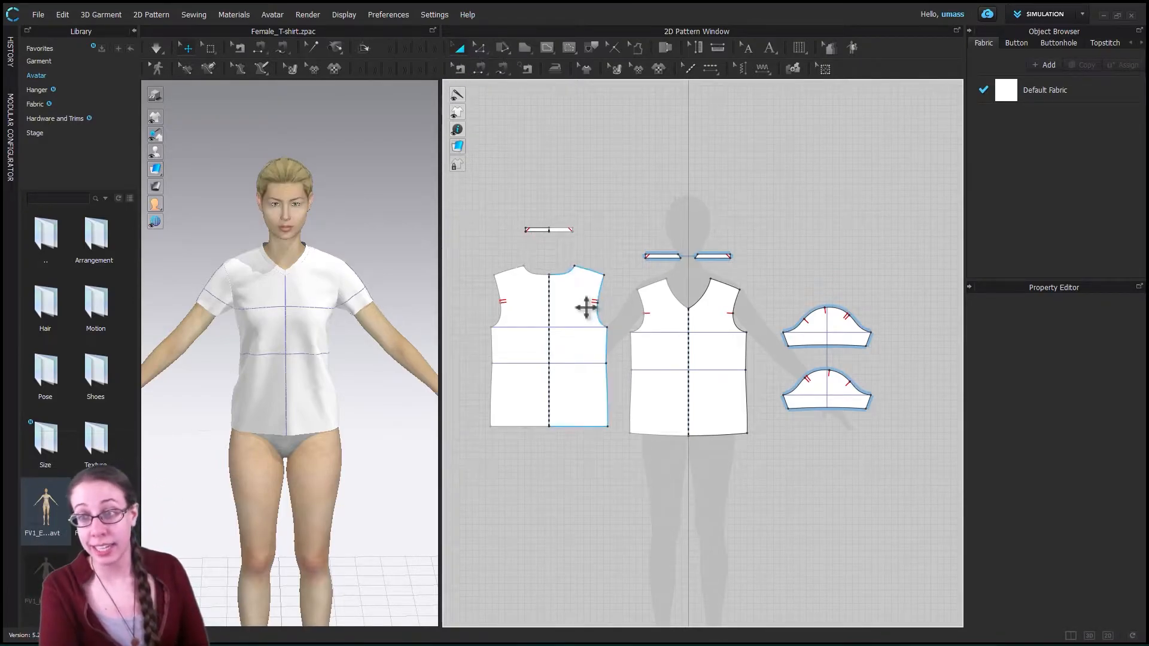
pyautogui.click(572, 322)
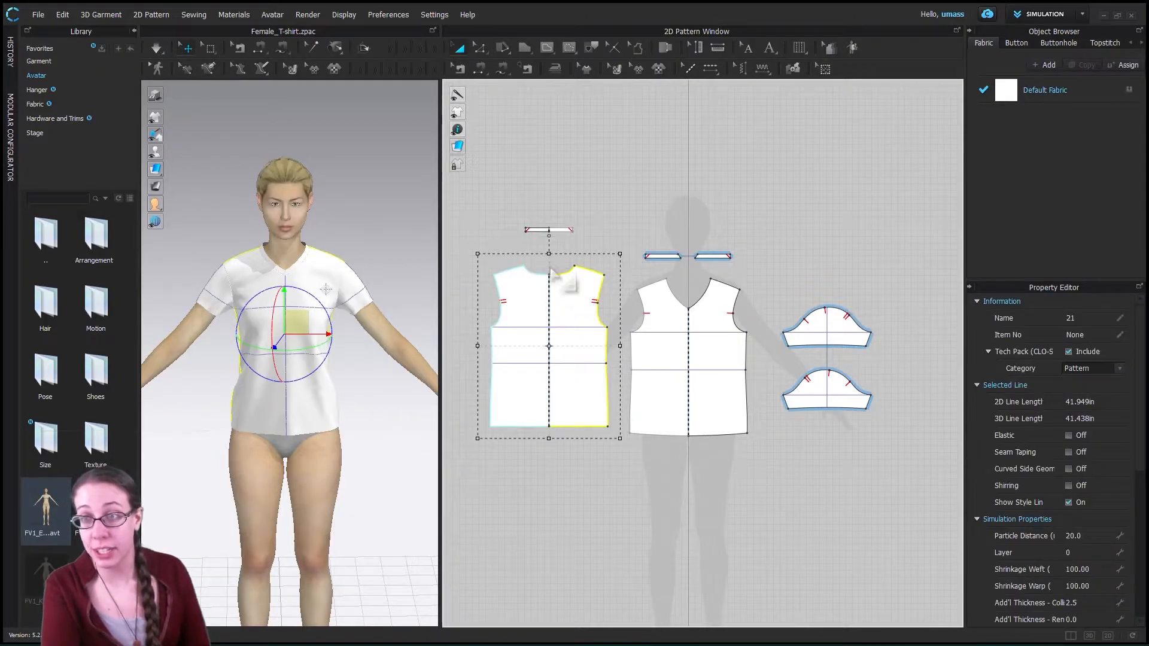
# - Try shortening the back bodice piece from its top edge and moving the whole piece, undoing each change
pyautogui.moveTo(549, 286); pyautogui.dragTo(552, 309)
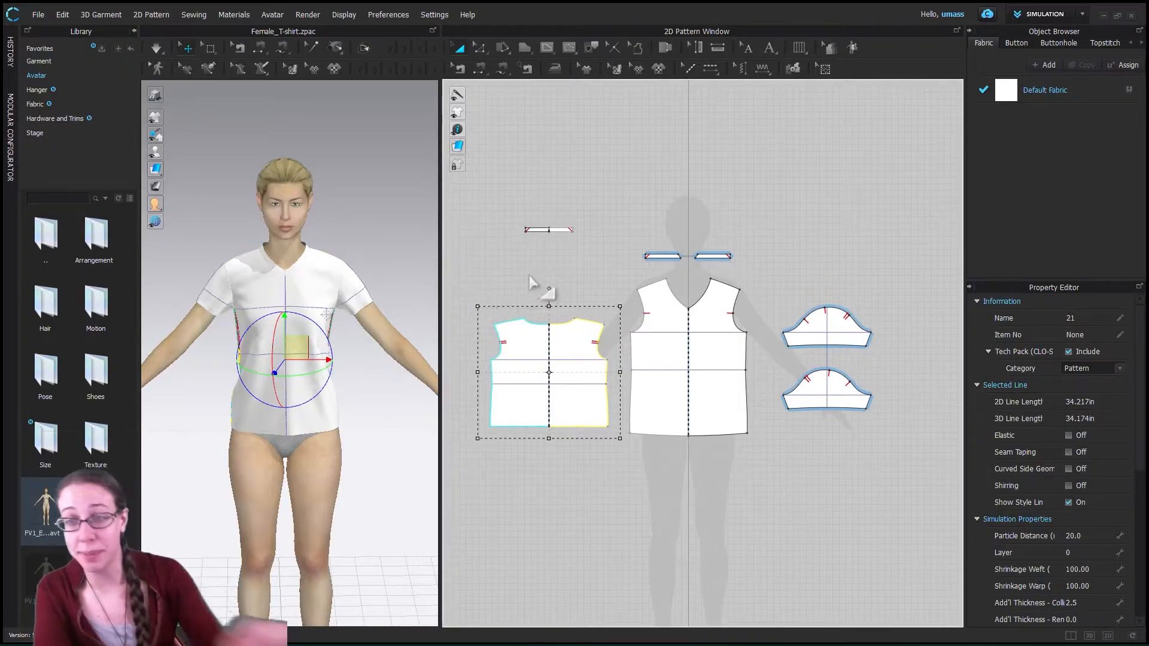
pyautogui.hotkey('ctrl', 'z')
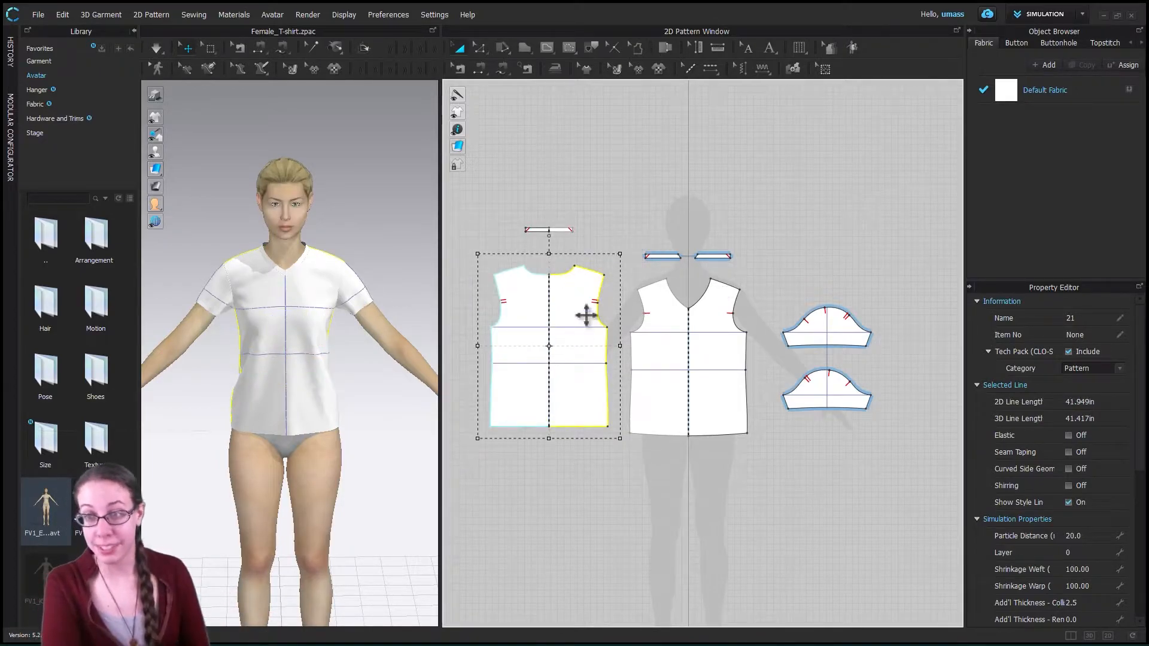
pyautogui.click(667, 178)
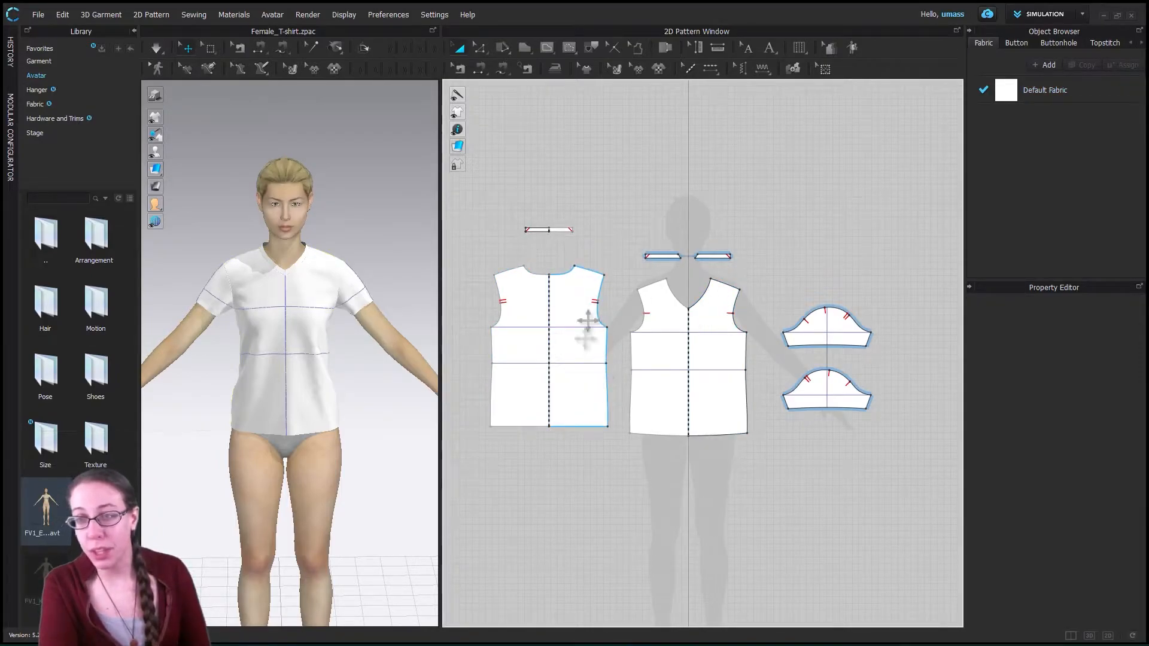
pyautogui.moveTo(566, 302); pyautogui.dragTo(596, 264)
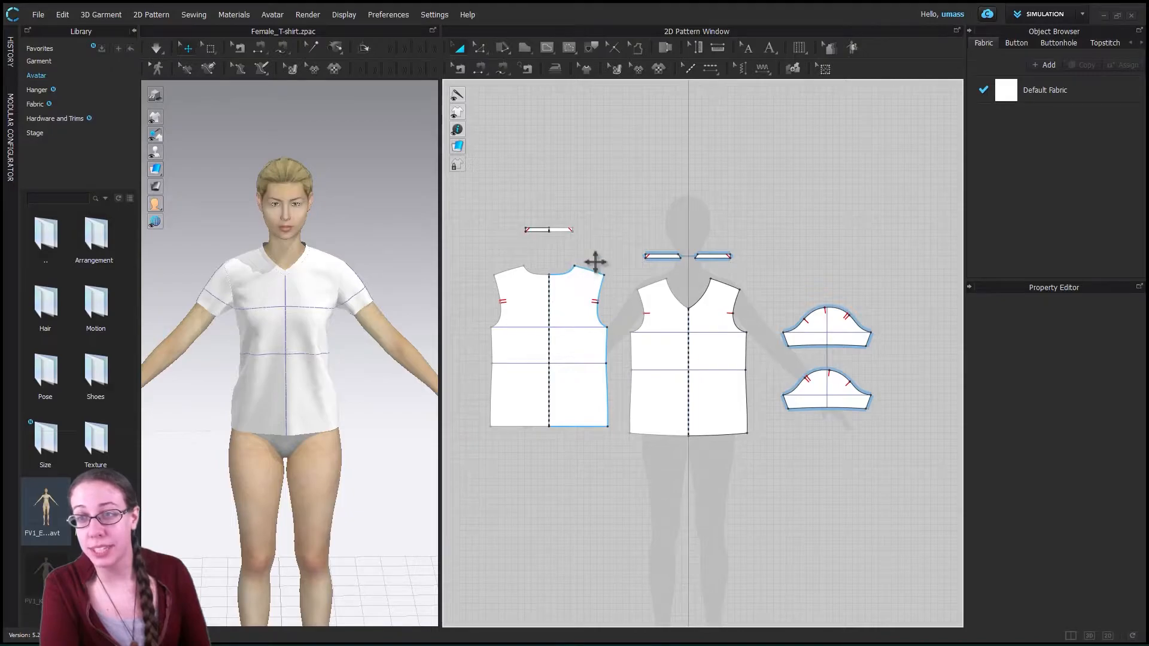
pyautogui.hotkey('ctrl', 'z')
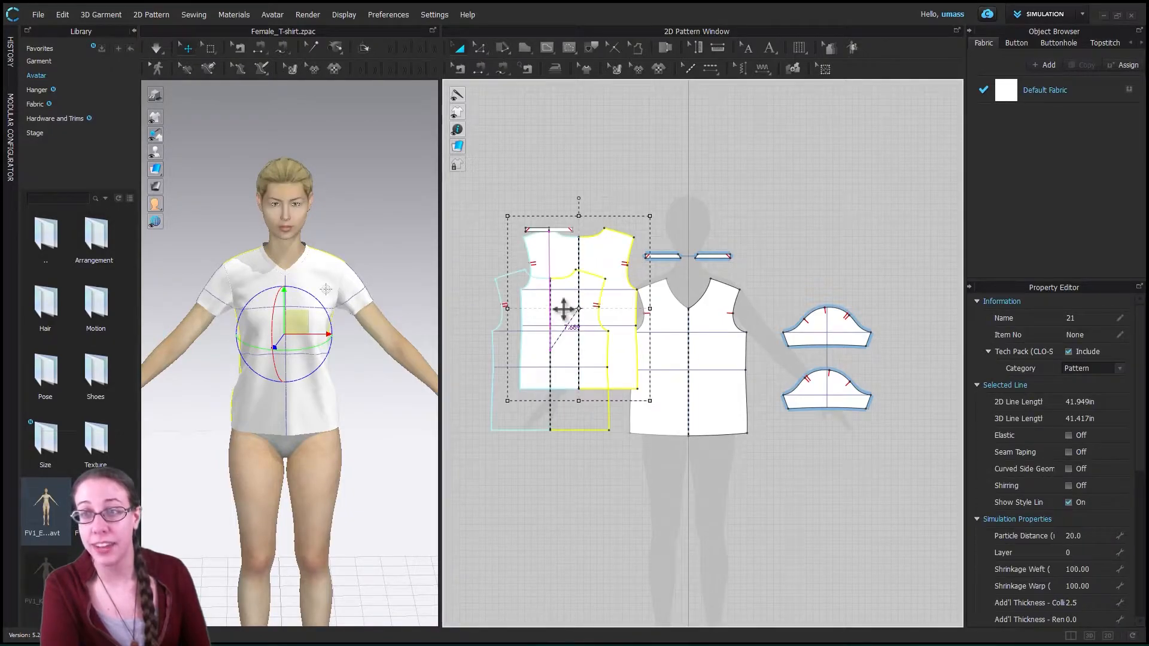
pyautogui.click(480, 49)
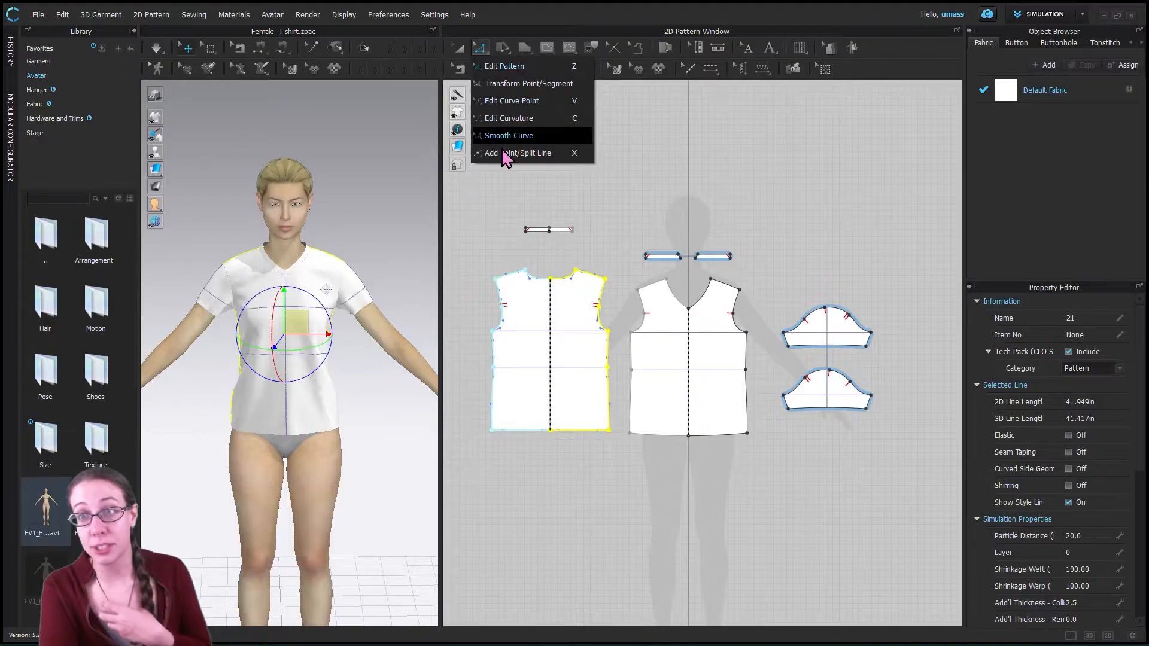
pyautogui.click(482, 53)
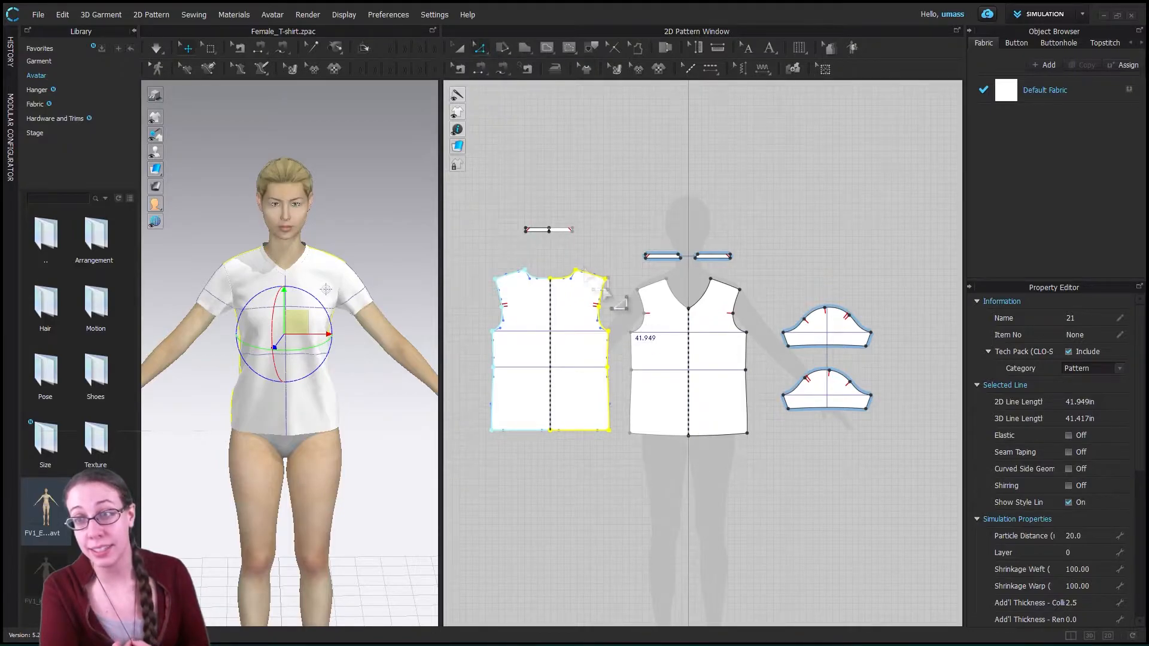
pyautogui.click(505, 53)
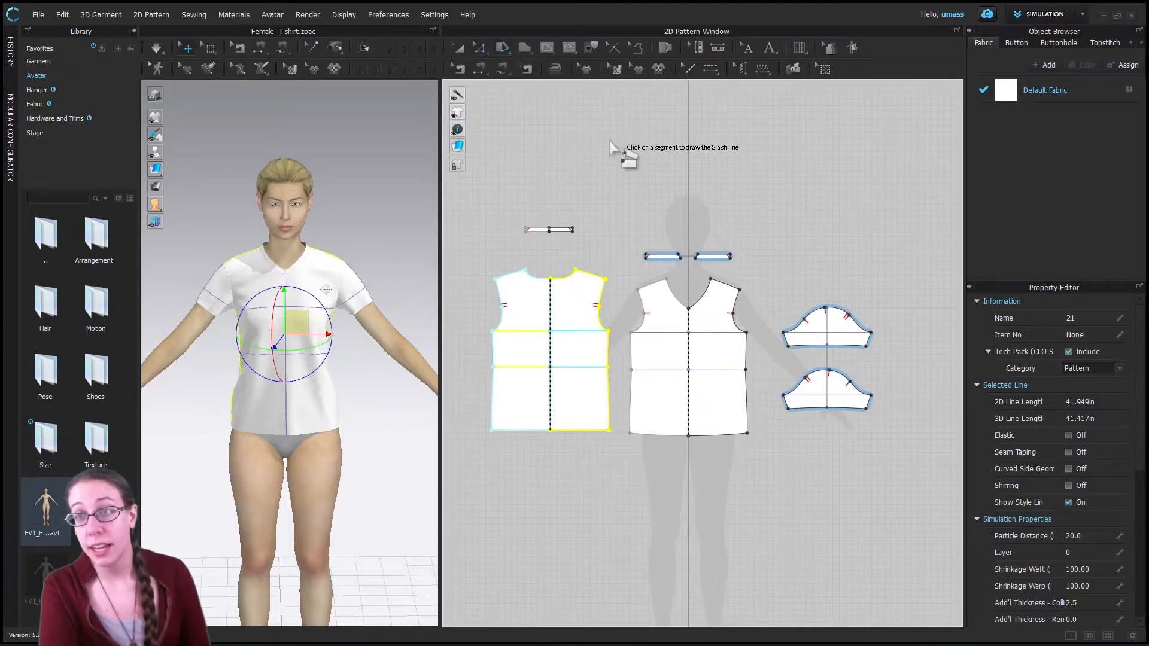
pyautogui.click(480, 52)
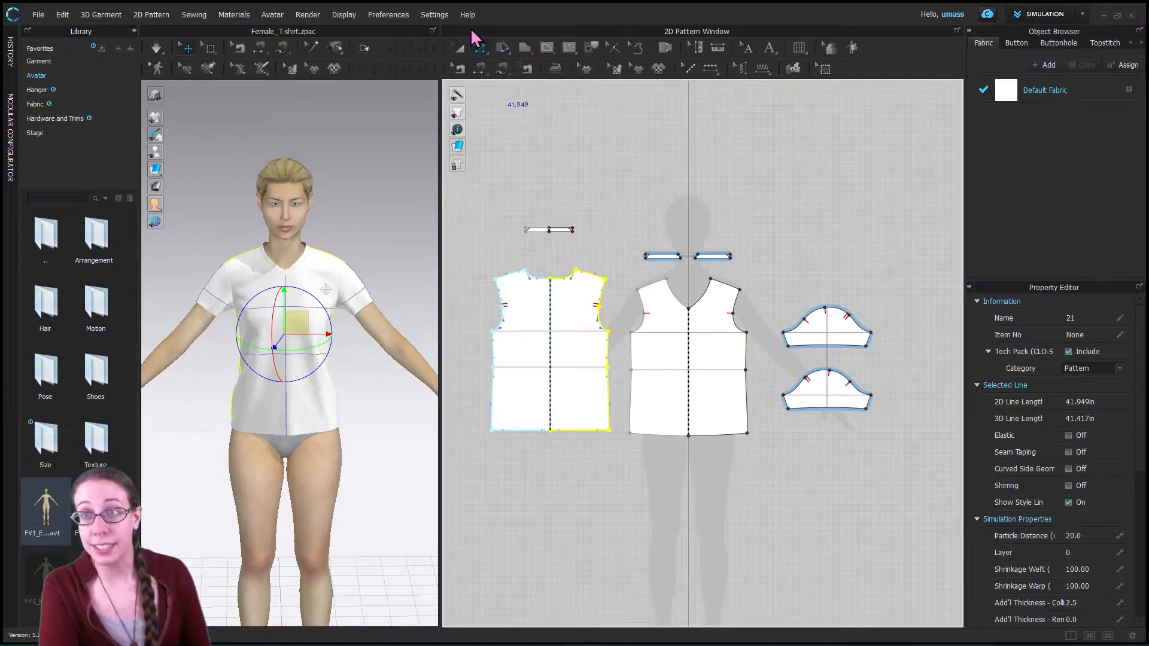
pyautogui.click(481, 52)
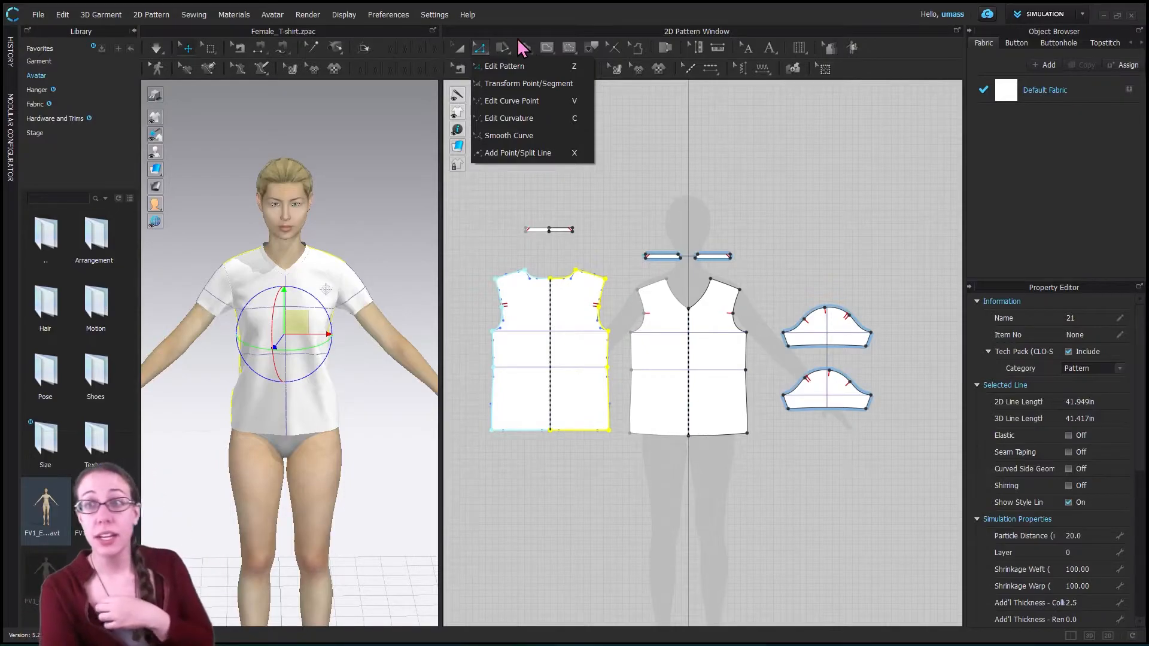
# - Move the front bodice piece off the avatar silhouette to the far side of the back bodice, and activate the Polygon tool
pyautogui.click(527, 49)
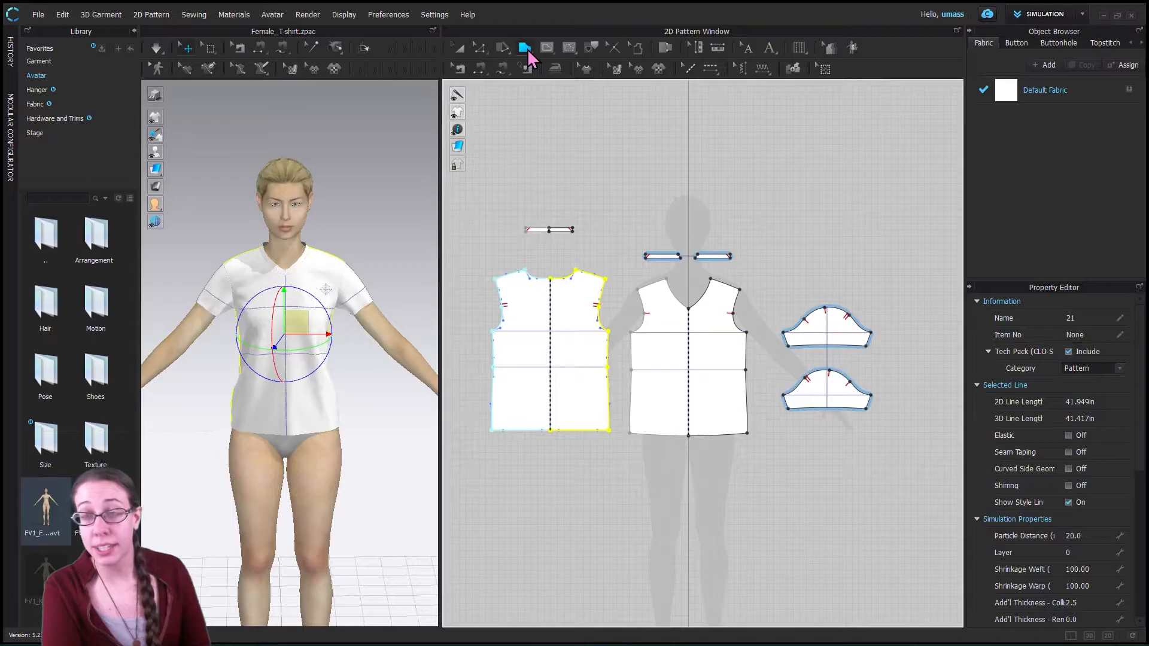
pyautogui.click(528, 53)
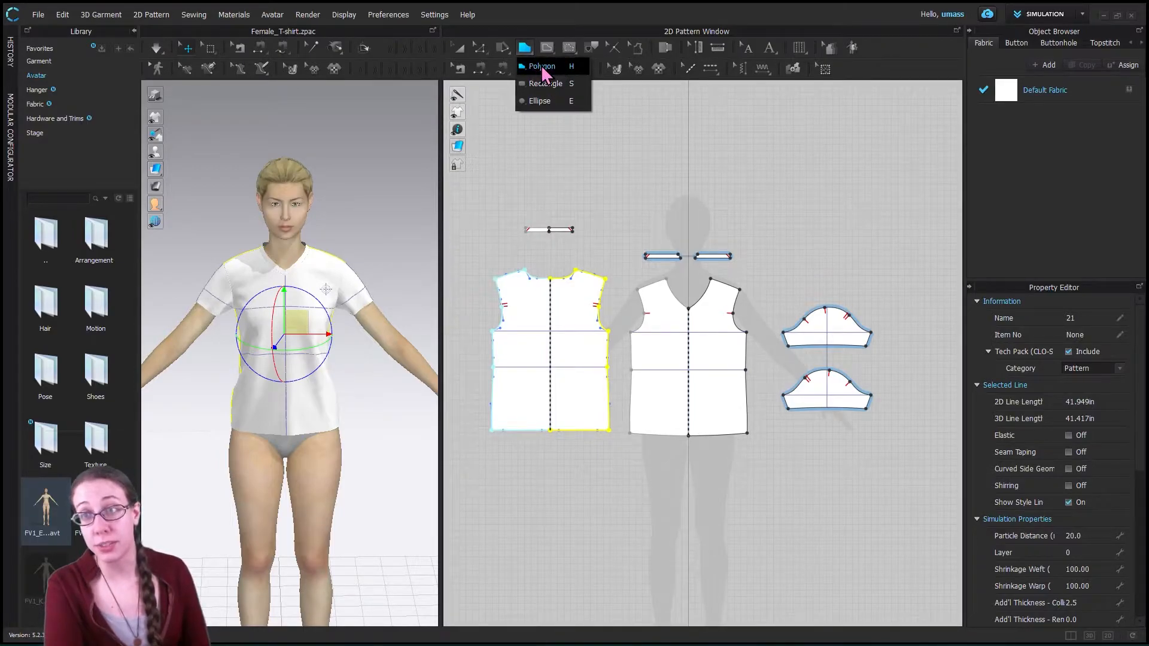
pyautogui.moveTo(661, 546); pyautogui.dragTo(748, 456, button='middle')
pyautogui.scroll(-1, 646, 458)
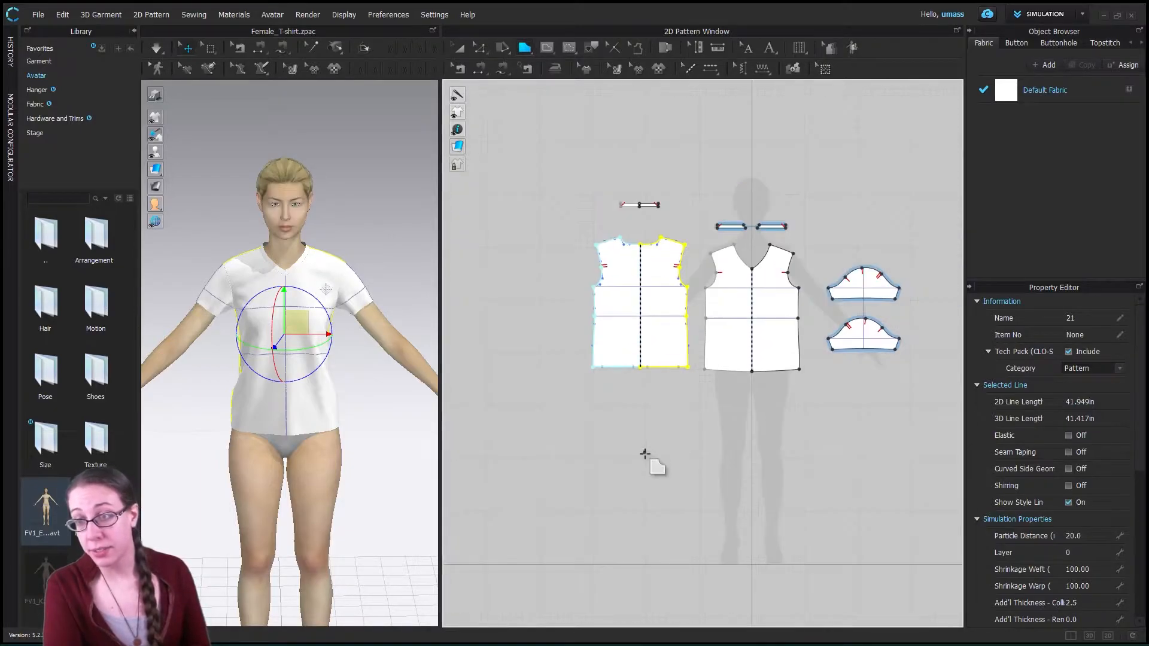
pyautogui.scroll(4, 644, 456)
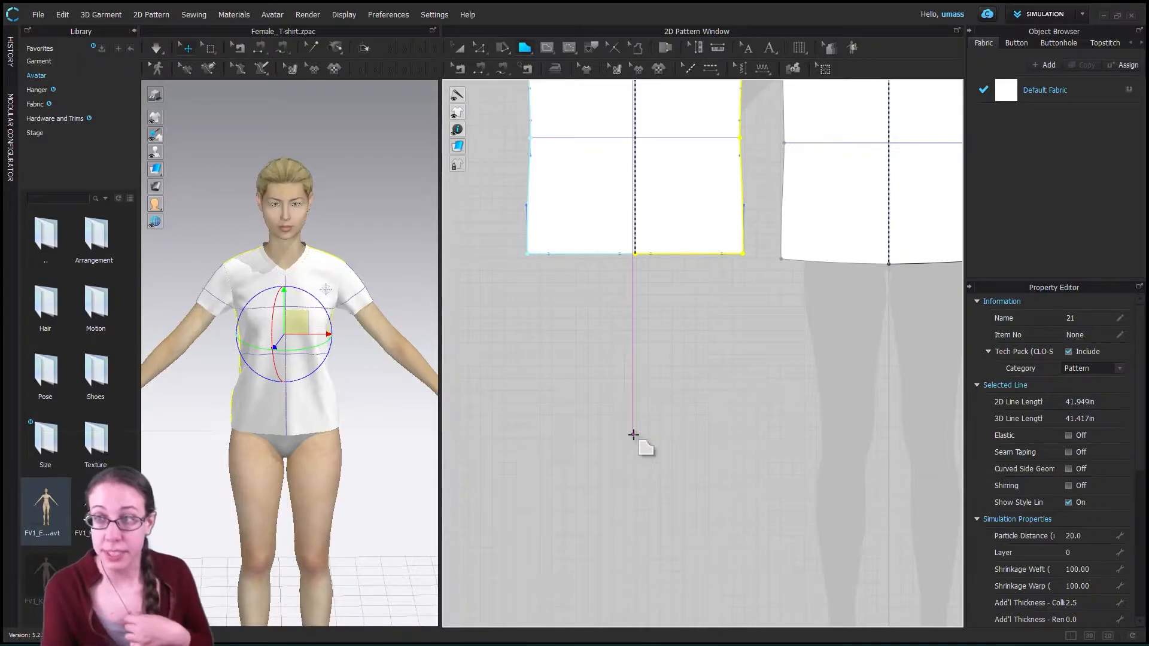
pyautogui.scroll(-5, 651, 431)
pyautogui.click(458, 47)
pyautogui.moveTo(541, 369); pyautogui.dragTo(537, 320)
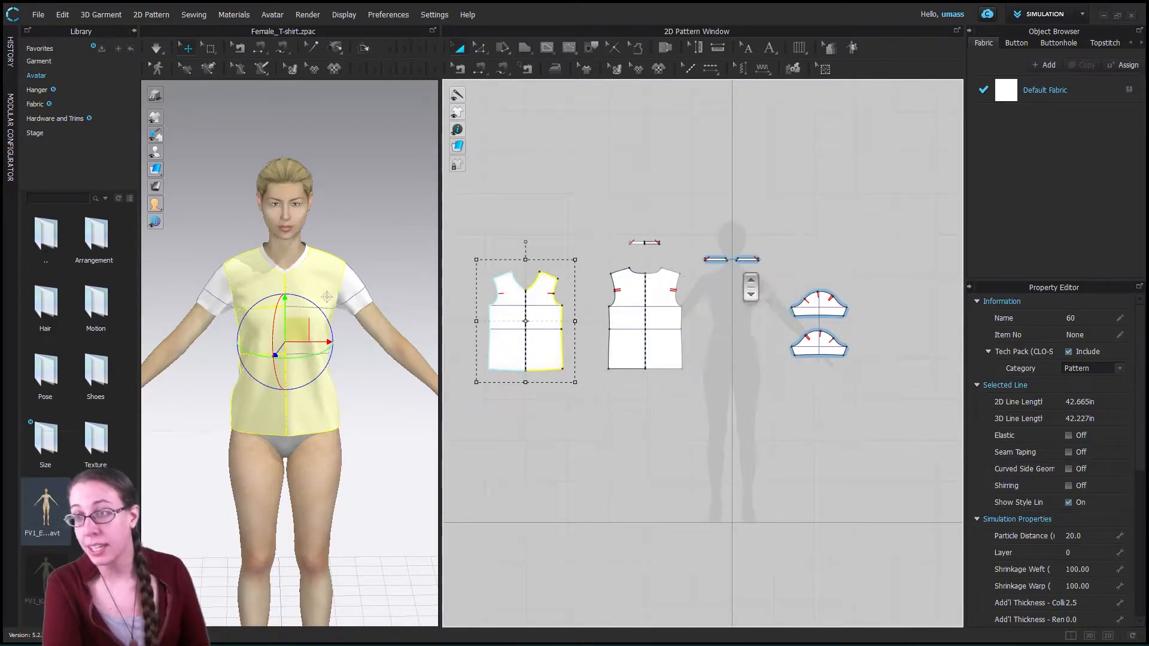
pyautogui.scroll(4, 770, 277)
pyautogui.click(525, 49)
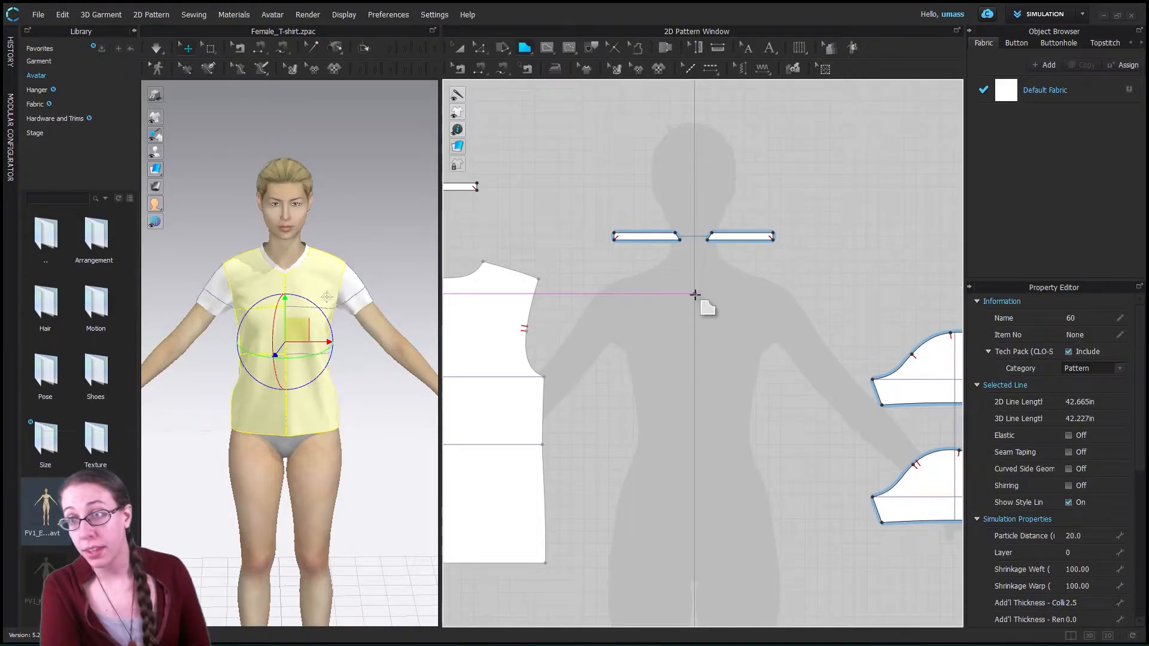
pyautogui.moveTo(695, 294); pyautogui.dragTo(666, 294)
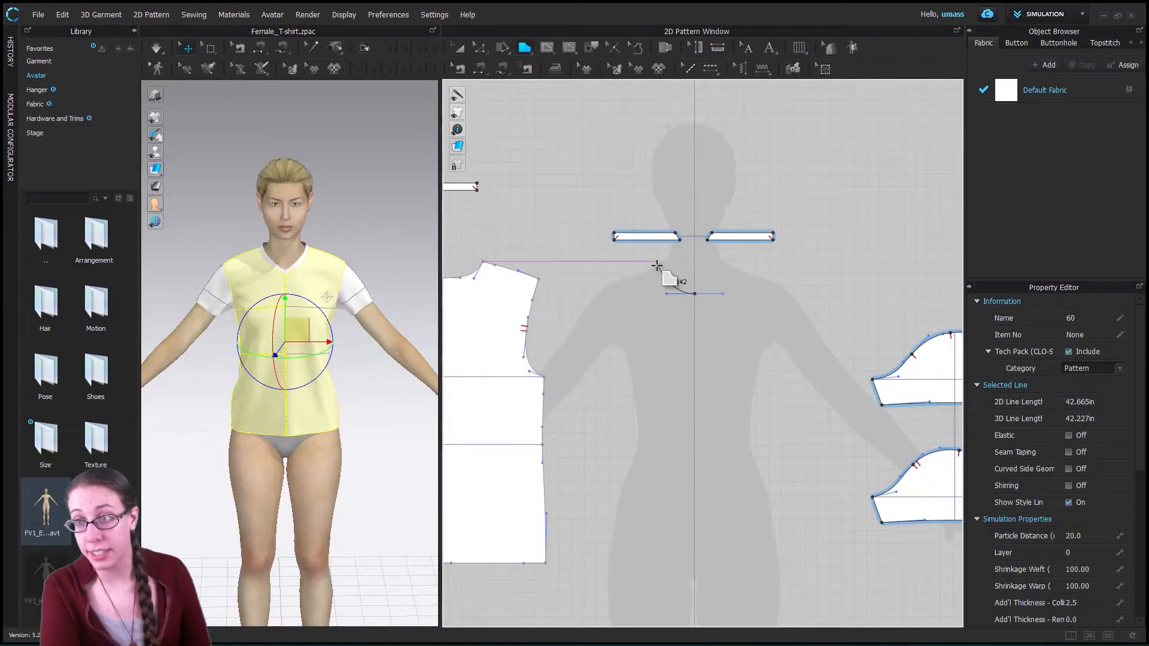
pyautogui.click(655, 263)
pyautogui.click(626, 277)
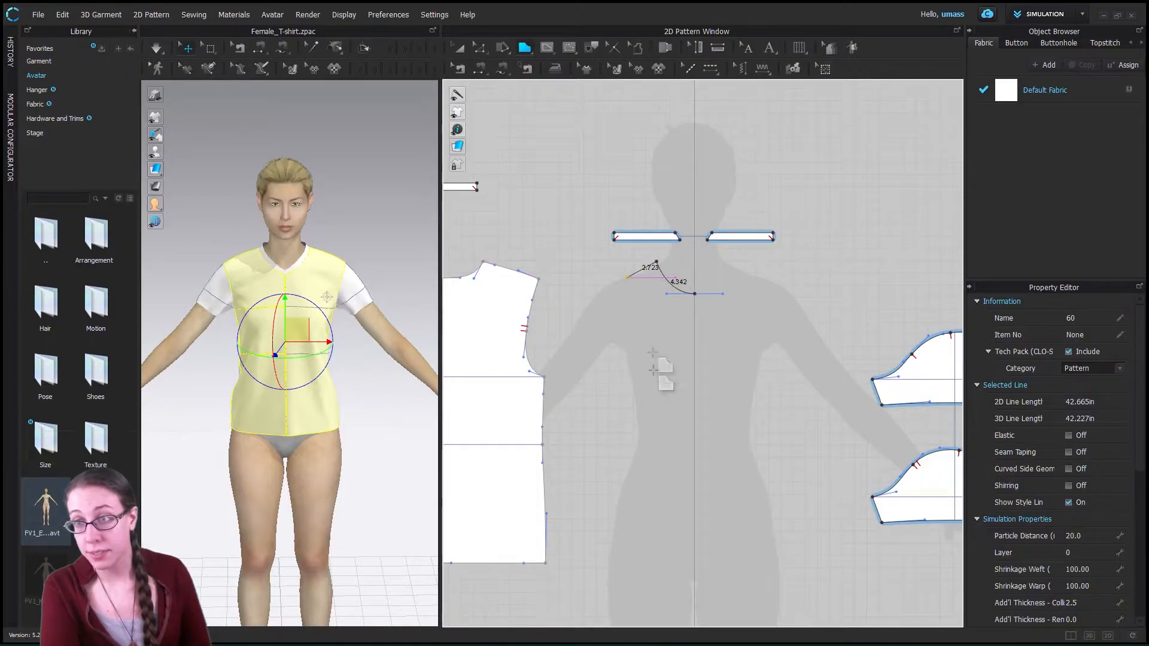
pyautogui.moveTo(627, 368); pyautogui.dragTo(608, 385)
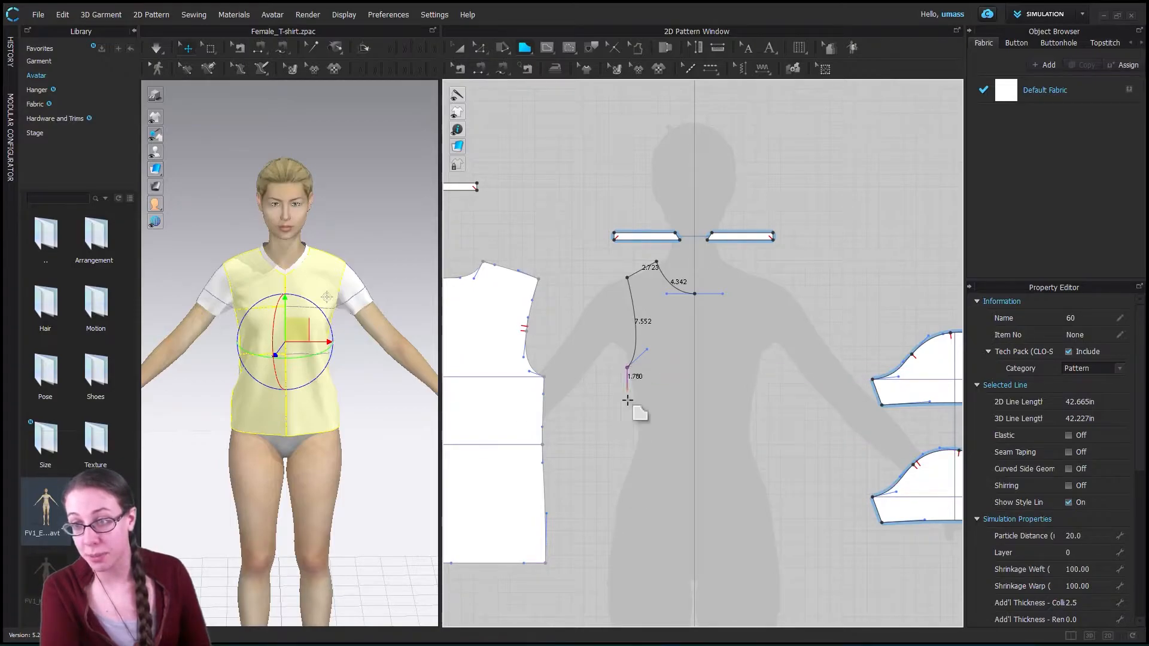
pyautogui.click(622, 480)
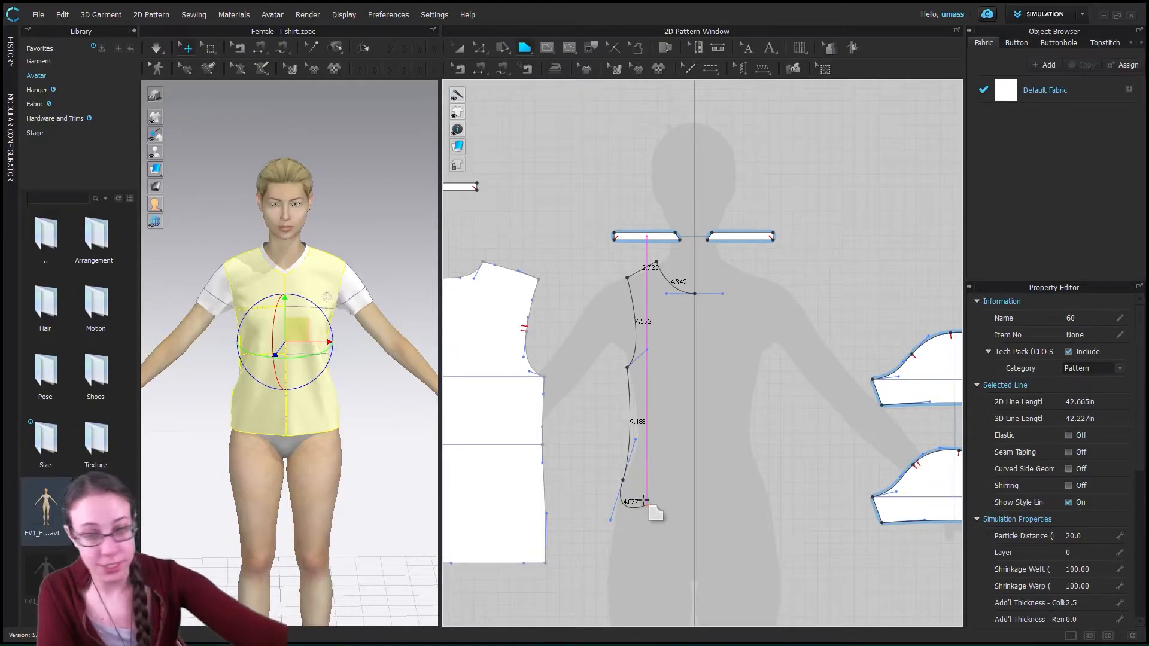
pyautogui.press('Escape')
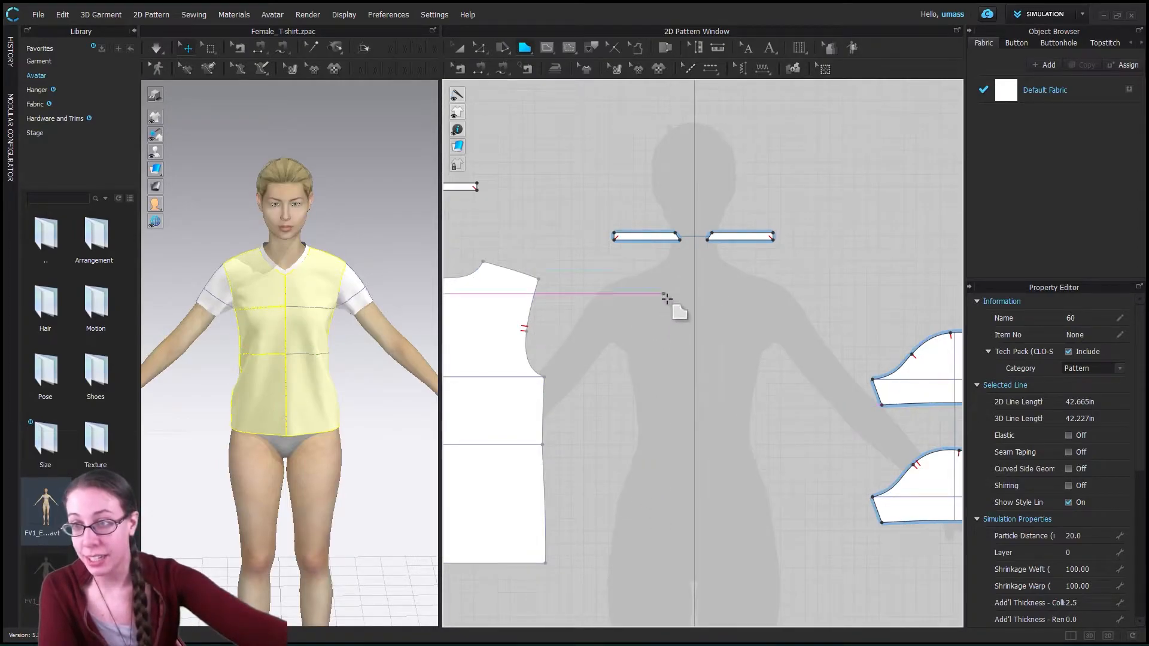
# - Start a polygon at the silhouette's centre line with a curved half neckline about 4.1 in long, using Mirror Creation about the Y-Axis
pyautogui.moveTo(693, 290); pyautogui.dragTo(666, 289)
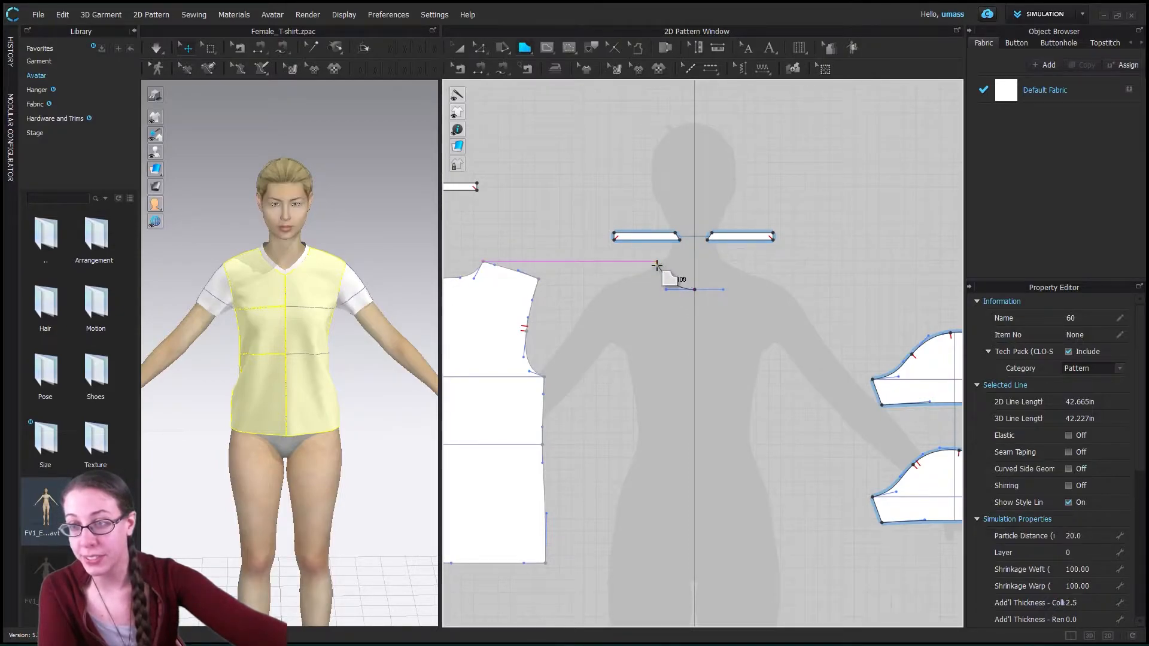
pyautogui.rightClick(694, 290)
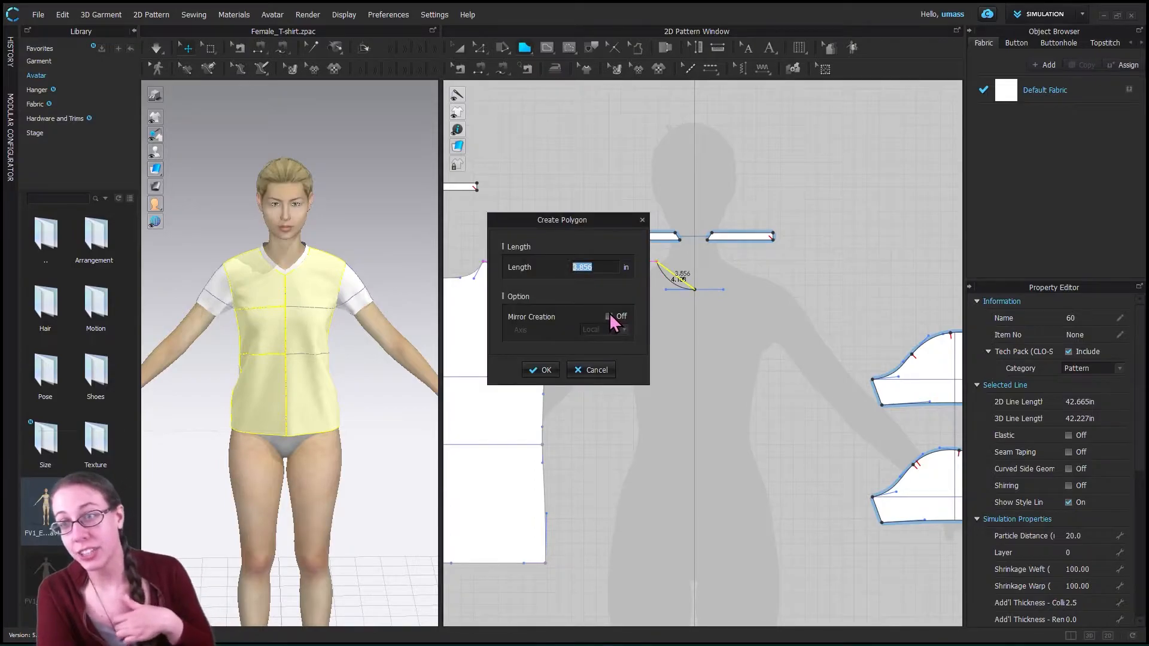
pyautogui.click(608, 316)
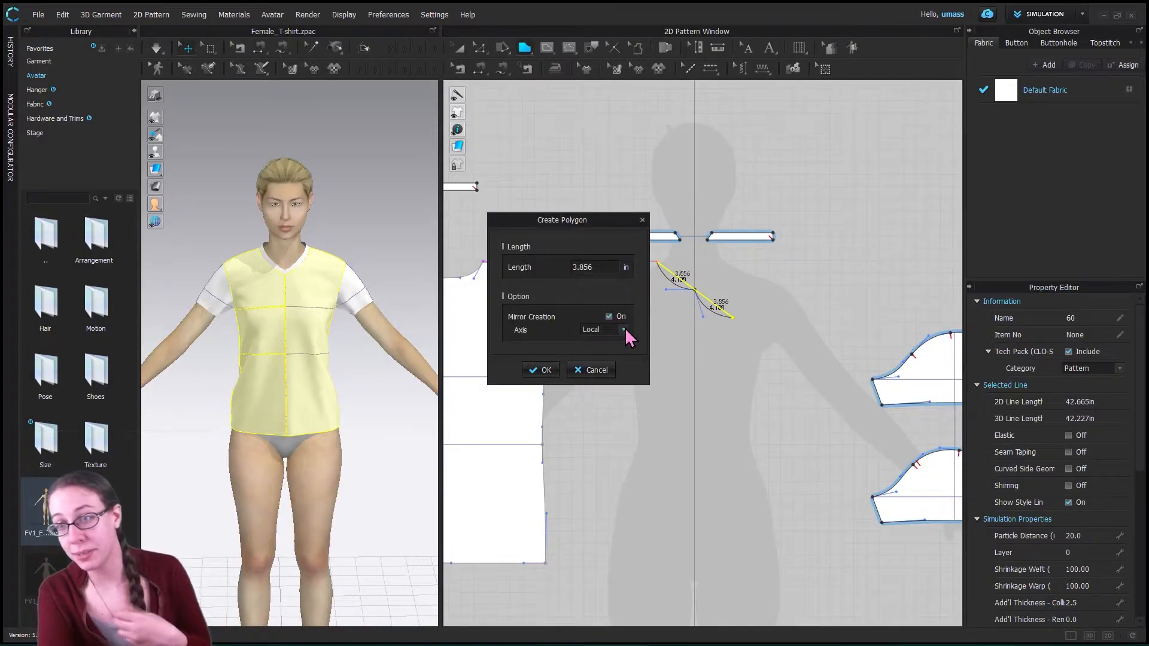
pyautogui.click(624, 330)
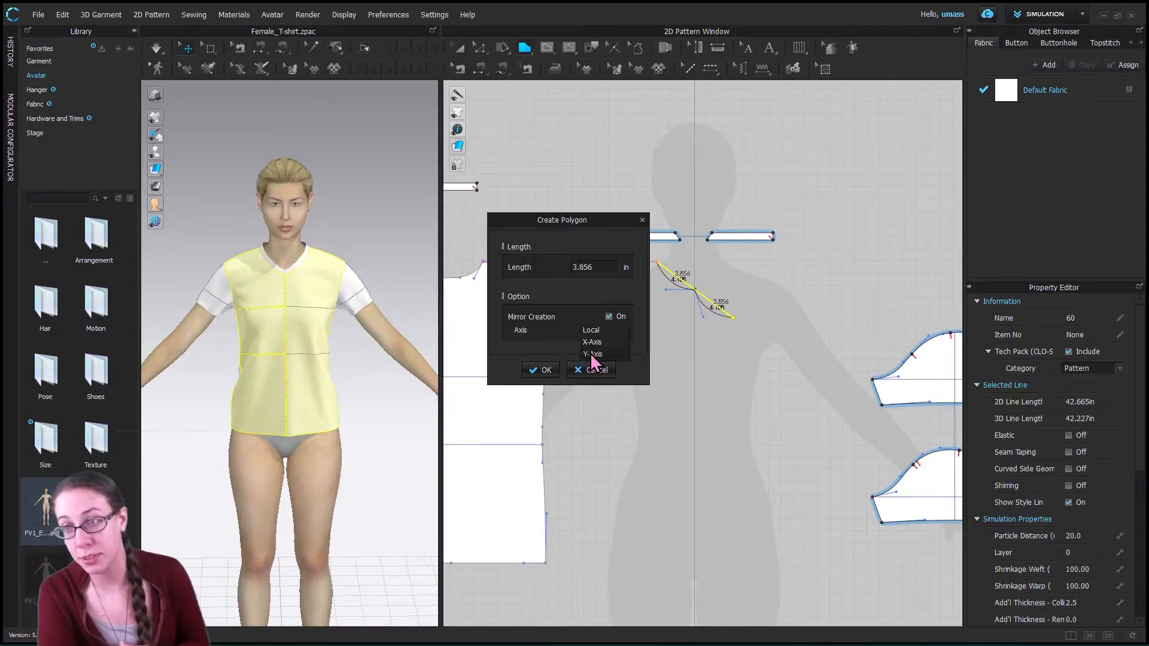
pyautogui.click(593, 354)
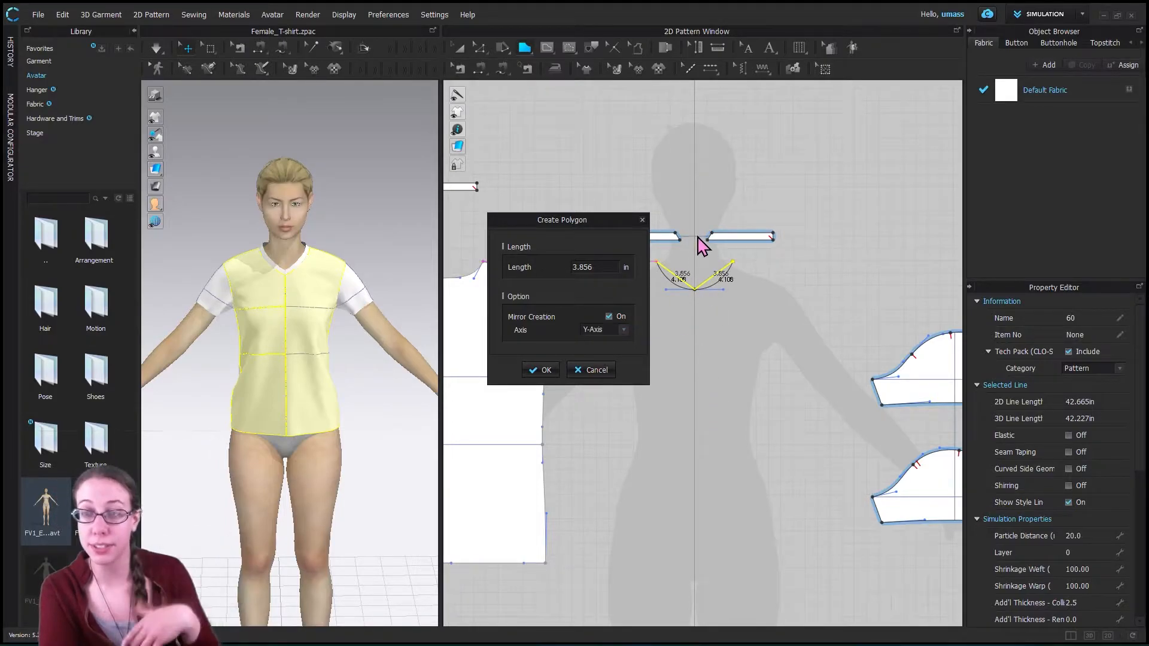
pyautogui.click(545, 371)
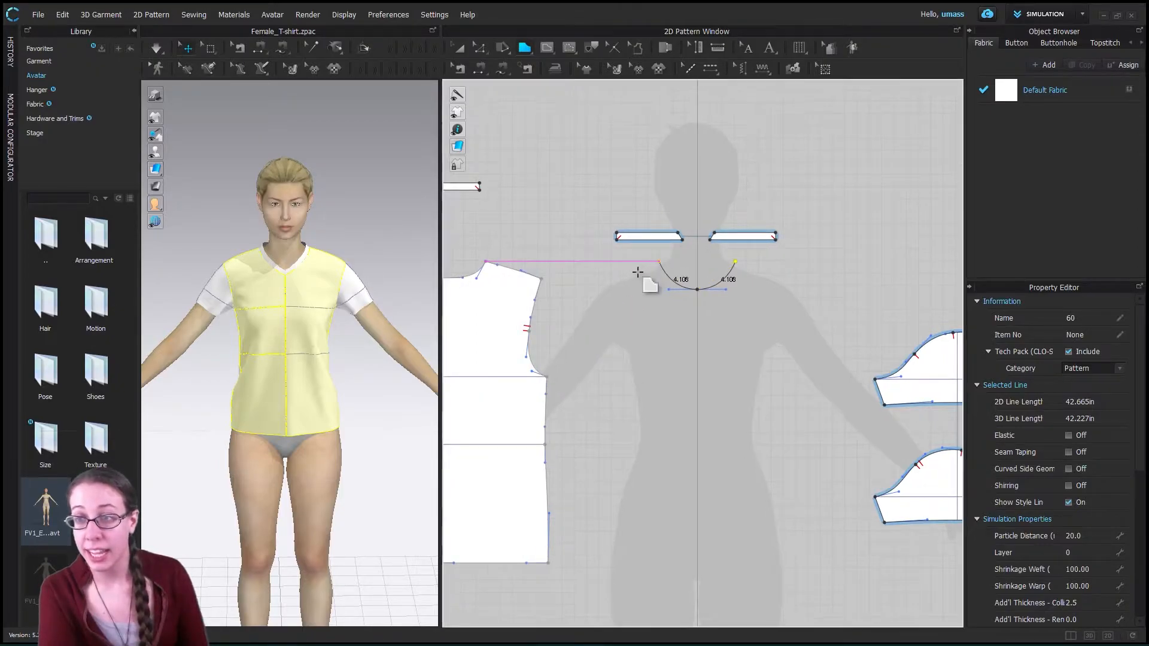
# - Continue the mirrored bodice outline with shoulders about 2.6 in long and curved armholes about 6.9 in long
pyautogui.click(626, 361)
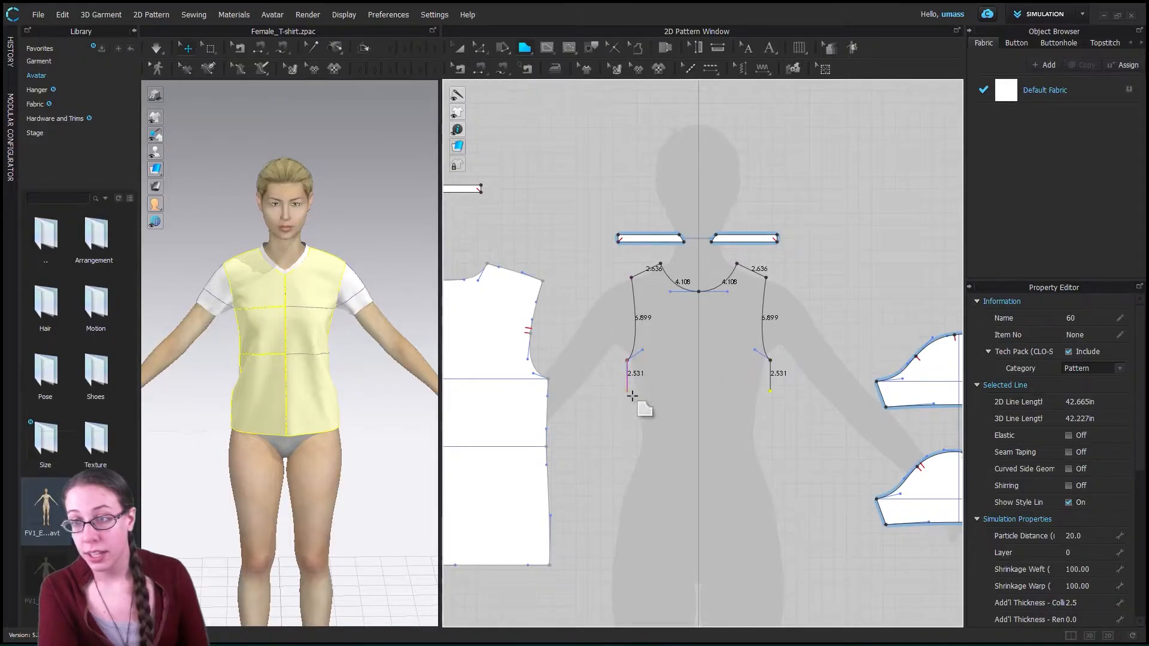
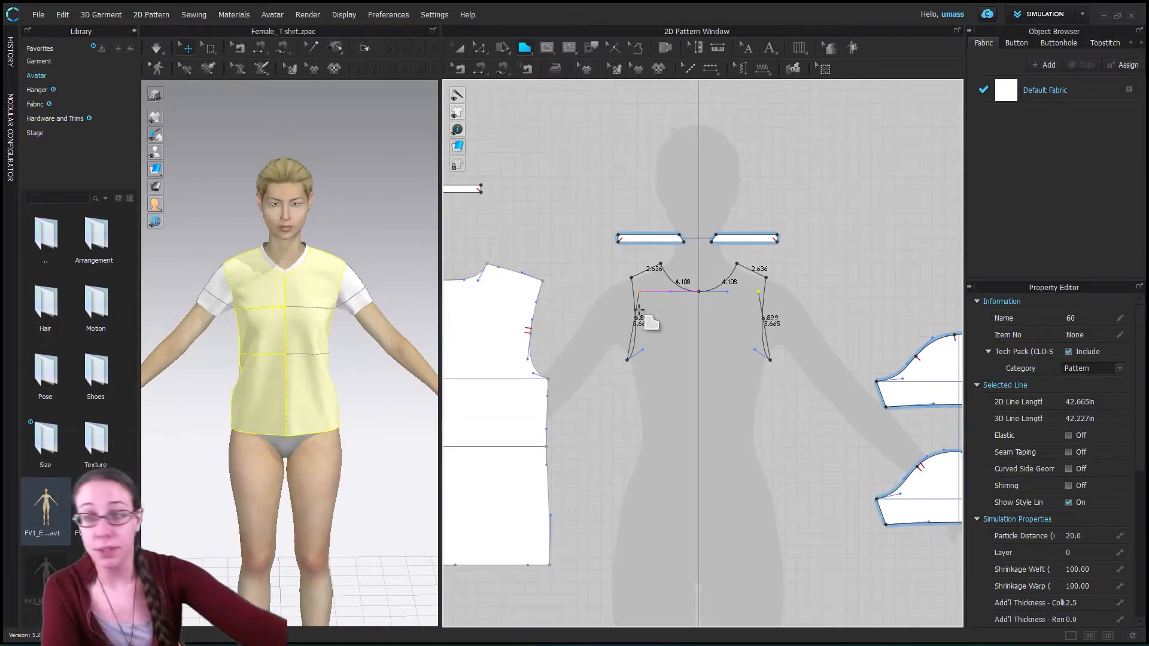
# - Try extending the mirrored bodice outline with curved side seams about 21.3 in long past the hips, and discard the unfinished polygon
pyautogui.click(629, 360)
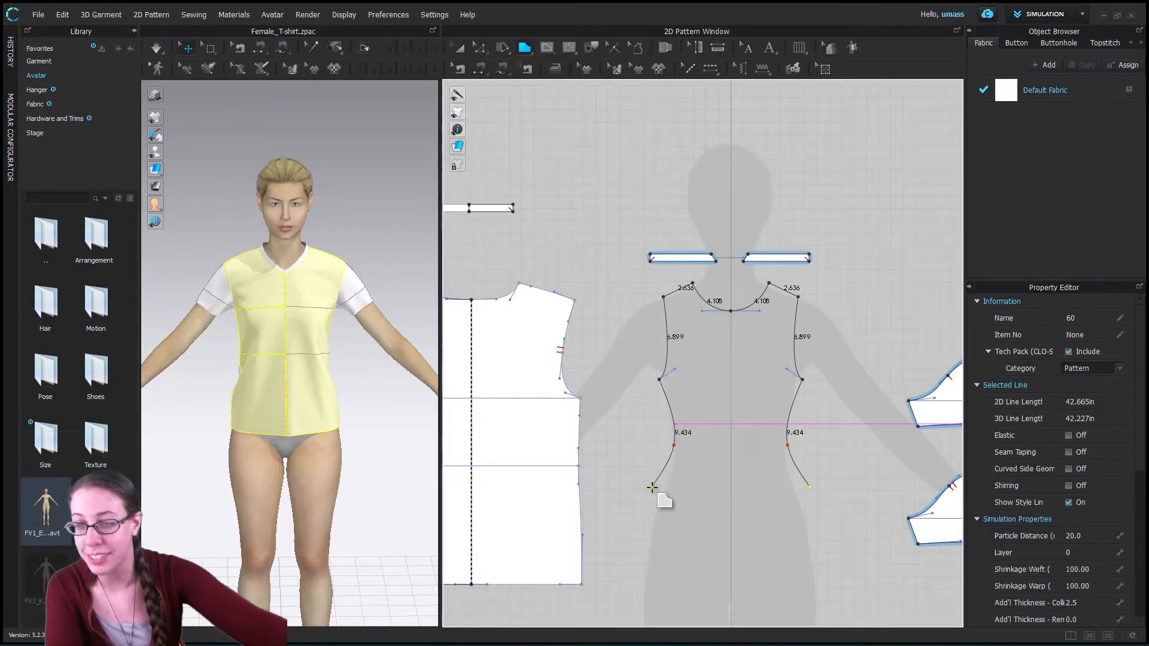
pyautogui.click(673, 445)
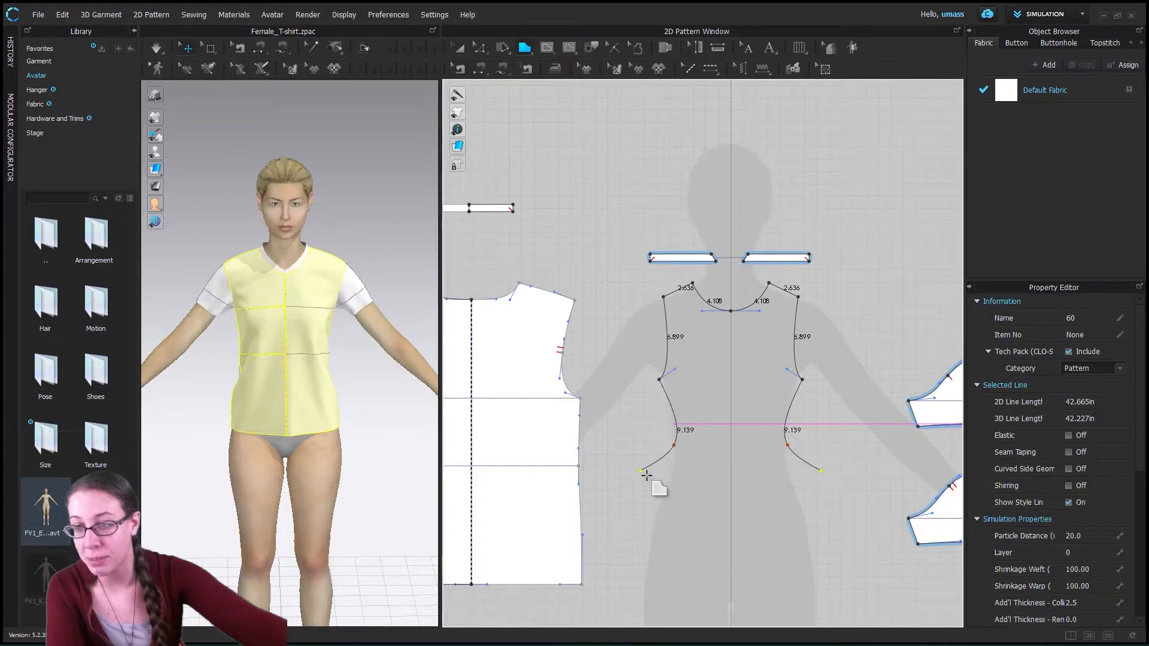
pyautogui.click(649, 510)
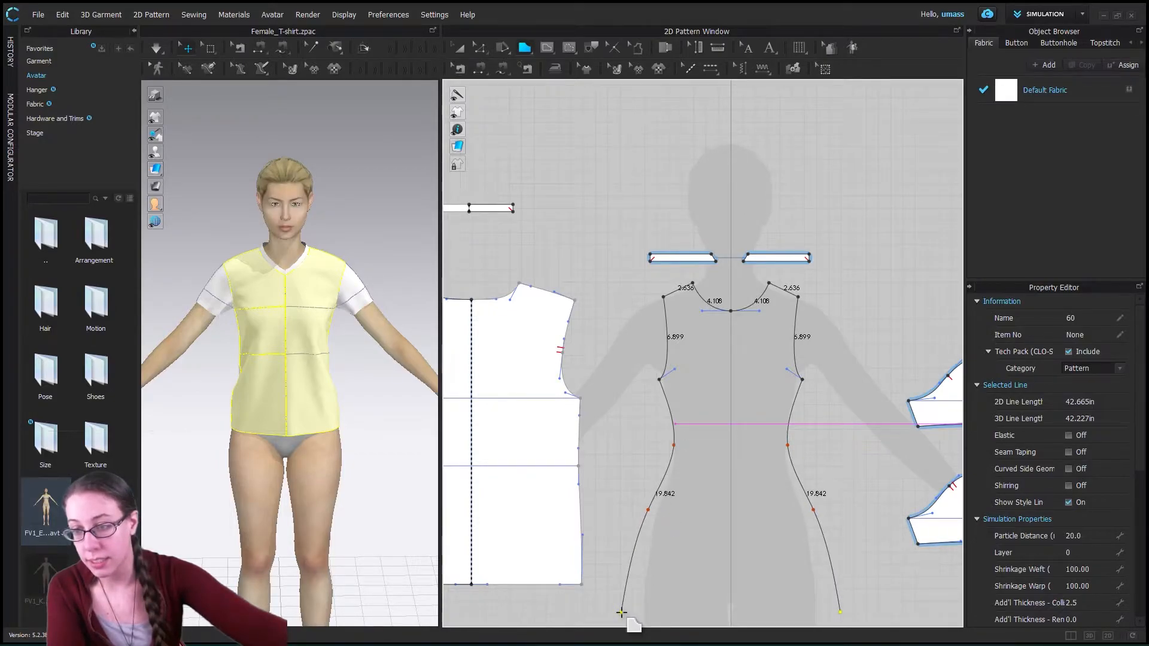
pyautogui.moveTo(621, 612); pyautogui.dragTo(687, 597)
pyautogui.scroll(-3, 670, 605)
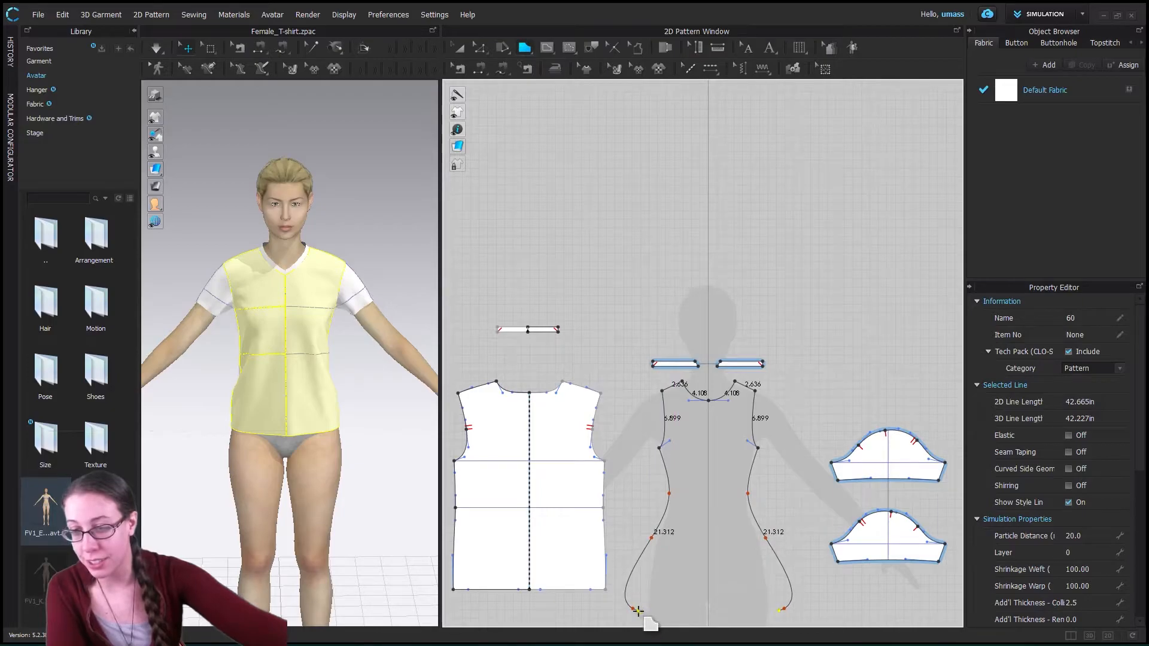
pyautogui.press('Escape')
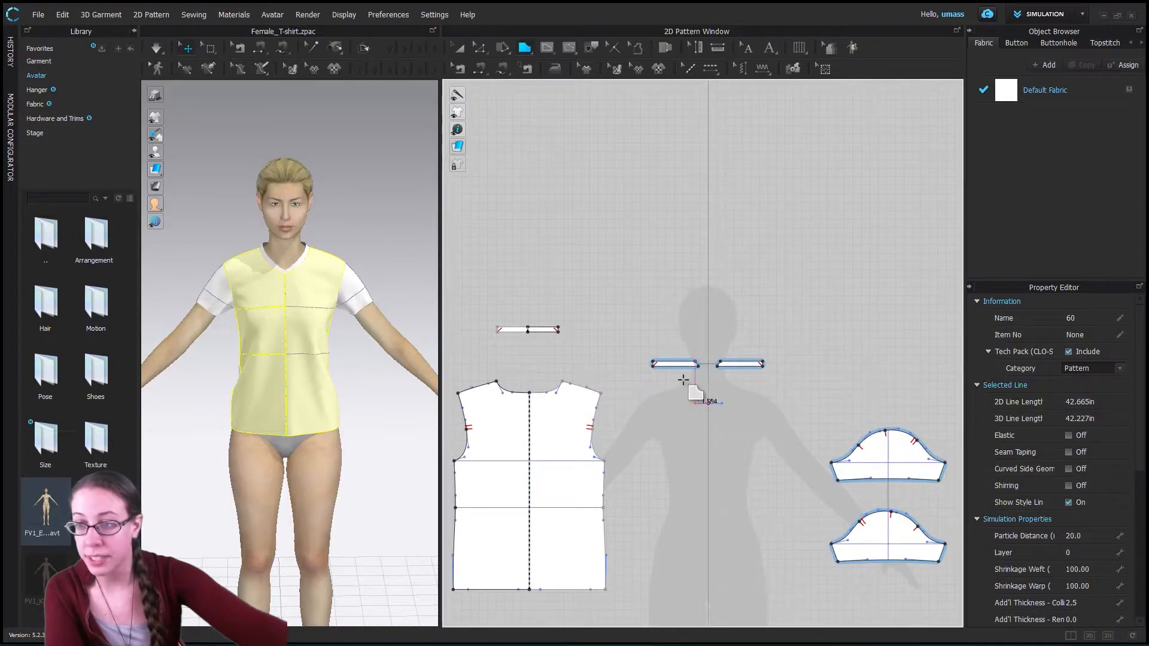
# - Try outlining half a bodice from the silhouette's centre line: neckline about 4.5 in, shoulder 2.1 in, armhole 6.3 in, side seam 14.4 in, and curved hem
pyautogui.click(708, 404)
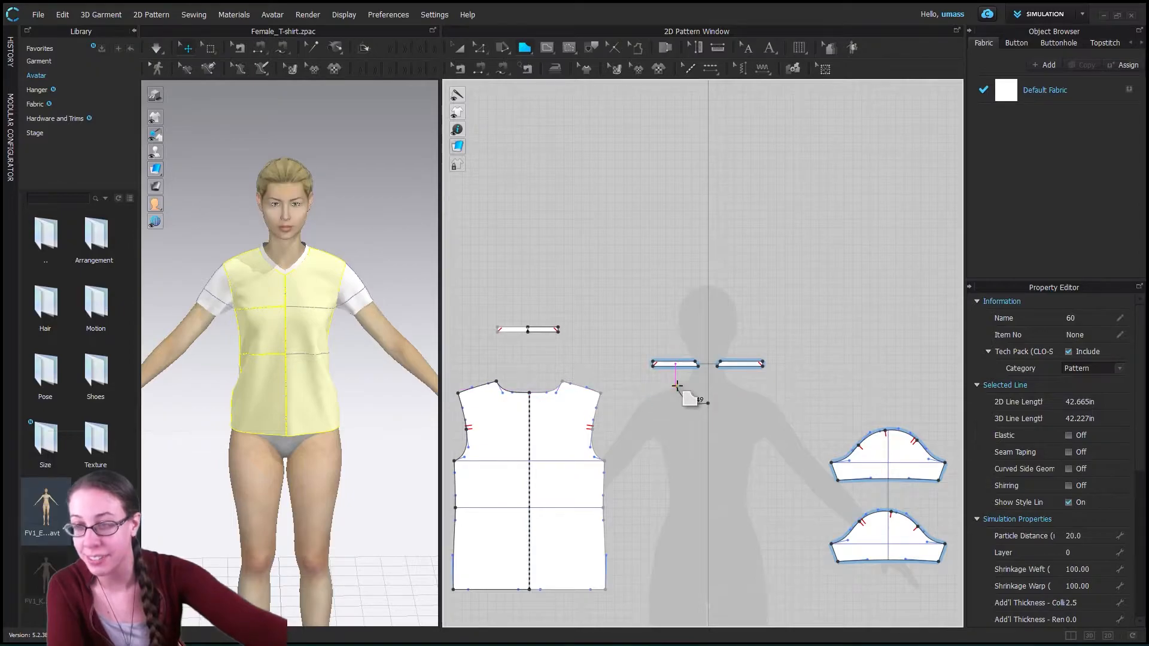
pyautogui.click(676, 390)
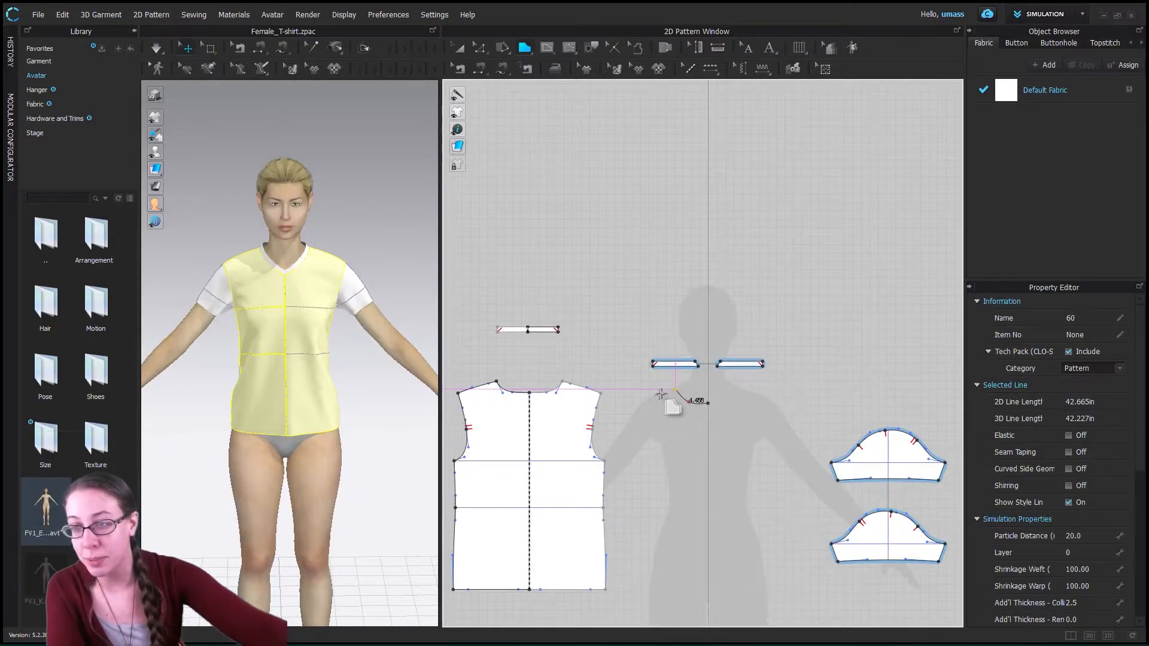
pyautogui.click(659, 394)
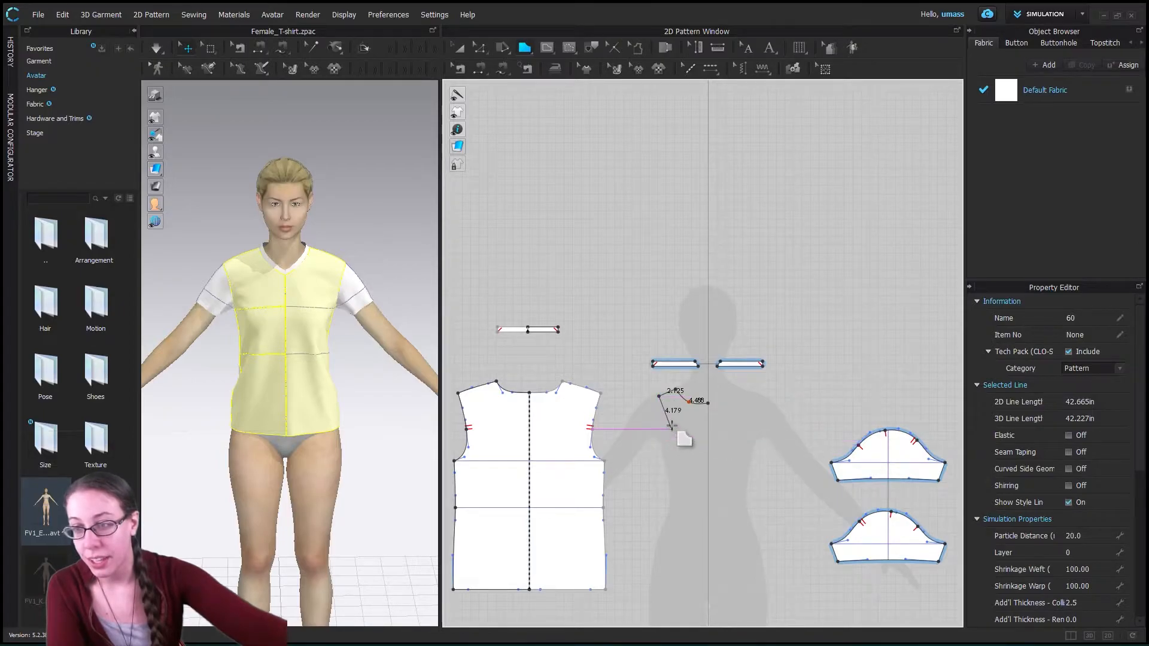
pyautogui.keyDown('ctrl'); pyautogui.click(668, 425); pyautogui.keyUp('ctrl')
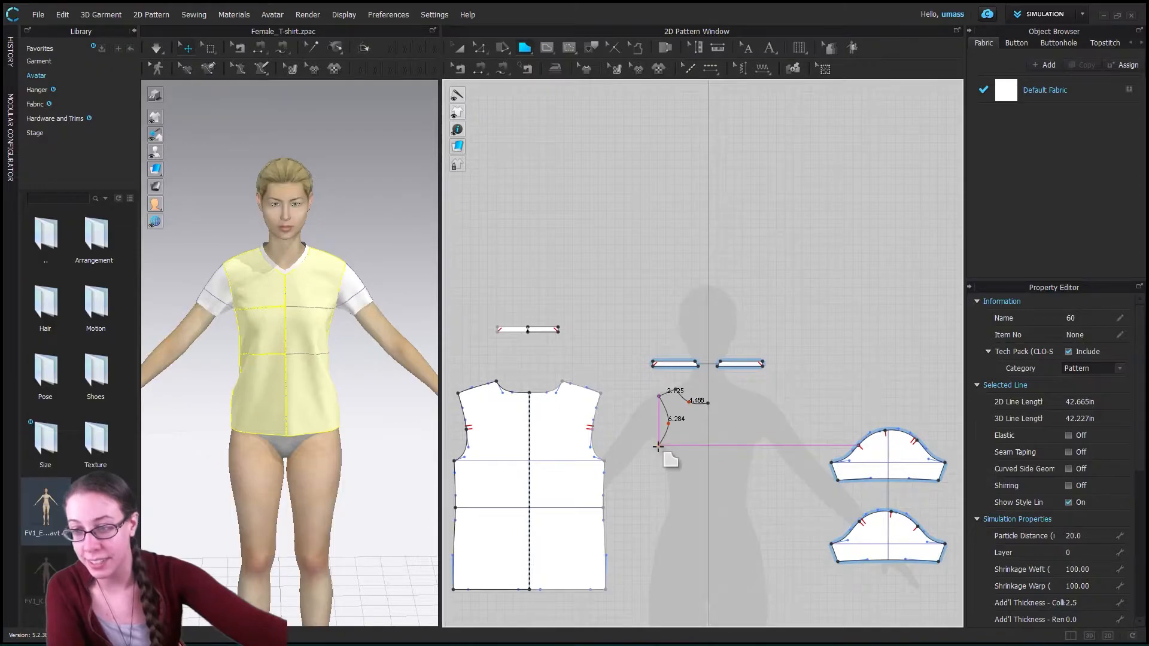
pyautogui.click(658, 445)
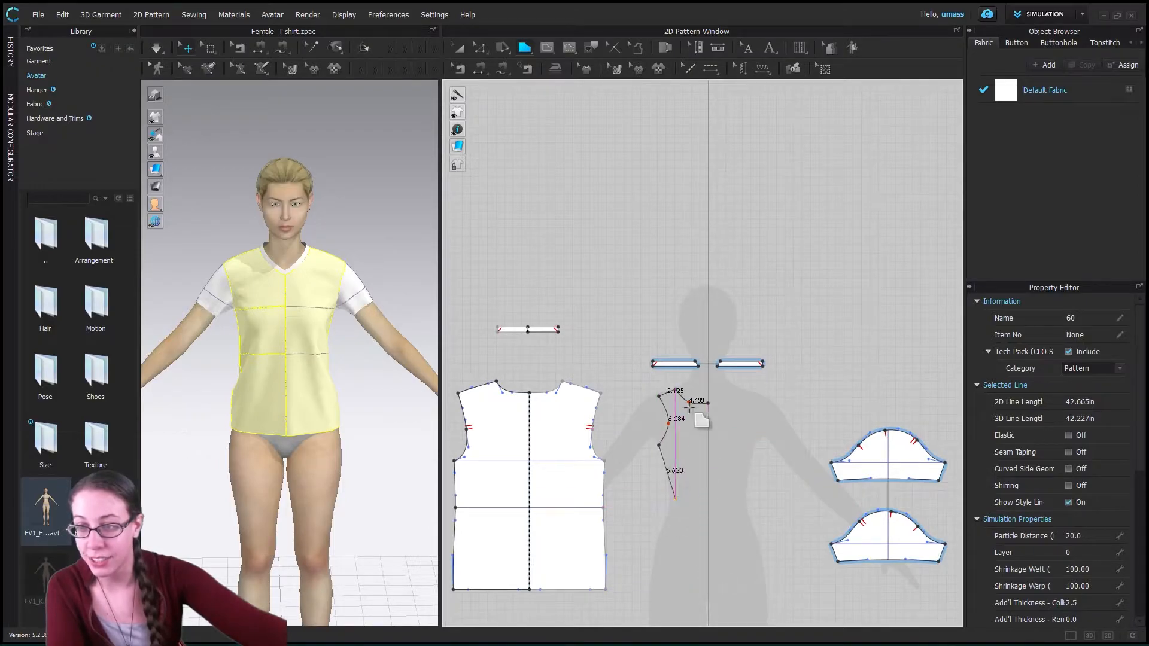
pyautogui.click(666, 499)
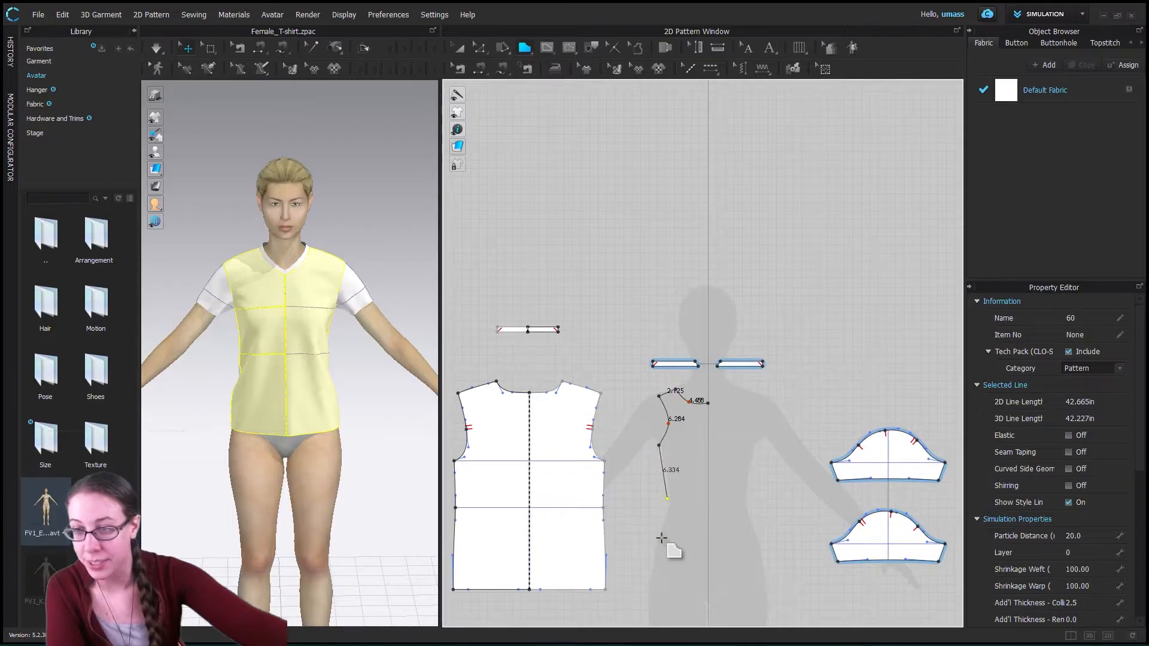
pyautogui.keyDown('ctrl'); pyautogui.click(669, 500); pyautogui.keyUp('ctrl')
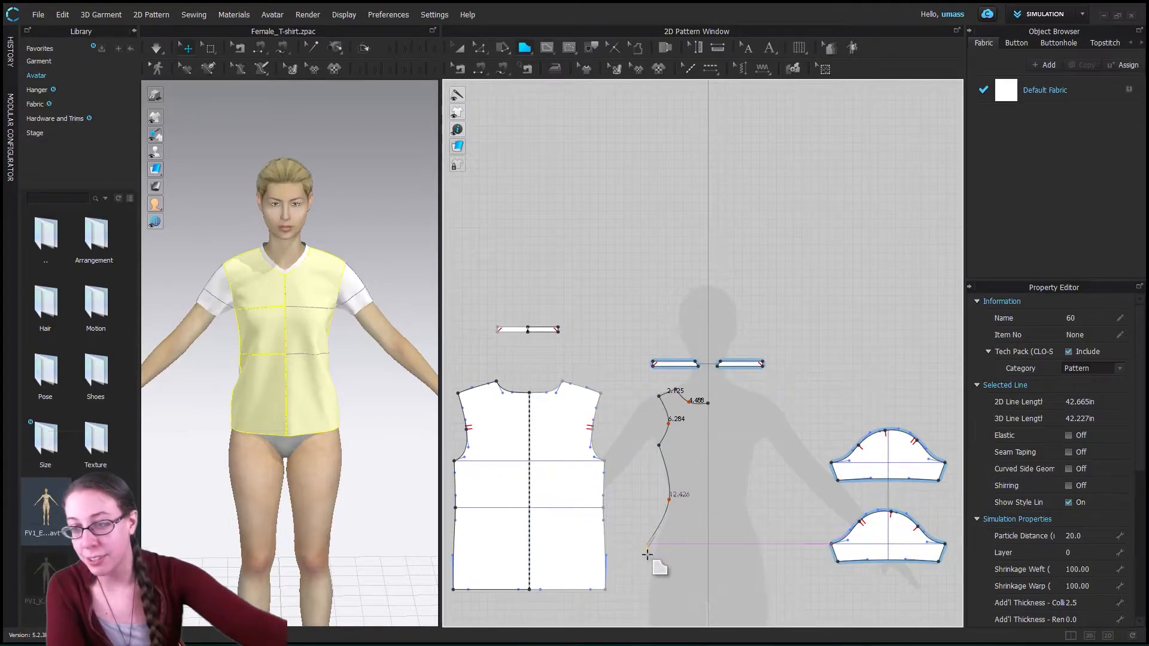
pyautogui.click(647, 560)
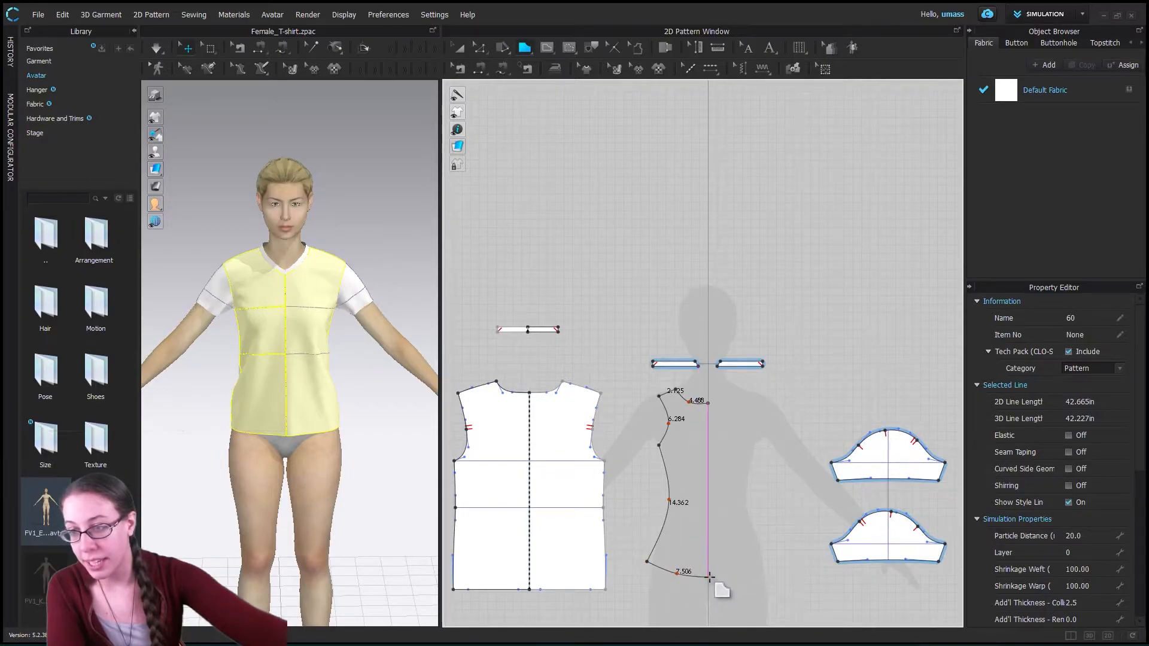
# - Try ending the hem at the centre line with Mirror Creation on the Y-Axis, and discard the polygon
pyautogui.rightClick(707, 577)
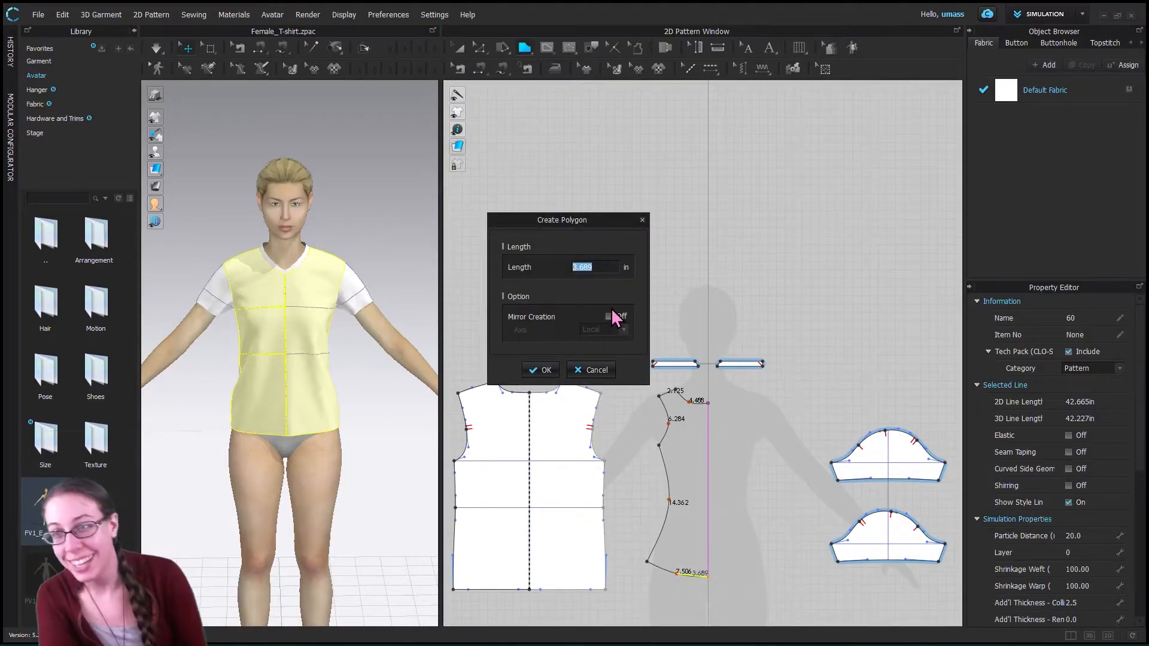
pyautogui.click(608, 317)
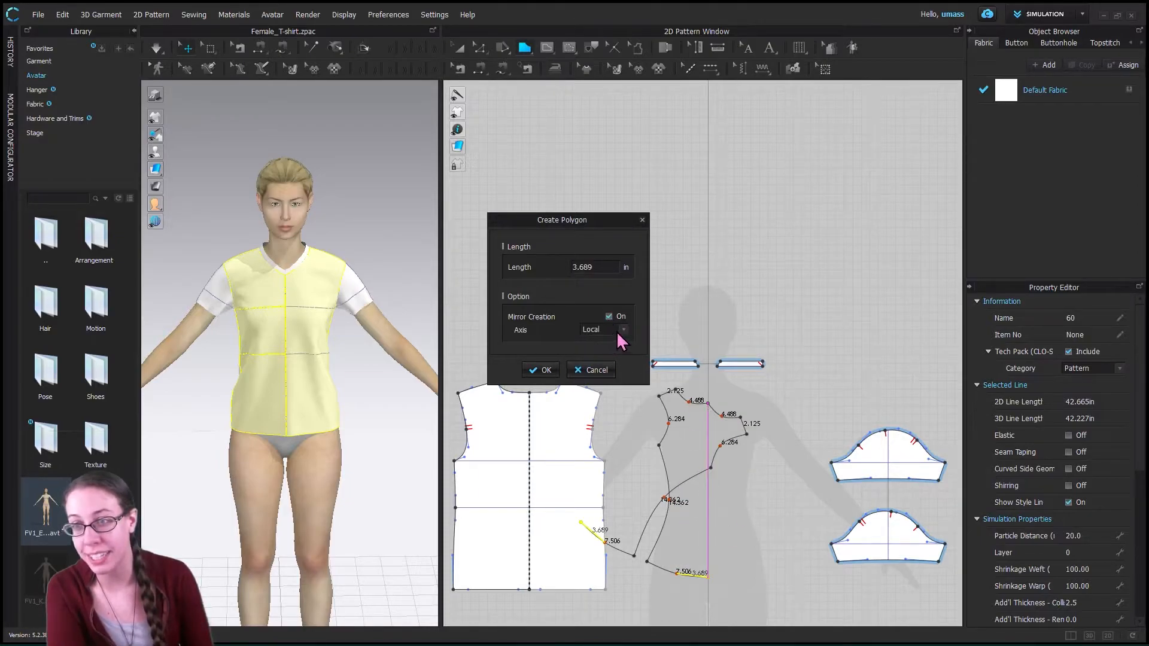
pyautogui.click(622, 330)
pyautogui.click(601, 362)
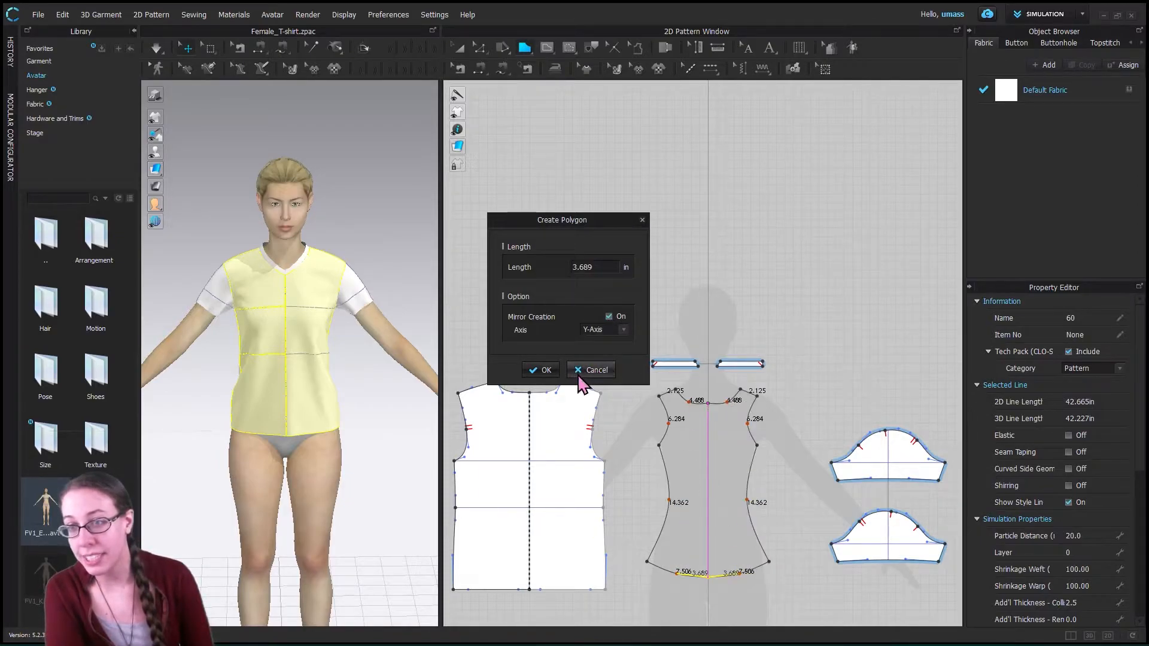
pyautogui.click(542, 370)
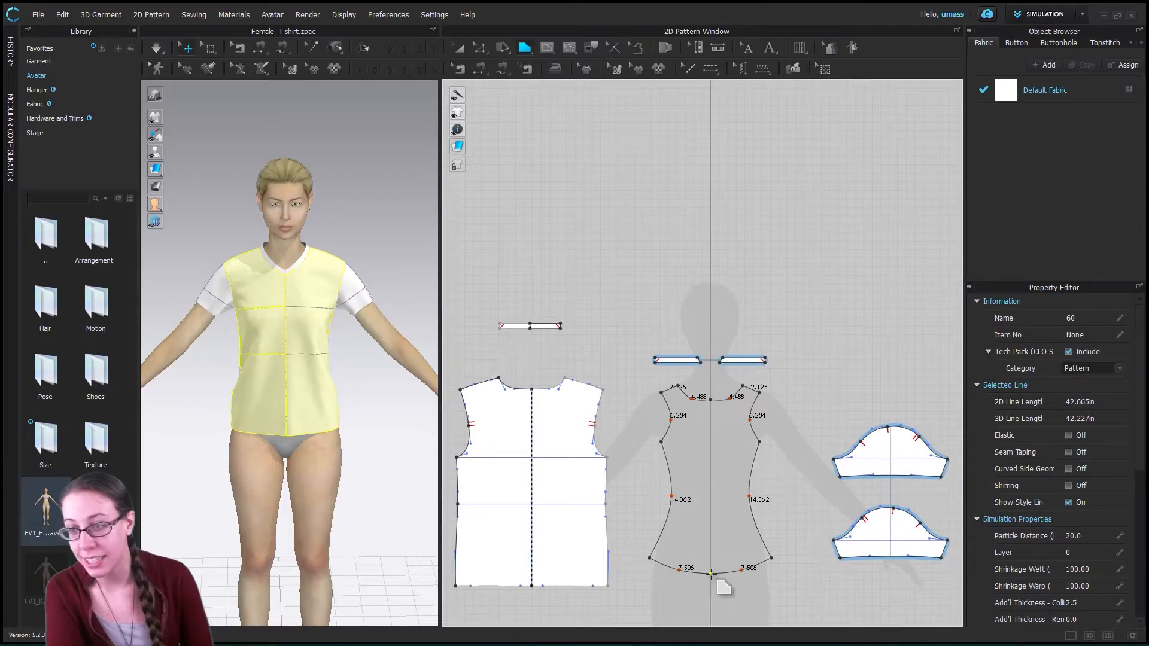
pyautogui.scroll(-2, 710, 592)
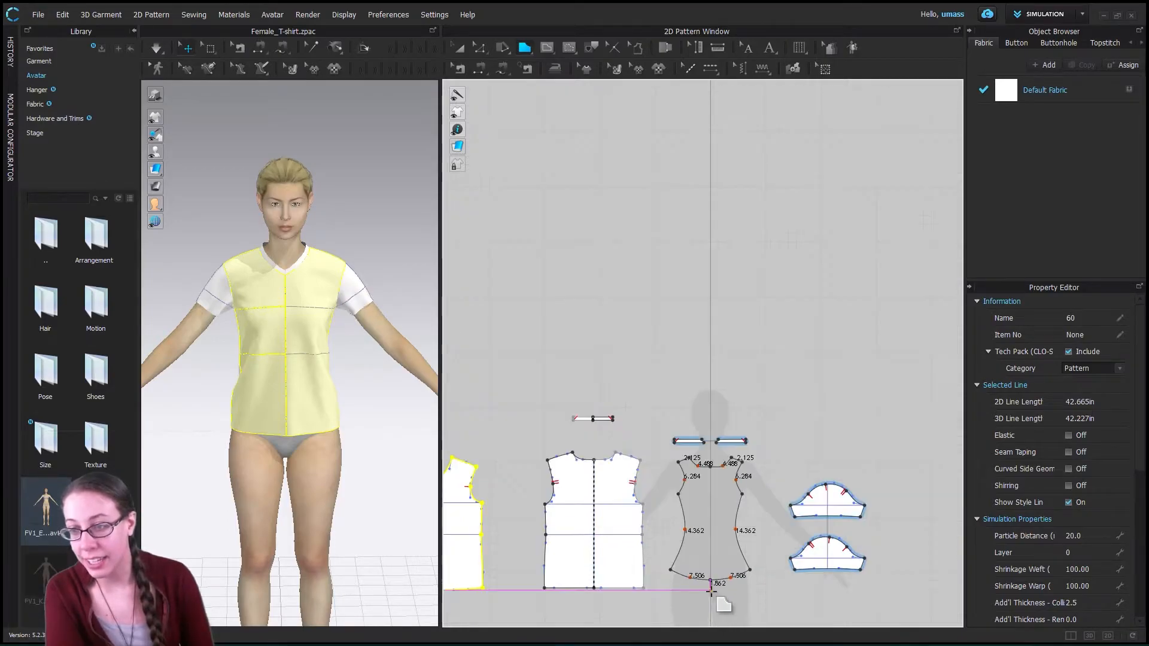
pyautogui.scroll(6, 710, 593)
pyautogui.scroll(-4, 711, 578)
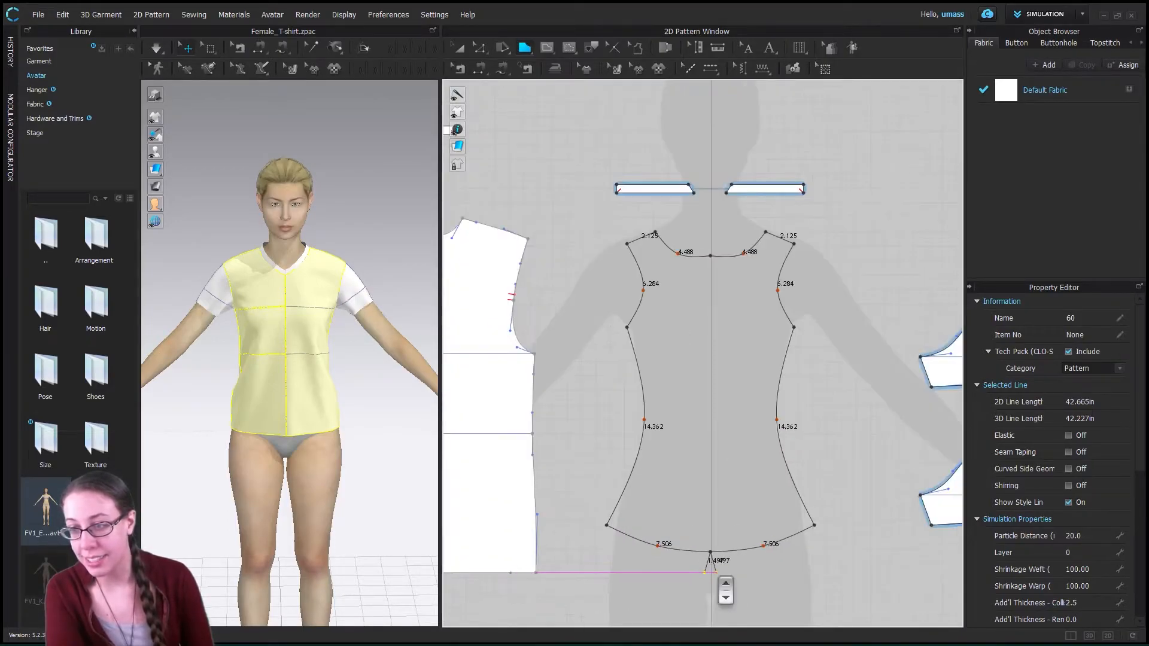
pyautogui.scroll(-3, 713, 576)
pyautogui.scroll(2, 713, 576)
pyautogui.press('Escape')
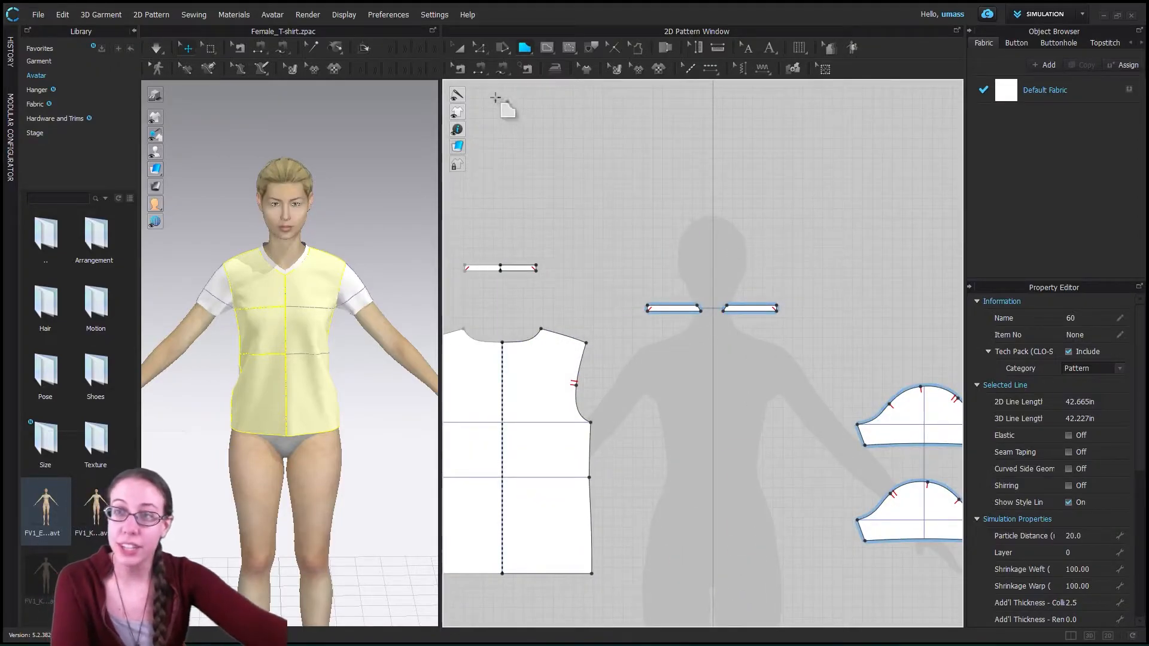
# - Start a polygon on the silhouette's centre line with a half neckline about 4.1 in long, using Mirror Creation about the Y-Axis
pyautogui.moveTo(711, 355); pyautogui.dragTo(687, 347)
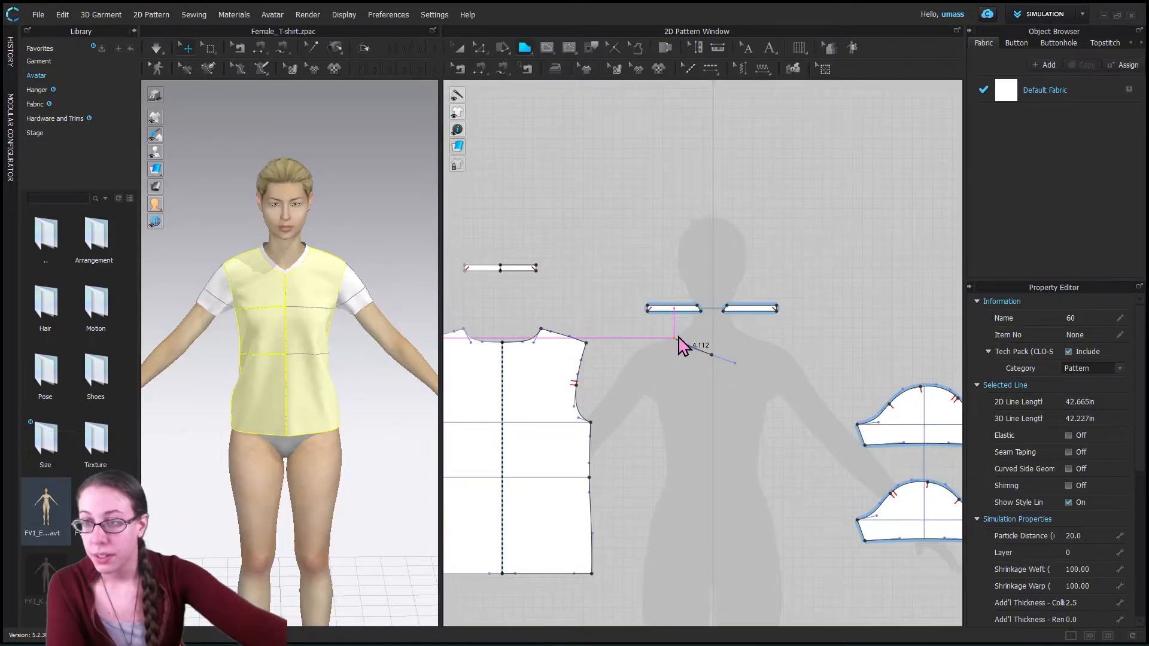
pyautogui.rightClick(676, 339)
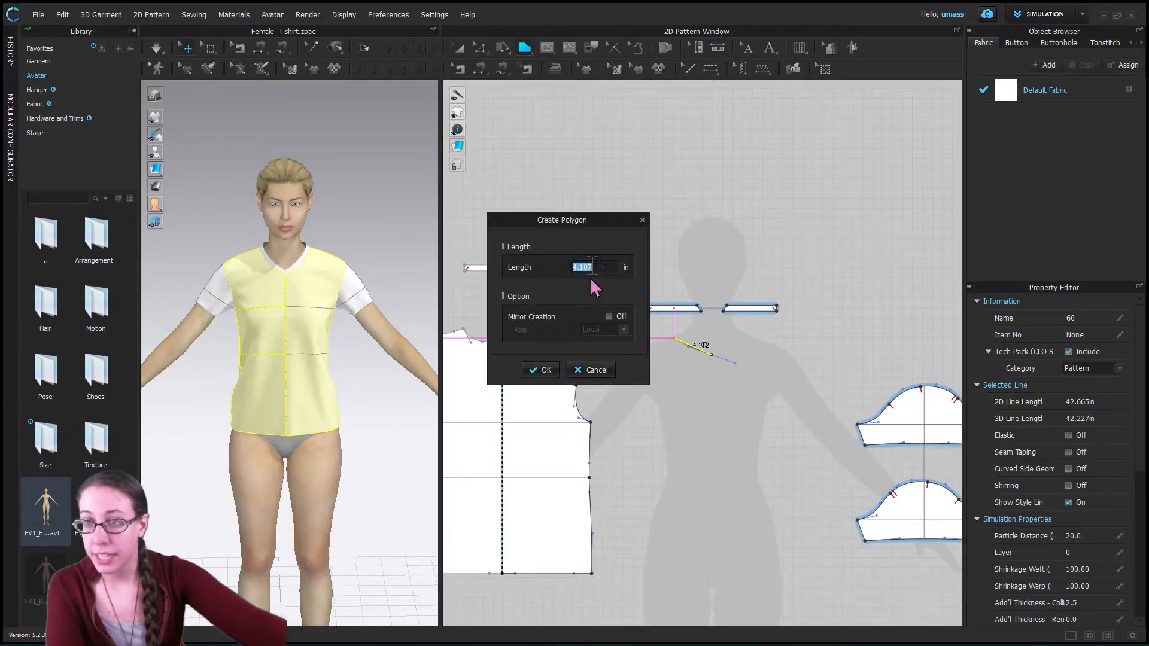
pyautogui.click(609, 316)
pyautogui.click(616, 330)
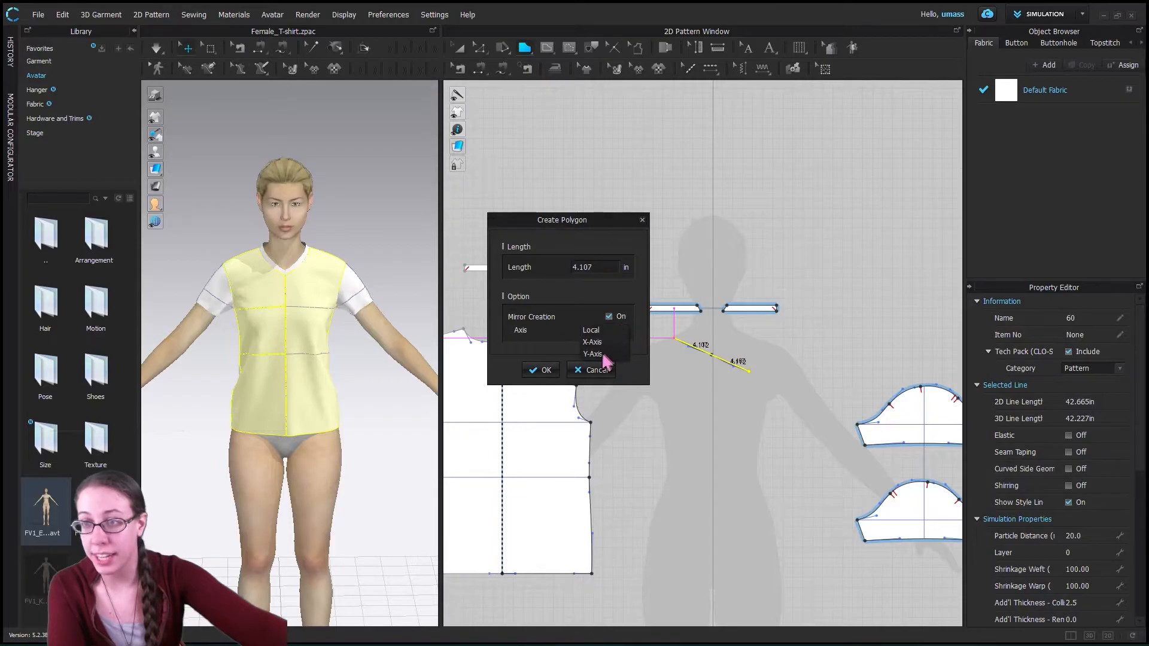
pyautogui.click(540, 371)
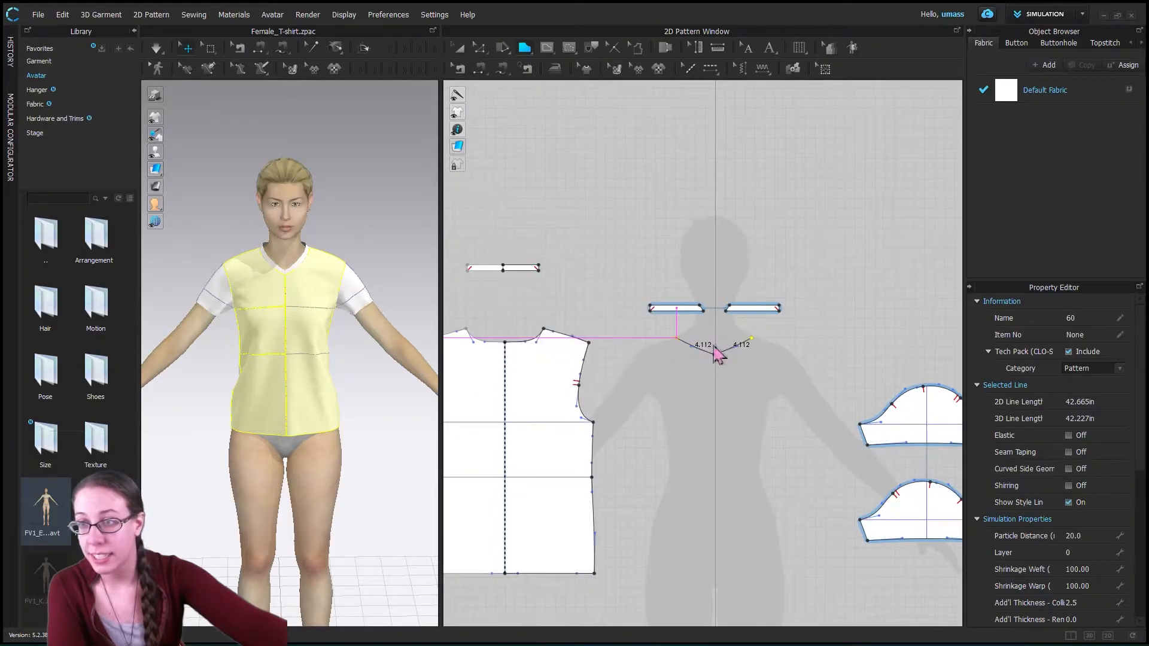
# - Continue the mirrored outline with shoulder lines and inward-curved armholes about 7.3 in long
pyautogui.click(652, 346)
pyautogui.keyDown('ctrl'); pyautogui.click(677, 377); pyautogui.keyUp('ctrl')
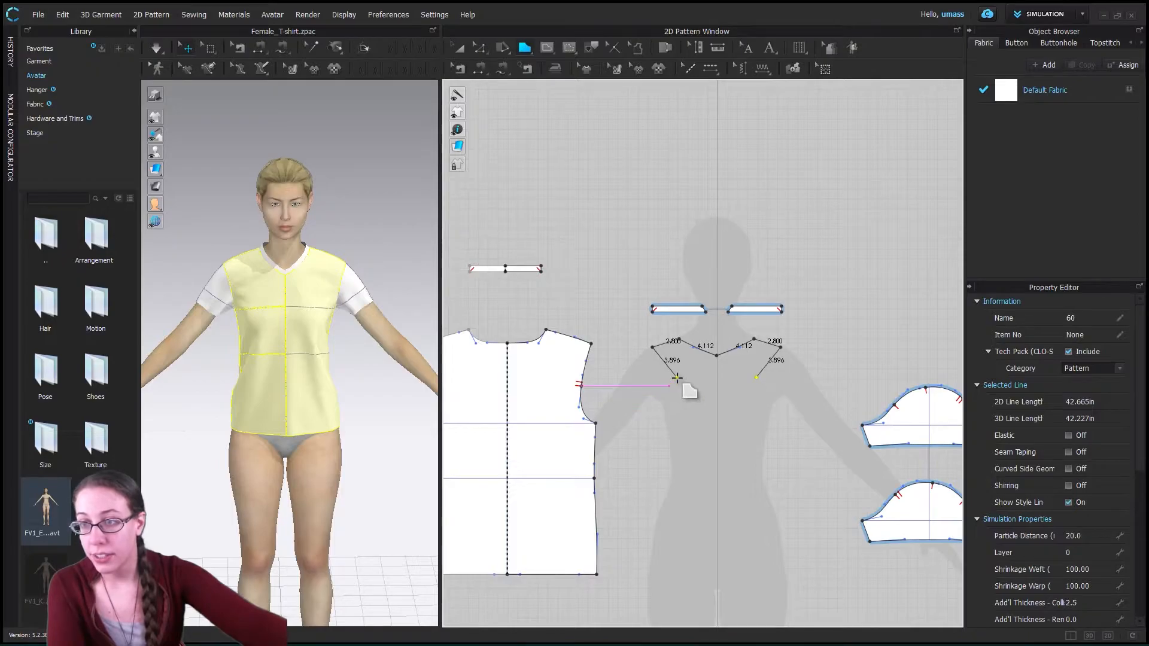
pyautogui.click(659, 405)
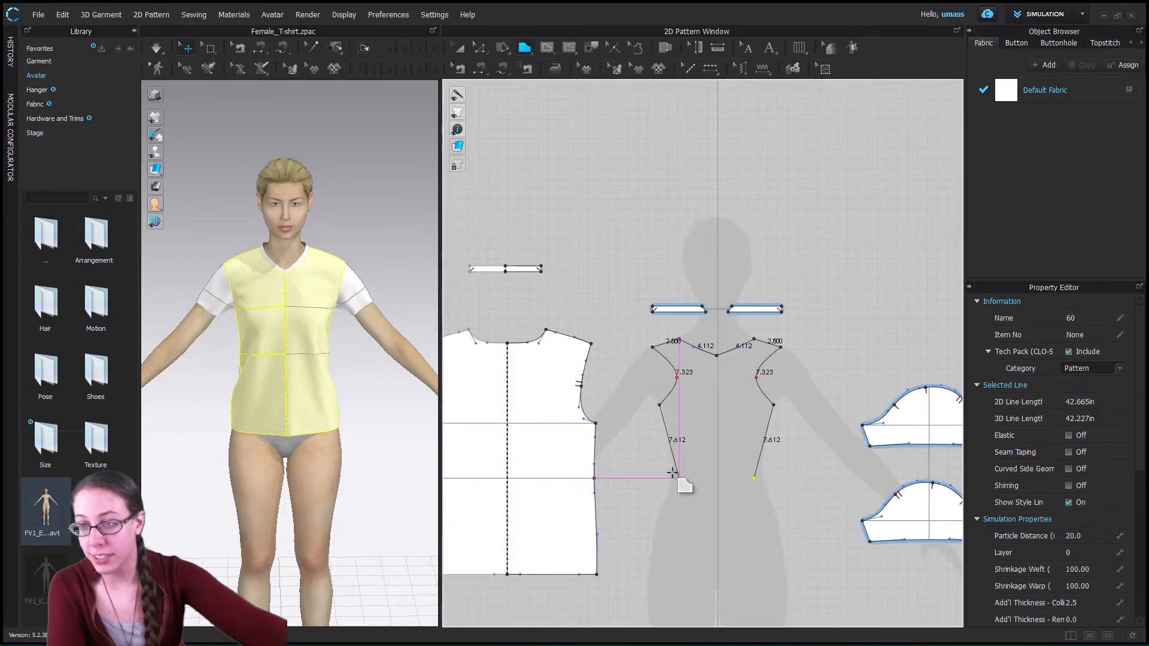
# - Draw side seams curving in about 6.4 in to the waist and out to the hips, and complete the bodice with a pointed hem about 7.7 in per half
pyautogui.click(670, 468)
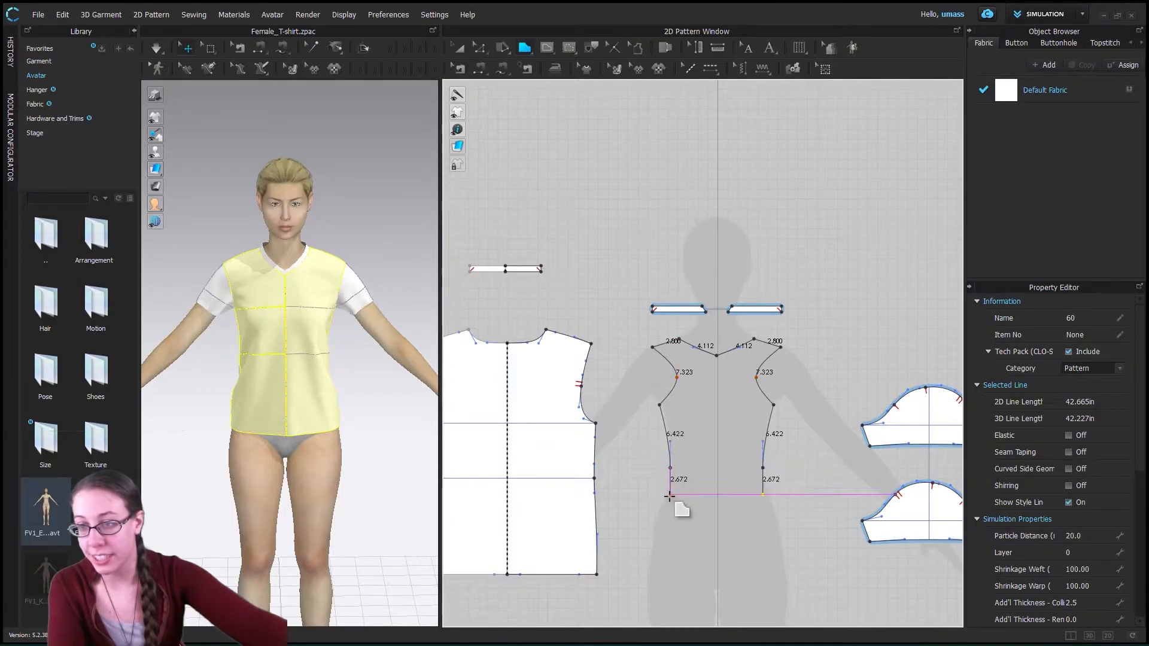
pyautogui.click(645, 545)
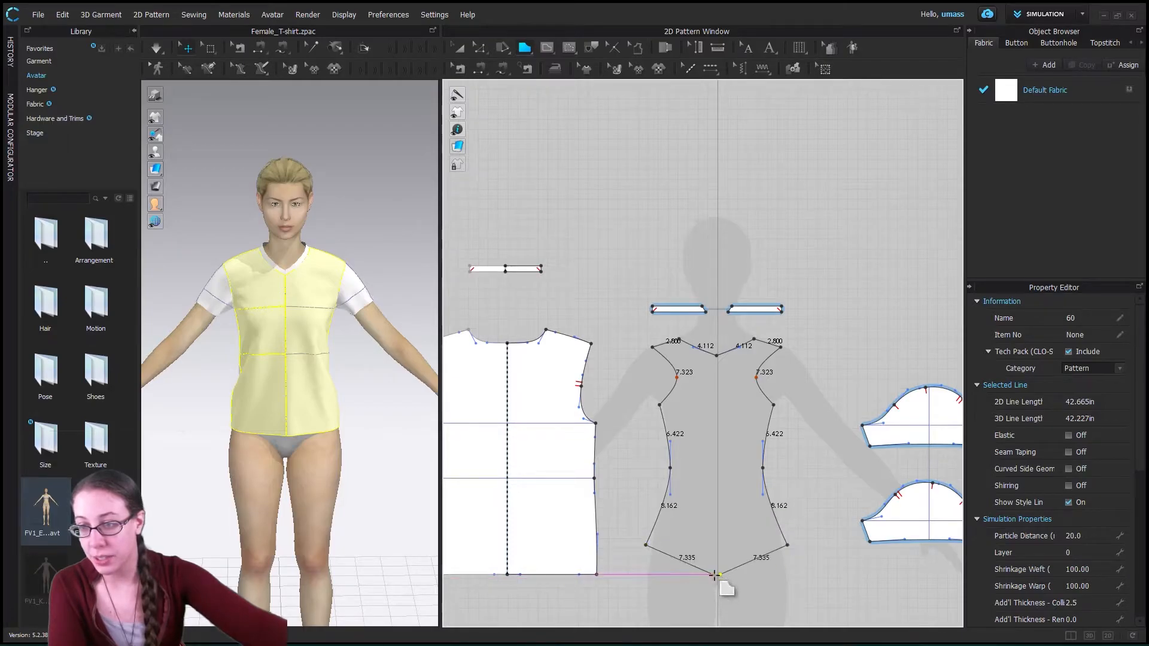
pyautogui.click(716, 574)
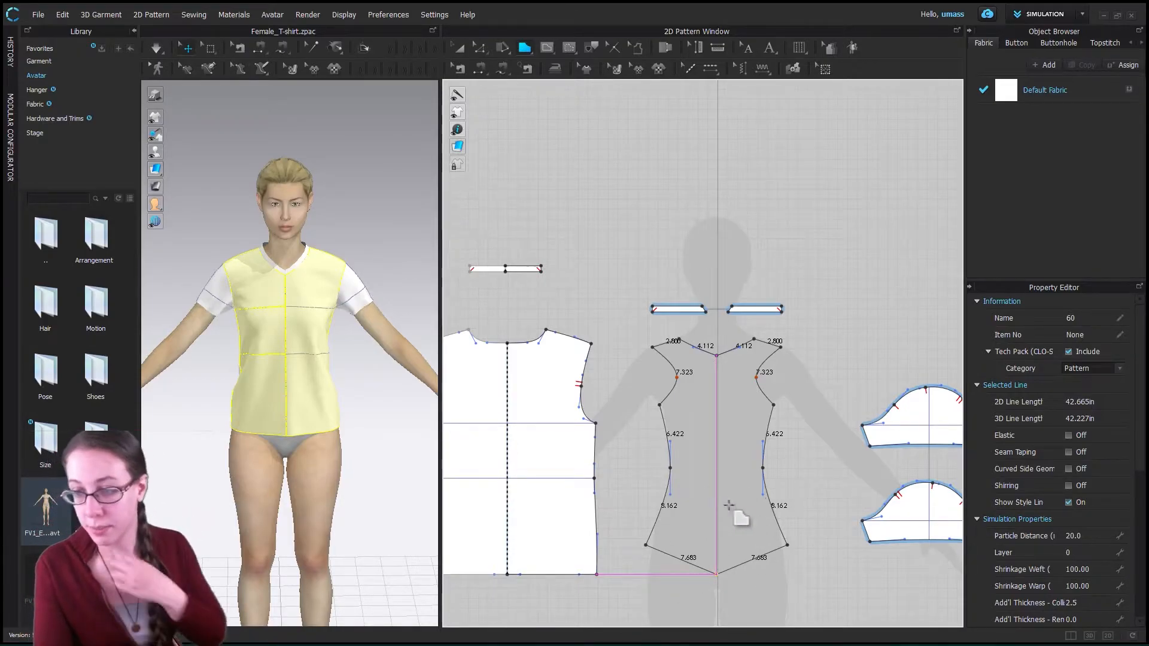
pyautogui.press('Return')
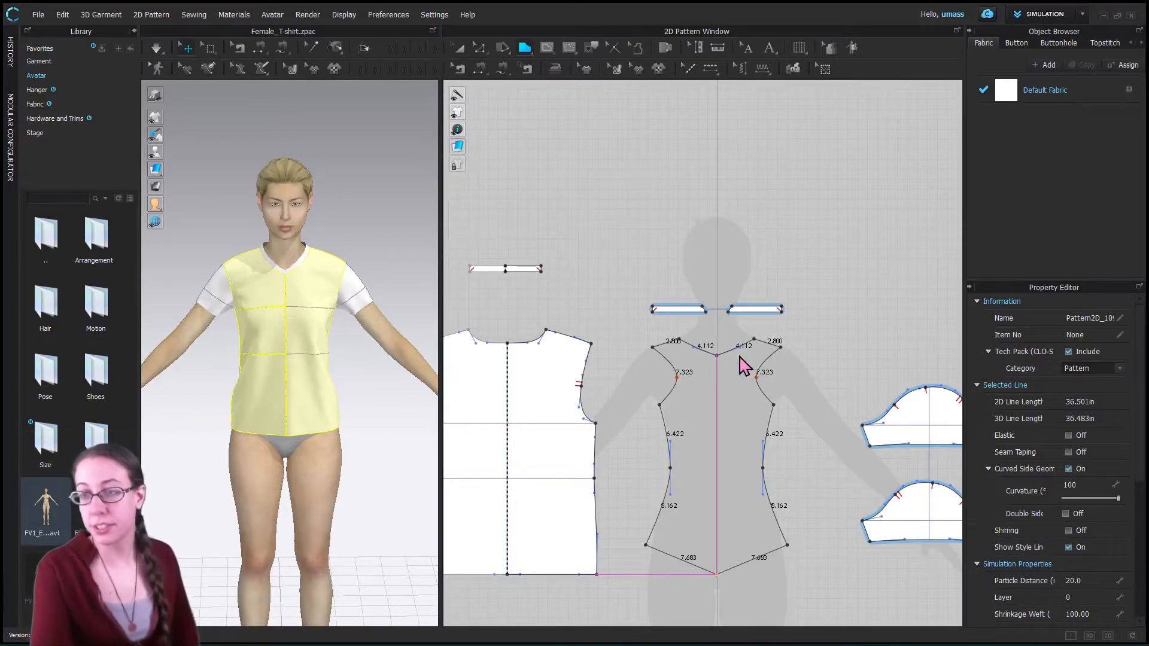
# - With the Edit Pattern tool, try moving an armhole line of the new bodice and reshaping the side seam's curve above the waist, undoing each change
pyautogui.click(481, 49)
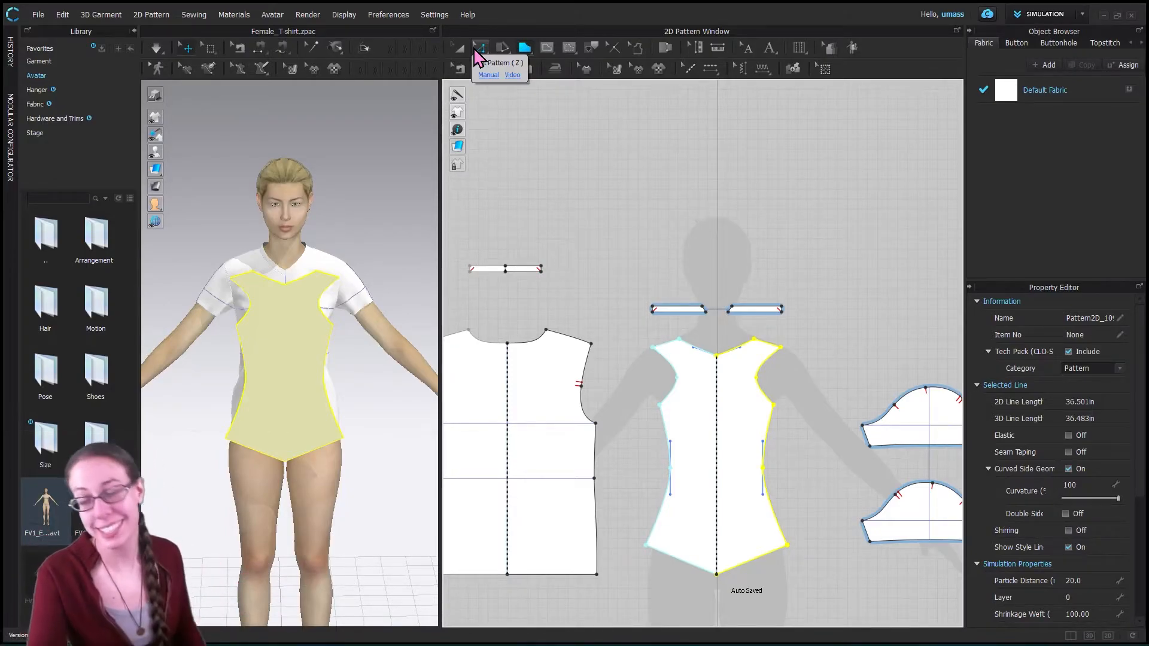
pyautogui.click(479, 49)
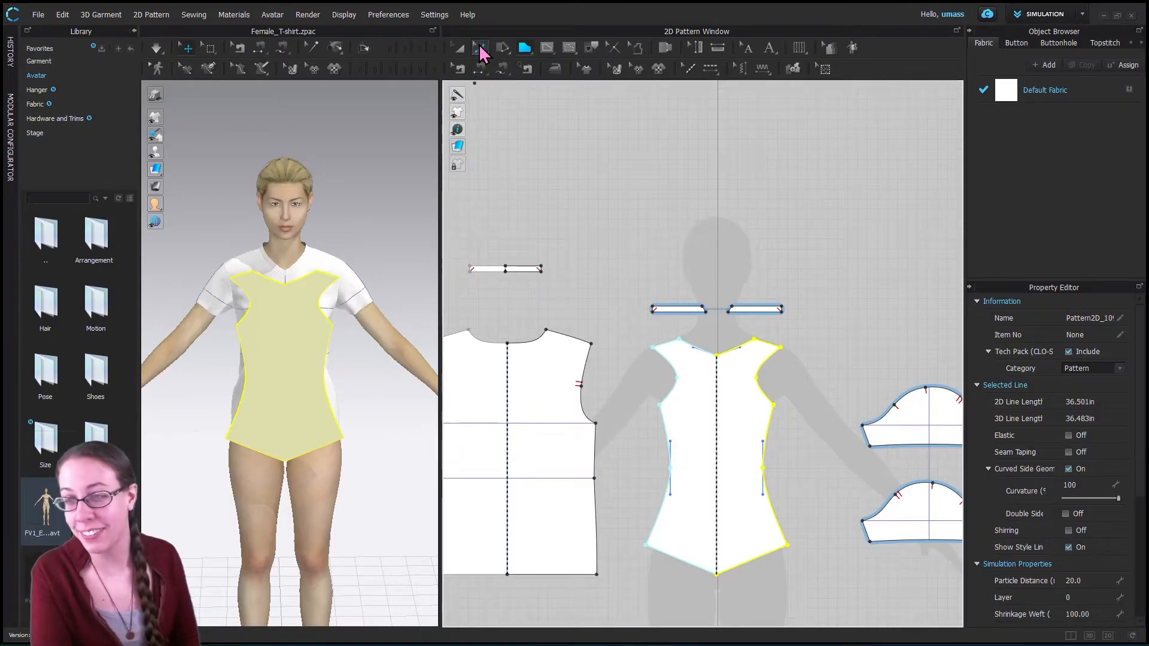
pyautogui.click(676, 383)
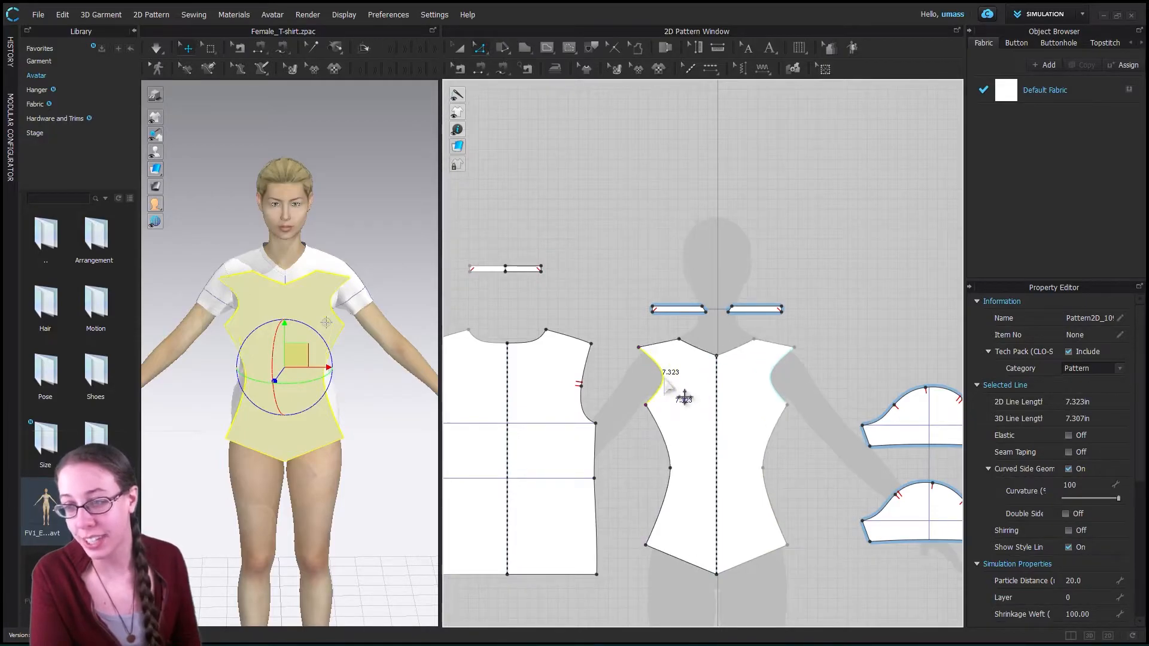
pyautogui.hotkey('ctrl', 'z')
pyautogui.click(671, 468)
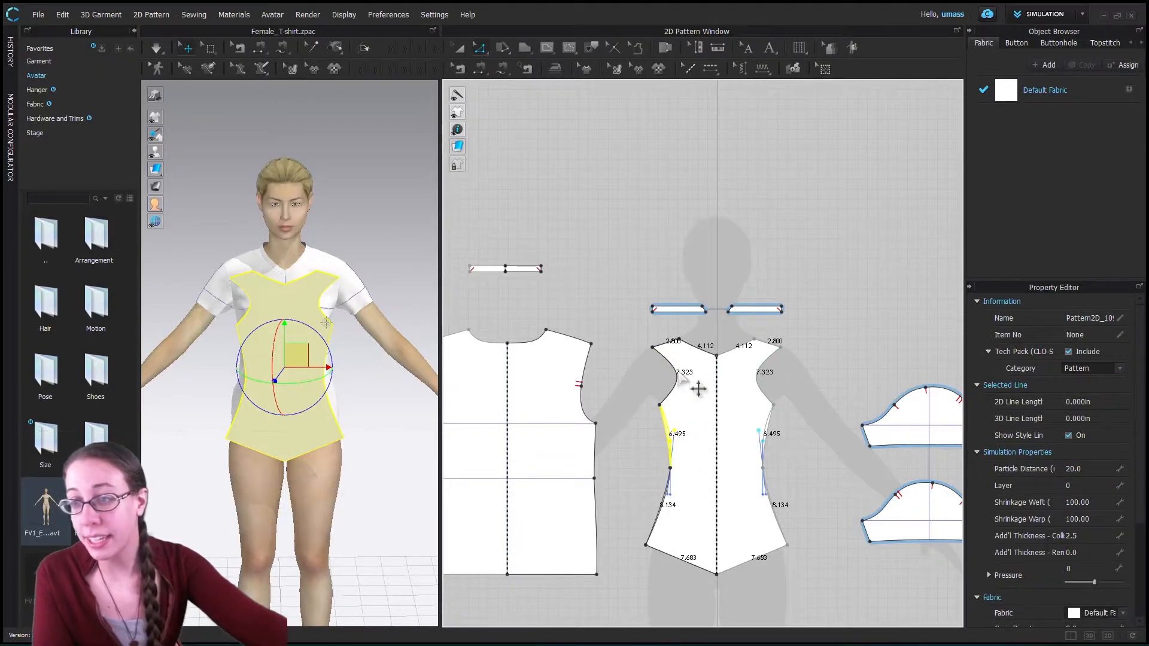
pyautogui.hotkey('ctrl', 'z')
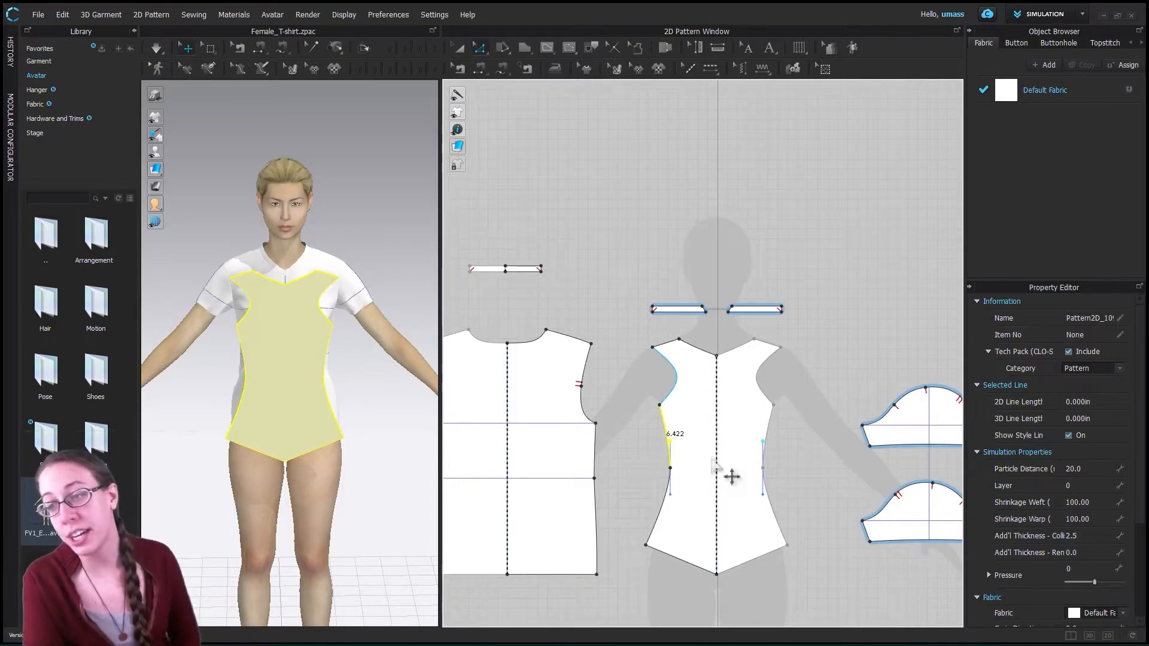
# - With Edit Curve Point, move the new bodice's armhole curve point slightly outward to make the armhole shallower
pyautogui.click(675, 382)
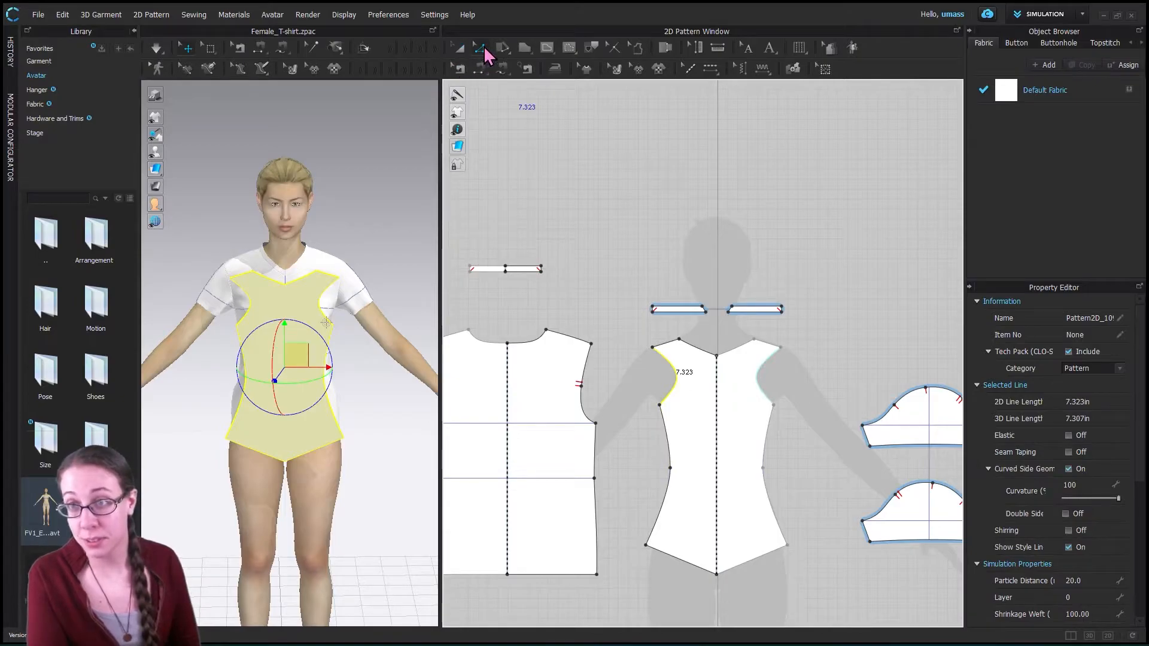
pyautogui.click(479, 48)
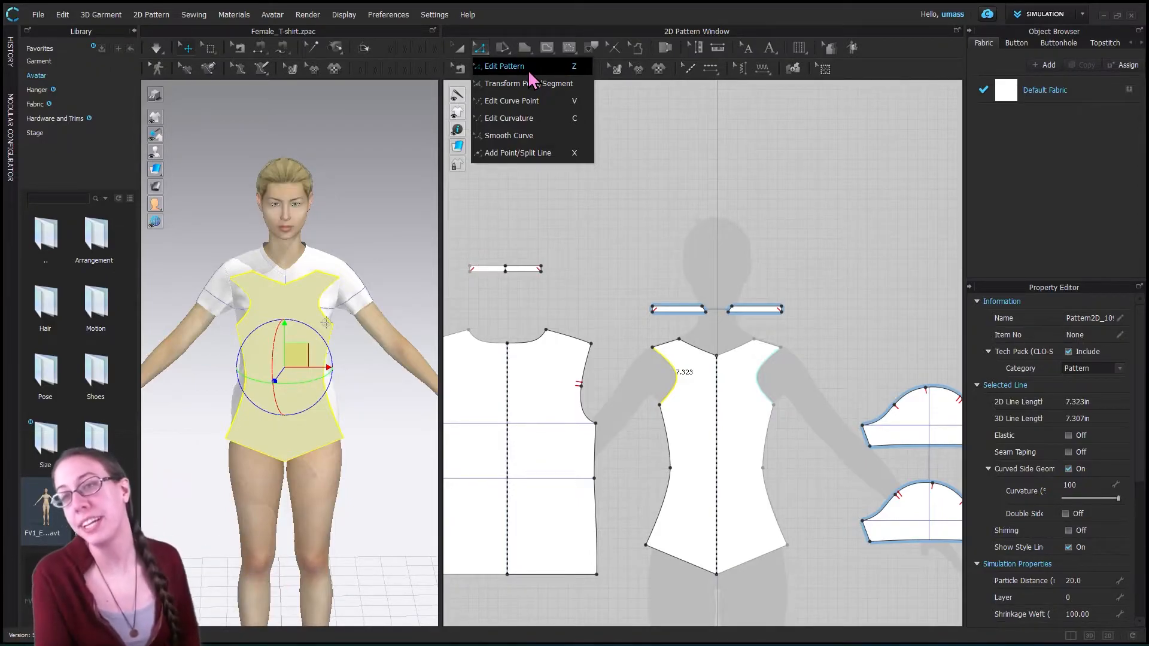
pyautogui.click(516, 102)
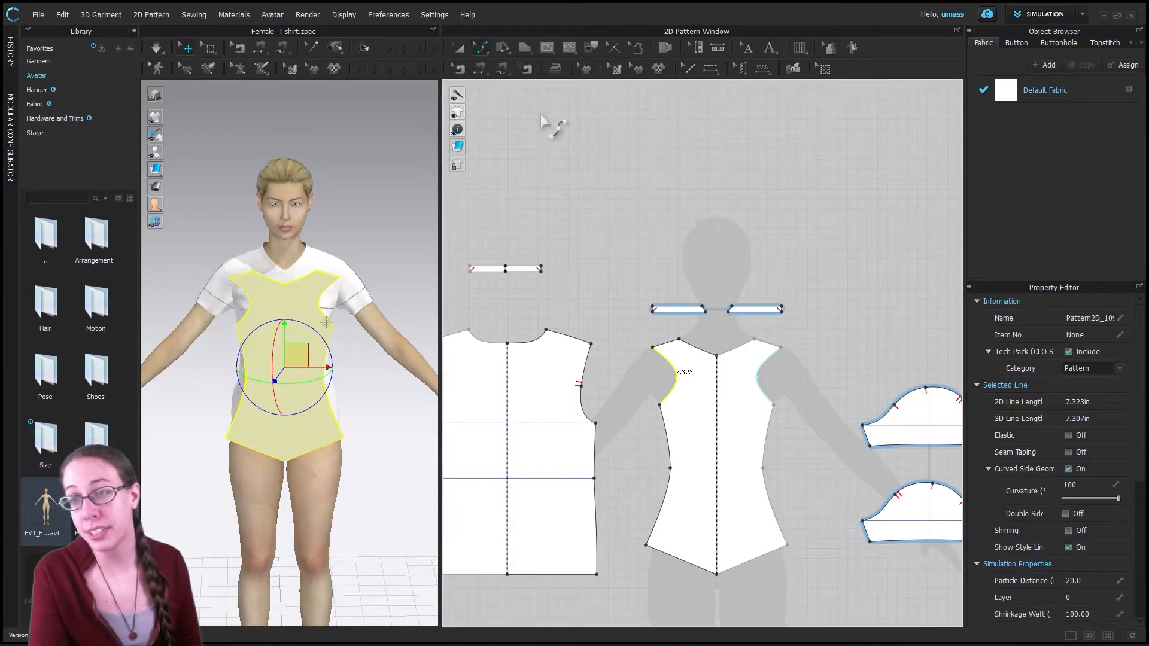
pyautogui.click(678, 384)
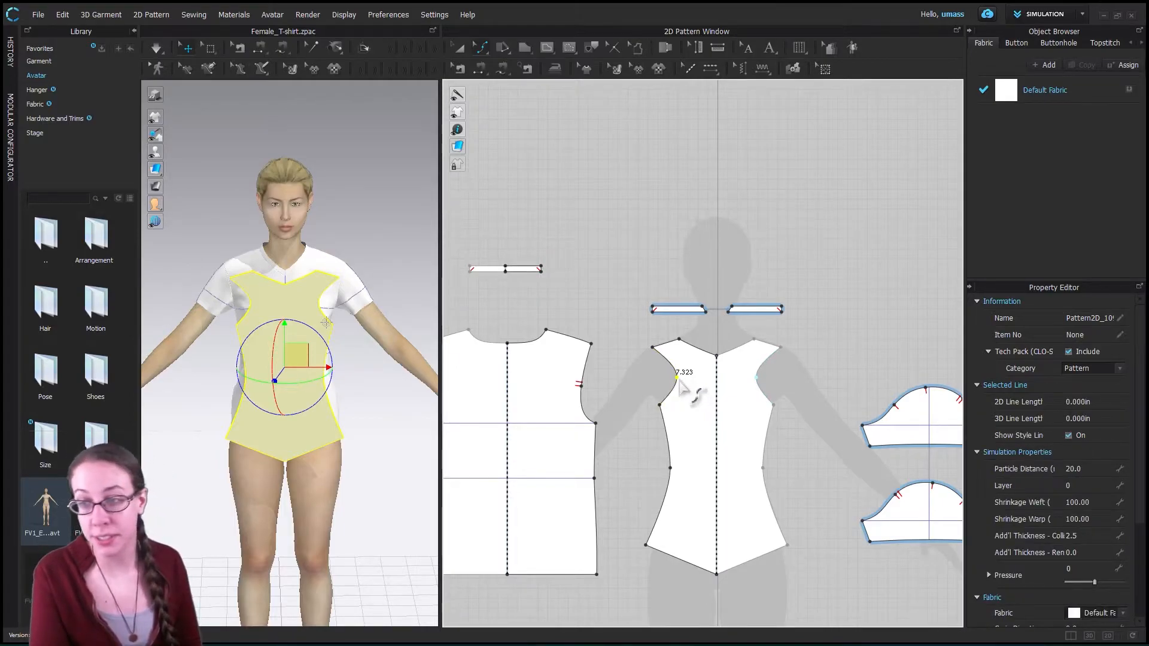
pyautogui.moveTo(677, 380); pyautogui.dragTo(670, 382)
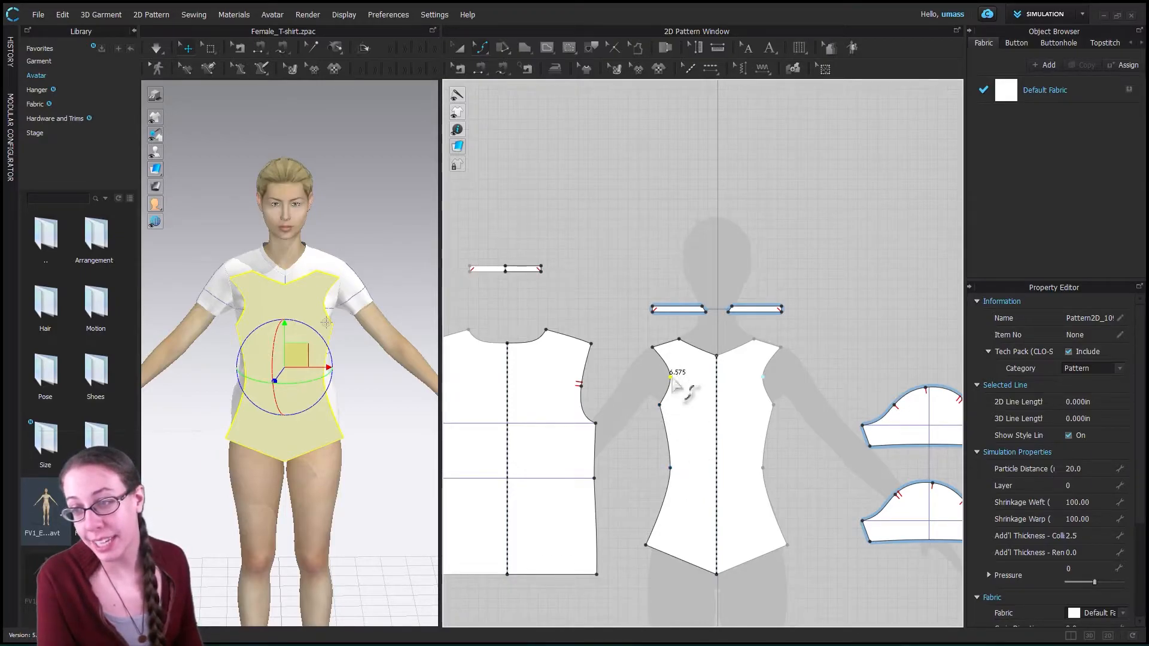
# - Convert the waist point on the new bodice's side seam to a curve point and clear the selection
pyautogui.rightClick(671, 470)
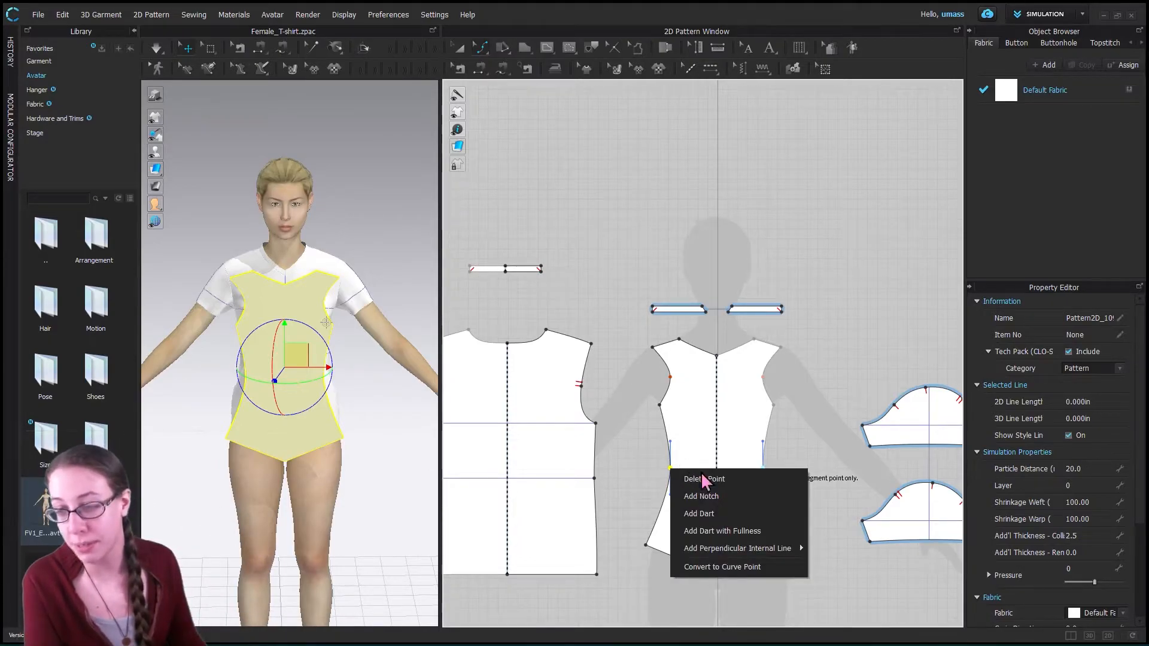
pyautogui.click(722, 566)
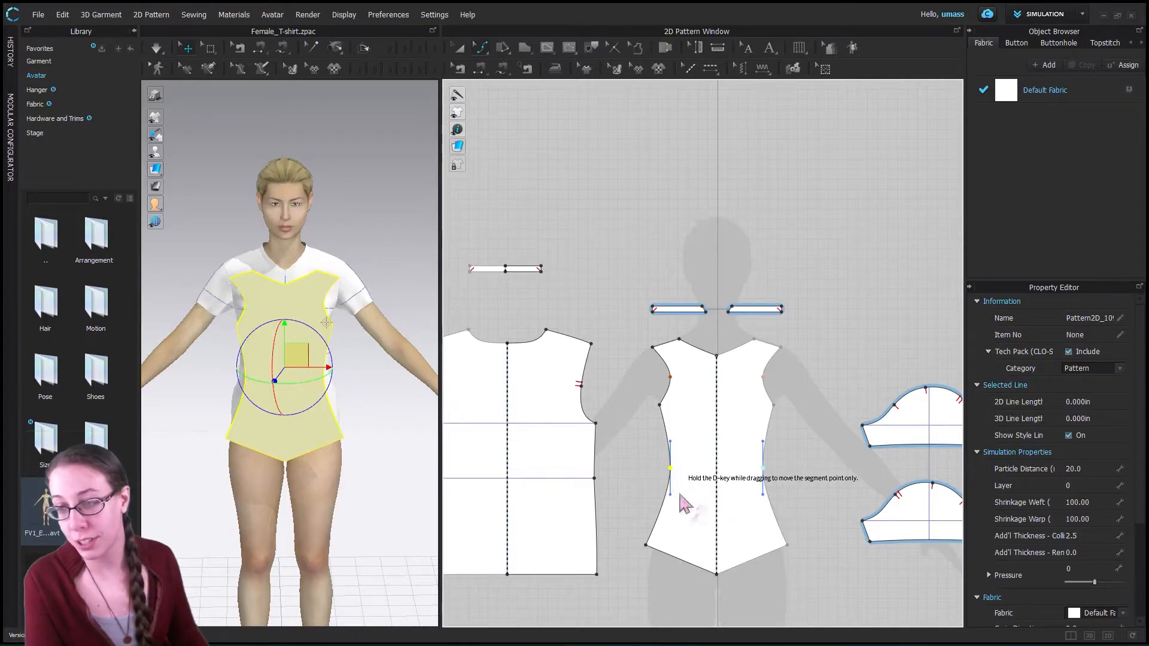
pyautogui.press('Escape')
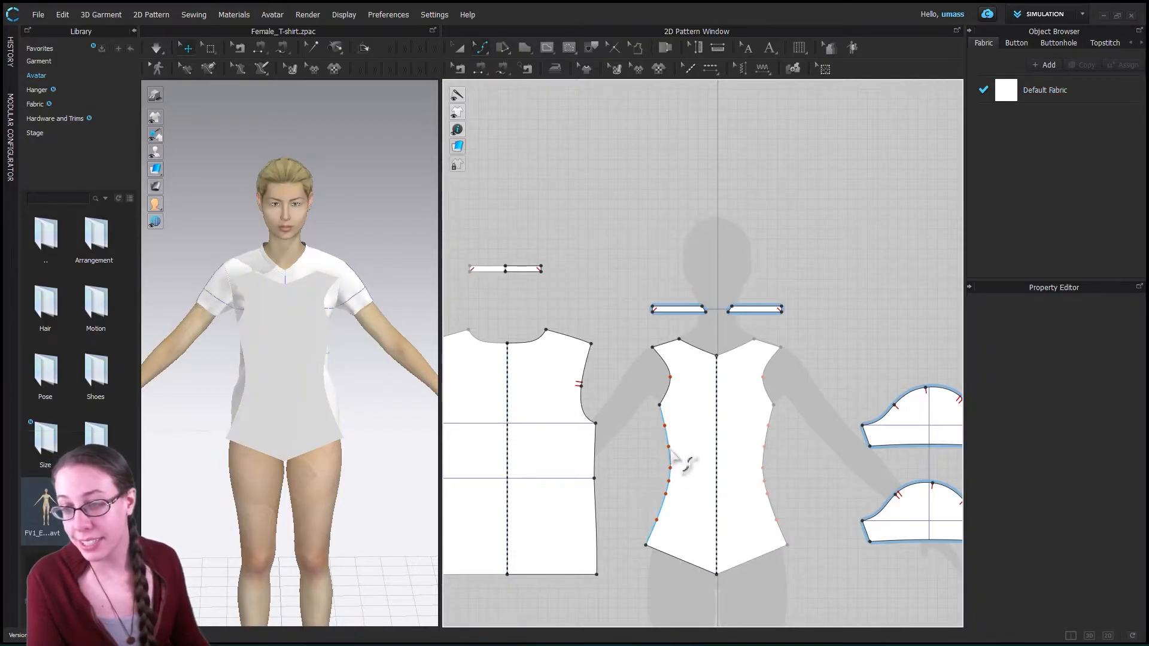
# - Try pulling the side seam's curve point just above the waist inward, and undo the move
pyautogui.click(664, 425)
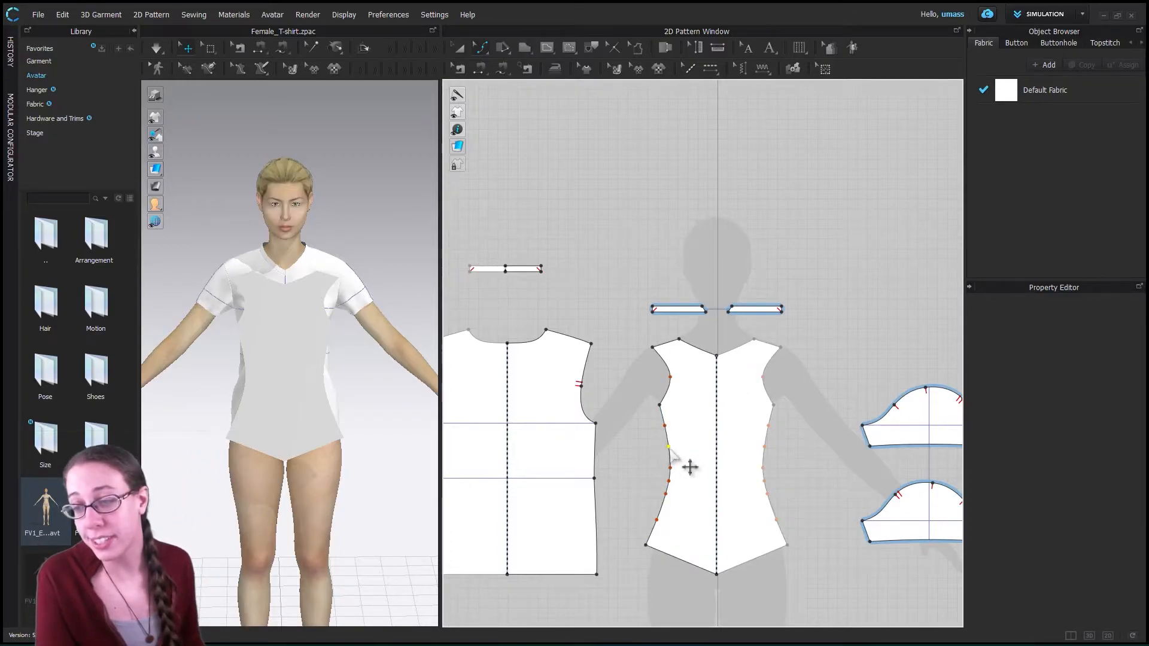
pyautogui.moveTo(669, 447); pyautogui.dragTo(701, 461)
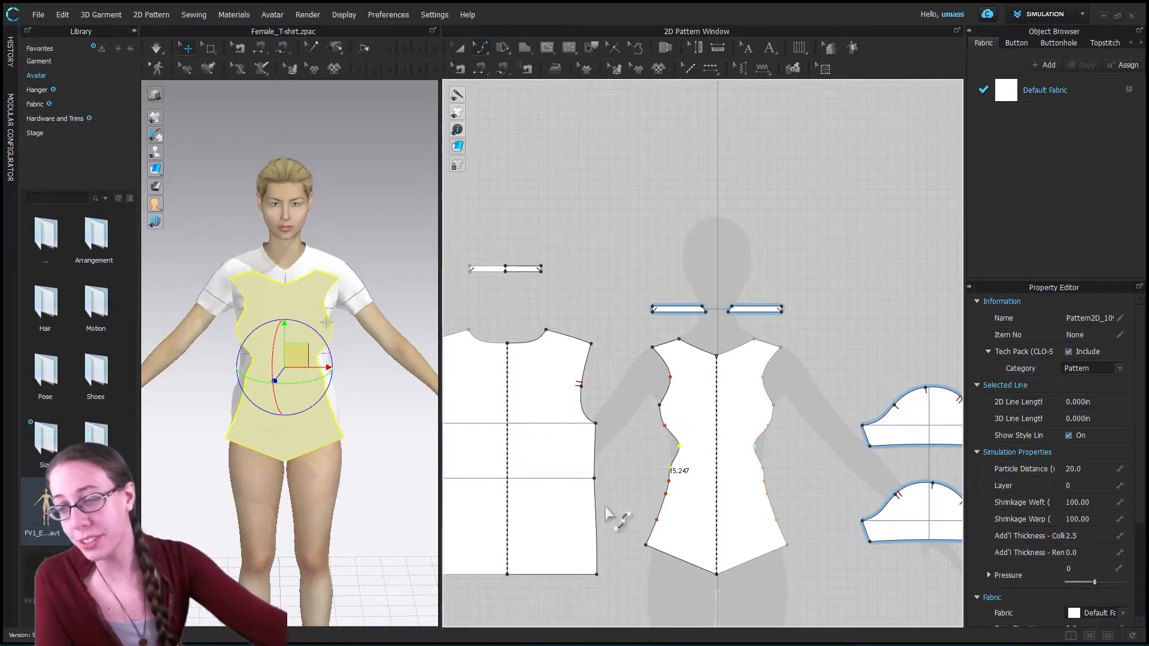
pyautogui.hotkey('ctrl', 'z')
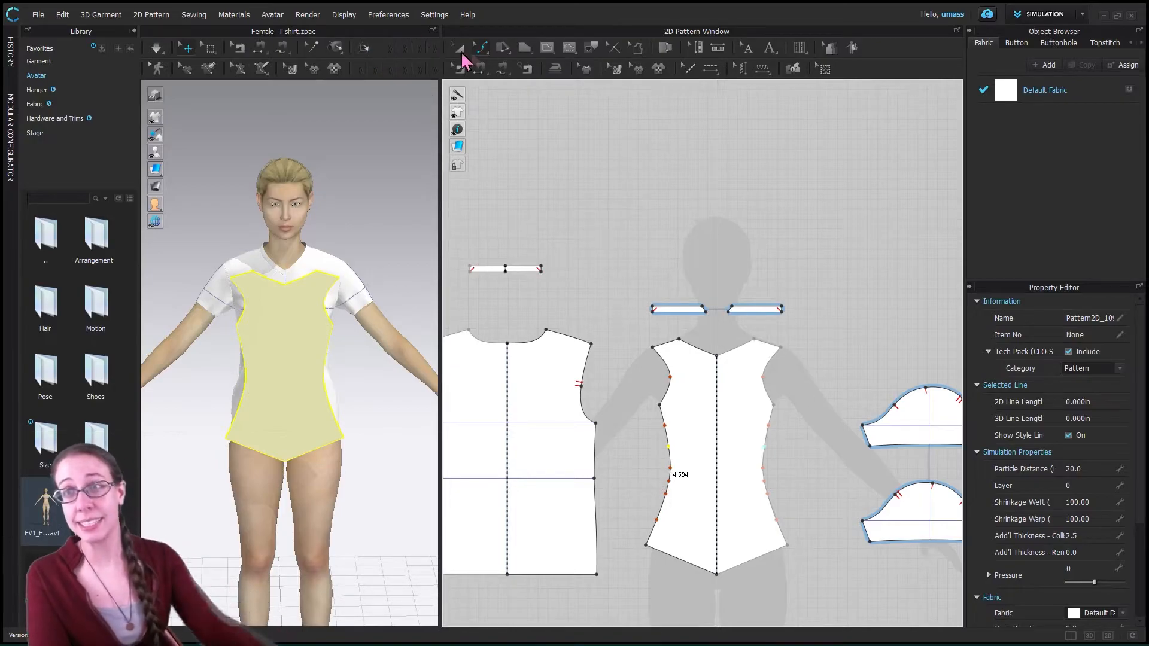
# - With Edit Curvature, round the bodice's hem outward and deepen the lower armhole of the T-shirt back to about 6.5 in
pyautogui.click(480, 47)
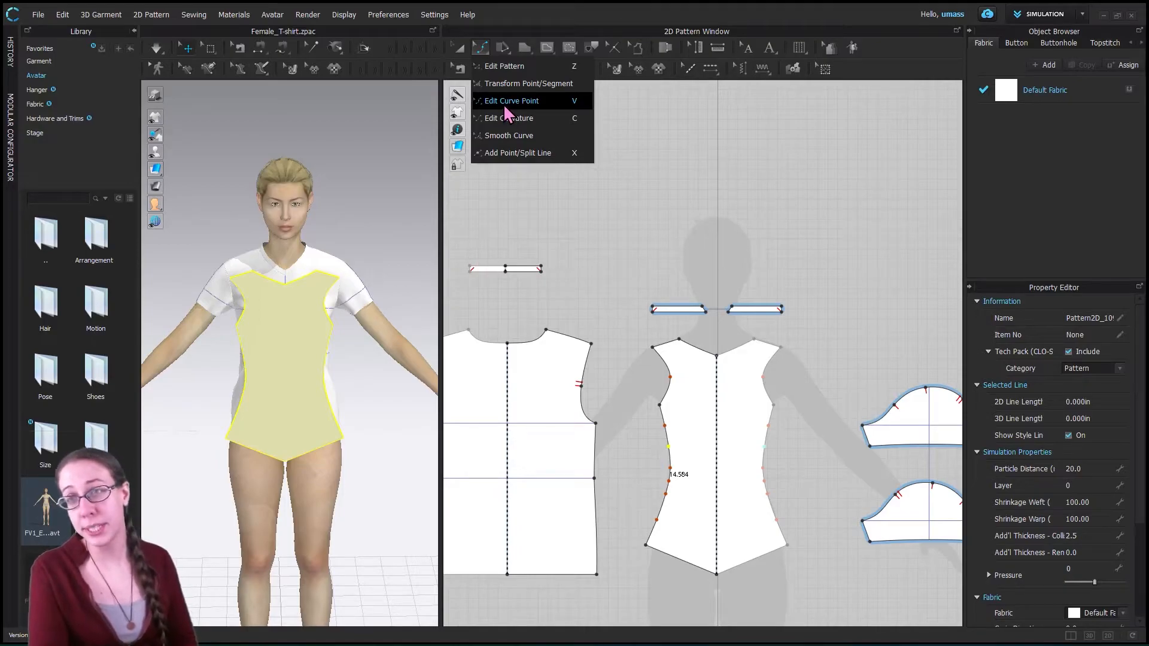
pyautogui.click(509, 120)
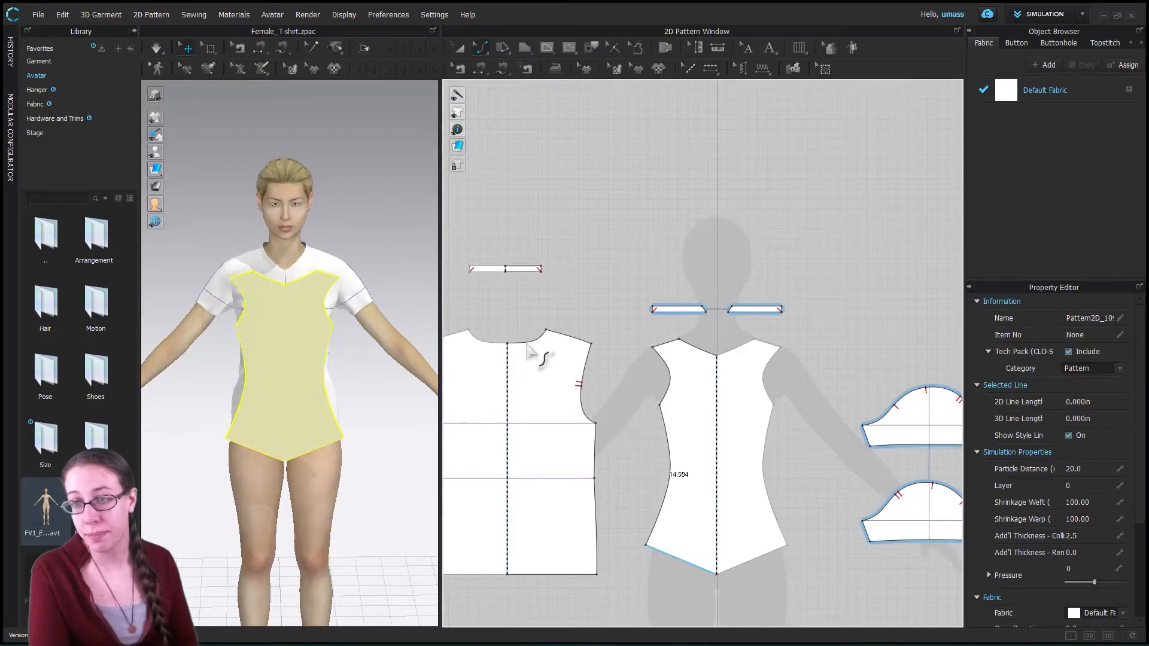
pyautogui.click(675, 388)
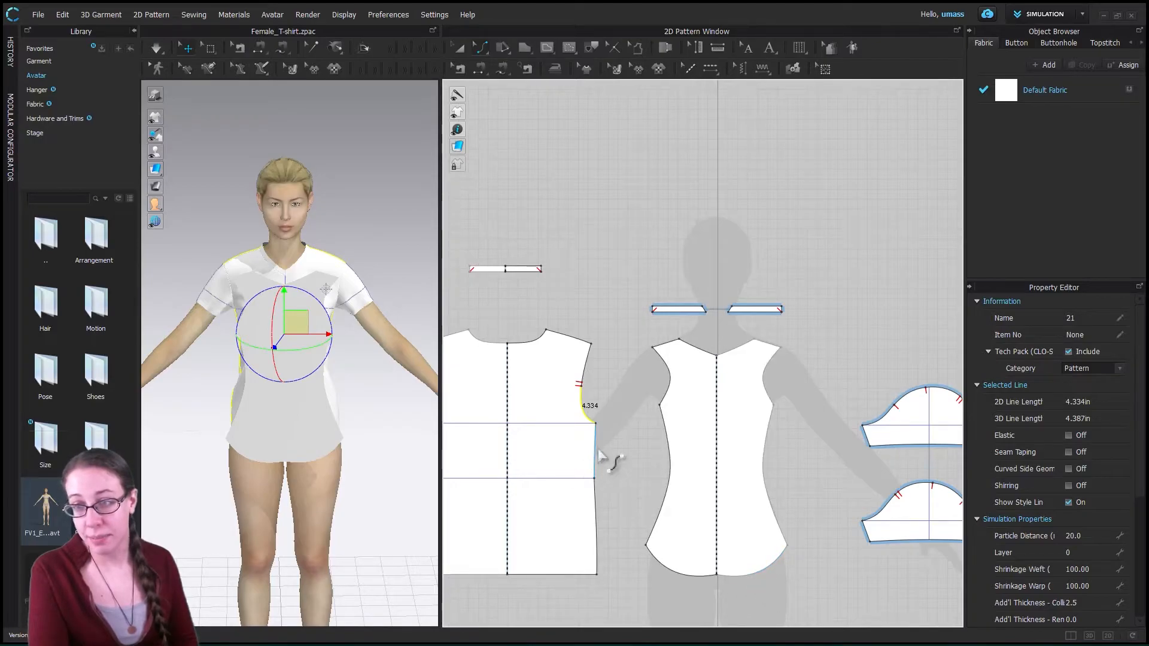
pyautogui.moveTo(583, 413); pyautogui.dragTo(571, 427)
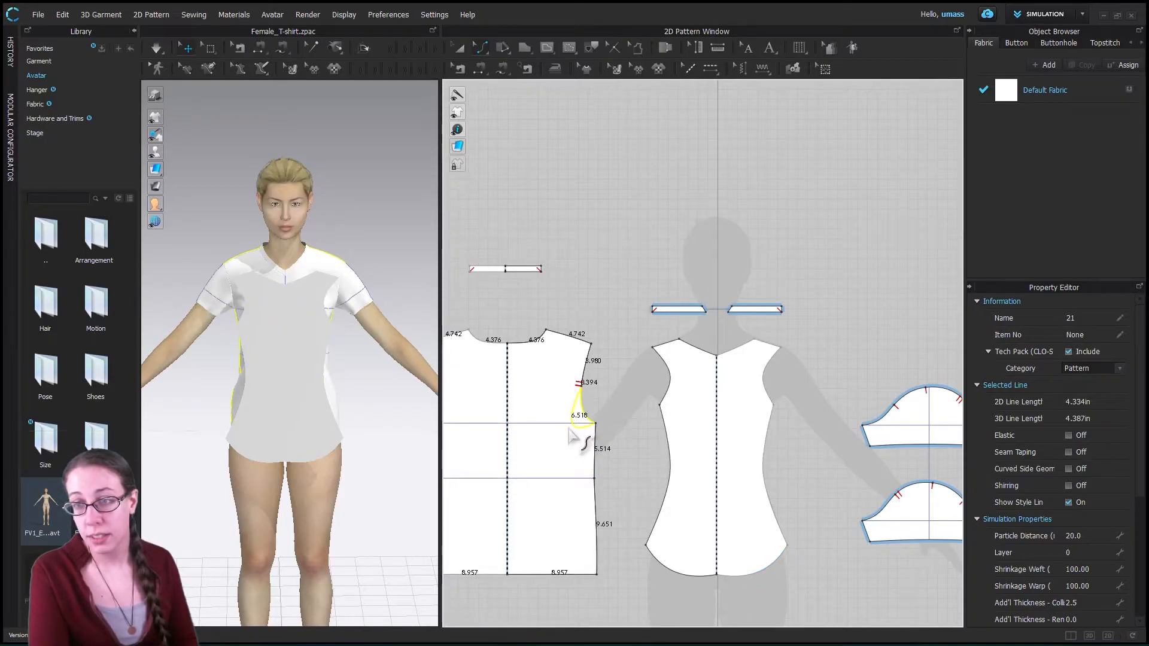
pyautogui.click(578, 399)
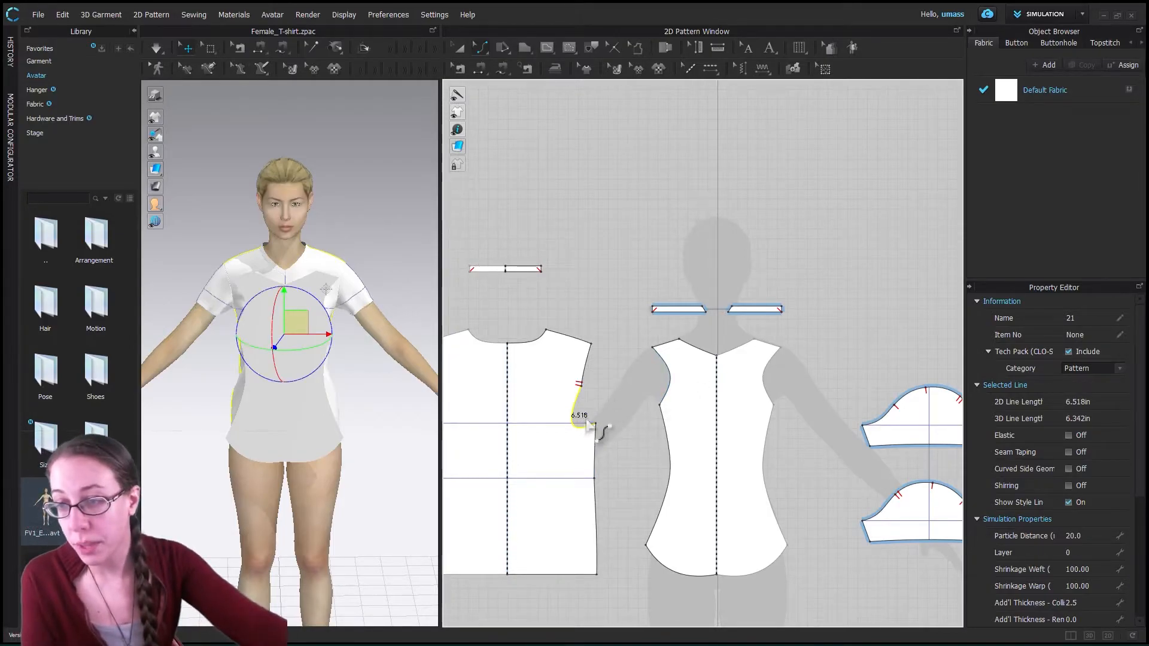
# - With Edit Curvature, reshape the new bodice's side seams into shallower curves about 14.3 in long
pyautogui.click(482, 49)
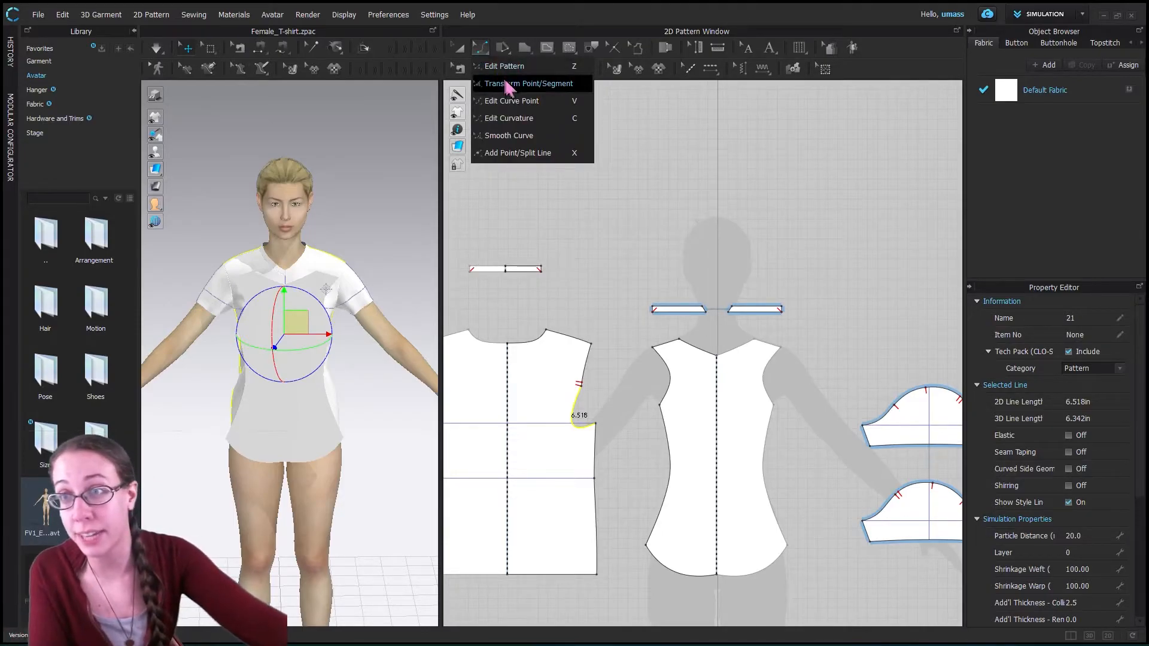
pyautogui.click(508, 101)
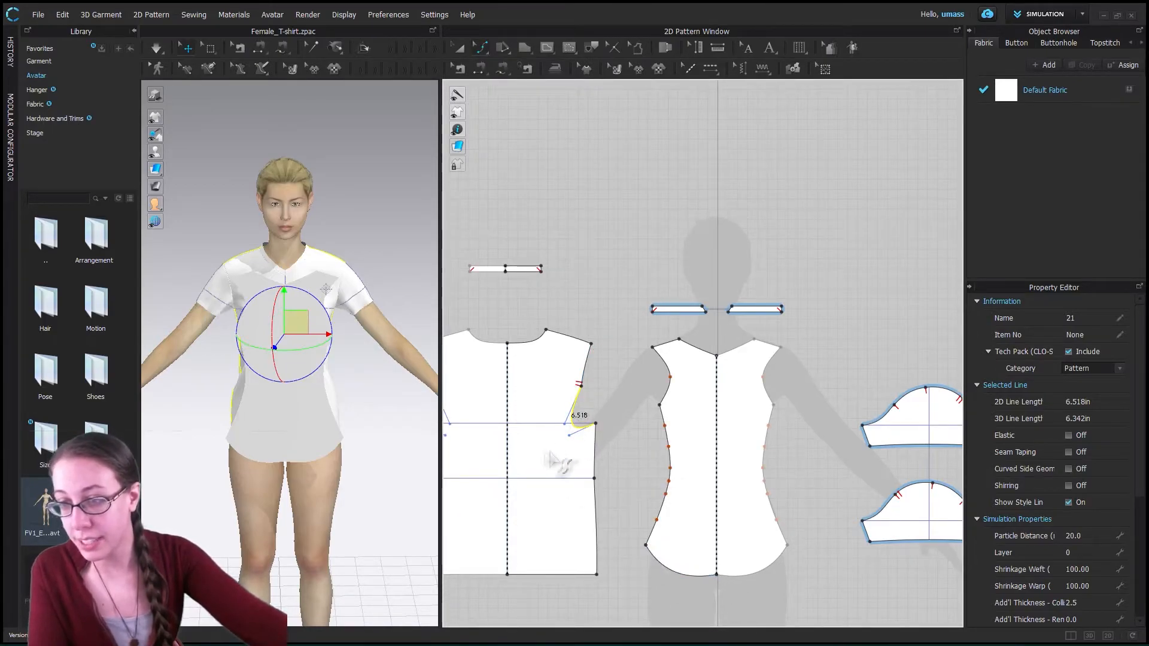
pyautogui.click(486, 53)
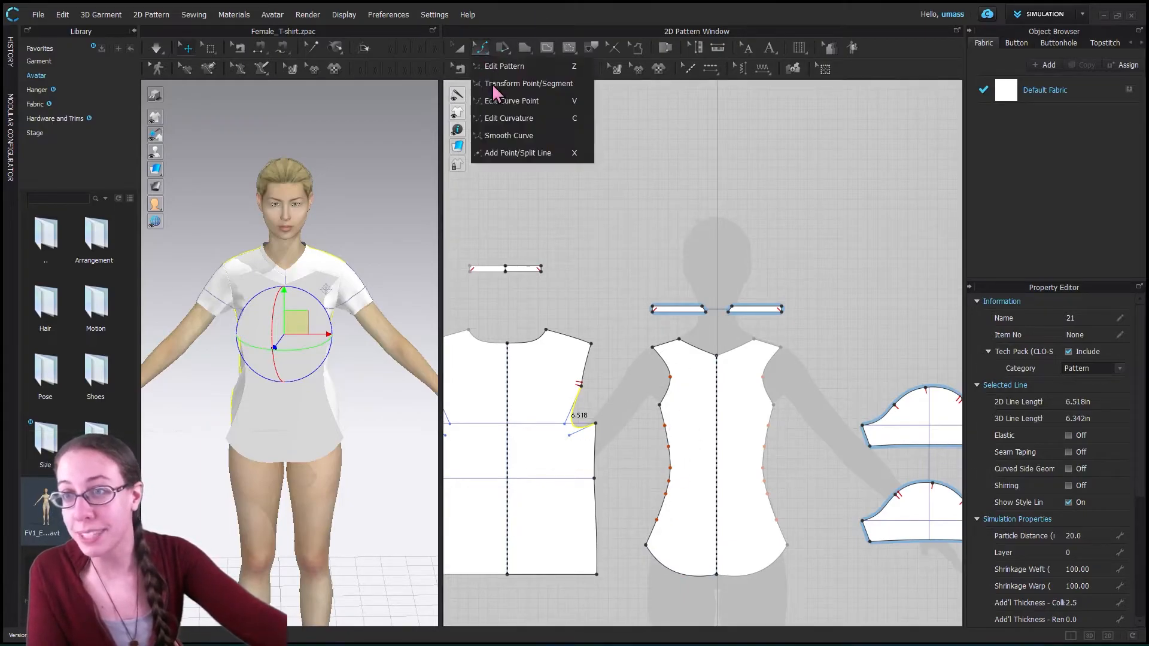
pyautogui.click(510, 119)
pyautogui.click(673, 475)
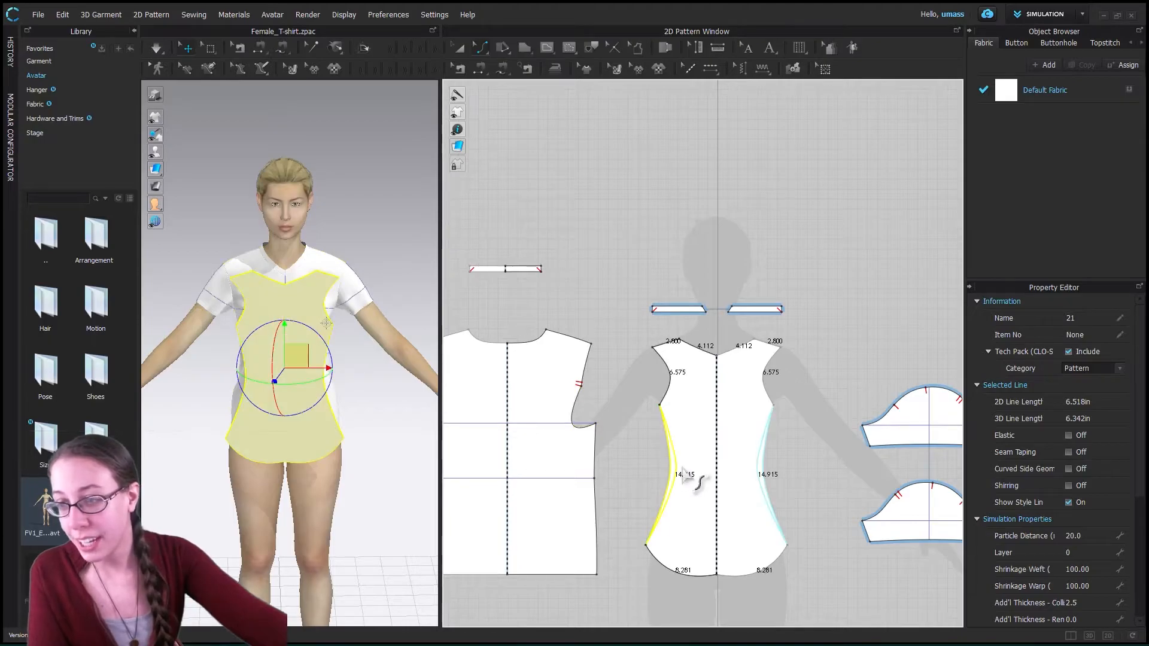
pyautogui.moveTo(679, 456); pyautogui.dragTo(666, 473)
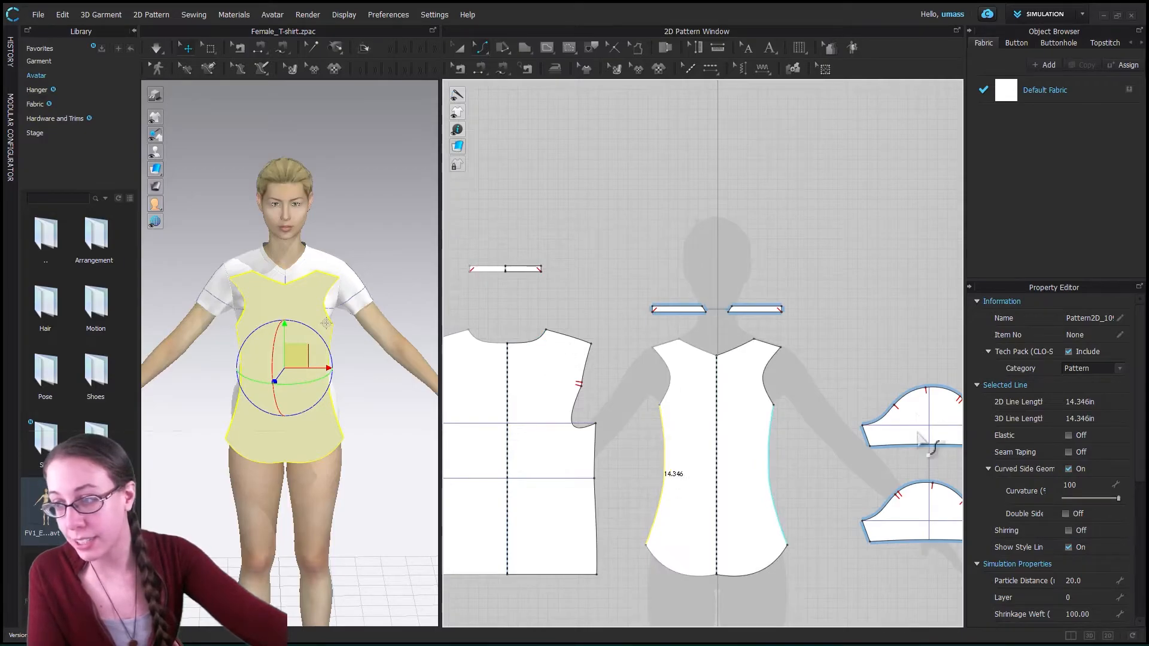
# - With Transform Point/Segment, widen the T-shirt back's shoulder line to about 6.4 in and select the piece's whole outline
pyautogui.click(925, 487)
pyautogui.scroll(-4, 714, 491)
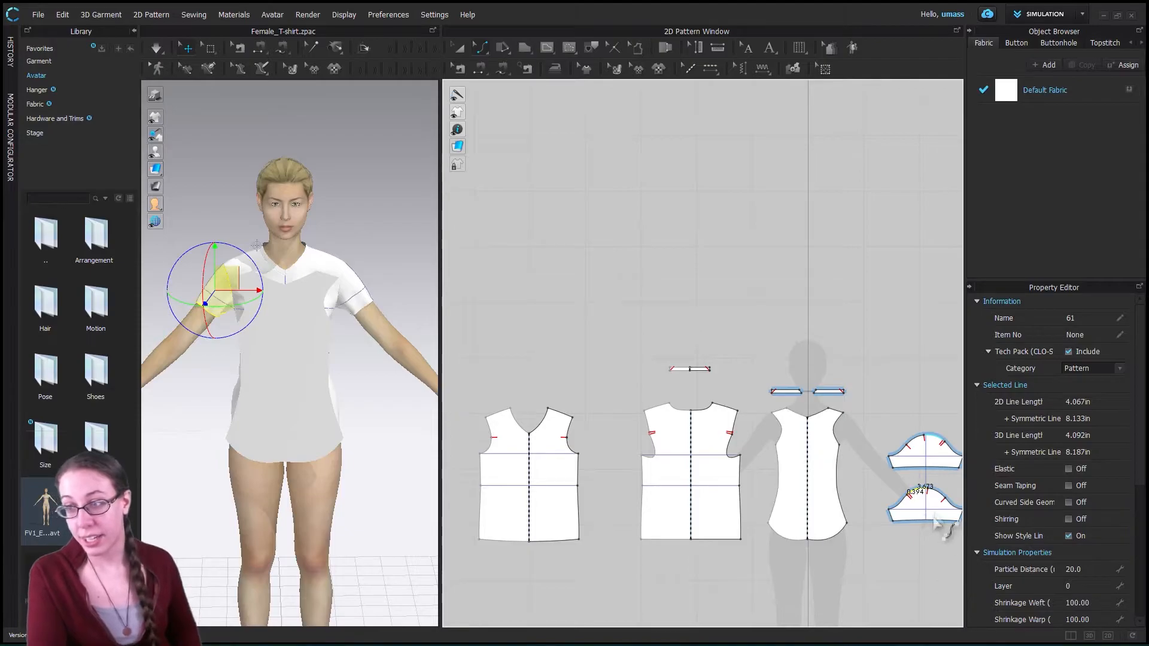
pyautogui.moveTo(877, 480); pyautogui.dragTo(727, 458, button='middle')
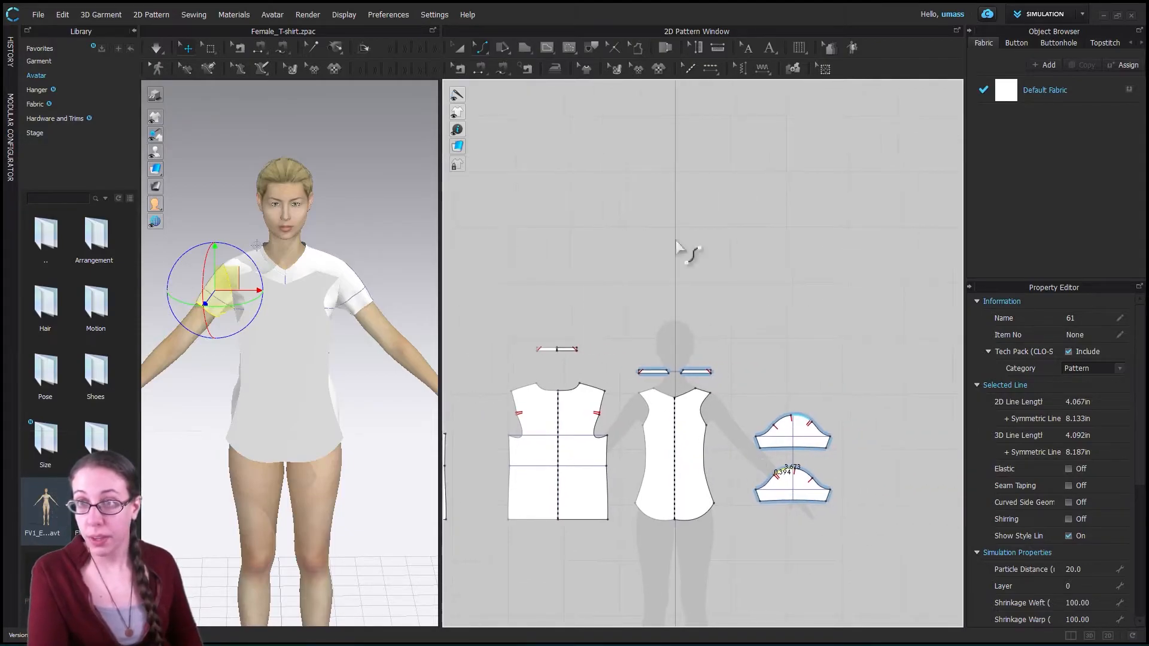
pyautogui.click(478, 49)
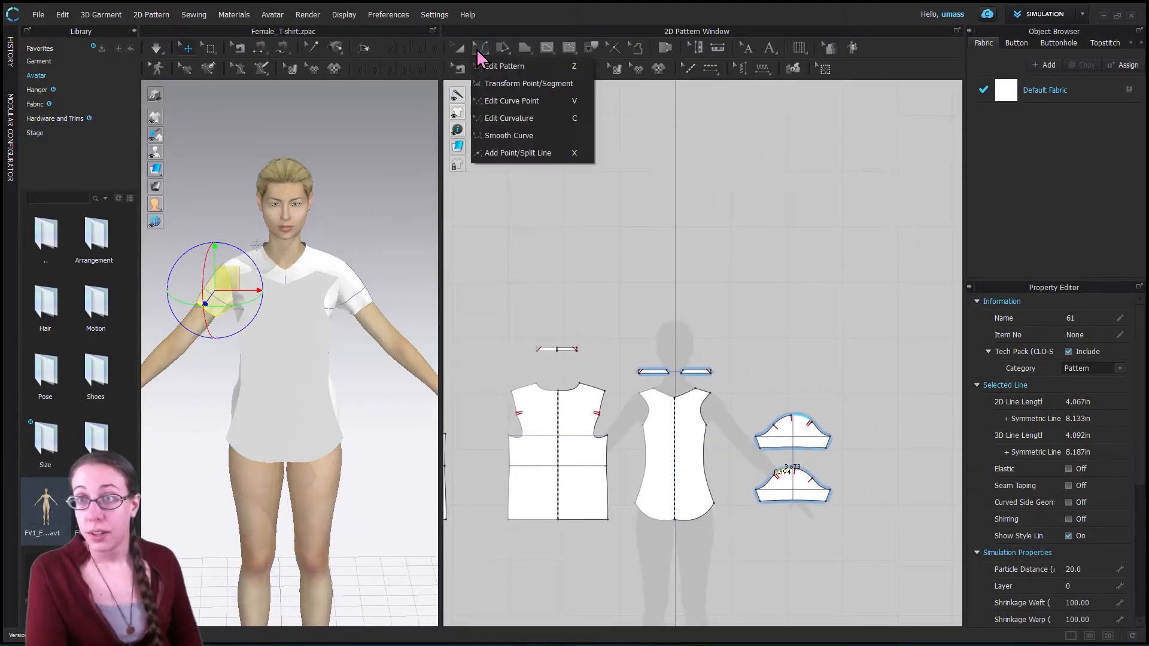
pyautogui.click(530, 84)
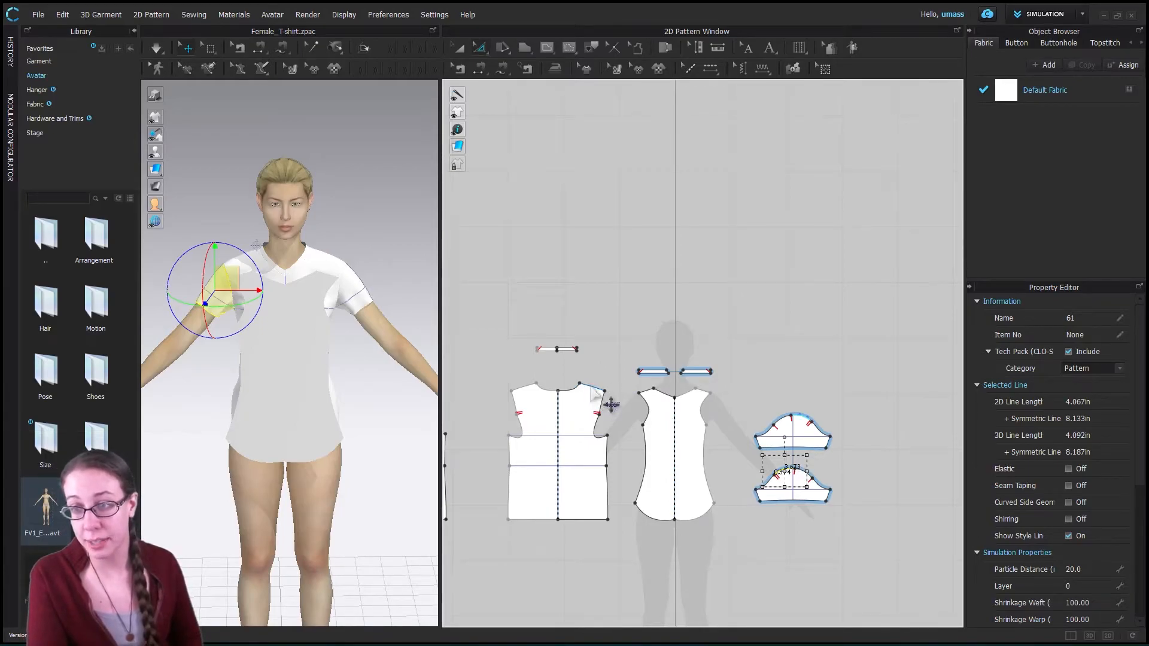
pyautogui.click(592, 390)
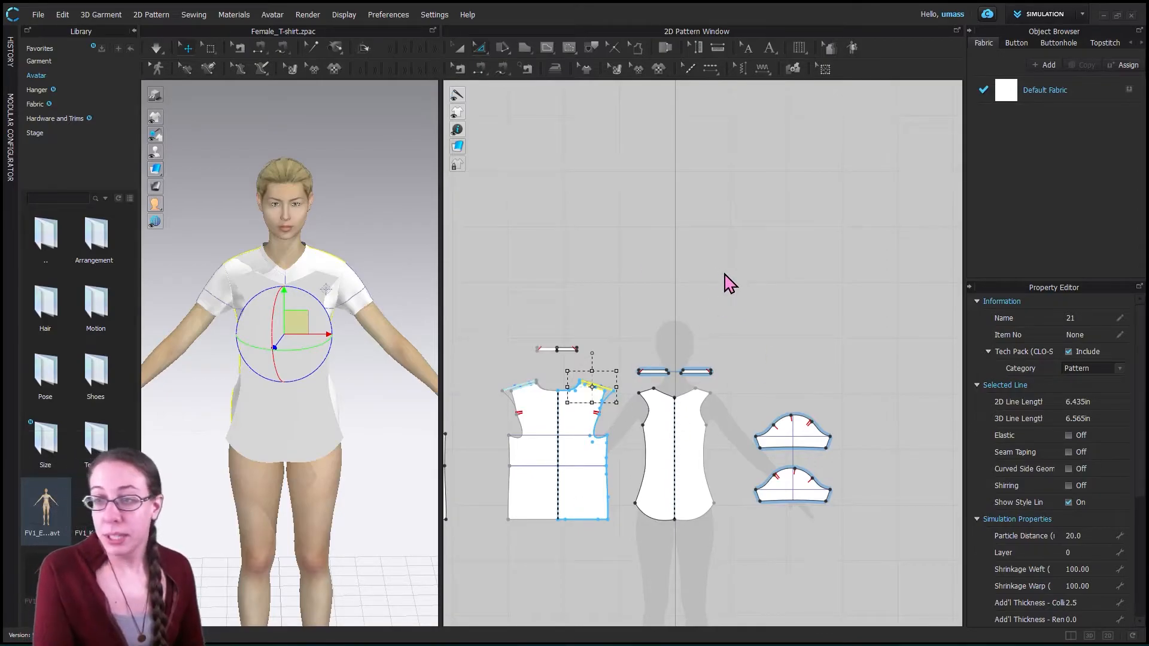
pyautogui.click(480, 49)
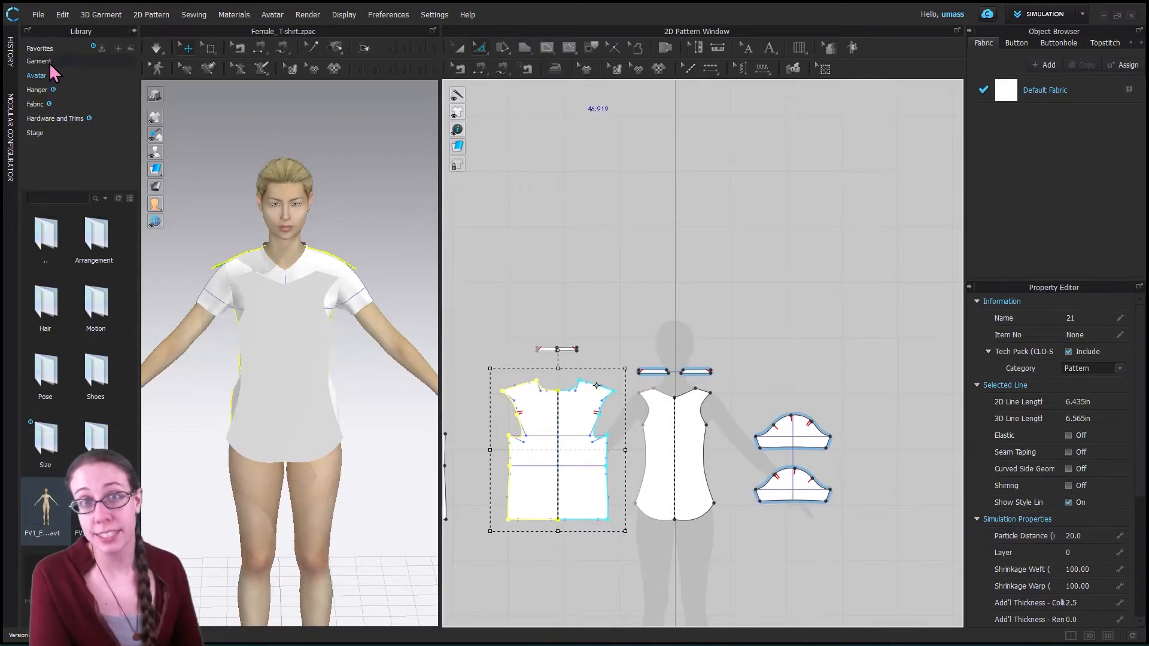
# - Roll the project back in the History to the first Edit Curvature entry and close the history list
pyautogui.click(11, 54)
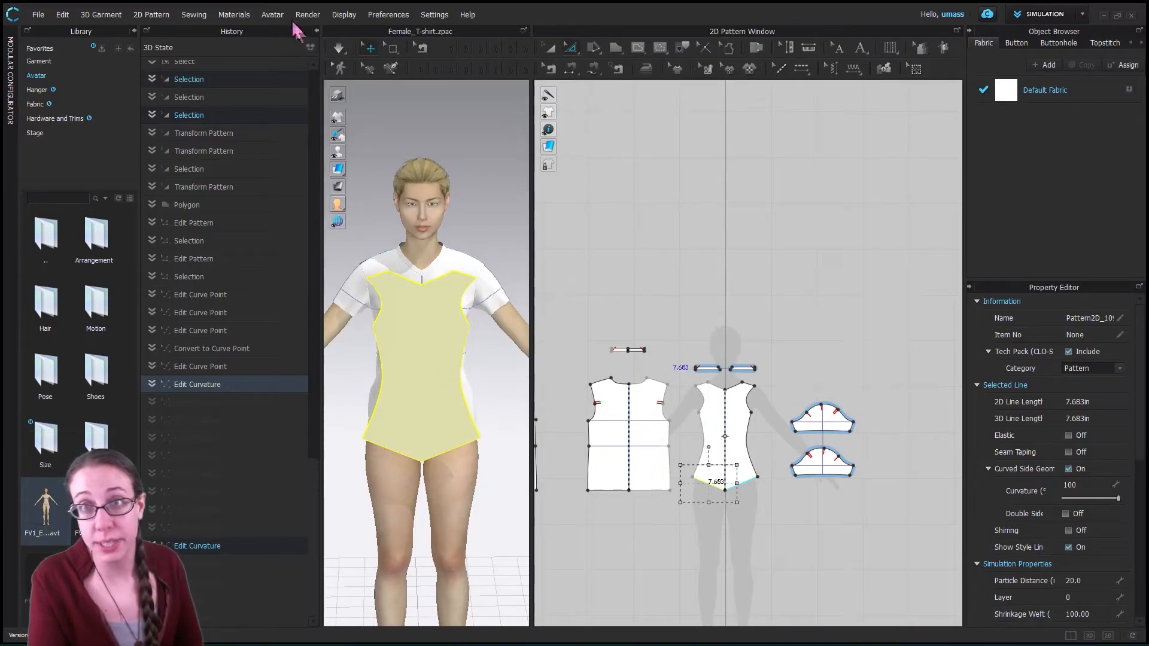
pyautogui.click(316, 33)
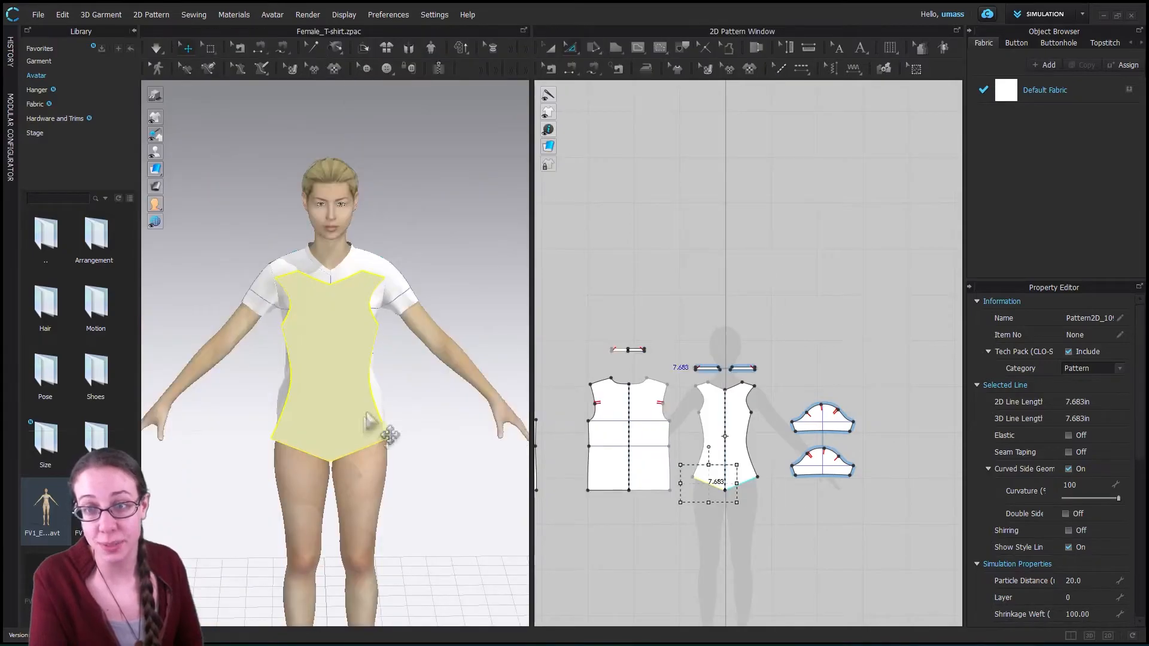
pyautogui.scroll(2, 396, 431)
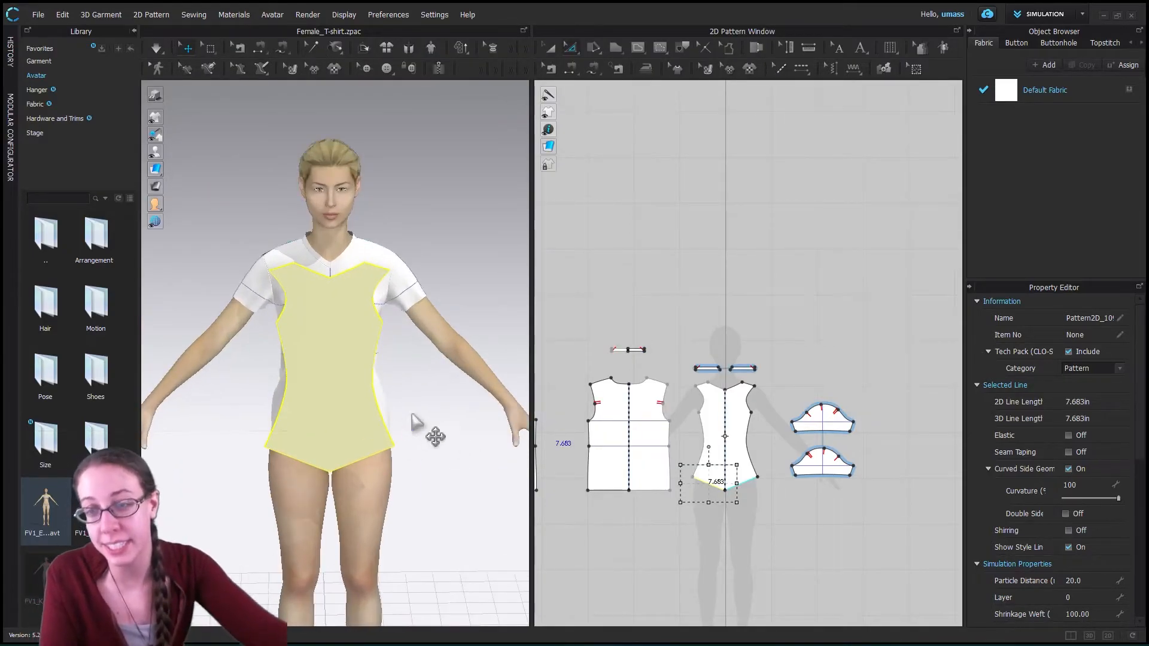
pyautogui.scroll(3, 428, 487)
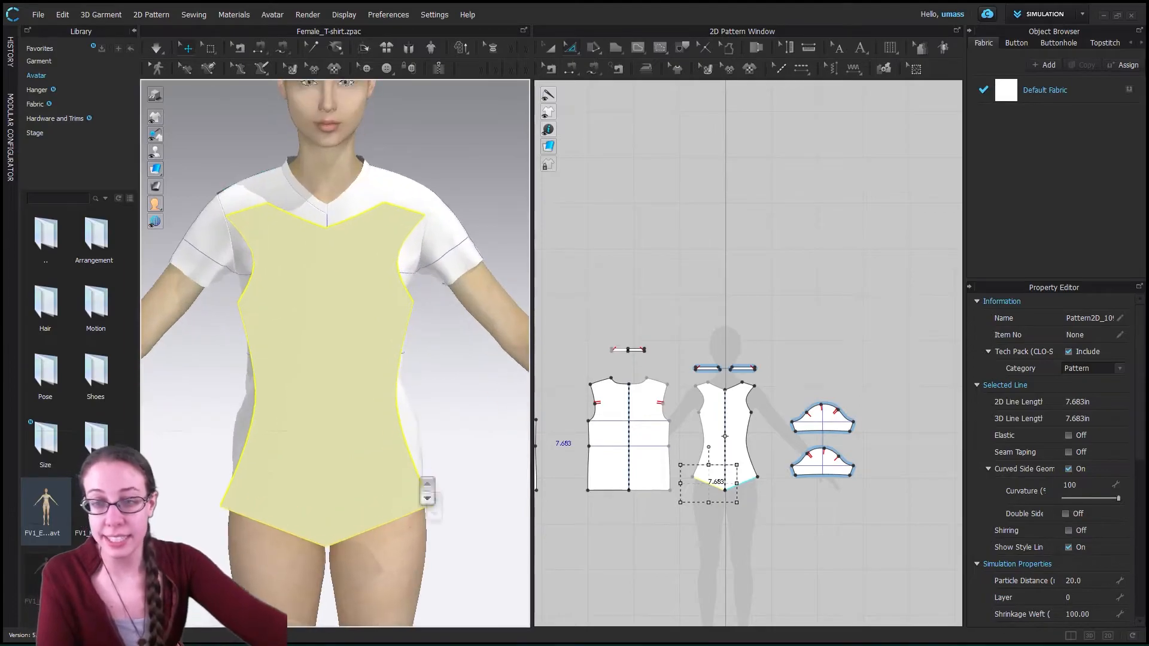
pyautogui.scroll(-5, 428, 487)
pyautogui.moveTo(462, 451); pyautogui.dragTo(413, 460, button='right')
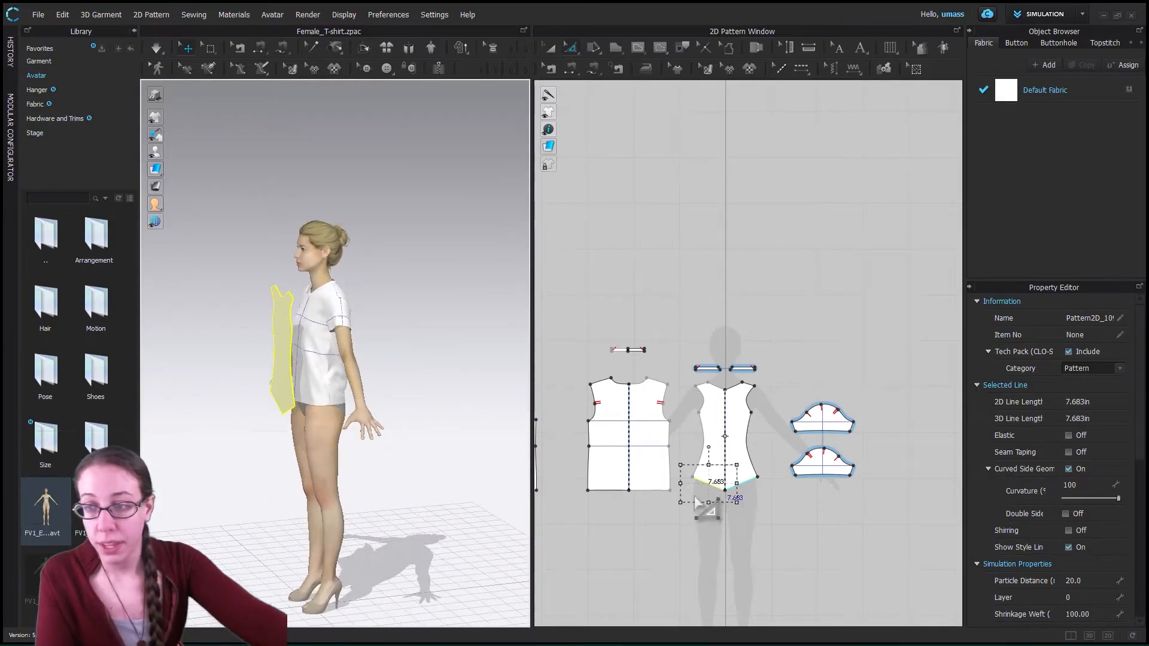
# - Select the T-shirt front's side seam and centre hem point and stretch them downward, lengthening the side seam to about 24.7 in
pyautogui.scroll(-1, 656, 515)
pyautogui.scroll(2, 656, 515)
pyautogui.moveTo(656, 515); pyautogui.dragTo(845, 513, button='middle')
pyautogui.moveTo(732, 520); pyautogui.dragTo(715, 409)
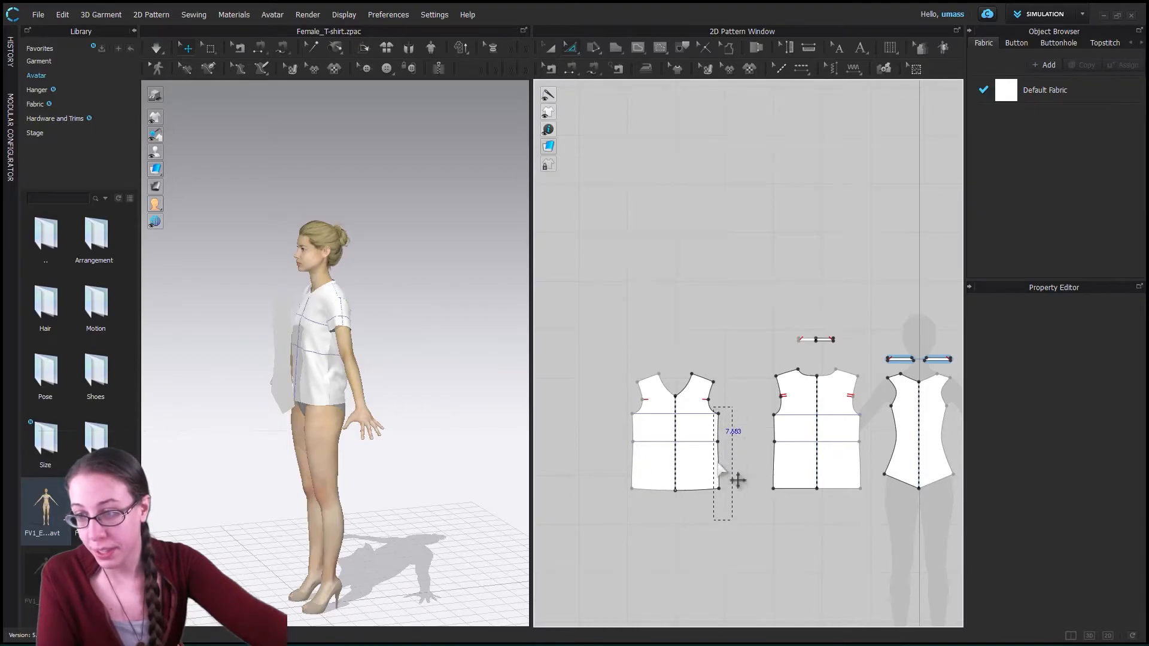
pyautogui.moveTo(719, 465); pyautogui.dragTo(700, 491)
pyautogui.keyDown('shift'); pyautogui.click(675, 491); pyautogui.keyUp('shift')
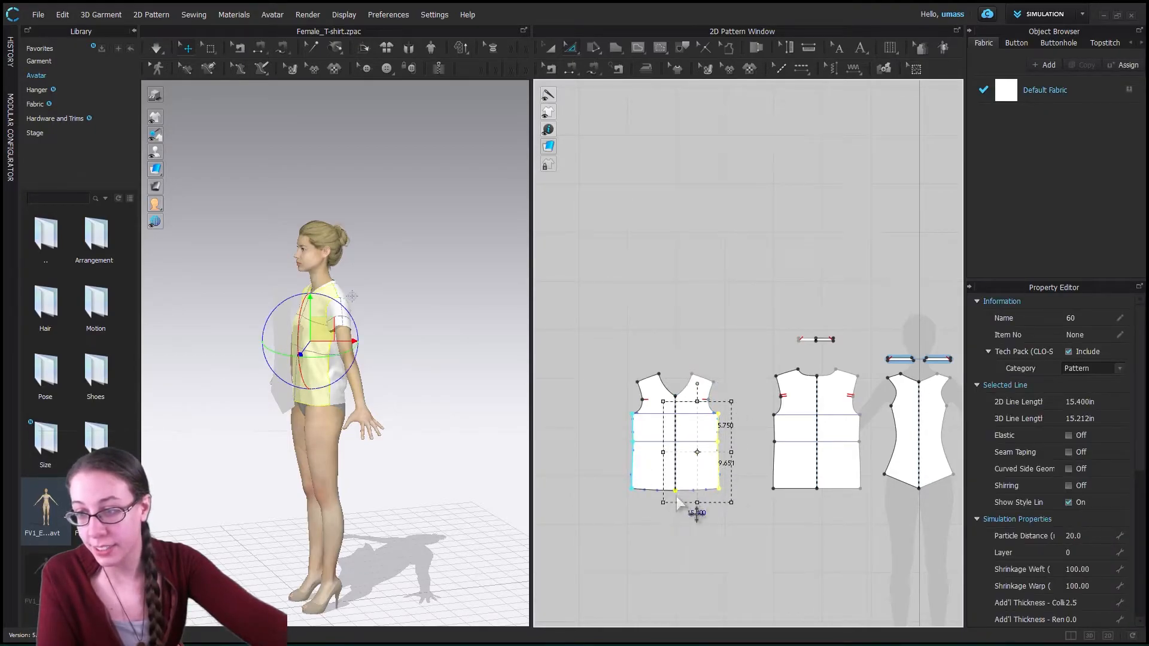
pyautogui.moveTo(697, 504)
pyautogui.mouseDown()
pyautogui.moveTo(695, 547)
pyautogui.moveTo(711, 495)
pyautogui.mouseUp()
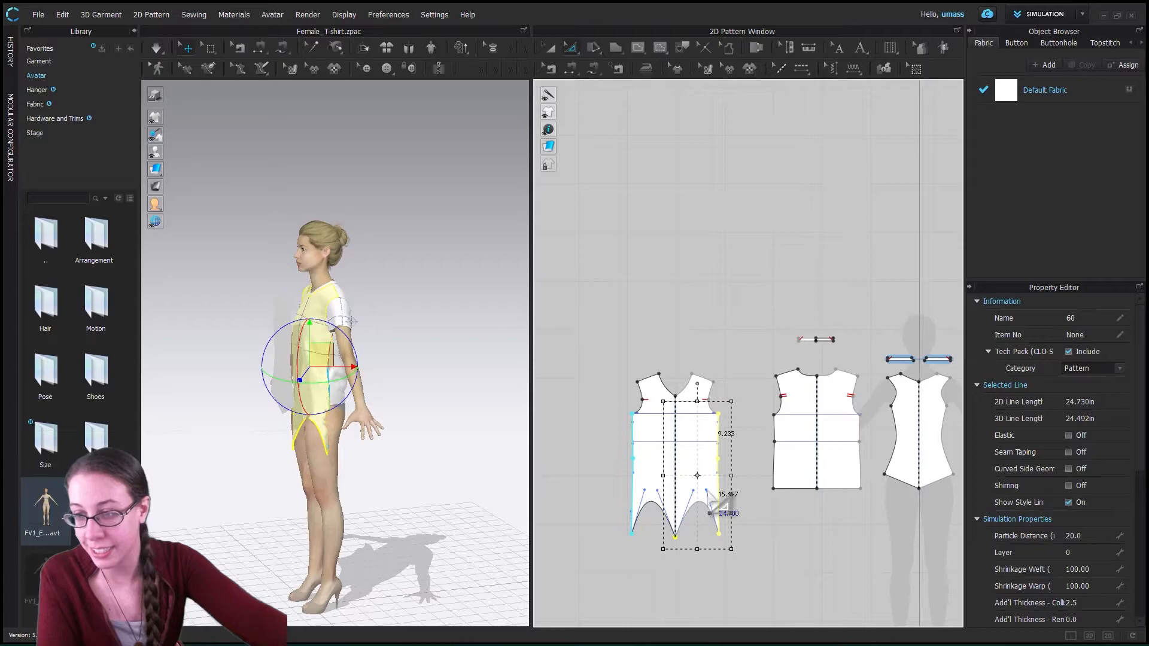
# - With Edit Curvature, flatten the T-shirt front's arched hem into a nearly straight line about 9 in long per half
pyautogui.click(708, 493)
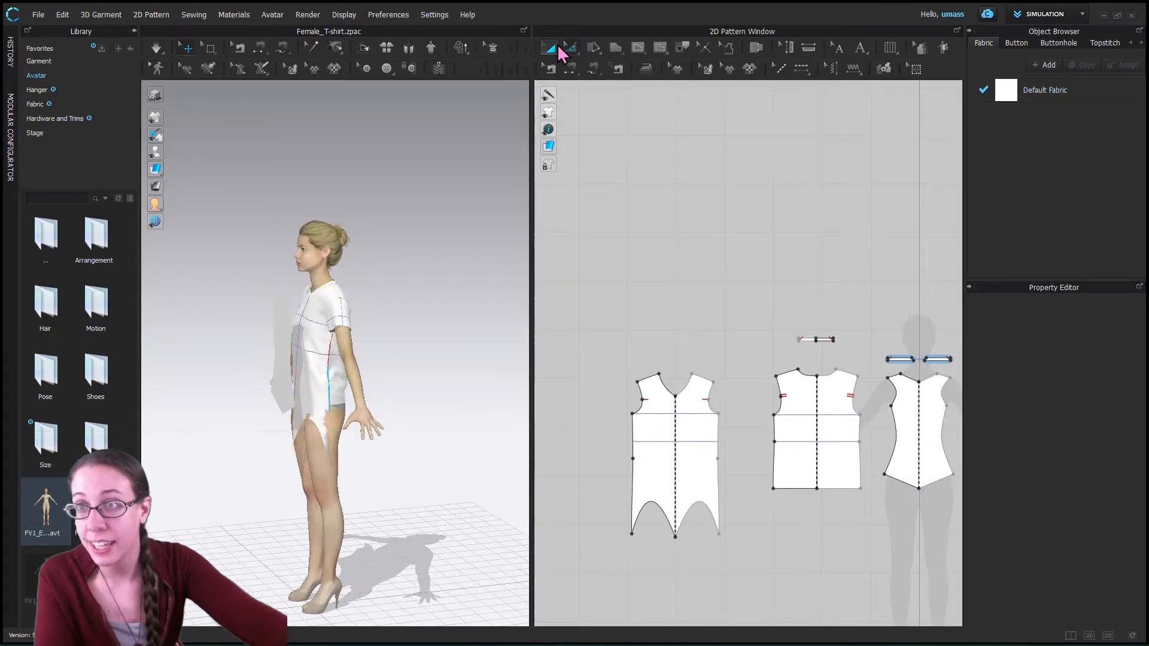
pyautogui.click(572, 53)
pyautogui.click(589, 73)
pyautogui.click(710, 493)
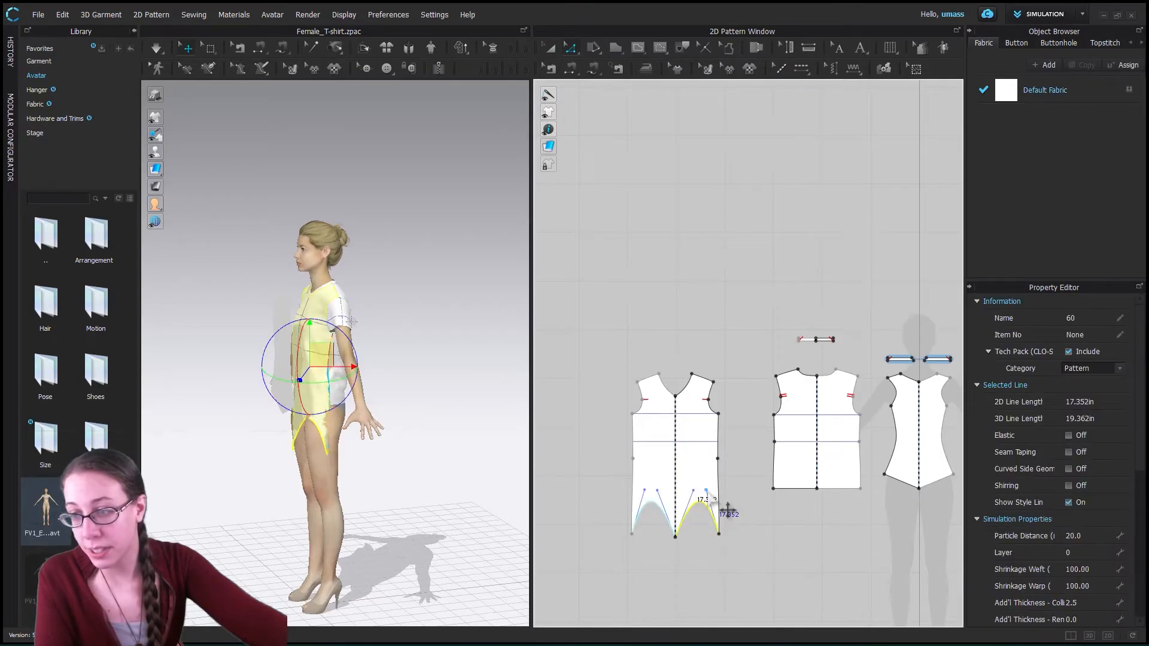
pyautogui.click(571, 49)
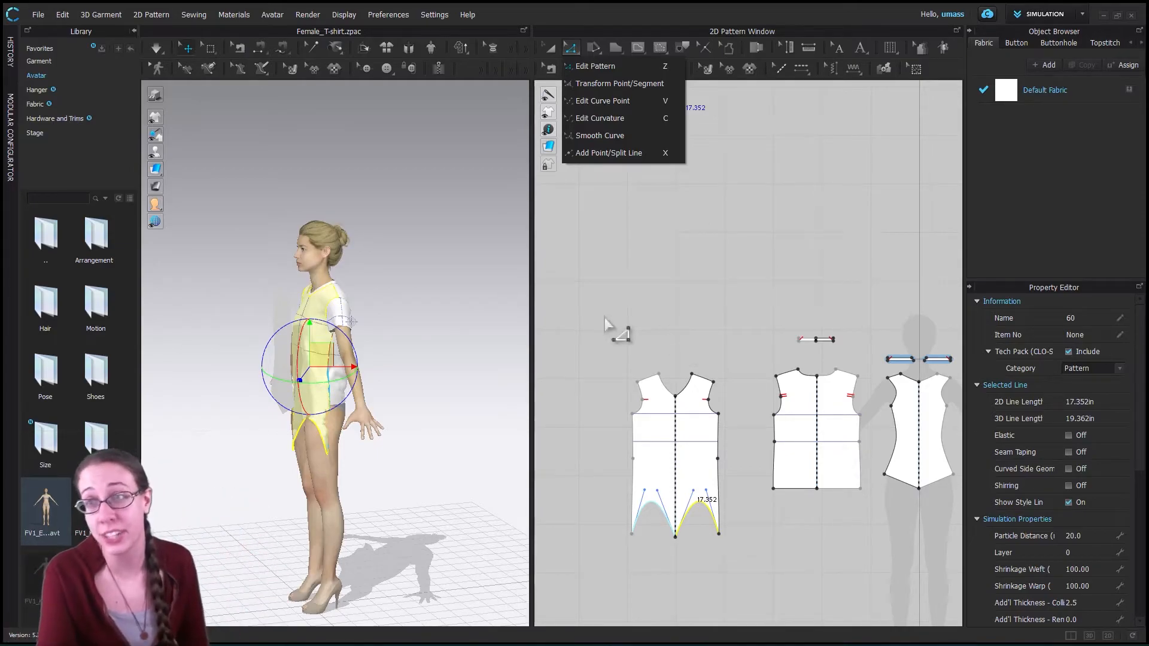
pyautogui.click(599, 118)
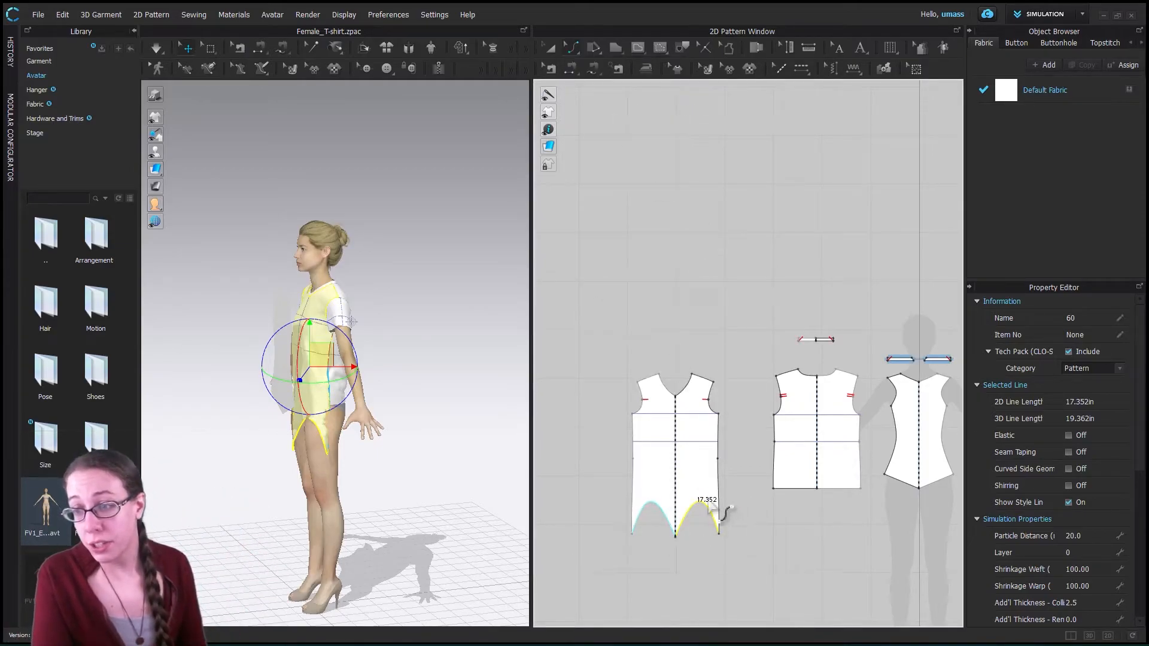
pyautogui.moveTo(694, 505); pyautogui.dragTo(693, 550)
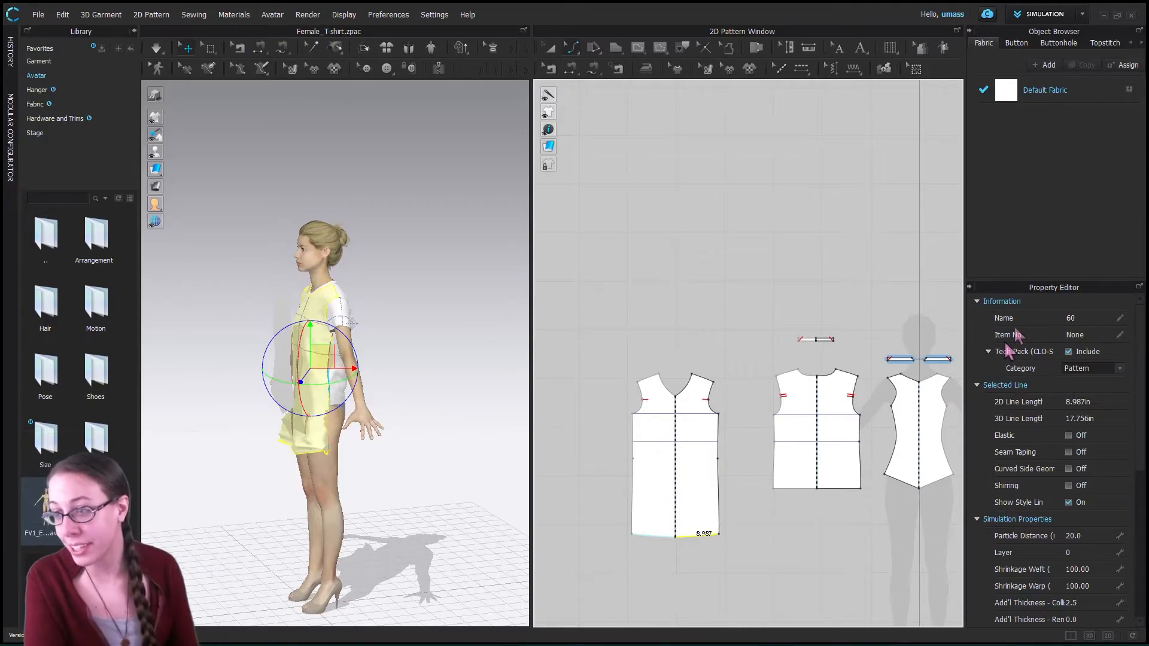
# - Check the 2D line lengths of the T-shirt front's lower side seam segment and hem
pyautogui.click(720, 508)
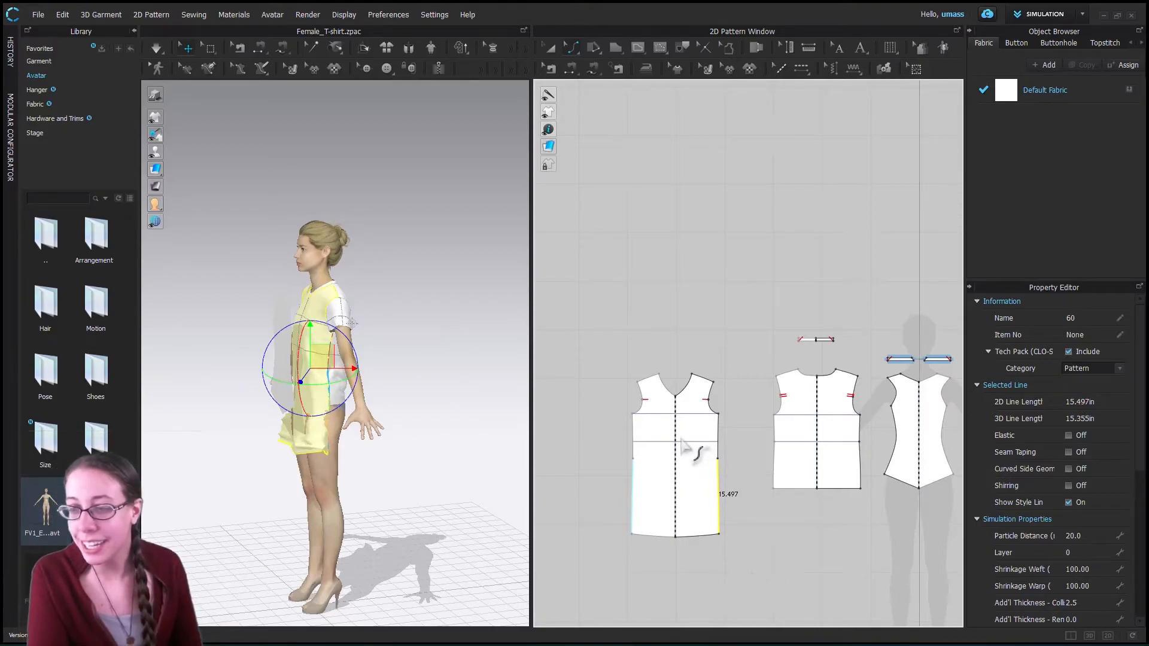
pyautogui.click(685, 458)
pyautogui.click(718, 504)
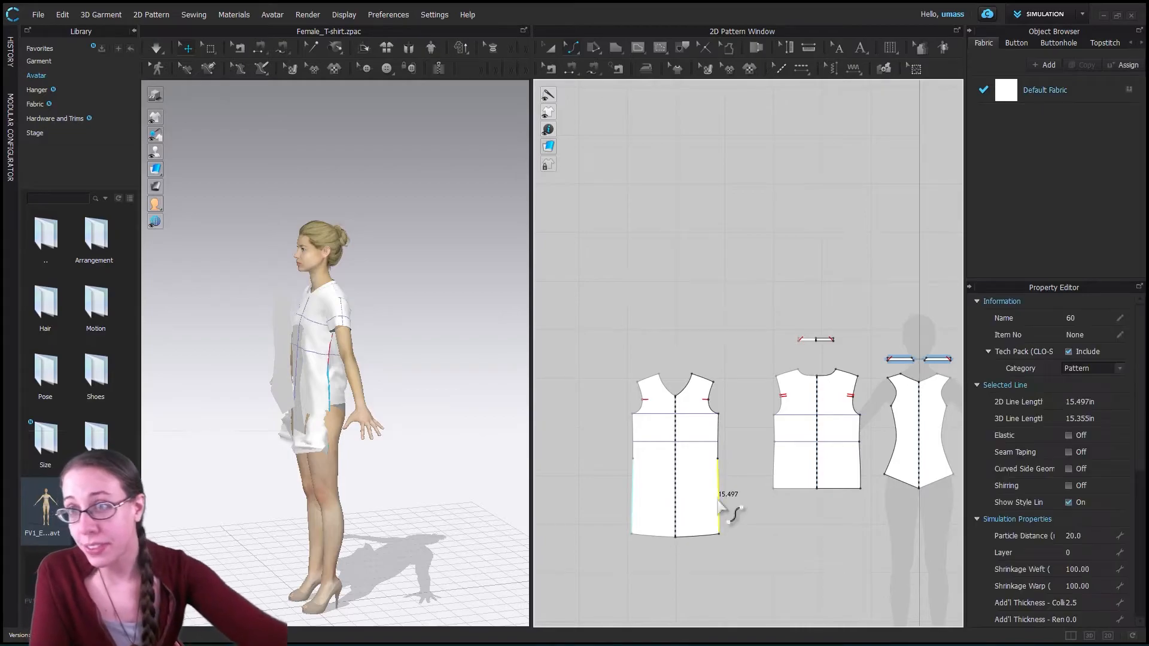
pyautogui.click(709, 536)
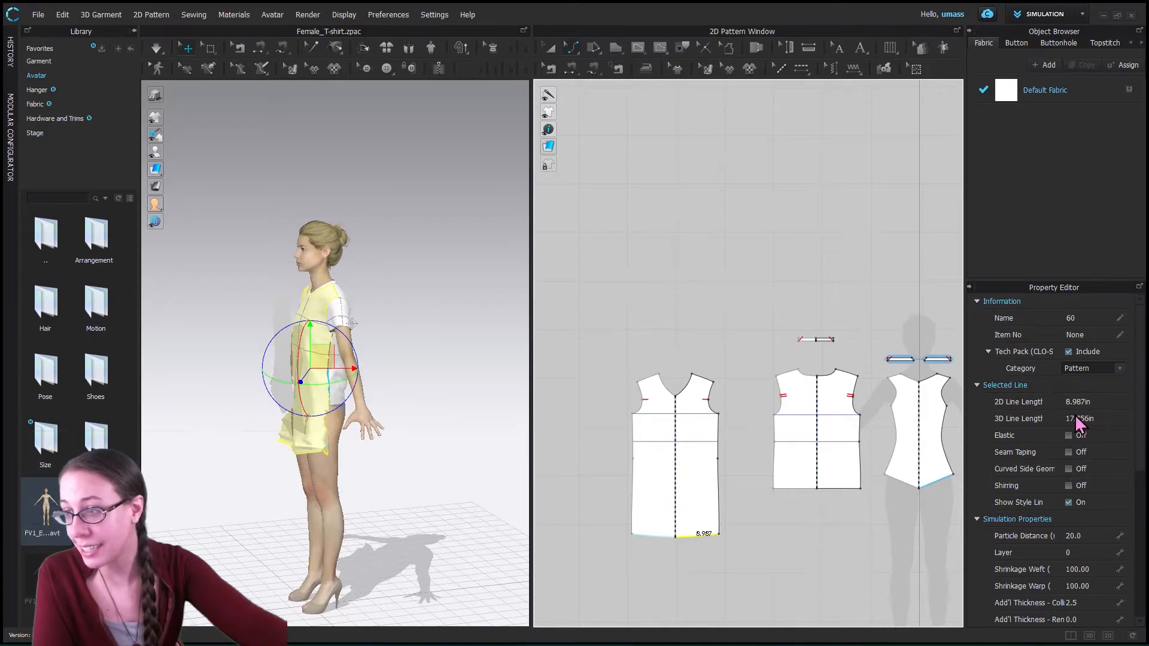
pyautogui.click(718, 496)
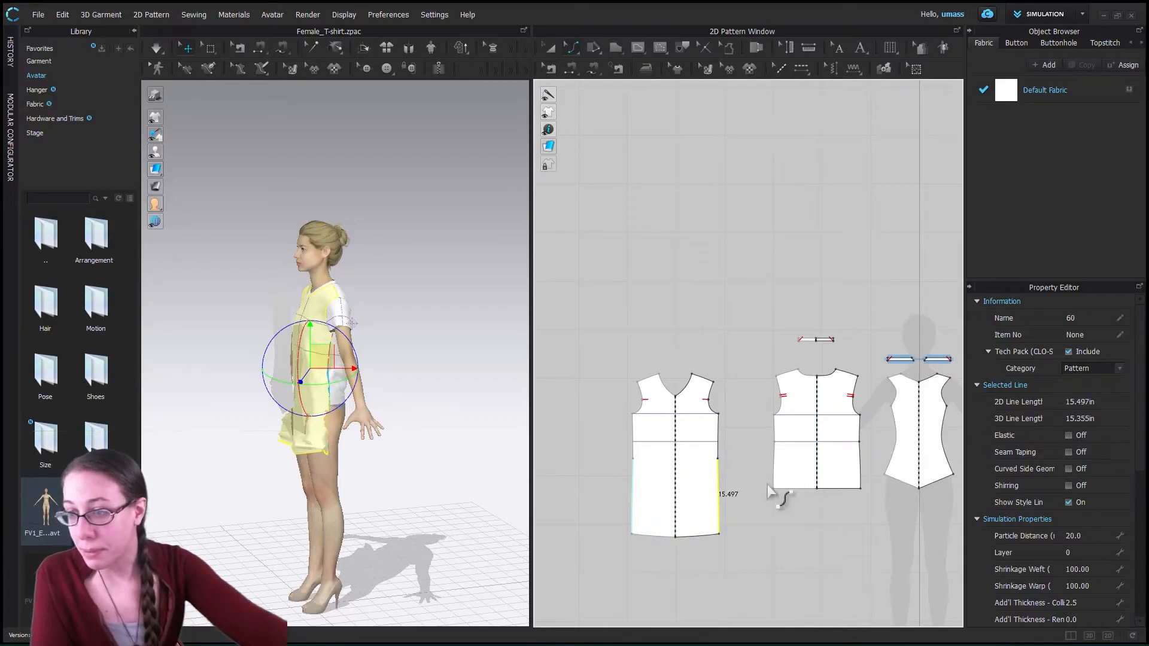
# - With Edit Pattern, compare the lower side seam segment lengths of the T-shirt's front and back pieces
pyautogui.click(767, 486)
pyautogui.click(573, 47)
pyautogui.click(584, 67)
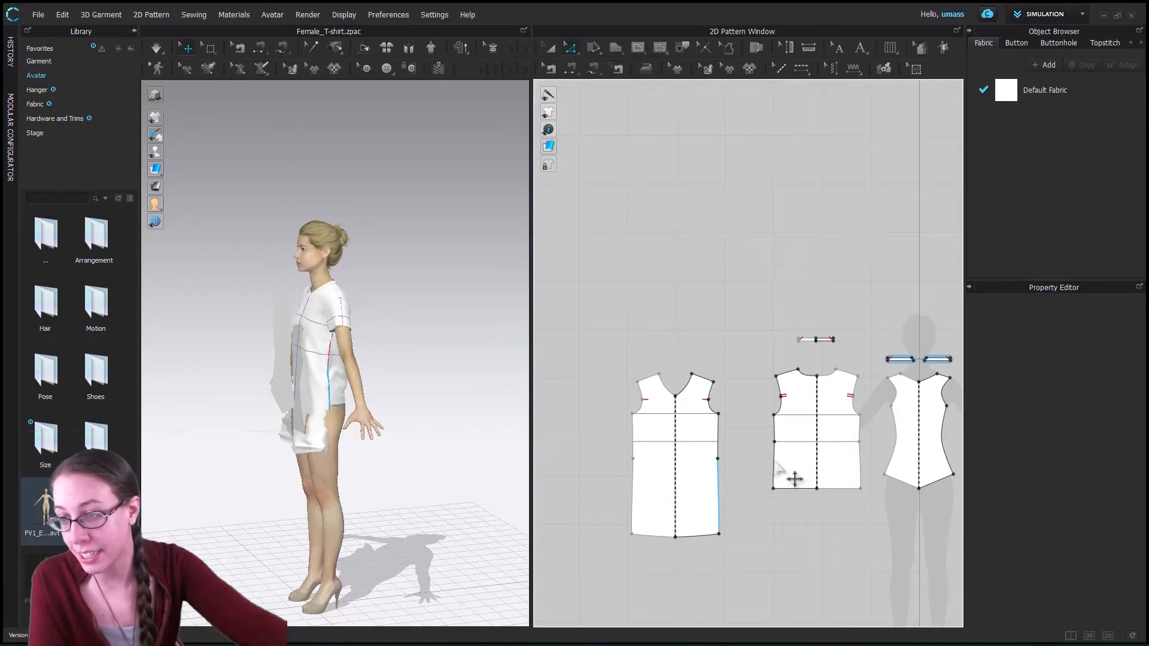
pyautogui.click(718, 495)
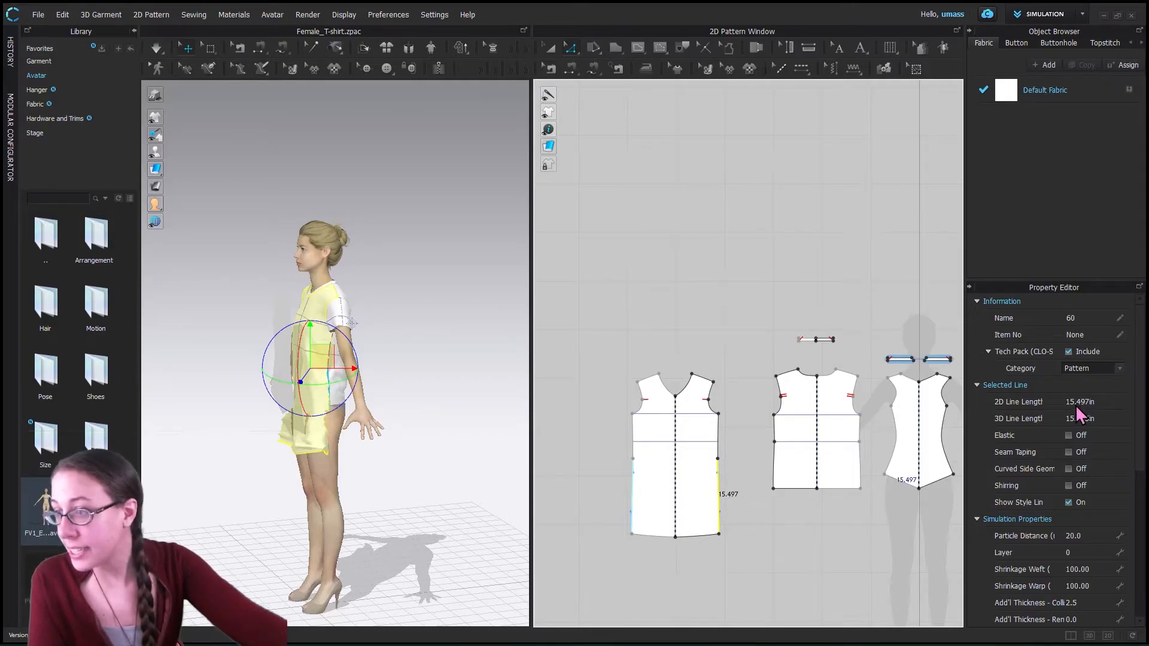
pyautogui.click(775, 473)
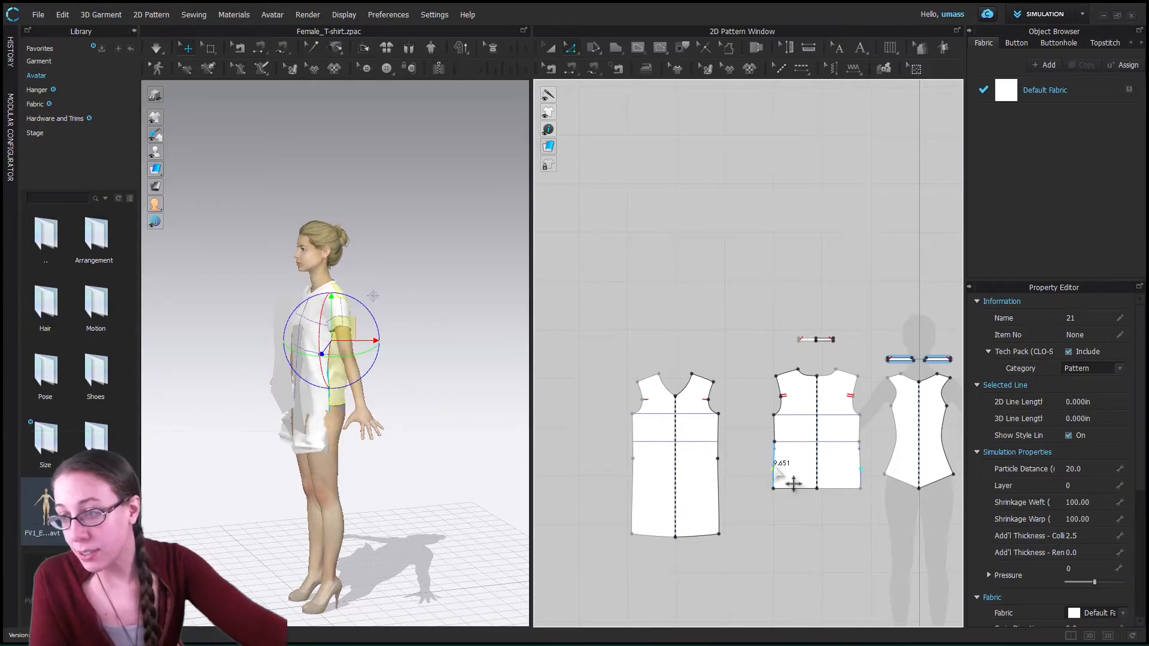
pyautogui.rightClick(794, 483)
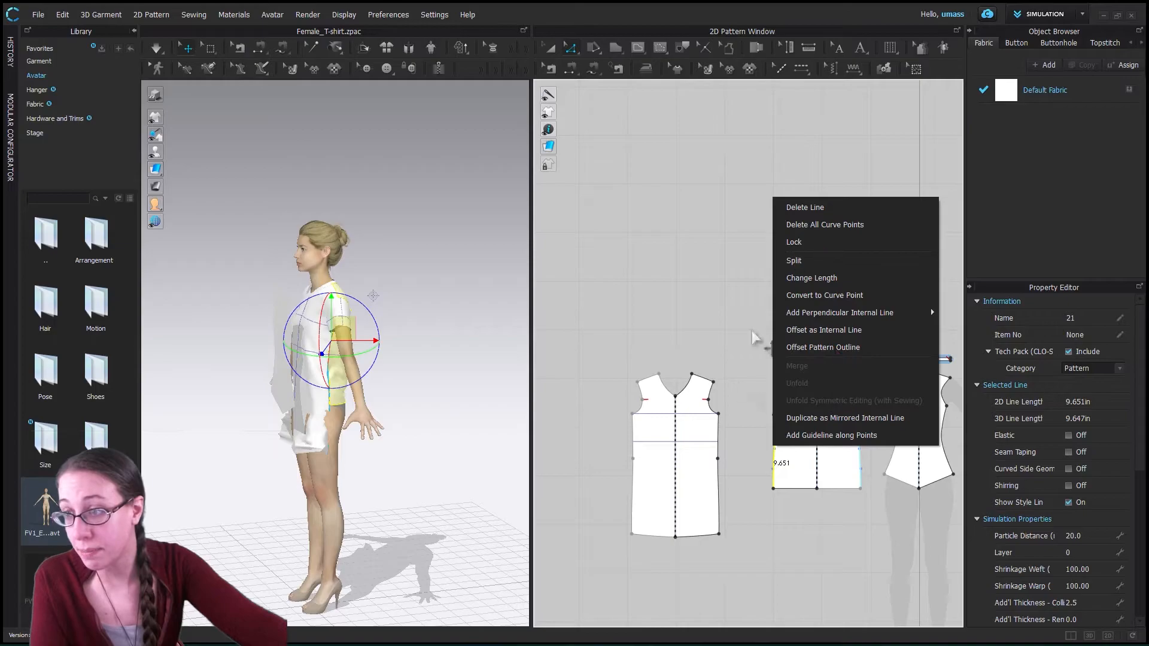
pyautogui.click(743, 482)
pyautogui.click(722, 506)
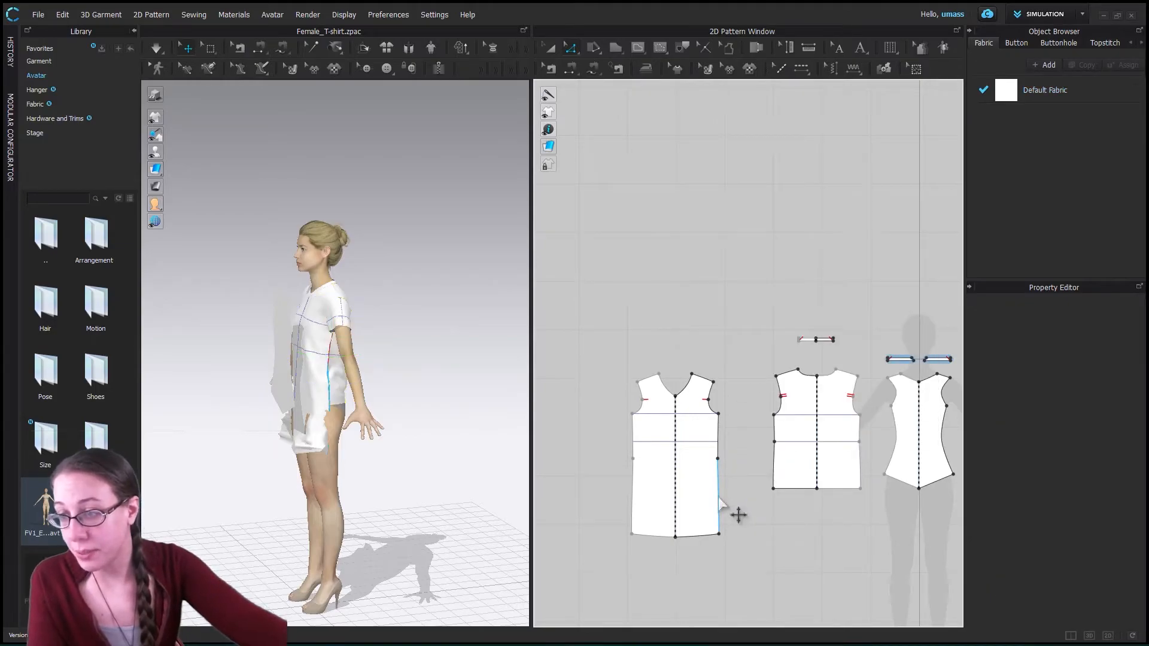
# - Change the length of the T-shirt back's lower side seam segment to 15.598 in, using the Start location
pyautogui.click(720, 501)
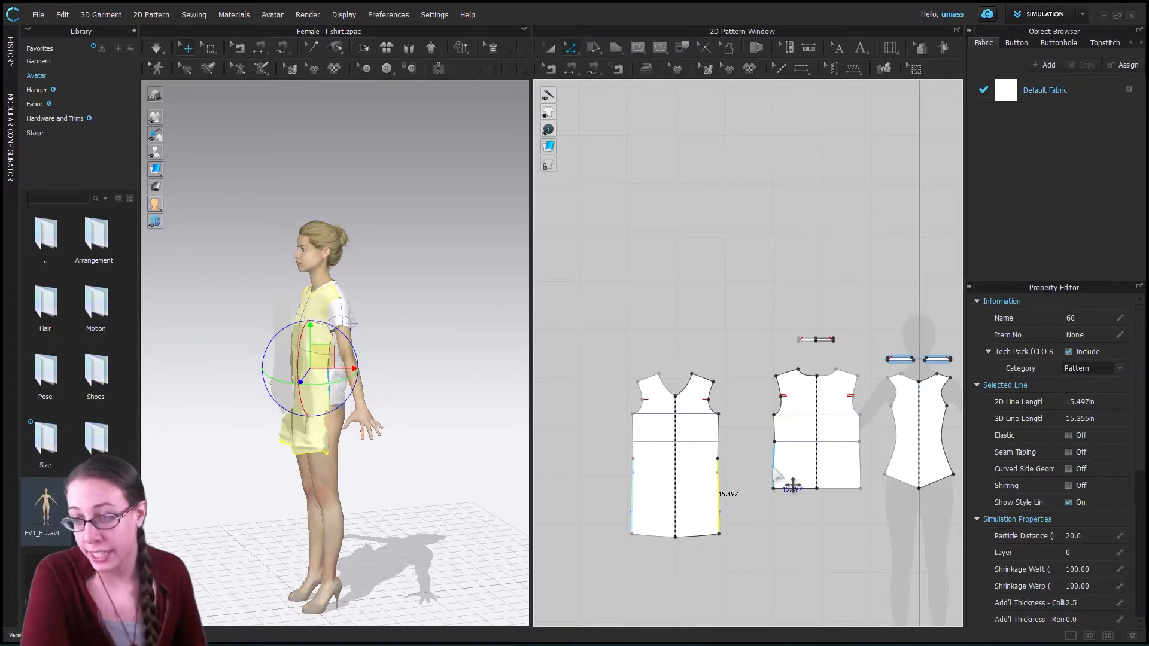
pyautogui.click(775, 476)
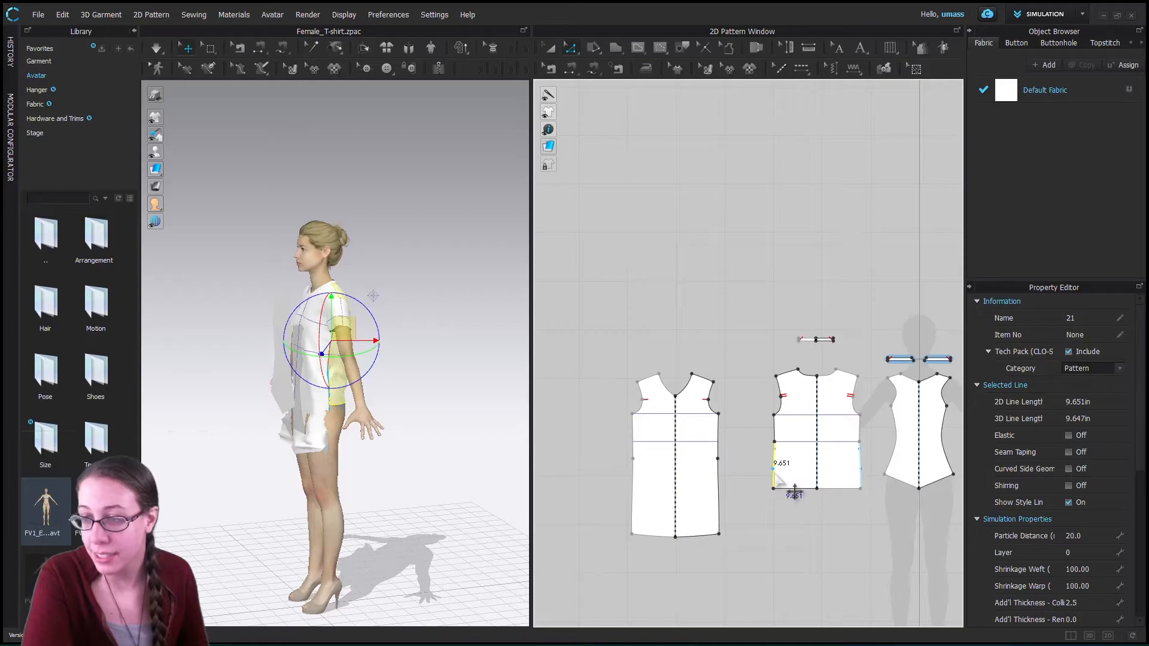
pyautogui.rightClick(777, 473)
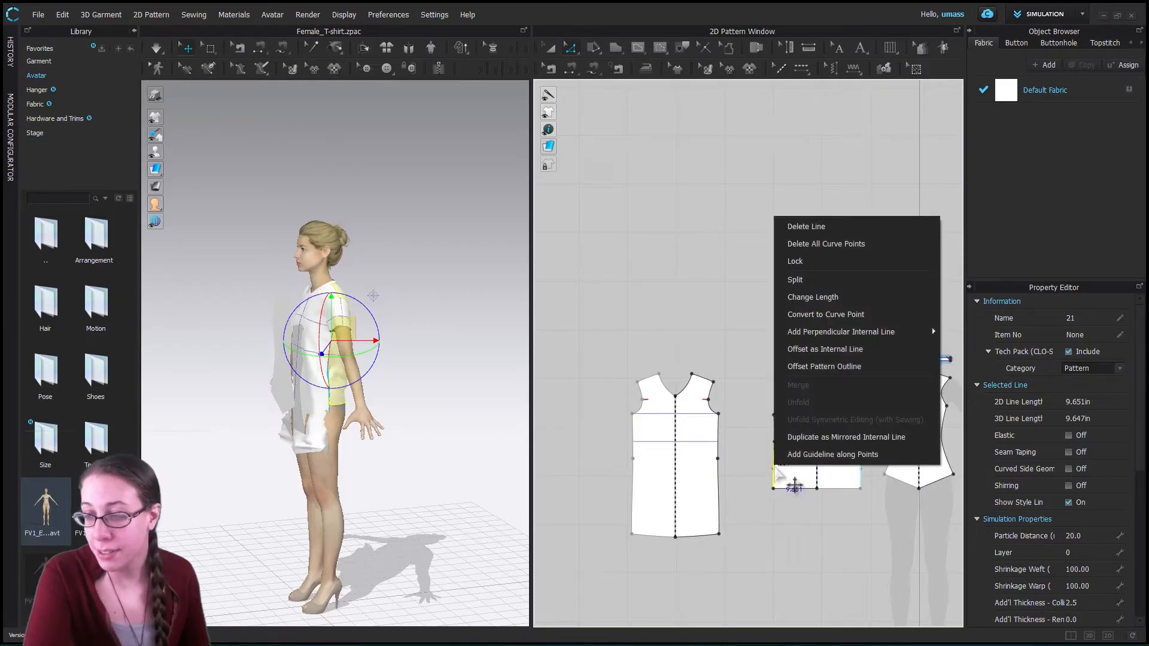
pyautogui.click(813, 301)
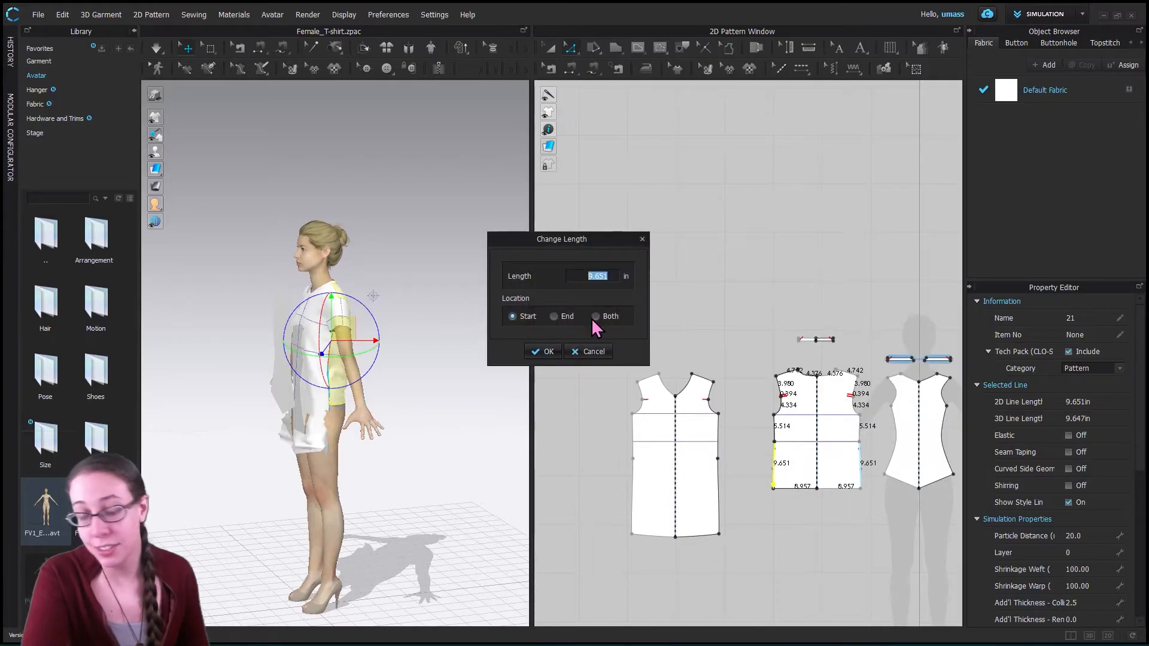
pyautogui.write('15.597')
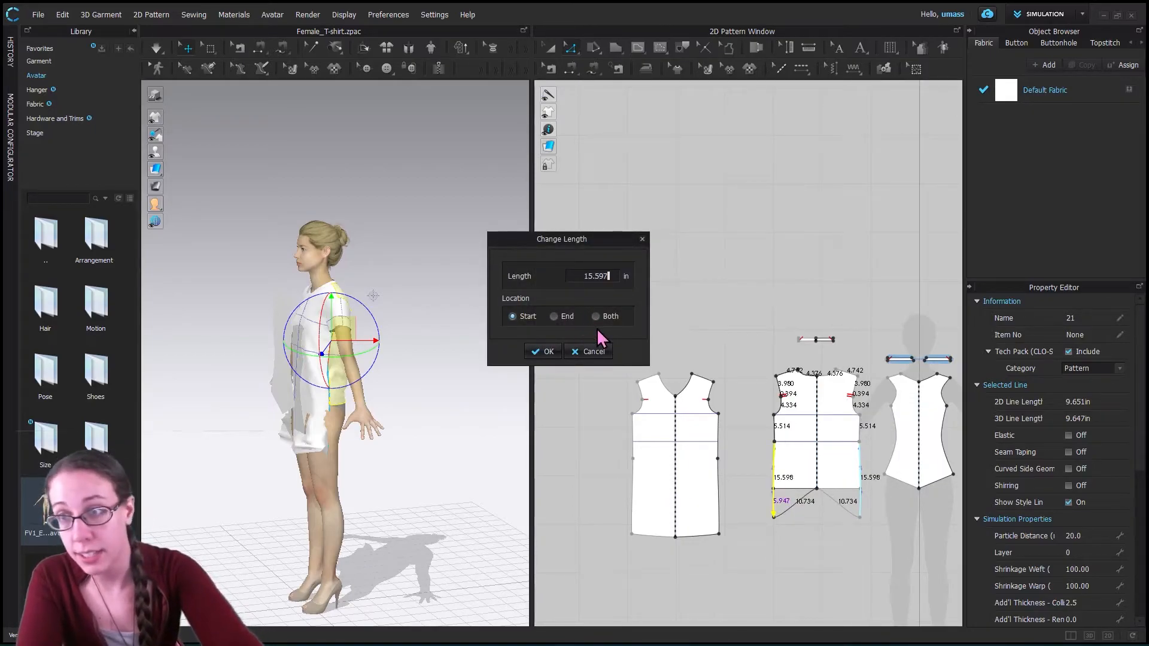
pyautogui.click(543, 352)
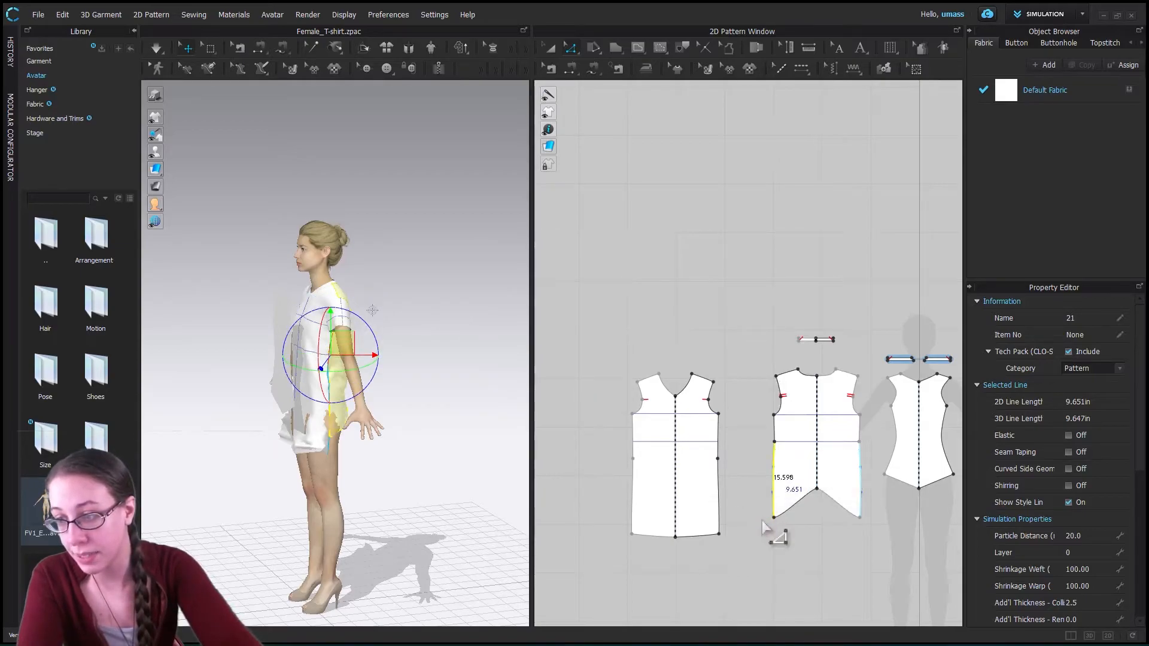
# - Set the T-shirt back's upper side seam segment to 9.233 in and lower its centre hem point slightly below the side corners
pyautogui.click(737, 456)
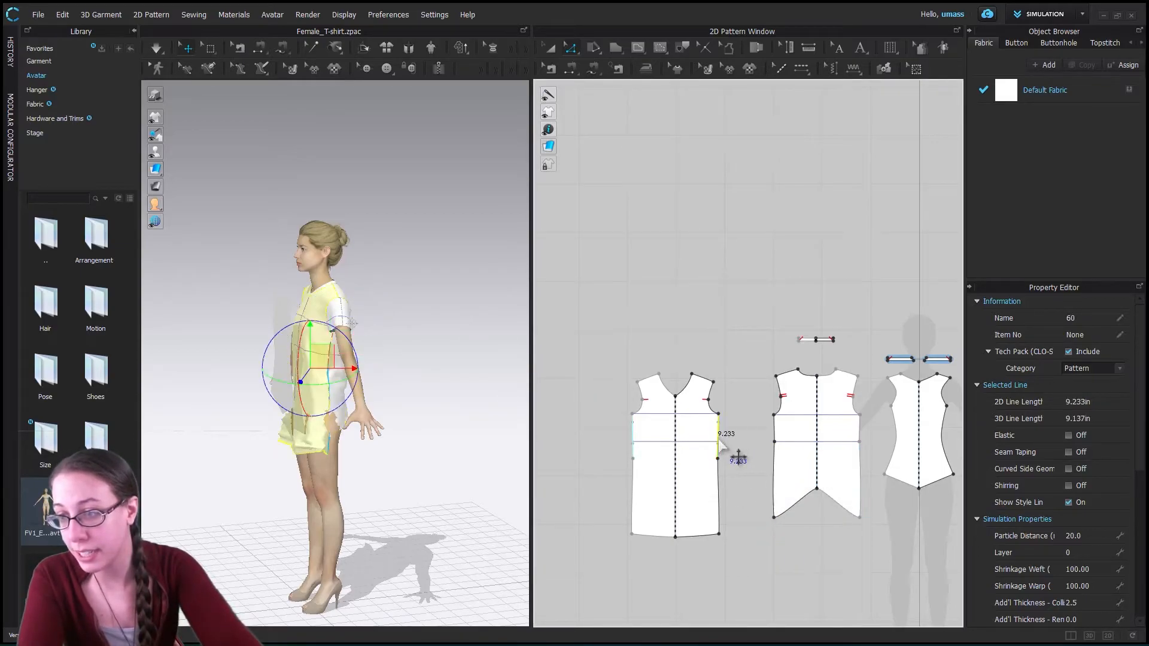
pyautogui.click(776, 435)
pyautogui.rightClick(776, 431)
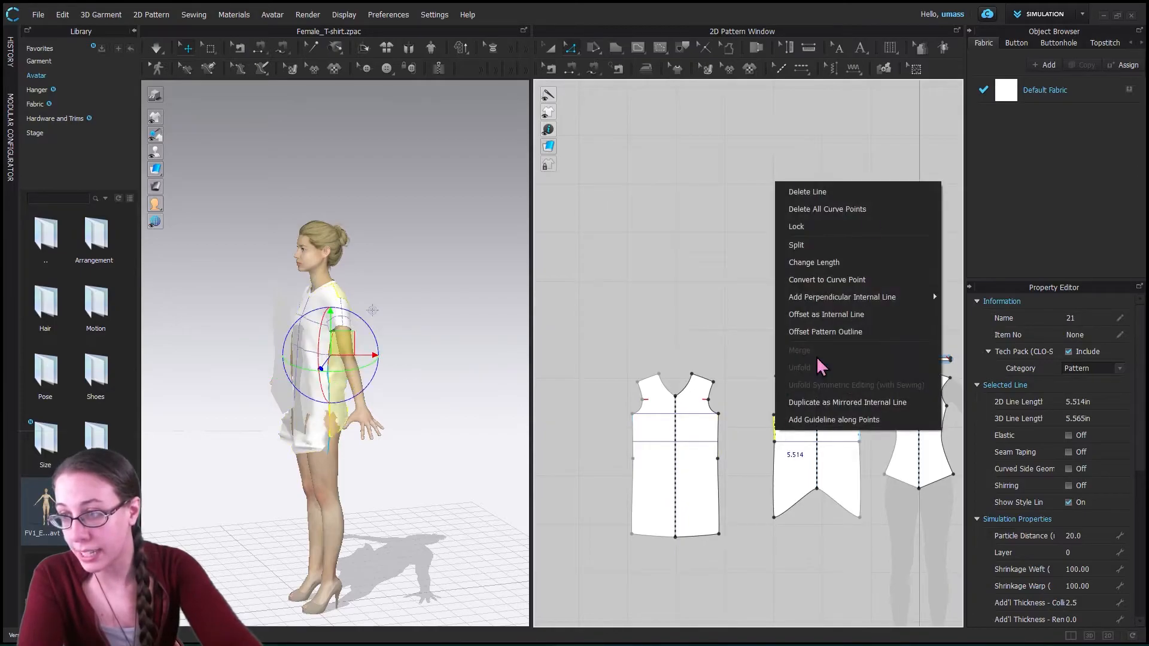
pyautogui.click(841, 261)
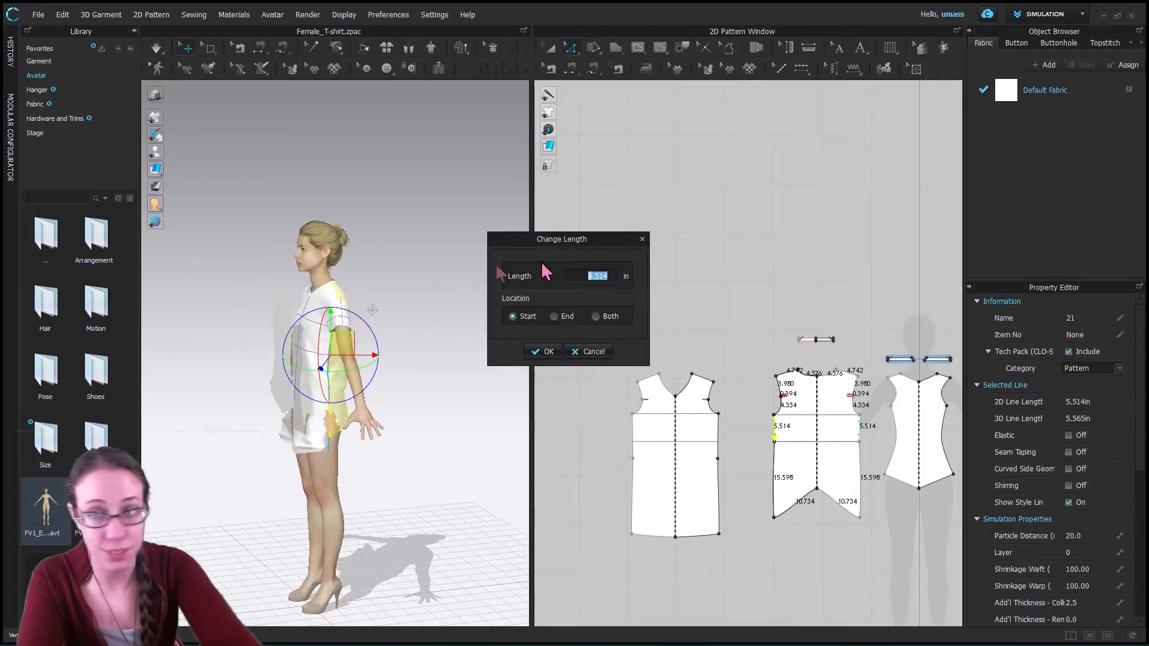
pyautogui.write('9.233')
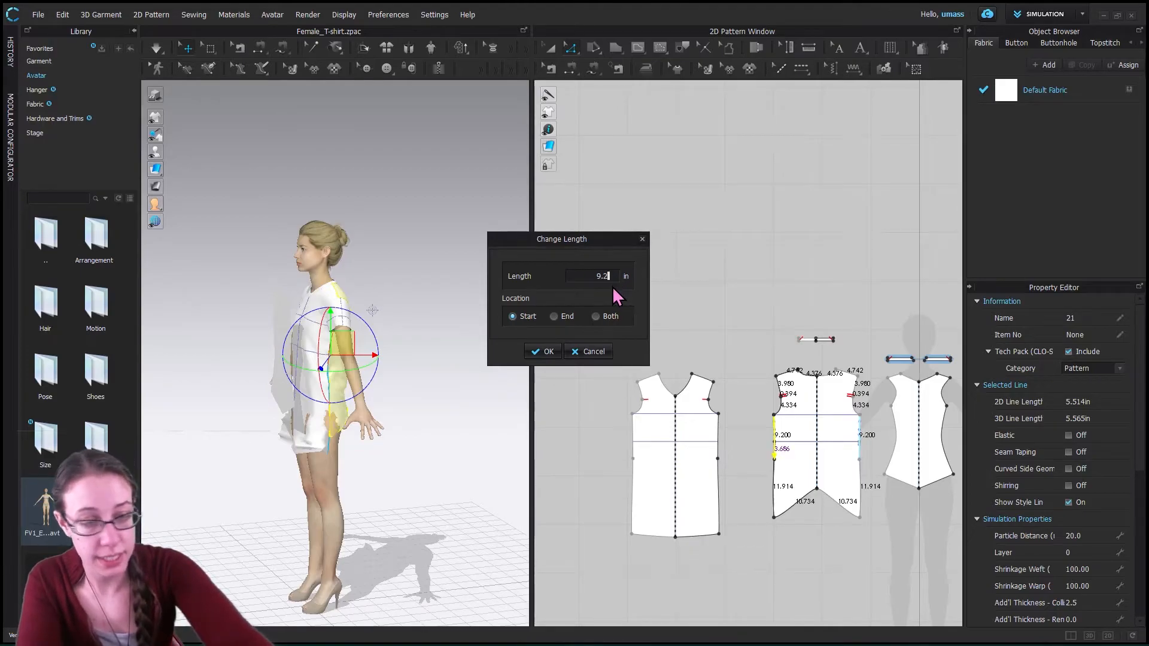
pyautogui.click(550, 353)
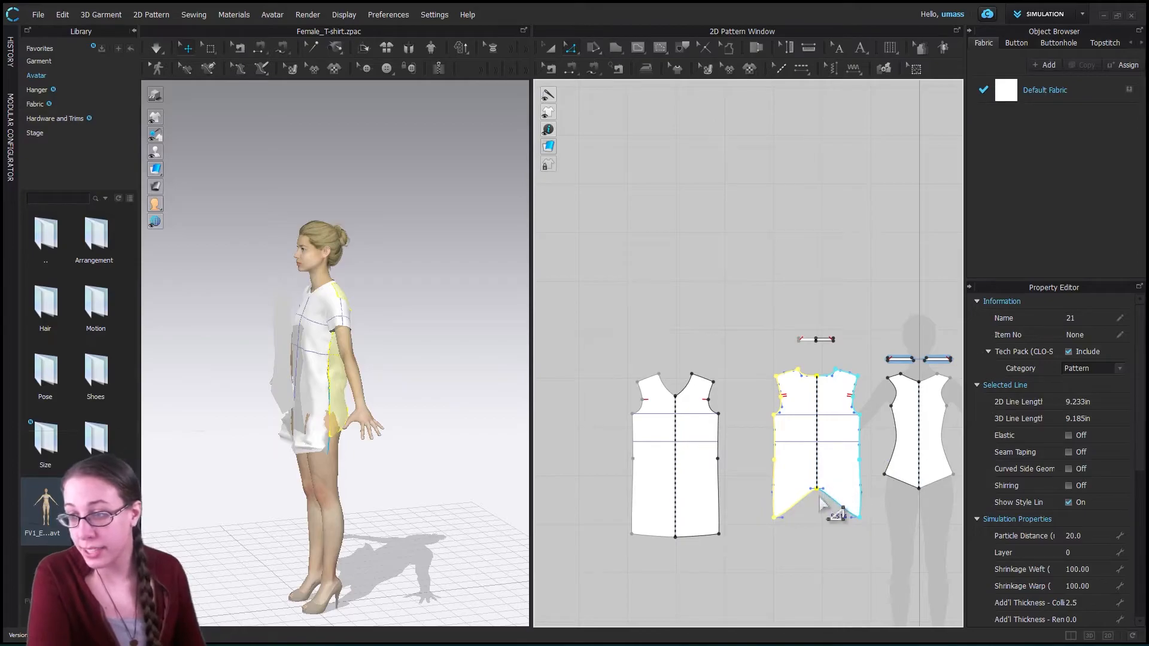
pyautogui.moveTo(809, 465); pyautogui.dragTo(816, 525)
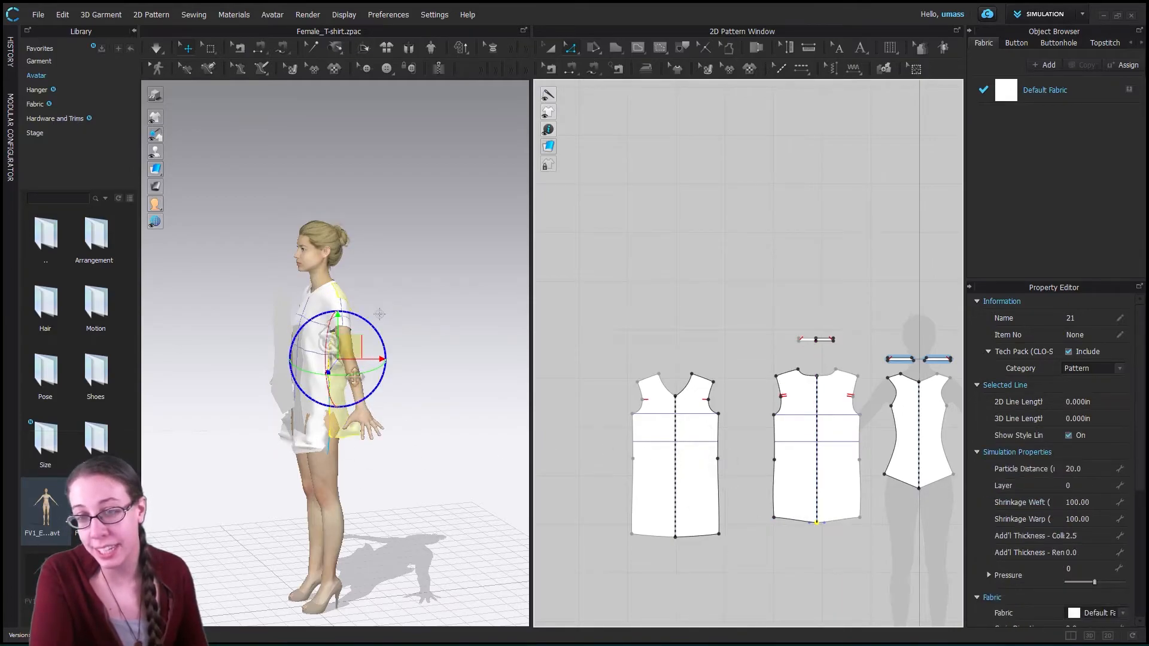
pyautogui.click(812, 606)
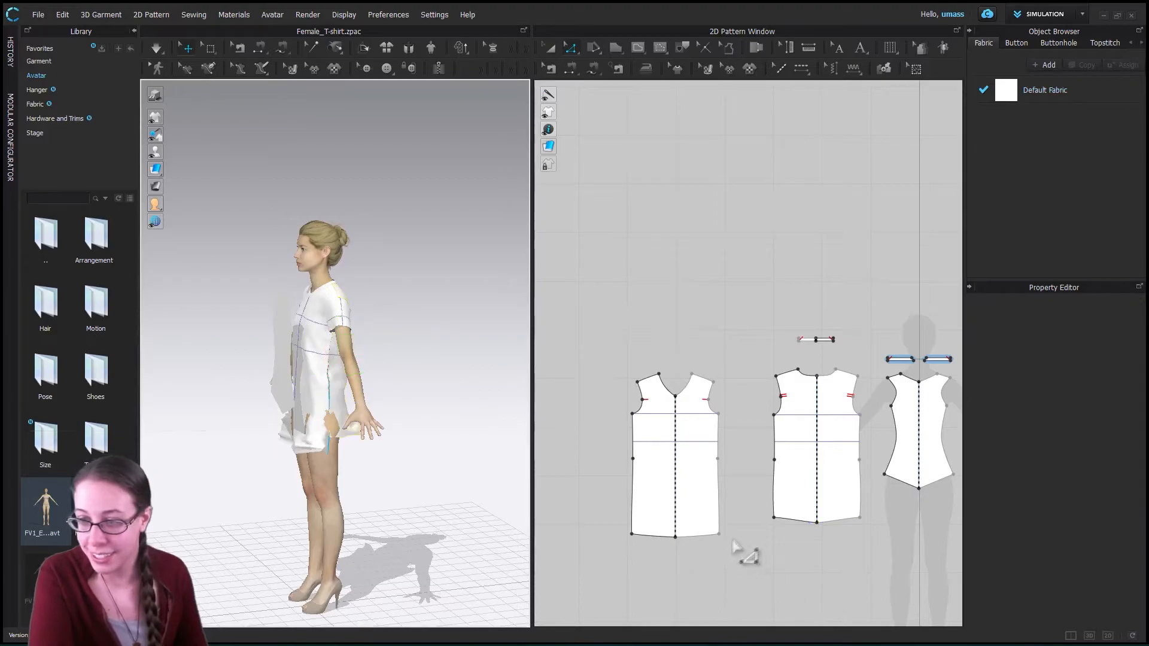
# - Turn on Elastic for the T-shirt front's whole side seam with Strength 14.4 and Ratio 90
pyautogui.click(720, 452)
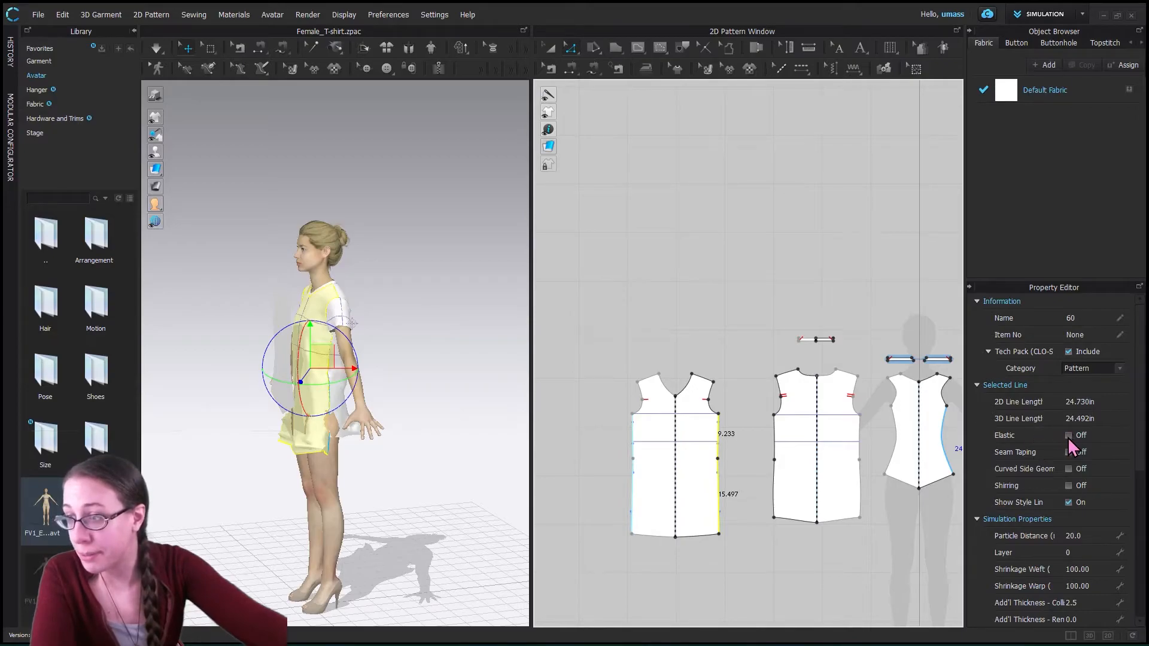
pyautogui.click(1069, 435)
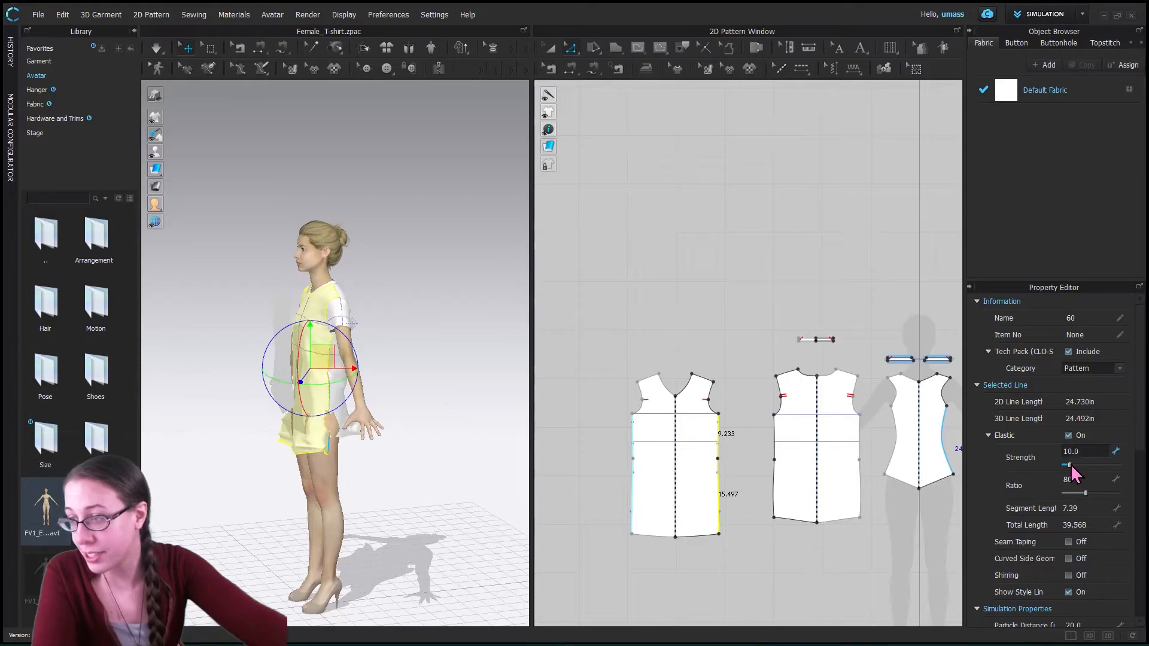
pyautogui.click(1088, 493)
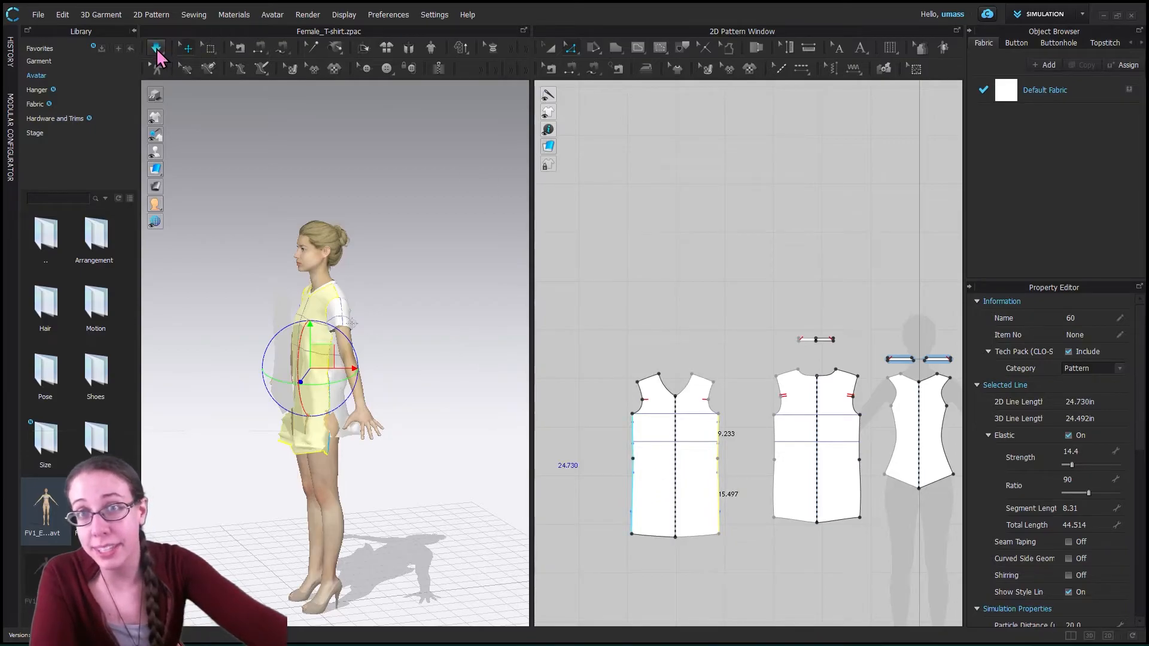
# - Turn the avatar toward a front three-quarter view and simulate the lengthened T-shirt until it drapes, stopping the simulation
pyautogui.moveTo(446, 456); pyautogui.dragTo(463, 441, button='middle')
pyautogui.moveTo(431, 445); pyautogui.dragTo(481, 449, button='right')
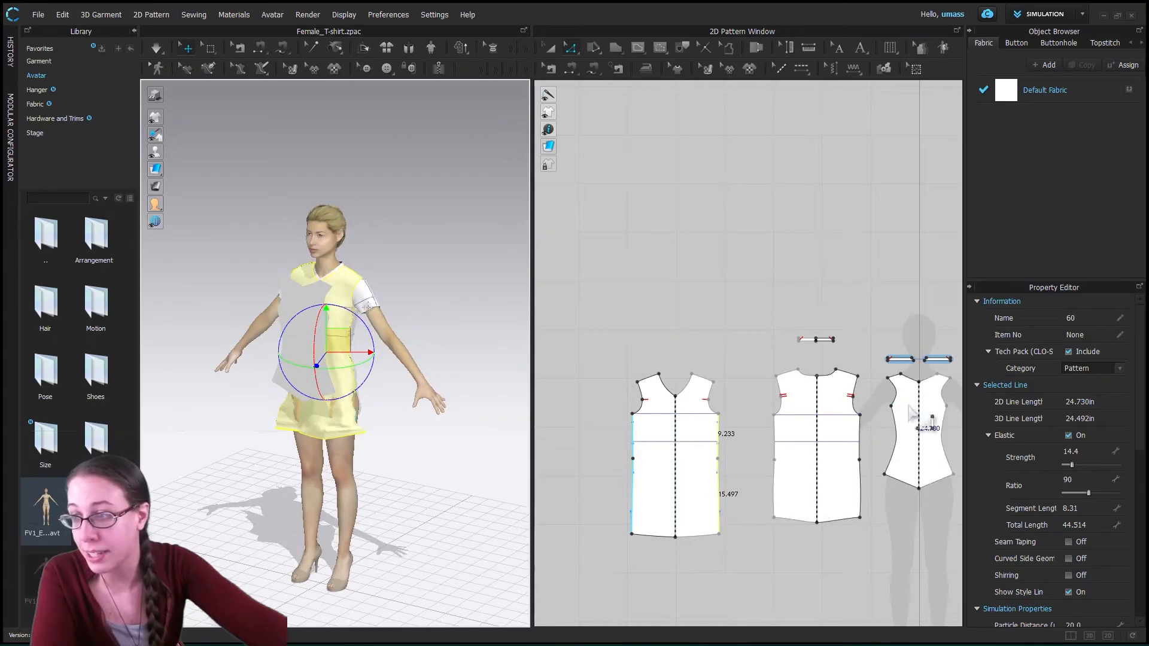
pyautogui.click(871, 289)
pyautogui.click(156, 48)
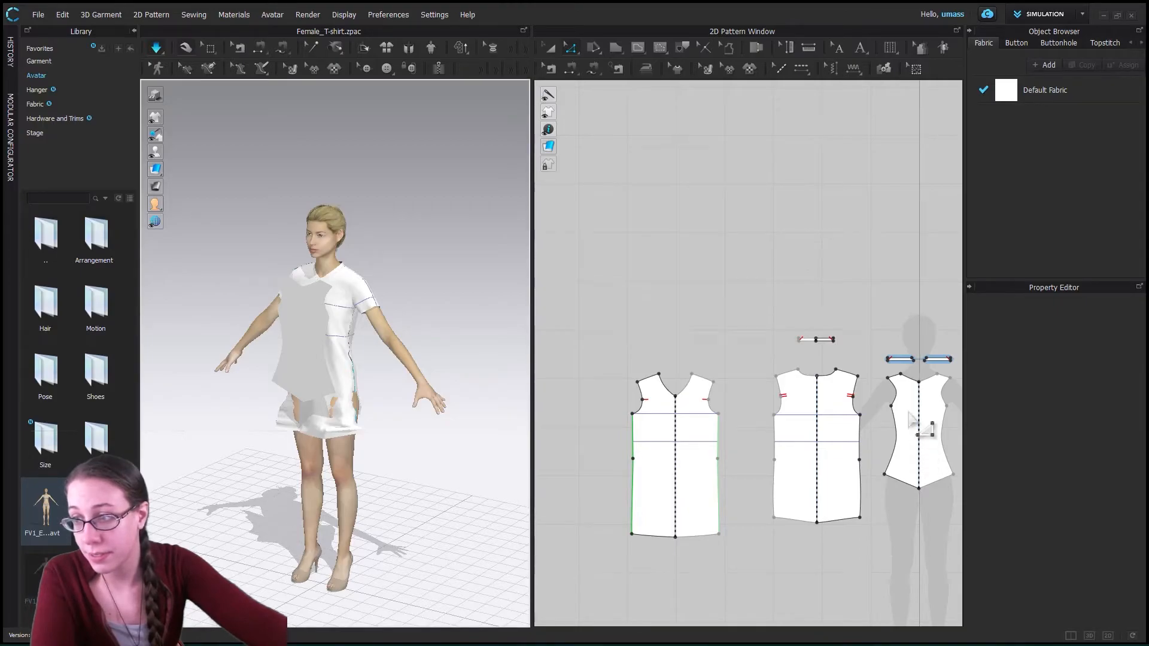
pyautogui.click(157, 47)
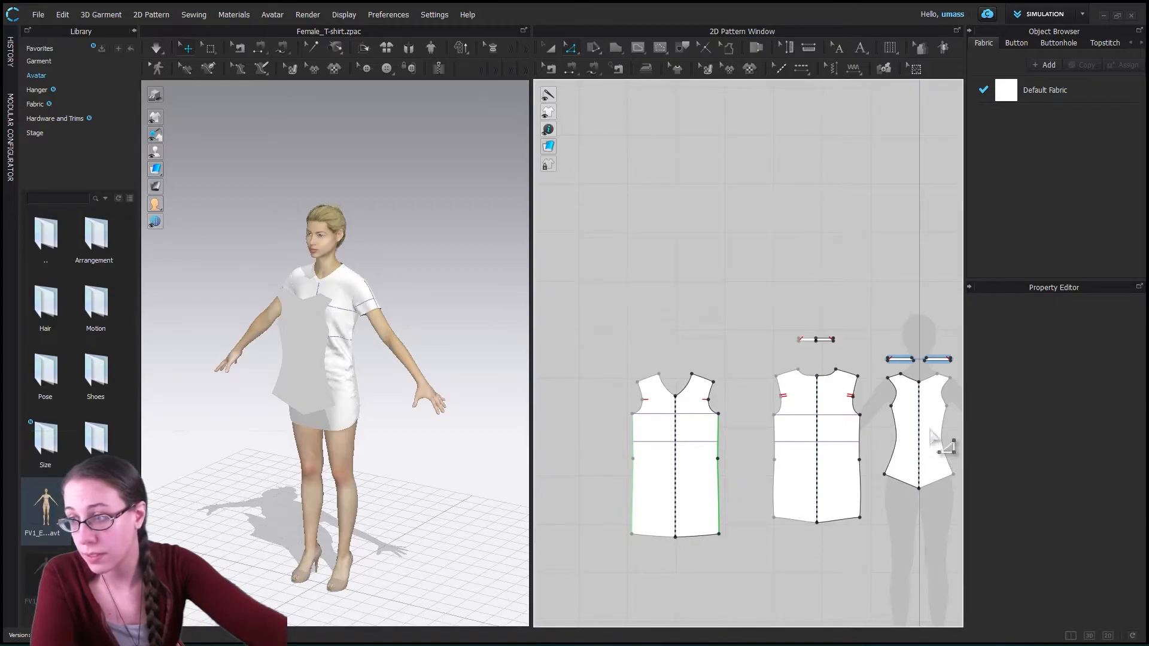
# - Select the drafted bodice piece over the avatar silhouette with Transform Pattern and delete it
pyautogui.click(548, 47)
pyautogui.click(903, 438)
pyautogui.click(903, 438)
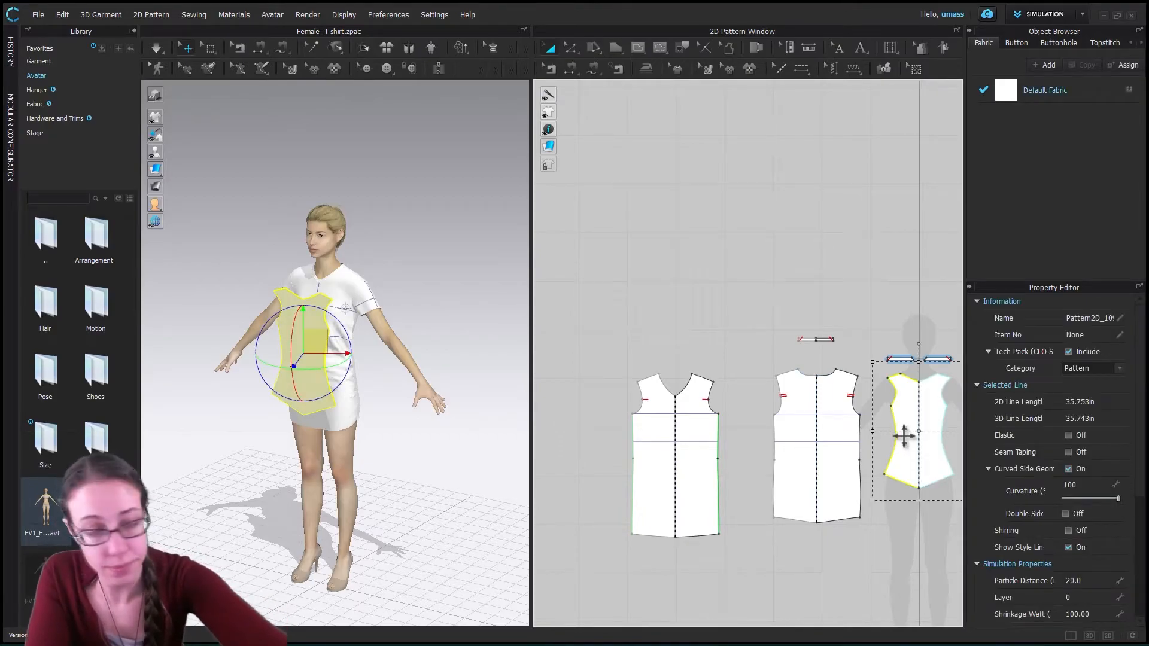
pyautogui.press('Delete')
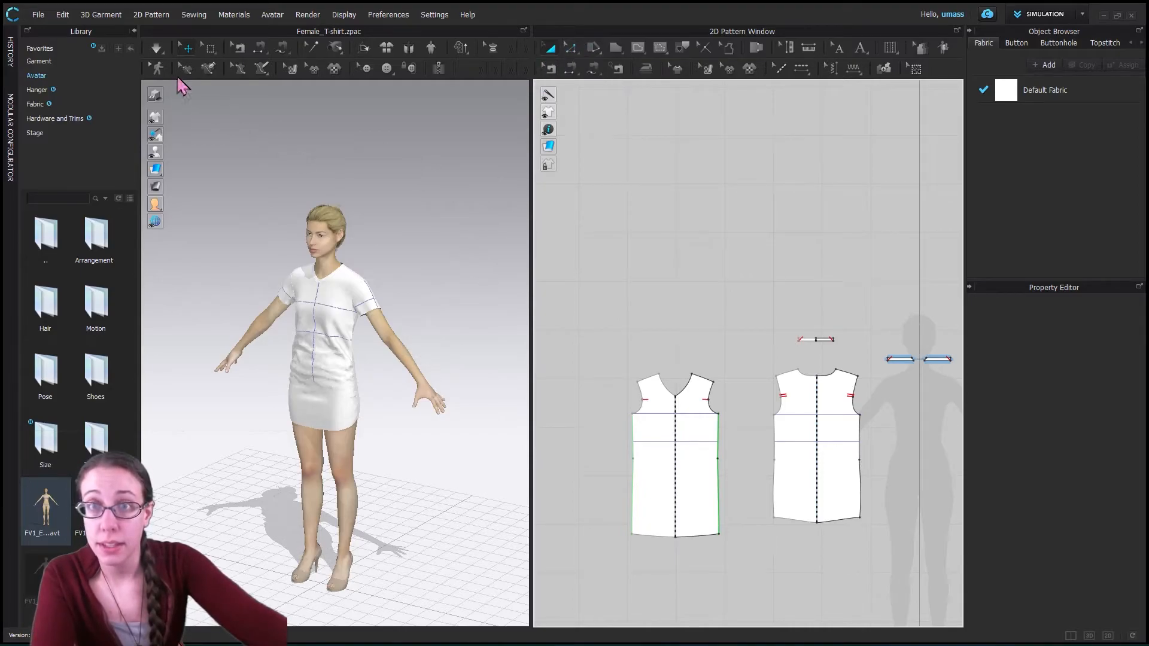
# - Simulate the T-shirt and pull both sides of its front upward so the elastic side seams gather on the avatar
pyautogui.click(157, 49)
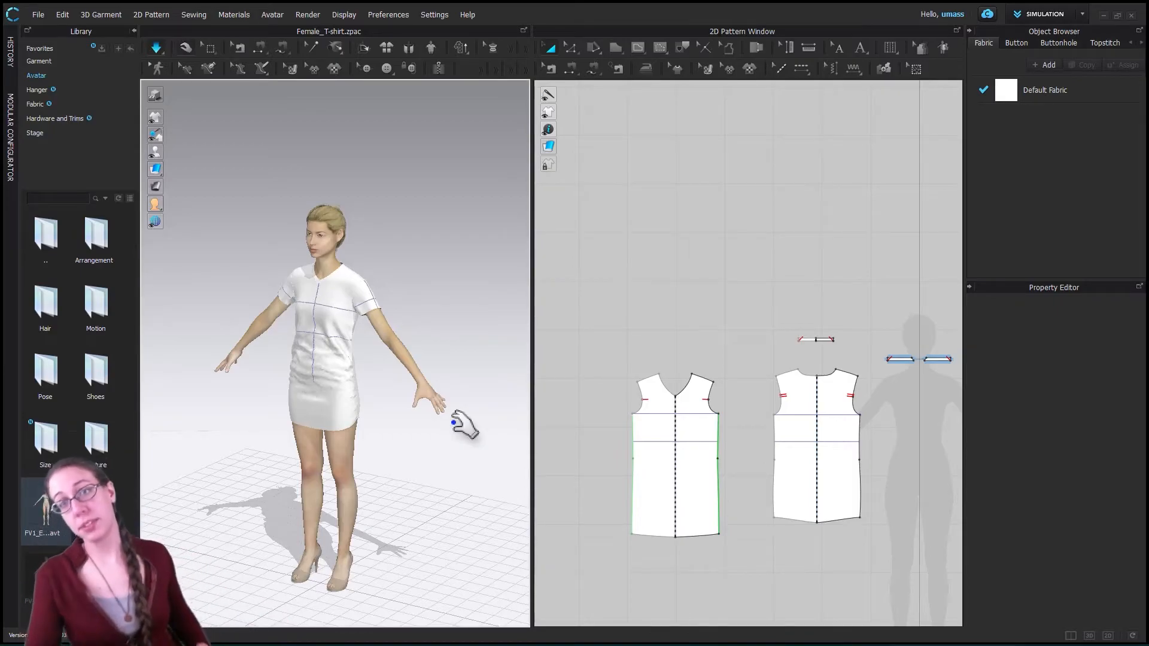
pyautogui.click(362, 382)
pyautogui.moveTo(357, 369); pyautogui.dragTo(347, 337)
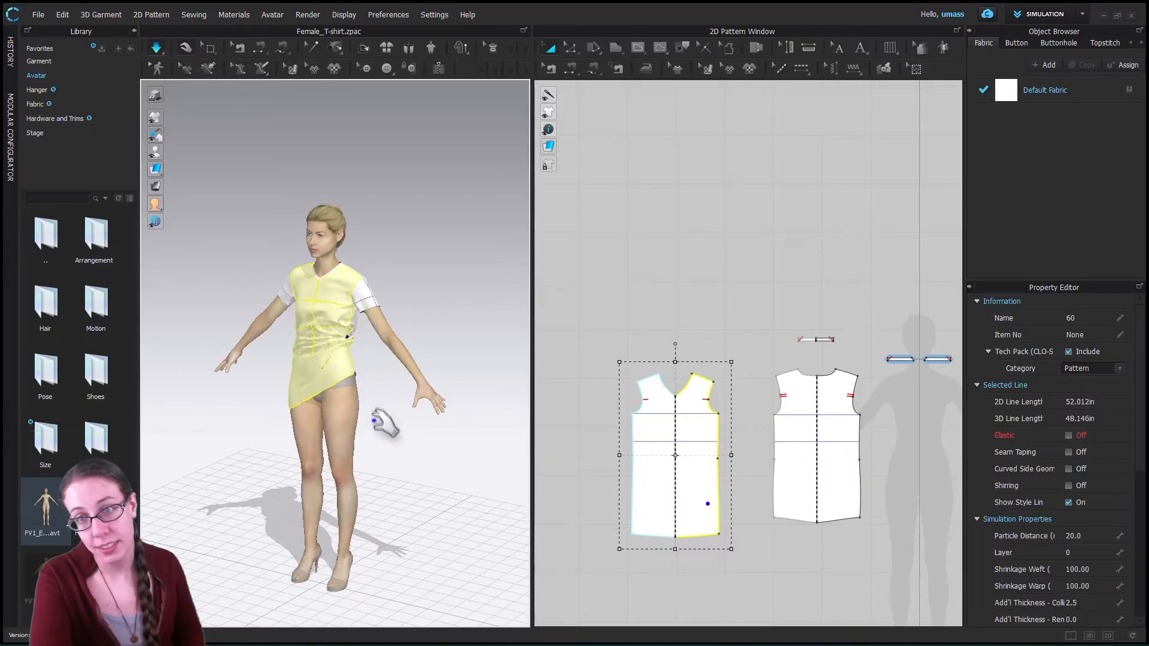
pyautogui.moveTo(306, 460); pyautogui.dragTo(287, 398, button='right')
pyautogui.moveTo(292, 384); pyautogui.dragTo(297, 366)
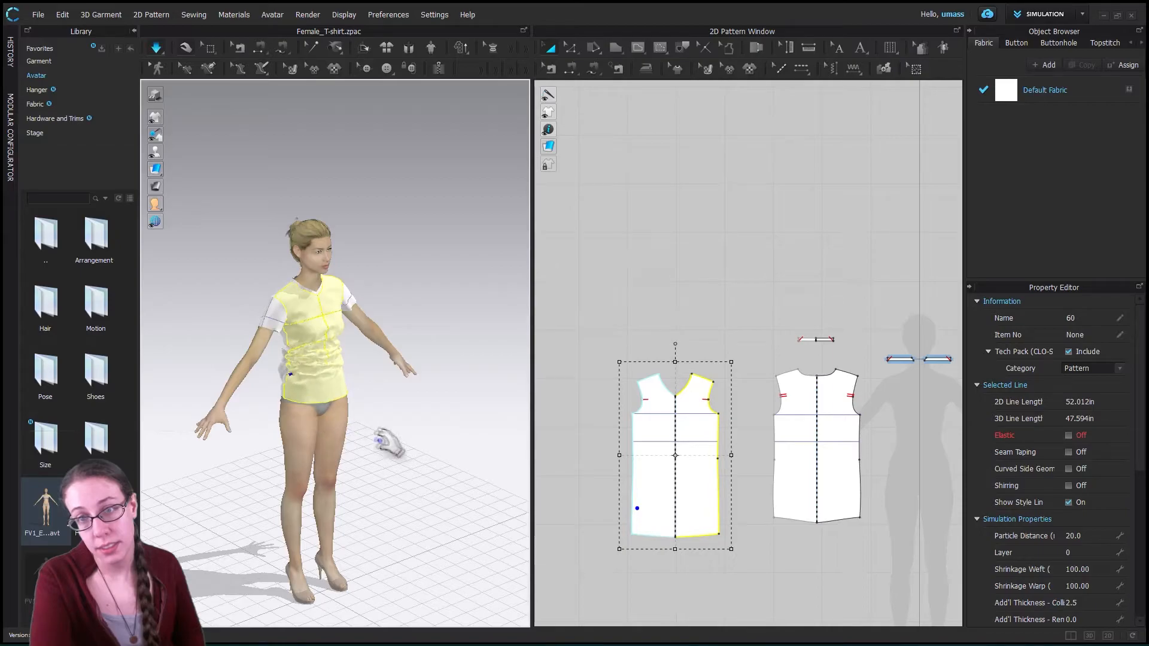
pyautogui.moveTo(366, 431); pyautogui.dragTo(380, 380, button='right')
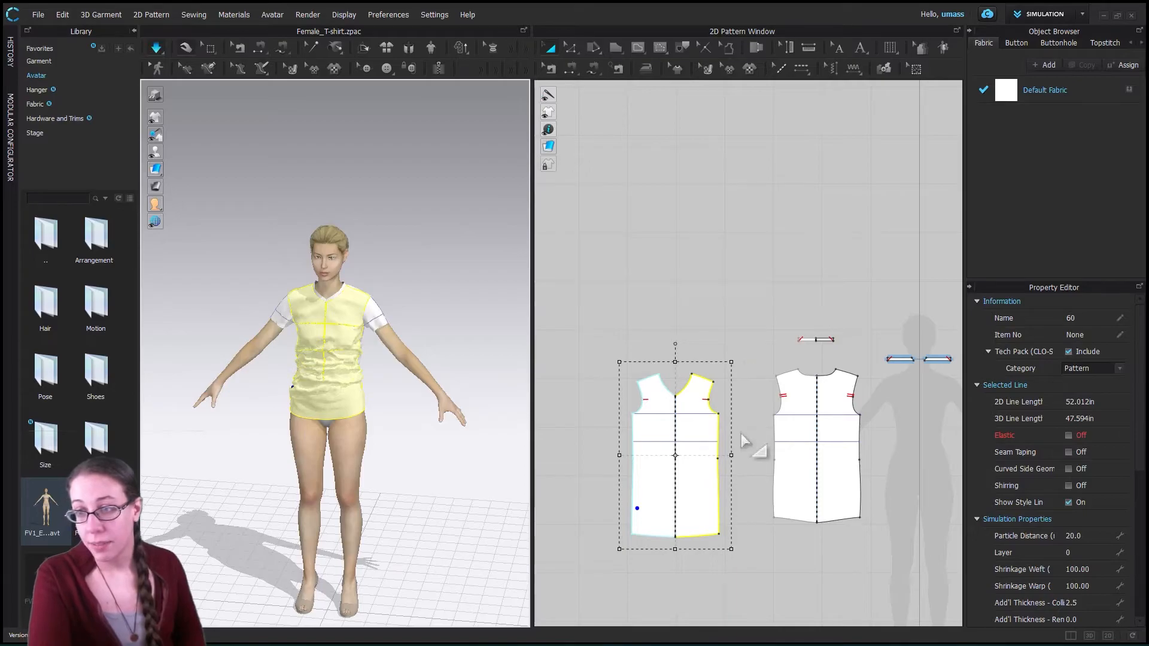
pyautogui.click(266, 178)
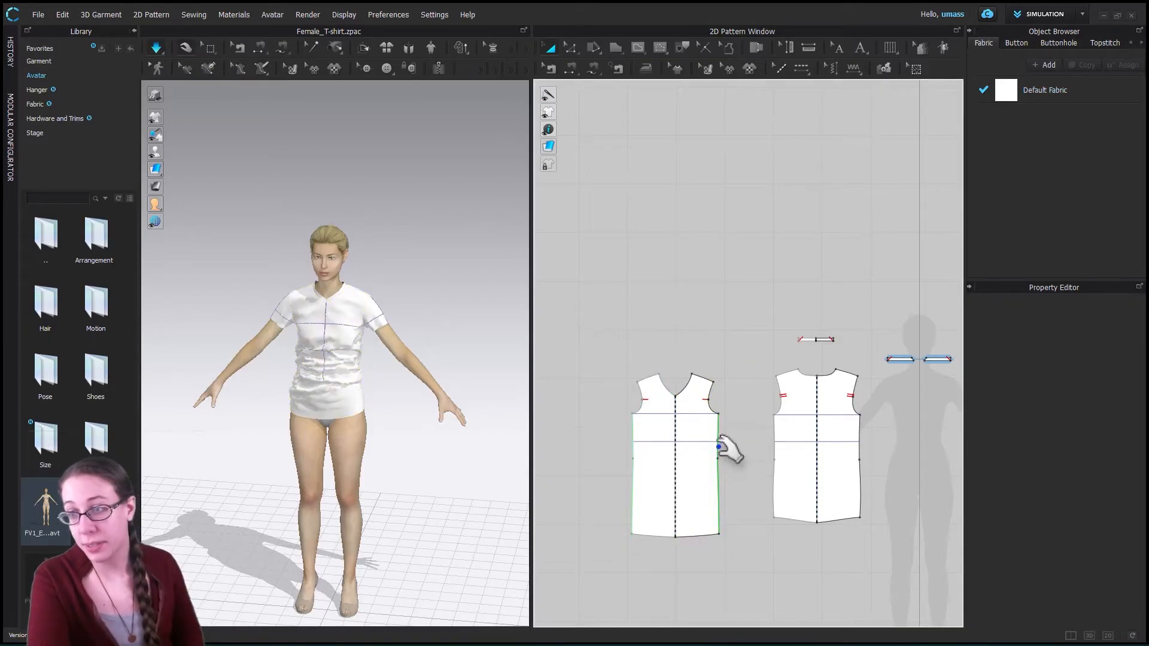
# - Add a point about midway along the lower segment of the T-shirt front's side seam with Add Point/Split Line
pyautogui.click(720, 475)
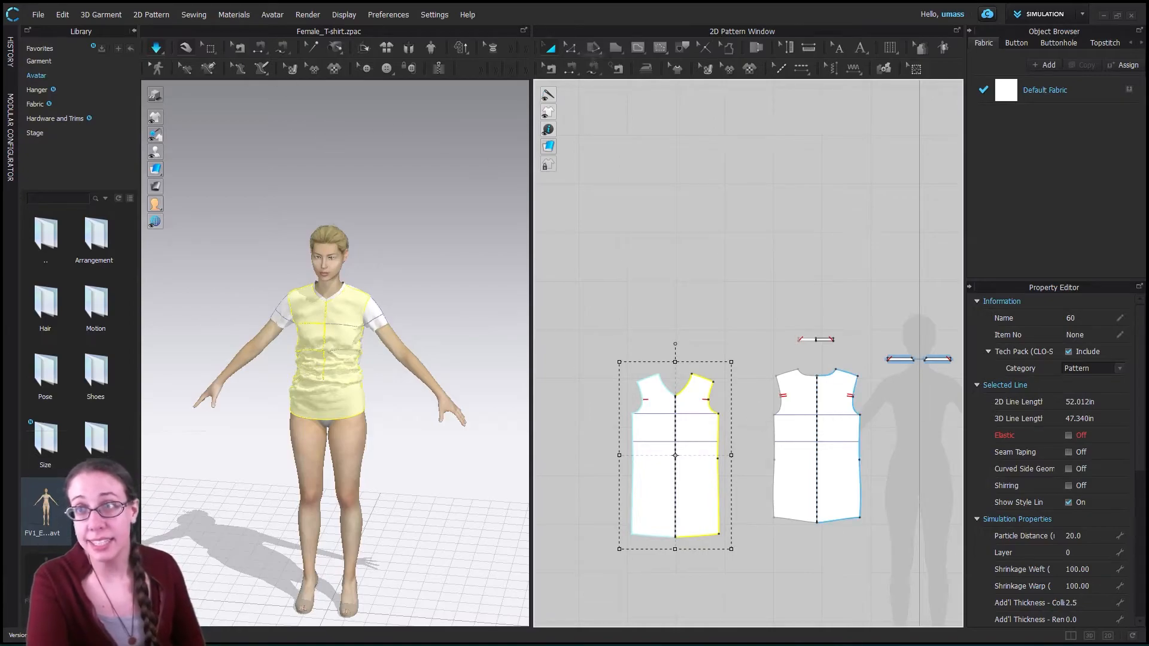
pyautogui.press('z')
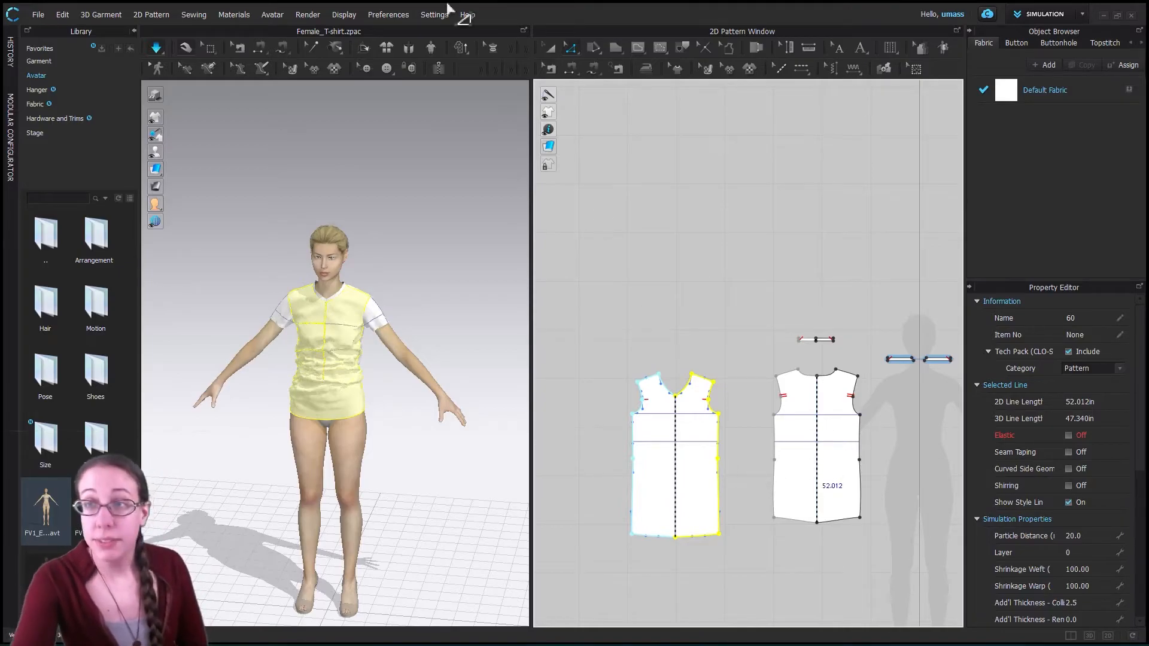
pyautogui.click(575, 52)
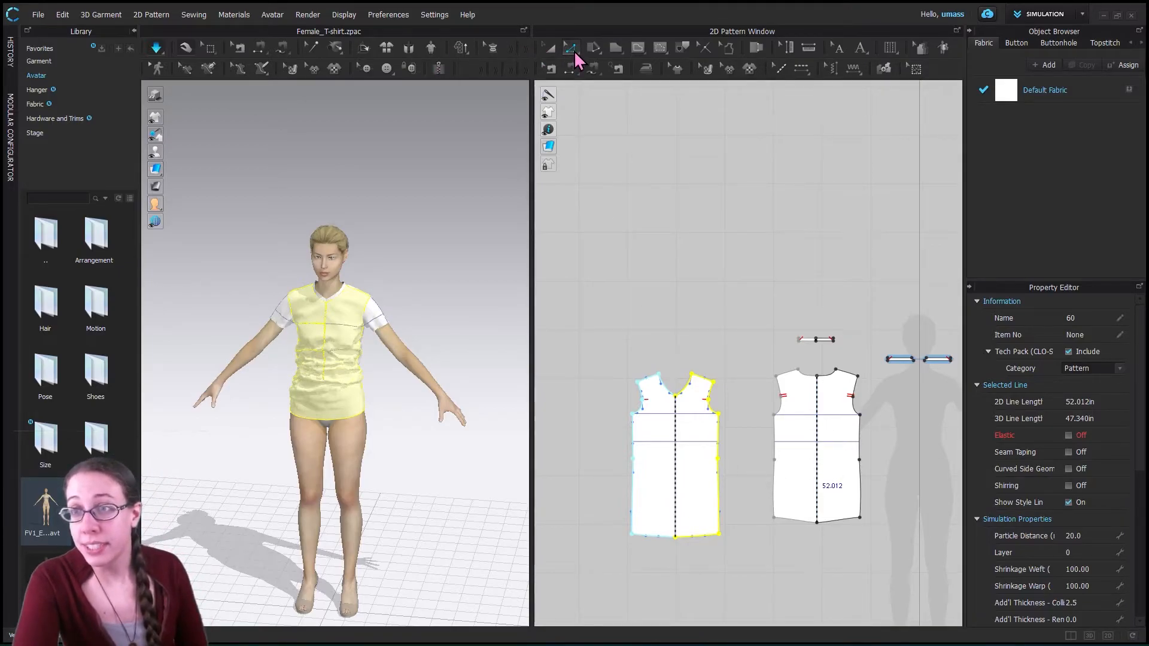
pyautogui.click(575, 53)
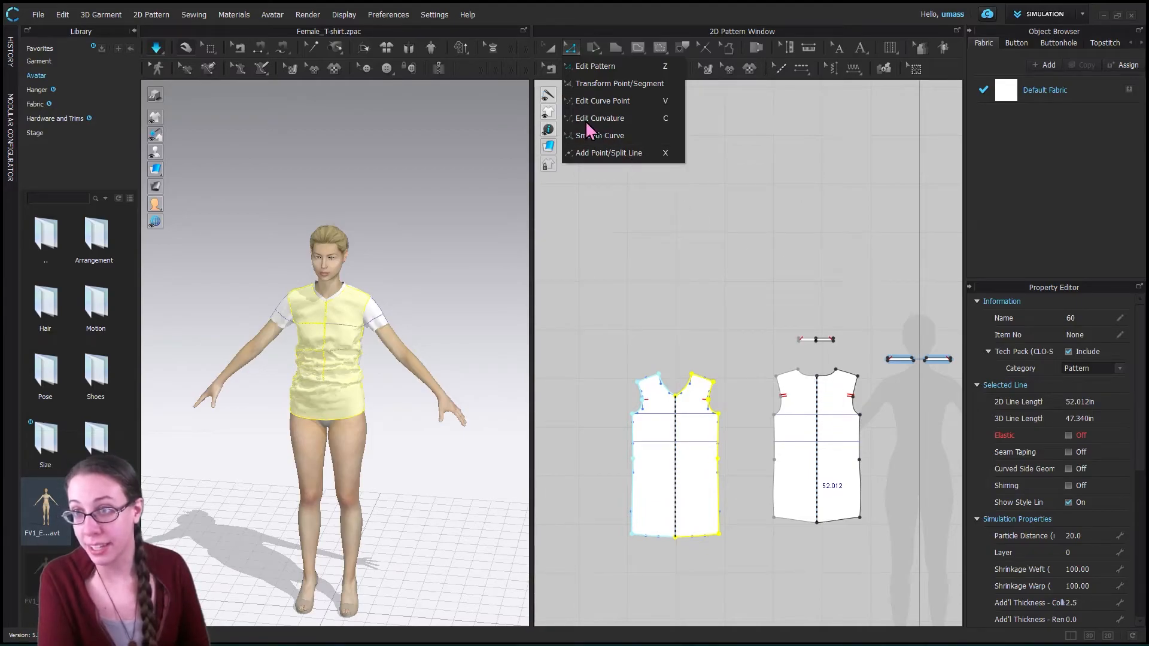
pyautogui.click(610, 157)
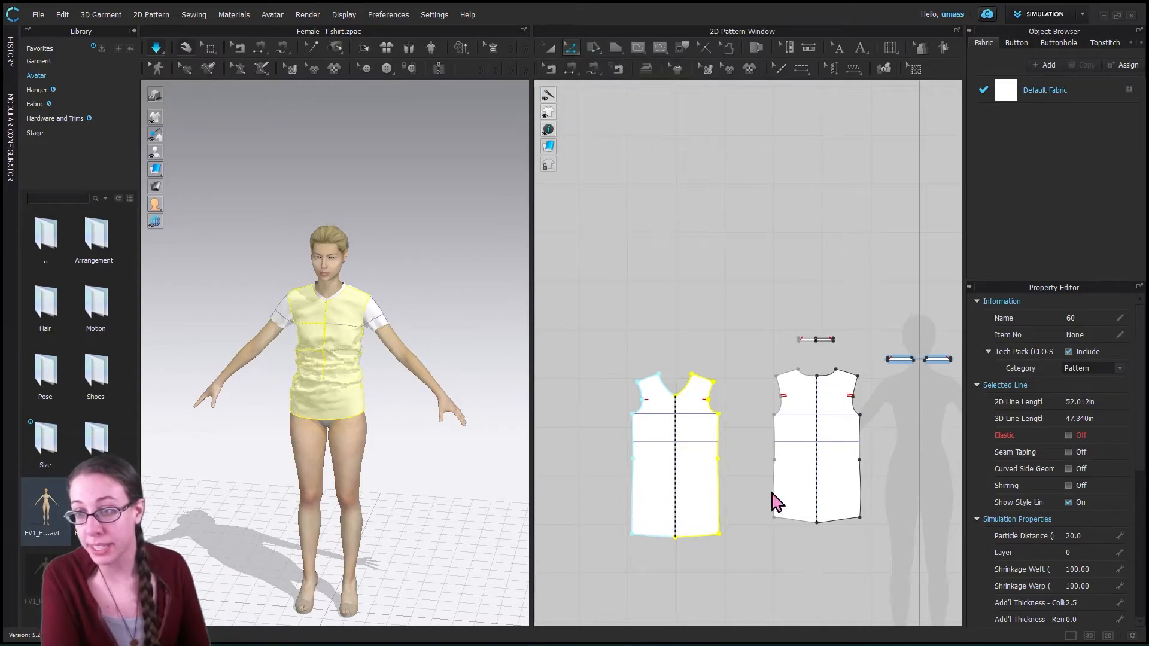
pyautogui.click(720, 494)
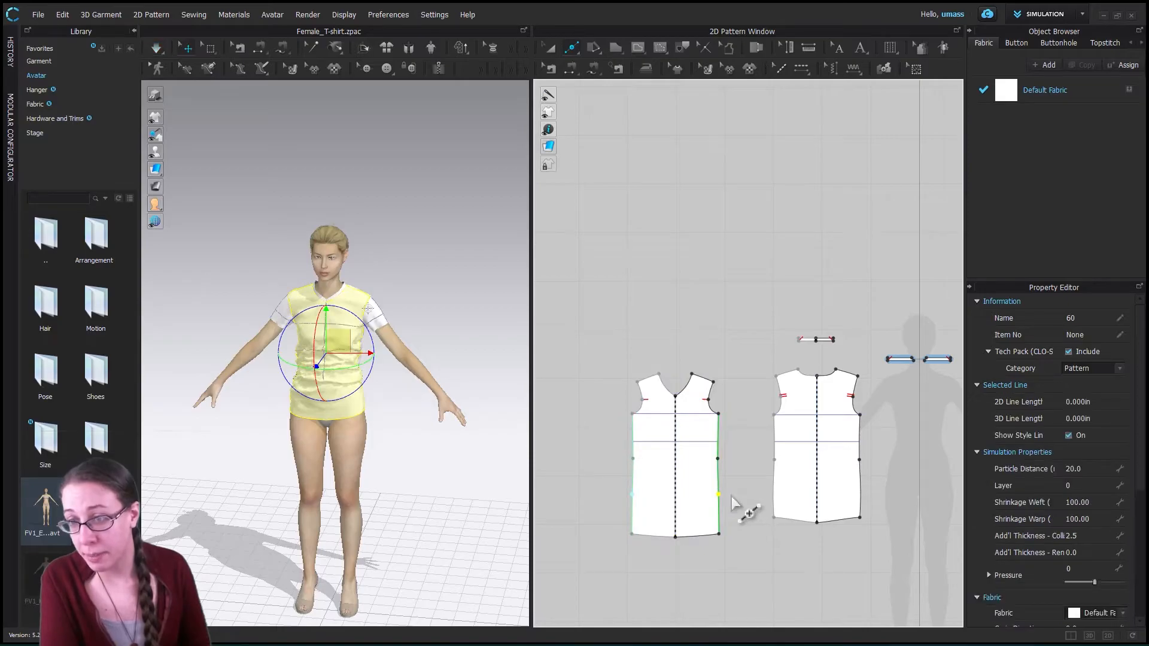
# - Try moving the new side seam point outward with Edit Pattern to flare the lower T-shirt front, and undo the move
pyautogui.click(550, 50)
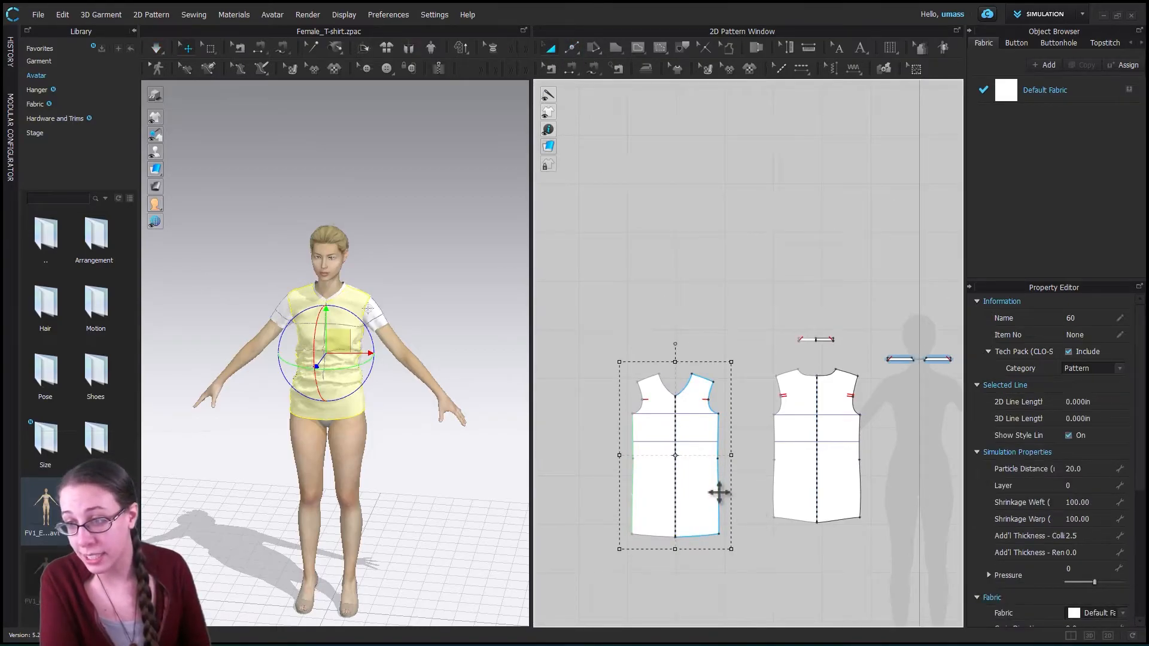
pyautogui.click(574, 55)
pyautogui.click(585, 62)
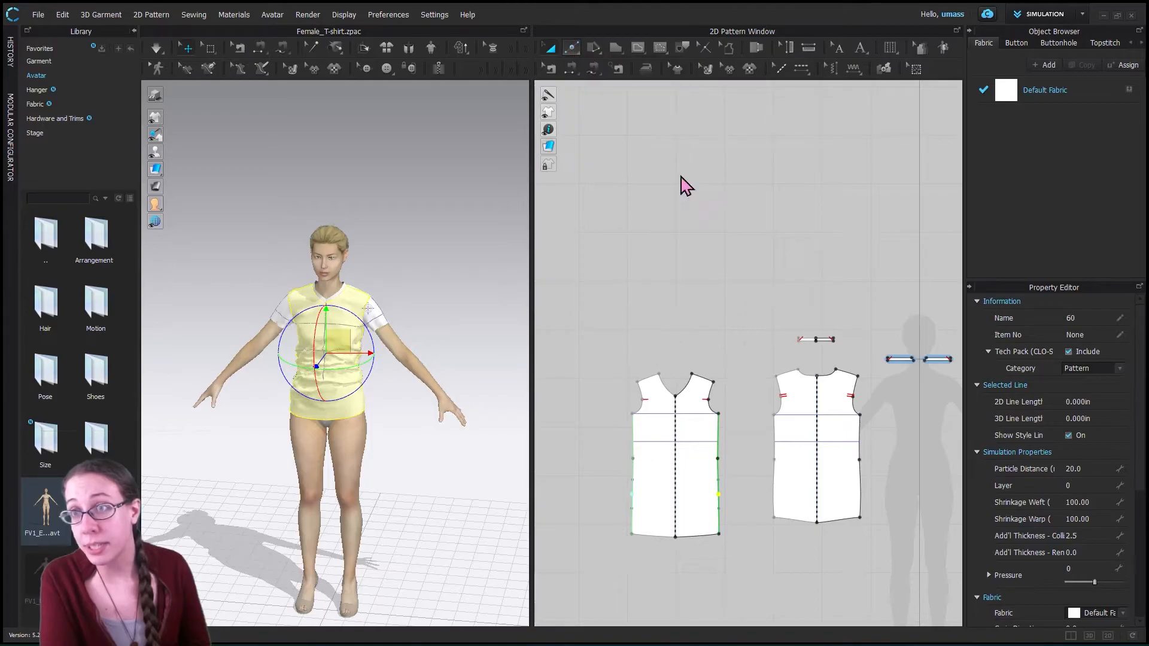
pyautogui.moveTo(727, 499); pyautogui.dragTo(738, 485)
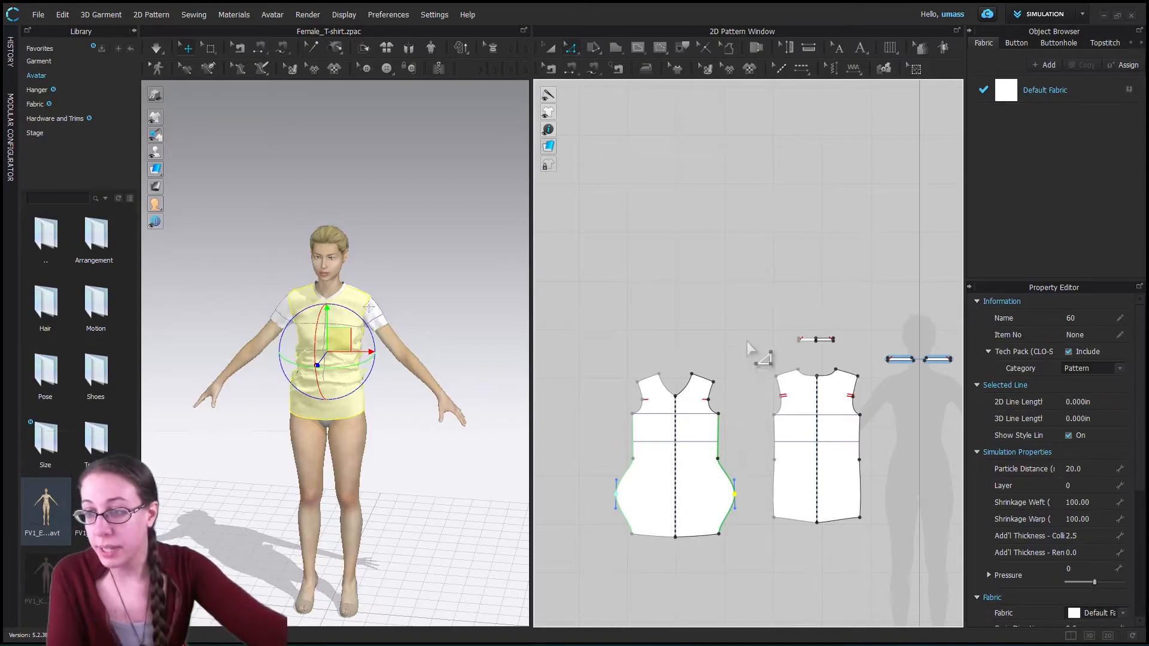
pyautogui.hotkey('ctrl', 'z')
# - Draw a closed bodice-shaped piece above the T-shirt front with the Polygon tool, with curved neckline and side edges and straight shoulder, hem and centre edges
pyautogui.click(616, 49)
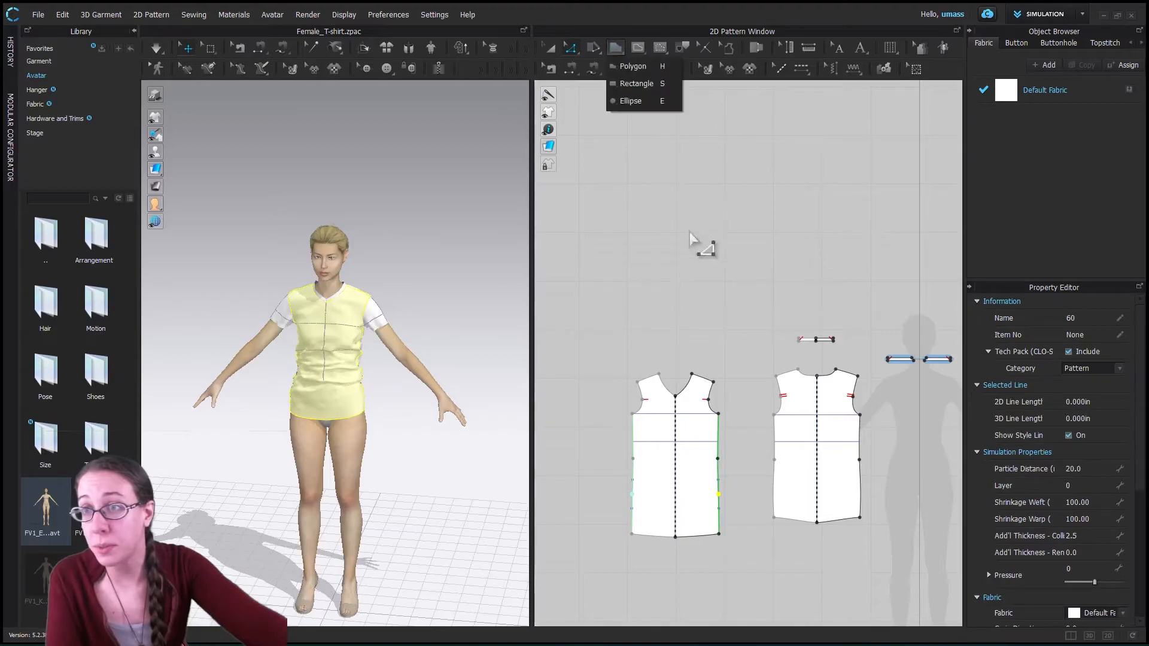
pyautogui.click(634, 83)
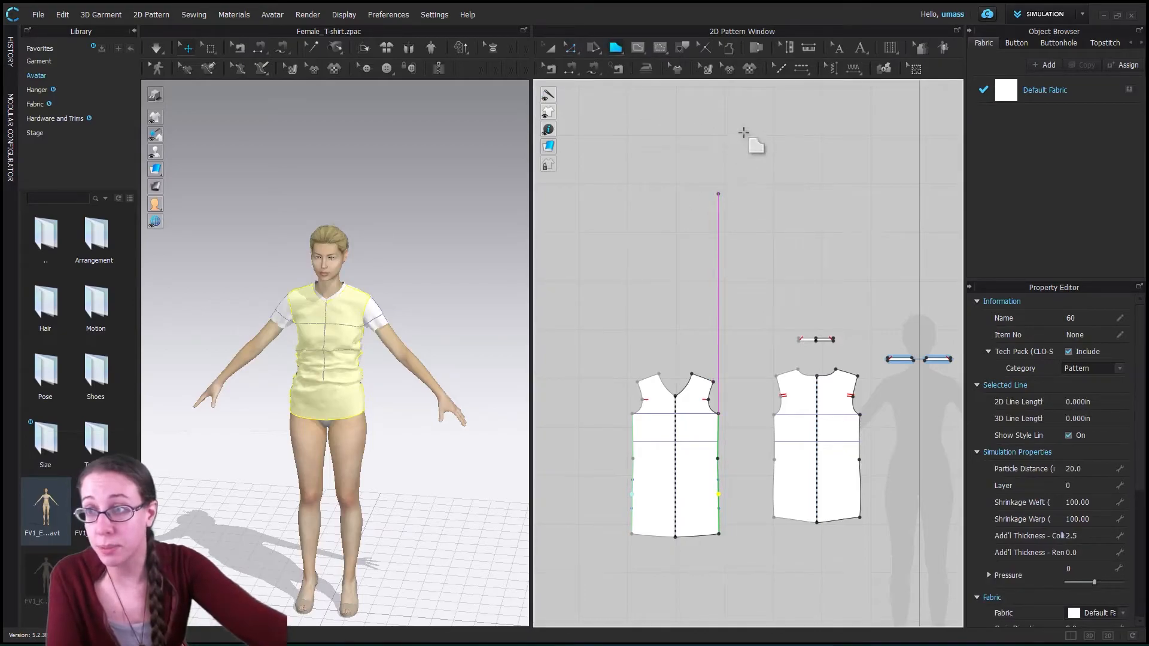
pyautogui.scroll(1, 748, 189)
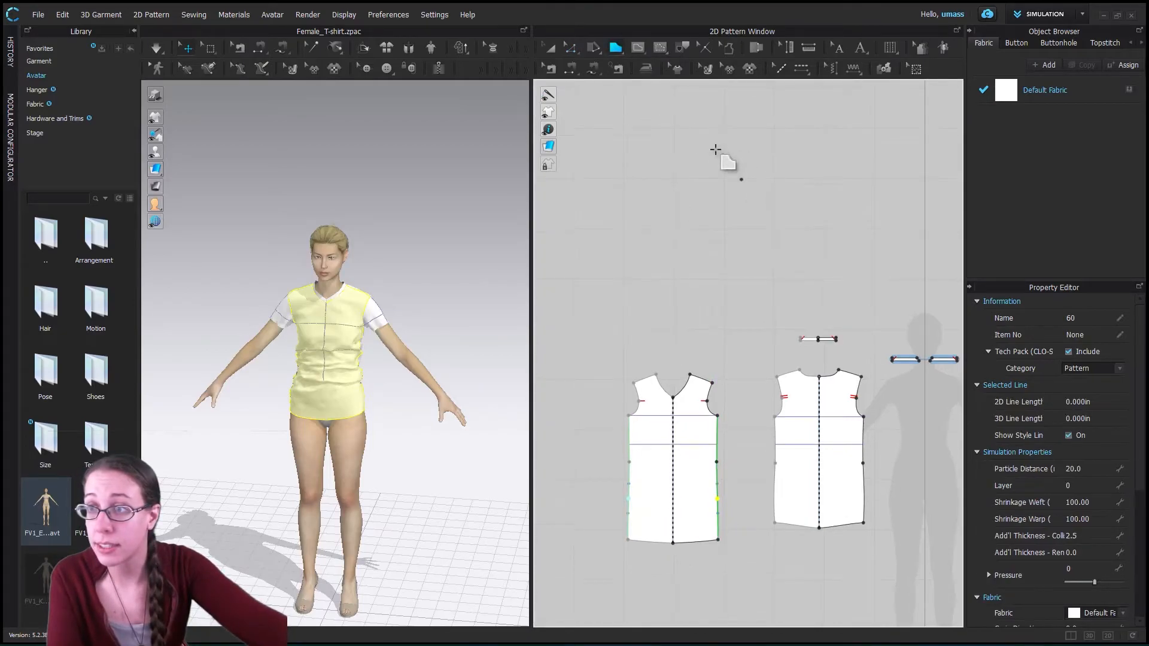
pyautogui.click(756, 188)
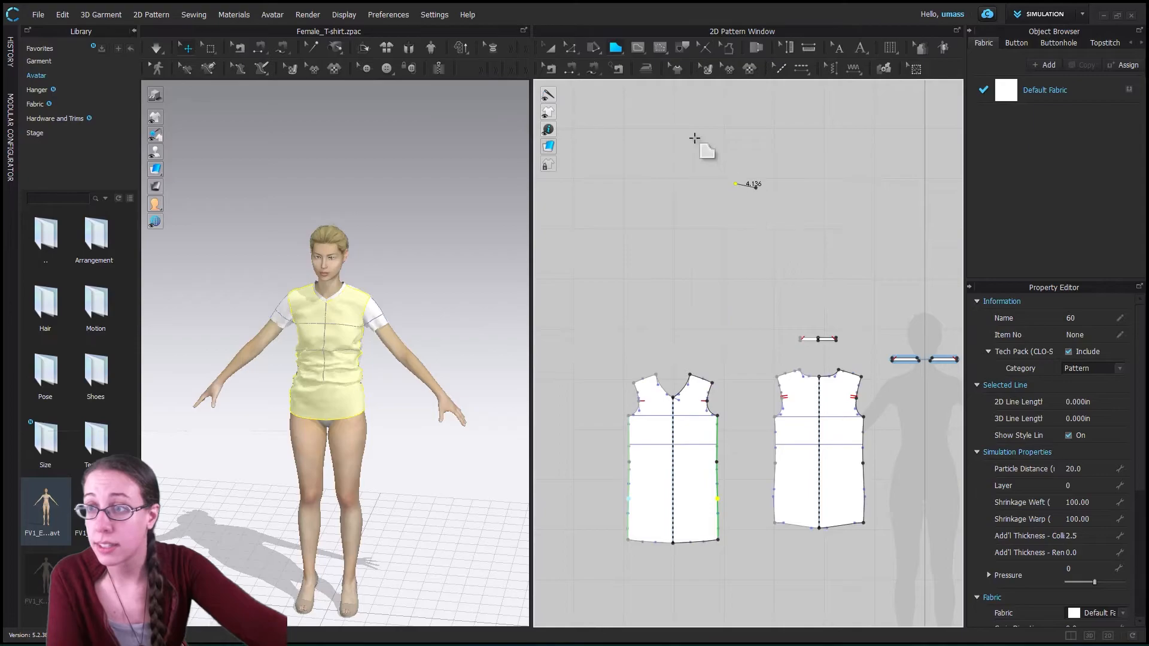
pyautogui.keyDown('ctrl'); pyautogui.click(713, 186); pyautogui.keyUp('ctrl')
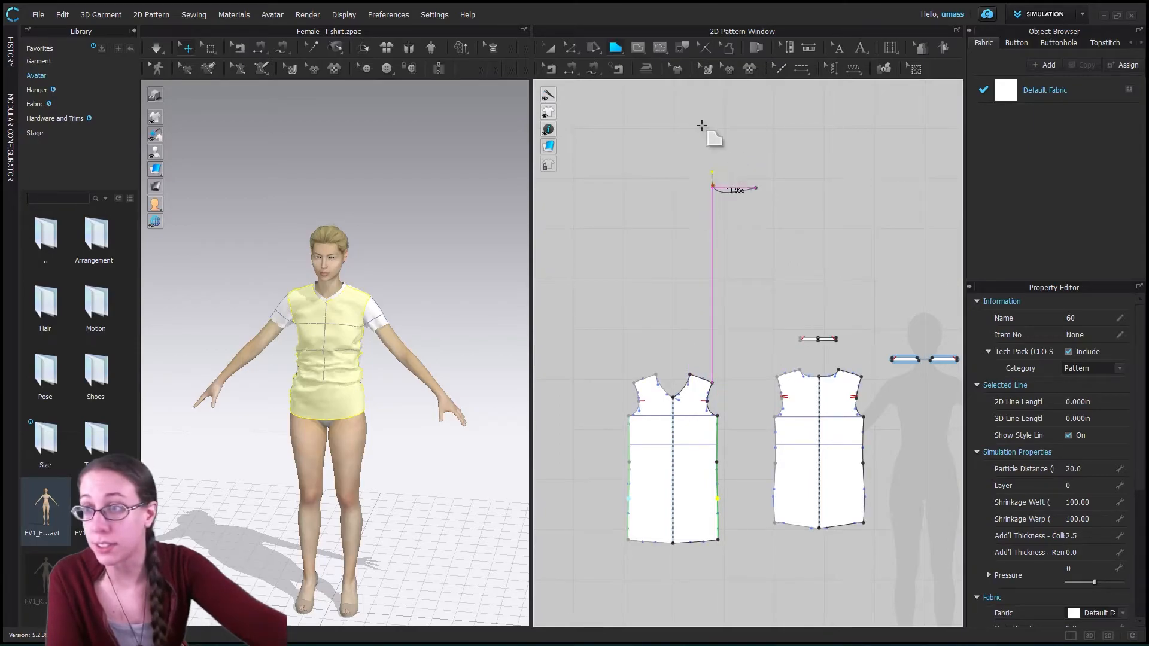
pyautogui.keyDown('ctrl'); pyautogui.click(686, 140); pyautogui.keyUp('ctrl')
pyautogui.click(651, 121)
pyautogui.click(622, 140)
pyautogui.keyDown('ctrl'); pyautogui.click(662, 233); pyautogui.keyUp('ctrl')
pyautogui.keyDown('ctrl'); pyautogui.click(627, 302); pyautogui.keyUp('ctrl')
pyautogui.click(627, 340)
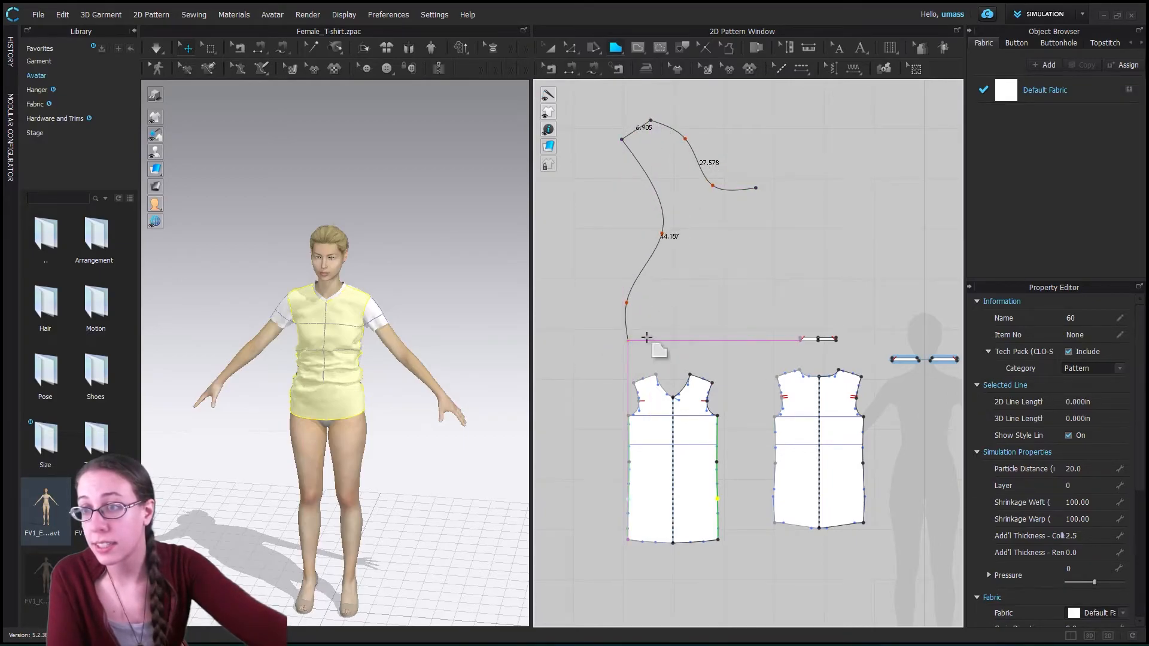
pyautogui.click(737, 329)
pyautogui.click(756, 189)
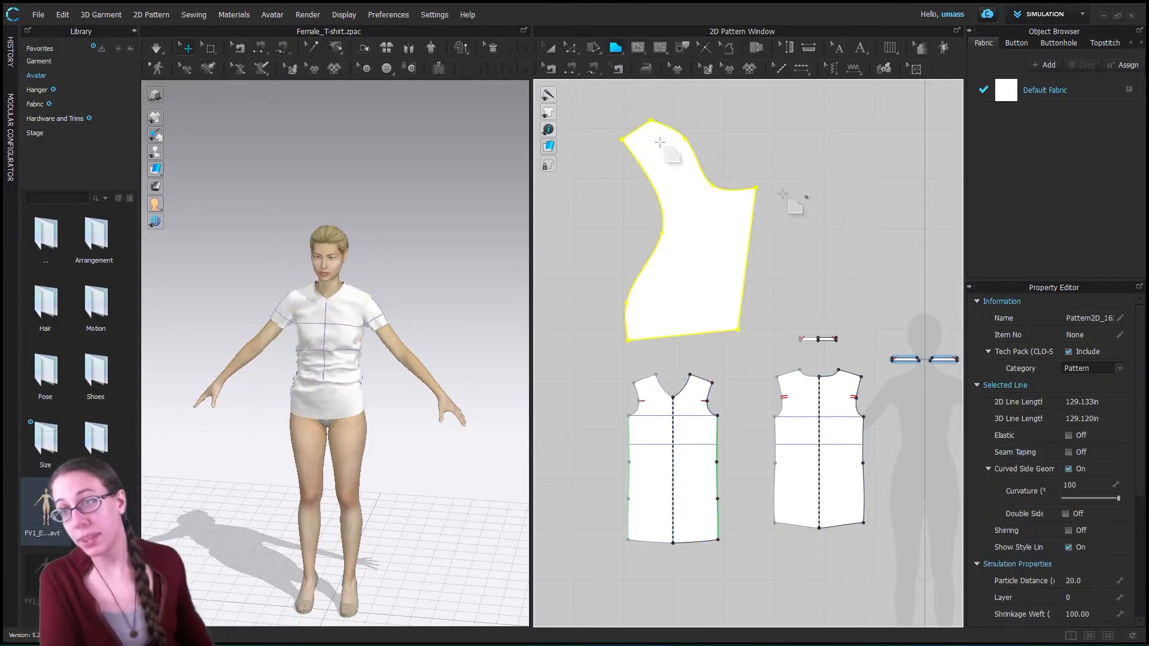
# - Bend the new bodice piece's neckline curve outward with Edit Curvature, making it about 26.6 in long
pyautogui.click(572, 52)
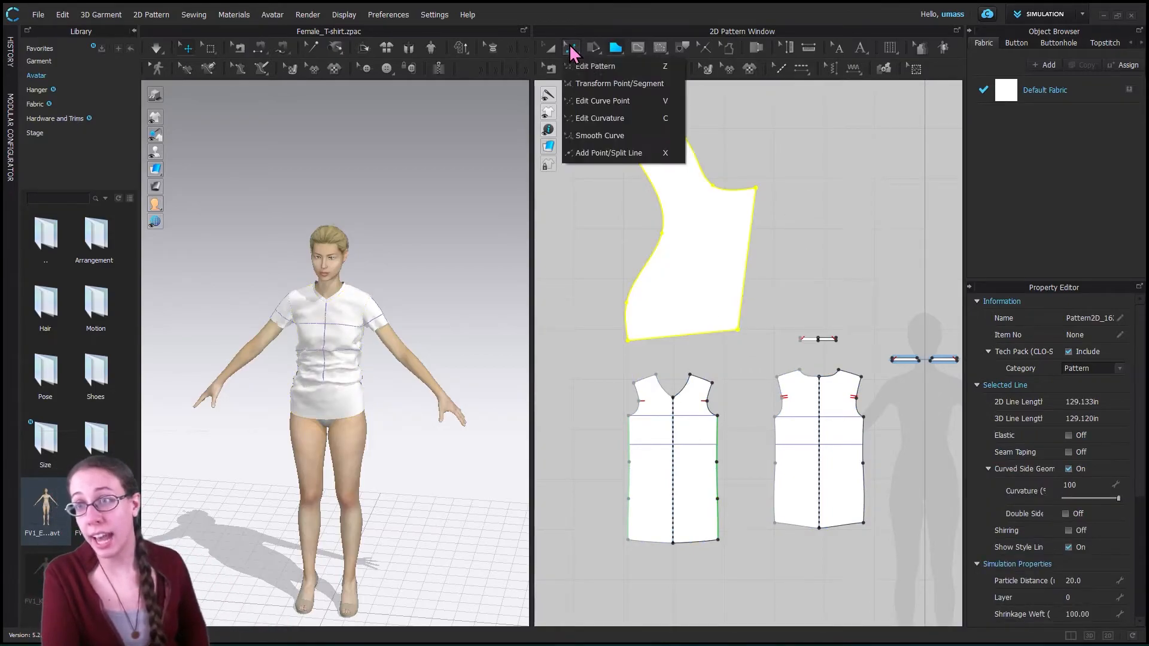
pyautogui.click(616, 150)
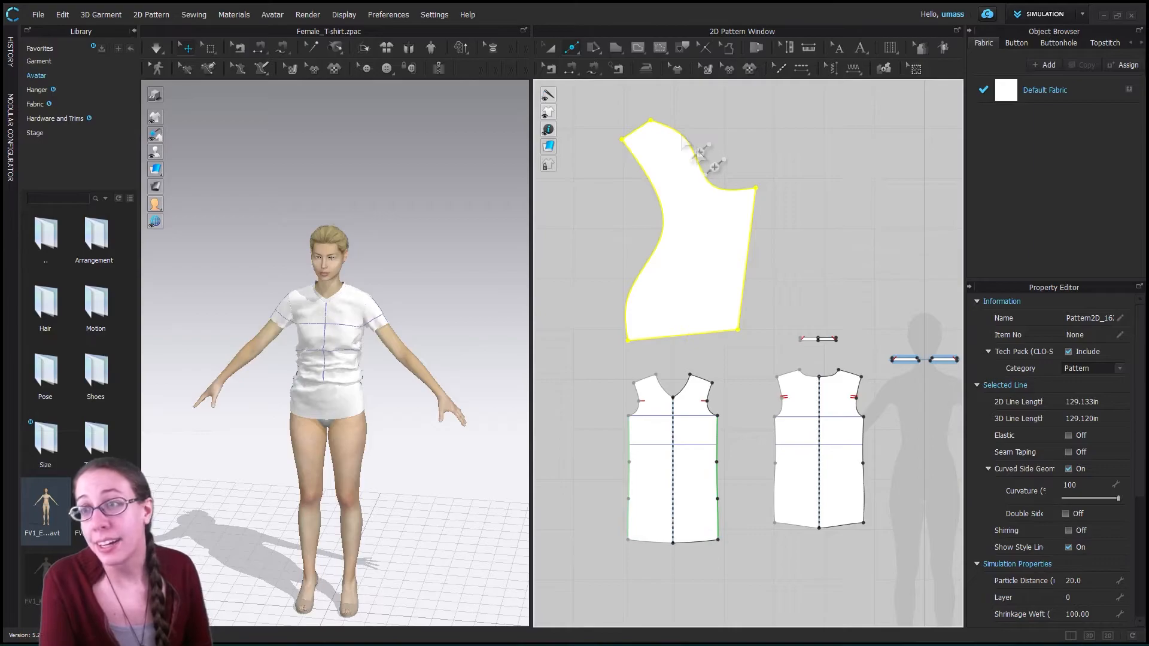
pyautogui.click(572, 49)
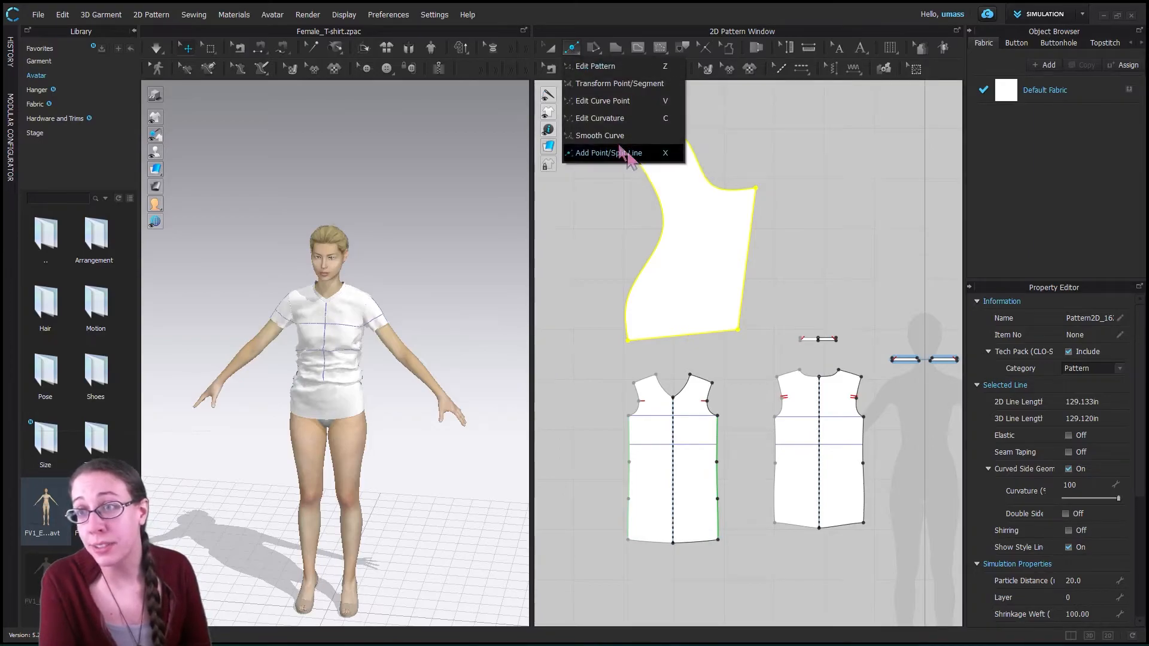
pyautogui.click(598, 118)
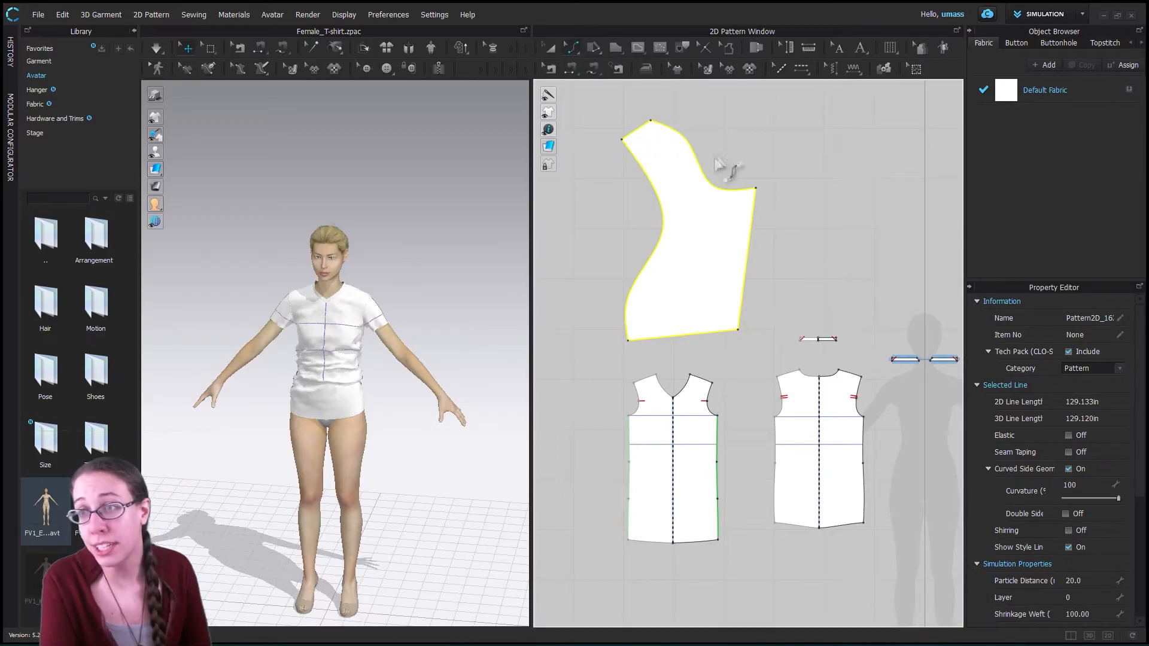
pyautogui.click(735, 185)
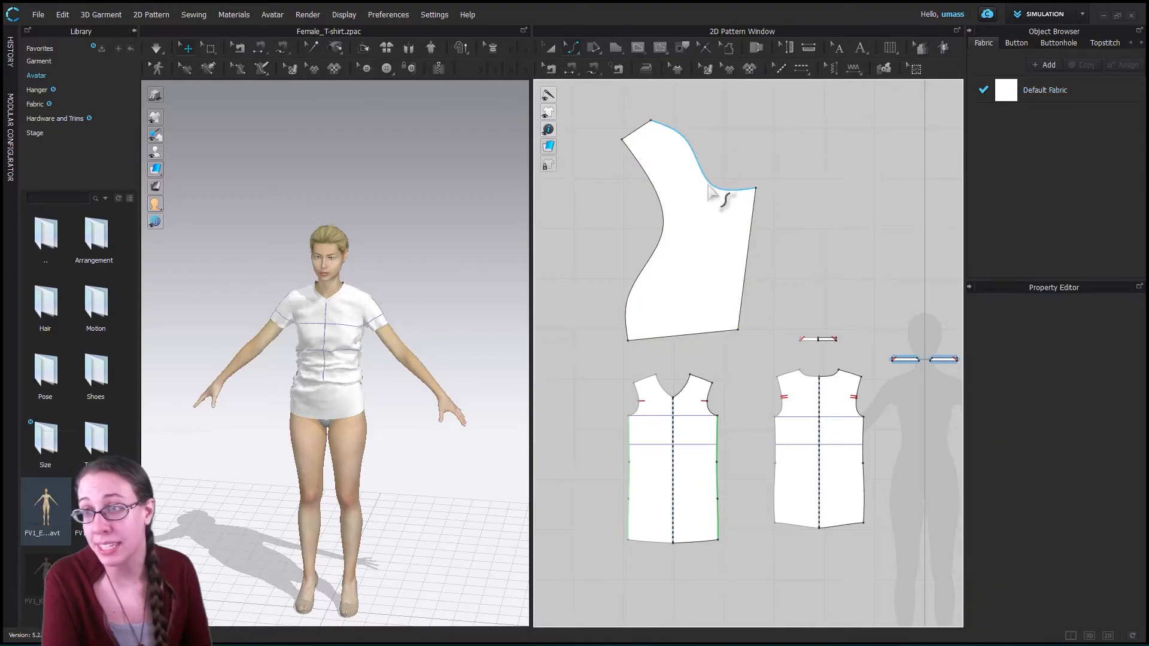
pyautogui.click(705, 172)
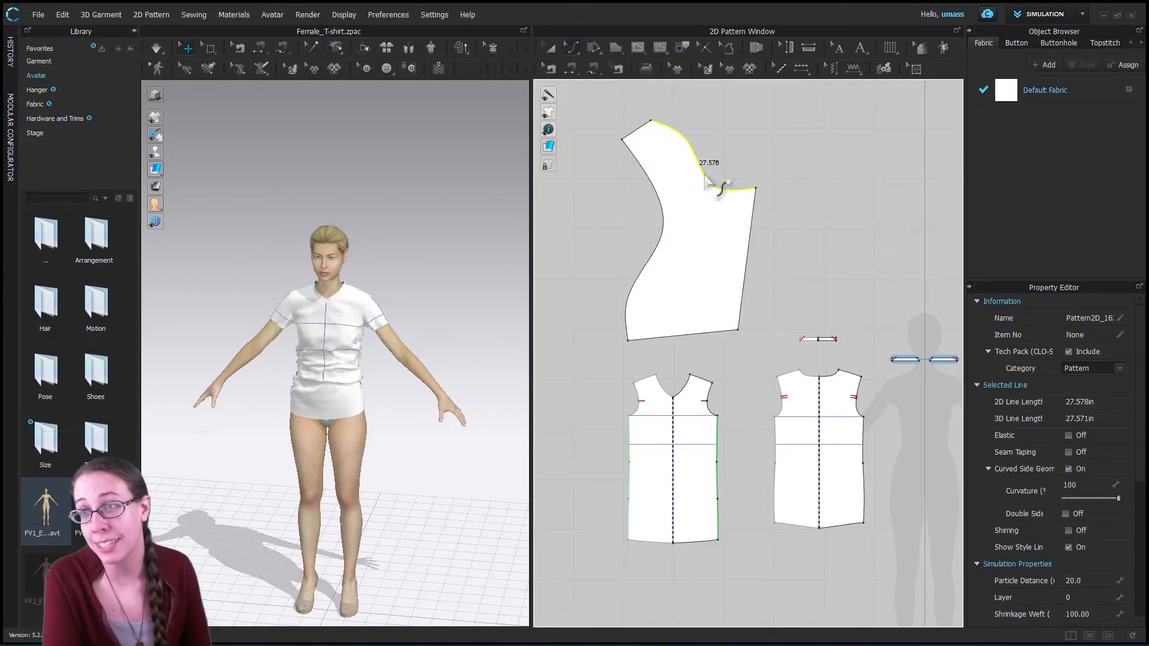
pyautogui.moveTo(716, 165)
pyautogui.mouseDown()
pyautogui.moveTo(733, 144)
pyautogui.moveTo(694, 162)
pyautogui.moveTo(673, 137)
pyautogui.moveTo(697, 146)
pyautogui.moveTo(709, 177)
pyautogui.moveTo(736, 155)
pyautogui.mouseUp()
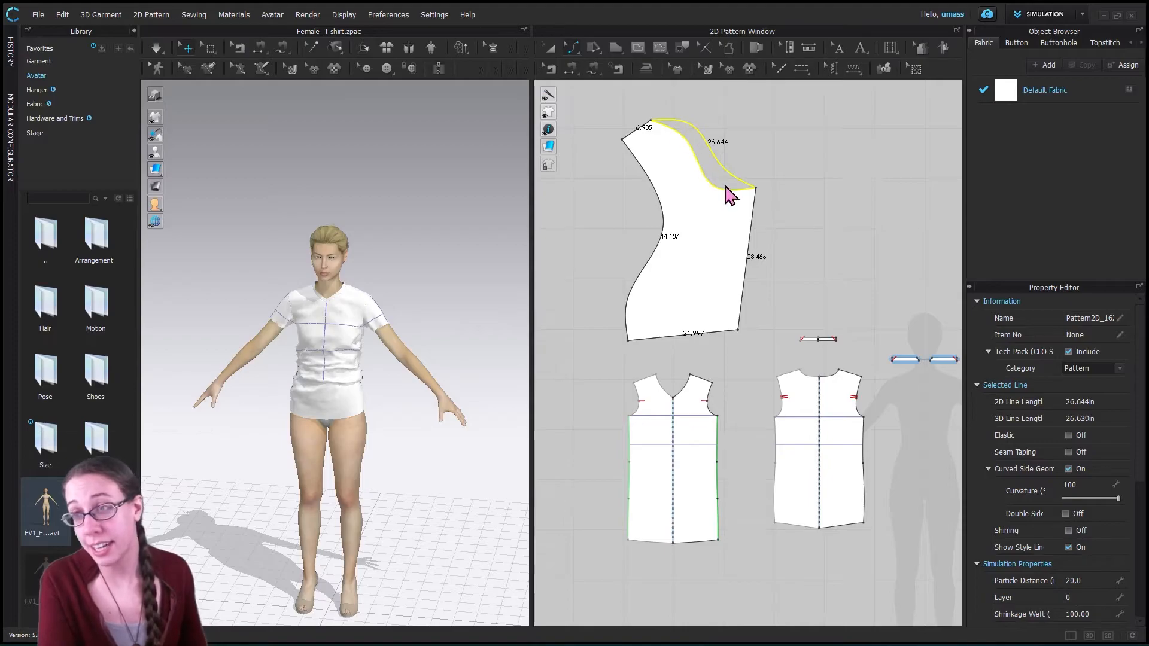
# - Move the lower curve point of the bodice's neckline inward with Edit Curve Point, making the curve about 28.3 in long
pyautogui.click(573, 57)
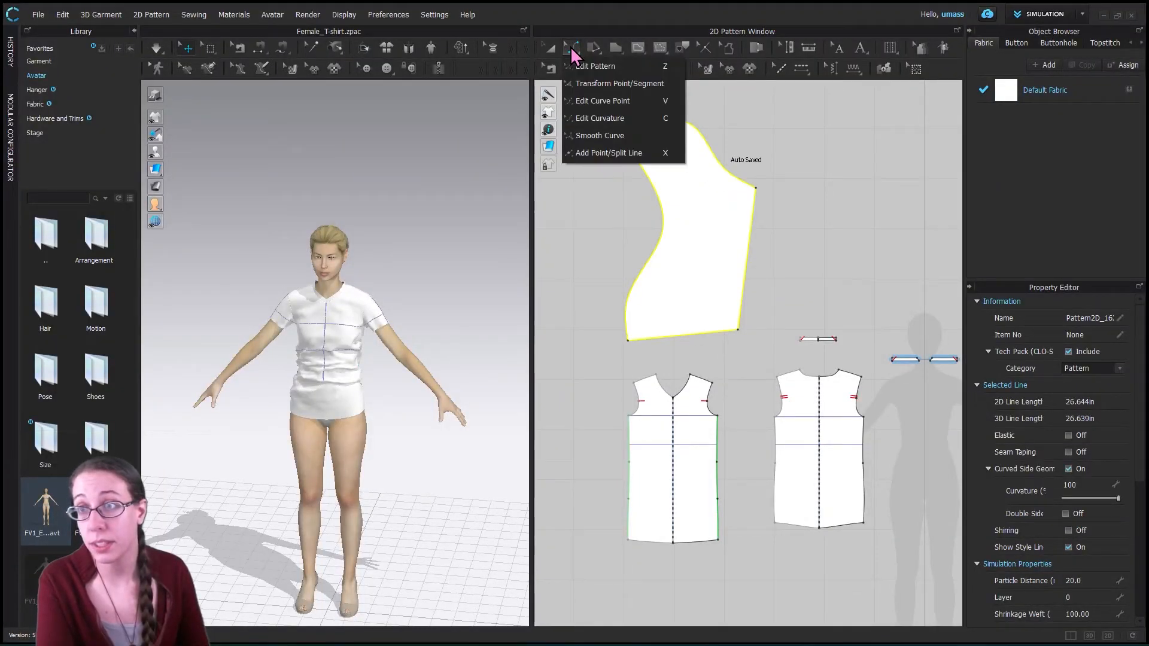
pyautogui.click(621, 103)
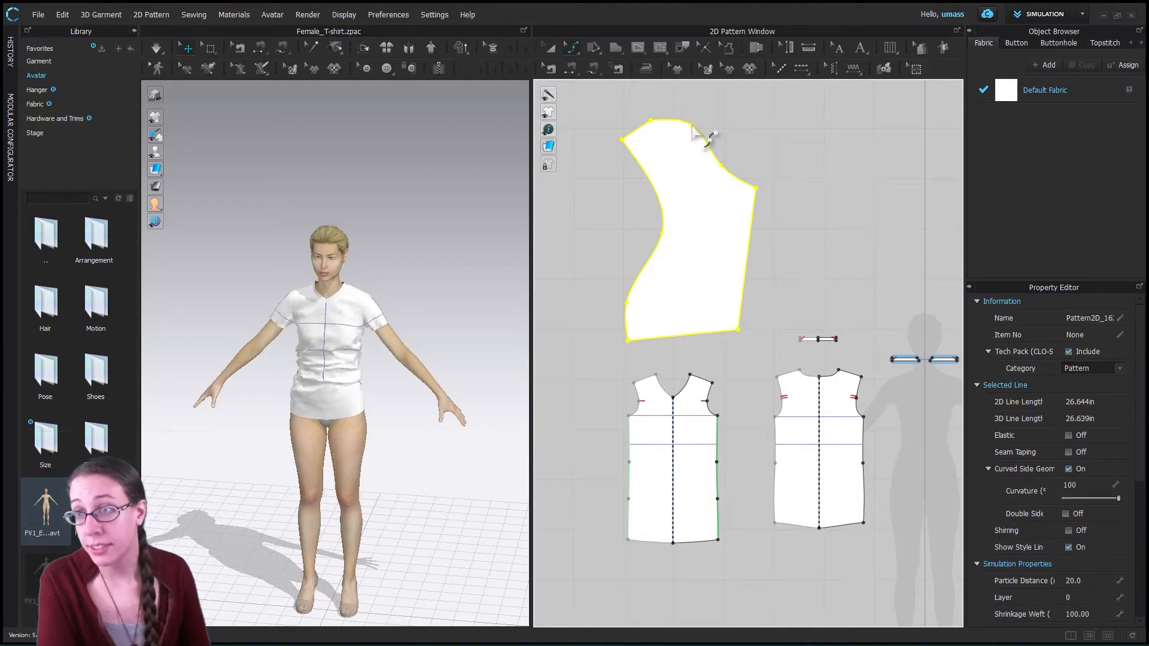
pyautogui.moveTo(743, 174); pyautogui.dragTo(721, 138)
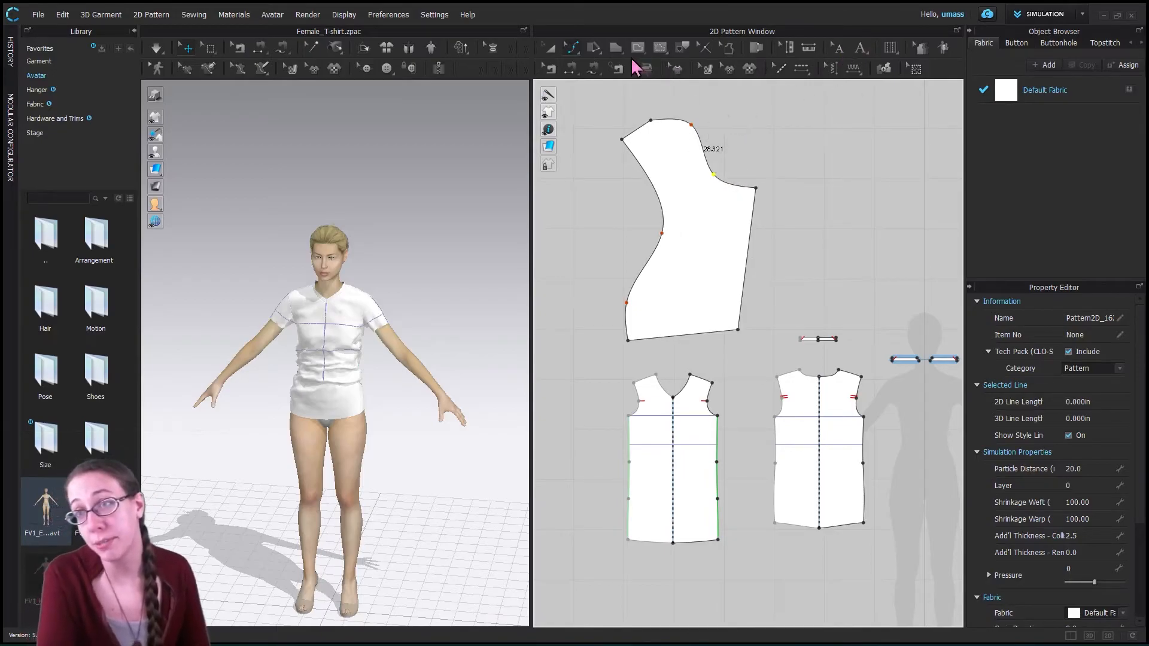
# - Split the bodice's neckline curve with a point about 14.9 in along it from the shoulder using Add Point/Split Line
pyautogui.click(571, 48)
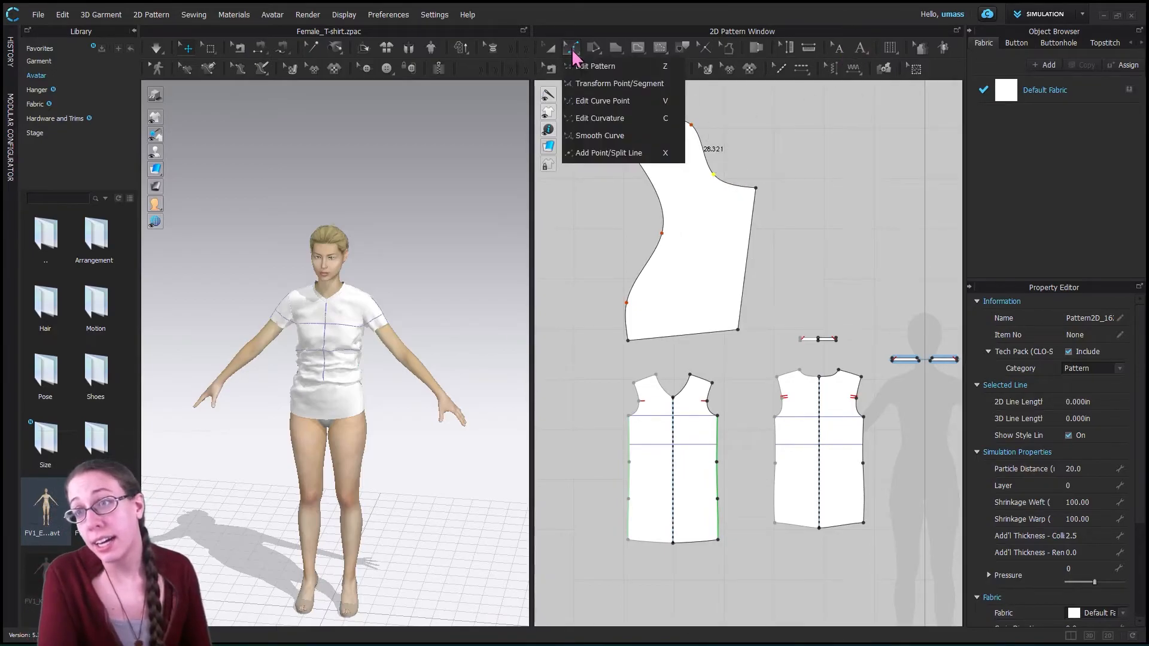
pyautogui.click(603, 156)
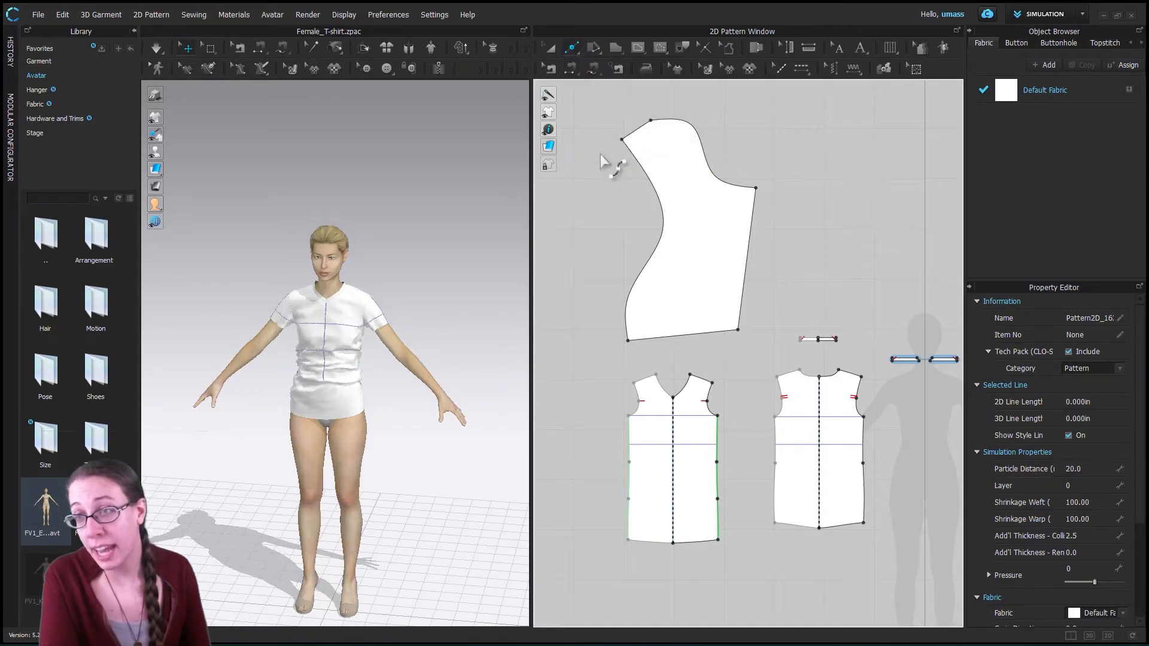
pyautogui.click(705, 154)
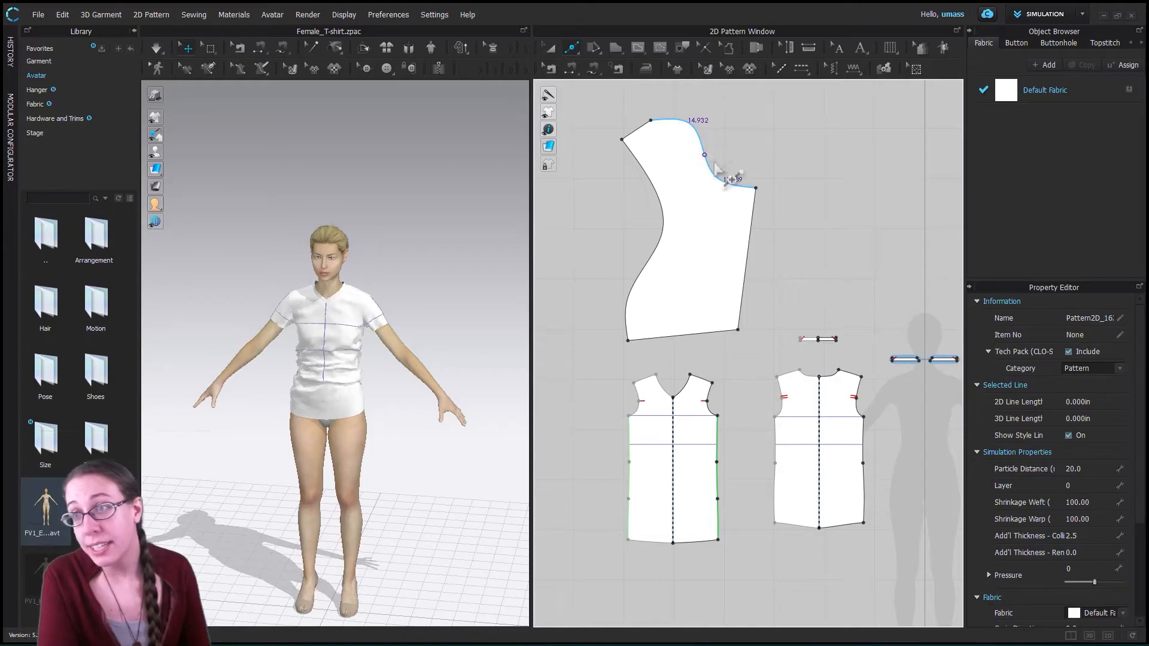
pyautogui.click(549, 48)
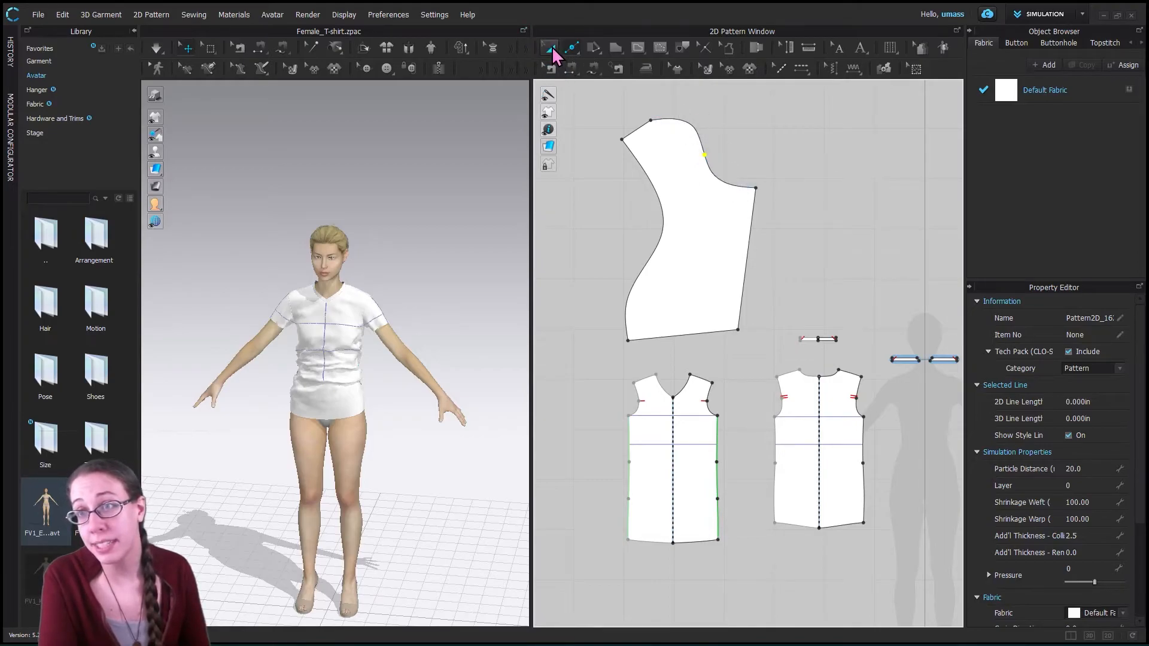
# - Bend the bodice neckline section below the split point further inward with Edit Curvature, making it about 15.8 in long
pyautogui.click(689, 124)
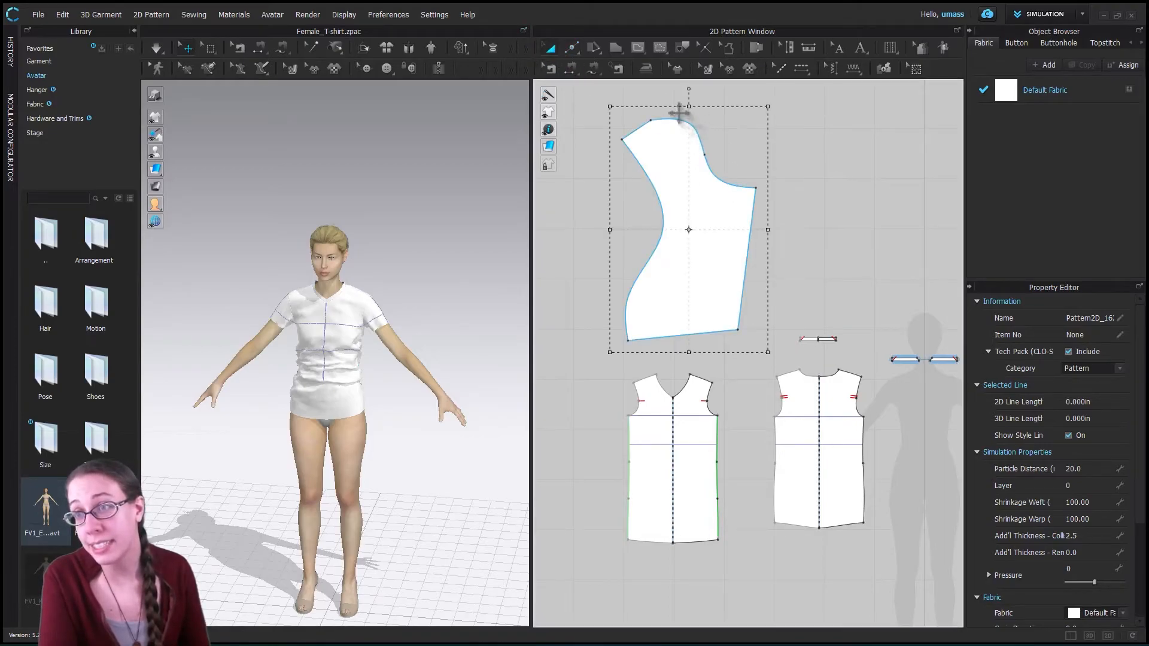
pyautogui.click(571, 49)
pyautogui.click(608, 121)
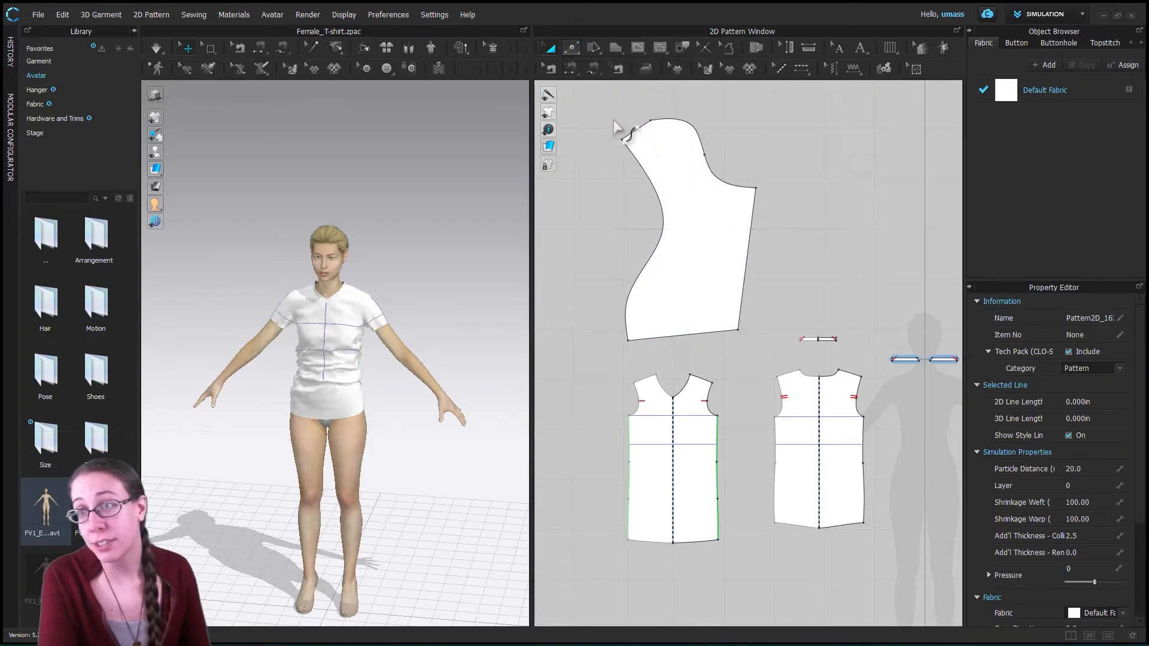
pyautogui.click(726, 191)
pyautogui.moveTo(723, 187); pyautogui.dragTo(726, 198)
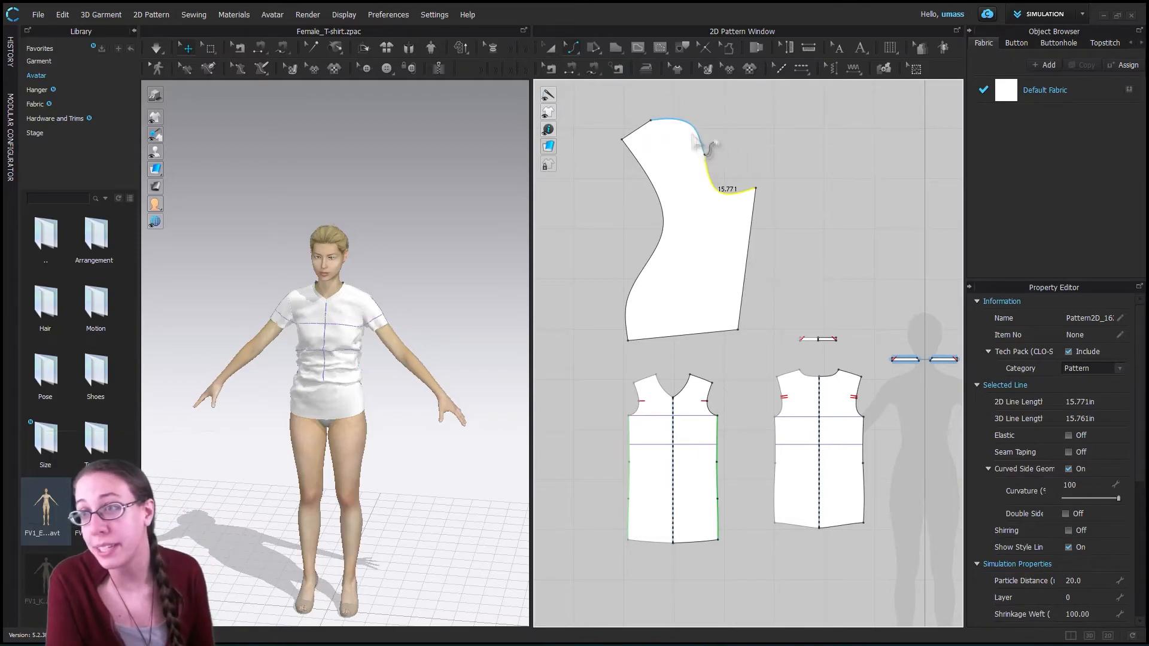
# - Move the bodice neckline's split point upward with Edit Curve Point, carrying the adjoining curves along
pyautogui.click(573, 48)
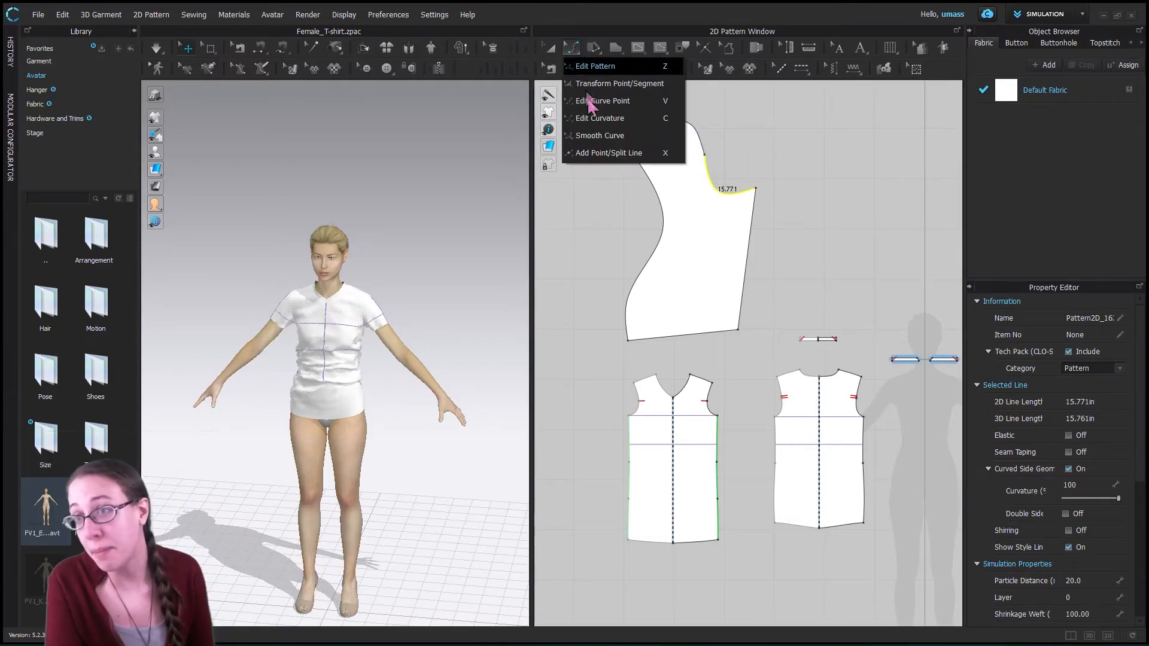
pyautogui.click(622, 119)
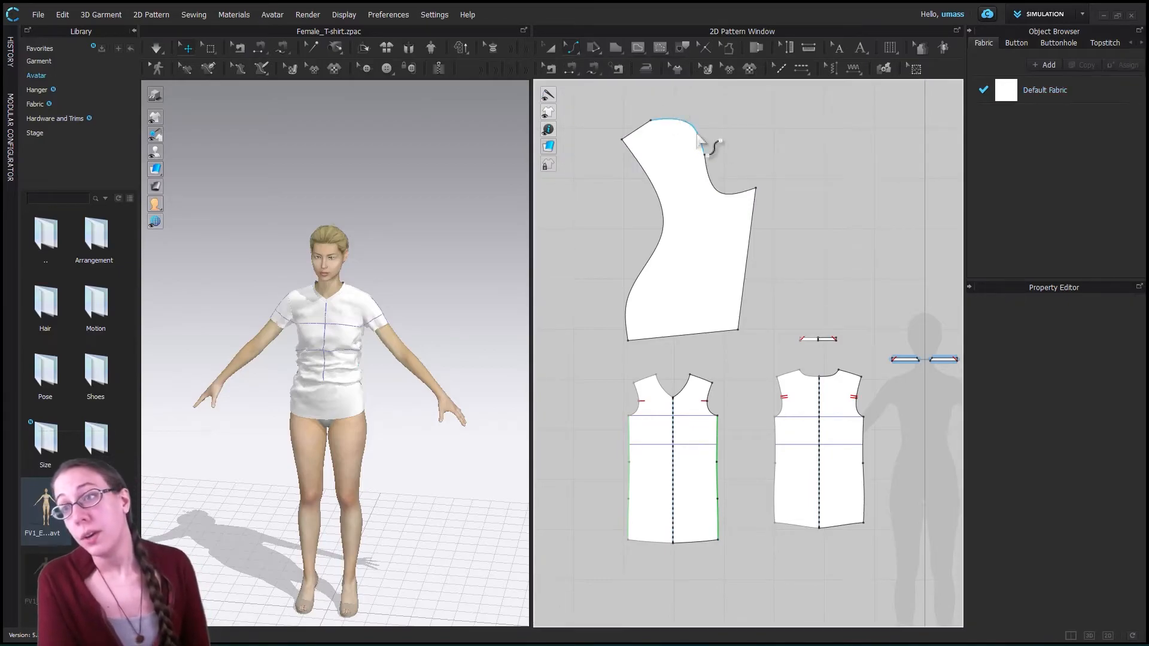
pyautogui.click(575, 55)
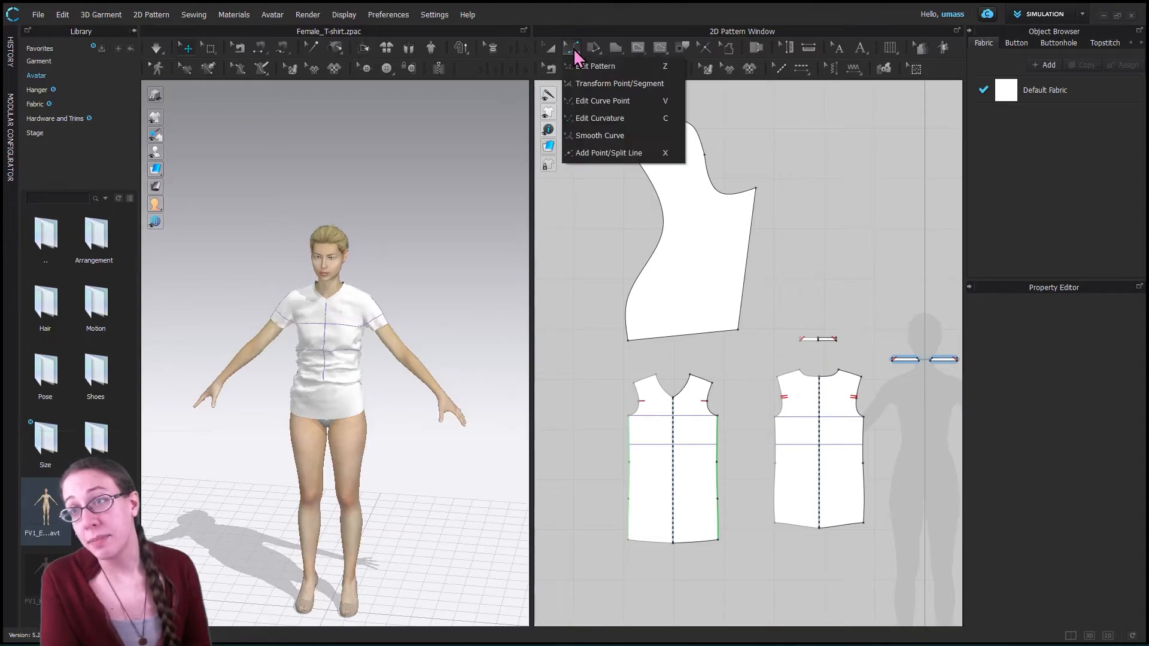
pyautogui.click(606, 104)
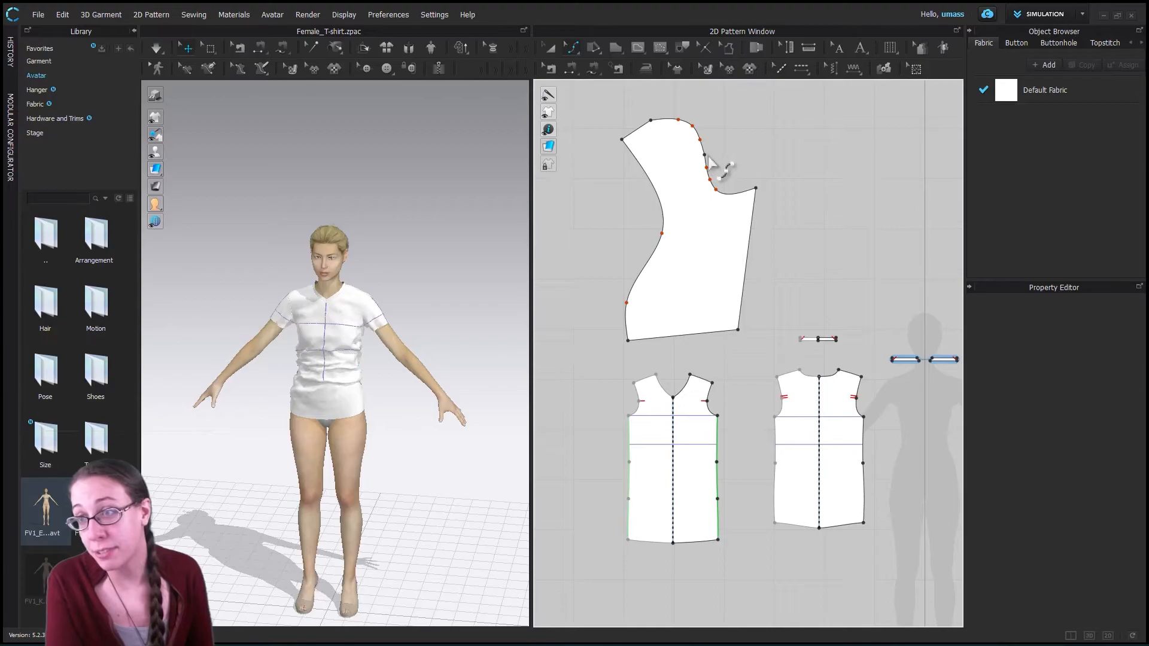
pyautogui.moveTo(709, 155)
pyautogui.mouseDown()
pyautogui.moveTo(722, 154)
pyautogui.moveTo(707, 156)
pyautogui.mouseUp()
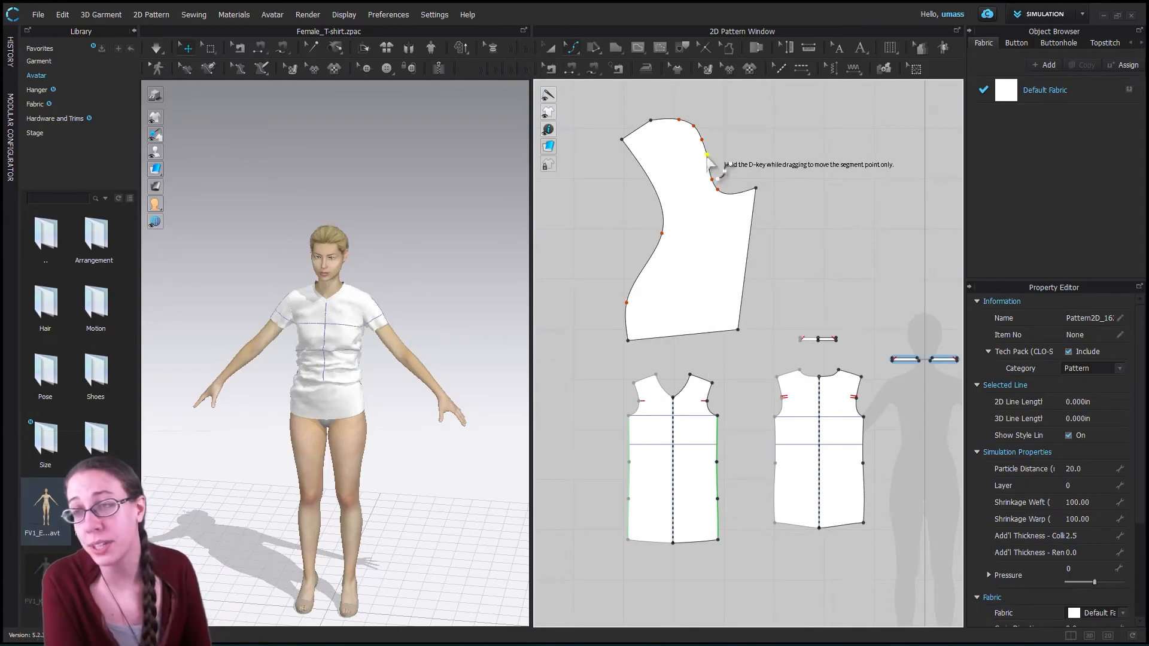
pyautogui.moveTo(725, 164)
pyautogui.mouseDown()
pyautogui.moveTo(743, 159)
pyautogui.moveTo(740, 146)
pyautogui.moveTo(717, 179)
pyautogui.moveTo(723, 200)
pyautogui.moveTo(718, 156)
pyautogui.moveTo(735, 126)
pyautogui.moveTo(733, 154)
pyautogui.moveTo(718, 143)
pyautogui.mouseUp()
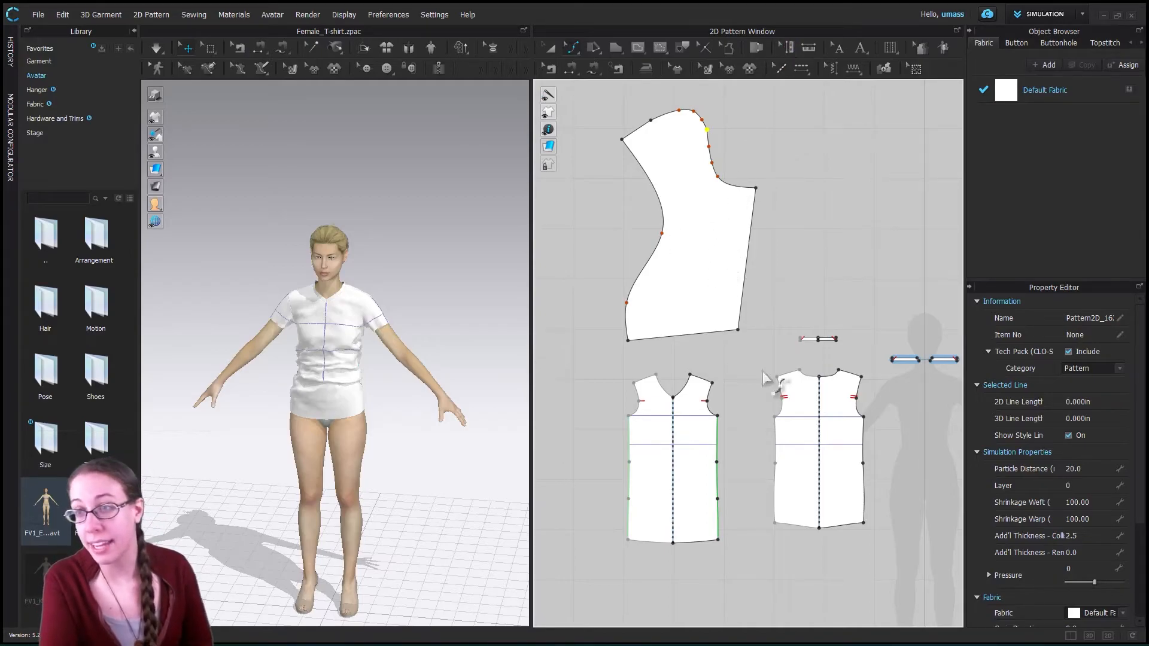
# - Pull the lower end of the T-shirt front's armhole curve downward and inward toward the centre
pyautogui.click(712, 418)
pyautogui.moveTo(707, 420); pyautogui.dragTo(698, 438)
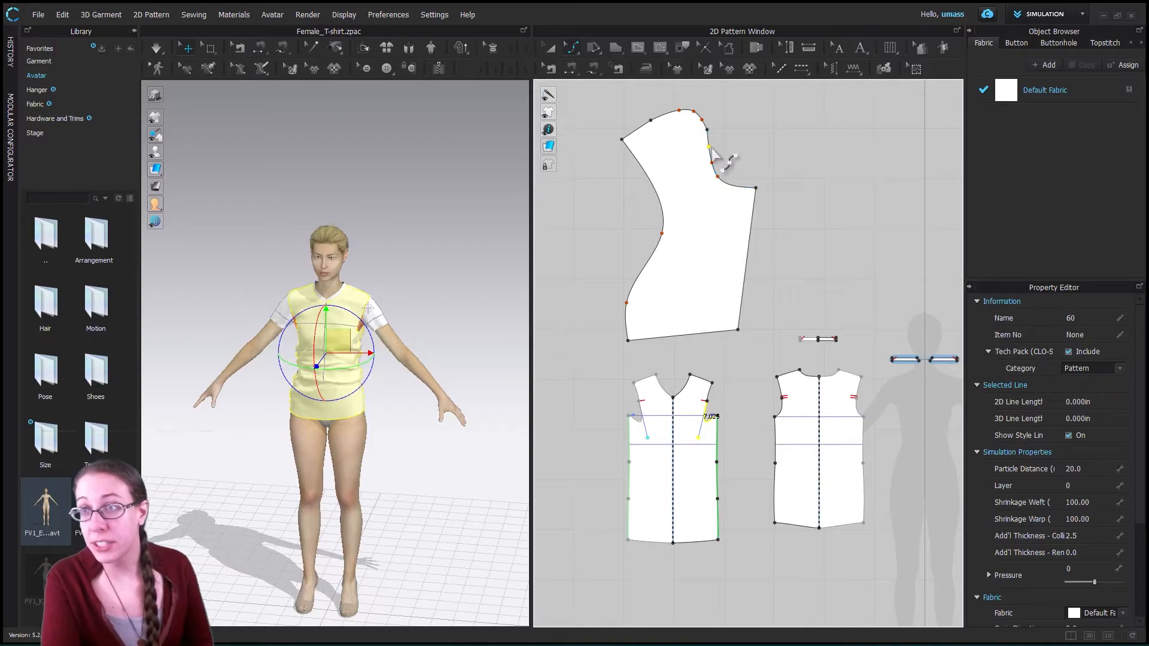
# - Bulge the lower neckline section outward to about 24.4 in long and shift the split point inward, reshaping the adjoining curves
pyautogui.click(716, 171)
pyautogui.moveTo(722, 187)
pyautogui.mouseDown()
pyautogui.moveTo(725, 197)
pyautogui.moveTo(710, 159)
pyautogui.moveTo(742, 179)
pyautogui.moveTo(720, 202)
pyautogui.mouseUp()
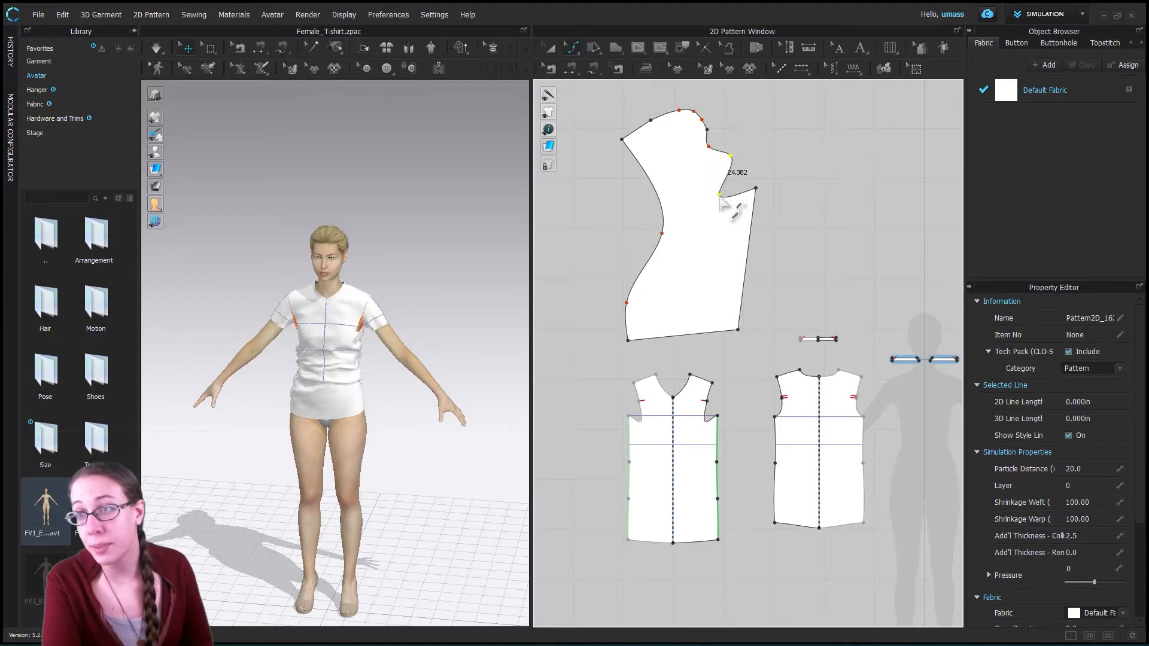
pyautogui.click(707, 130)
pyautogui.moveTo(725, 124); pyautogui.dragTo(733, 120)
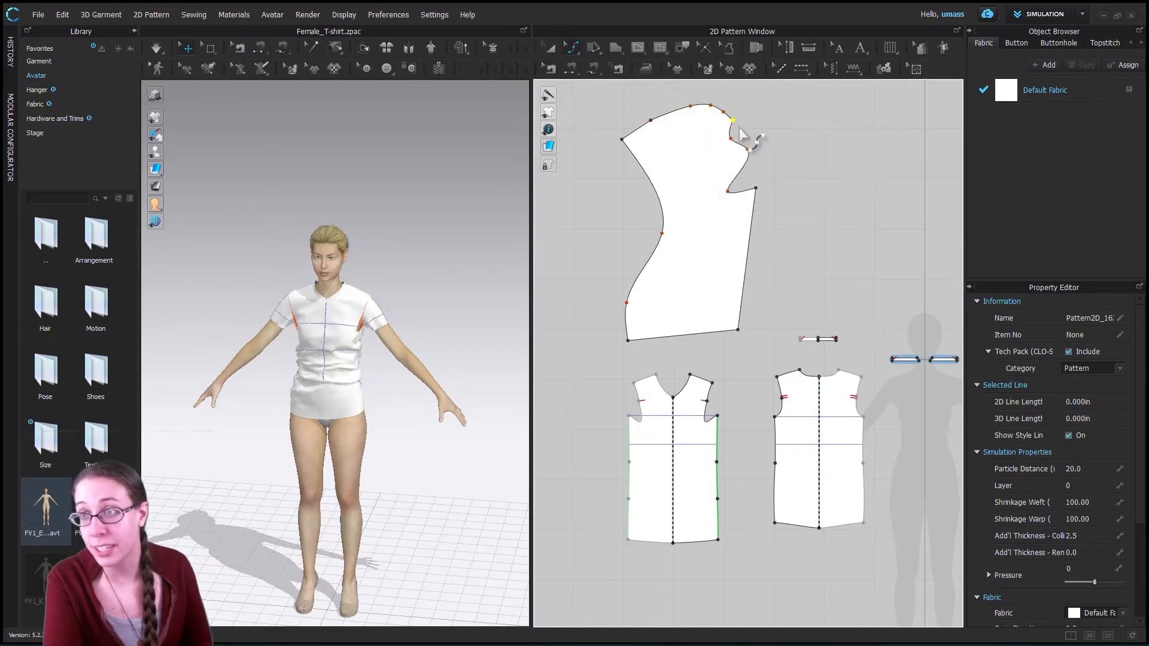
pyautogui.moveTo(731, 127); pyautogui.dragTo(700, 139)
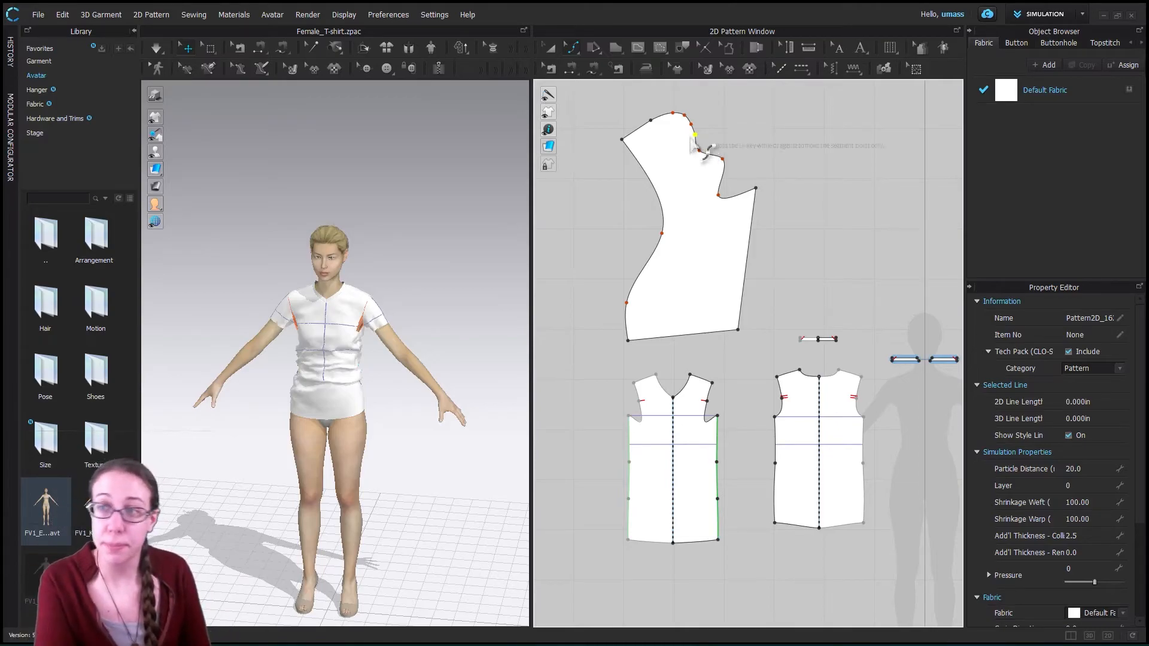
# - Convert the bodice neckline's topmost curve point to a segment point and raise it into a peak
pyautogui.click(570, 53)
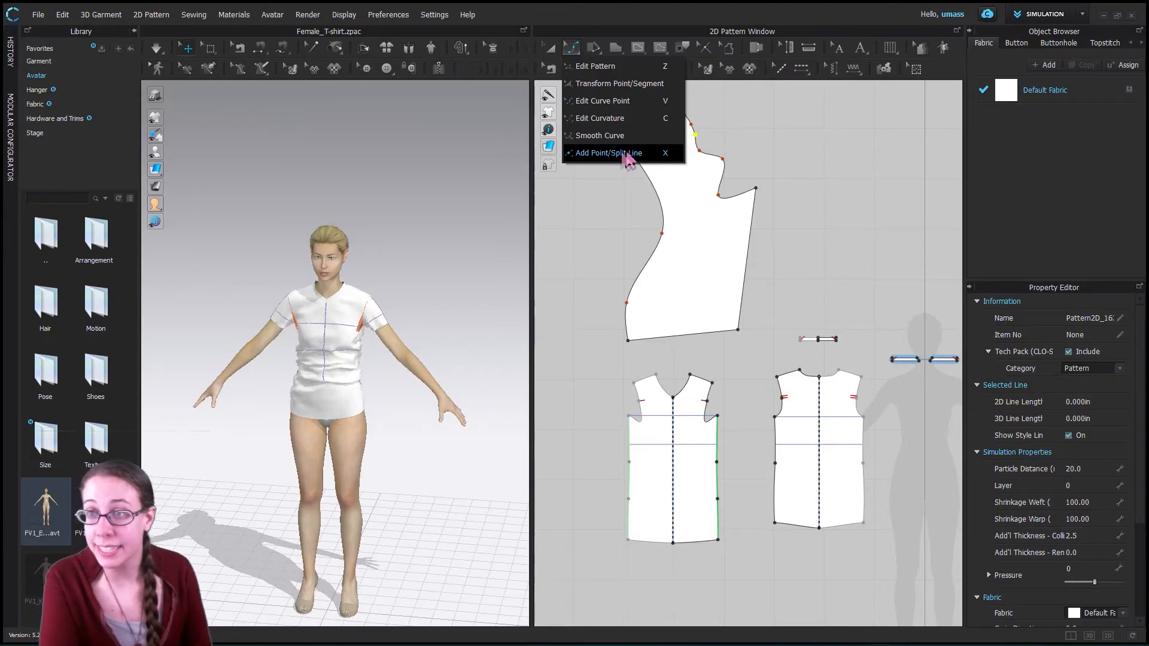
pyautogui.click(728, 122)
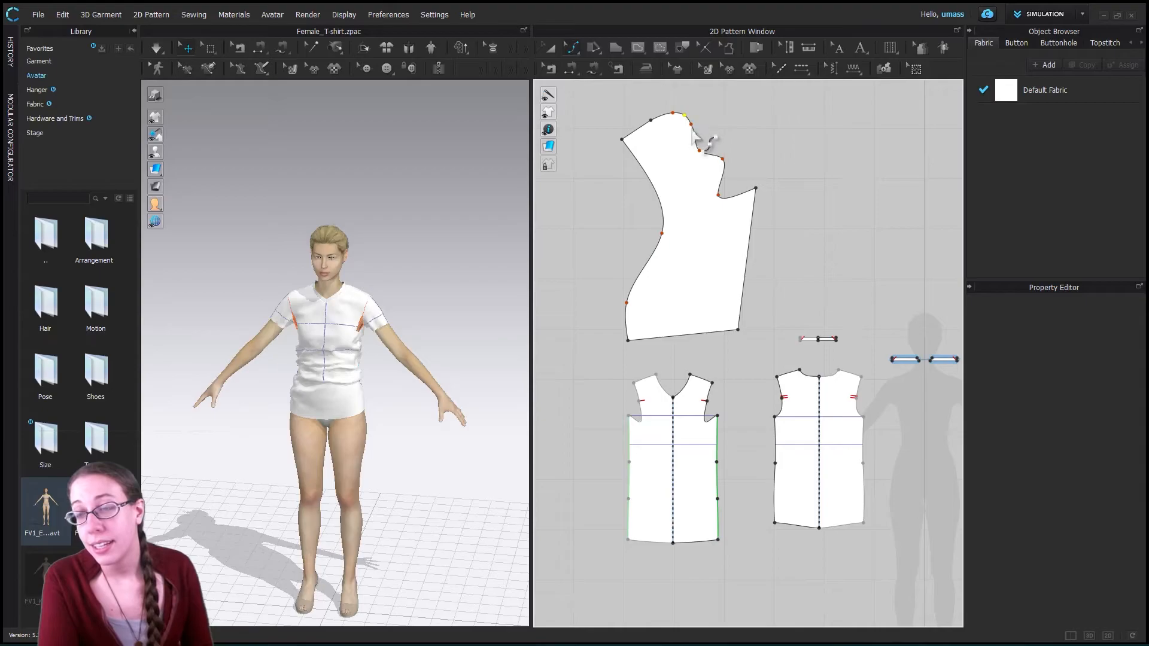
pyautogui.rightClick(699, 141)
pyautogui.press('Escape')
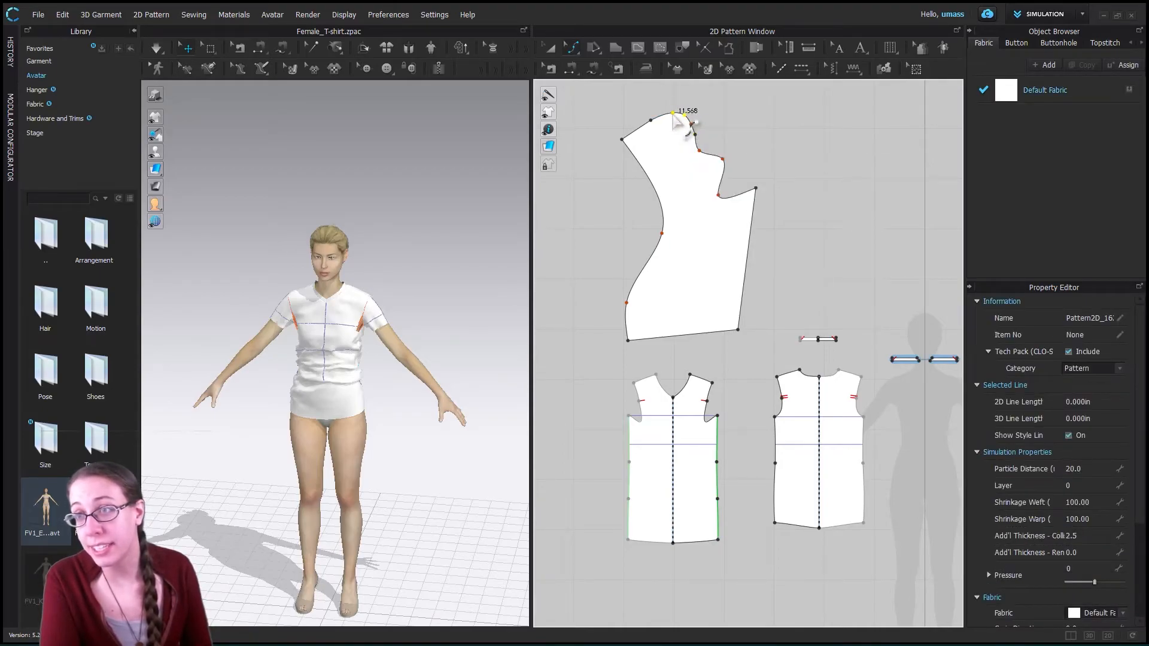
pyautogui.rightClick(674, 117)
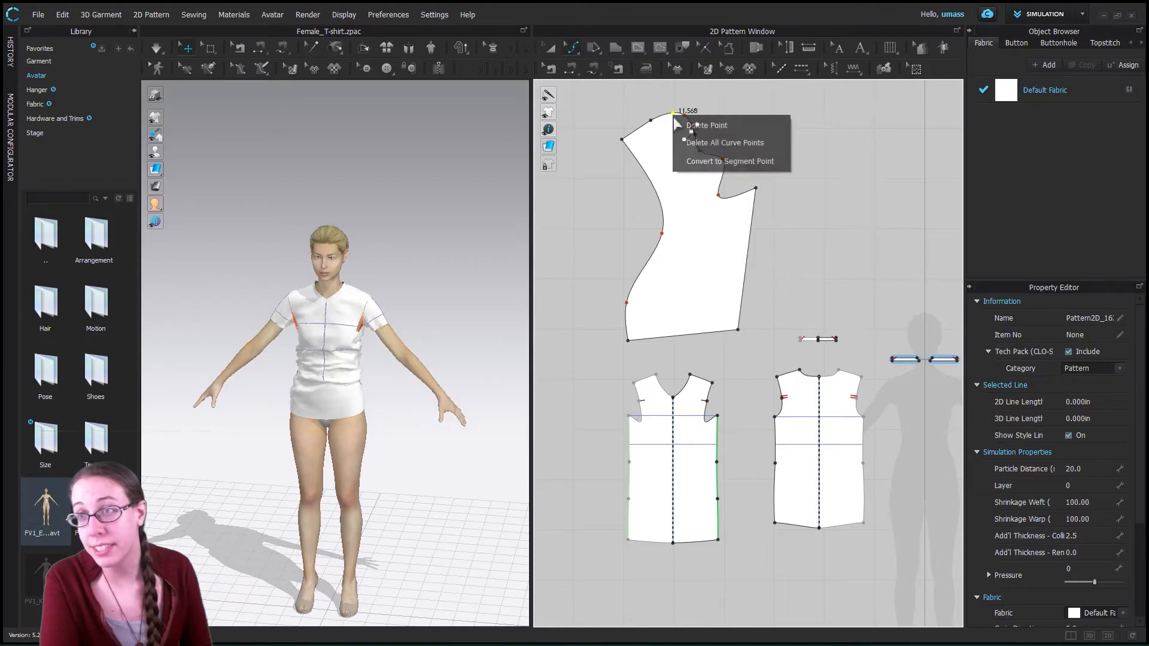
pyautogui.click(708, 162)
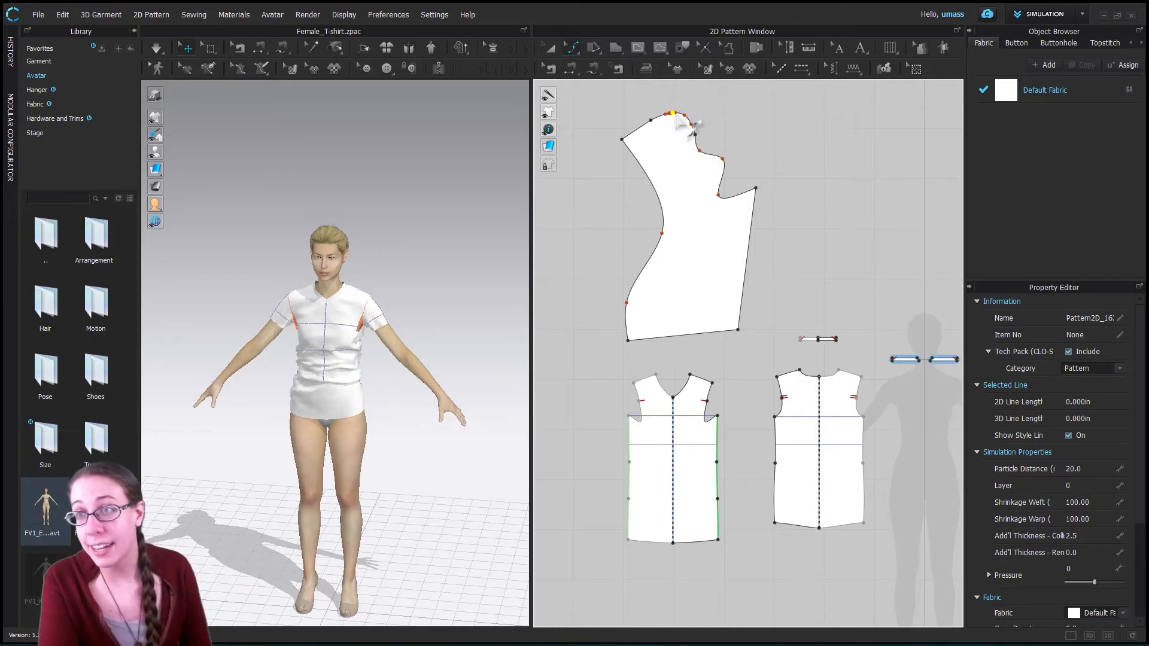
pyautogui.click(674, 115)
pyautogui.moveTo(674, 103); pyautogui.dragTo(673, 97)
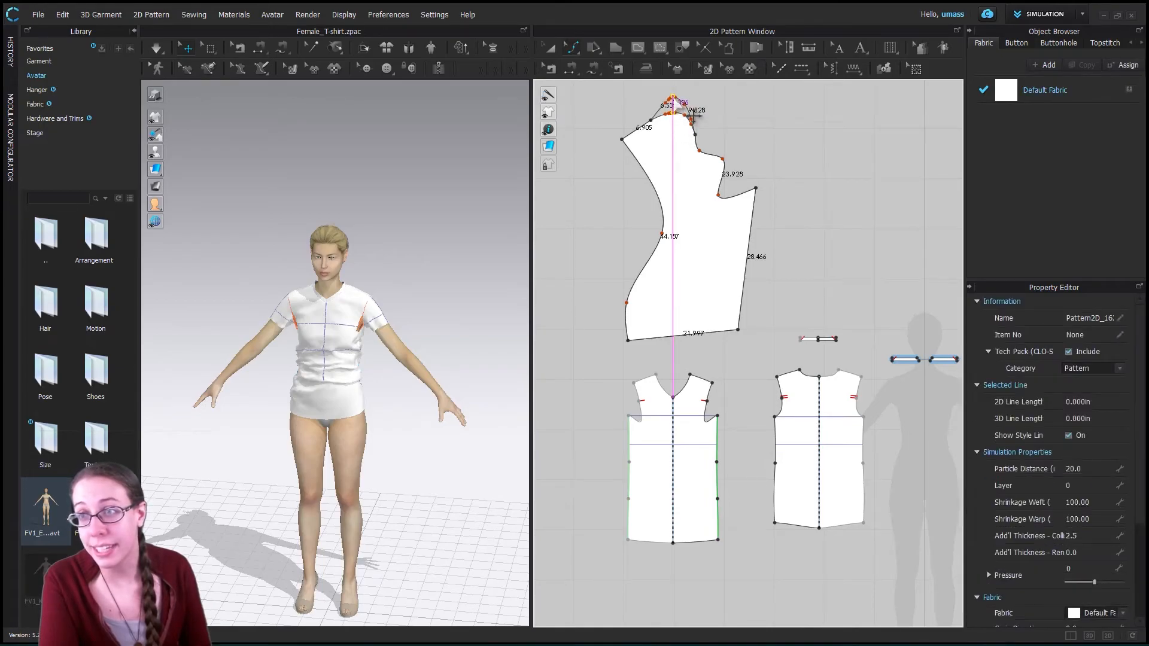
pyautogui.click(747, 147)
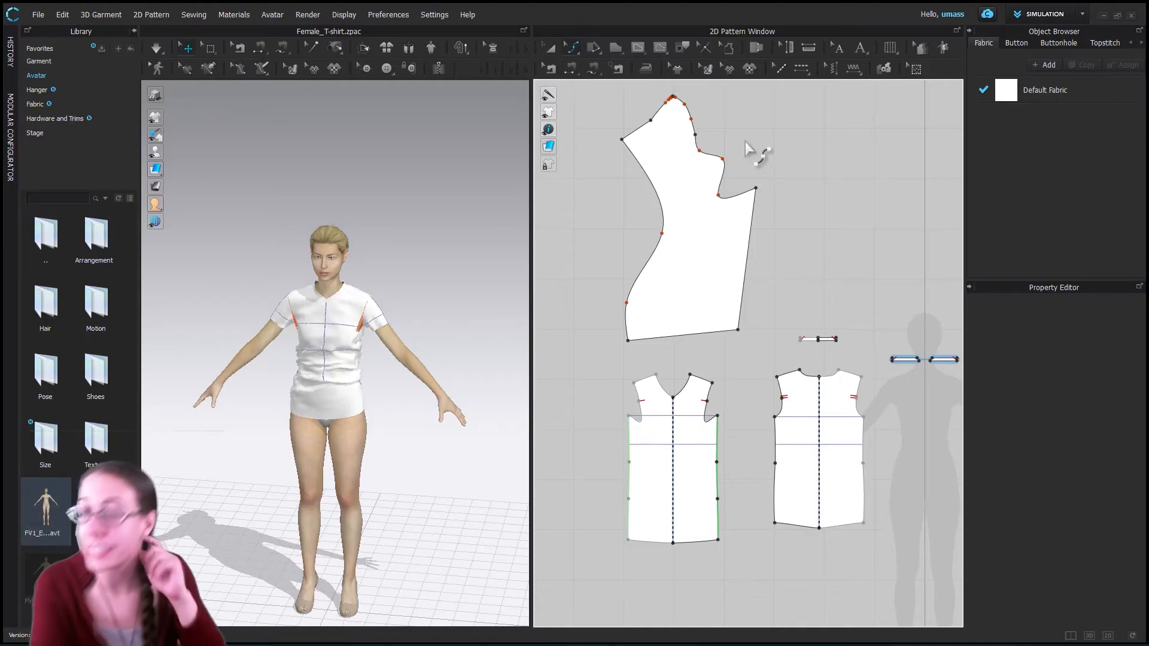
# - Move the whole bodice piece up and slightly right, farther away from the T-shirt front
pyautogui.scroll(-2, 748, 149)
pyautogui.scroll(6, 749, 197)
pyautogui.scroll(-5, 861, 410)
pyautogui.scroll(1, 866, 429)
pyautogui.click(845, 402)
pyautogui.moveTo(804, 393); pyautogui.dragTo(772, 390)
pyautogui.scroll(5, 884, 496)
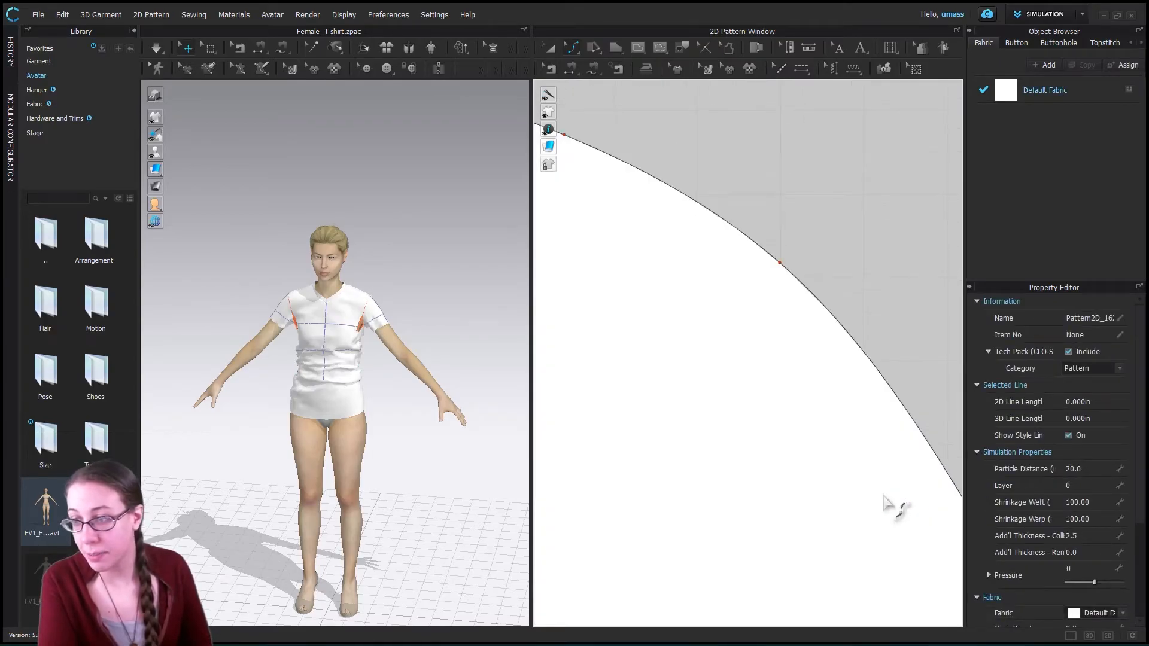
pyautogui.scroll(-10, 892, 502)
pyautogui.moveTo(897, 483); pyautogui.dragTo(606, 216, button='middle')
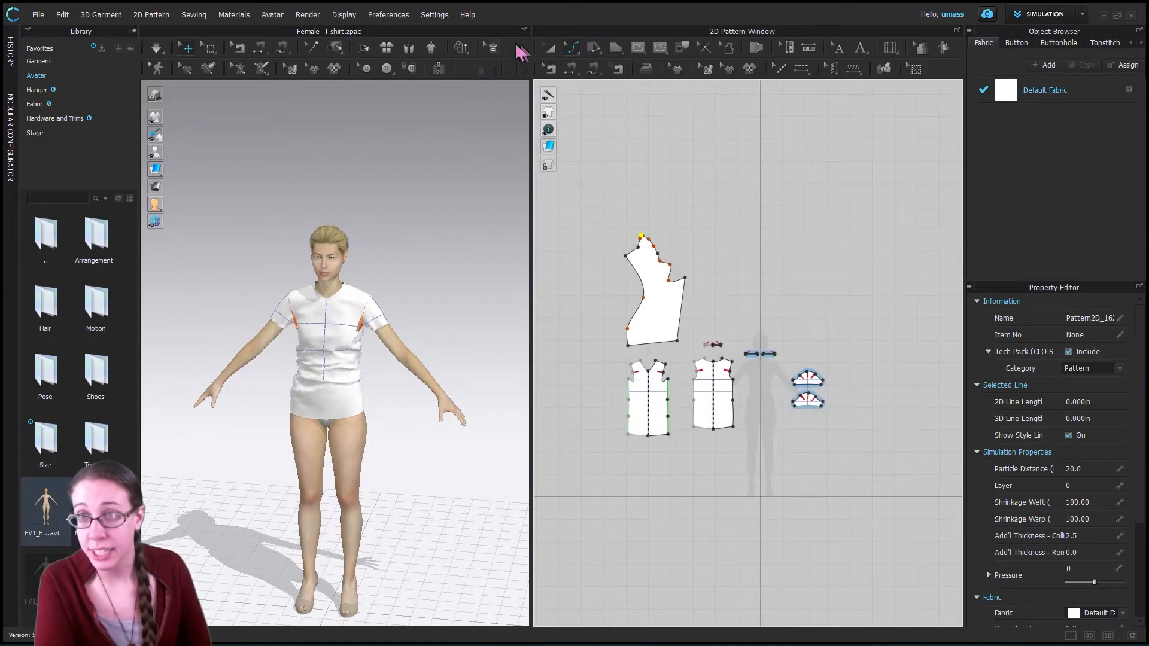
pyautogui.click(549, 50)
pyautogui.click(662, 257)
pyautogui.moveTo(655, 205); pyautogui.dragTo(681, 153)
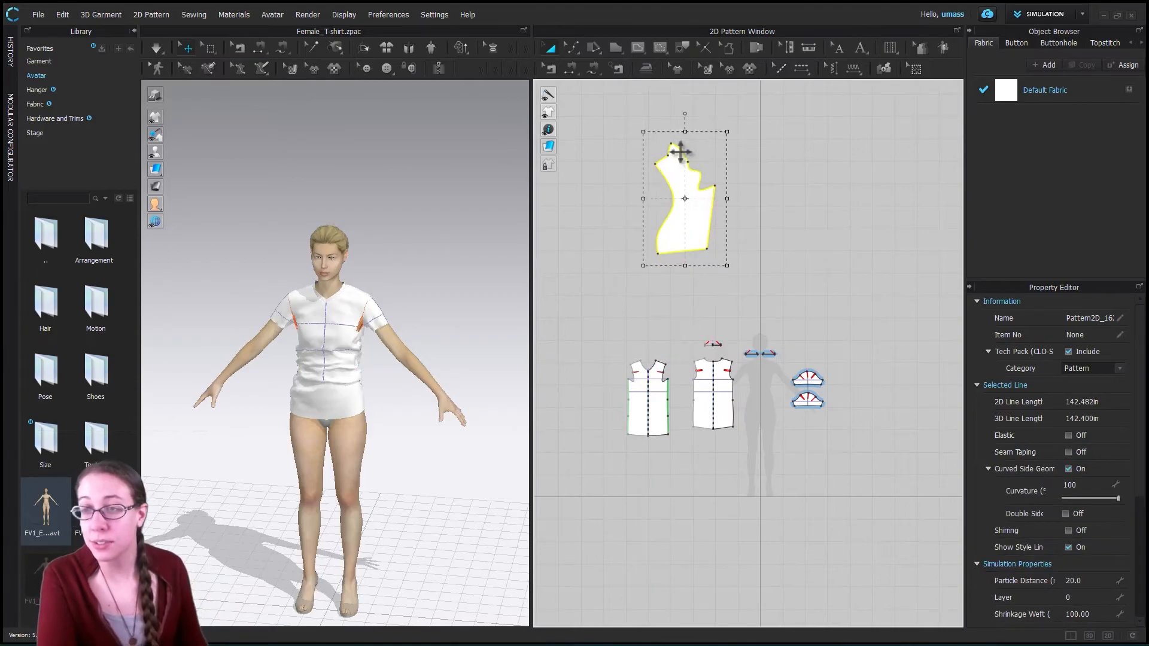
# - Clone the bodice piece as a Symmetric Pattern (with Sewing) and place the mirrored copy about 43 in to its right
pyautogui.rightClick(693, 234)
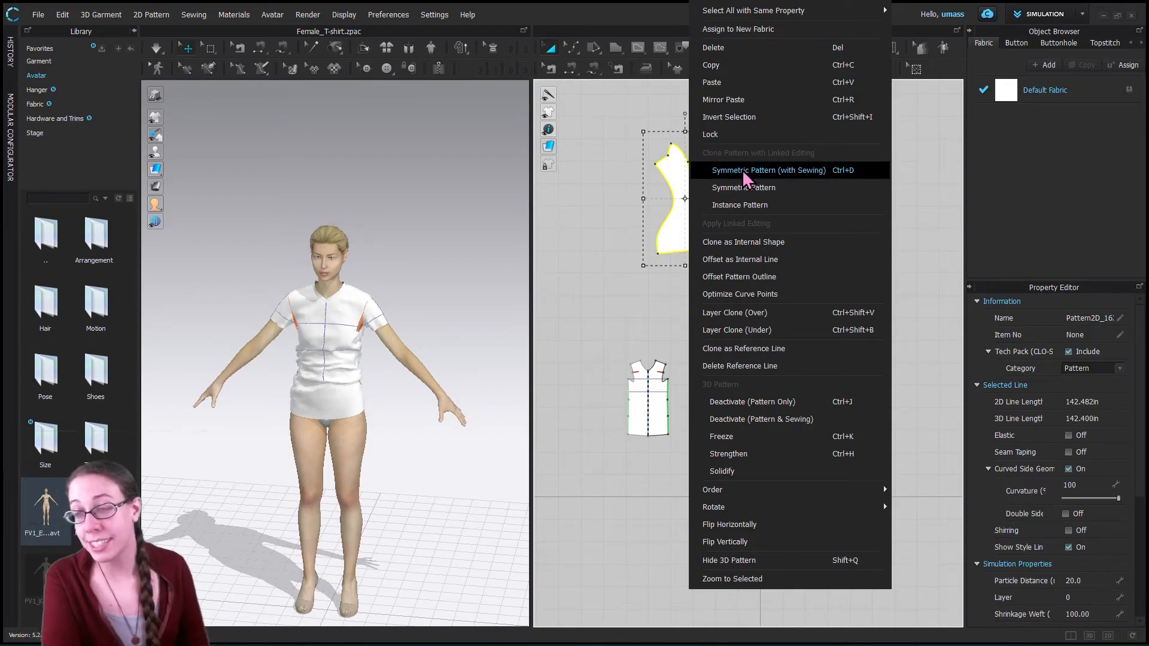
pyautogui.click(768, 172)
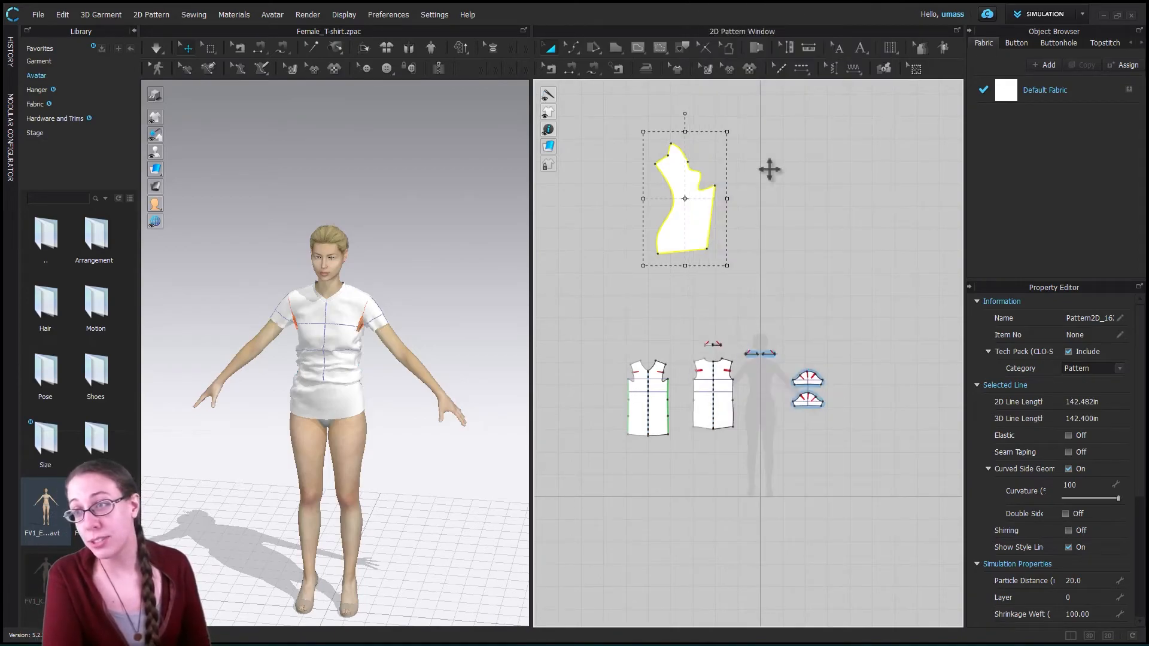
pyautogui.click(783, 199)
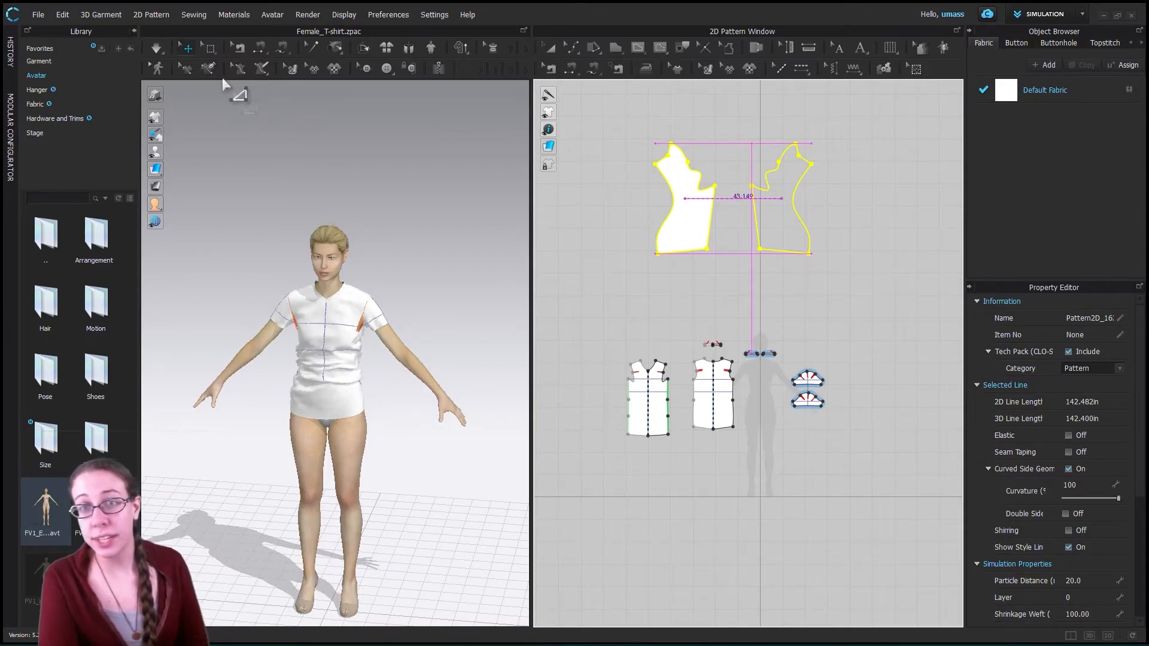
pyautogui.click(751, 194)
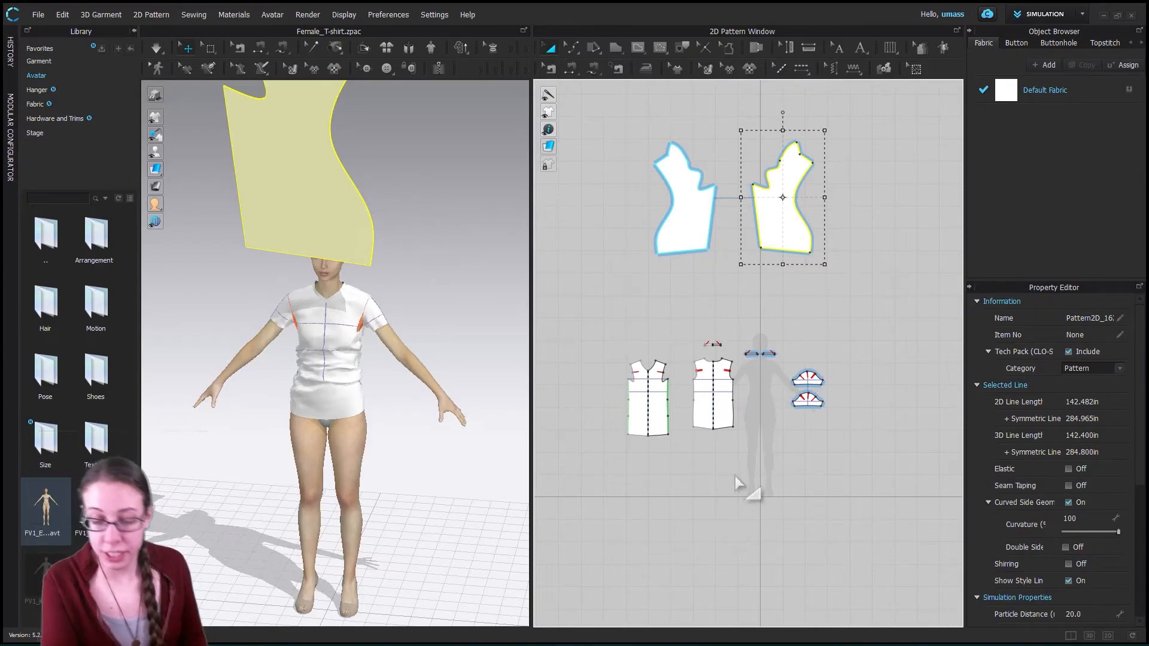
# - Select both mirrored bodice pieces and delete them
pyautogui.moveTo(884, 314); pyautogui.dragTo(609, 116)
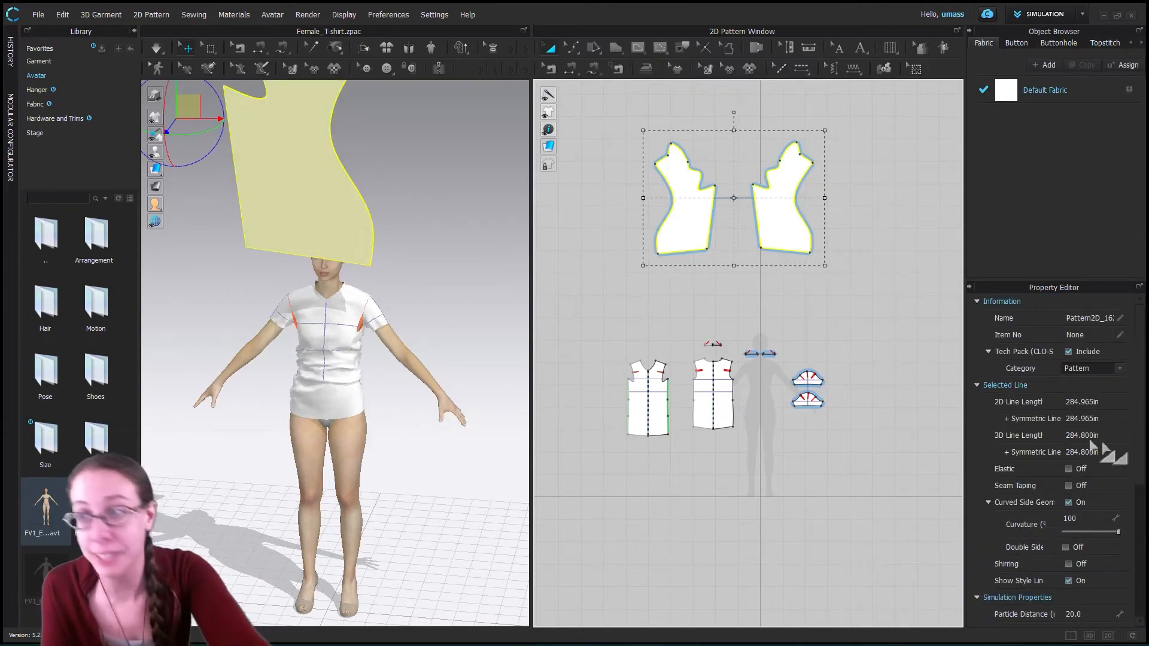
pyautogui.press('Delete')
# - Try raising the lower sleeve's cap point and pushing its right-hand cap point outward with Edit Curve Point, and undo both moves
pyautogui.scroll(5, 855, 388)
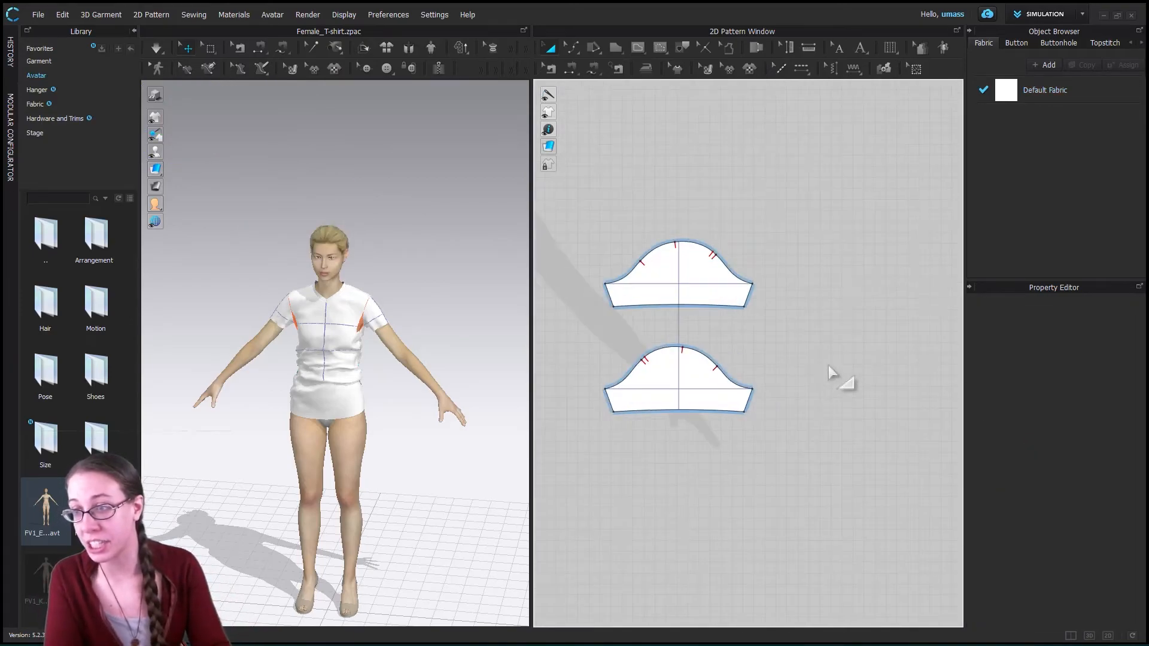
pyautogui.scroll(2, 689, 250)
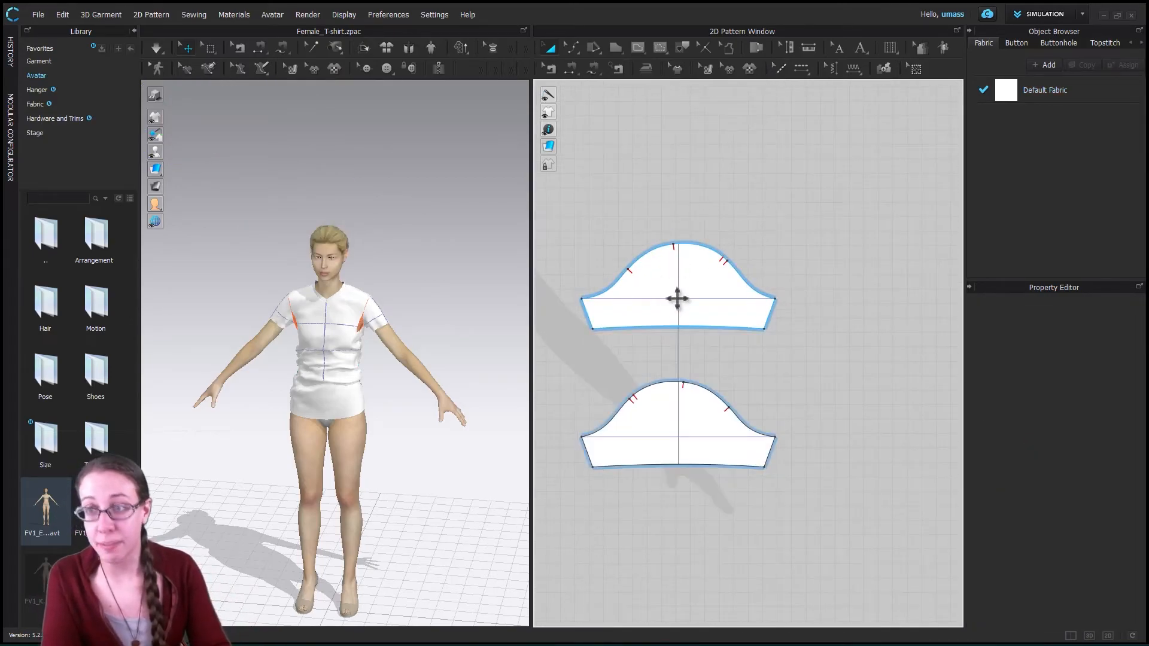
pyautogui.click(570, 49)
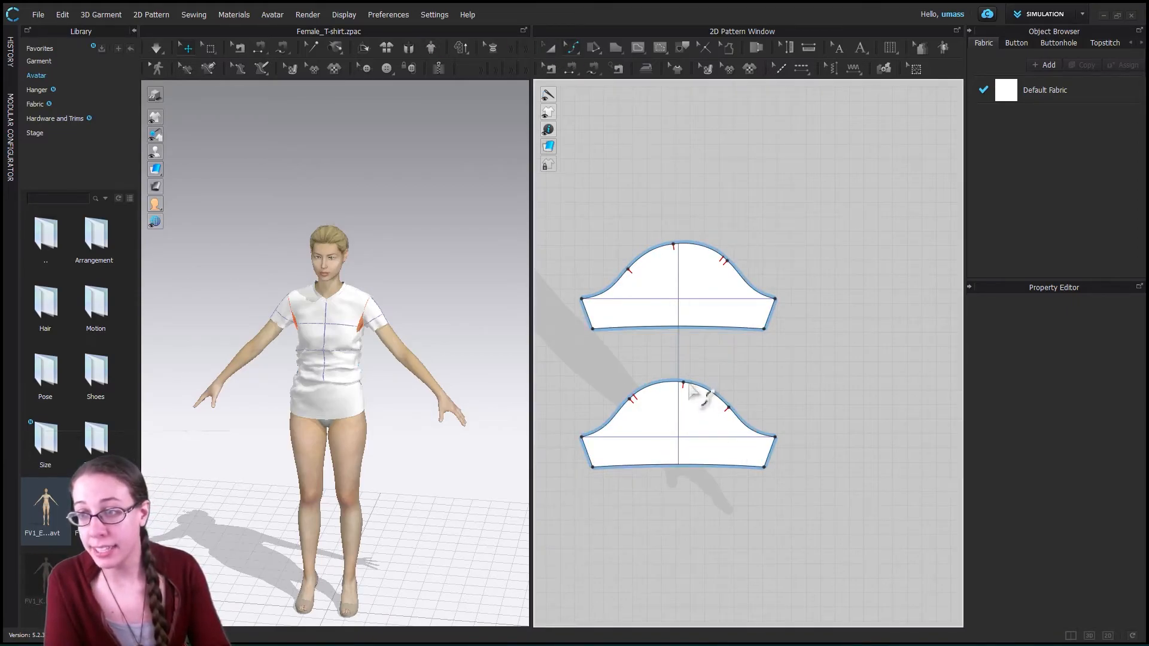
pyautogui.moveTo(684, 384); pyautogui.dragTo(684, 376)
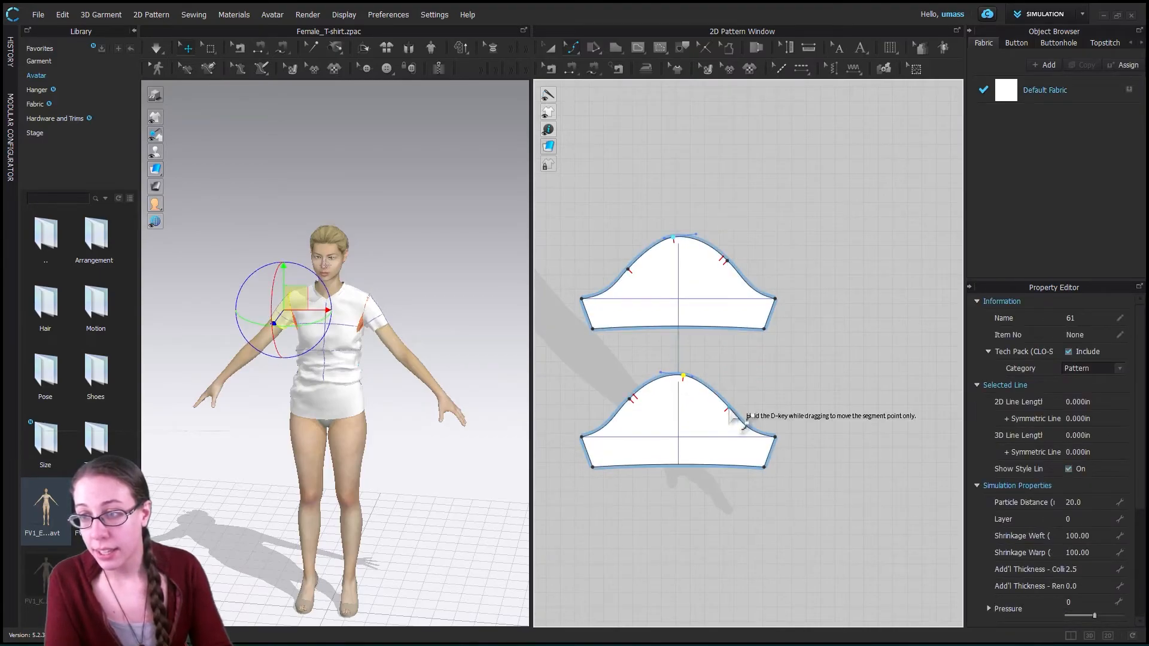
pyautogui.moveTo(730, 407); pyautogui.dragTo(733, 404)
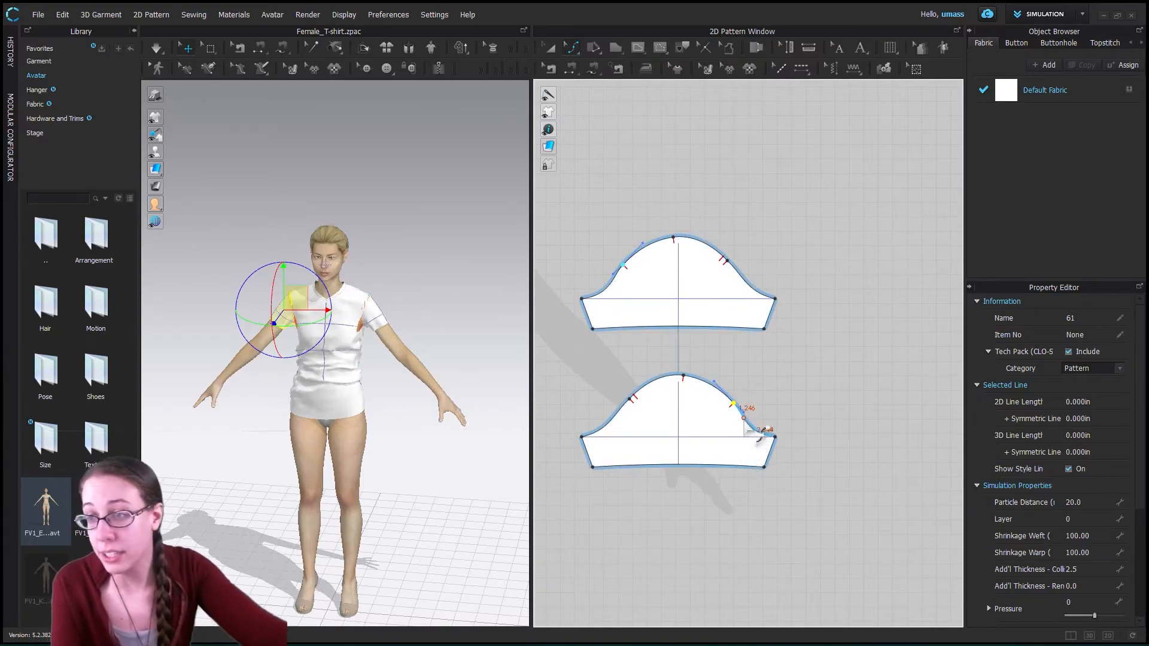
pyautogui.moveTo(733, 403); pyautogui.dragTo(728, 408)
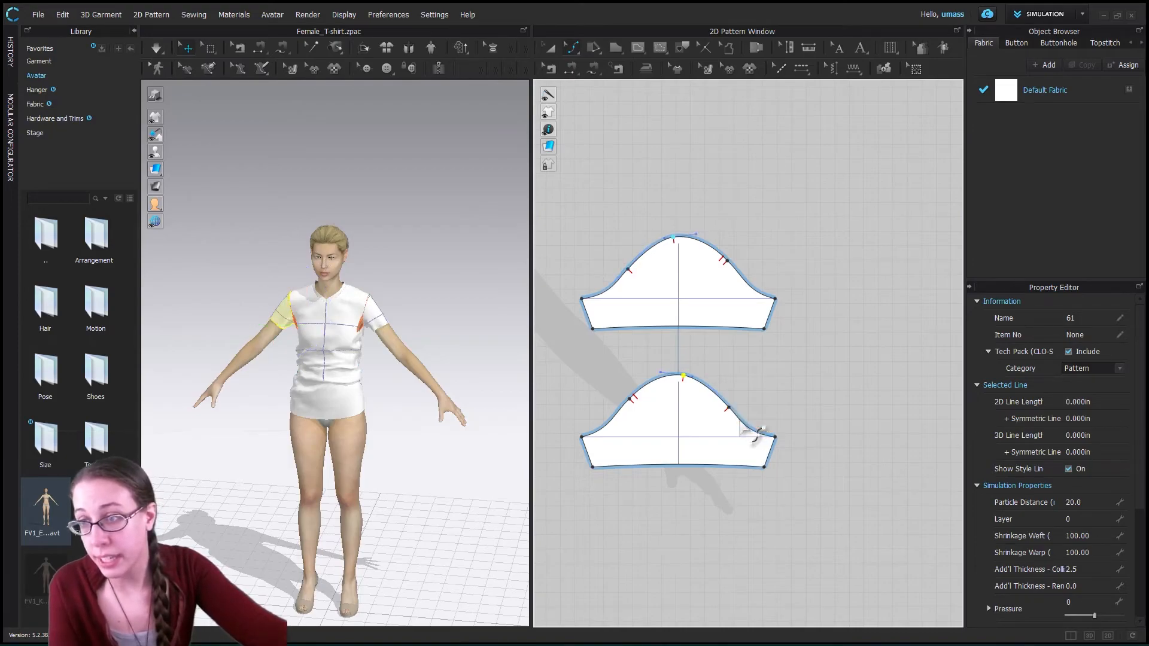
pyautogui.hotkey('ctrl', 'z')
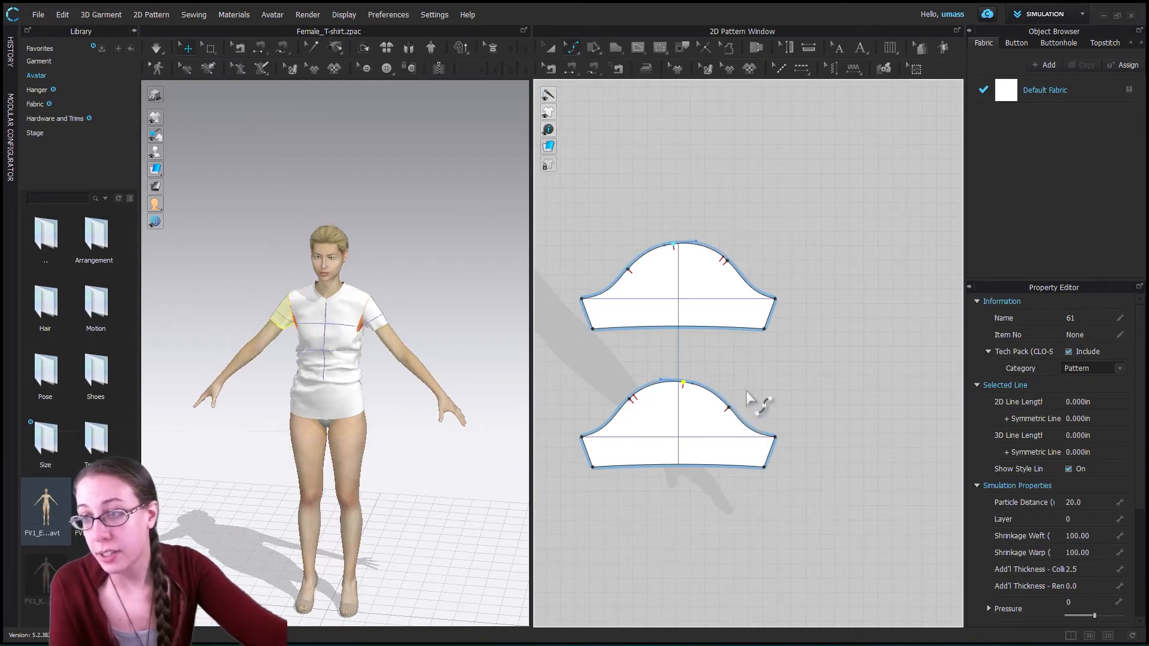
# - Draw an internal curved line about 17.2 in long over the lower sleeve's cap, from one underarm corner to the other, peaking above the cap
pyautogui.click(762, 402)
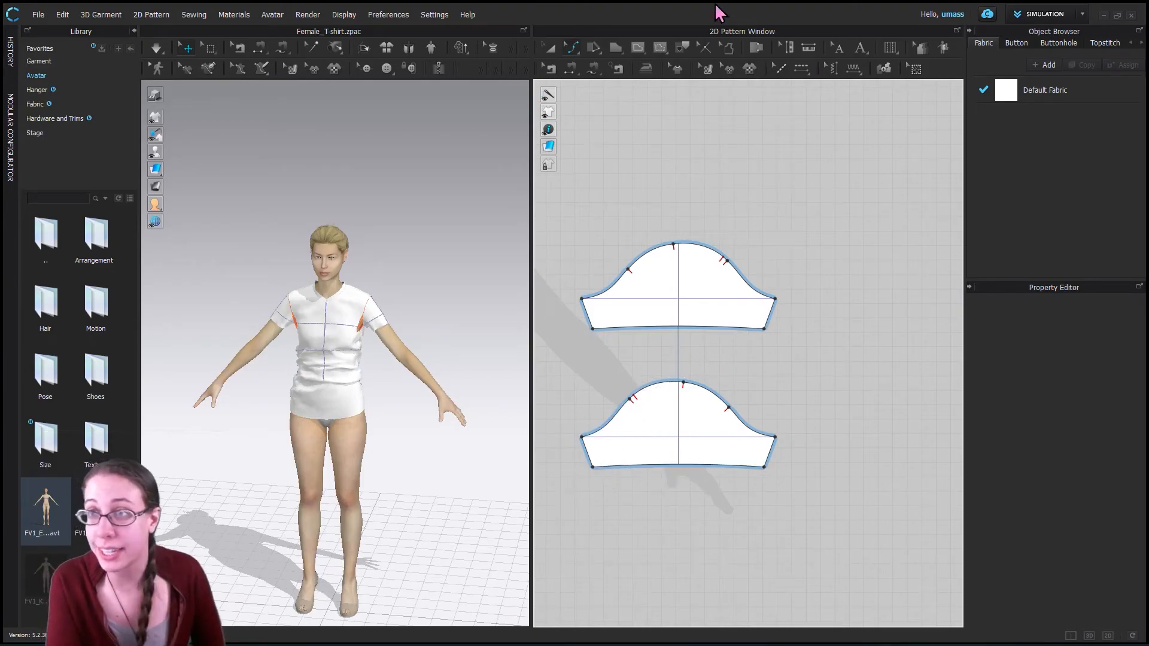
pyautogui.click(638, 48)
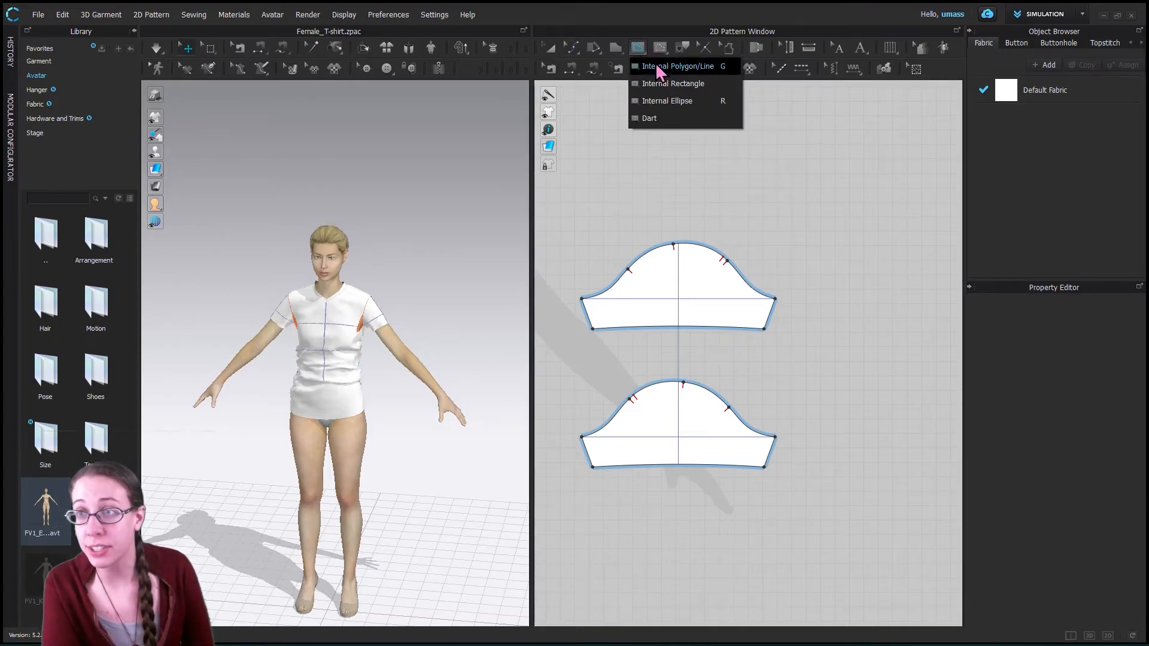
pyautogui.click(682, 67)
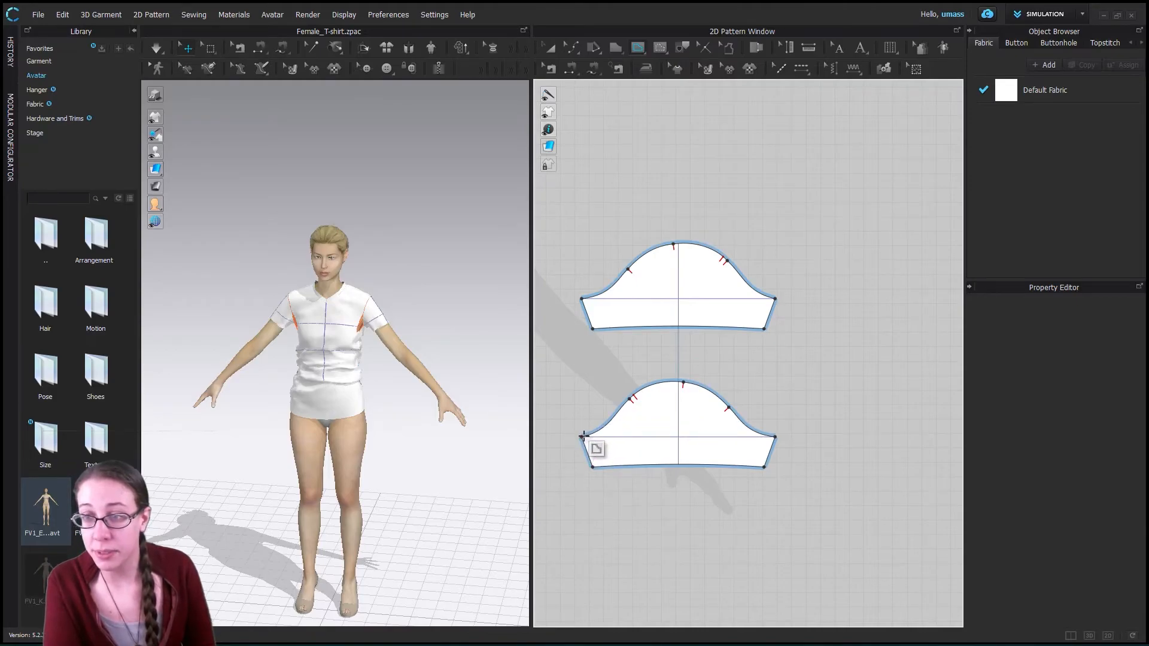
pyautogui.moveTo(582, 438); pyautogui.dragTo(621, 428)
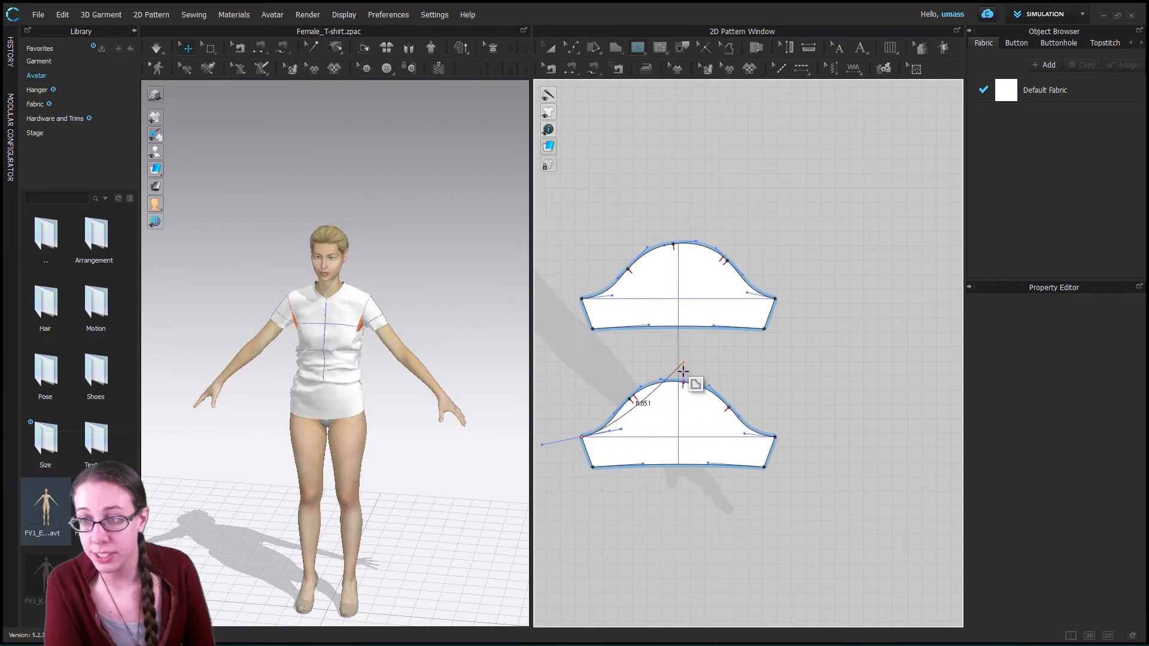
pyautogui.moveTo(679, 371); pyautogui.dragTo(747, 371)
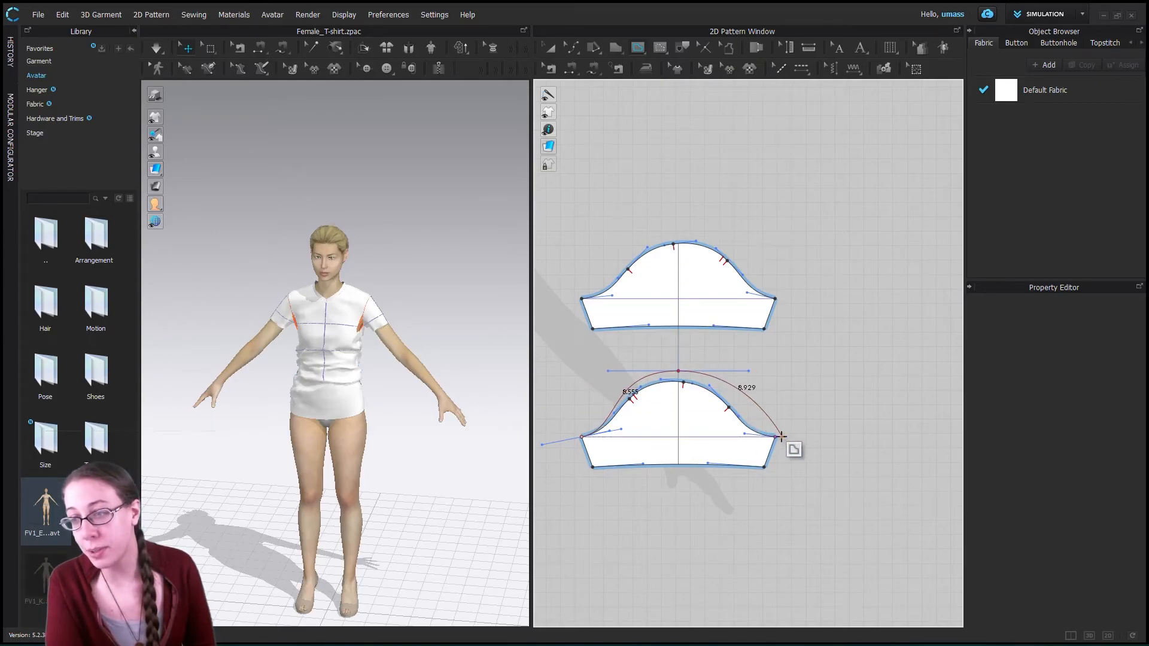
pyautogui.moveTo(776, 435); pyautogui.dragTo(821, 442)
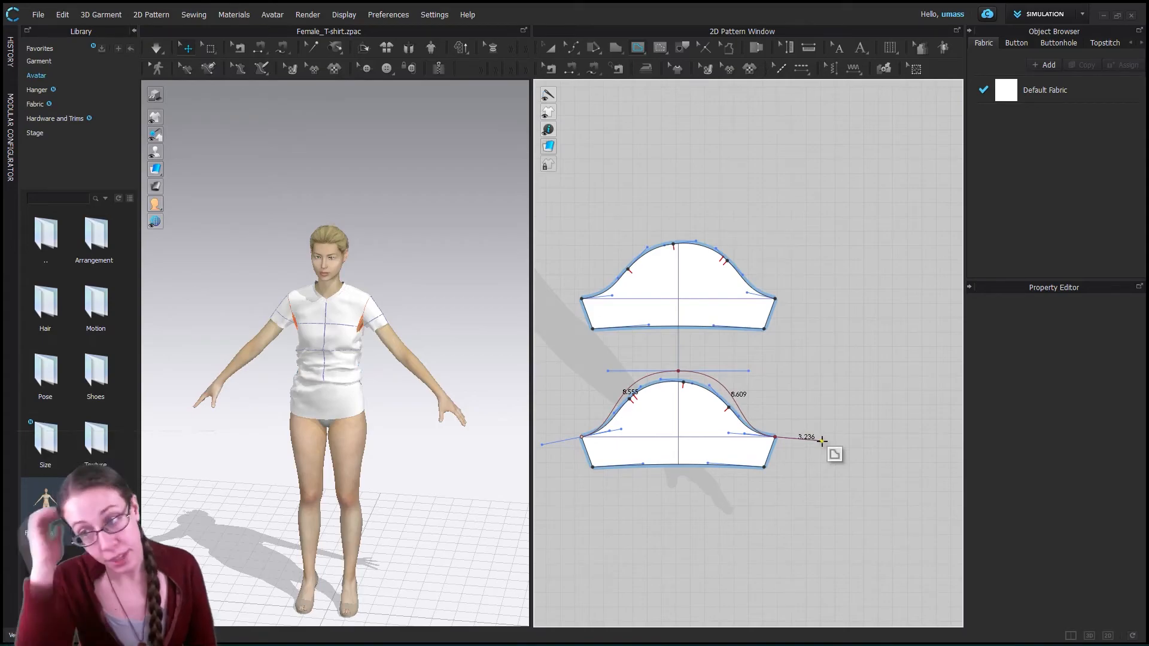
pyautogui.moveTo(821, 441); pyautogui.dragTo(814, 439)
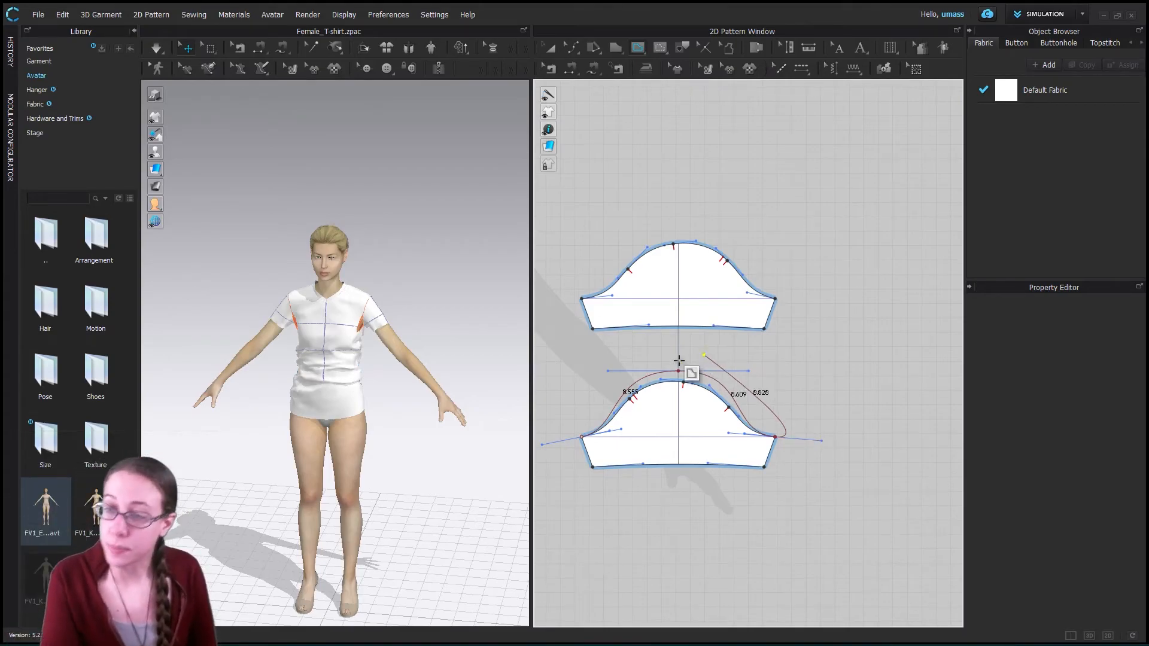
pyautogui.press('Return')
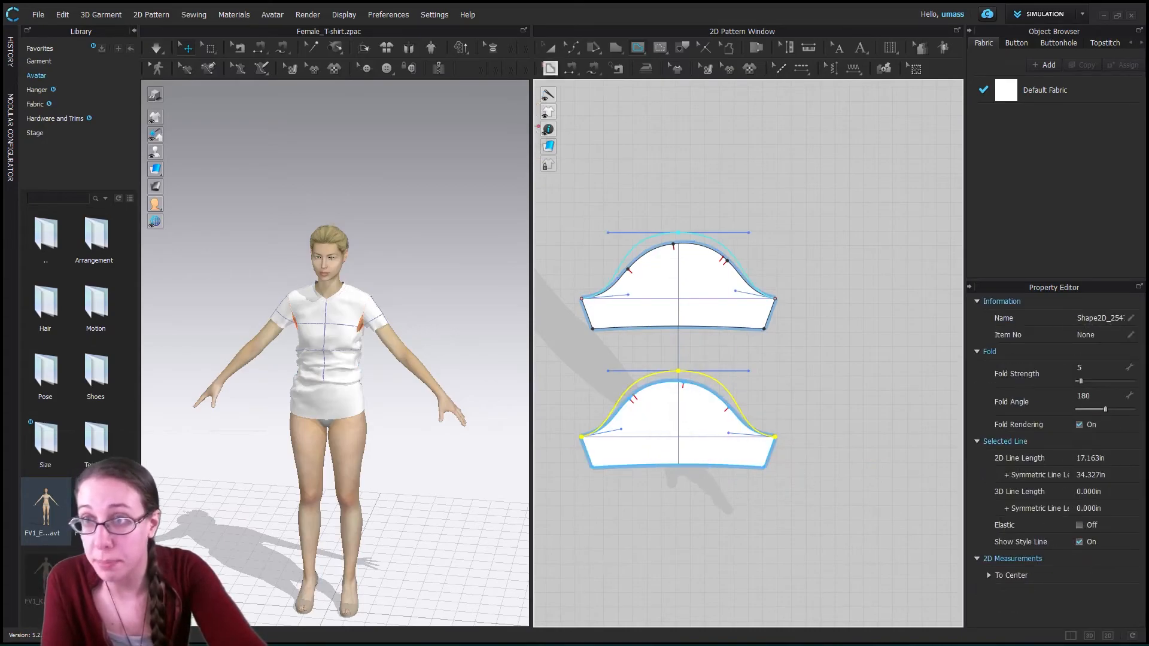
# - Try to replace the lower sleeve's cap outline with the raised internal curve using Replace as Pattern Outline
pyautogui.click(572, 49)
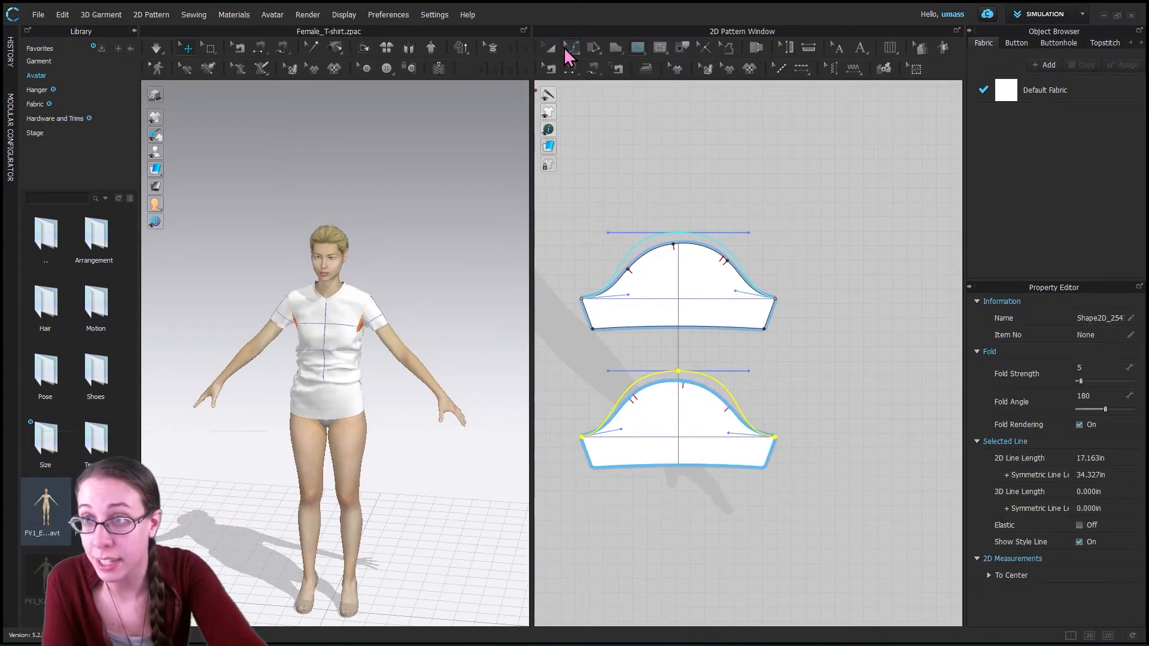
pyautogui.click(599, 69)
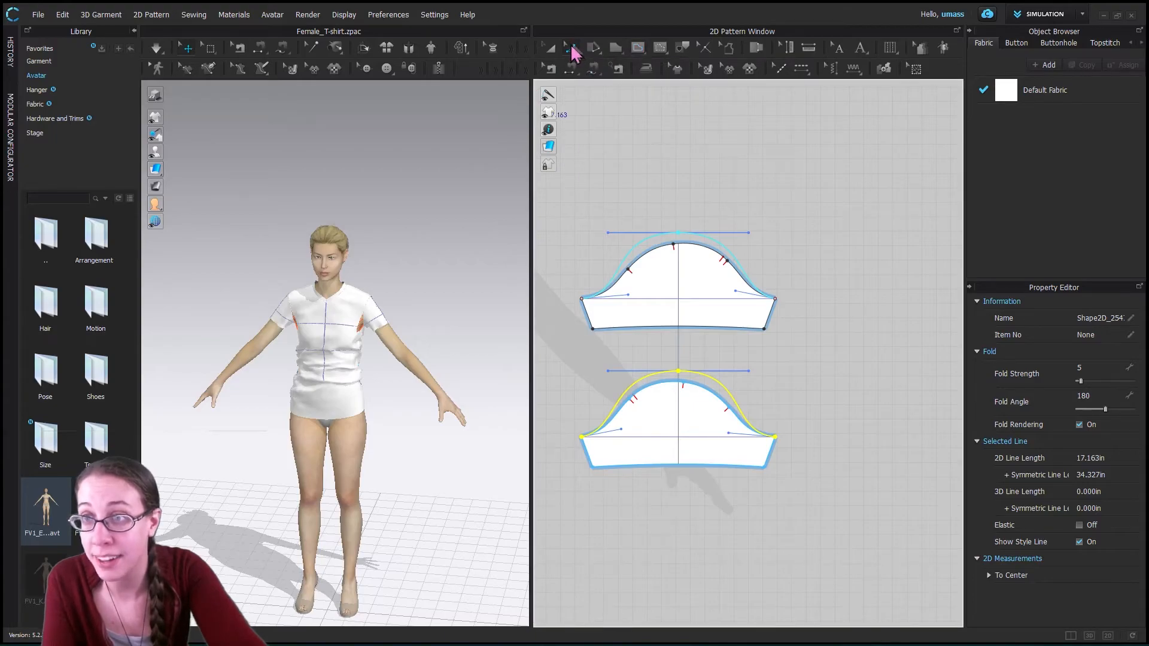
pyautogui.click(568, 354)
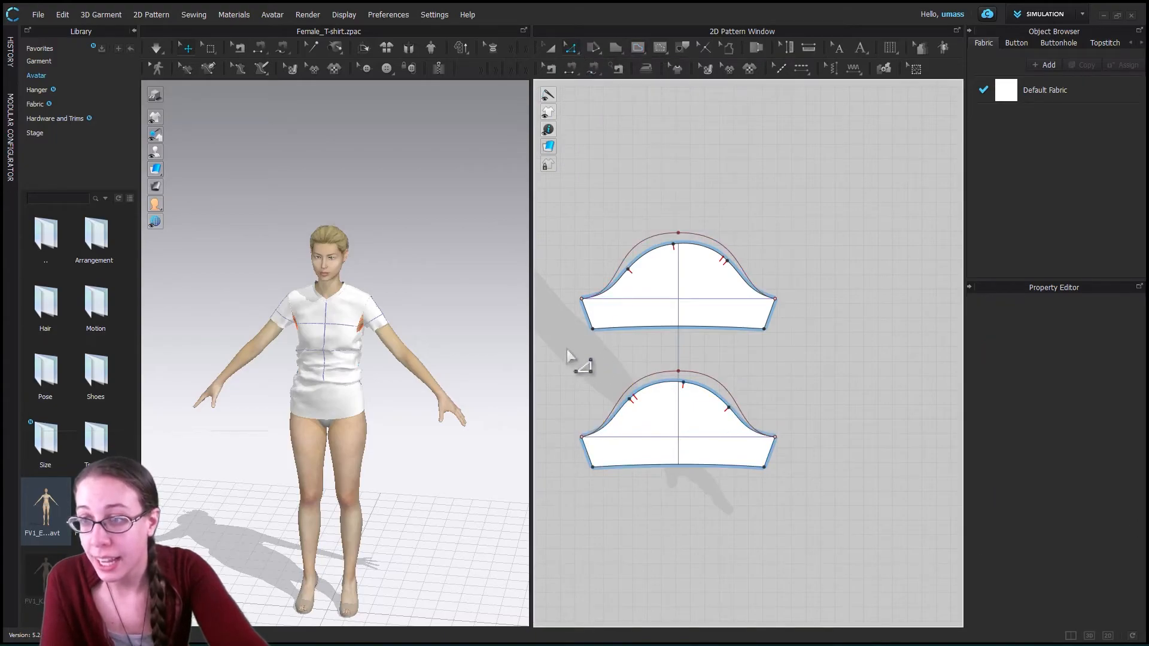
pyautogui.moveTo(766, 428); pyautogui.dragTo(809, 451)
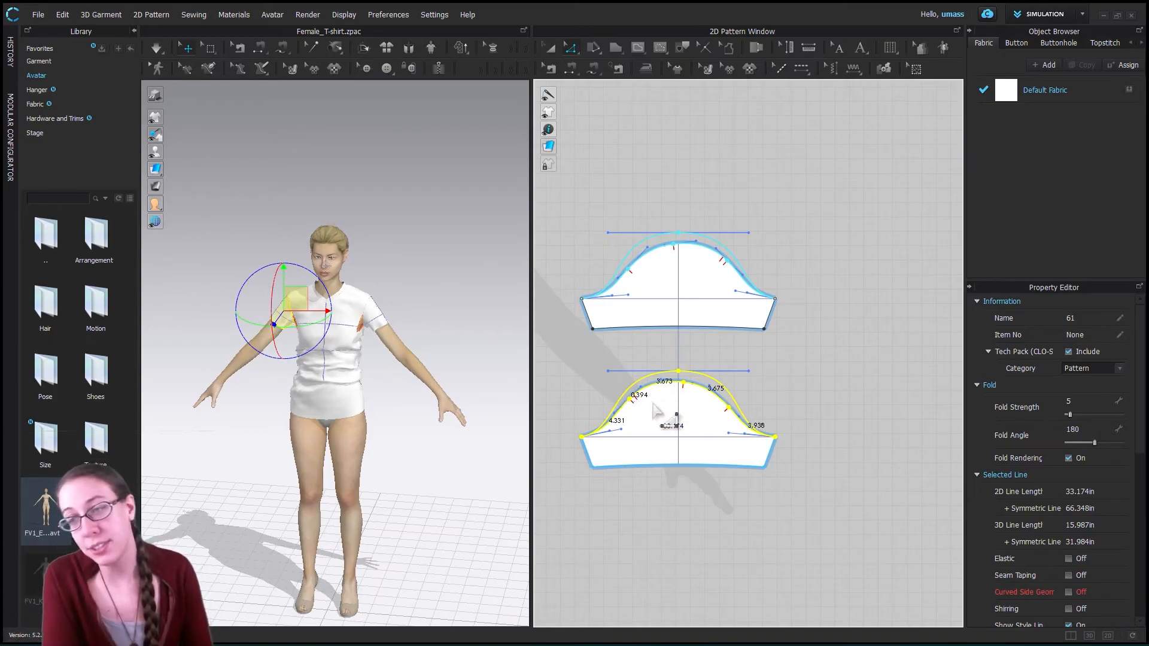
pyautogui.rightClick(711, 383)
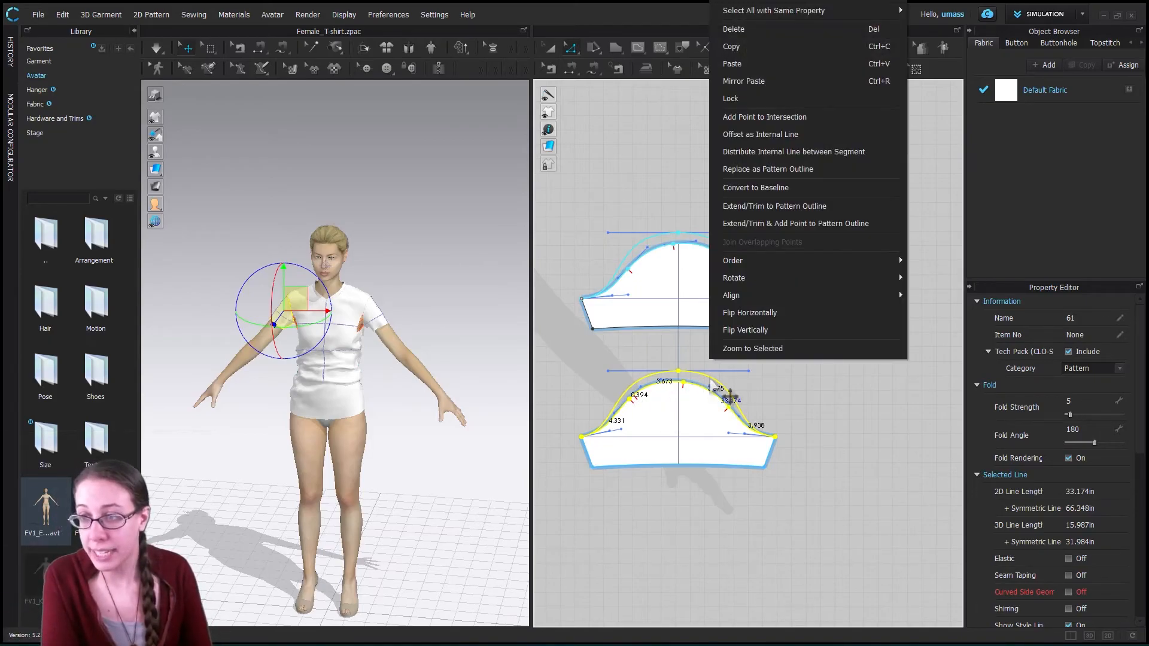
pyautogui.click(777, 171)
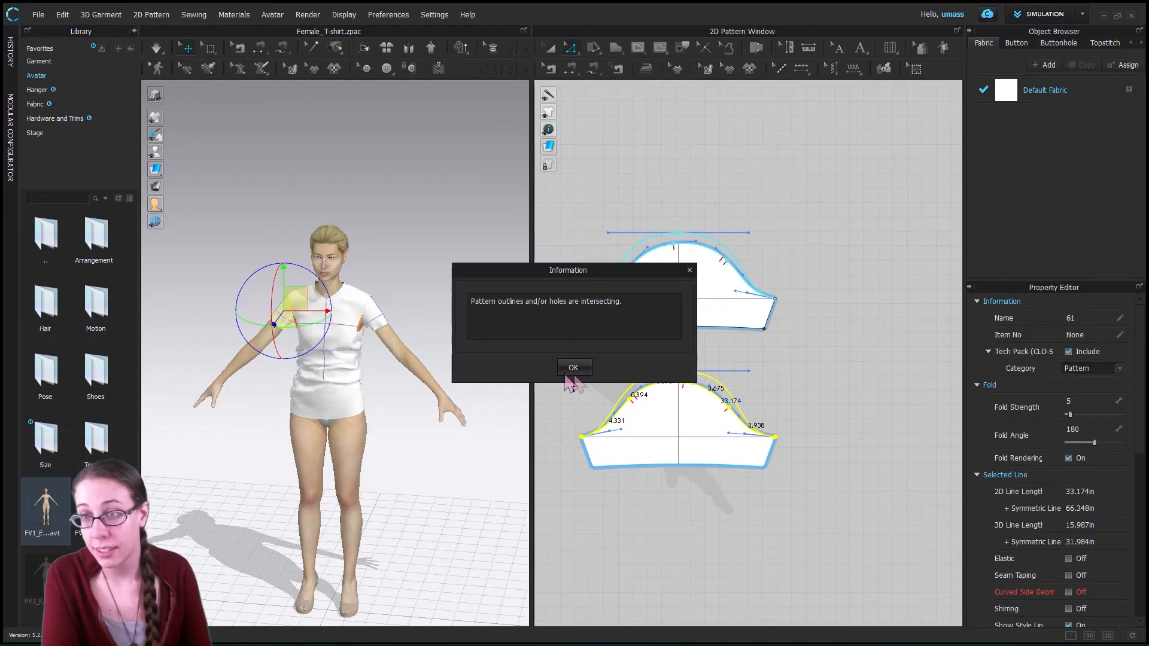
pyautogui.click(572, 368)
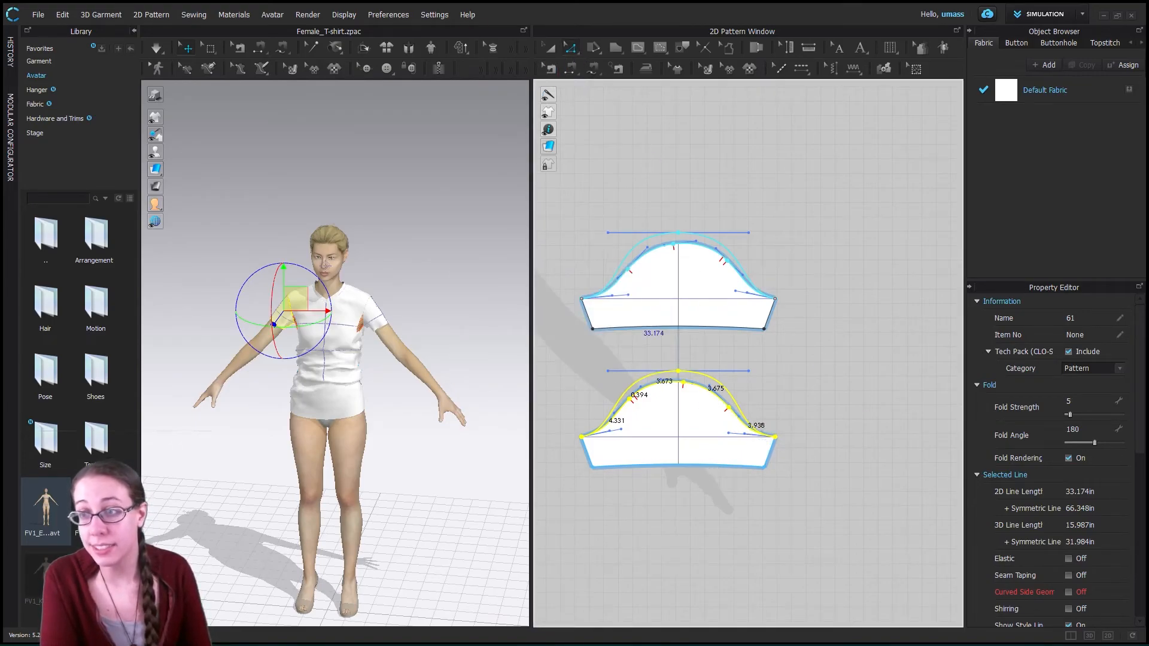
# - Shorten the curve handles at both underarm ends of the lower sleeve's internal line, pulling each one slightly toward its corner
pyautogui.click(672, 252)
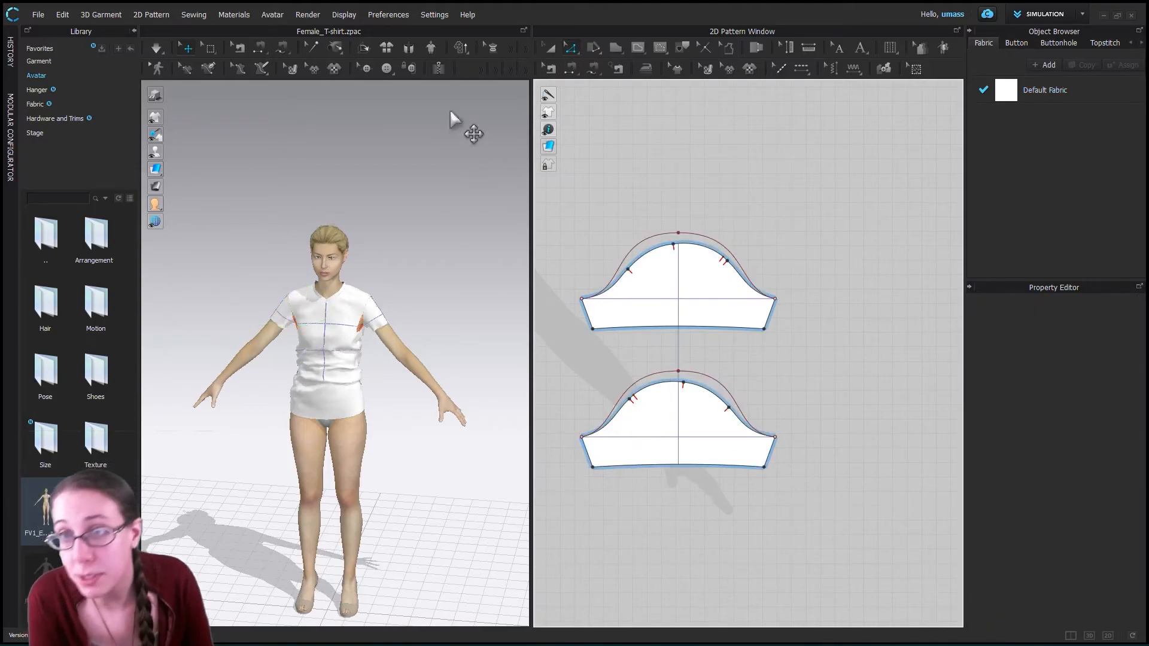
pyautogui.click(613, 424)
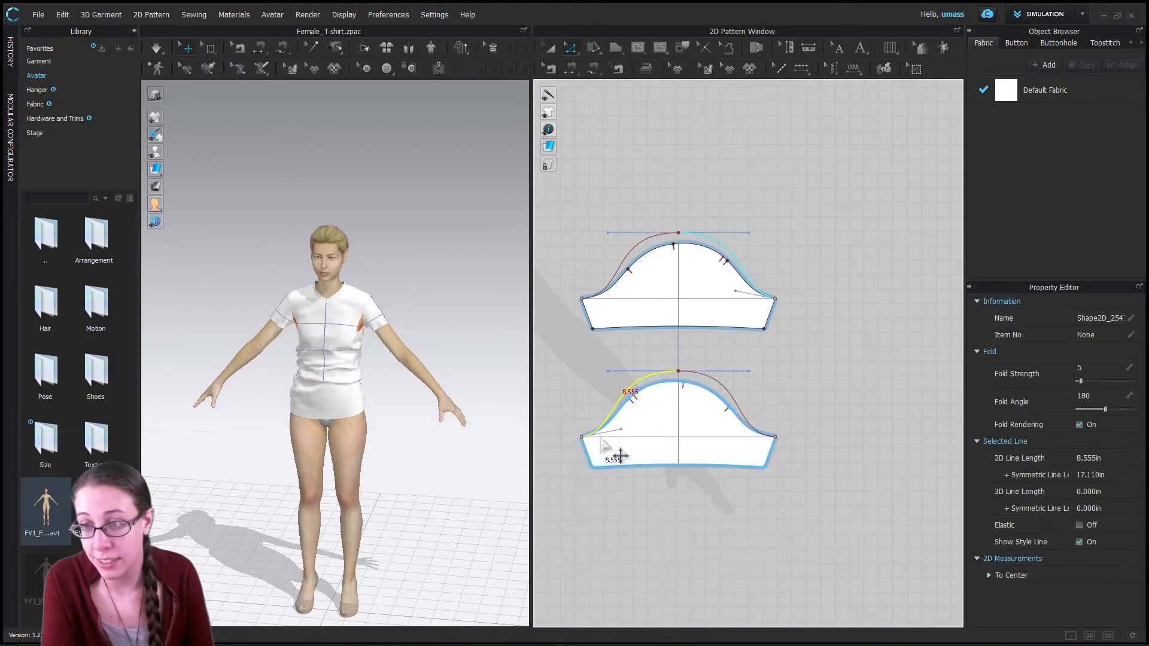
pyautogui.moveTo(629, 442); pyautogui.dragTo(622, 448)
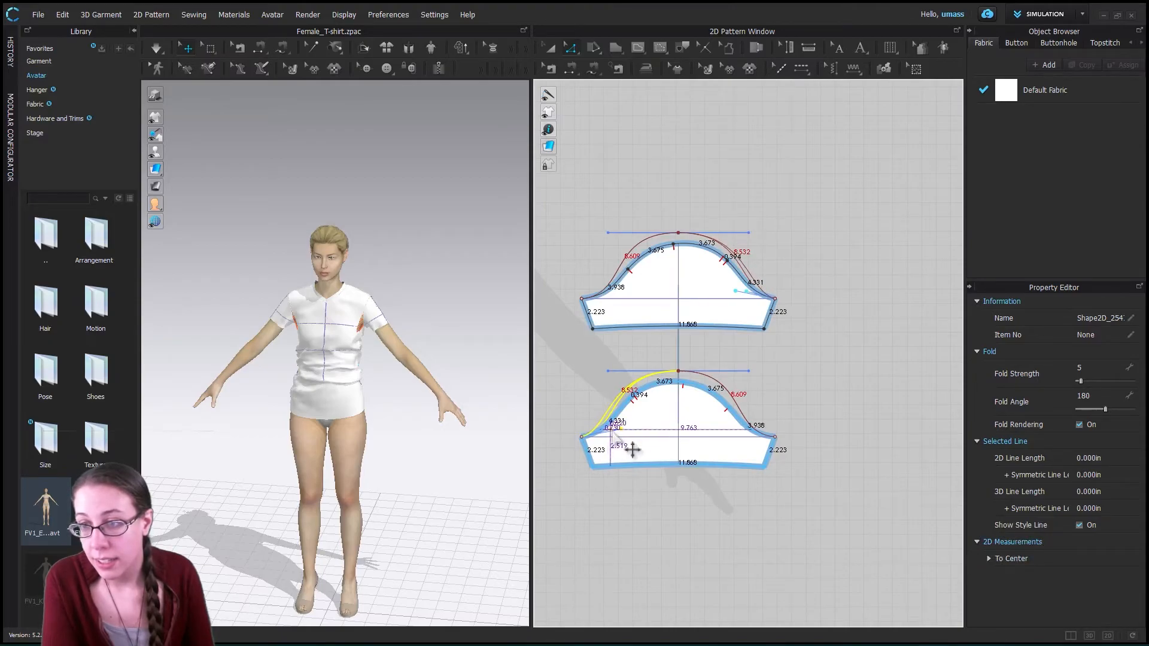
pyautogui.click(741, 413)
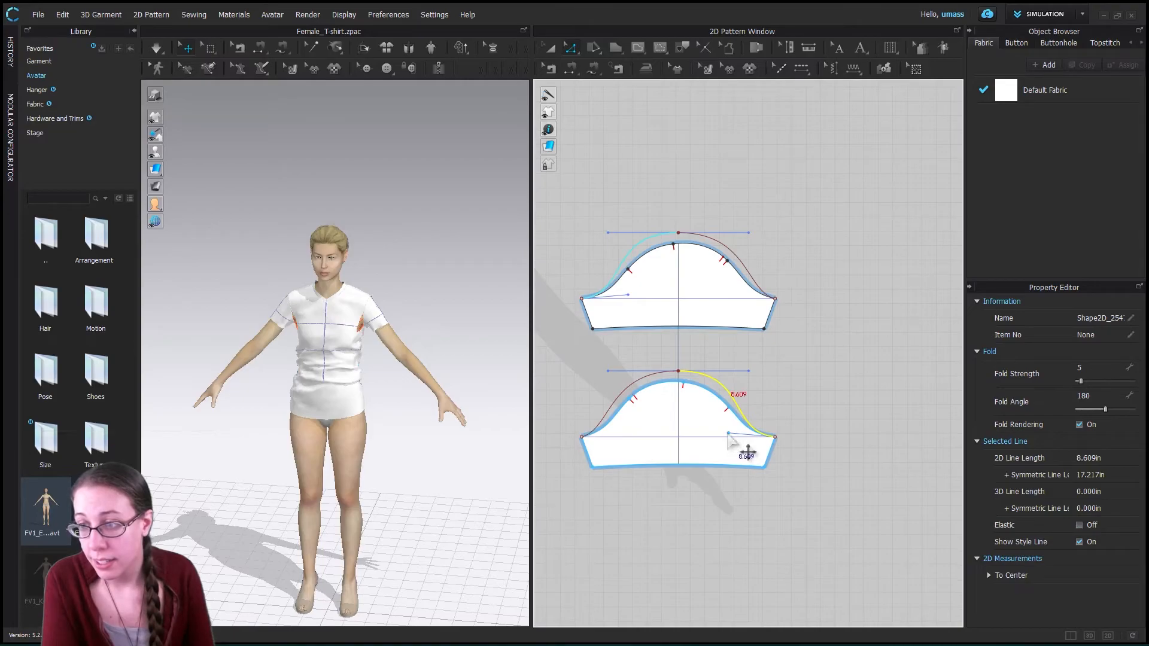
pyautogui.click(739, 440)
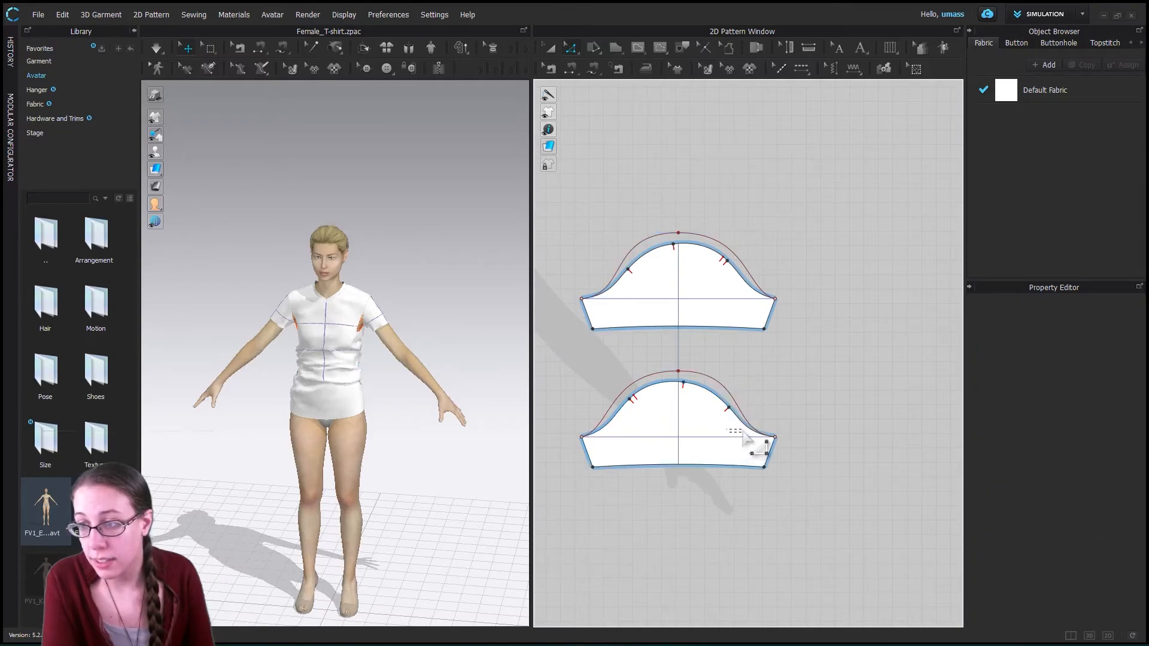
pyautogui.click(760, 434)
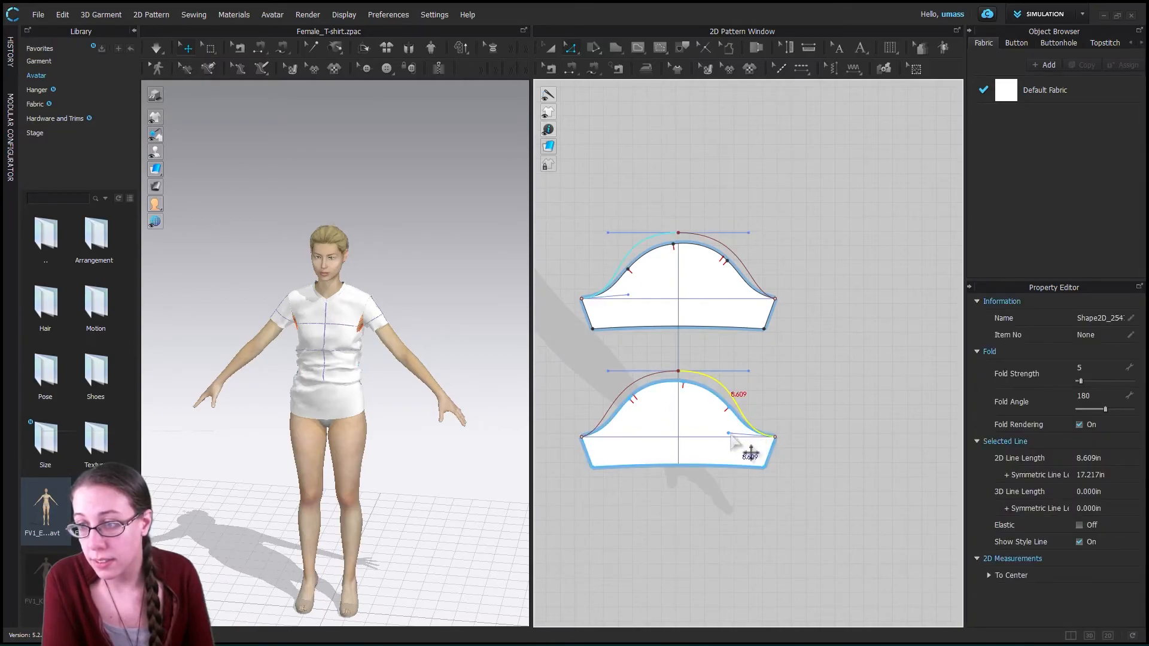
pyautogui.moveTo(732, 439); pyautogui.dragTo(740, 433)
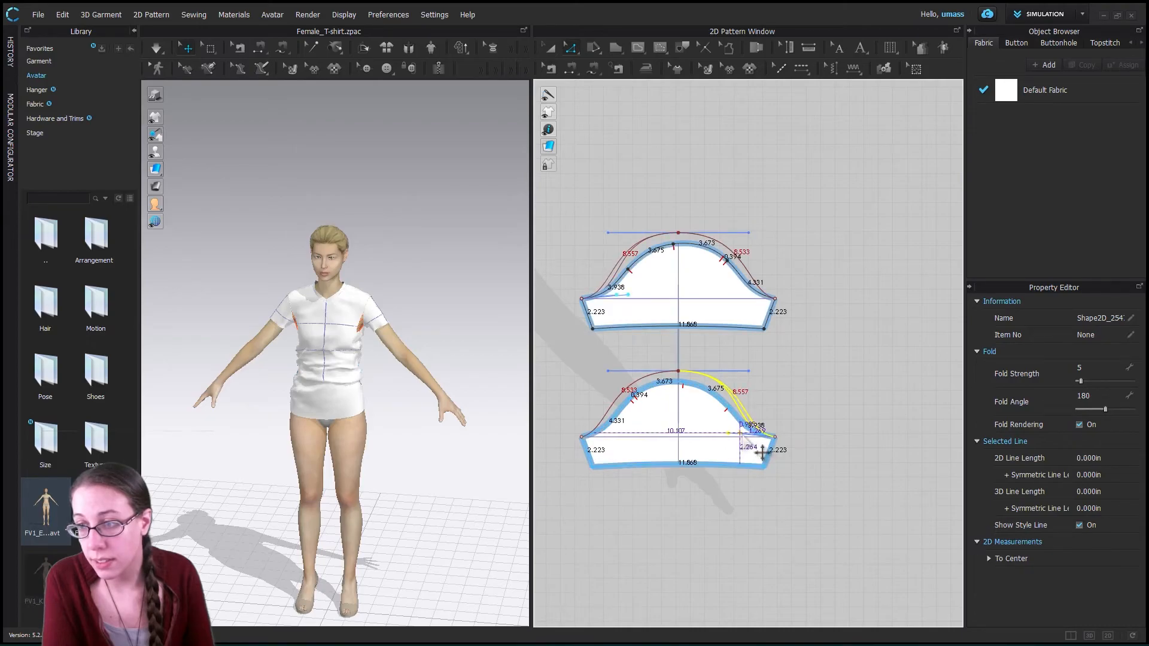
pyautogui.click(805, 377)
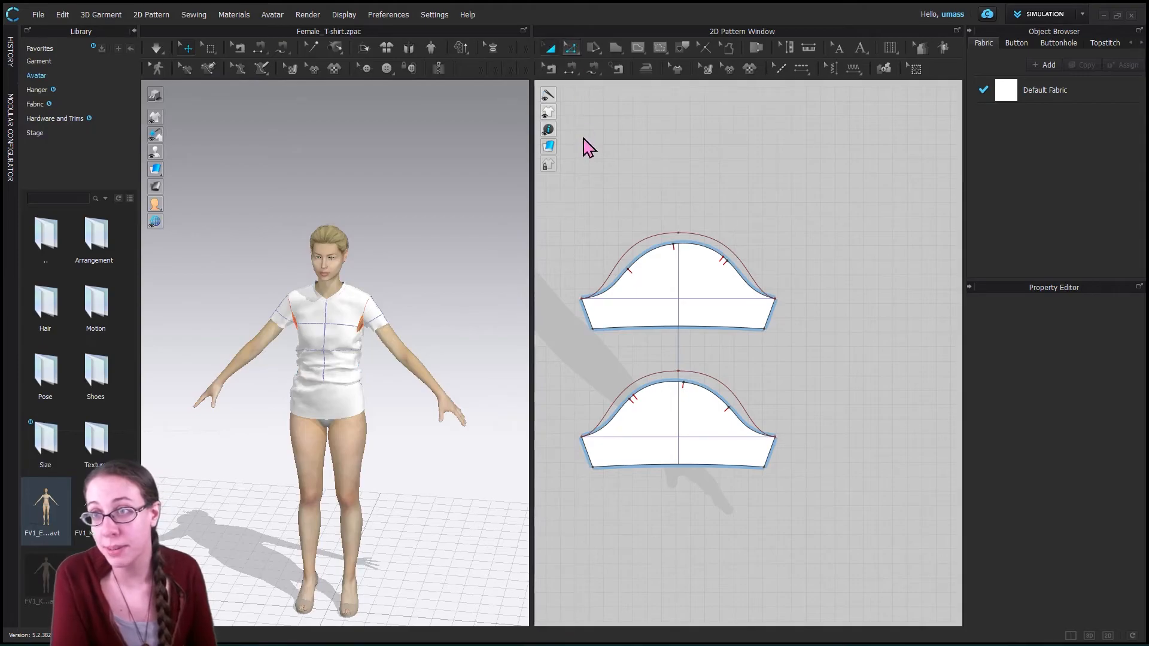
# - Try Replace as Pattern Outline again with the adjusted internal curve and the lower sleeve's cap selected
pyautogui.moveTo(562, 350); pyautogui.dragTo(797, 444)
pyautogui.click(744, 404)
pyautogui.rightClick(746, 407)
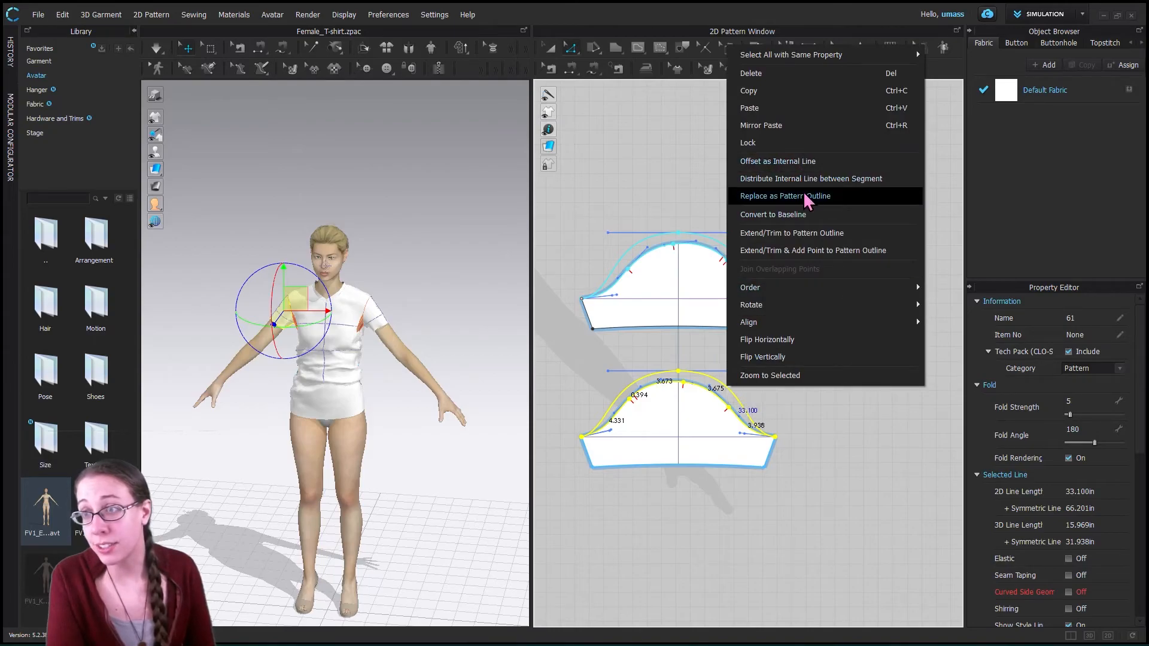
pyautogui.click(806, 197)
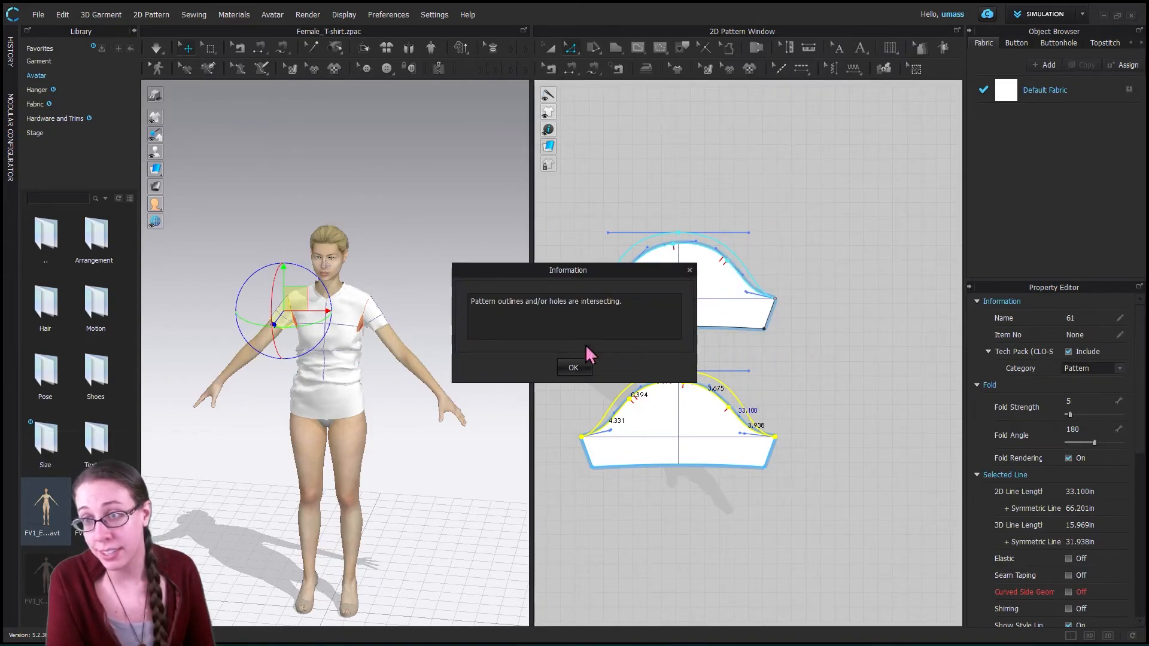
pyautogui.click(573, 368)
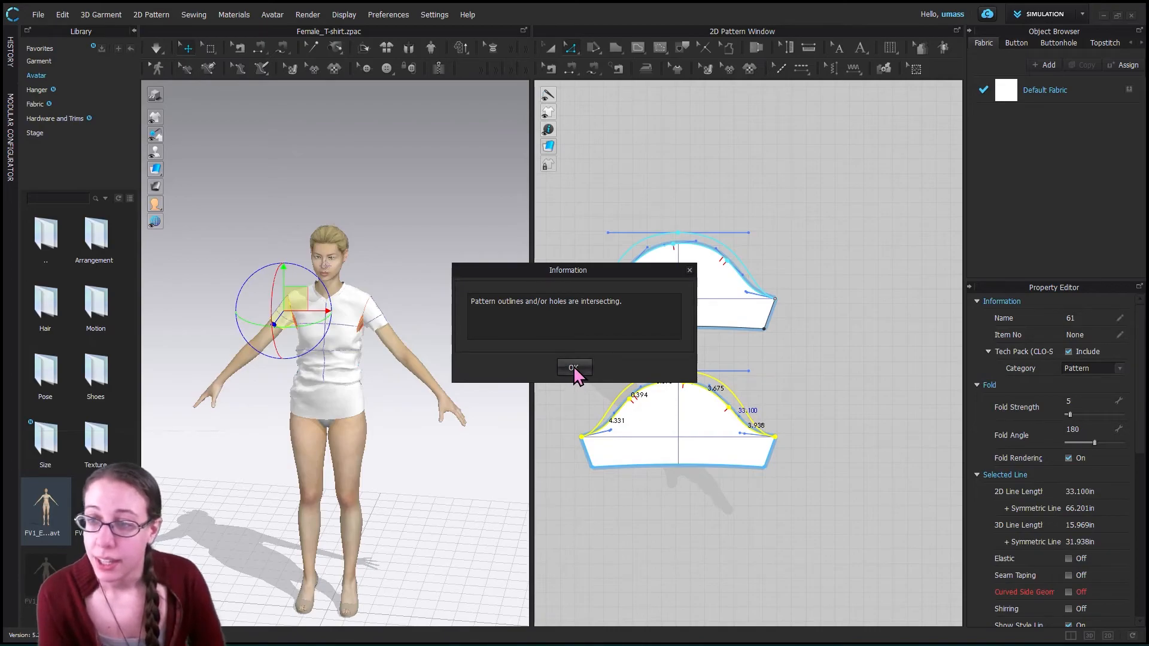
# - Select only the lower sleeve's internal curve and examine closely where it meets the pattern outline at the left underarm corner
pyautogui.click(551, 49)
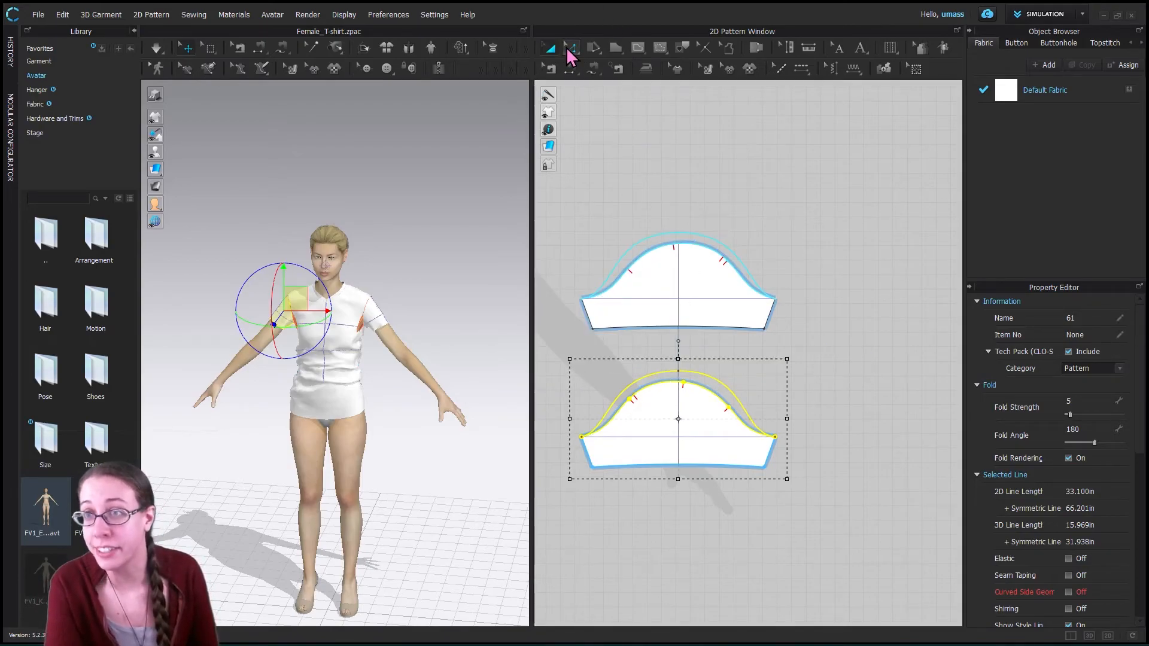
pyautogui.click(571, 49)
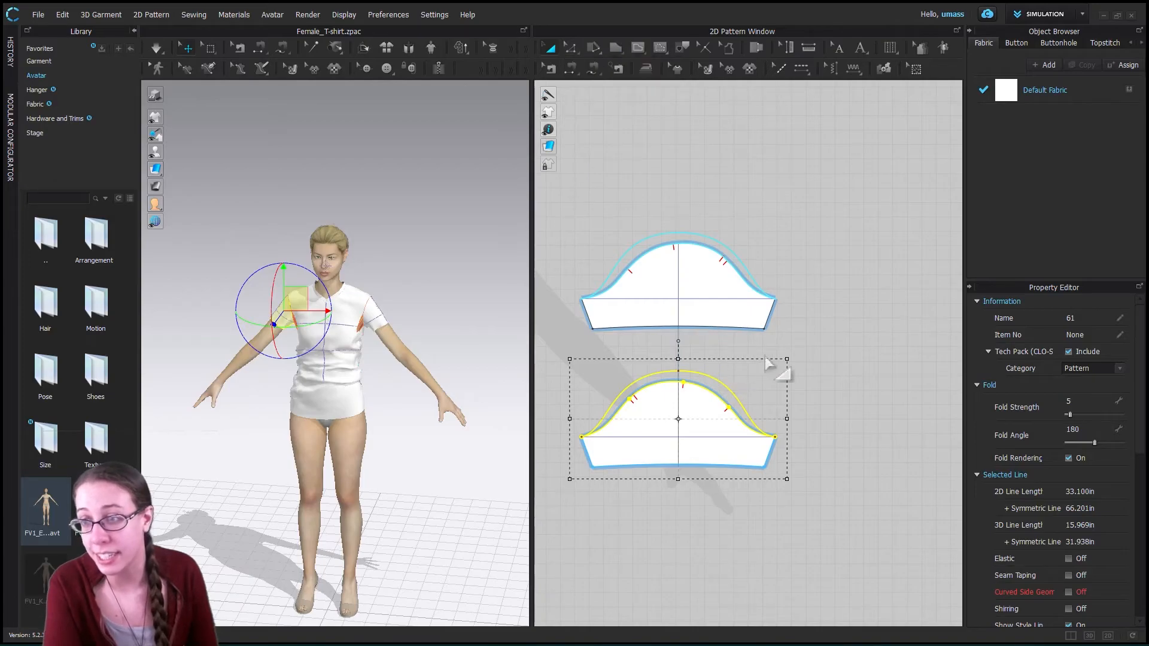
pyautogui.click(697, 349)
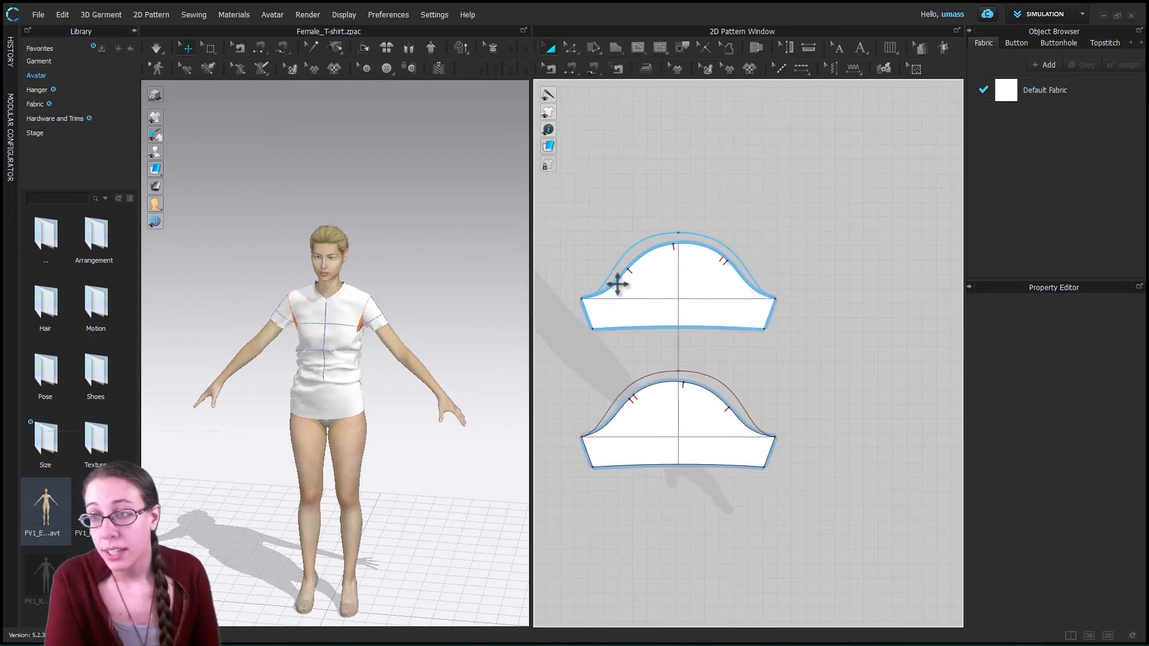
pyautogui.click(689, 371)
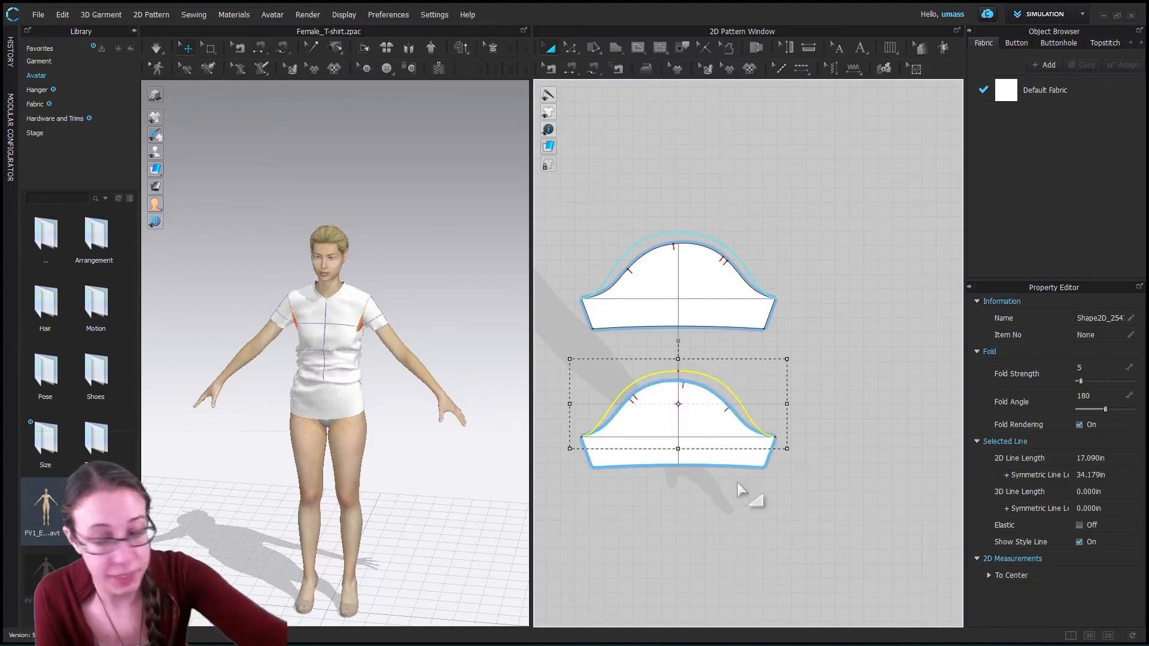
pyautogui.scroll(-3, 760, 473)
pyautogui.scroll(6, 771, 479)
pyautogui.scroll(3, 765, 497)
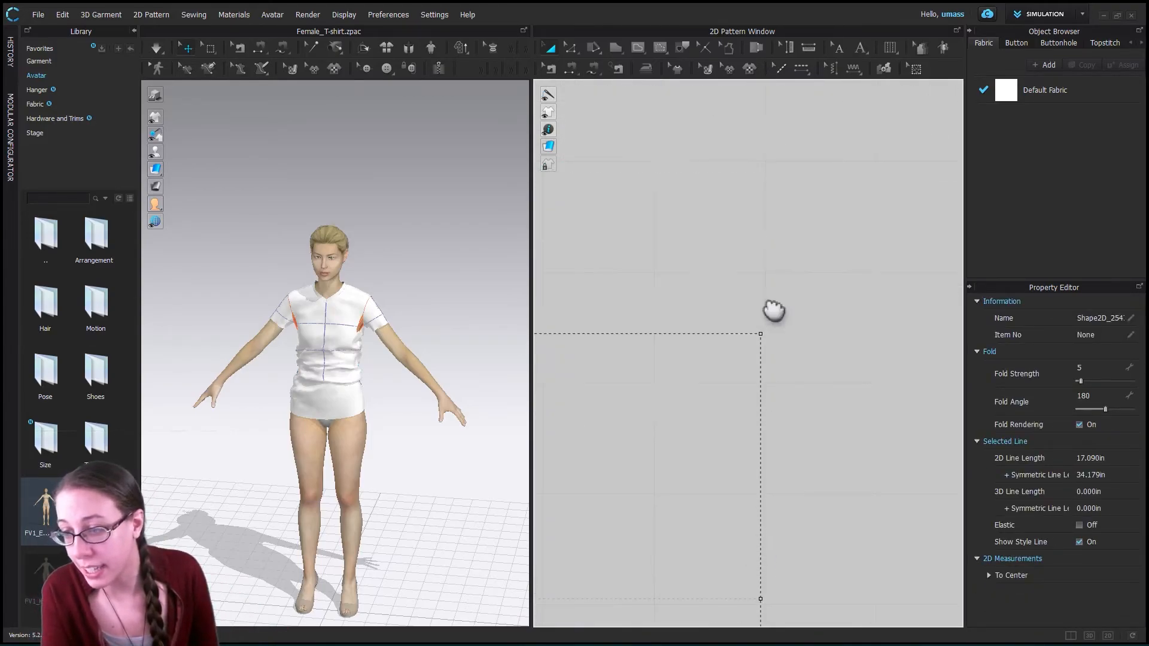
pyautogui.moveTo(773, 310); pyautogui.dragTo(785, 120, button='middle')
pyautogui.scroll(-1, 748, 258)
pyautogui.scroll(3, 756, 304)
pyautogui.scroll(-8, 802, 431)
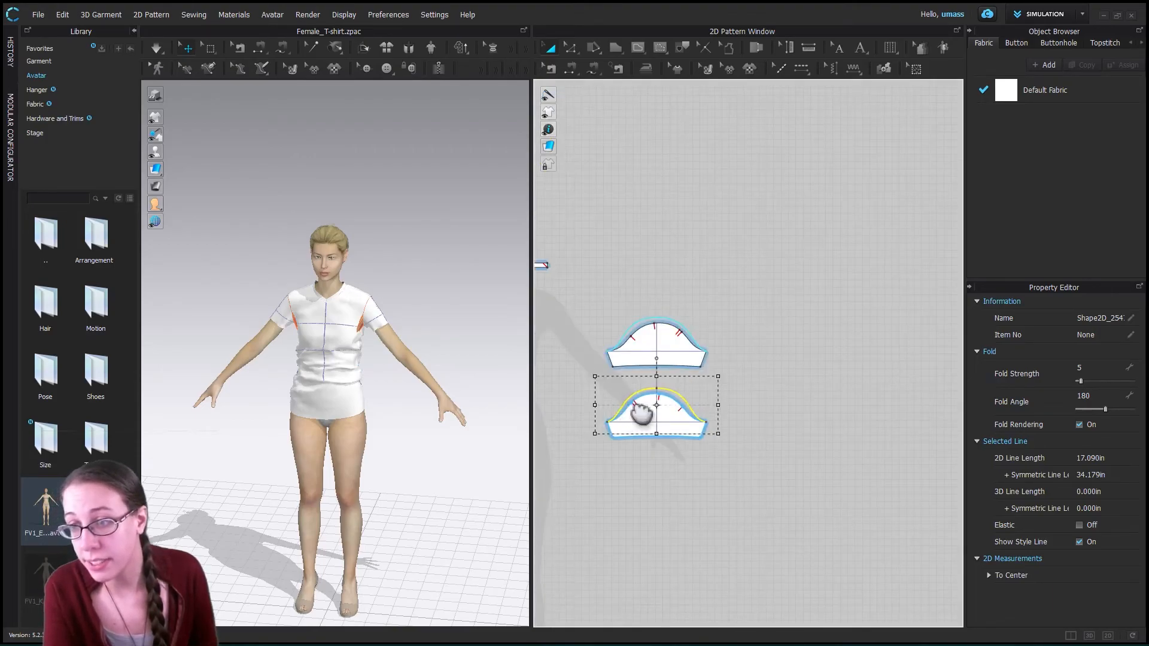
pyautogui.scroll(-2, 658, 419)
pyautogui.scroll(8, 694, 425)
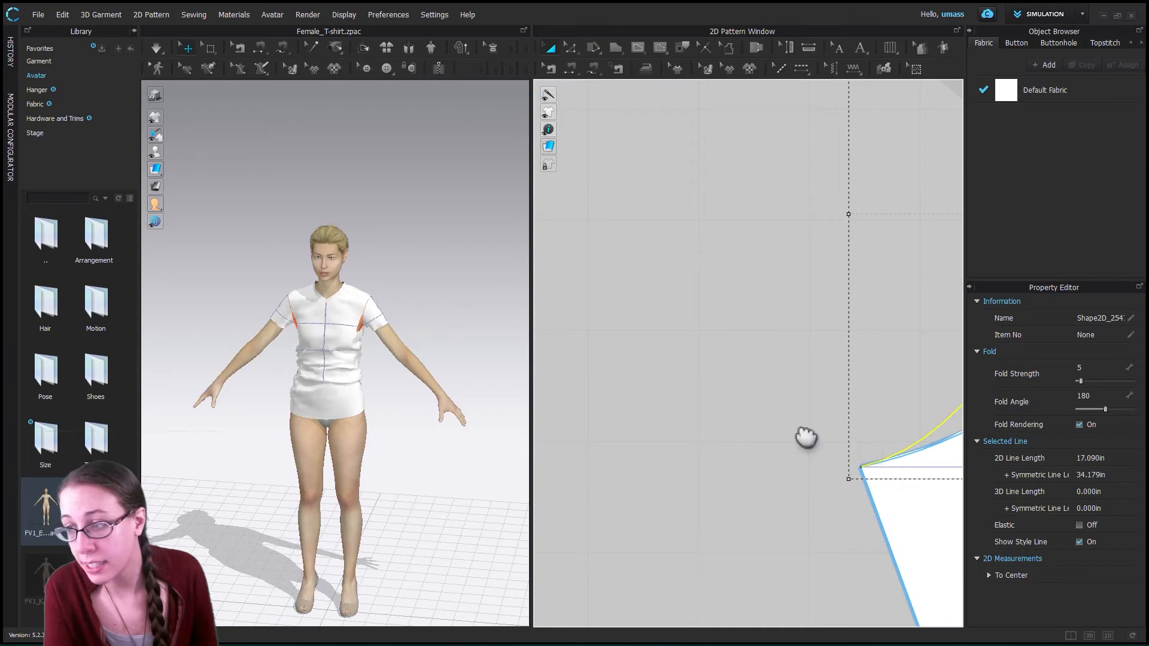
pyautogui.moveTo(805, 438); pyautogui.dragTo(747, 424, button='middle')
pyautogui.scroll(5, 772, 445)
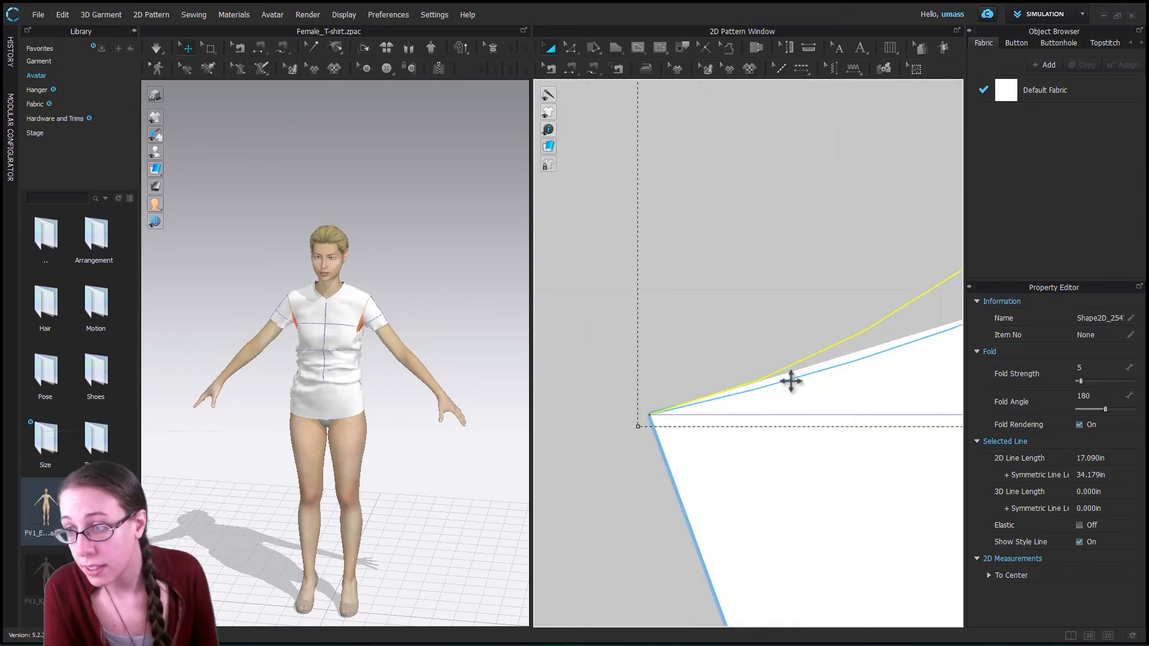
pyautogui.scroll(-8, 793, 381)
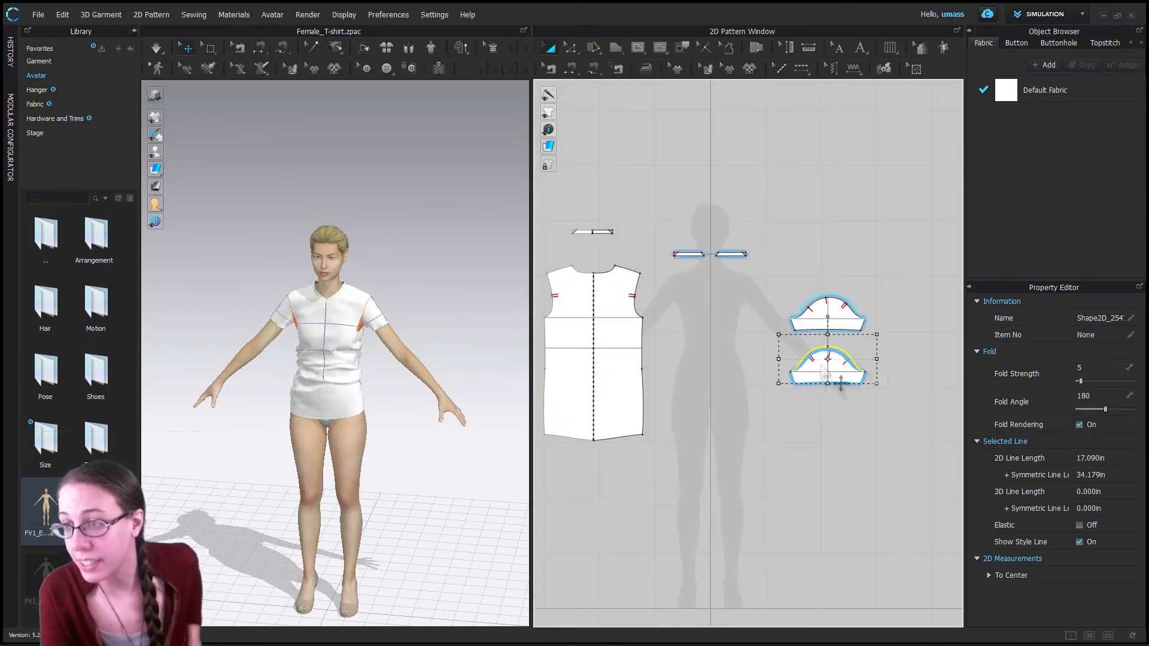
# - Delete the raised internal cap curve from the lower sleeve
pyautogui.click(573, 49)
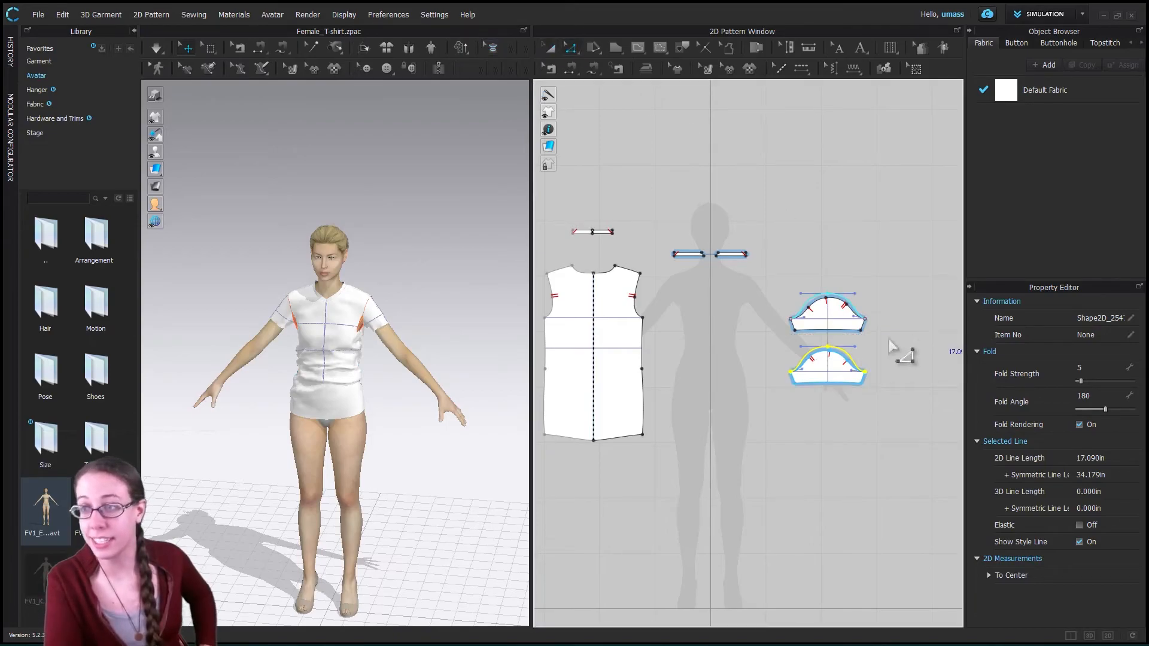
pyautogui.moveTo(766, 333); pyautogui.dragTo(889, 388)
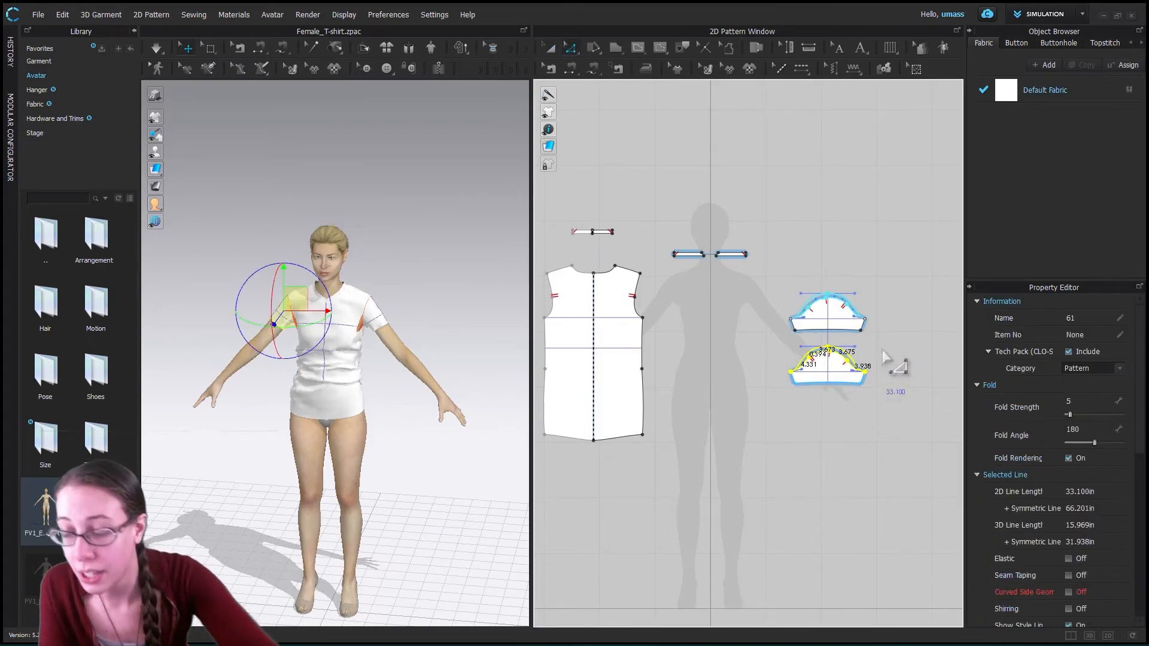
pyautogui.click(829, 349)
pyautogui.click(850, 364)
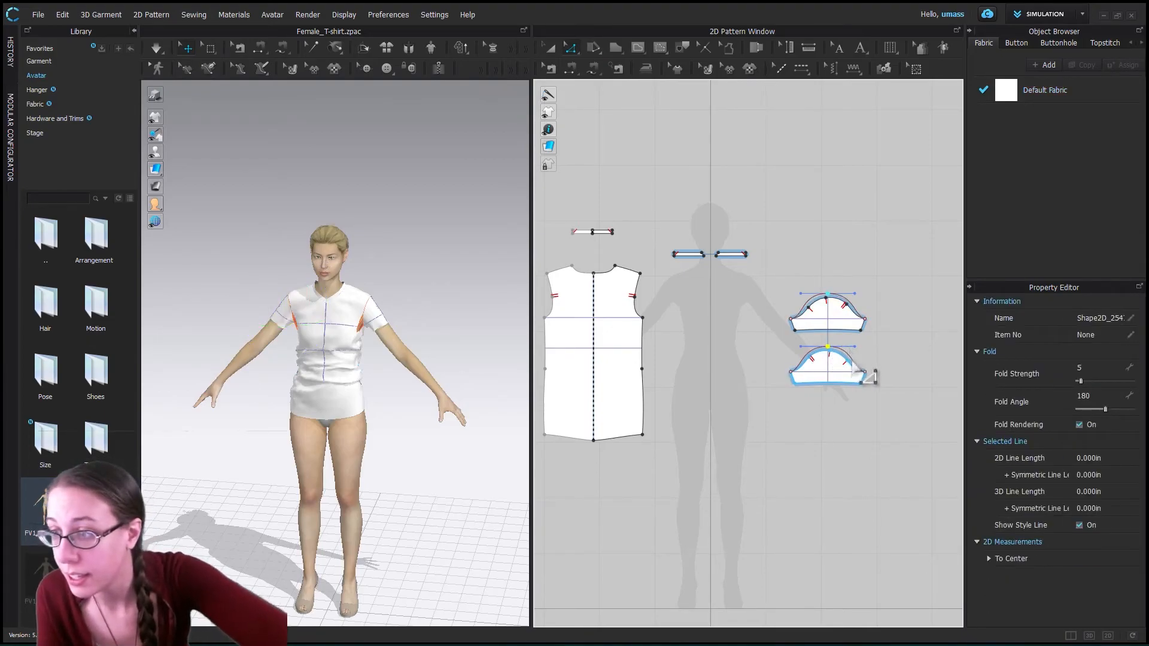
pyautogui.click(601, 165)
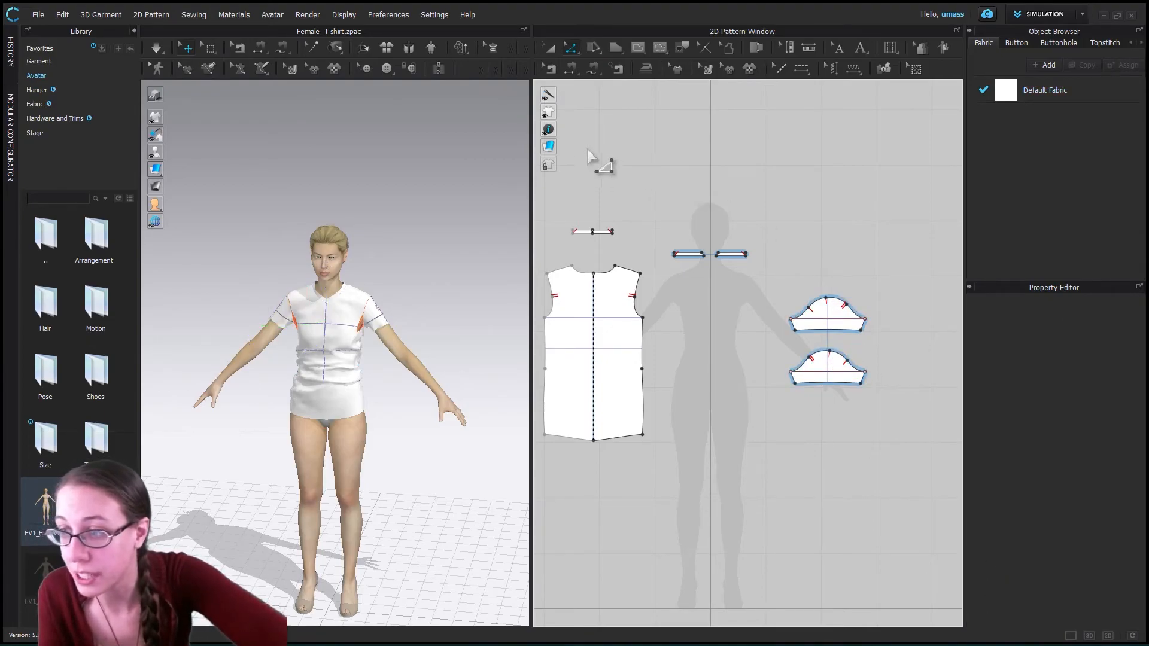
# - Bend the lower sleeve's horizontal underarm line downward into a shallow curve with Edit Curvature
pyautogui.click(828, 375)
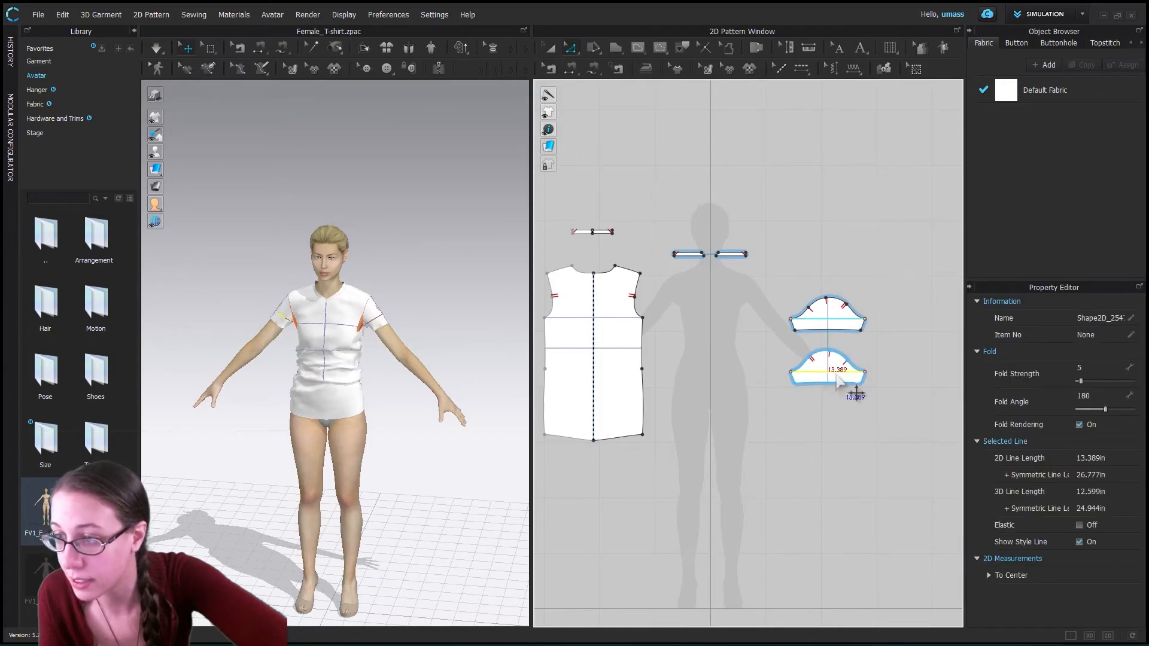
pyautogui.scroll(-2, 849, 386)
pyautogui.scroll(8, 843, 383)
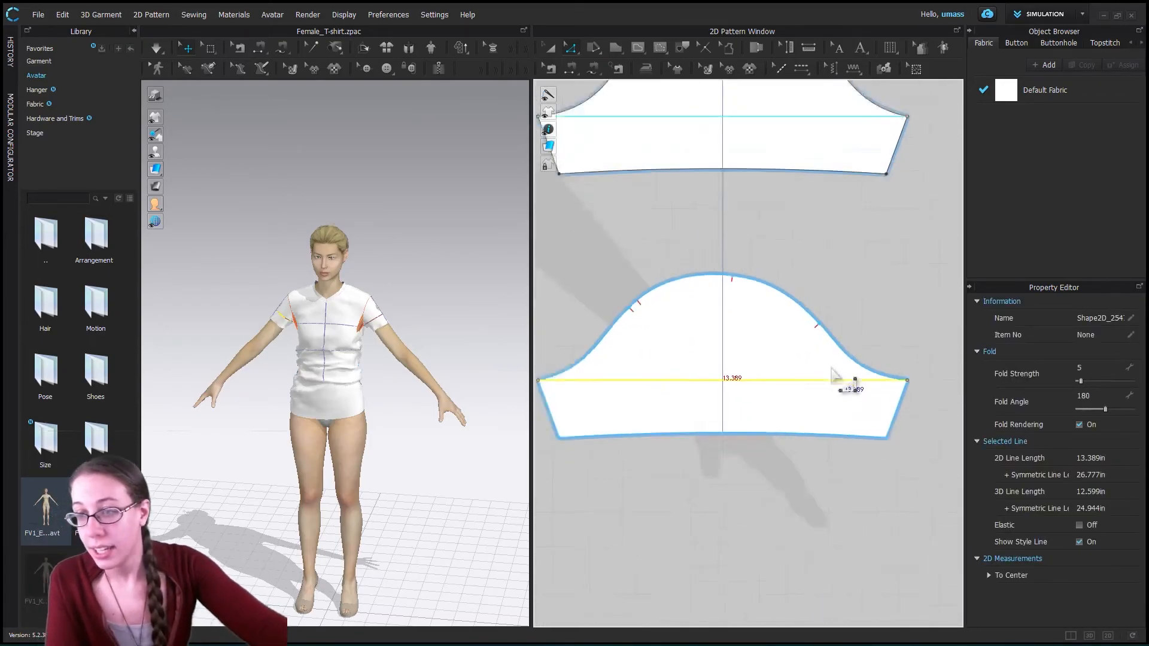
pyautogui.scroll(-2, 834, 374)
pyautogui.click(570, 48)
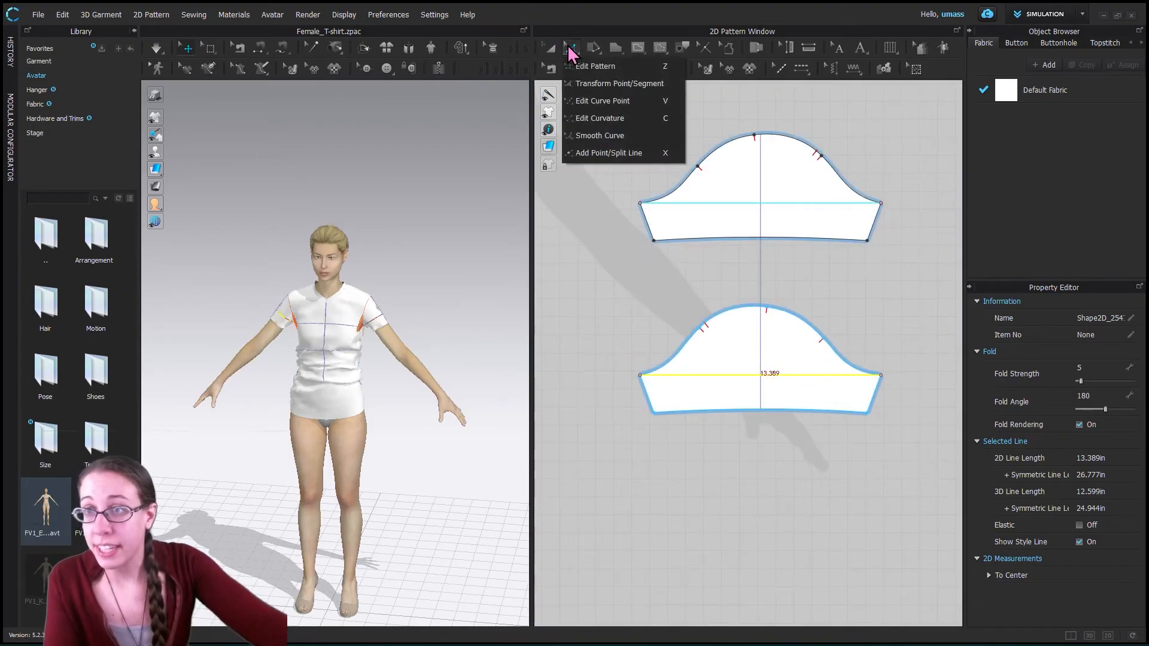
pyautogui.click(617, 119)
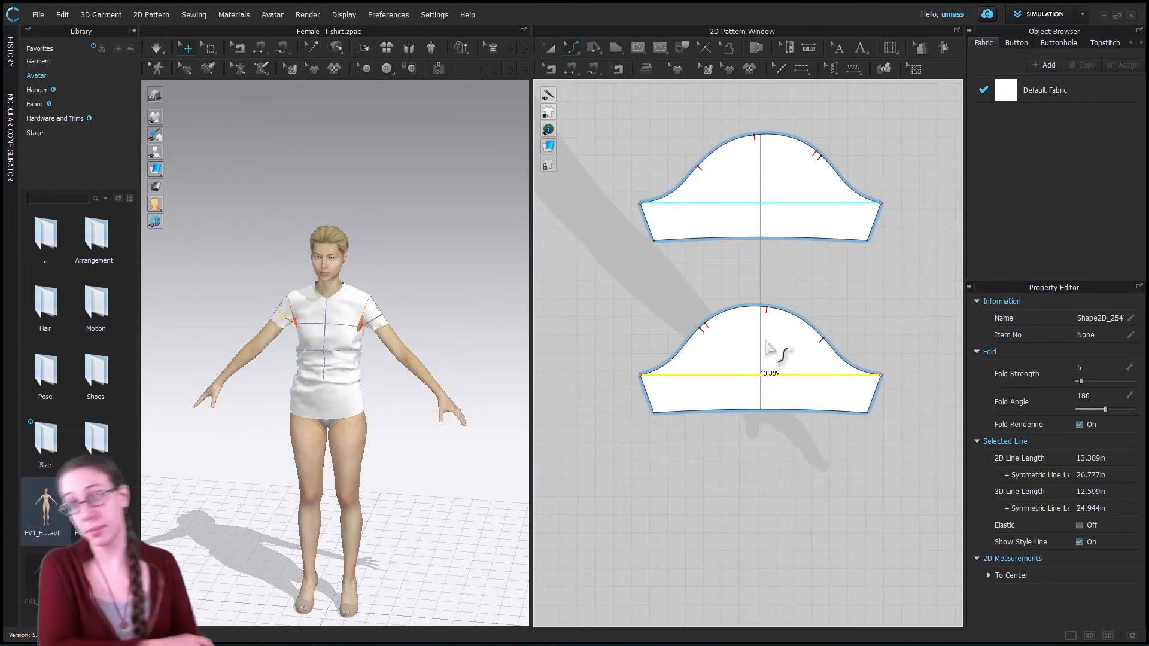
pyautogui.hotkey('ctrl', 'z')
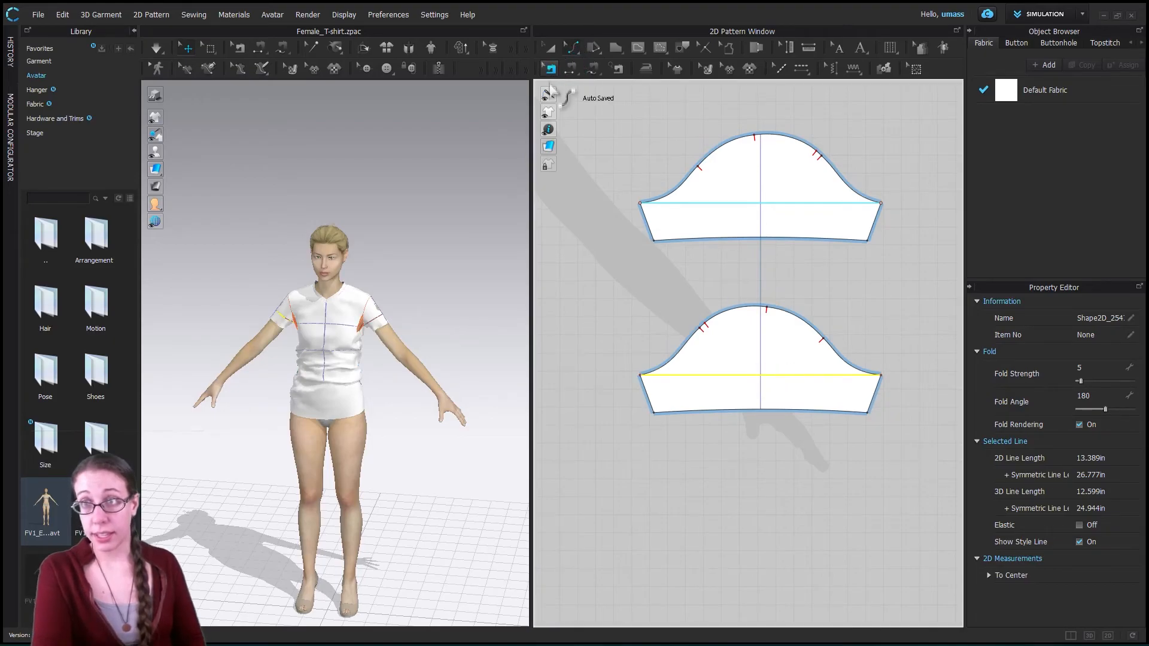
pyautogui.click(571, 49)
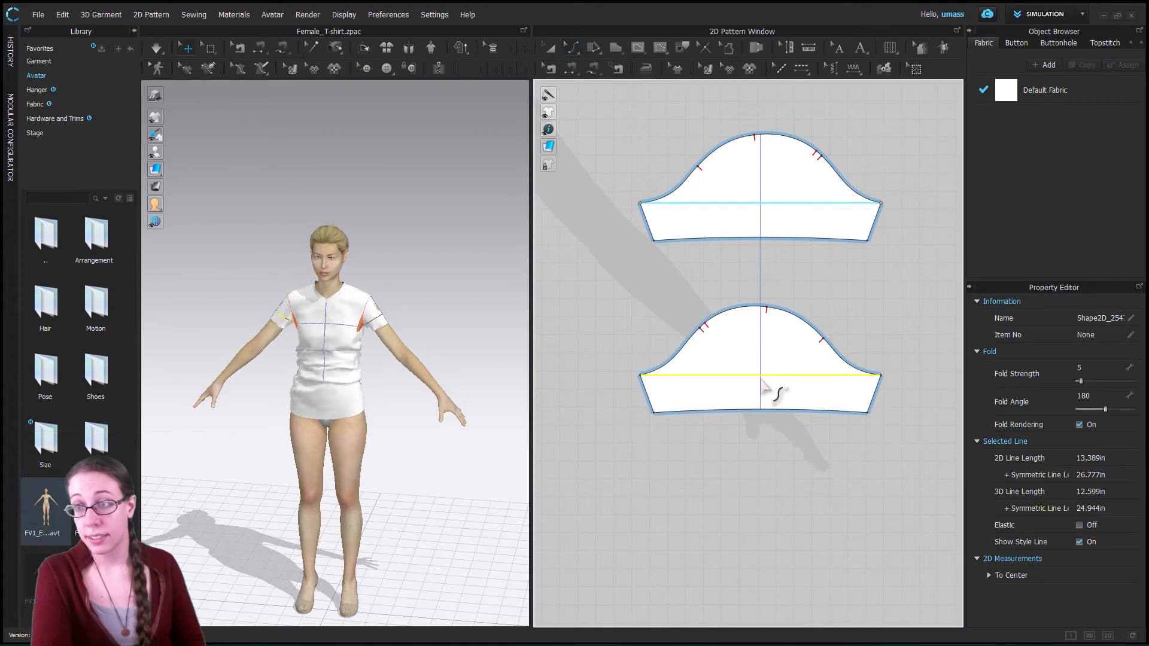
pyautogui.moveTo(765, 379); pyautogui.dragTo(761, 397)
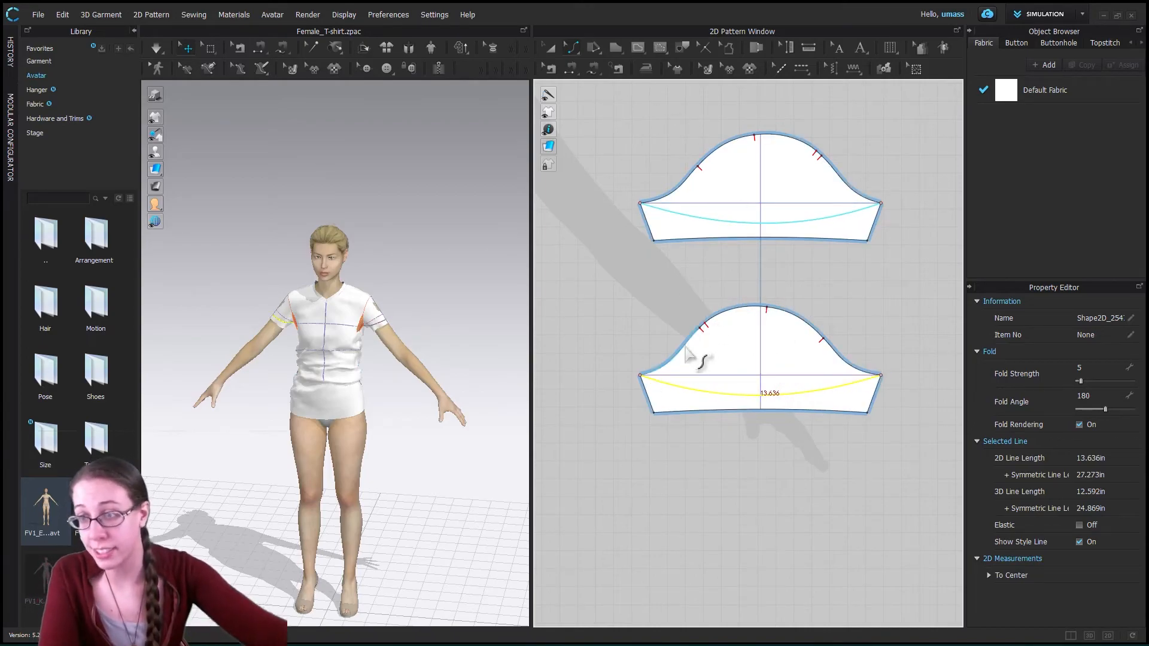
# - Try to replace the lower sleeve's cap outline segments with the downward-bent internal curve using Replace as Pattern Outline
pyautogui.click(723, 318)
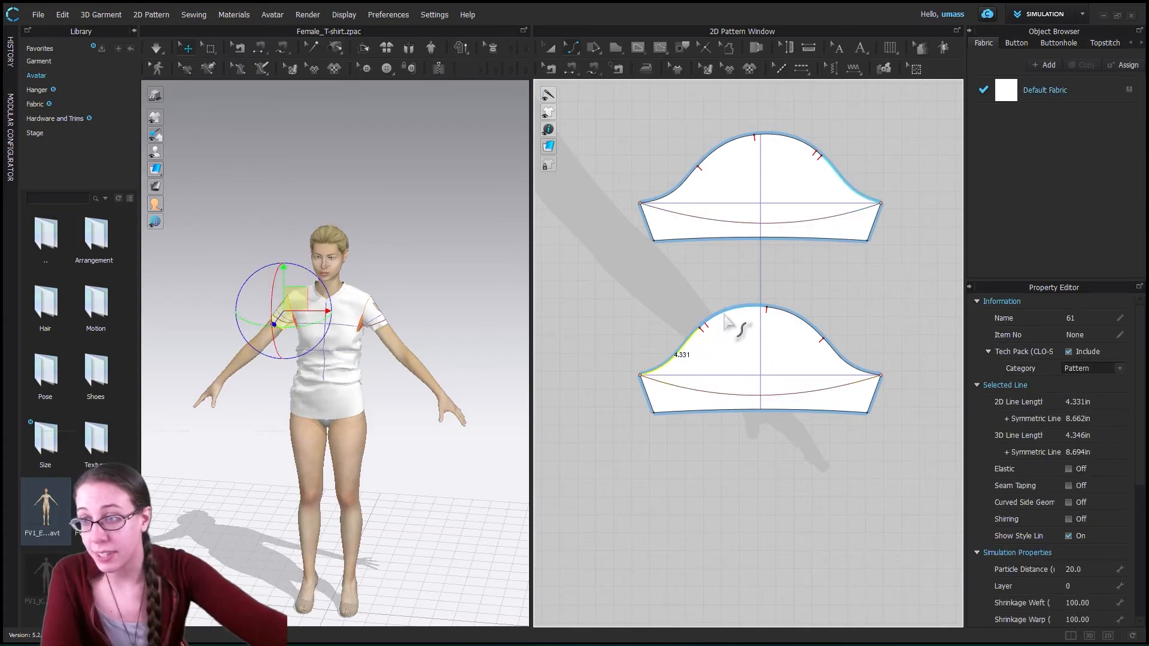
pyautogui.click(821, 337)
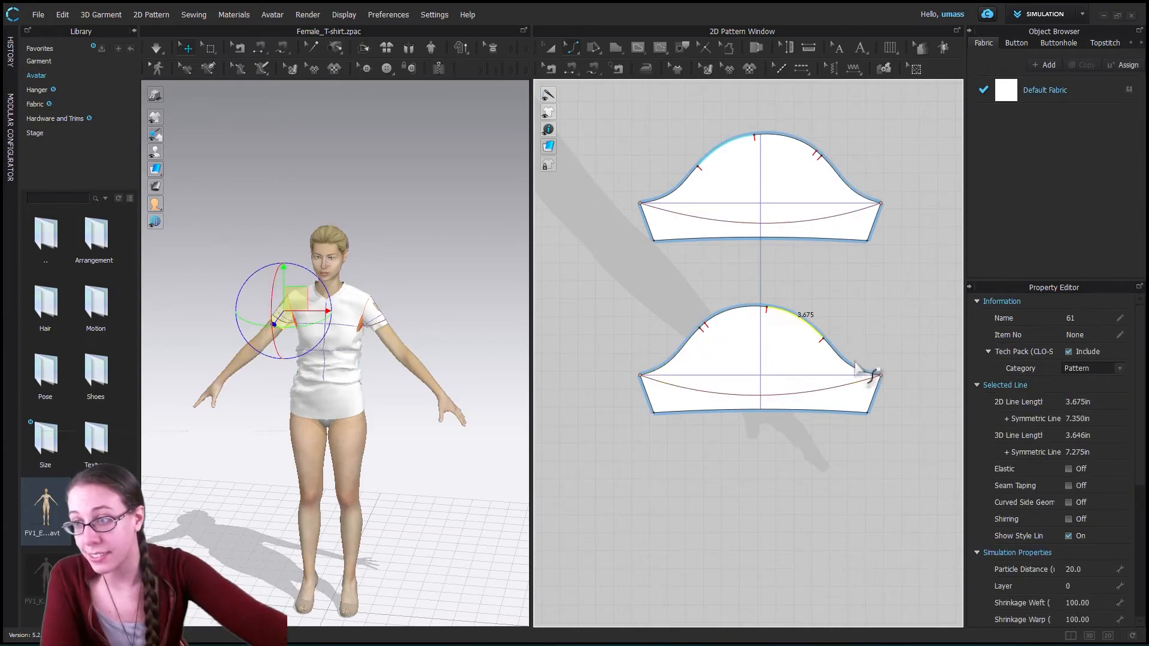
pyautogui.click(863, 374)
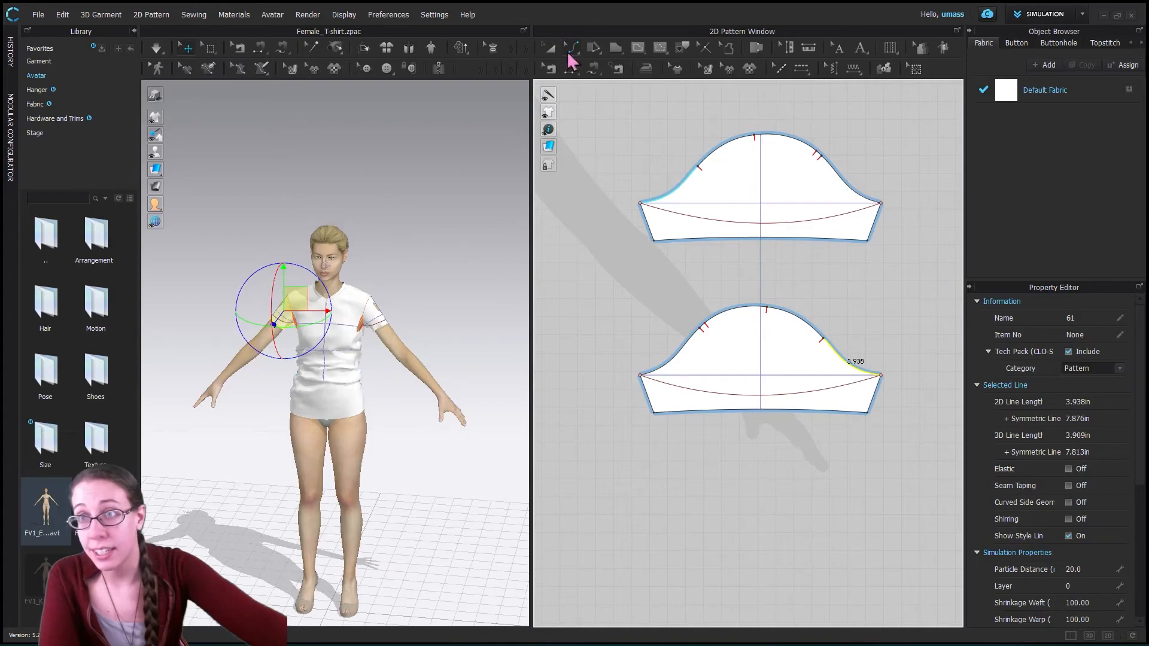
pyautogui.click(575, 52)
pyautogui.click(587, 65)
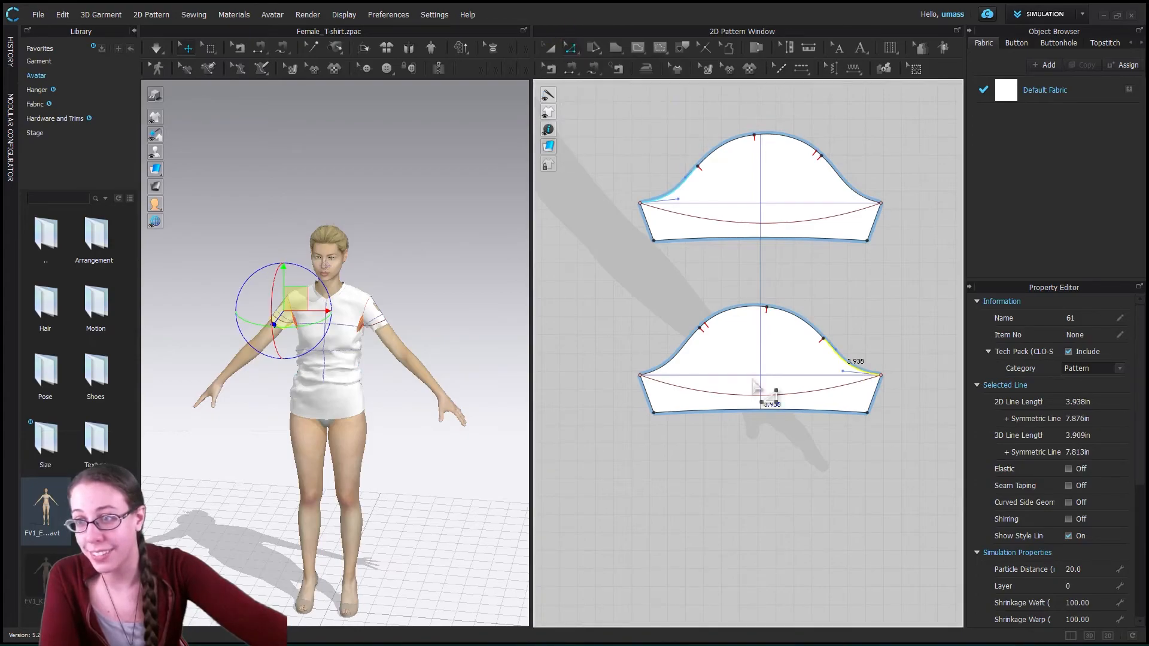
pyautogui.click(674, 361)
pyautogui.keyDown('shift'); pyautogui.click(740, 308); pyautogui.keyUp('shift')
pyautogui.keyDown('shift'); pyautogui.click(787, 313); pyautogui.keyUp('shift')
pyautogui.keyDown('shift'); pyautogui.click(862, 375); pyautogui.keyUp('shift')
pyautogui.keyDown('shift'); pyautogui.click(840, 386); pyautogui.keyUp('shift')
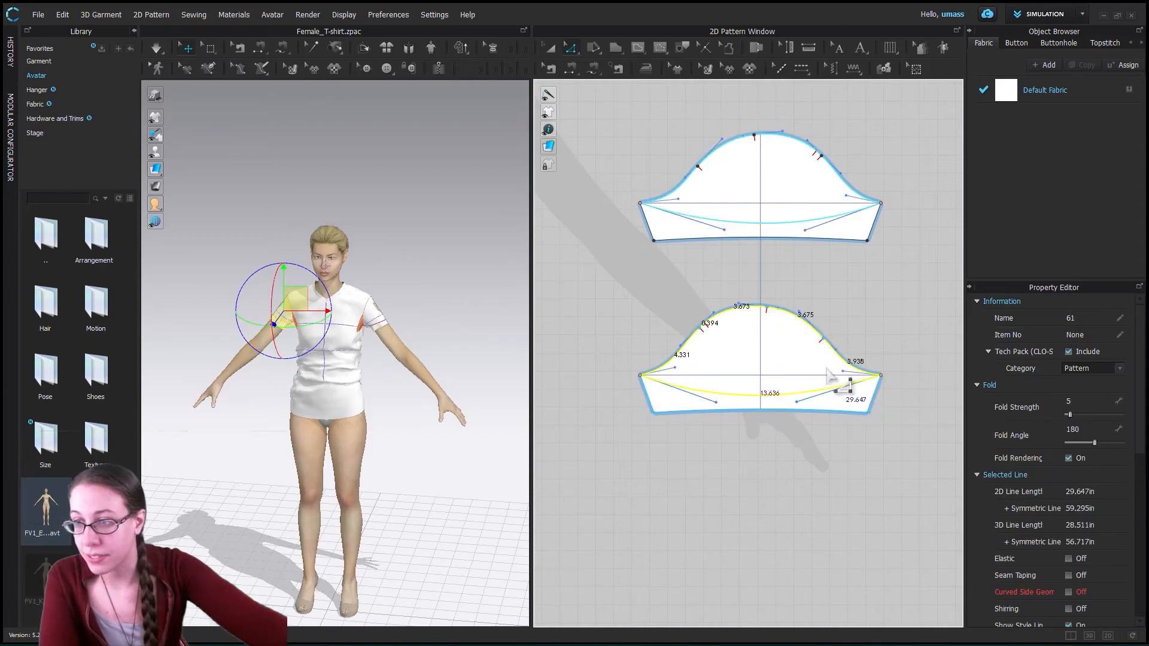
pyautogui.rightClick(835, 407)
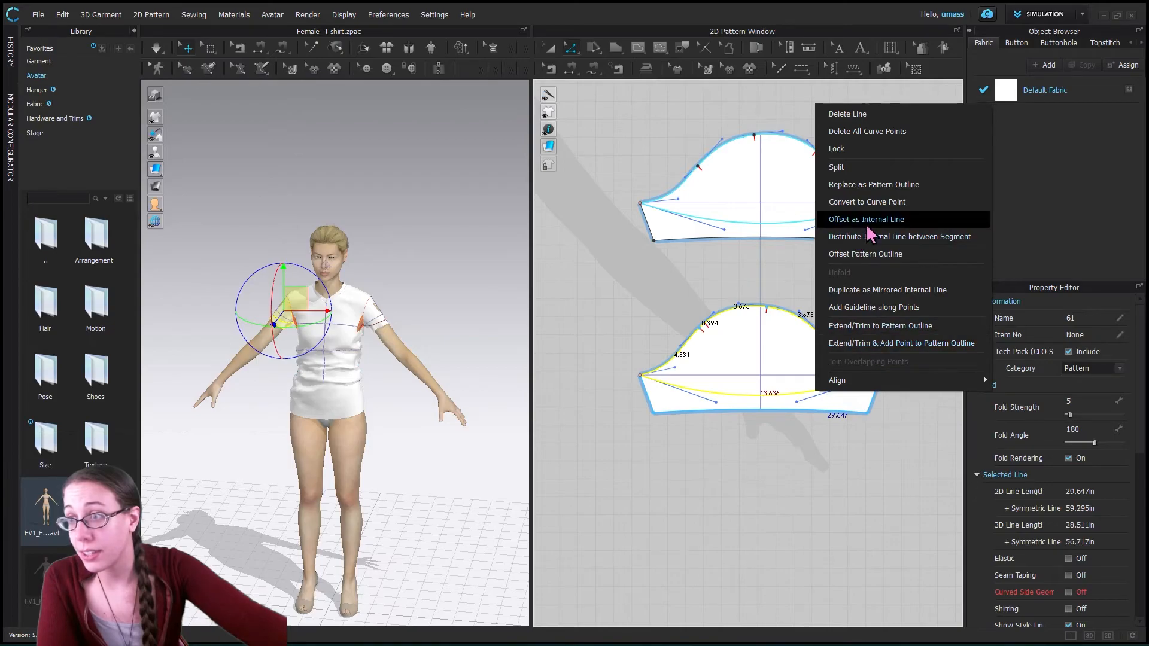
pyautogui.click(884, 183)
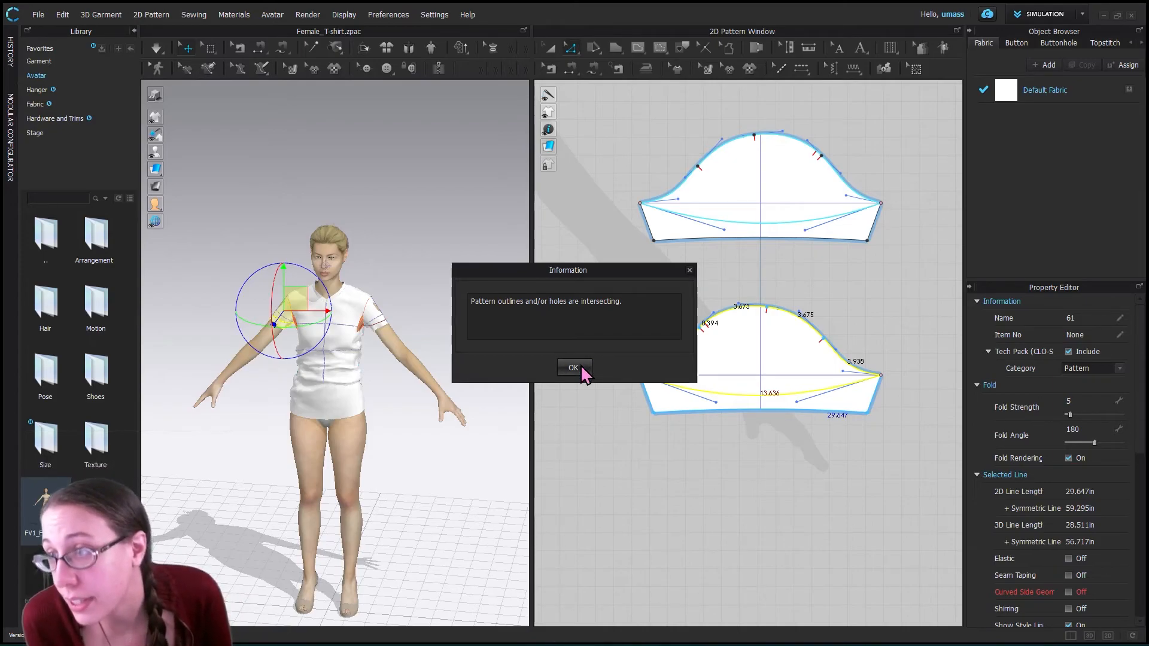
pyautogui.click(575, 367)
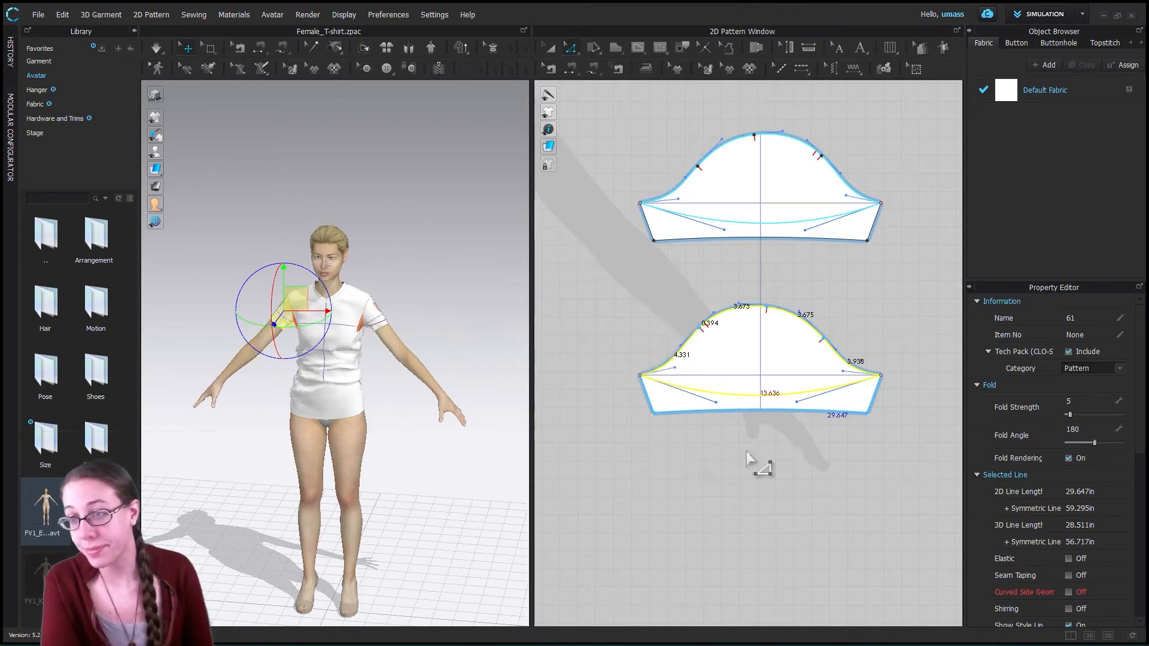
# - Draw an outward-bulging internal curve about 14.06 in long on the back piece, from the lower side seam point to the hem corner
pyautogui.click(716, 287)
pyautogui.scroll(-5, 655, 464)
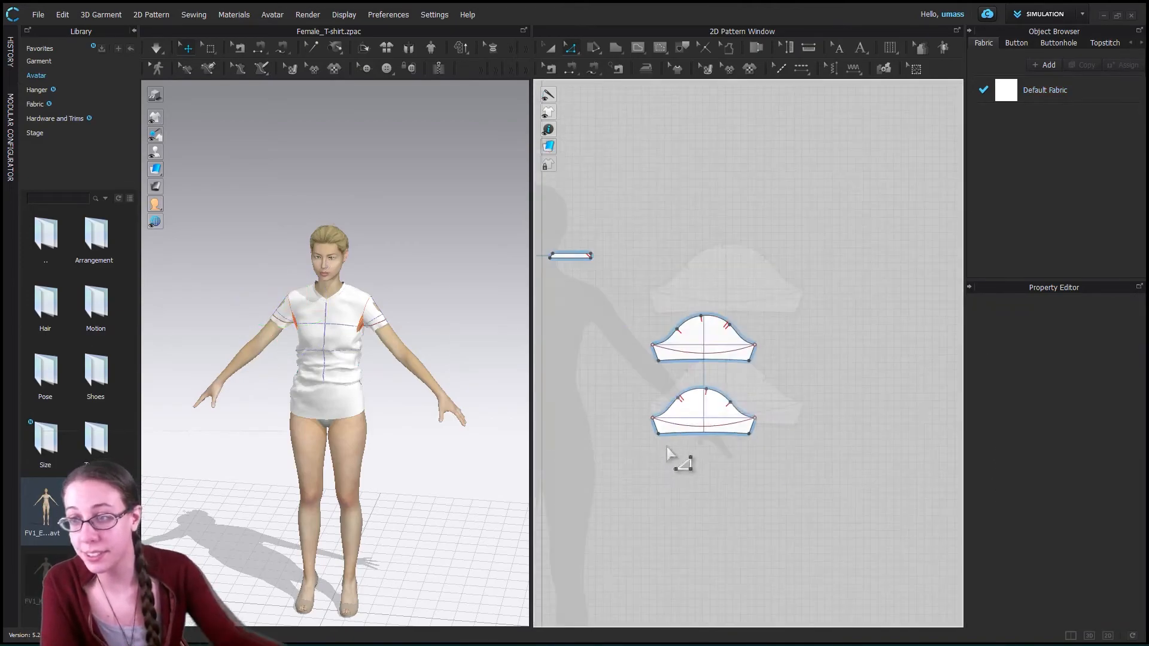
pyautogui.moveTo(816, 382); pyautogui.dragTo(927, 406, button='middle')
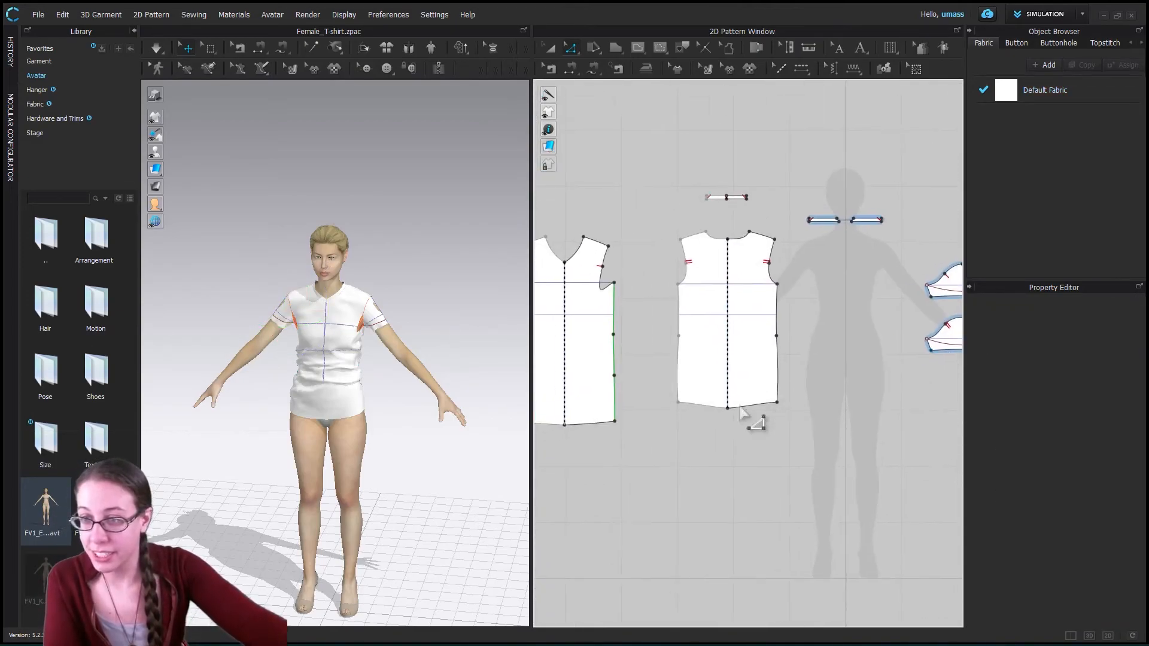
pyautogui.moveTo(654, 432); pyautogui.dragTo(589, 433, button='middle')
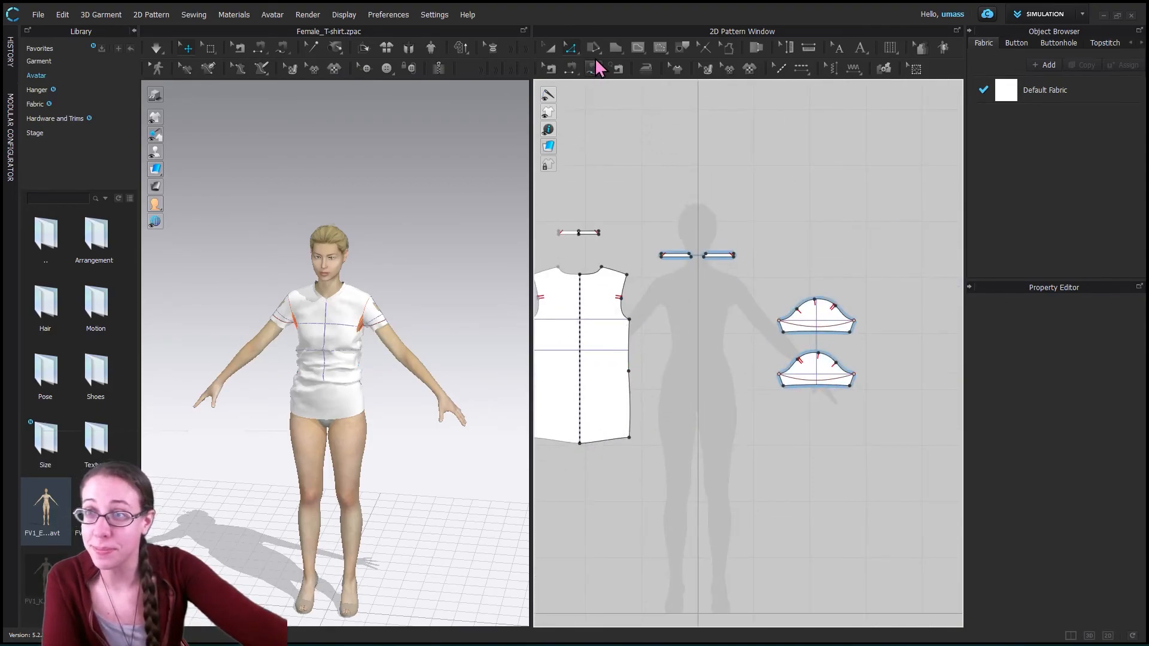
pyautogui.scroll(2, 666, 354)
pyautogui.moveTo(676, 358); pyautogui.dragTo(740, 361, button='middle')
pyautogui.scroll(2, 699, 378)
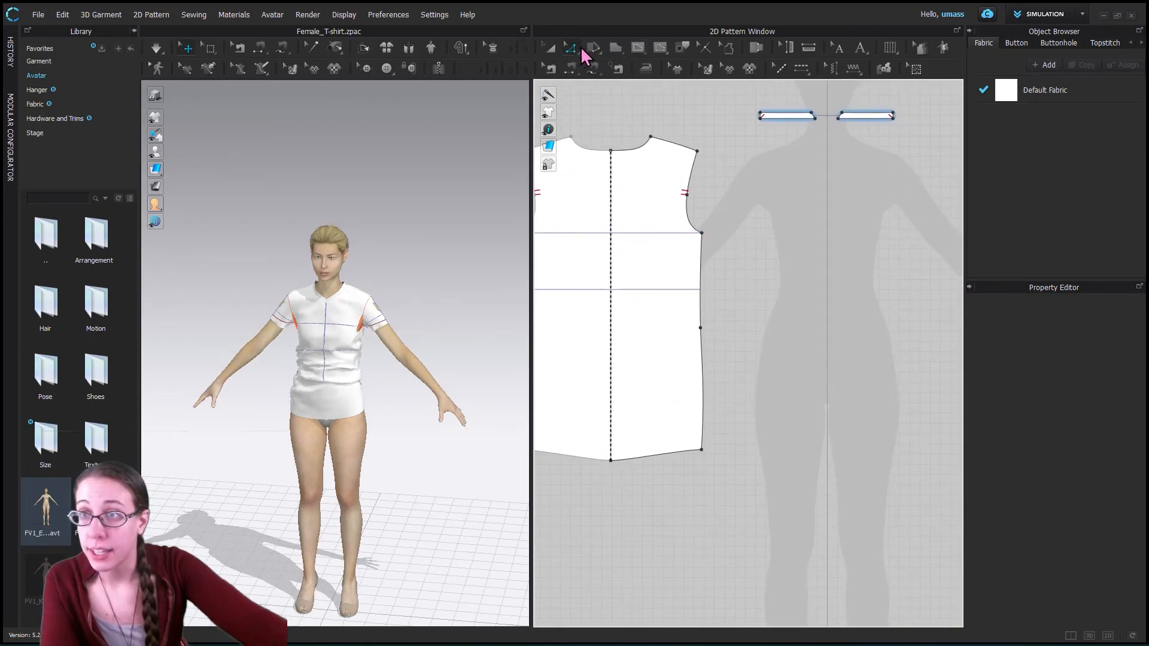
pyautogui.click(637, 46)
pyautogui.moveTo(701, 328); pyautogui.dragTo(747, 339)
pyautogui.moveTo(702, 450); pyautogui.dragTo(670, 459)
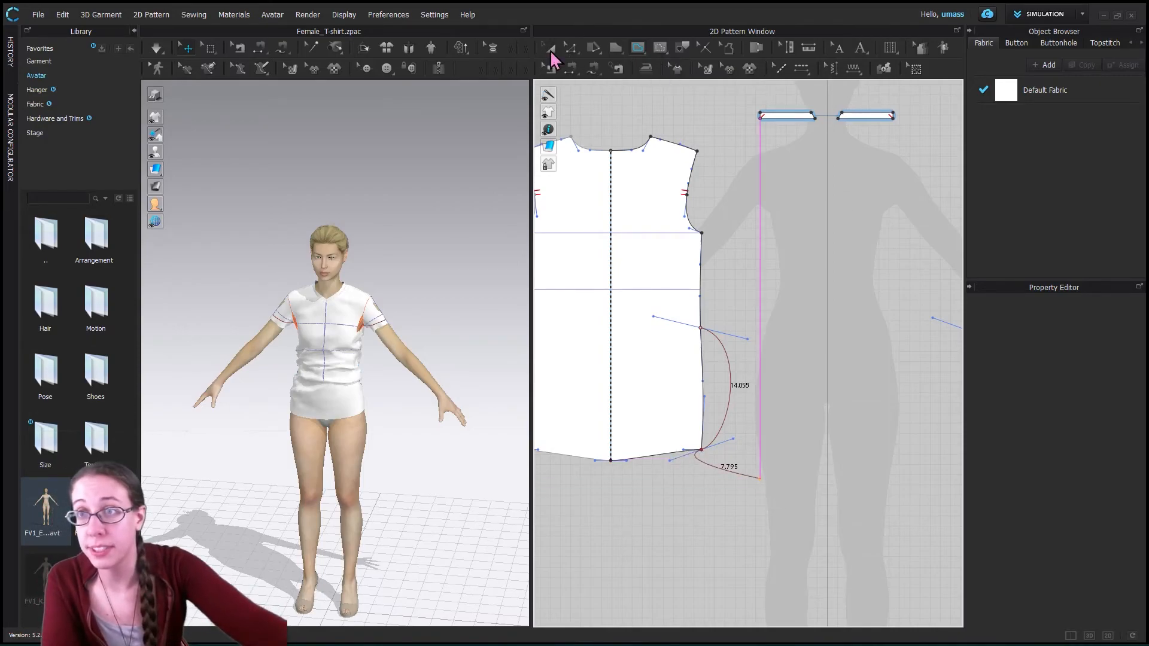
pyautogui.click(551, 49)
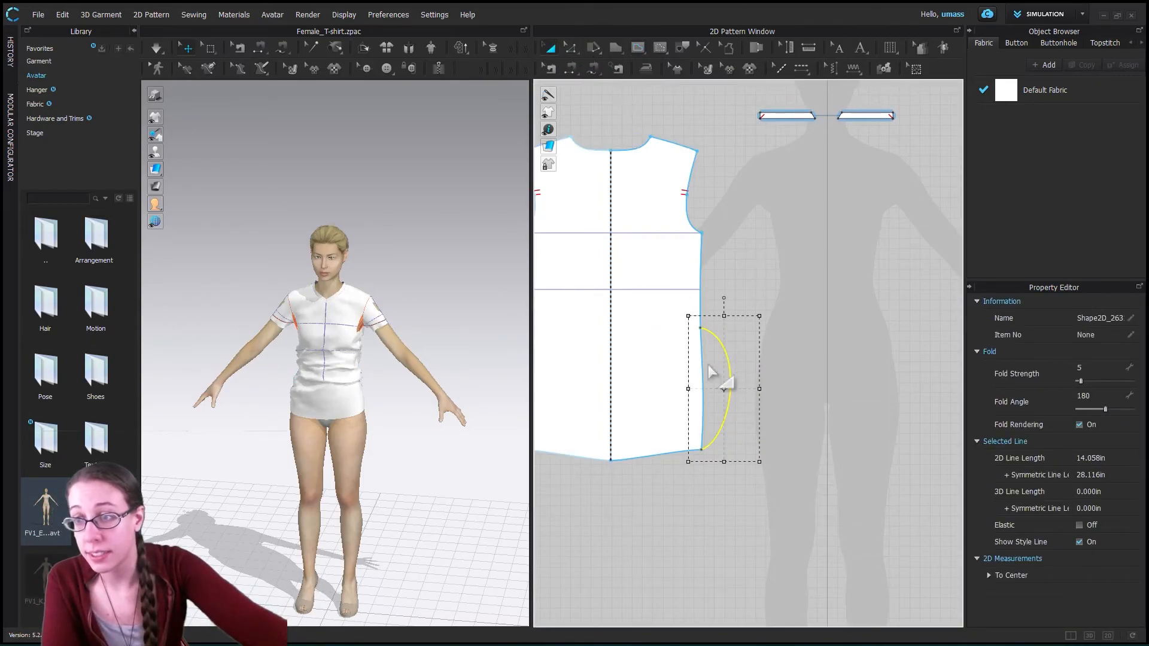
# - Replace the back piece's lower side seam segment with the bulging curve using Replace as Pattern Outline
pyautogui.click(570, 49)
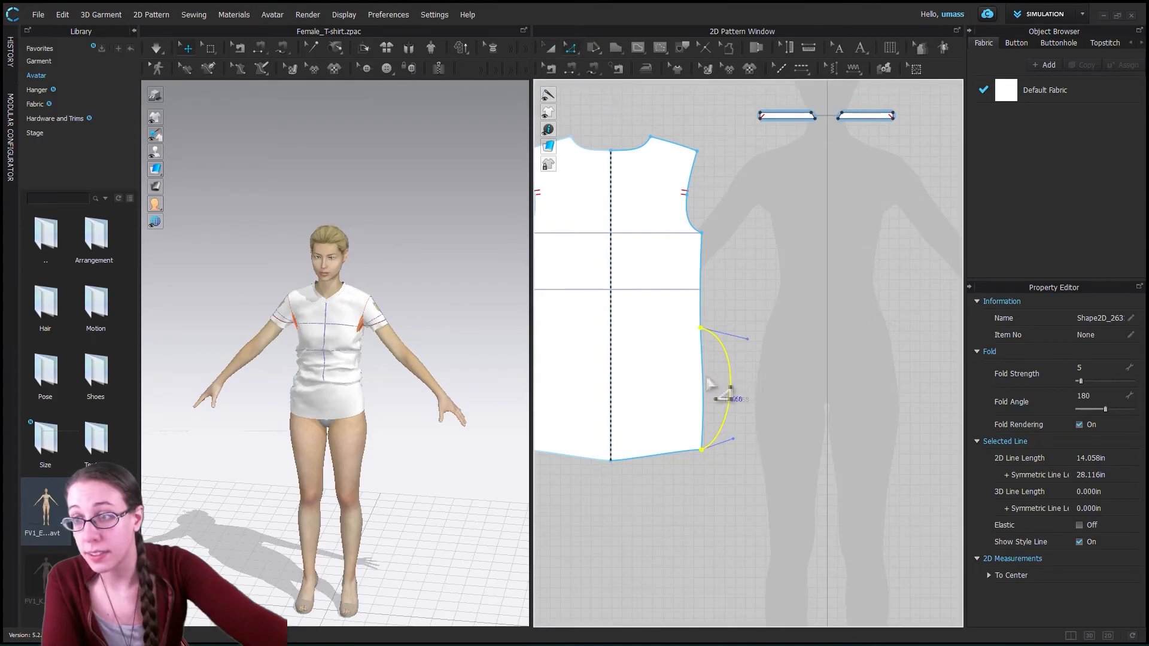
pyautogui.click(703, 384)
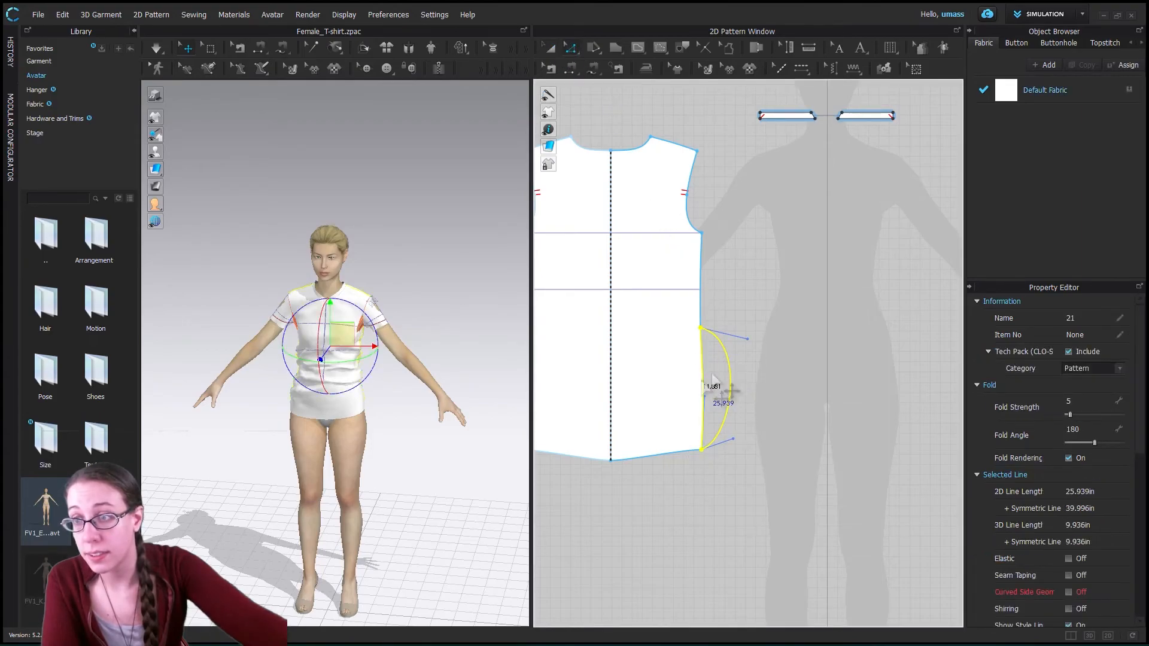
pyautogui.rightClick(728, 411)
pyautogui.click(768, 202)
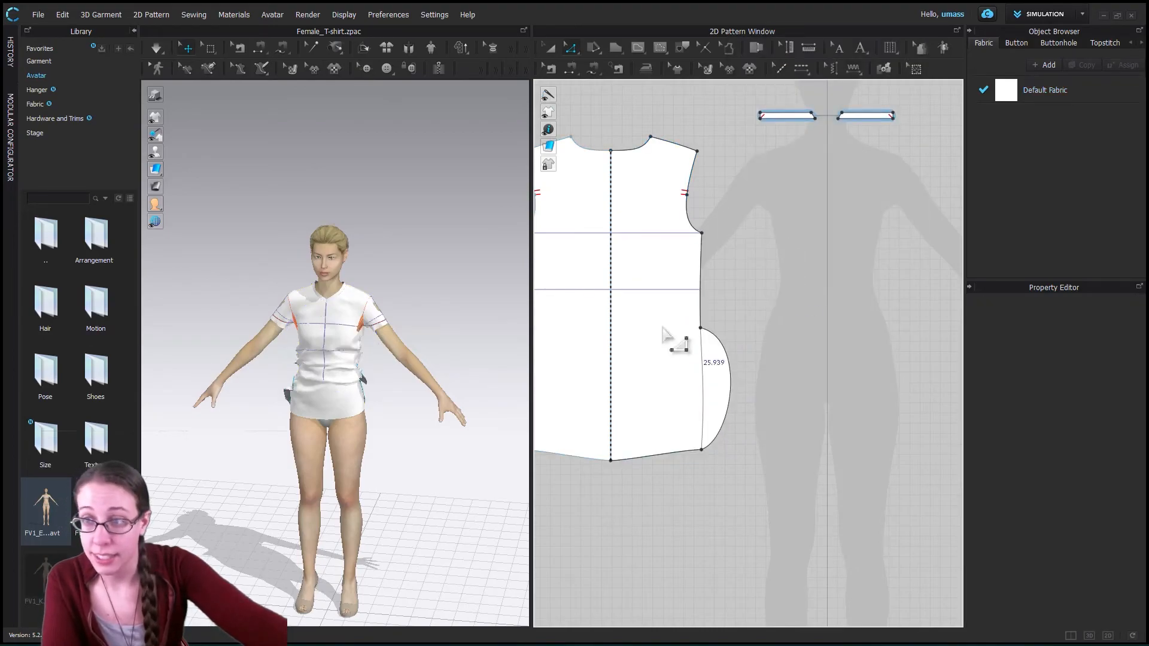
pyautogui.scroll(5, 793, 377)
pyautogui.scroll(-5, 796, 377)
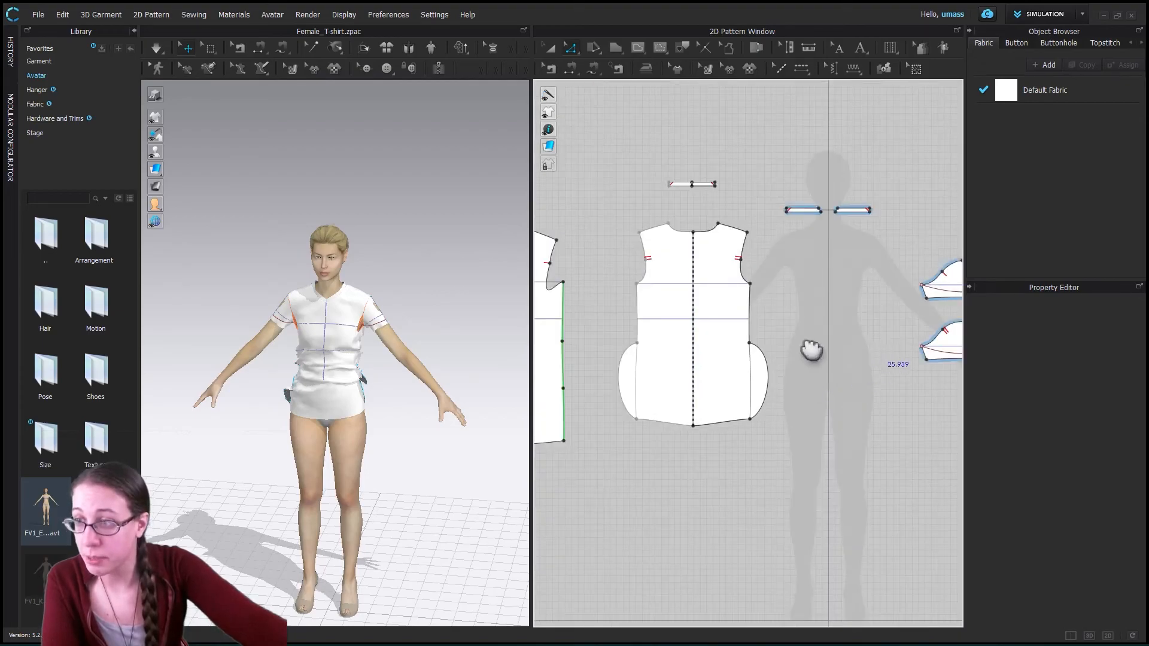
pyautogui.scroll(3, 807, 351)
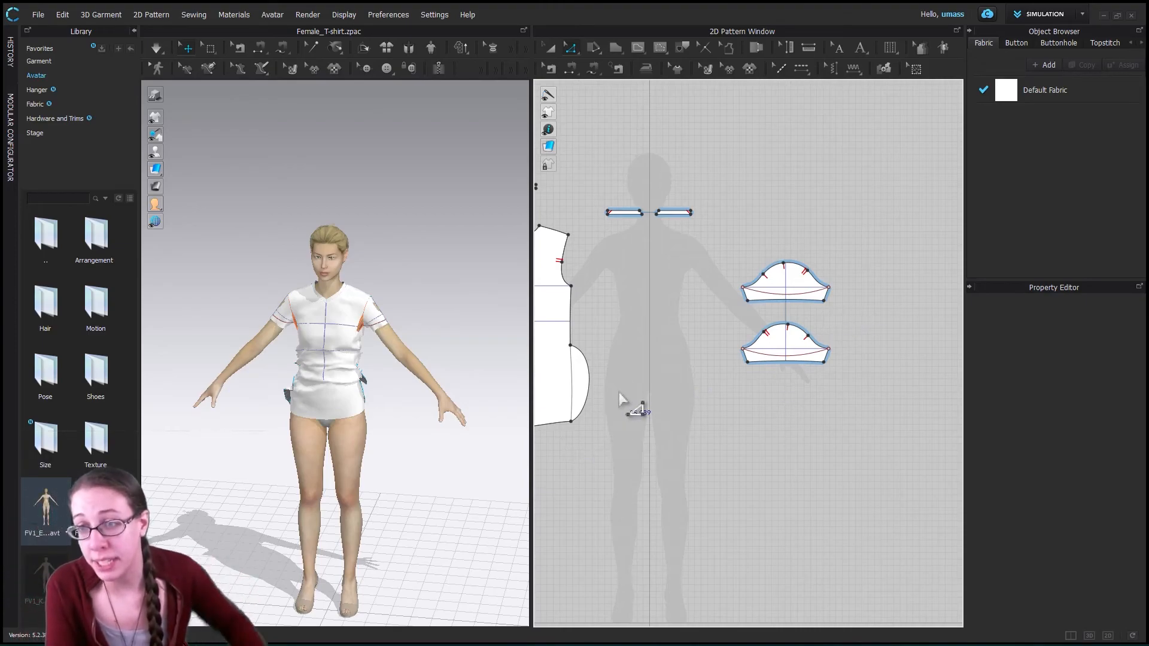
# - Draw an inward-bowing internal curve about 21.77 in long inside the back piece, from the underarm corner to the hem corner, and select it
pyautogui.moveTo(672, 405); pyautogui.dragTo(778, 417, button='right')
pyautogui.click(638, 47)
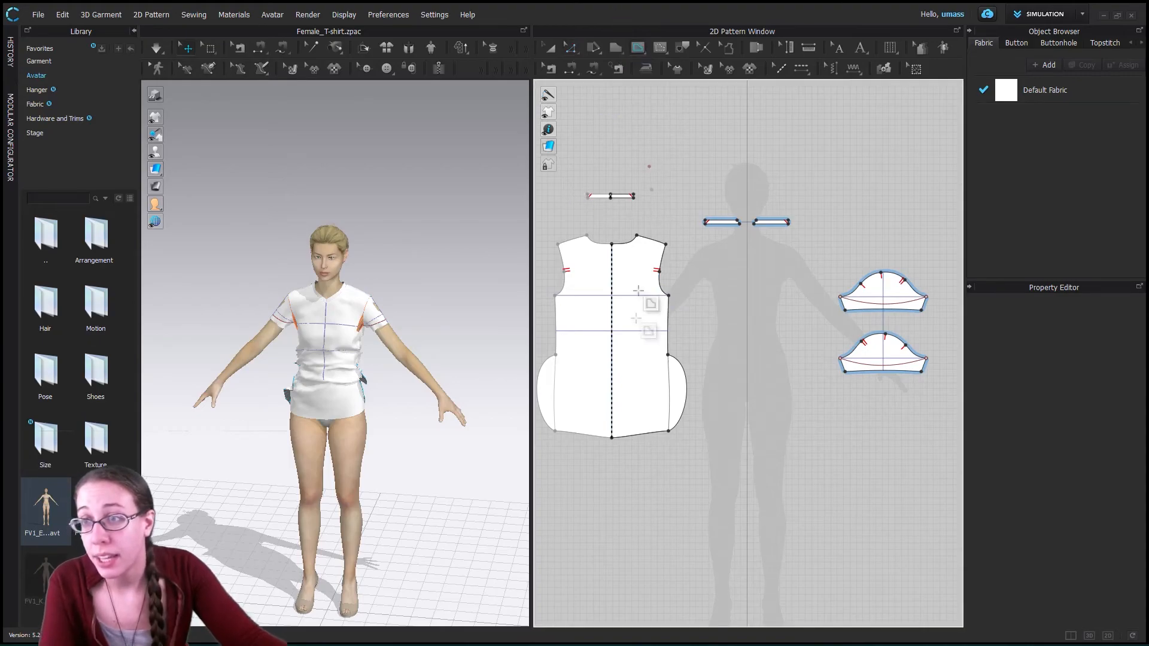
pyautogui.moveTo(651, 309); pyautogui.dragTo(640, 318)
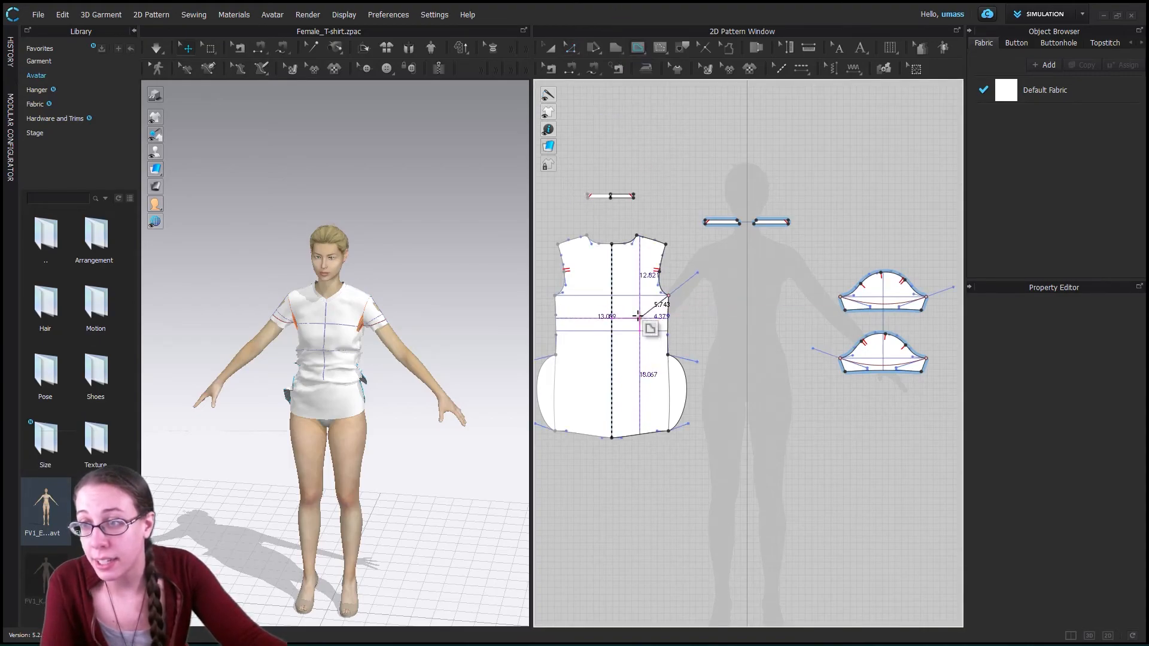
pyautogui.click(668, 431)
pyautogui.doubleClick(698, 491)
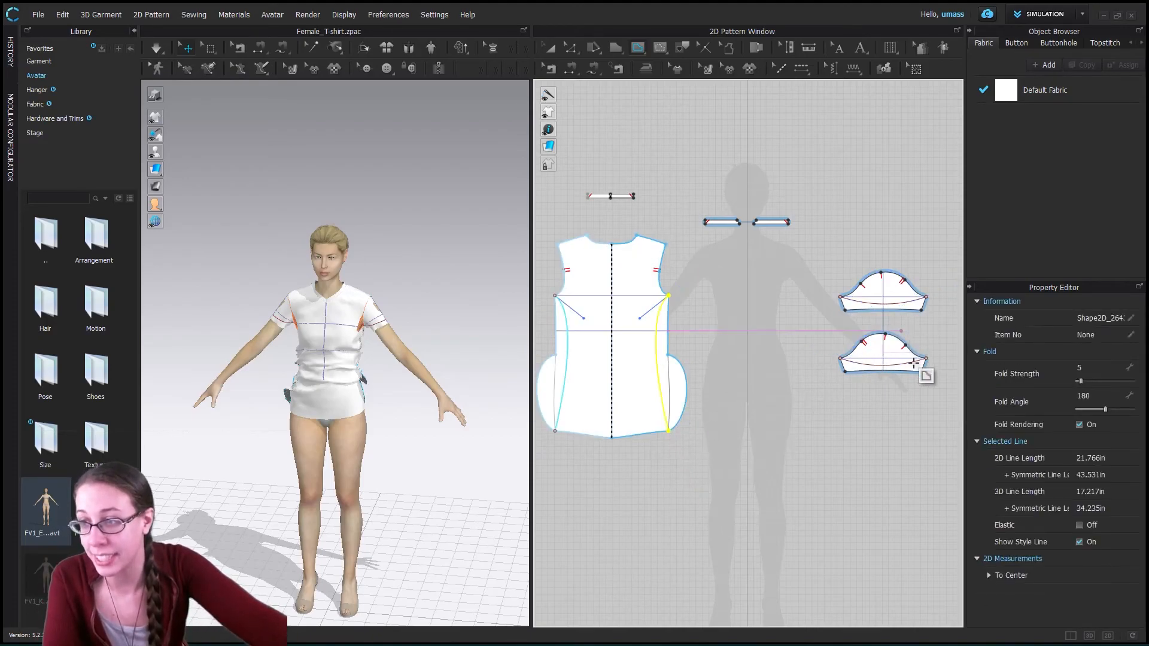
pyautogui.click(551, 51)
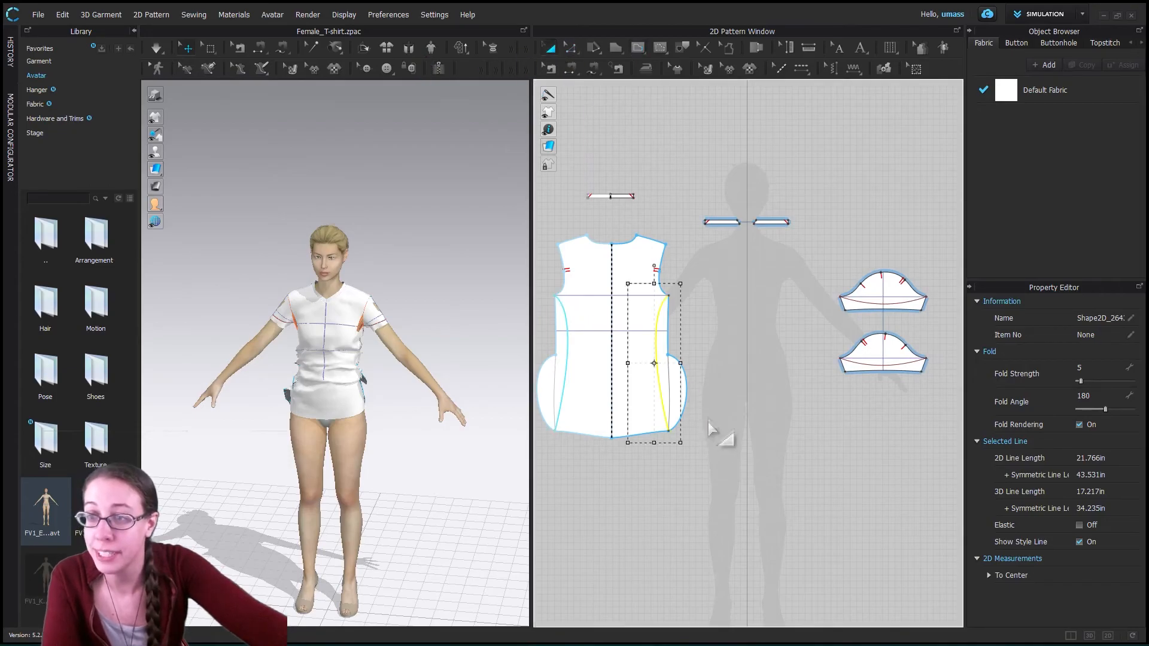
pyautogui.click(656, 353)
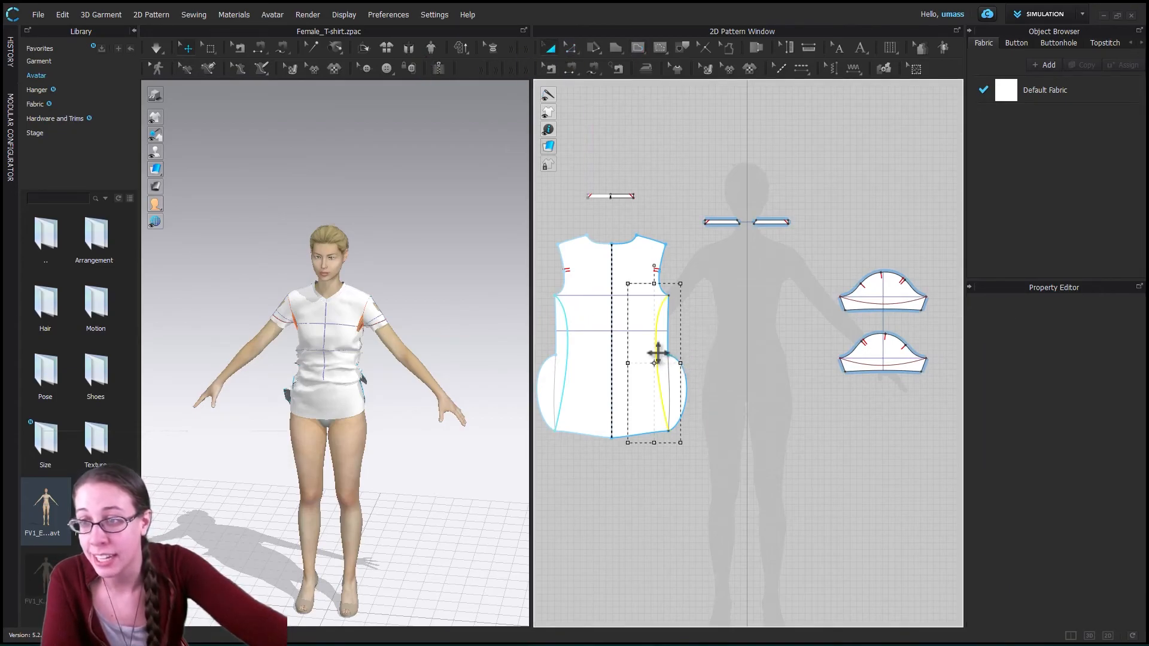
# - Replace the back piece's side seam segments, including the bulging lower one, with the inward-bowing internal curve using Replace as Pattern Outline
pyautogui.click(664, 333)
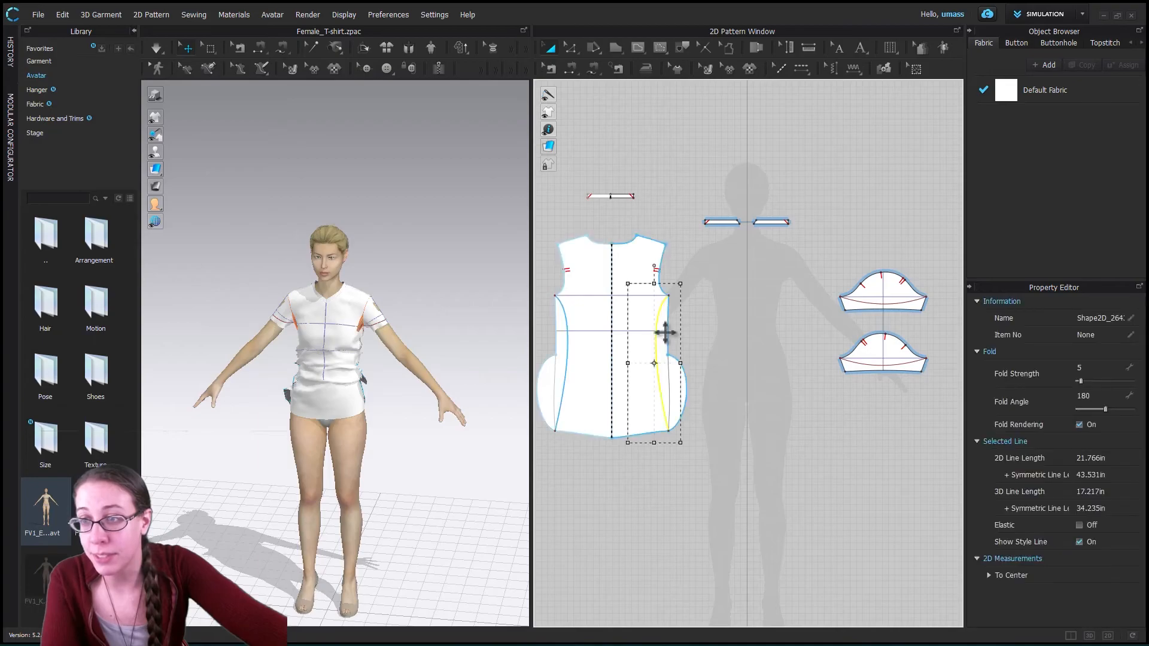
pyautogui.click(572, 48)
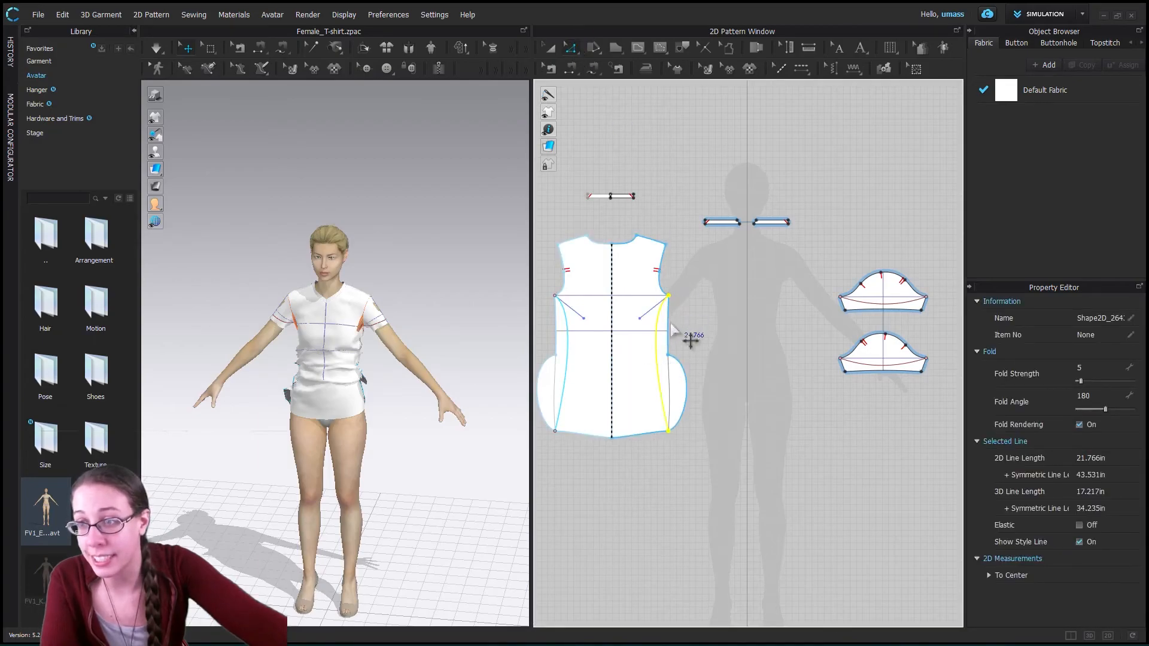
pyautogui.click(676, 368)
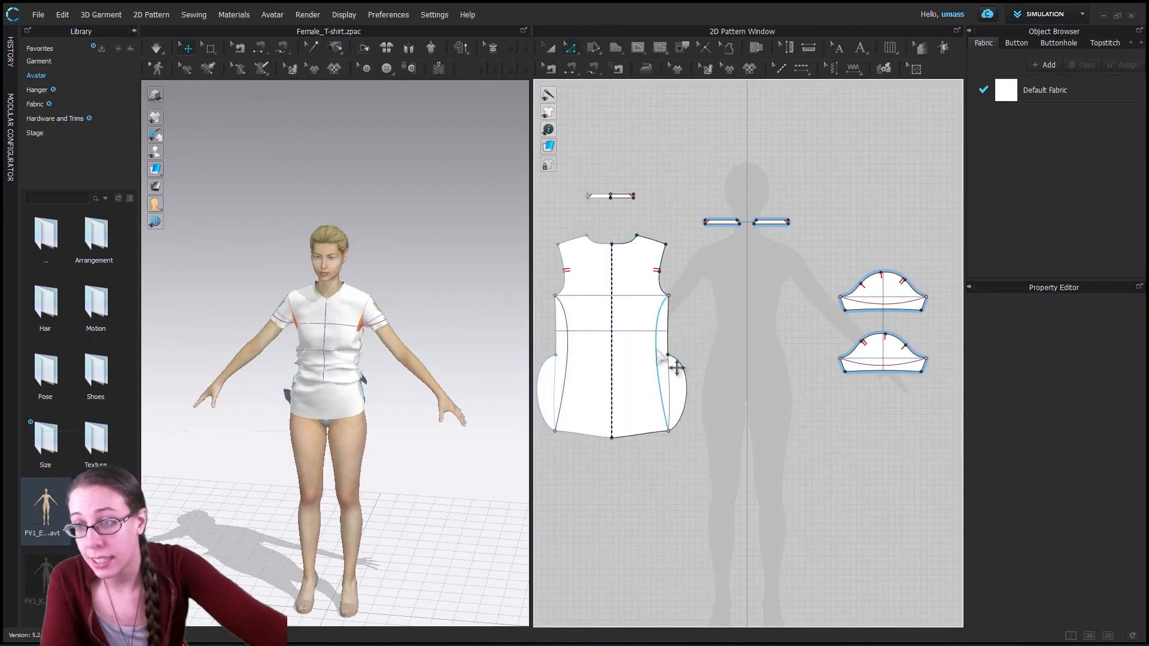
pyautogui.click(665, 339)
pyautogui.click(682, 337)
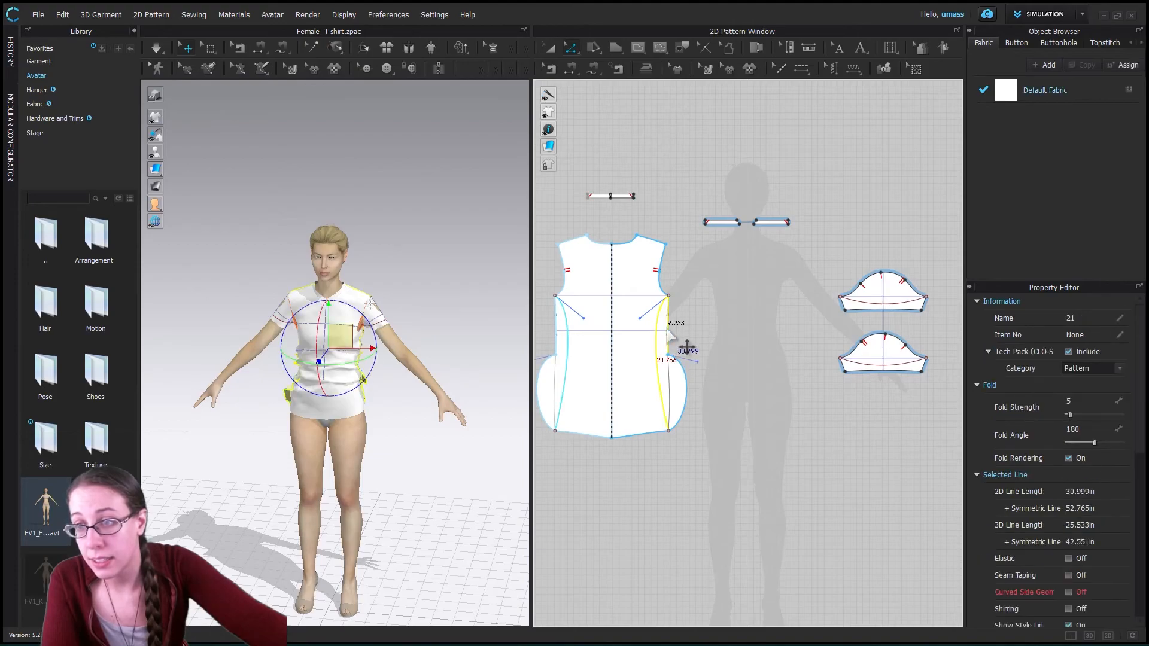
pyautogui.keyDown('shift'); pyautogui.click(686, 384); pyautogui.keyUp('shift')
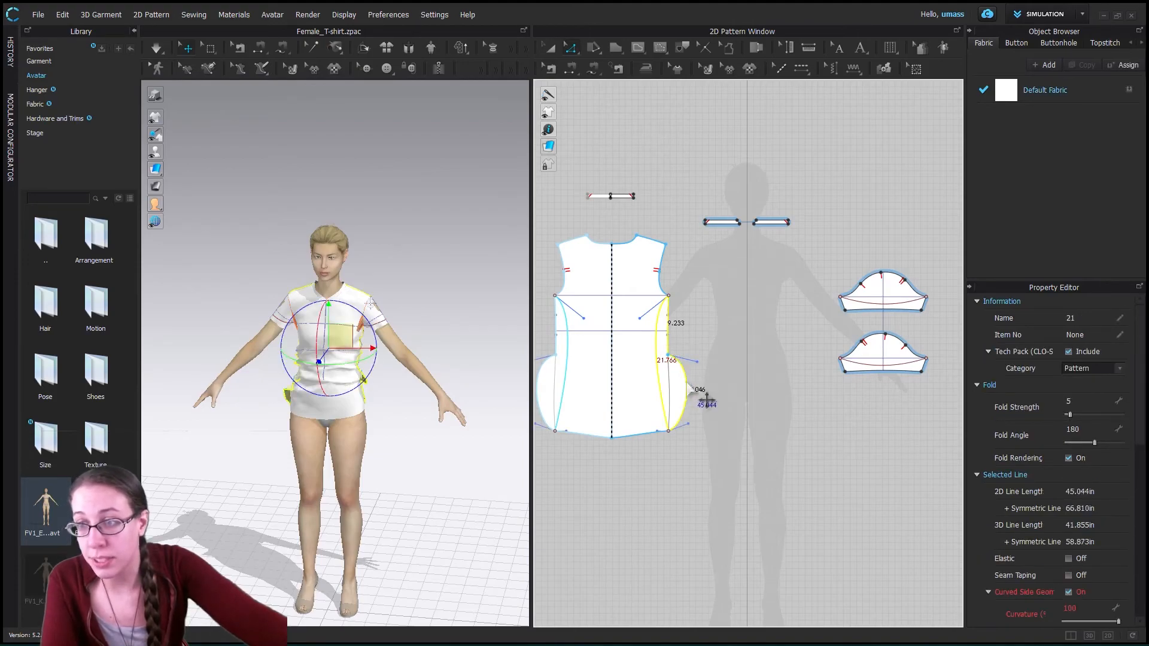
pyautogui.rightClick(676, 378)
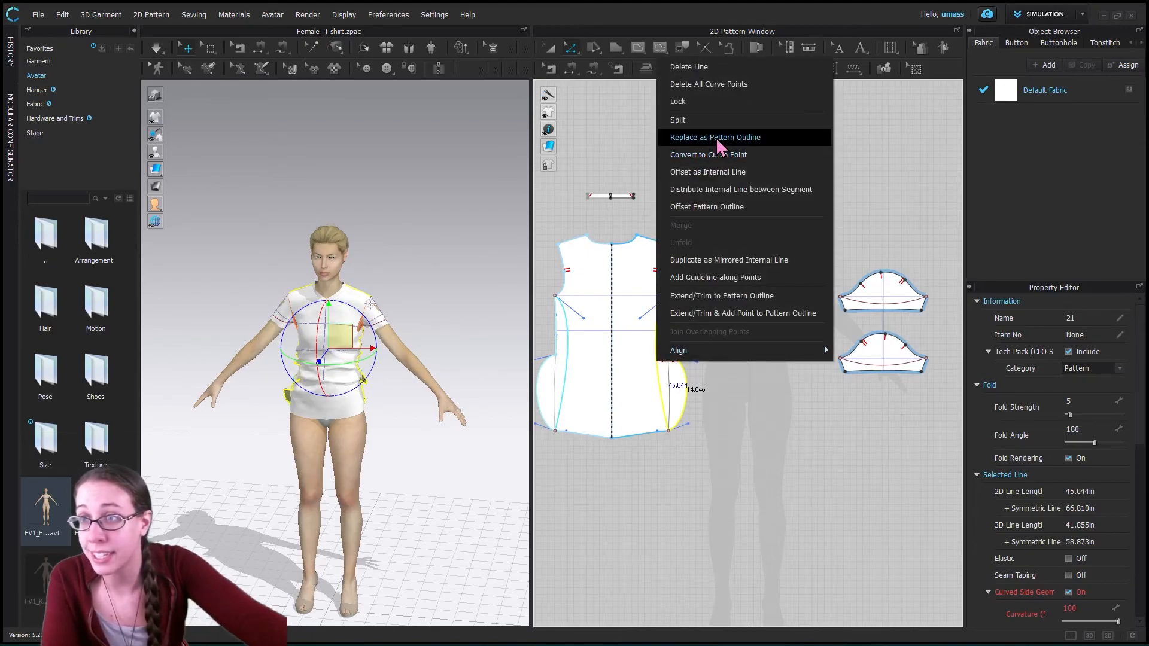
pyautogui.click(712, 137)
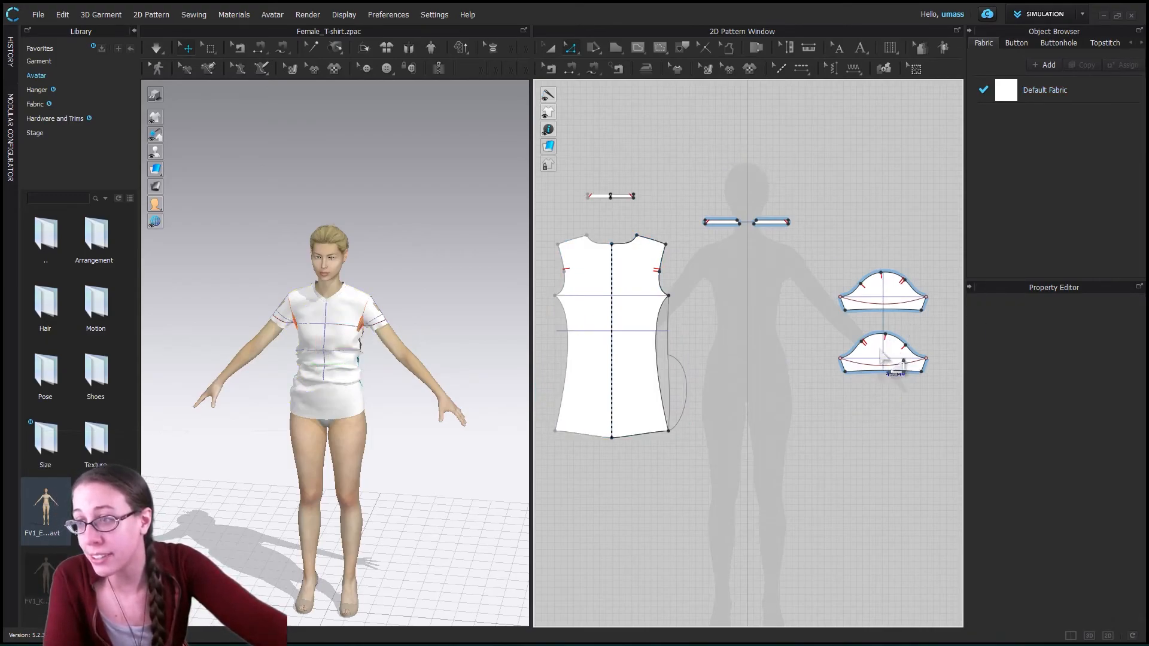
pyautogui.scroll(5, 913, 362)
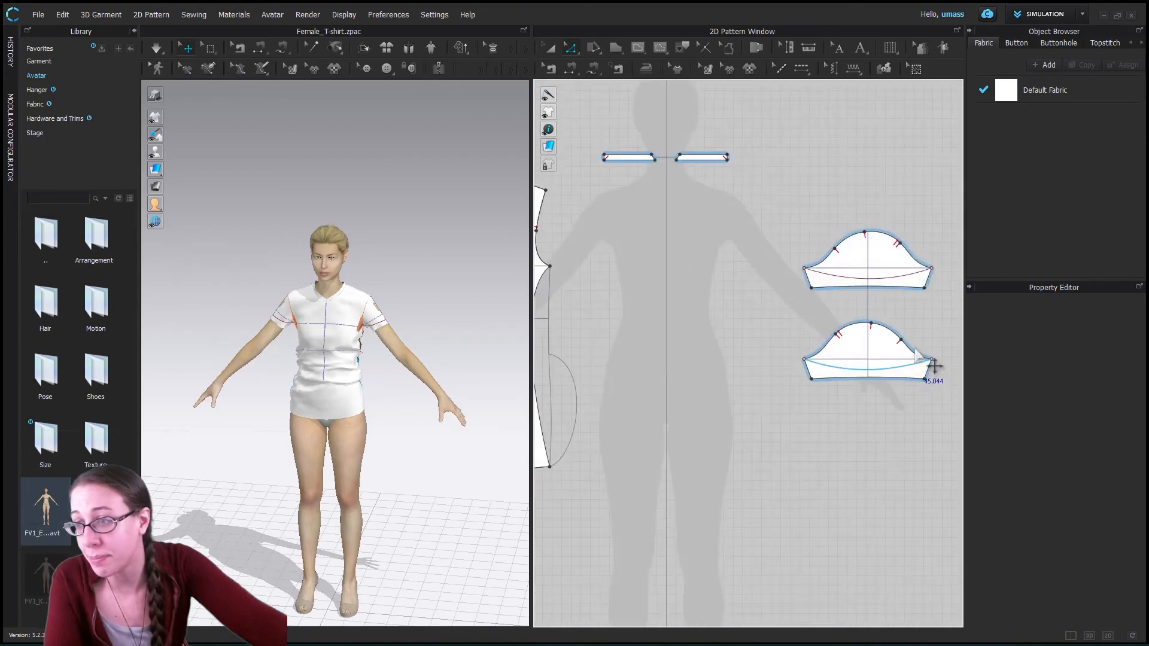
pyautogui.moveTo(921, 353); pyautogui.dragTo(879, 367, button='middle')
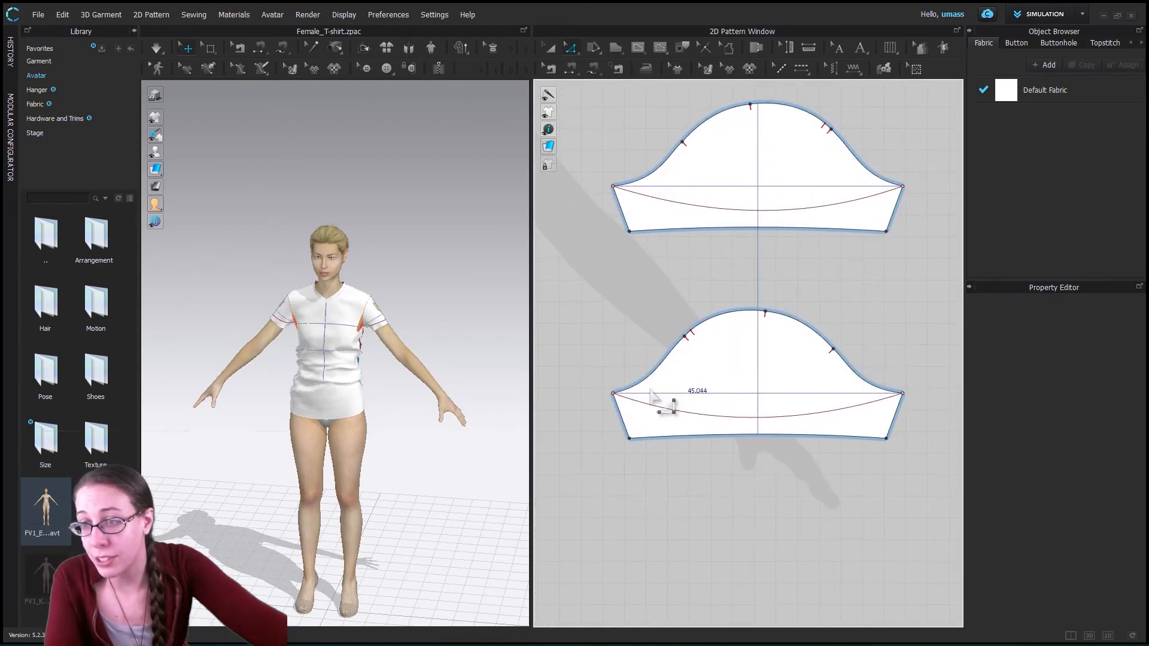
pyautogui.moveTo(829, 327); pyautogui.dragTo(816, 445, button='middle')
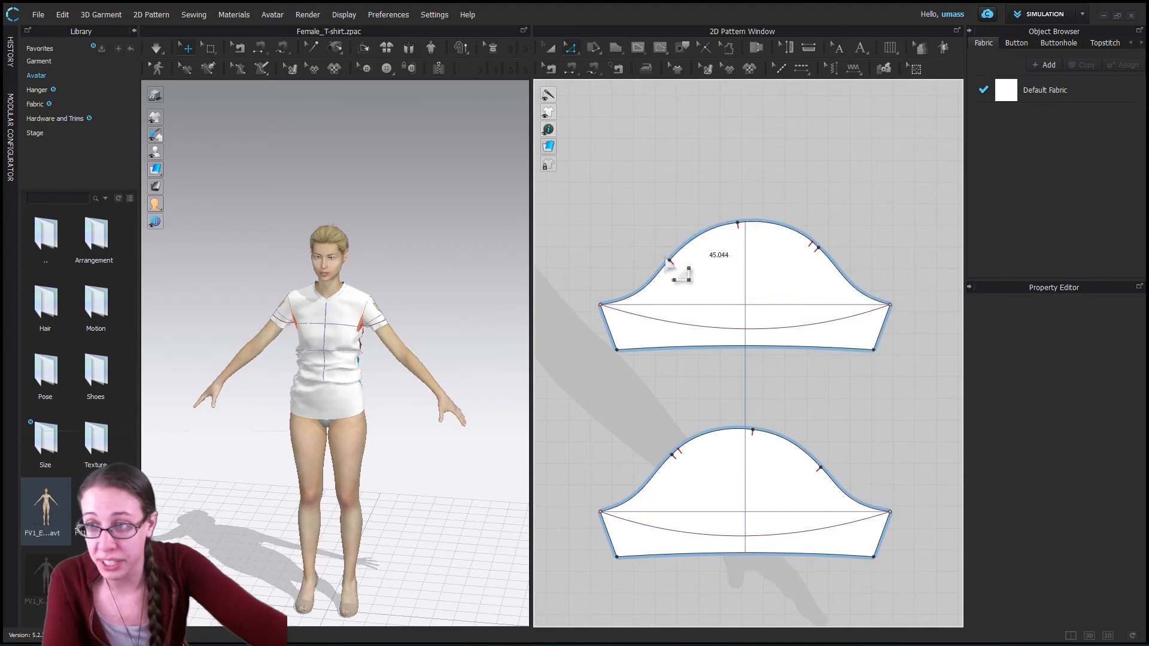
pyautogui.click(638, 49)
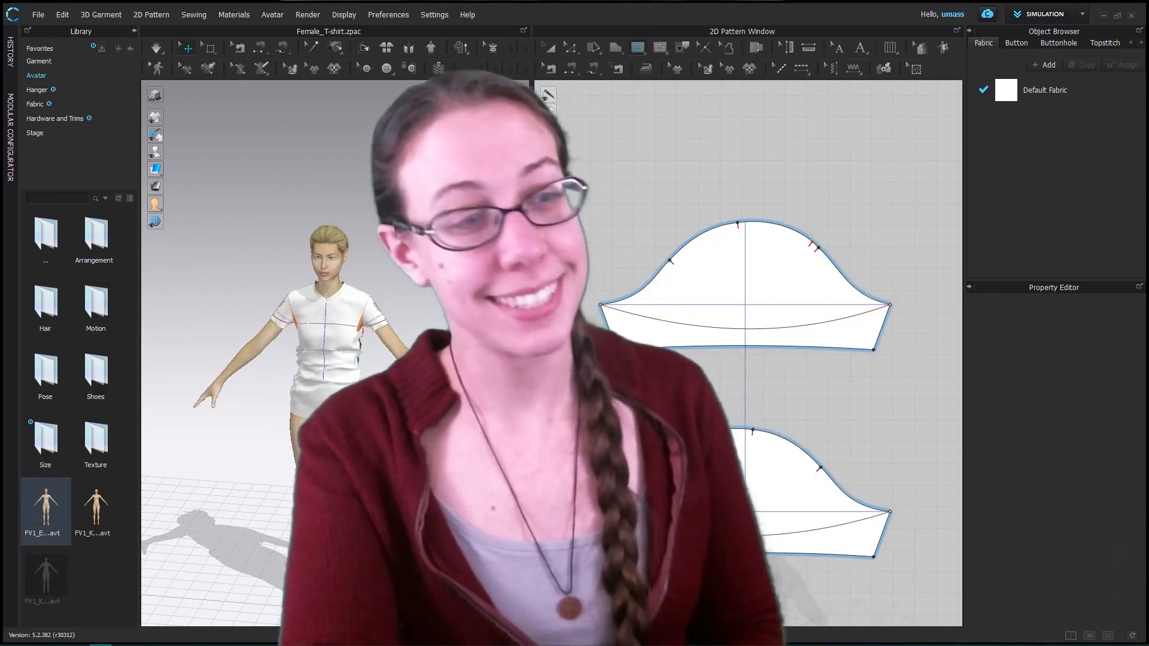
pyautogui.moveTo(24, 505); pyautogui.dragTo(320, 194)
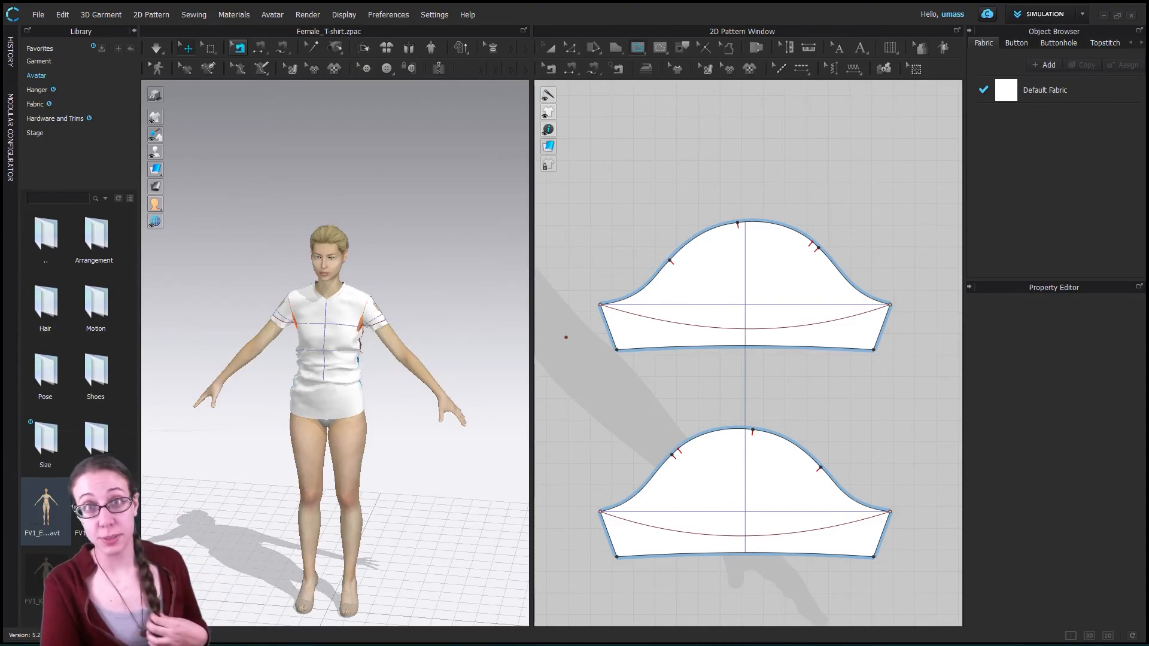
# - Save the project as Example T.zprj in the UMass Dartmouth folder, overwriting the existing file
pyautogui.click(38, 14)
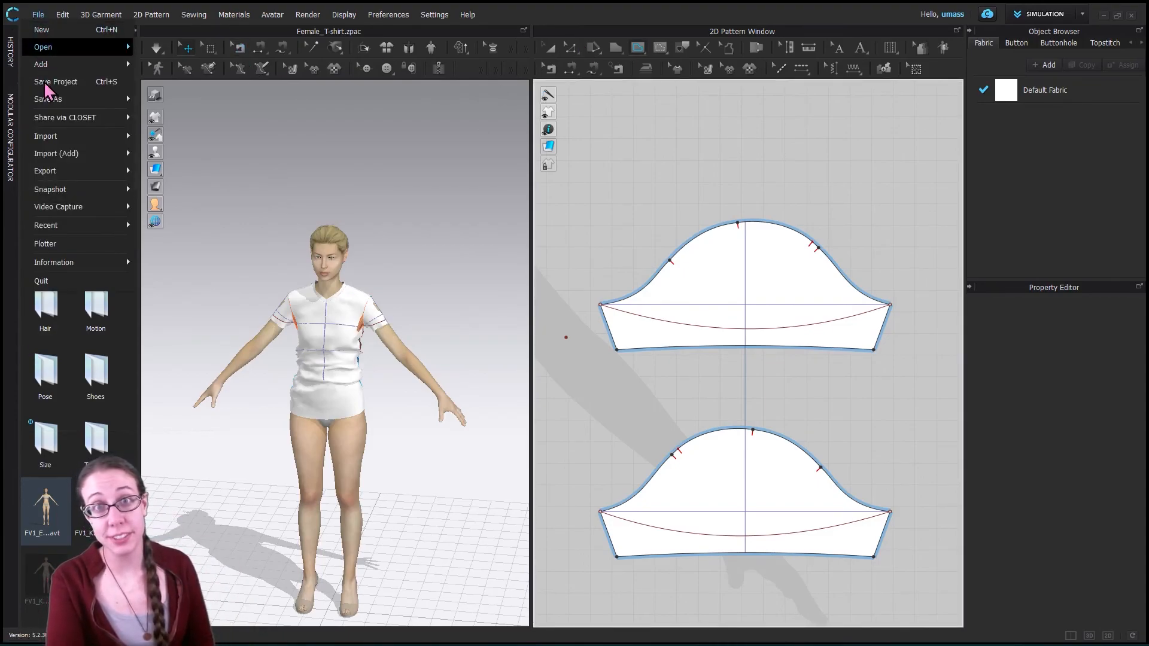
pyautogui.moveTo(103, 103)
pyautogui.click(187, 102)
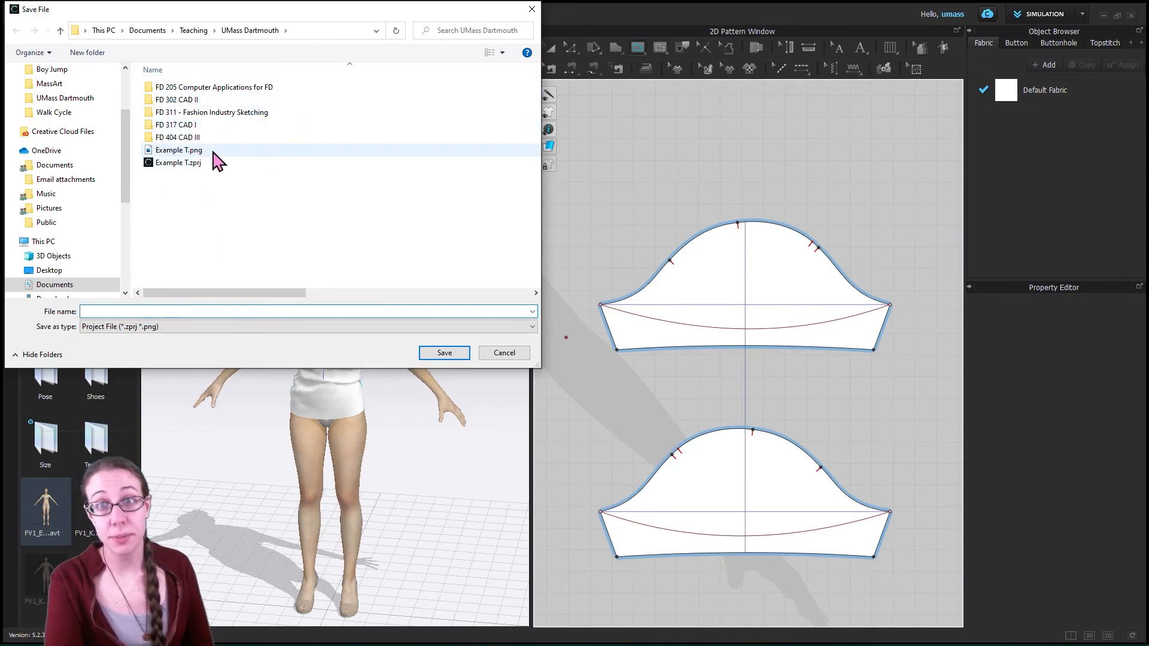
pyautogui.click(174, 164)
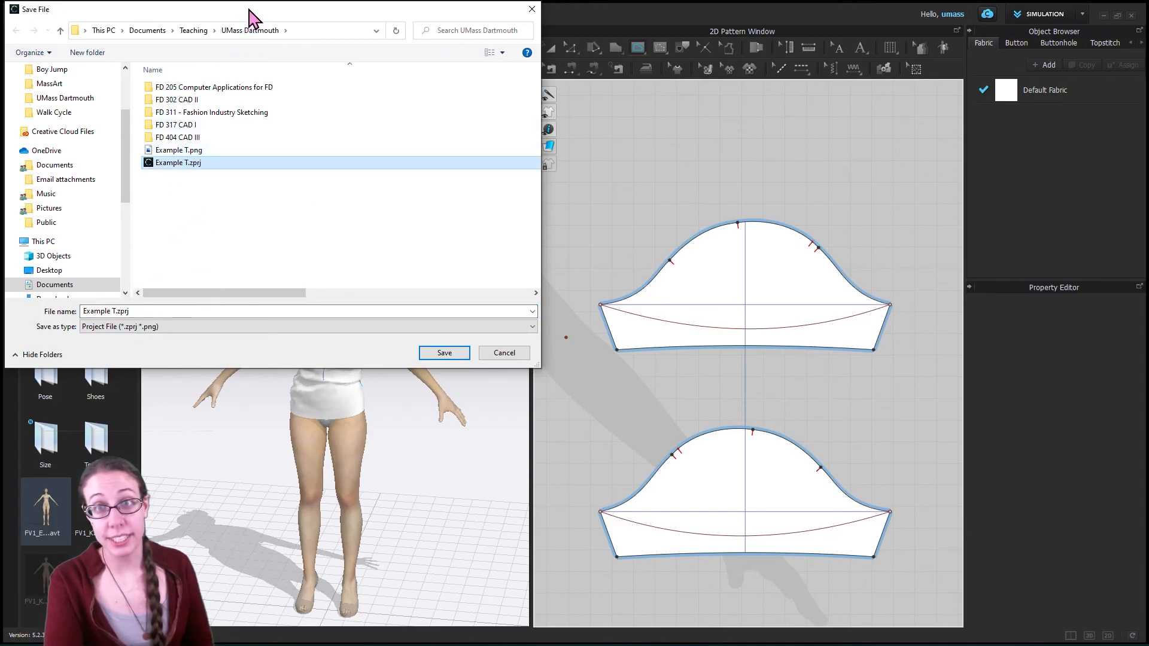
pyautogui.moveTo(248, 7); pyautogui.dragTo(317, 15)
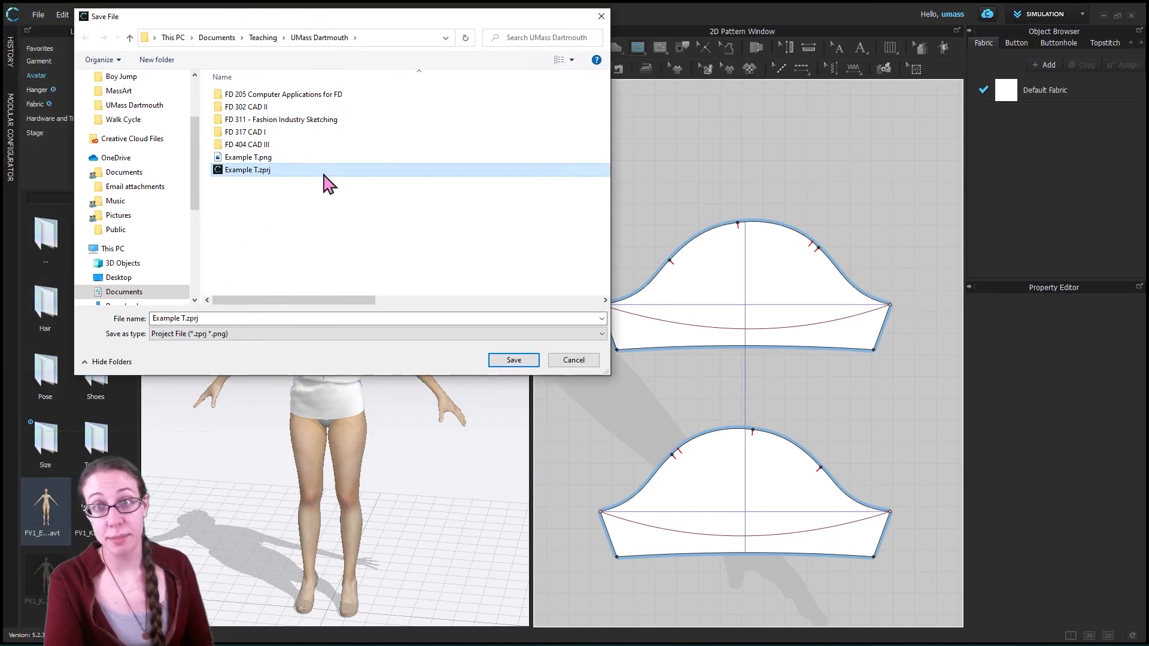
pyautogui.click(514, 360)
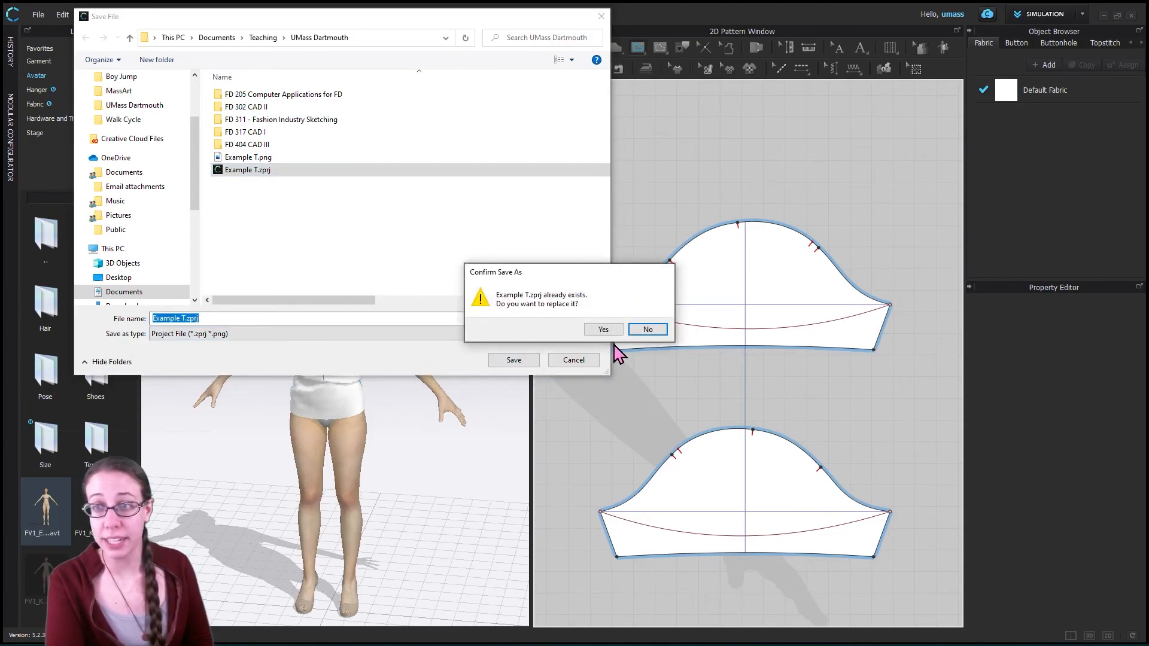
pyautogui.click(611, 331)
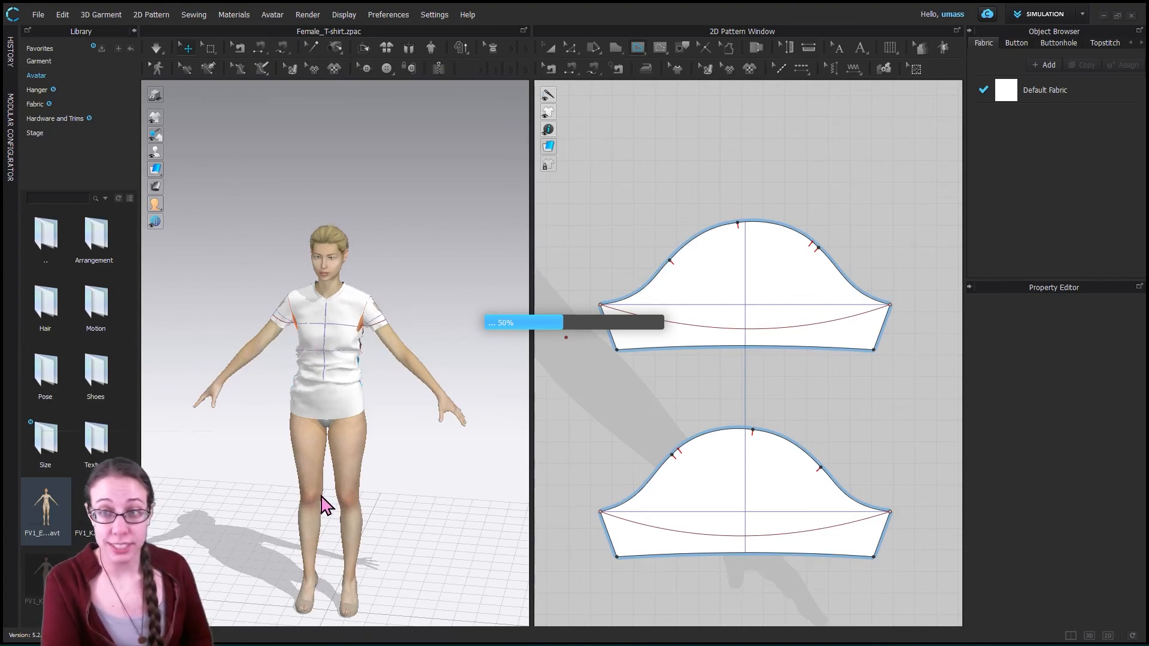
# - Show the Garment library and run the simulation briefly to settle the shirt on the avatar
pyautogui.click(42, 62)
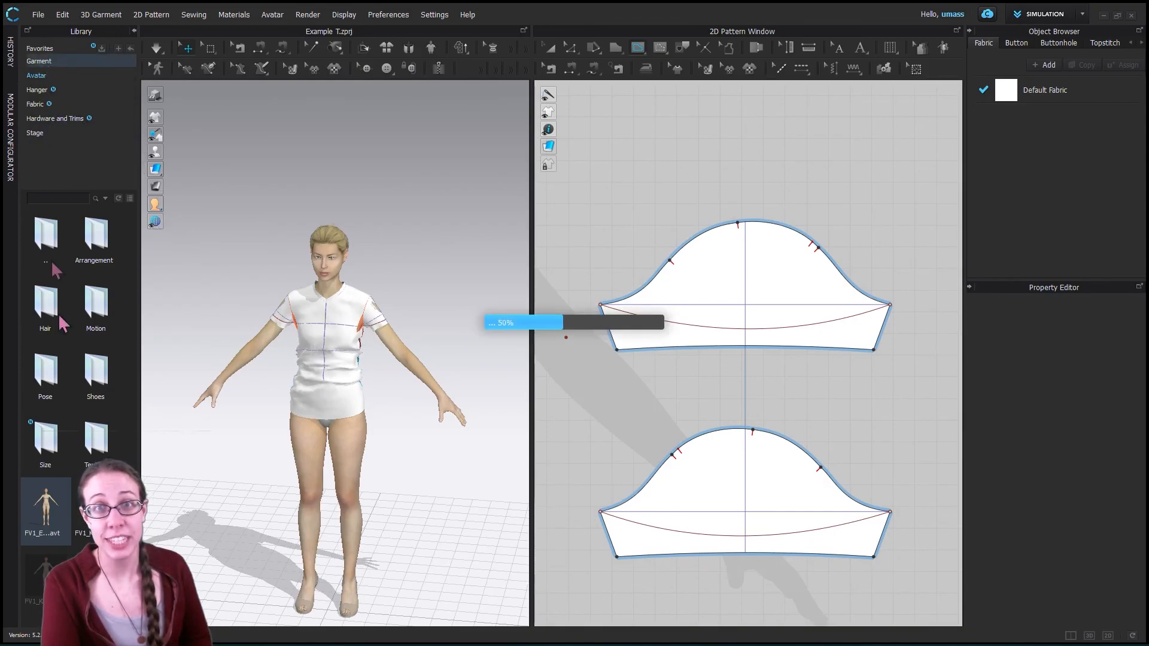
pyautogui.click(155, 48)
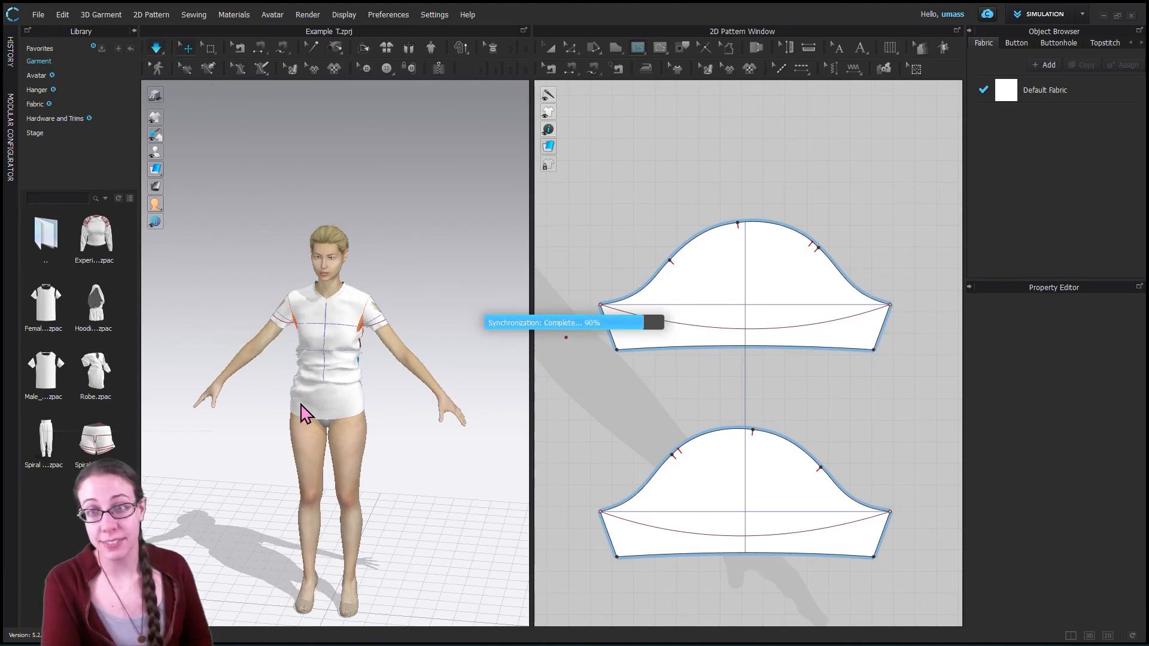
pyautogui.click(156, 49)
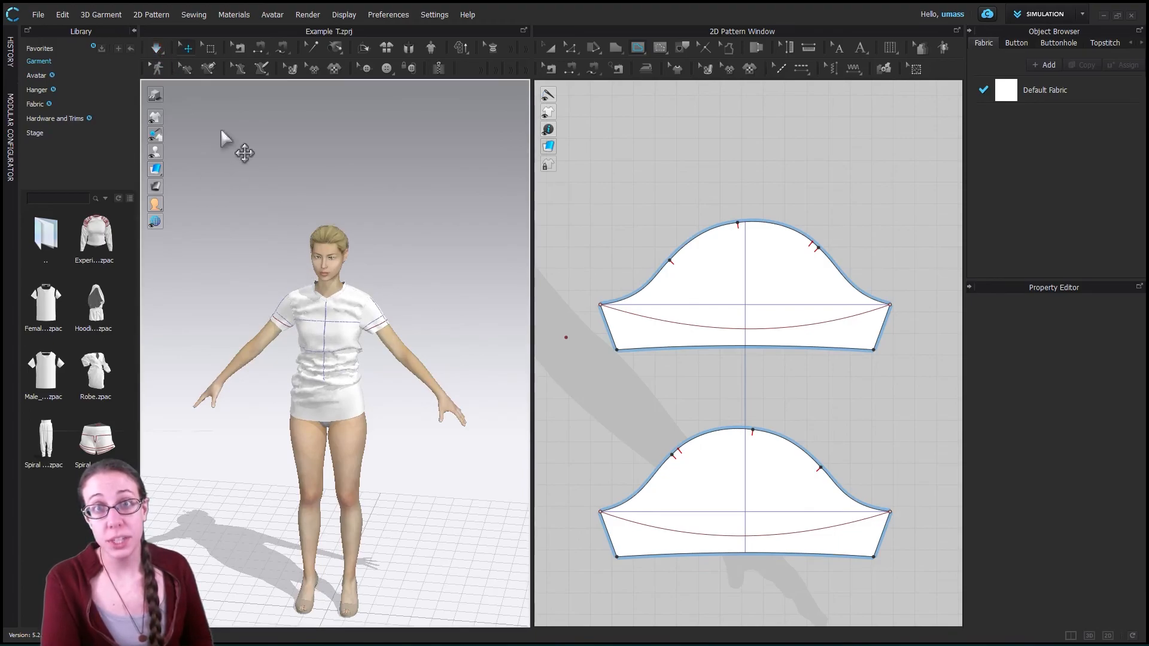
# - Save the shirt as a garment file named Long Tshirt in CLO's Assets > Garment folder
pyautogui.click(38, 15)
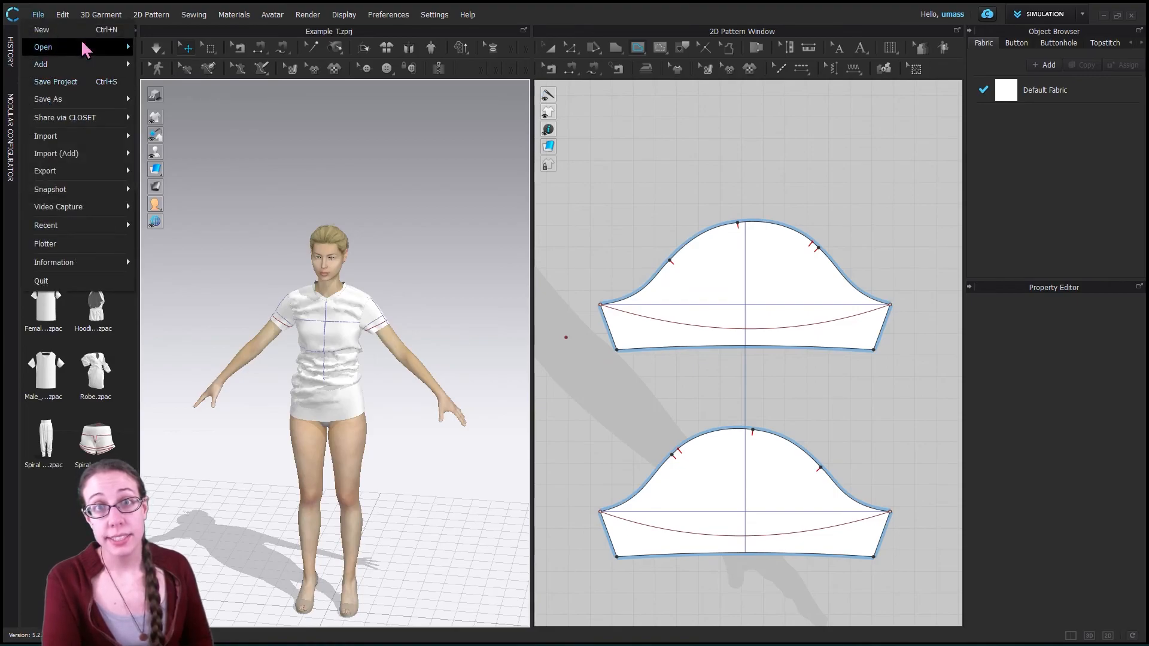
pyautogui.moveTo(83, 98)
pyautogui.click(216, 144)
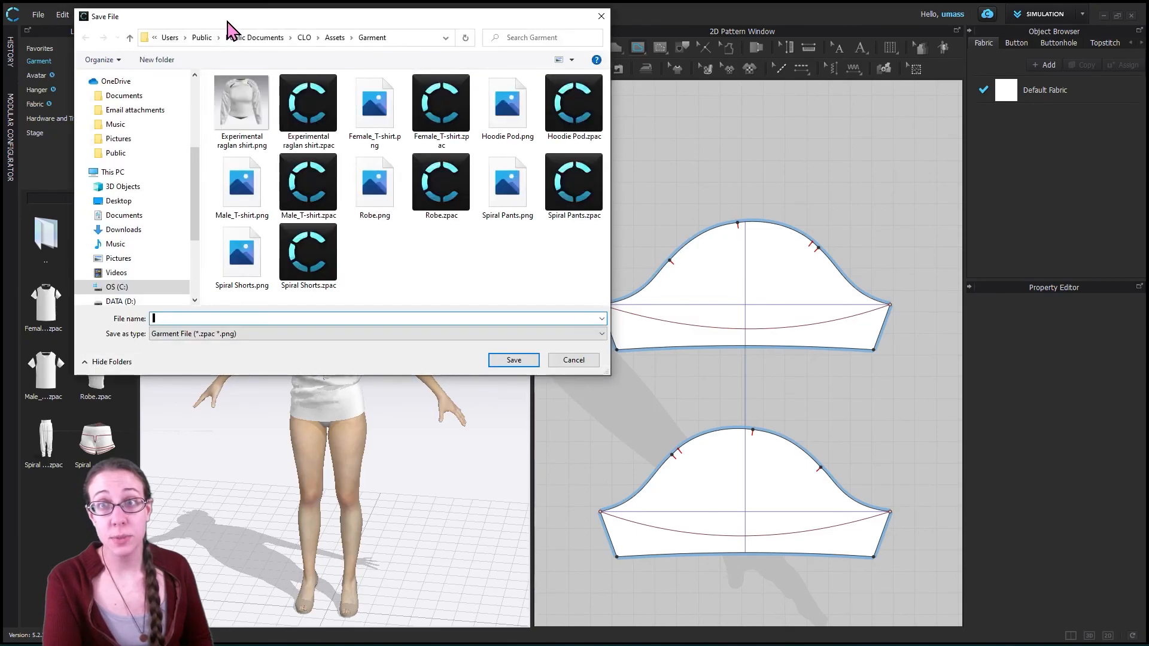
pyautogui.moveTo(251, 21); pyautogui.dragTo(386, 38)
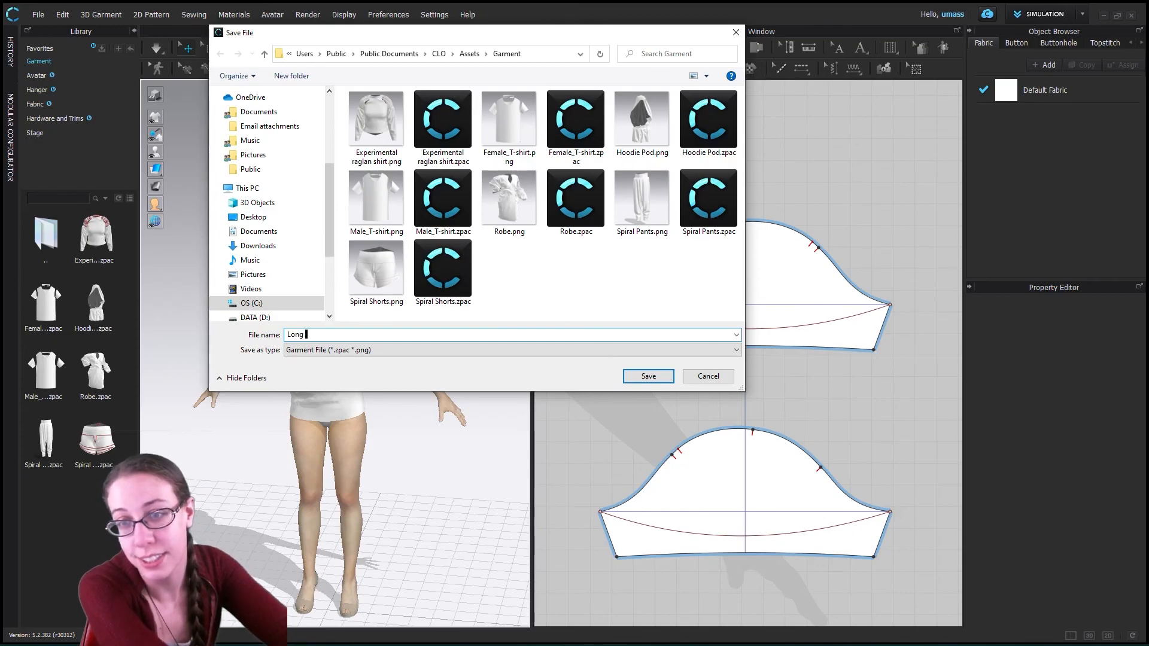
pyautogui.write('rt')
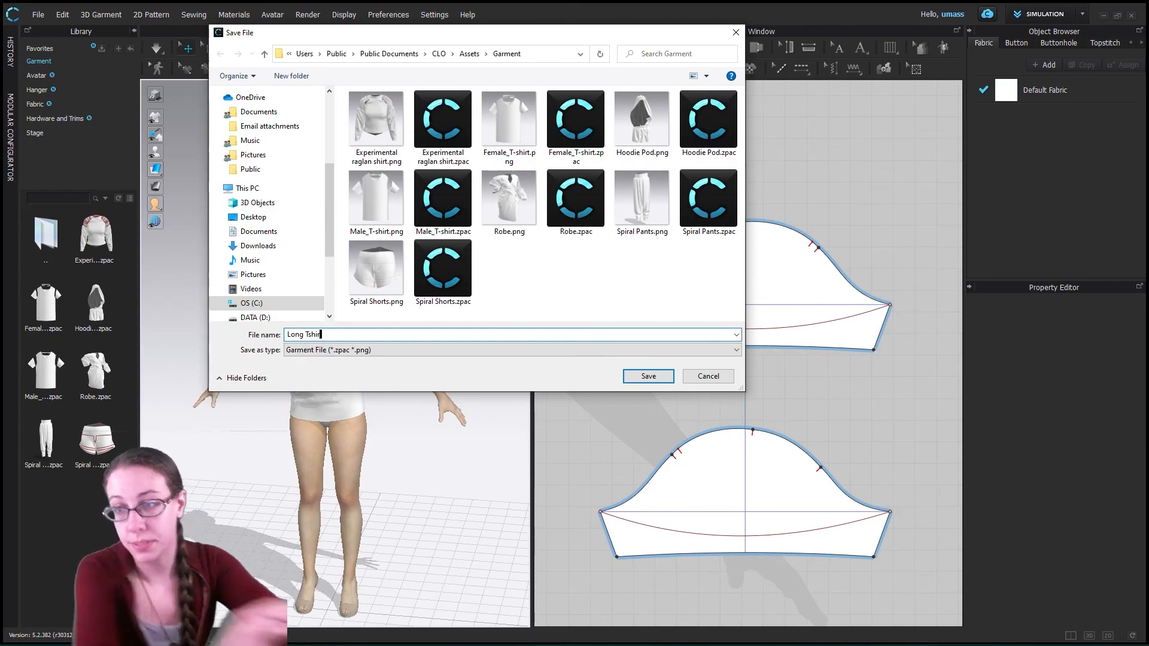
pyautogui.click(650, 378)
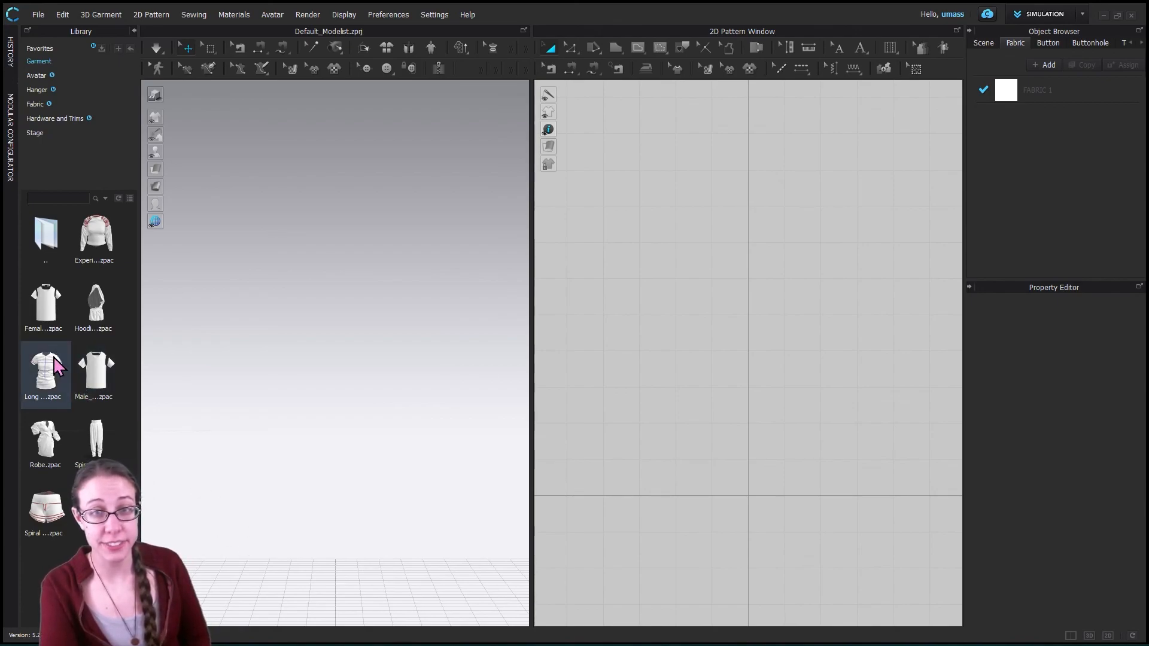
# - Load the saved Long Tshirt garment from the library into the empty workspace
pyautogui.moveTo(54, 378)
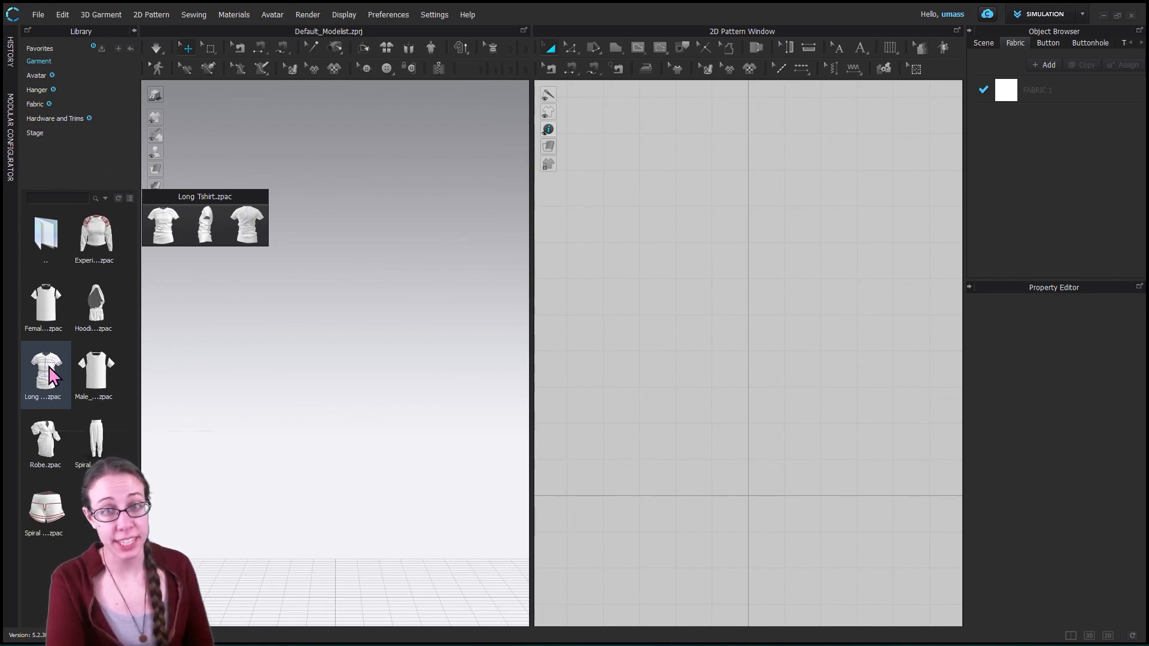
pyautogui.doubleClick(53, 377)
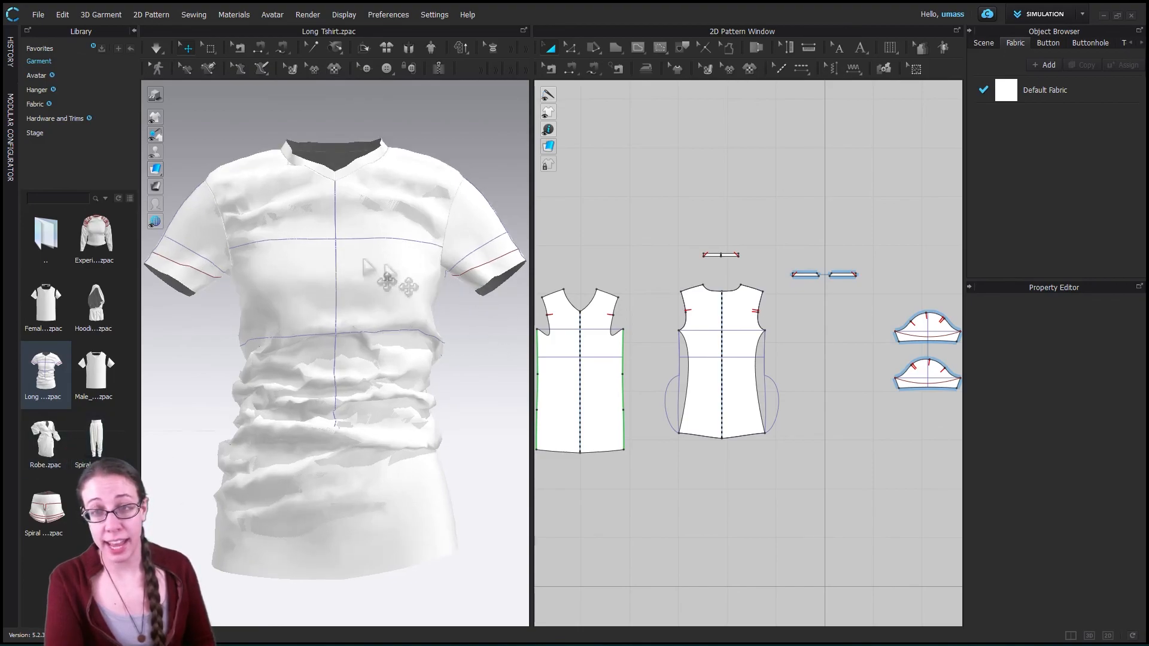
# - Add the Spiral Pants garment from the library to the workspace alongside the shirt, using the Add load type
pyautogui.rightClick(97, 429)
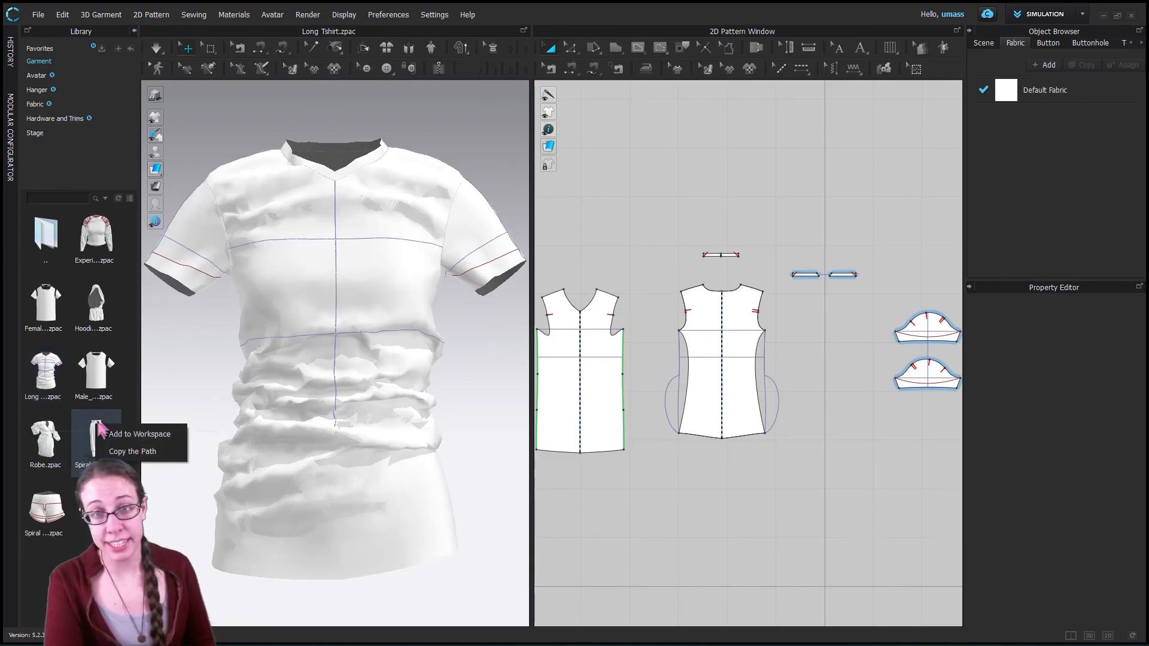
pyautogui.click(97, 426)
pyautogui.rightClick(100, 427)
pyautogui.click(142, 439)
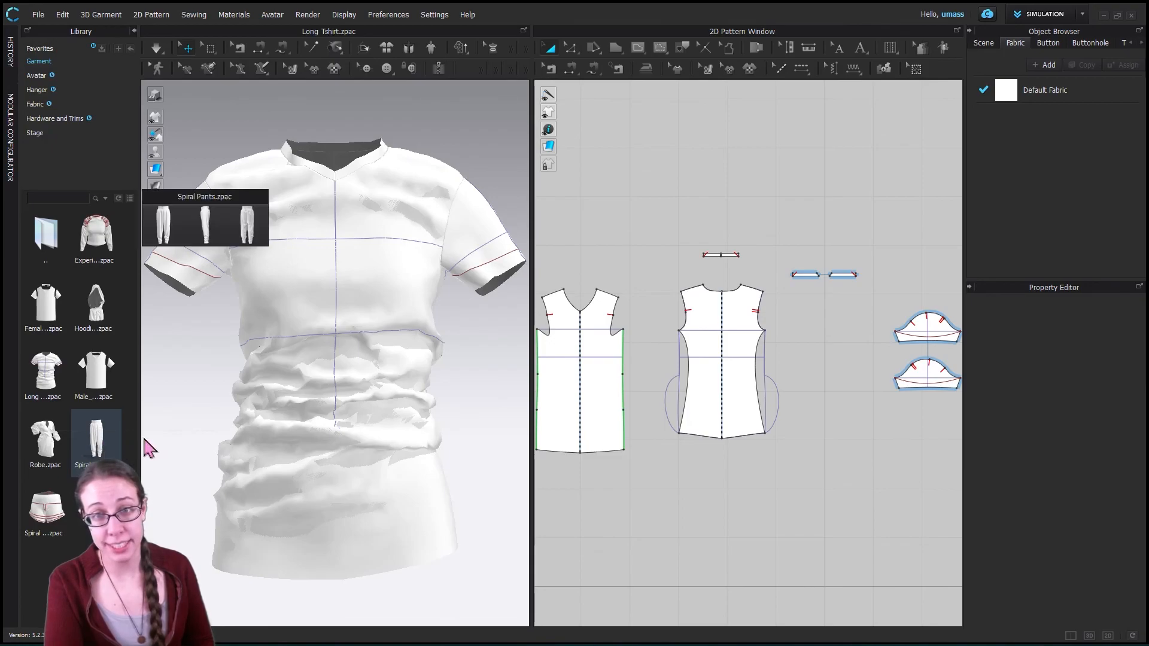
pyautogui.rightClick(108, 443)
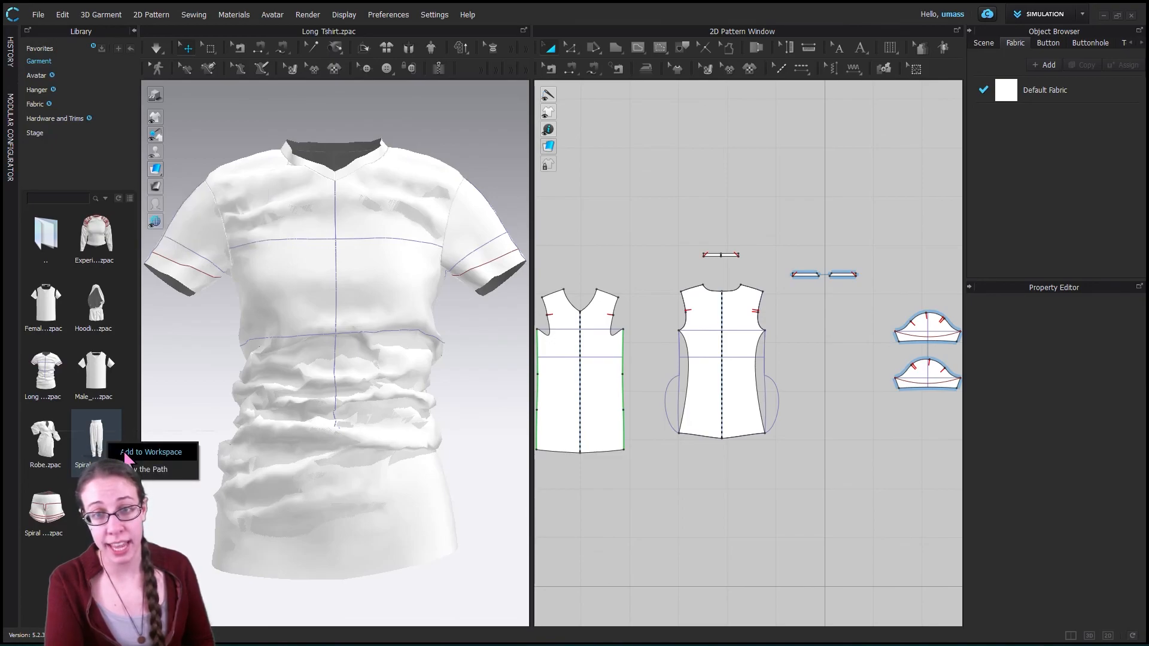
pyautogui.click(123, 450)
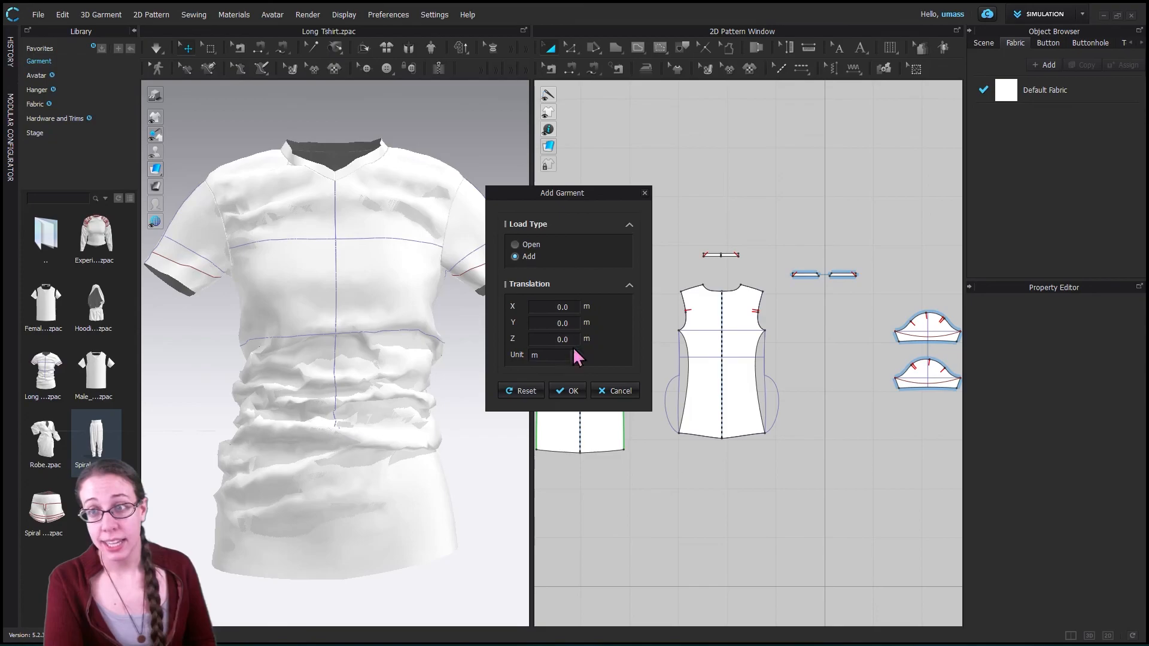
pyautogui.click(572, 392)
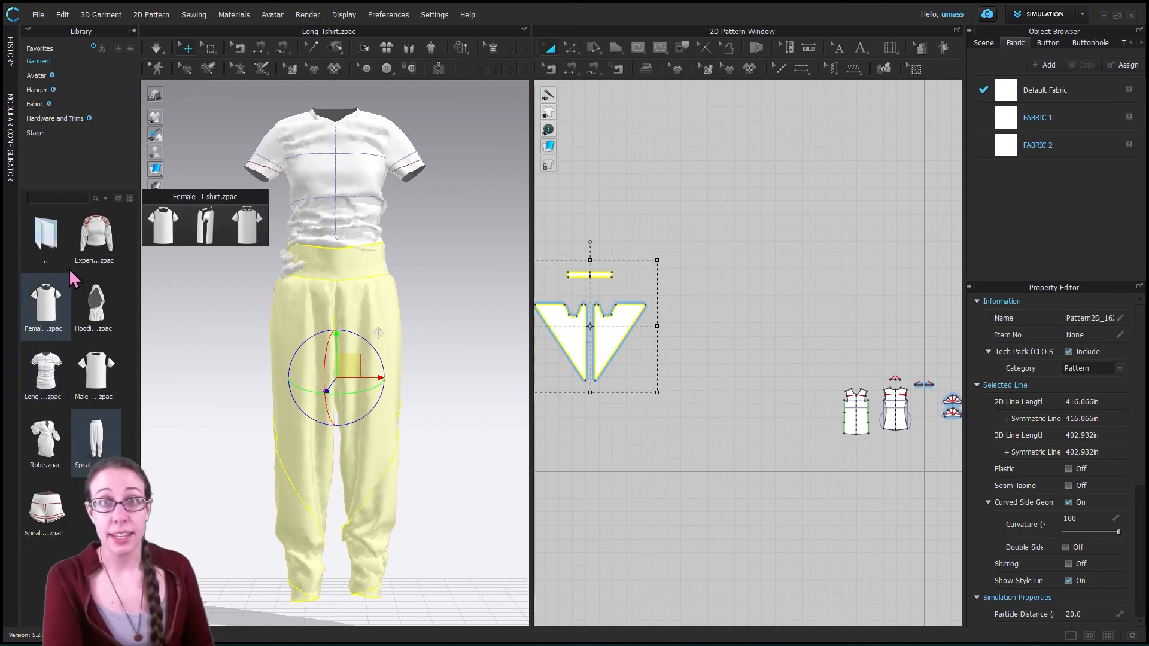
pyautogui.moveTo(83, 285)
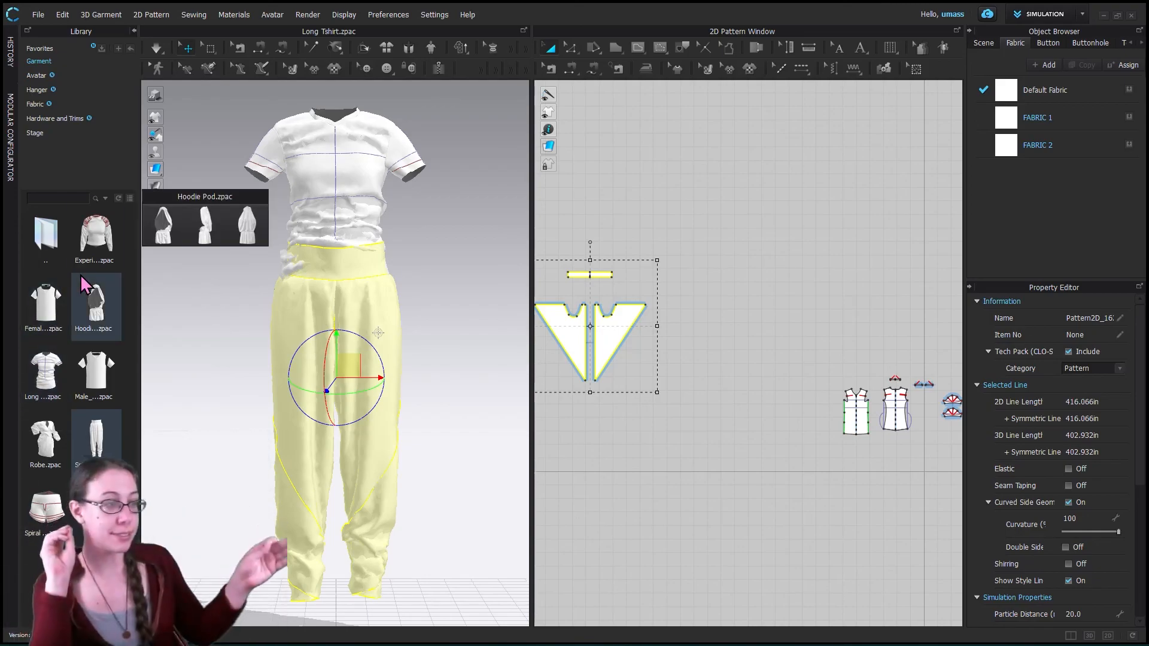